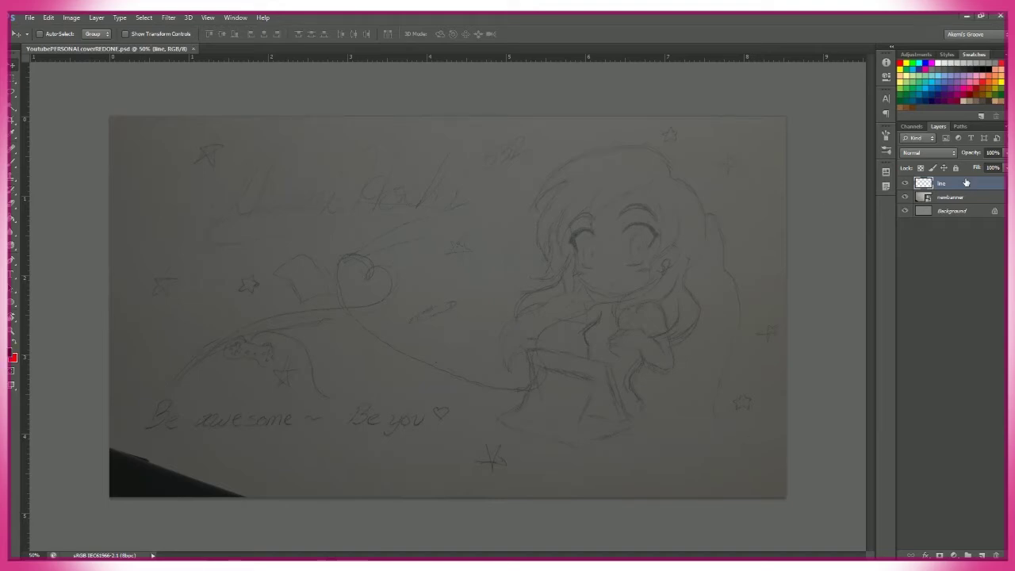
- Ink a bold black upper lash line over the left eye, filling its hollow outline
key(b)
scroll(599, 230, up, 5)
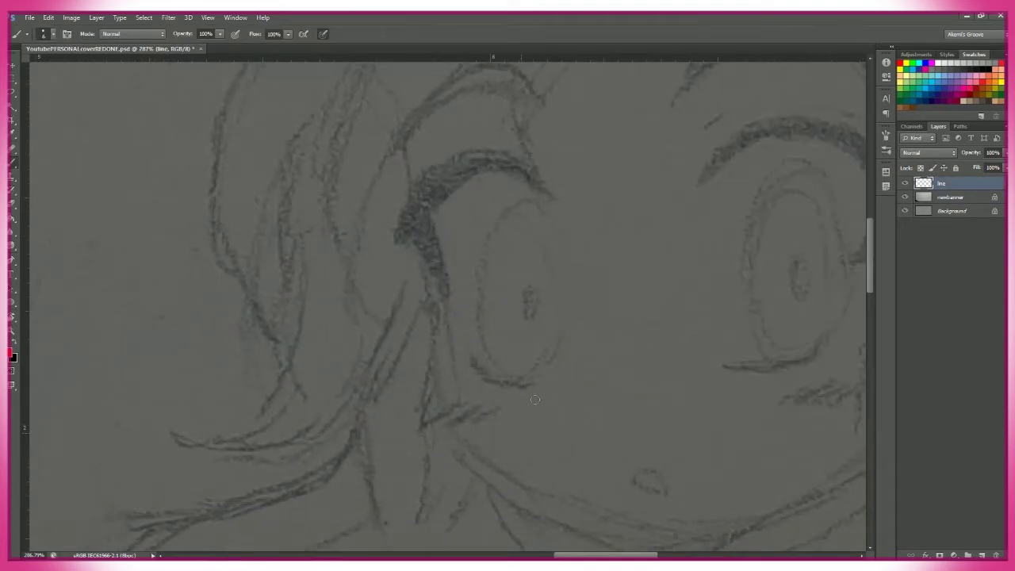
drag(553, 206, 410, 247)
drag(430, 216, 451, 300)
drag(549, 194, 386, 254)
drag(470, 362, 426, 299)
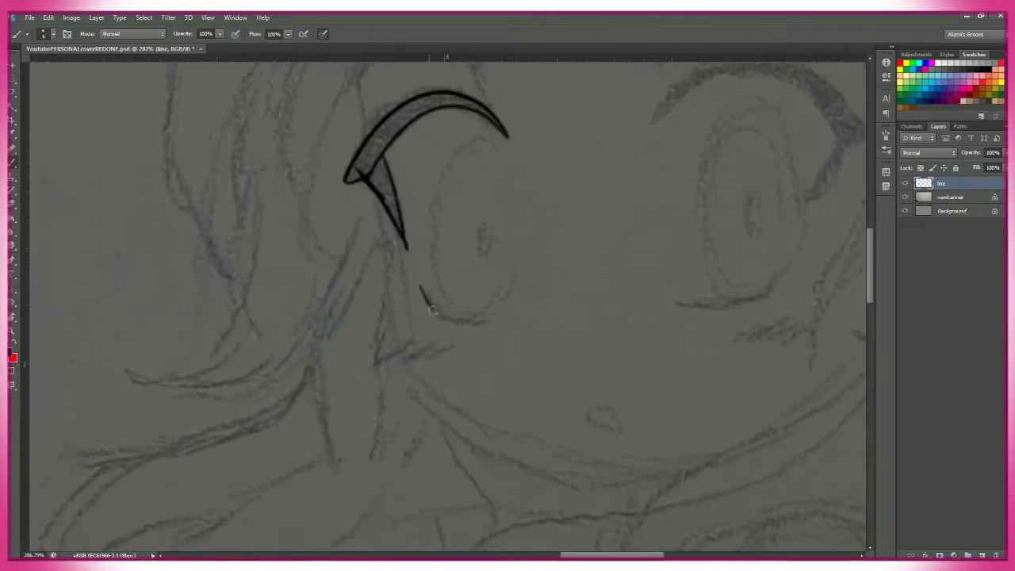
drag(564, 296, 554, 368)
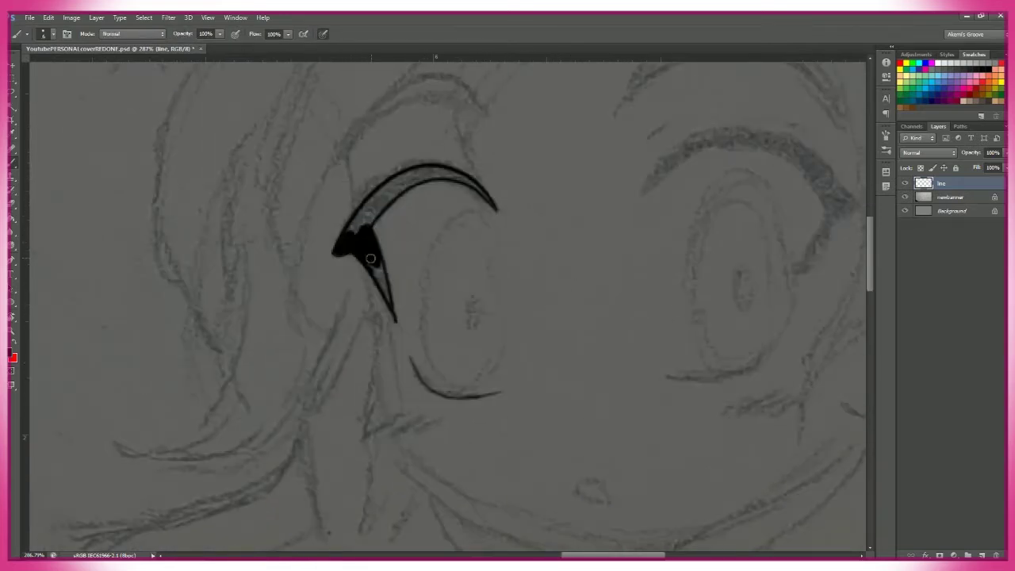
scroll(407, 179, right, 2)
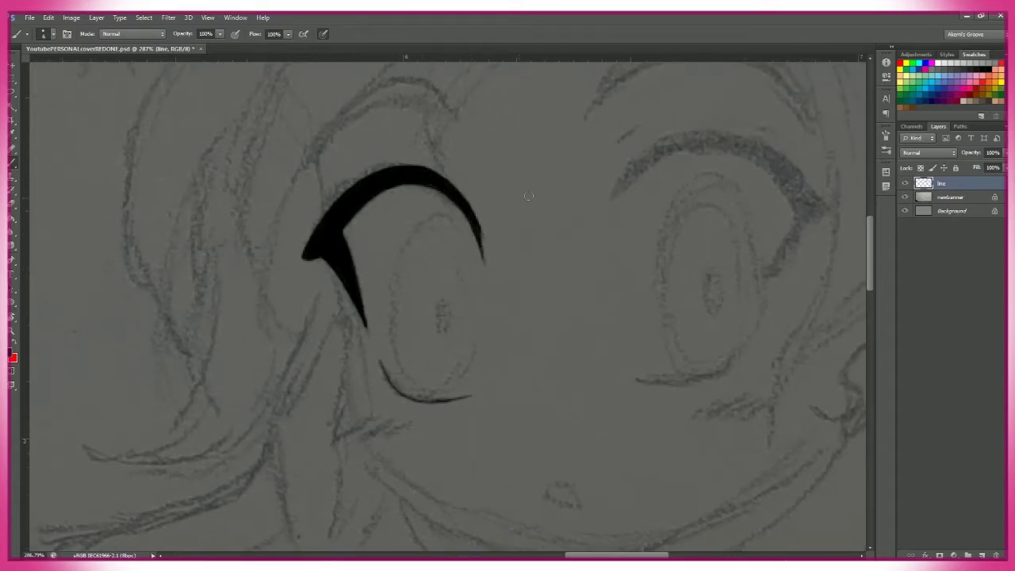
scroll(480, 256, left, 8)
scroll(429, 251, up, 2)
- Erase along the left lash line to smooth its edges
key(e)
drag(582, 165, 384, 141)
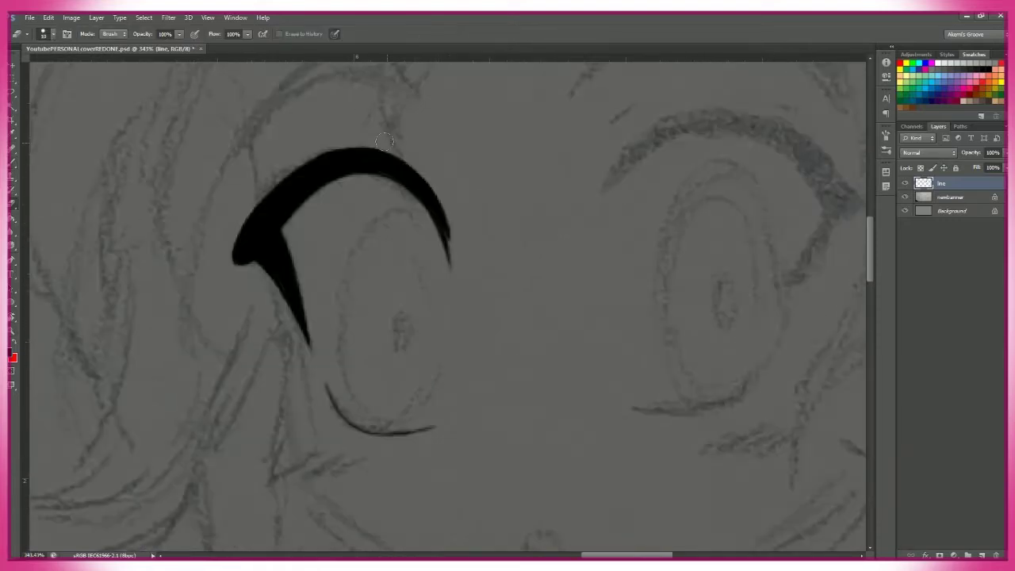
drag(428, 183, 274, 236)
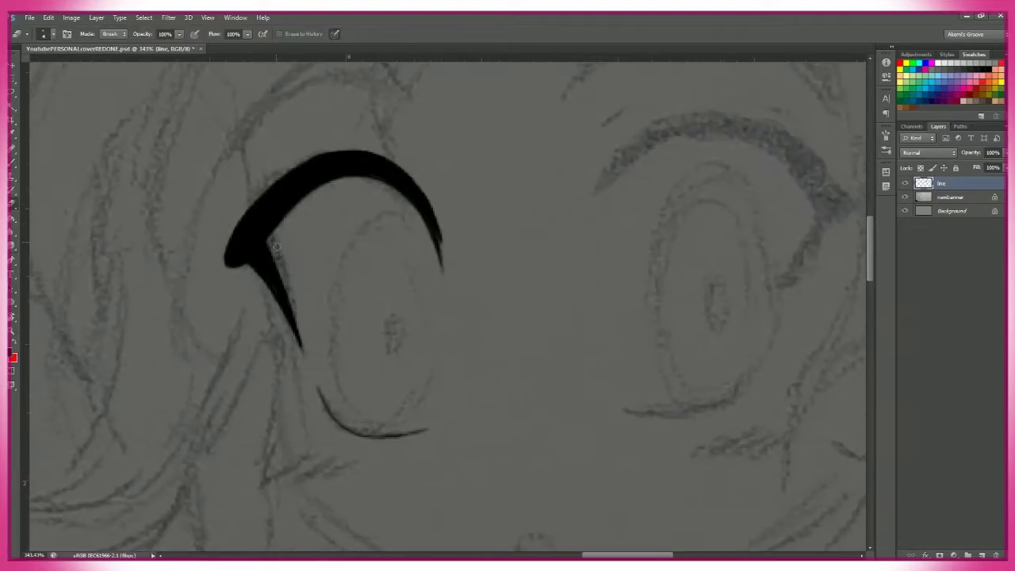
scroll(501, 243, right, 2)
- Ink a thick lash arc over the right eye, extending it downward and darkening its top
key(b)
drag(502, 243, 742, 217)
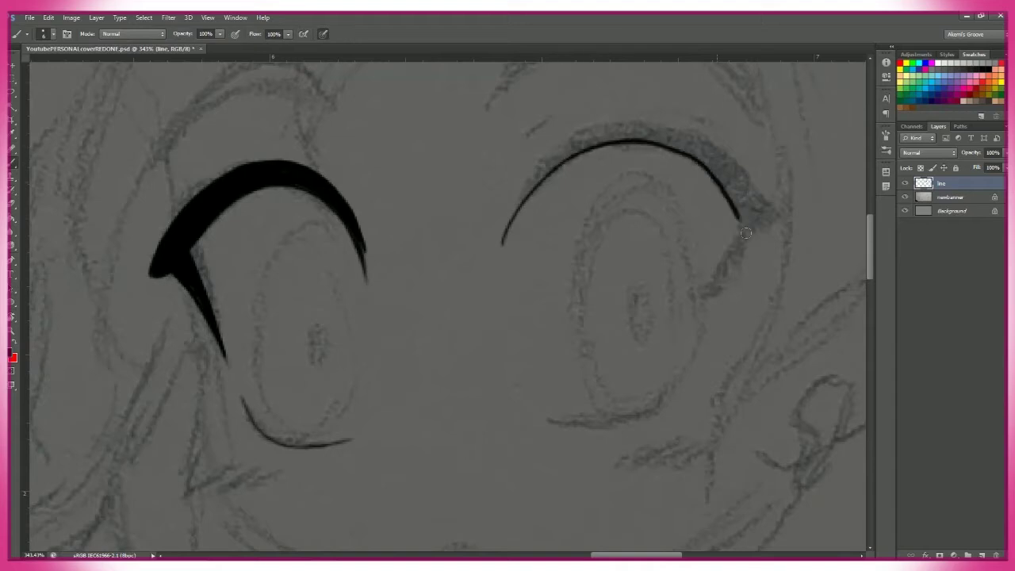
mouse_move(572, 148)
mouse_down()
mouse_move(746, 230)
mouse_move(690, 360)
mouse_move(738, 238)
mouse_up()
scroll(476, 370, left, 2)
key(e)
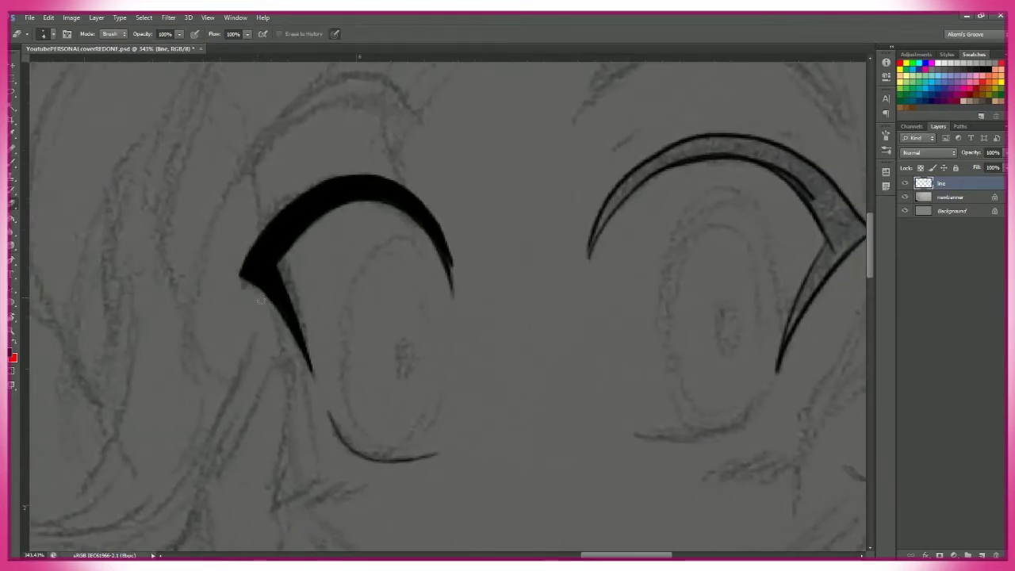
scroll(415, 354, right, 2)
key(b)
mouse_move(491, 270)
mouse_down()
mouse_move(500, 238)
mouse_move(585, 152)
mouse_move(668, 153)
mouse_up()
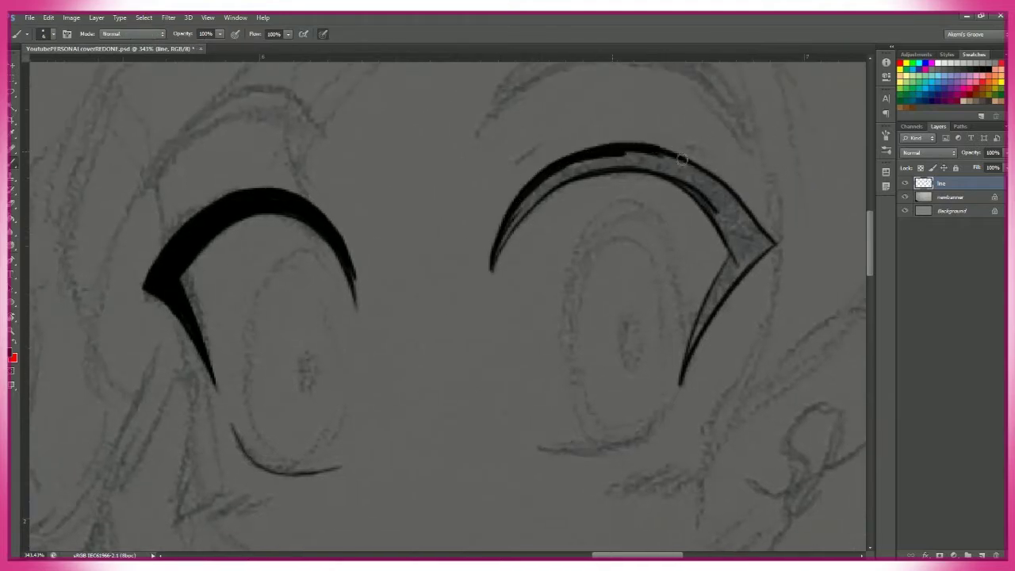
- Fill the right lash arc solid black and trim its inner edge
key(e)
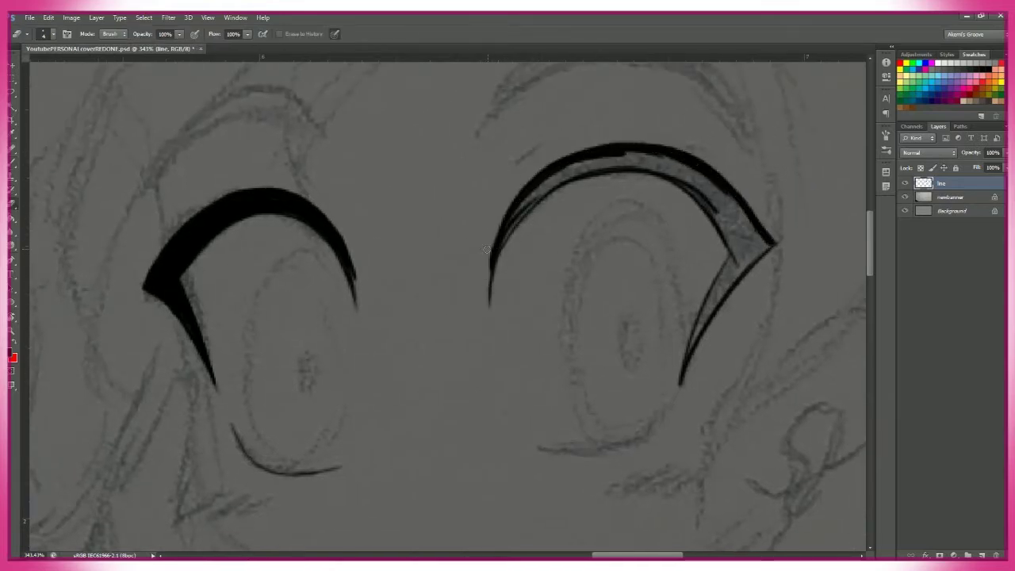
scroll(346, 249, right, 2)
key(b)
mouse_move(468, 230)
mouse_down()
mouse_move(529, 164)
mouse_move(672, 203)
mouse_move(695, 249)
mouse_up()
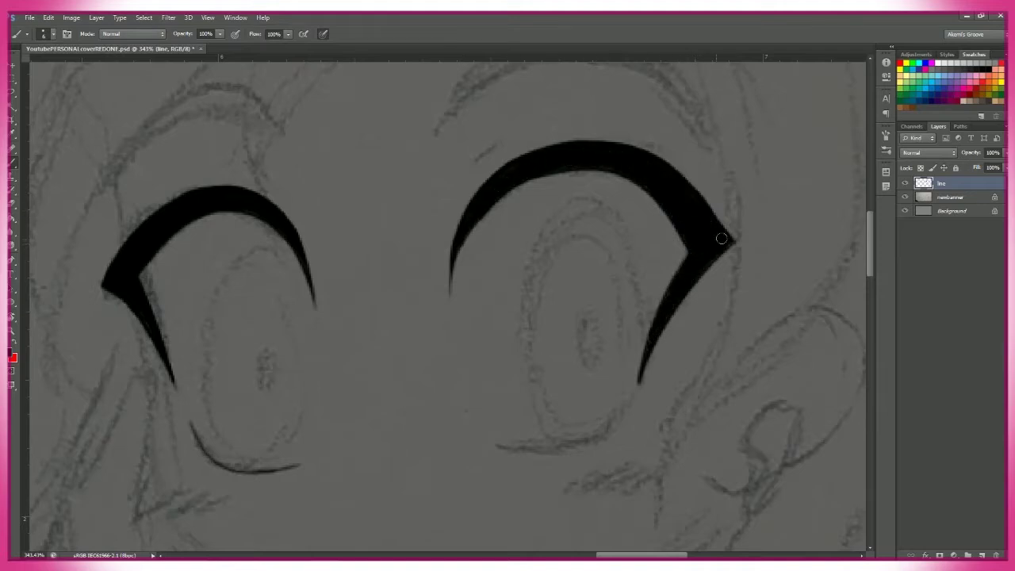
key(e)
drag(476, 214, 627, 176)
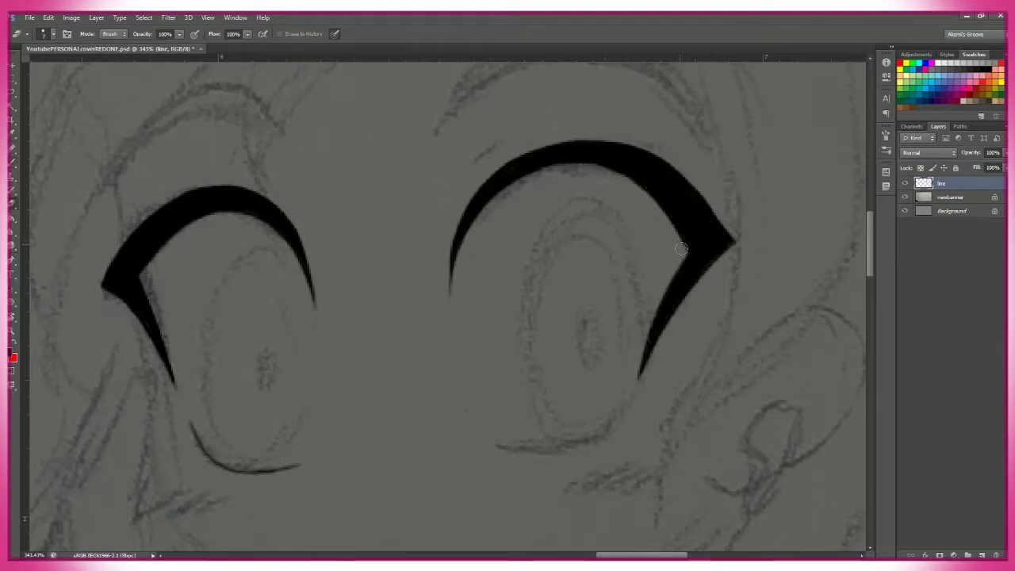
- Add a thin lower lid line beneath the right eye
scroll(627, 176, down, 5)
scroll(566, 271, up, 5)
key(b)
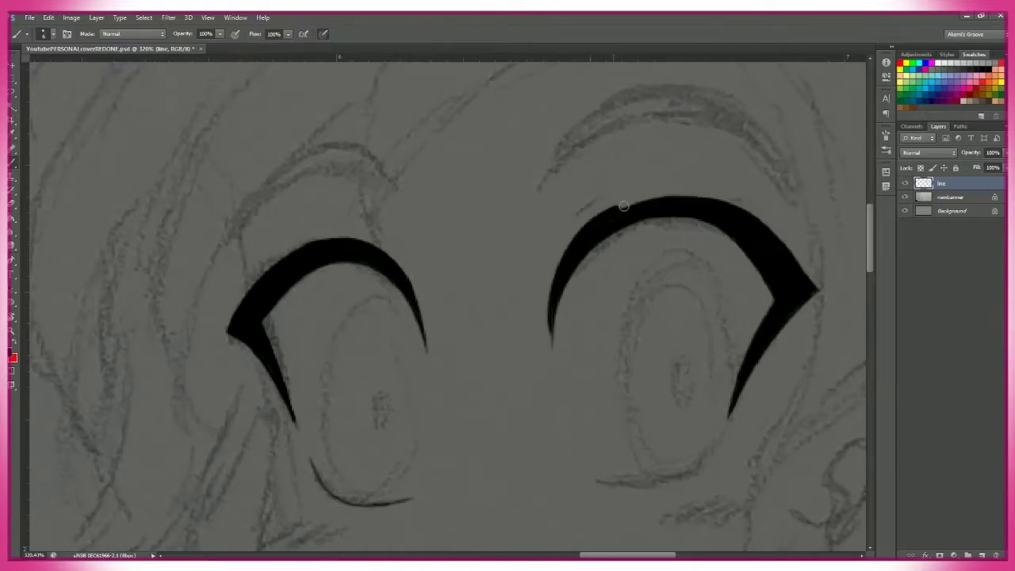
scroll(627, 278, down, 3)
scroll(635, 318, right, 1)
drag(565, 387, 671, 371)
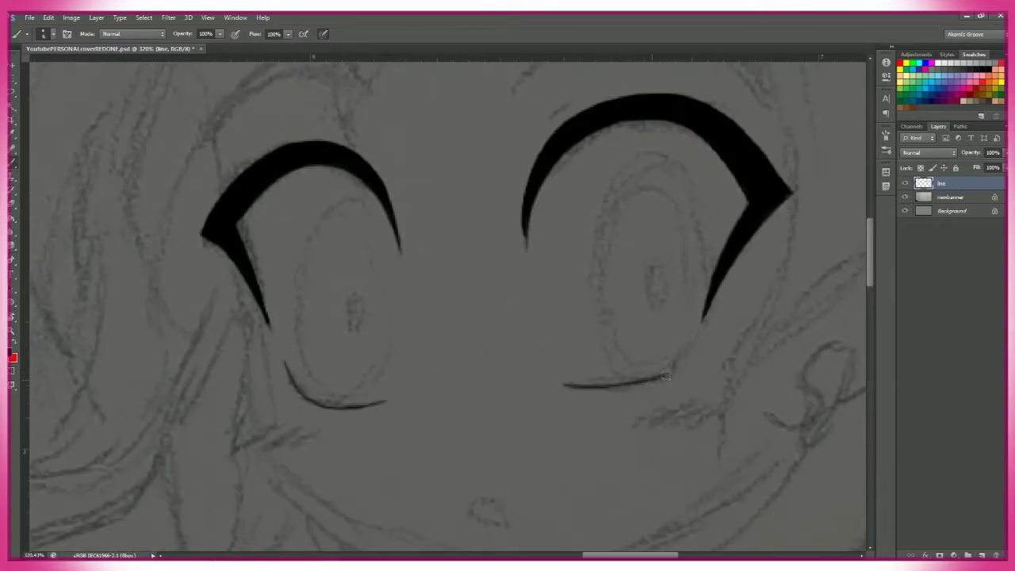
scroll(675, 367, right, 1)
scroll(682, 325, down, 2)
- Draw and trim the right eye's oval outline, then zoom and rotate the canvas
key(e)
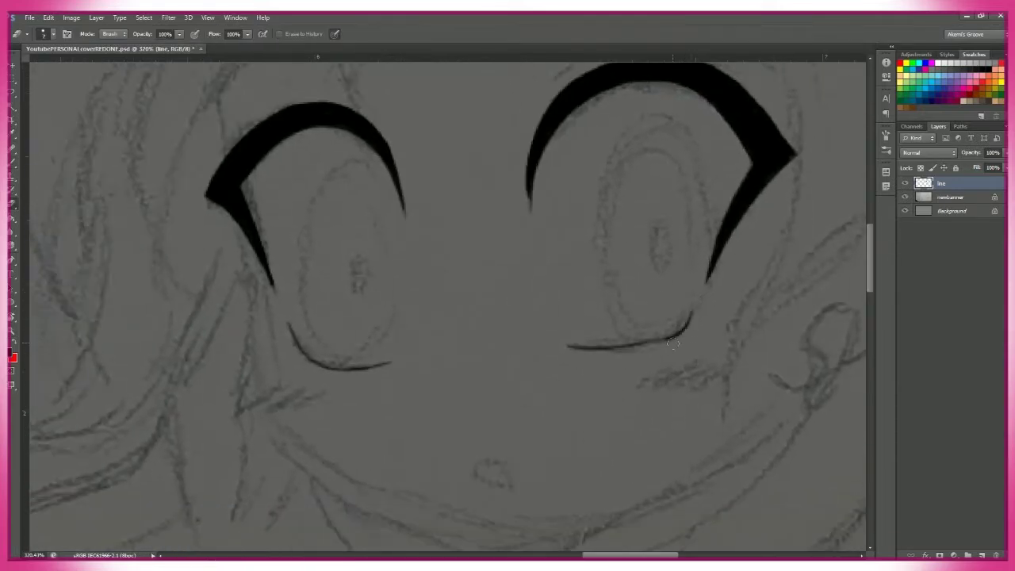
scroll(644, 304, right, 1)
key(b)
drag(671, 308, 583, 373)
key(e)
mouse_move(665, 298)
mouse_down()
mouse_move(560, 349)
mouse_move(580, 373)
mouse_move(714, 313)
mouse_up()
key(z)
key(r)
mouse_move(492, 208)
mouse_down()
mouse_move(556, 307)
mouse_move(547, 285)
mouse_move(584, 275)
mouse_up()
- Ink the oval outline of the left eye
key(z)
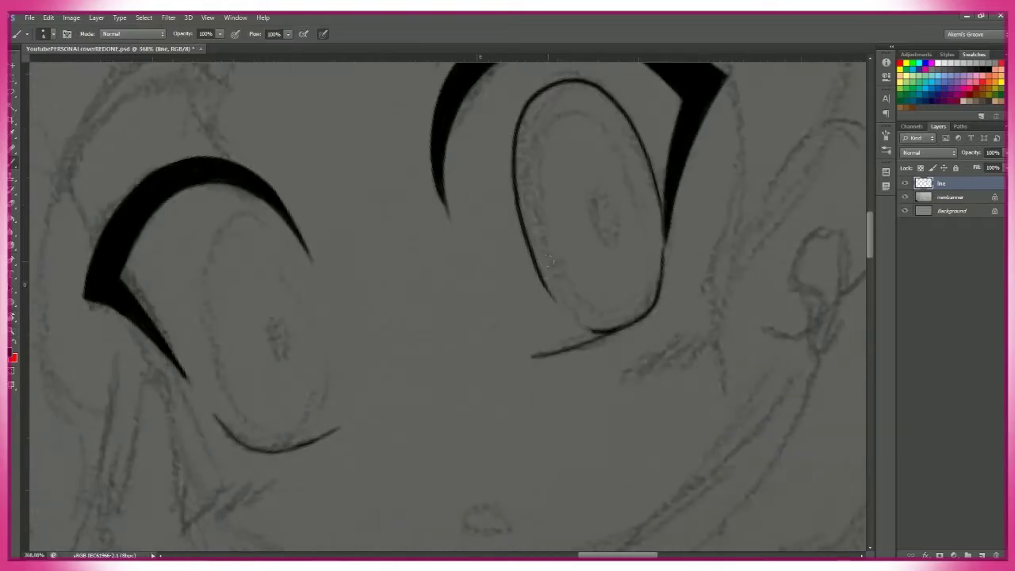
key(b)
scroll(591, 256, up, 2)
scroll(609, 264, down, 4)
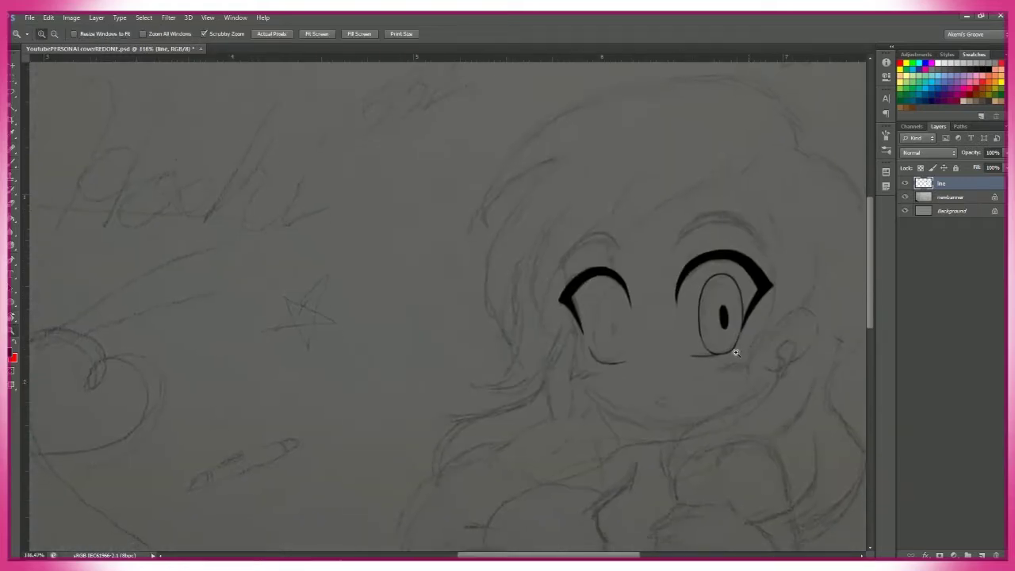
scroll(621, 203, up, 3)
scroll(493, 349, up, 2)
scroll(508, 333, up, 1)
mouse_move(544, 373)
mouse_down()
mouse_move(541, 273)
mouse_move(396, 373)
mouse_up()
scroll(516, 302, up, 1)
drag(444, 432, 528, 341)
drag(477, 294, 464, 349)
- Paint a solid black pupil in the left eye
key(ctrl+z)
scroll(470, 270, down, 1)
mouse_move(468, 252)
mouse_down()
mouse_move(471, 274)
mouse_move(420, 317)
mouse_move(427, 300)
mouse_up()
scroll(471, 275, down, 3)
scroll(481, 471, up, 3)
scroll(785, 386, down, 1)
scroll(578, 238, up, 2)
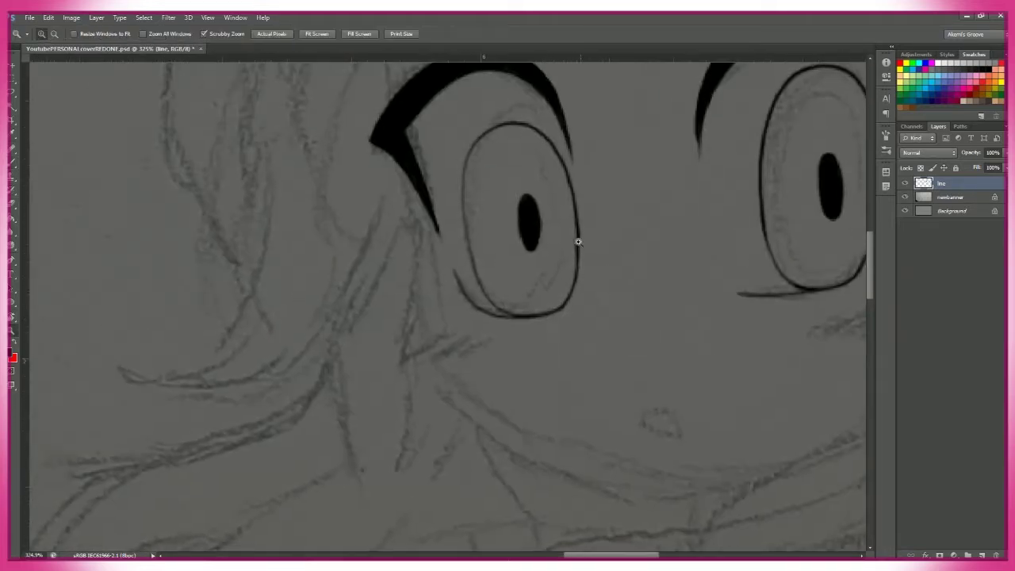
drag(571, 224, 562, 262)
- Ink the left and right eyebrow lines above the eyes
drag(632, 465, 492, 398)
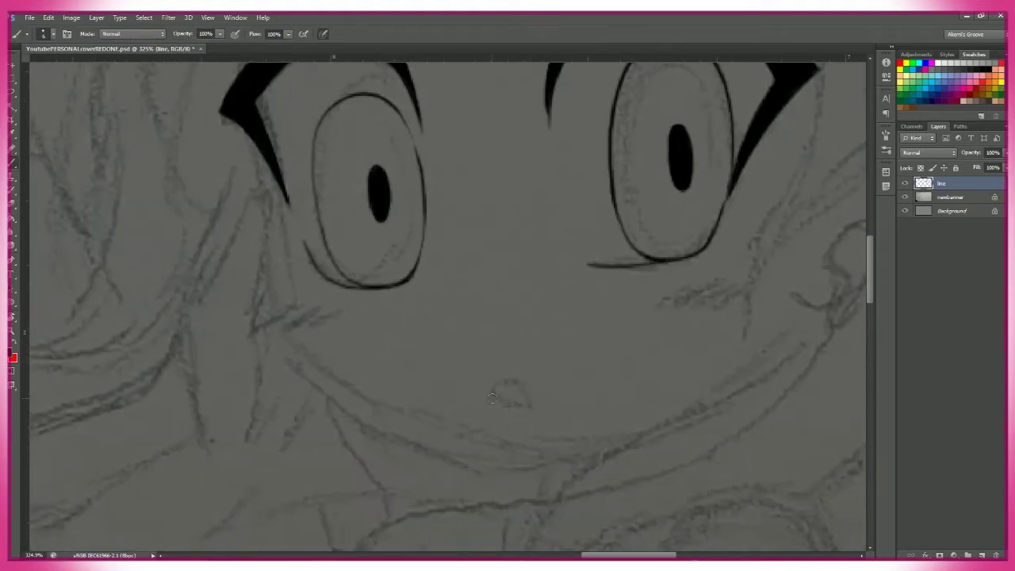
scroll(491, 317, up, 5)
drag(733, 219, 508, 213)
scroll(598, 346, down, 2)
drag(365, 321, 527, 262)
scroll(572, 329, down, 2)
scroll(571, 330, up, 3)
- Undo the rough right eyebrow and redraw it as one clean curve
key(e)
key(ctrl+alt+z)
key(ctrl+alt+z)
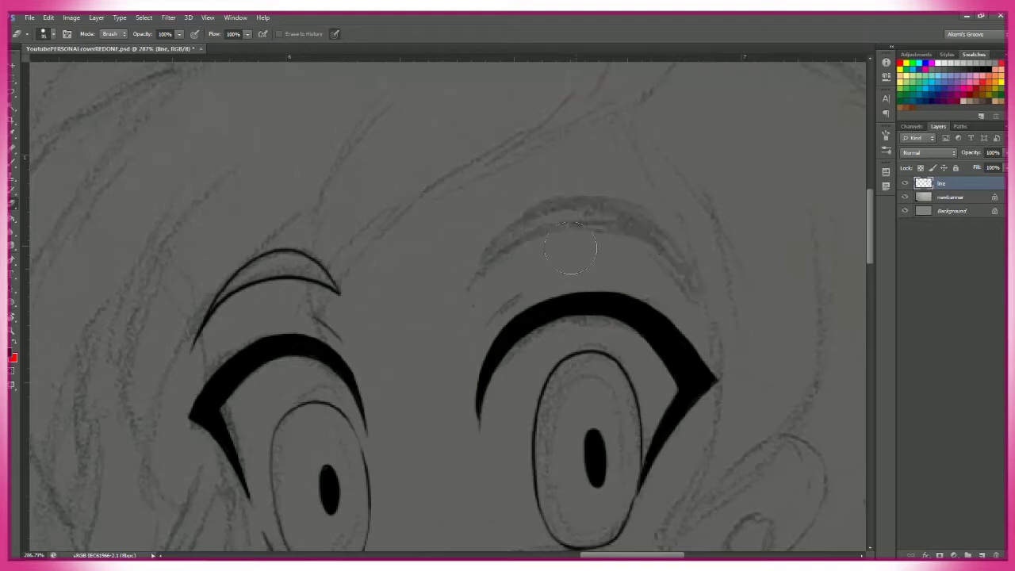
key(b)
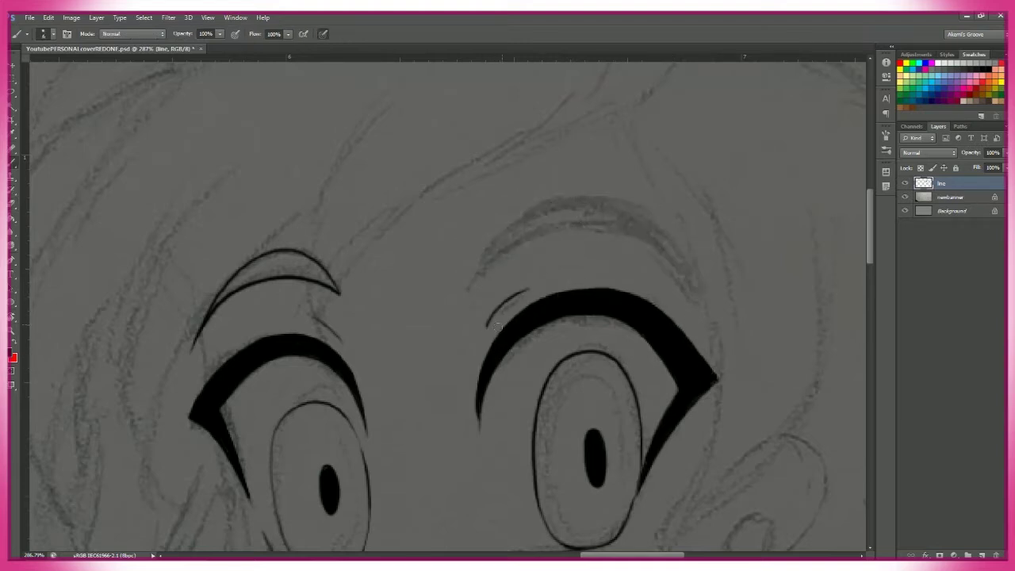
key(ctrl+z)
mouse_move(644, 249)
mouse_down()
mouse_move(615, 227)
mouse_move(473, 279)
mouse_up()
key(ctrl+z)
drag(718, 317, 470, 290)
scroll(498, 267, up, 2)
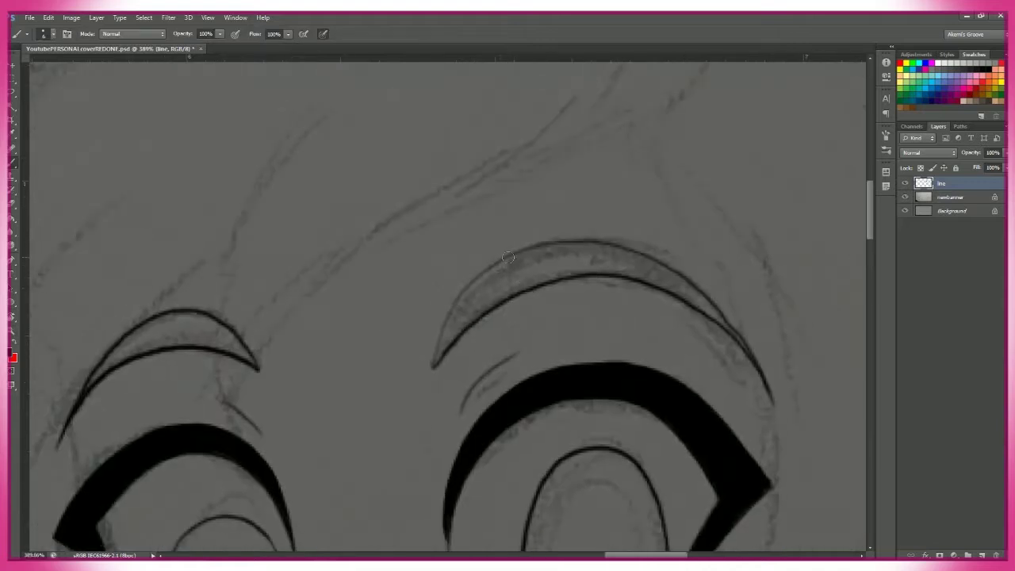
mouse_move(442, 354)
mouse_down()
mouse_move(686, 266)
mouse_move(743, 321)
mouse_up()
- Zoom in on the eyes, rotate the view upright, and undo an accidental stroke
drag(743, 321, 644, 281)
key(e)
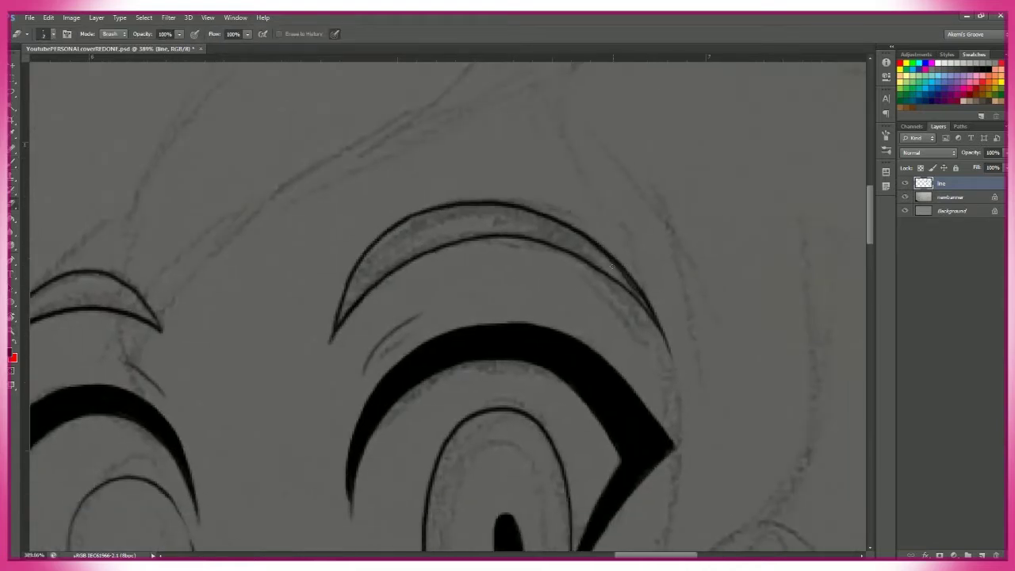
key(b)
scroll(783, 340, down, 3)
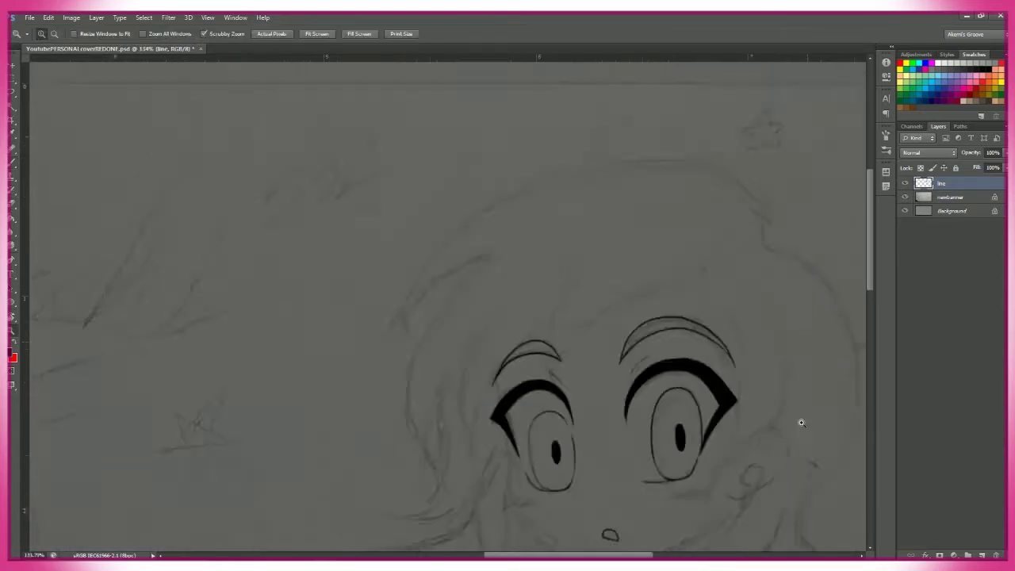
drag(784, 340, 447, 253)
key(r)
mouse_move(635, 124)
mouse_down()
mouse_move(649, 194)
mouse_move(596, 453)
mouse_up()
scroll(596, 370, down, 3)
key(b)
drag(363, 287, 821, 254)
key(ctrl+z)
- Save the document with Ctrl+S
scroll(746, 305, up, 3)
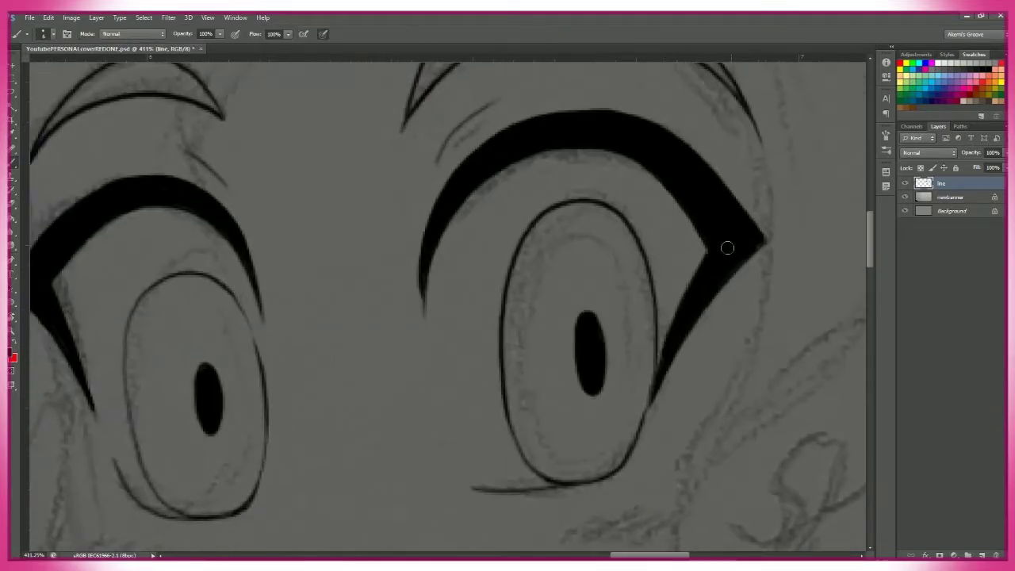
scroll(791, 415, down, 4)
scroll(753, 386, up, 4)
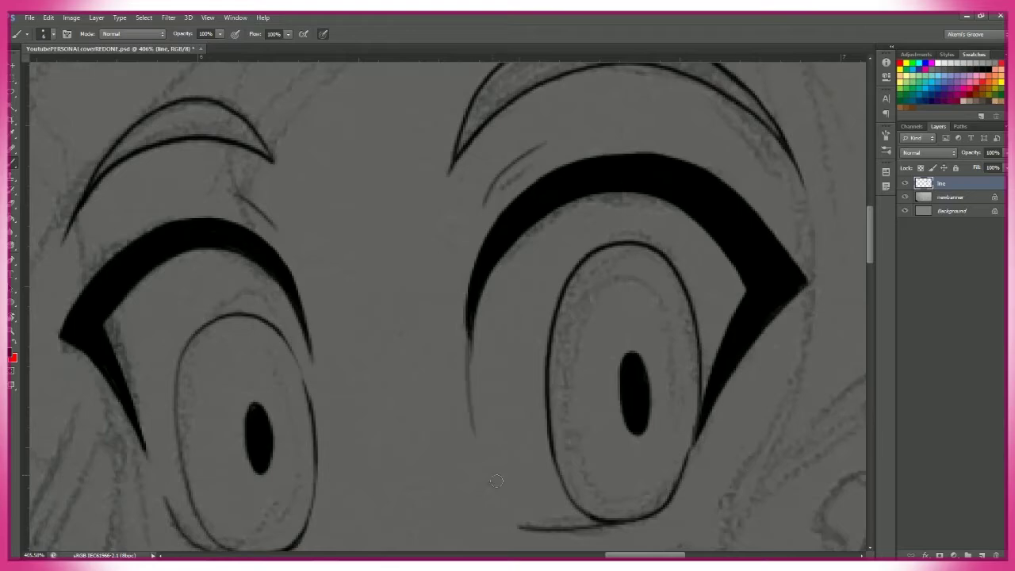
drag(474, 283, 587, 238)
scroll(589, 424, down, 2)
drag(501, 337, 637, 429)
key(e)
key(ctrl+s)
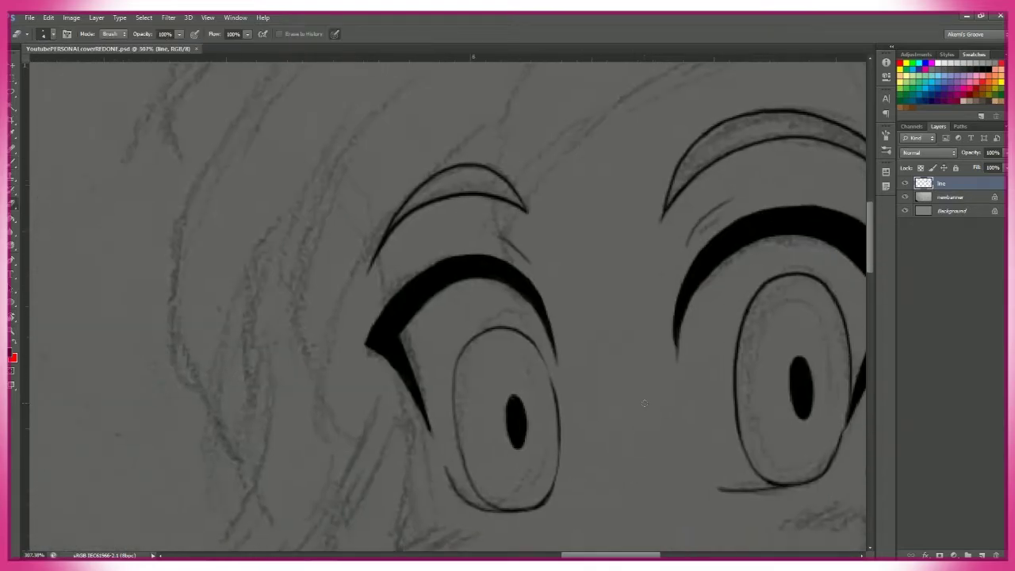
- Ink three bangs hair strands sweeping over the forehead and across the brow
scroll(636, 428, down, 3)
scroll(551, 294, up, 4)
key(b)
drag(414, 352, 791, 129)
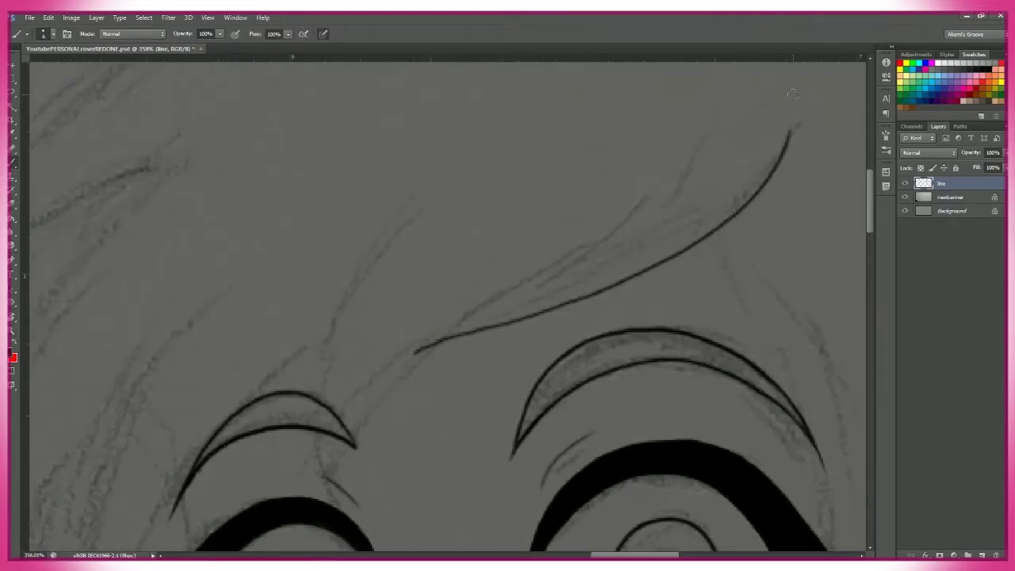
drag(641, 221, 441, 334)
drag(442, 333, 507, 234)
drag(419, 177, 403, 406)
mouse_move(317, 445)
mouse_down()
mouse_move(476, 396)
mouse_move(505, 333)
mouse_up()
scroll(433, 498, down, 6)
- Add a new empty Layer 1 for the hair lines
key(z)
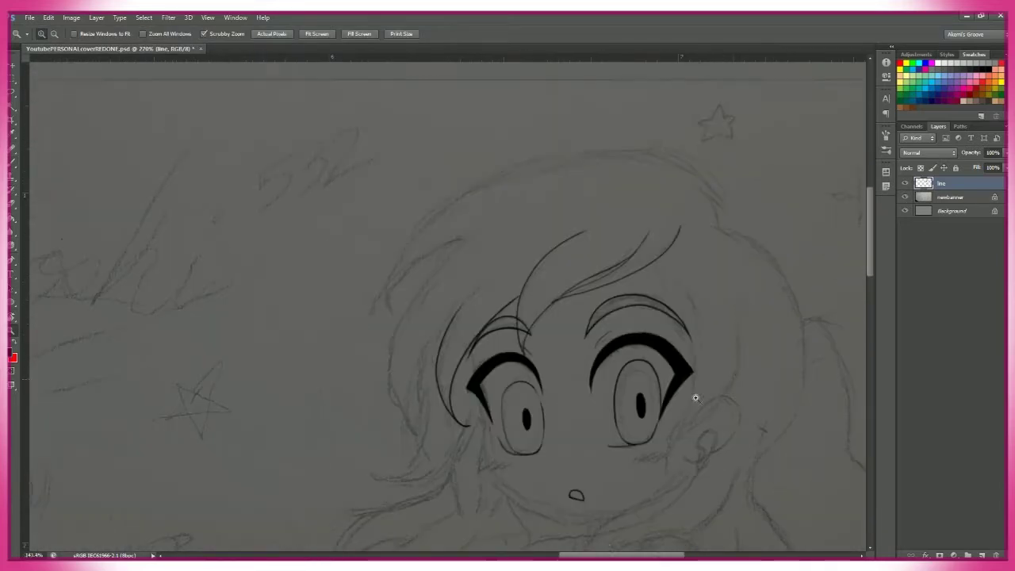
key(ctrl+alt+z)
key(ctrl+alt+z)
key(ctrl+alt+z)
key(ctrl+alt+z)
click(982, 555)
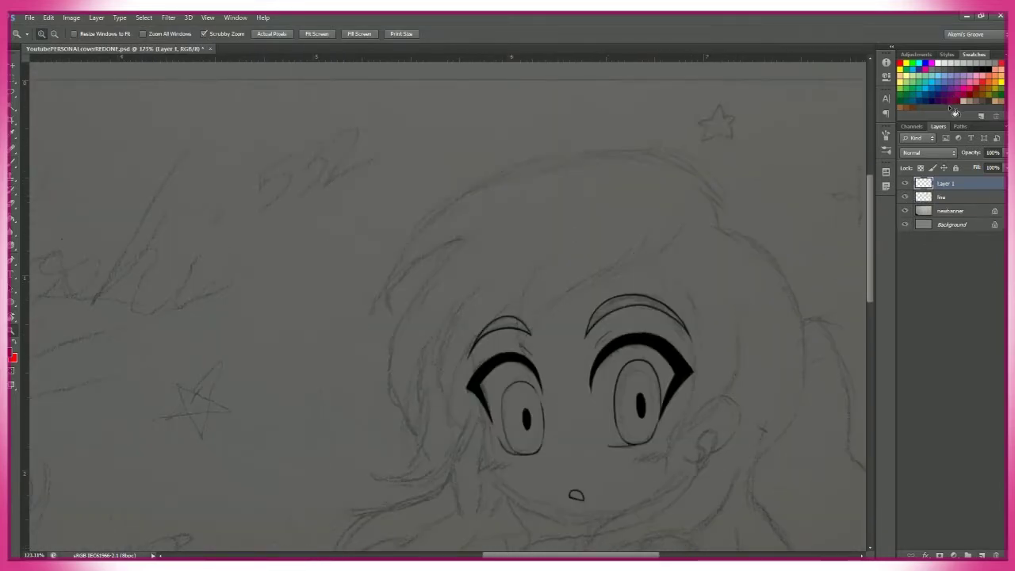
- Pick magenta and brush the hair strands beside the eyes, redrawing the first strand
click(955, 112)
scroll(677, 265, up, 4)
key(b)
mouse_move(778, 159)
mouse_down()
mouse_move(675, 243)
mouse_move(512, 308)
mouse_move(508, 325)
mouse_move(529, 318)
mouse_up()
key(ctrl+z)
mouse_move(797, 145)
mouse_down()
mouse_move(515, 325)
mouse_move(503, 428)
mouse_up()
drag(476, 250, 397, 433)
drag(452, 183, 396, 452)
drag(238, 381, 368, 232)
- Extend the right hair line upward in magenta, undoing and redoing a stroke
scroll(619, 166, right, 5)
scroll(475, 111, down, 2)
drag(496, 471, 552, 383)
scroll(534, 384, up, 4)
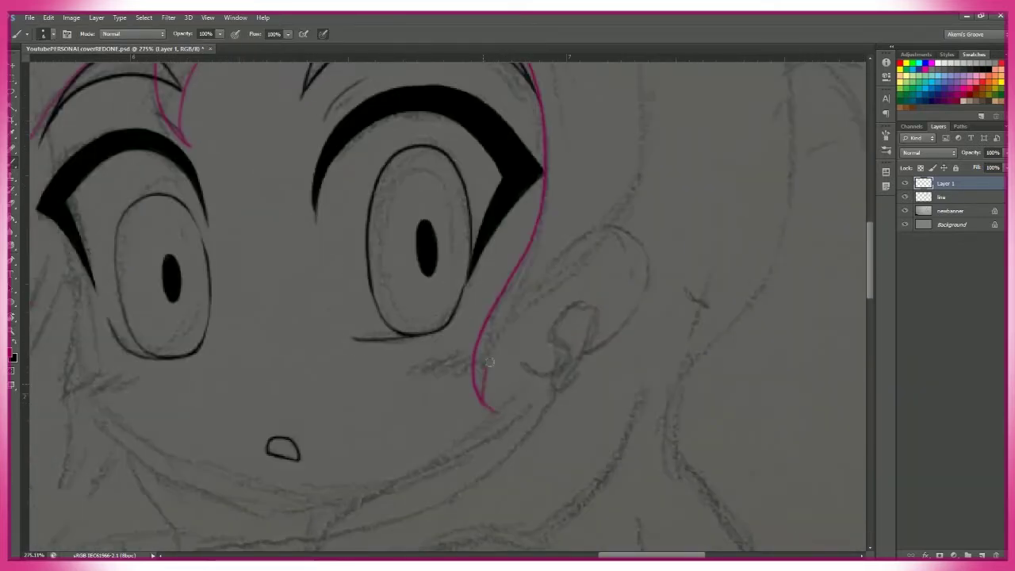
key(ctrl+alt+z)
key(ctrl+alt+z)
drag(452, 444, 425, 519)
drag(425, 519, 506, 401)
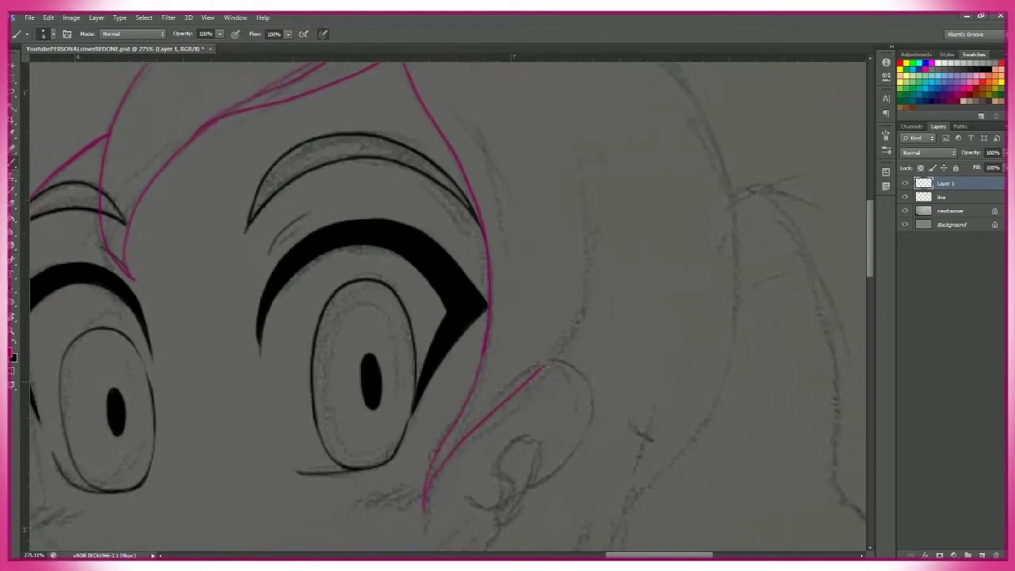
mouse_move(553, 355)
mouse_down()
mouse_move(610, 363)
mouse_move(639, 284)
mouse_move(717, 437)
mouse_move(693, 272)
mouse_move(690, 293)
mouse_up()
- Draw a hair strand curving down-left and touch up the left-side hair with the eraser
mouse_move(616, 97)
mouse_down()
mouse_move(703, 247)
mouse_move(507, 453)
mouse_up()
drag(678, 146, 678, 231)
right_click(641, 217)
key(Escape)
key(e)
mouse_move(670, 321)
mouse_down()
mouse_move(716, 310)
mouse_move(674, 422)
mouse_move(575, 407)
mouse_up()
key(b)
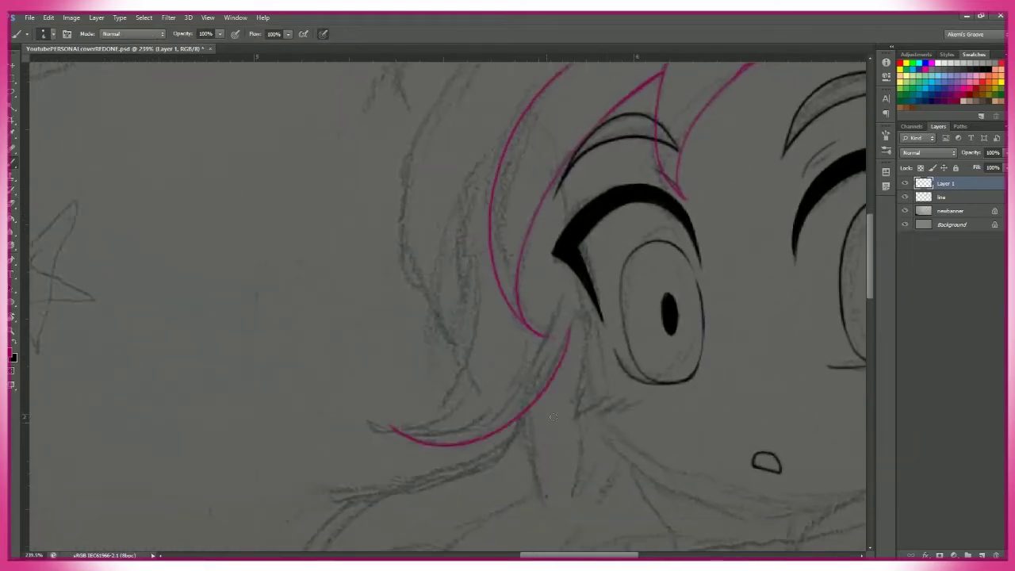
- Redraw the strand beside the left eye and add another strand on the left side
drag(438, 406, 432, 428)
drag(450, 373, 508, 373)
key(ctrl+z)
drag(388, 388, 669, 238)
drag(670, 341, 598, 342)
click(598, 341)
key(b)
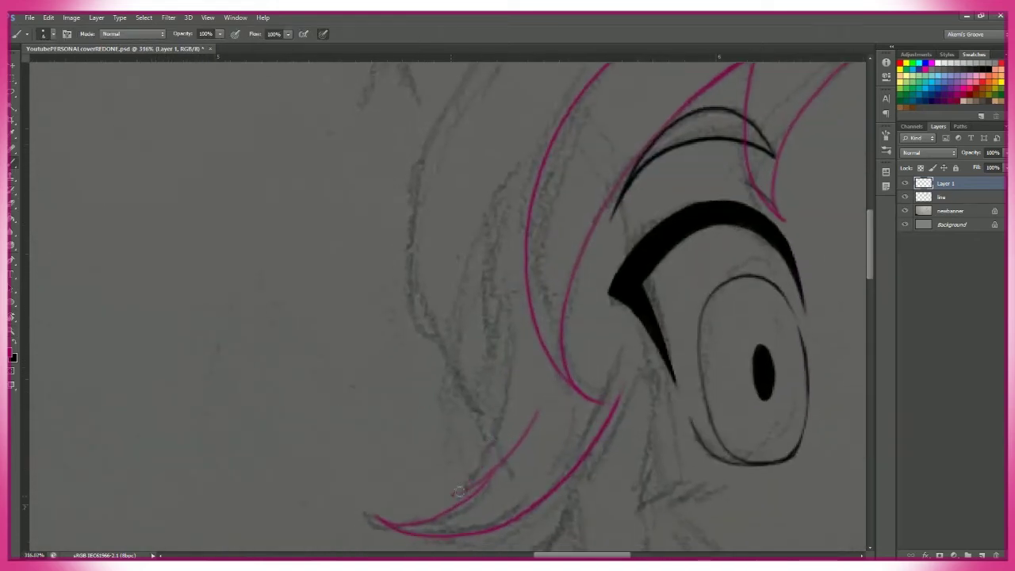
mouse_move(462, 385)
mouse_down()
mouse_move(446, 443)
mouse_move(508, 443)
mouse_up()
drag(515, 492, 444, 262)
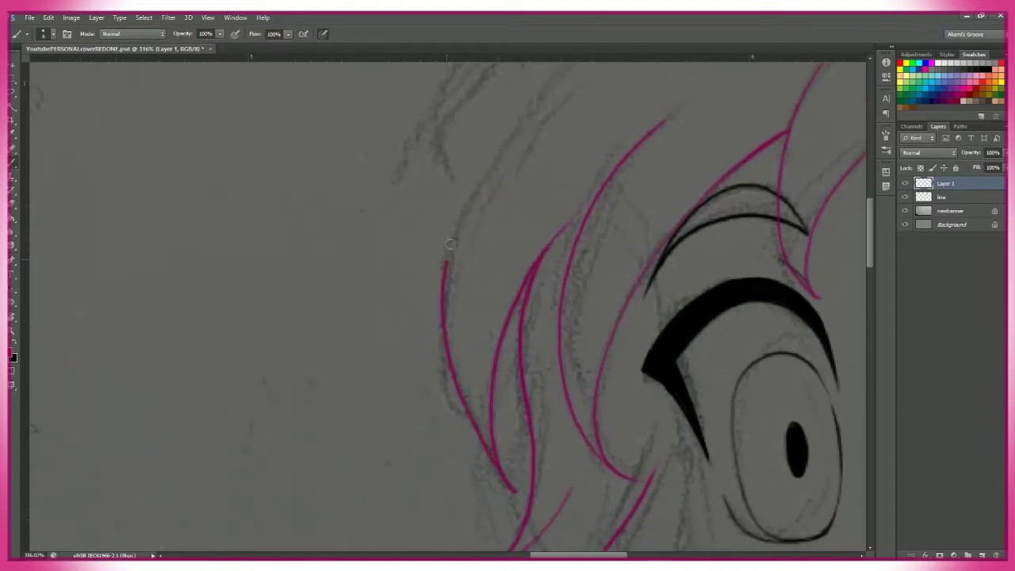
- Trace the top outline of the hair to the crown and thicken the left strand
scroll(450, 245, up, 4)
scroll(457, 263, down, 6)
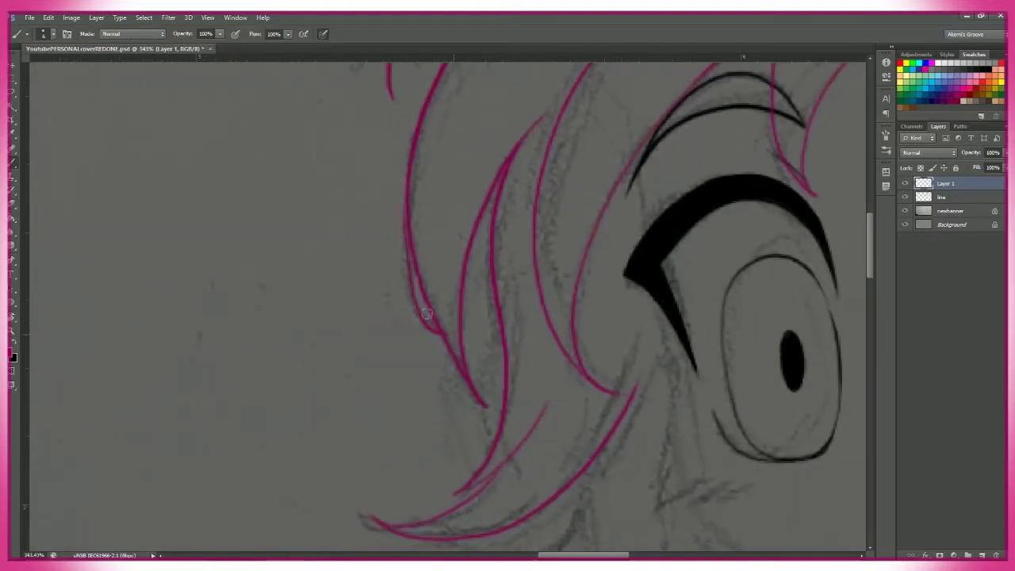
scroll(397, 309, up, 1)
scroll(393, 329, up, 5)
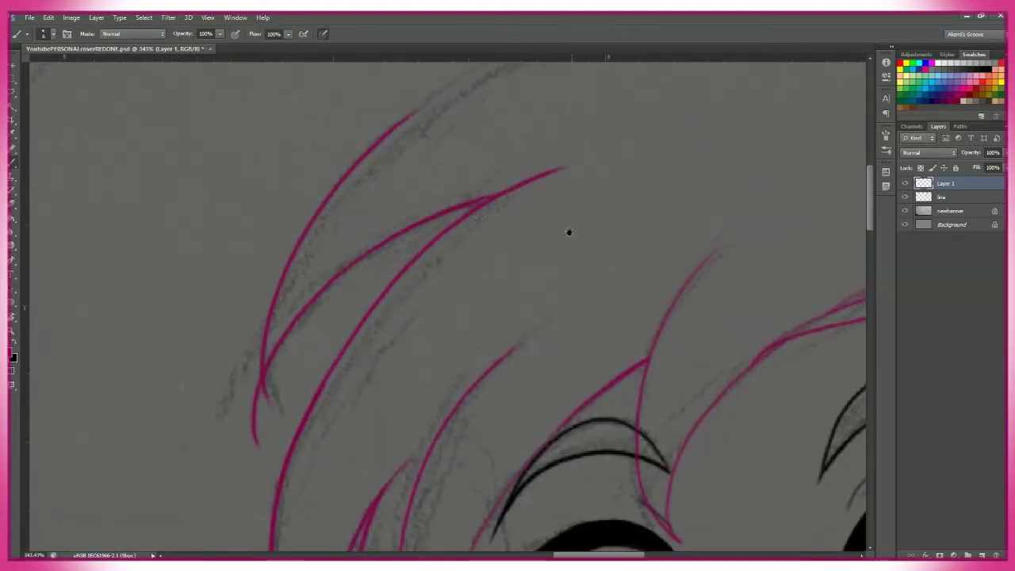
scroll(569, 232, down, 3)
scroll(517, 306, left, 2)
mouse_move(462, 154)
mouse_down()
mouse_move(689, 147)
mouse_move(377, 184)
mouse_up()
key(e)
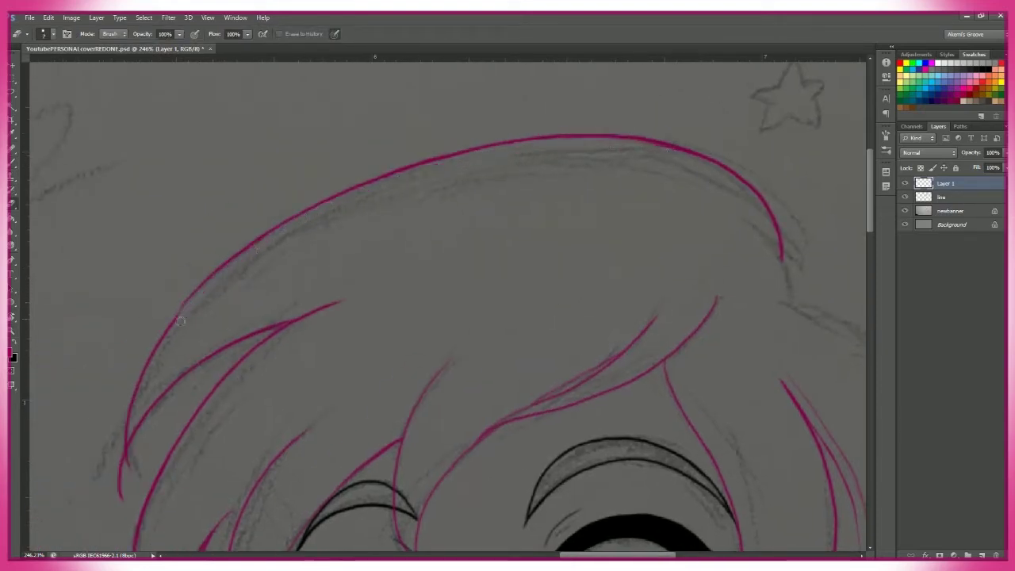
key(b)
drag(256, 246, 173, 325)
- Zoom out to the whole figure and add a new layer for black body lines
key(z)
drag(304, 277, 183, 269)
key(ctrl+shift+alt+n)
drag(460, 347, 484, 347)
- Try black chin strokes left of the mouth, then undo them
key(b)
drag(428, 401, 416, 282)
drag(428, 400, 421, 320)
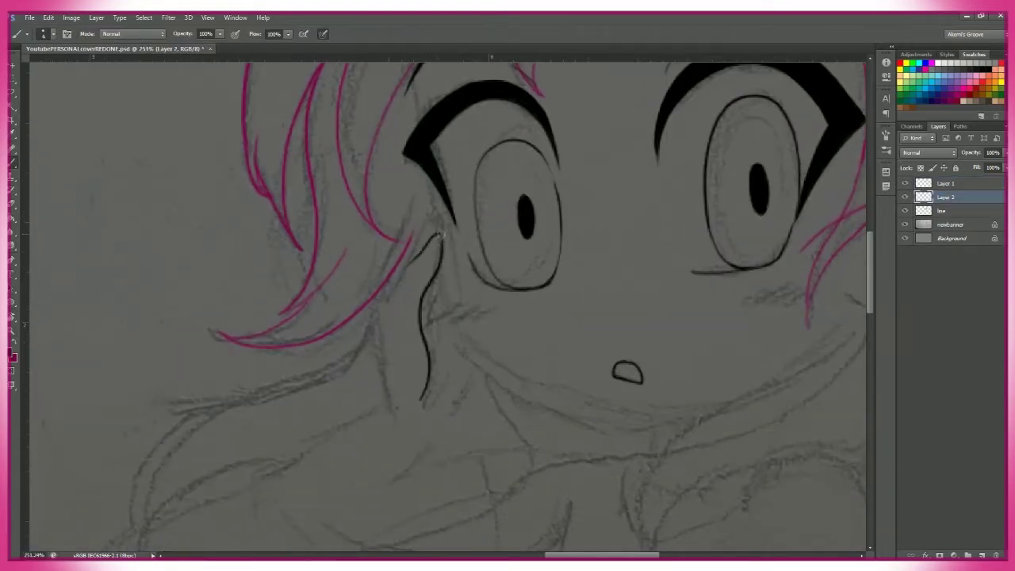
drag(442, 235, 476, 235)
drag(476, 191, 442, 229)
key(ctrl+alt+z)
drag(396, 337, 669, 358)
key(ctrl+alt+z)
mouse_move(476, 304)
mouse_down()
mouse_move(527, 303)
mouse_move(457, 279)
mouse_up()
- Draw the fingers resting against the cheek, then try and undo a curve below the neck
key(b)
mouse_move(374, 424)
mouse_down()
mouse_move(385, 175)
mouse_move(338, 297)
mouse_up()
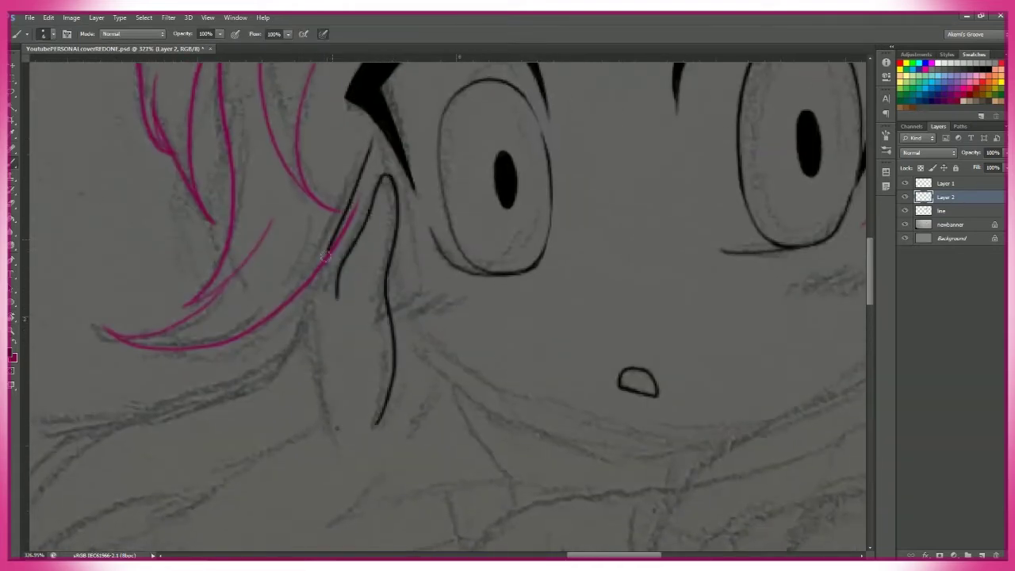
drag(450, 381, 447, 260)
drag(337, 301, 186, 448)
drag(187, 449, 157, 383)
key(ctrl+alt+z)
mouse_move(314, 246)
mouse_down()
mouse_move(238, 283)
mouse_move(288, 431)
mouse_up()
key(ctrl+alt+z)
- Outline the ear in black, removing the stray inner-ear hook
scroll(289, 431, down, 5)
scroll(349, 244, up, 4)
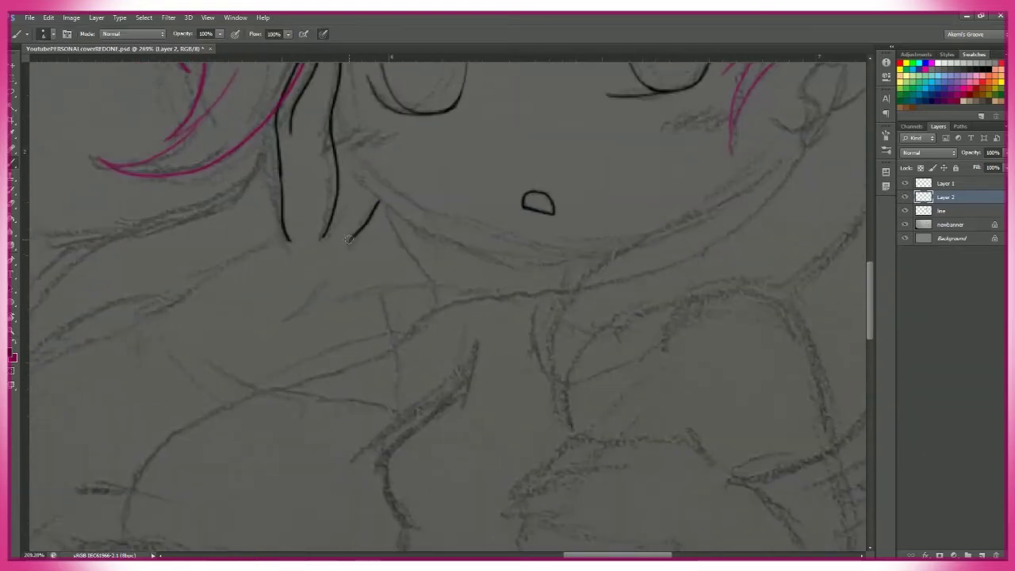
scroll(339, 245, up, 5)
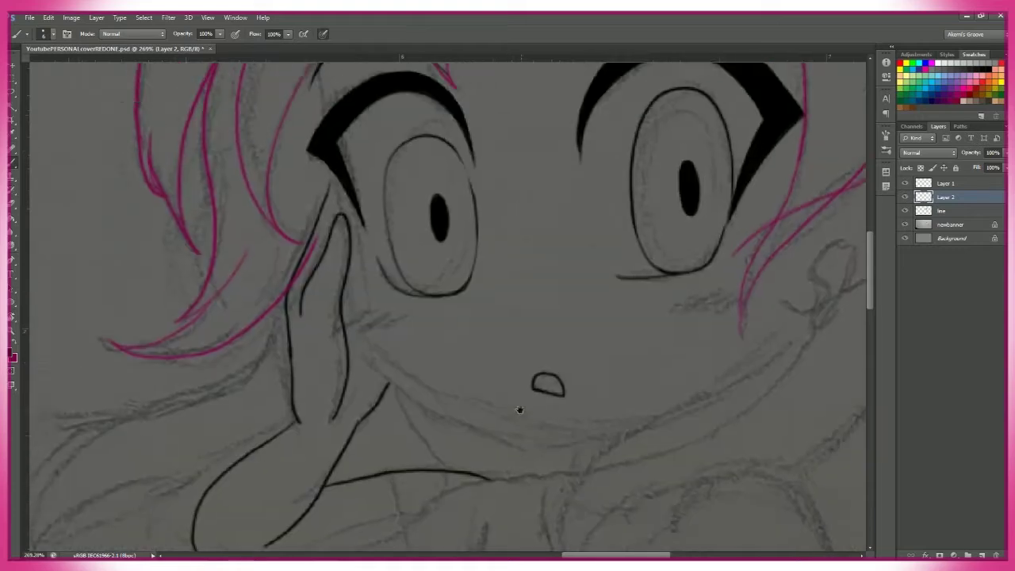
scroll(324, 172, down, 4)
scroll(378, 201, up, 5)
scroll(394, 304, down, 5)
scroll(393, 304, right, 4)
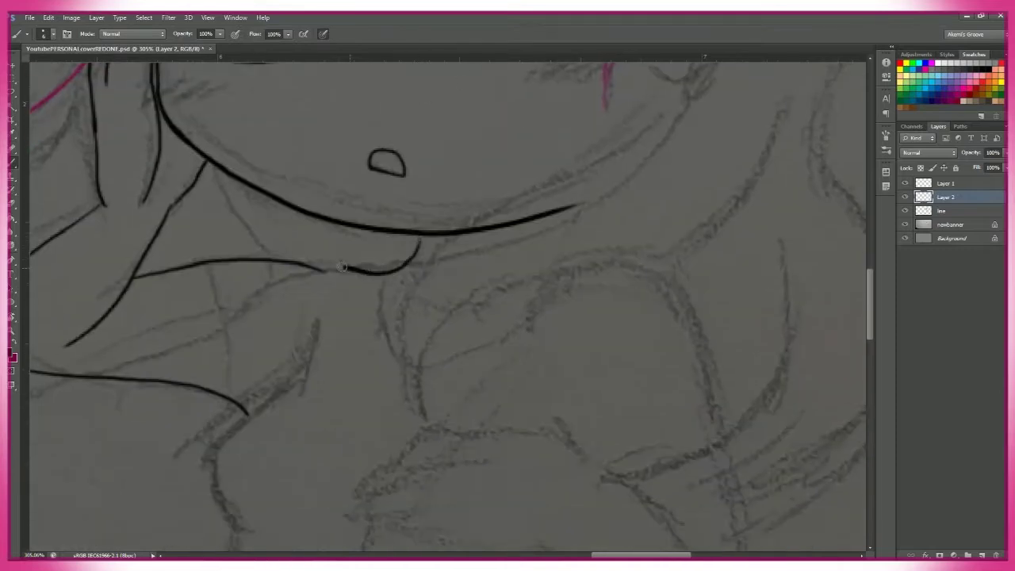
scroll(341, 268, left, 2)
scroll(462, 256, up, 1)
scroll(590, 389, up, 5)
scroll(476, 396, right, 3)
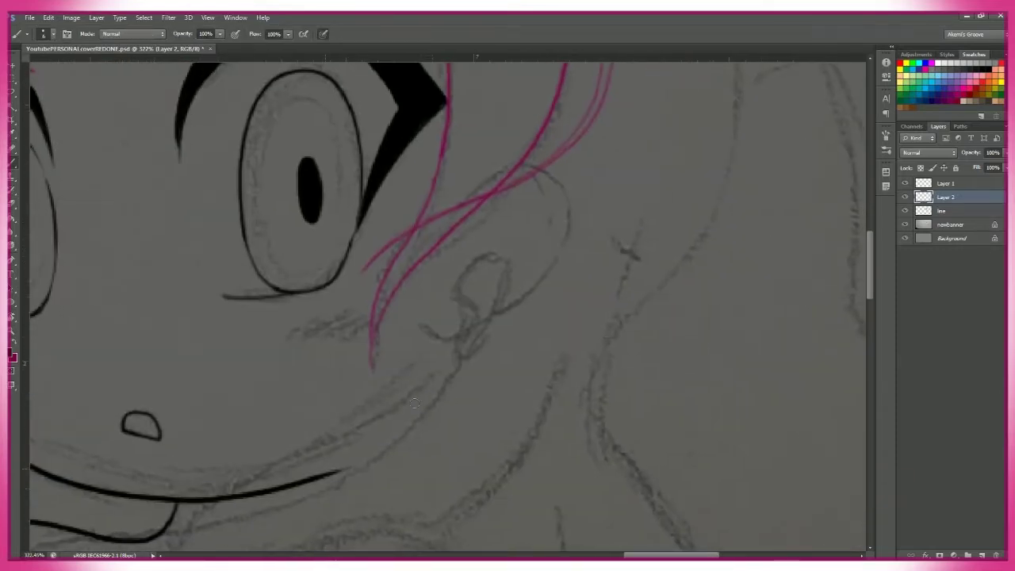
mouse_move(426, 331)
mouse_down()
mouse_move(457, 343)
mouse_move(447, 205)
mouse_up()
key(ctrl+z)
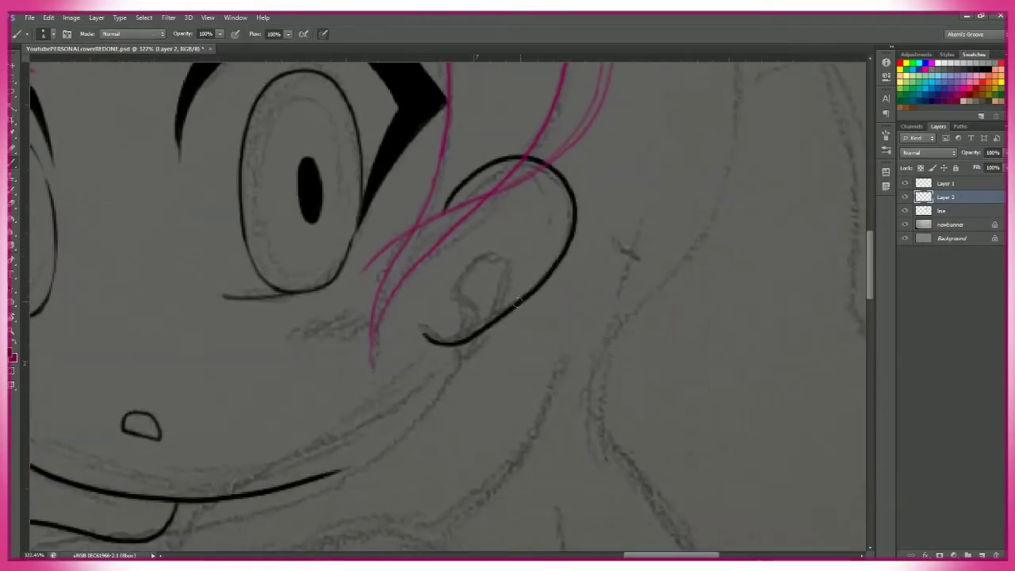
drag(462, 283, 464, 351)
scroll(476, 333, down, 1)
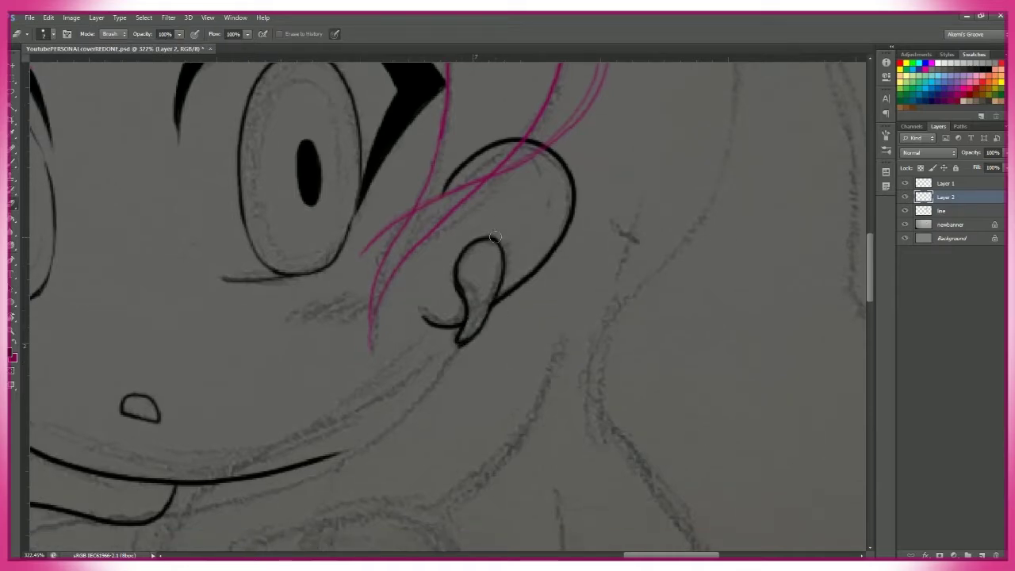
- Redraw the top and underside of the pen-holding hand, erasing the top line's right end
key(z)
scroll(576, 420, down, 3)
scroll(566, 302, up, 2)
scroll(535, 351, left, 2)
scroll(514, 293, down, 5)
scroll(514, 293, down, 3)
key(b)
key(ctrl+z)
drag(525, 334, 358, 293)
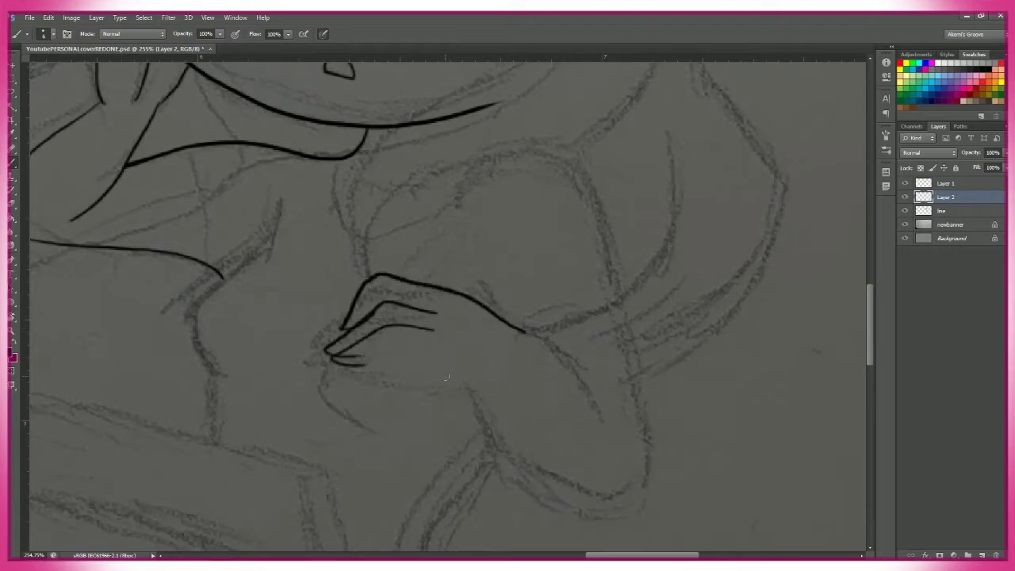
scroll(365, 373, down, 2)
drag(413, 324, 492, 337)
key(e)
mouse_move(495, 251)
mouse_down()
mouse_move(429, 231)
mouse_move(538, 280)
mouse_up()
scroll(461, 302, up, 2)
- Ink the upper and lower arm lines to the elbow, plus the shoulder arc
key(b)
drag(422, 238, 521, 257)
mouse_move(521, 257)
mouse_down()
mouse_move(453, 218)
mouse_move(593, 381)
mouse_up()
drag(419, 306, 466, 390)
mouse_move(467, 391)
mouse_down()
mouse_move(368, 351)
mouse_move(540, 395)
mouse_up()
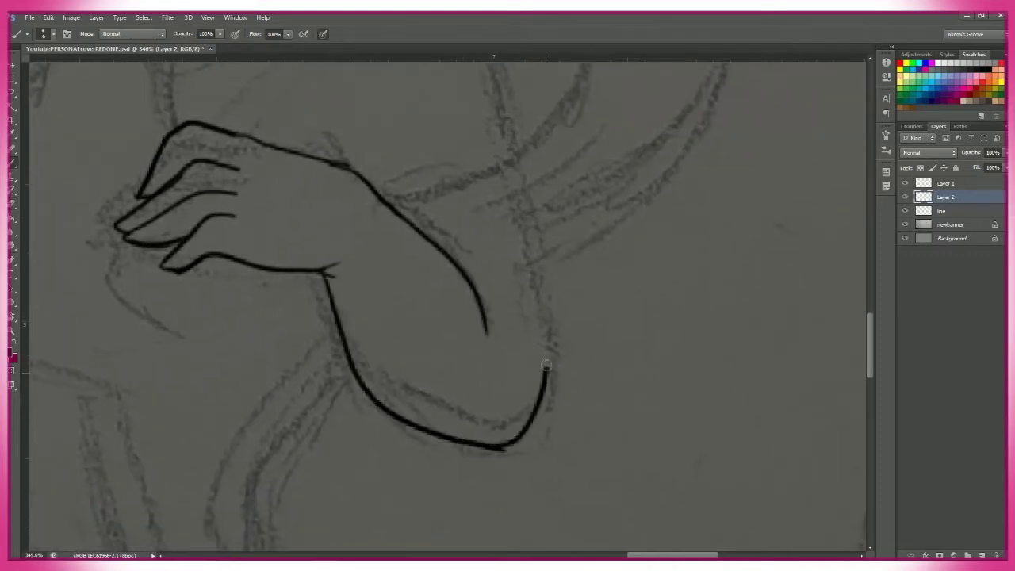
scroll(541, 395, up, 5)
scroll(519, 249, down, 2)
mouse_move(337, 300)
mouse_down()
mouse_move(552, 340)
mouse_move(538, 555)
mouse_up()
scroll(372, 123, right, 1)
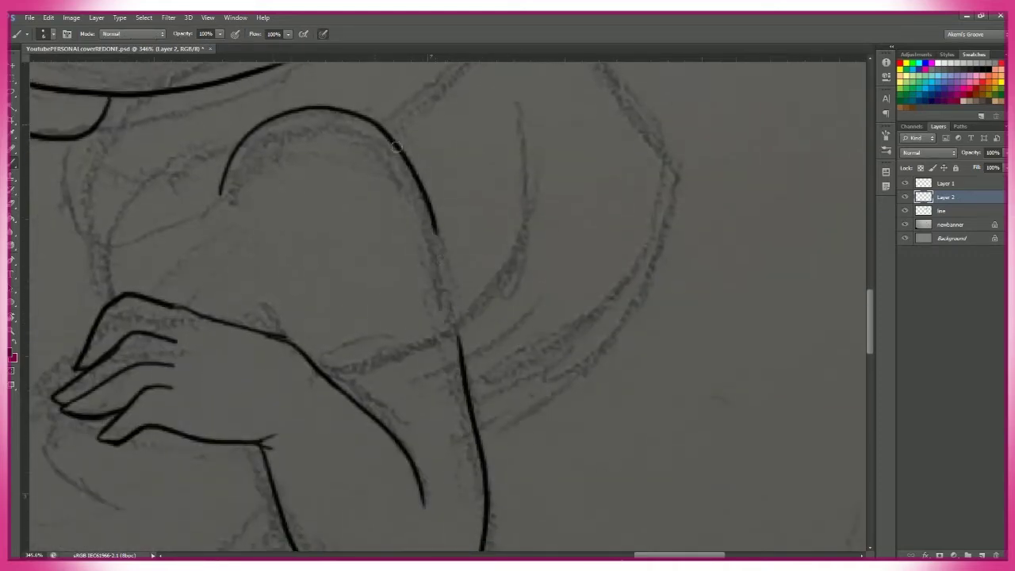
drag(372, 123, 473, 395)
- Draw the curving back line and clean up its end
scroll(473, 395, up, 3)
scroll(580, 389, down, 3)
scroll(542, 267, up, 3)
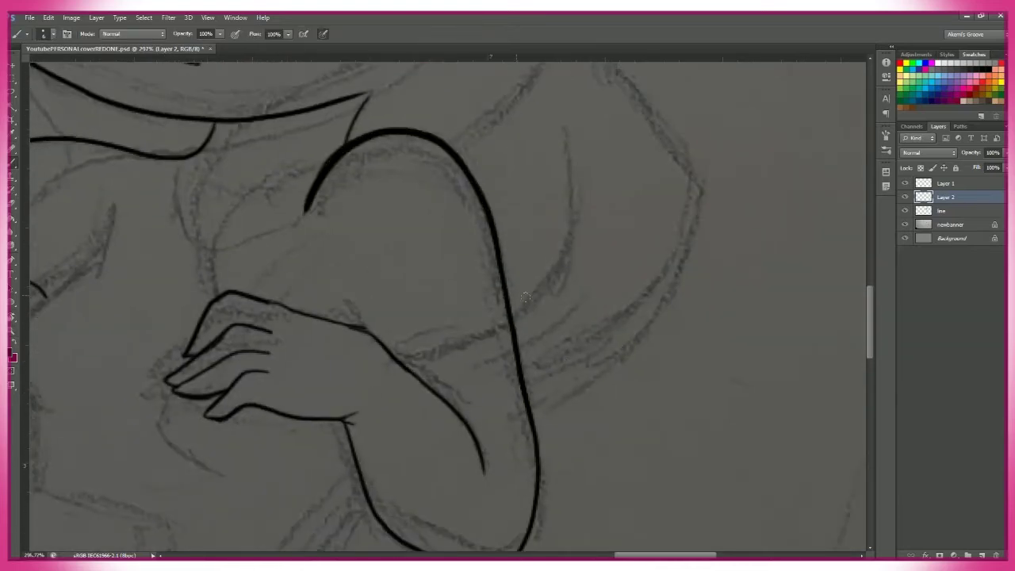
key(e)
scroll(375, 271, up, 2)
key(b)
scroll(442, 270, down, 3)
scroll(442, 270, right, 2)
scroll(290, 334, left, 2)
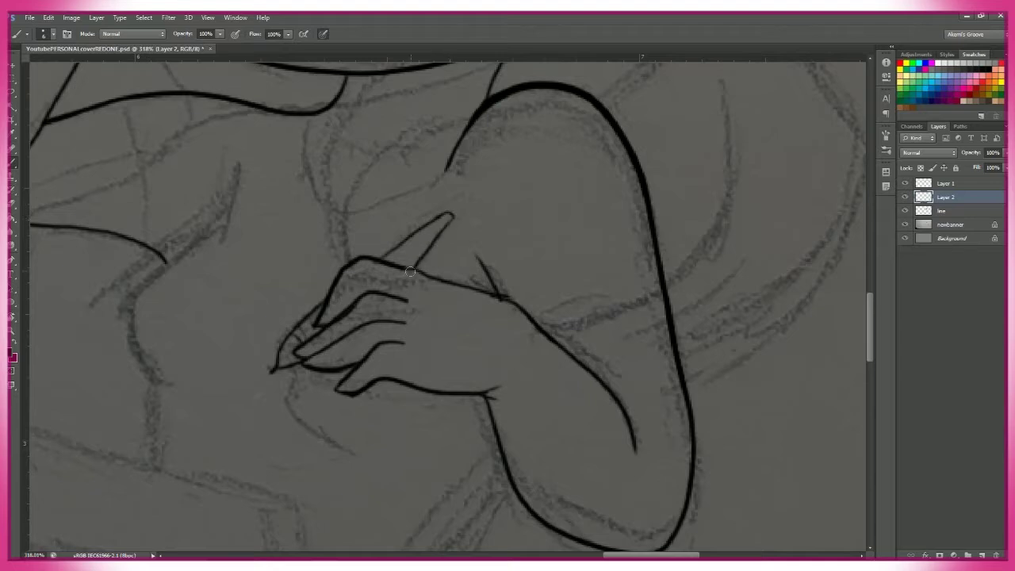
scroll(452, 218, up, 3)
scroll(452, 218, left, 2)
mouse_move(378, 233)
mouse_down()
mouse_move(371, 252)
mouse_move(531, 262)
mouse_up()
key(e)
key(b)
drag(488, 296, 527, 268)
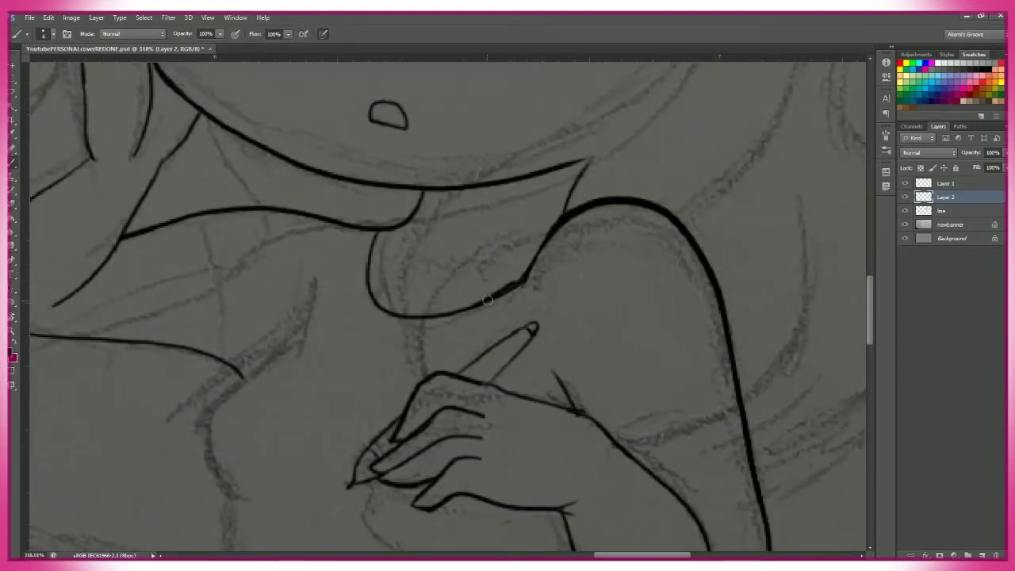
- Extend the body curve downward, adding a short vertical body line and the line below the elbow
scroll(390, 265, down, 2)
scroll(389, 265, left, 3)
drag(373, 289, 325, 468)
scroll(449, 352, down, 3)
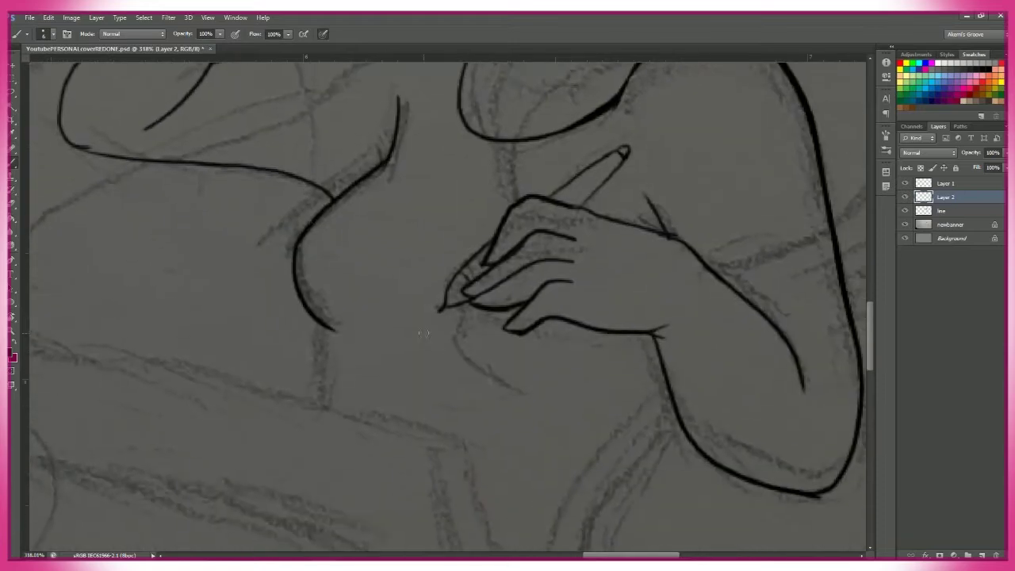
scroll(508, 294, down, 2)
drag(291, 311, 292, 365)
scroll(309, 344, down, 3)
drag(480, 305, 429, 424)
- Scroll around the canvas to review the inked torso and arms
scroll(444, 357, down, 3)
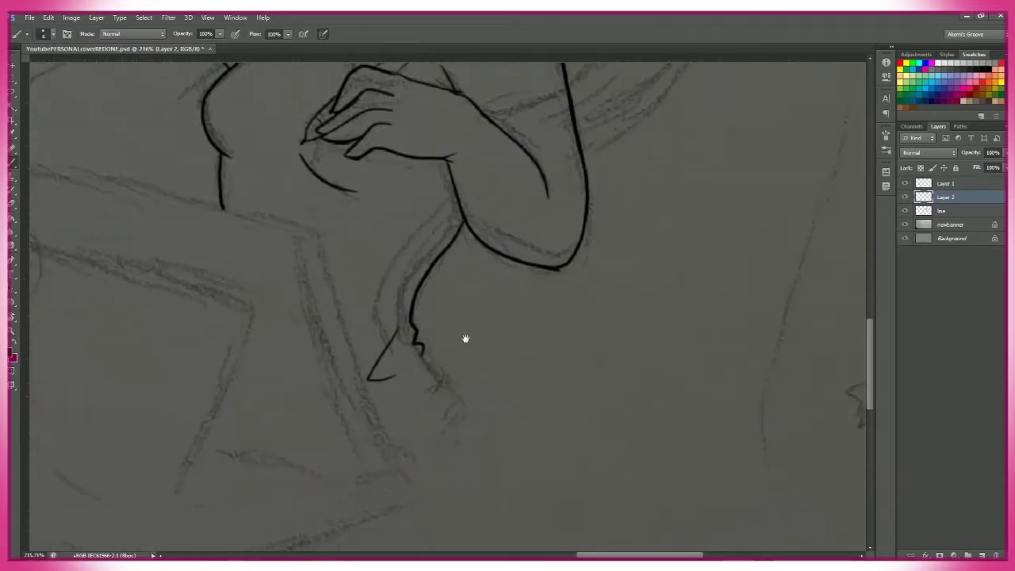
scroll(456, 341, down, 5)
scroll(470, 310, up, 5)
scroll(471, 309, up, 3)
scroll(556, 301, down, 3)
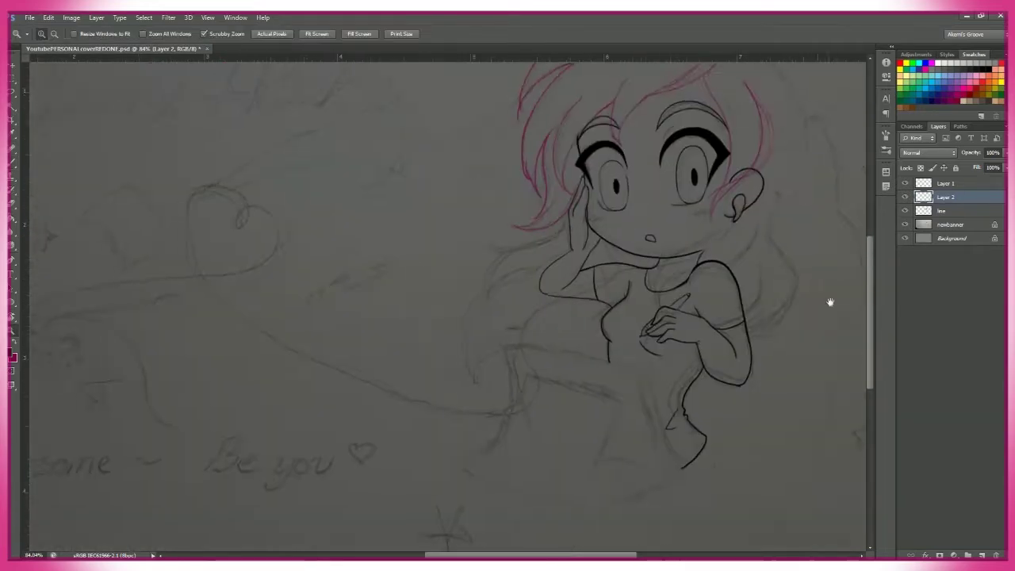
scroll(629, 279, up, 3)
scroll(463, 381, down, 2)
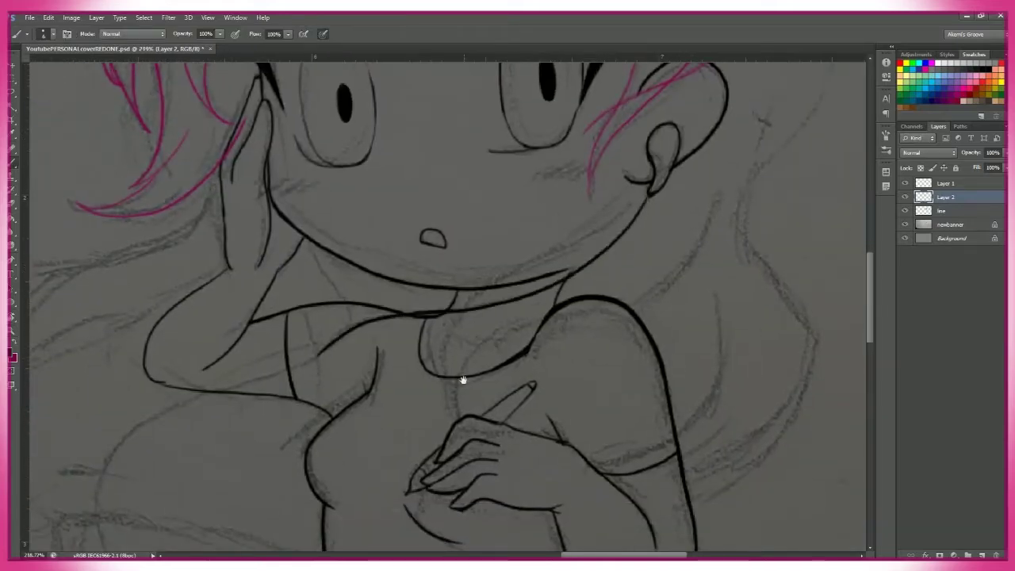
scroll(508, 317, down, 3)
scroll(599, 195, up, 3)
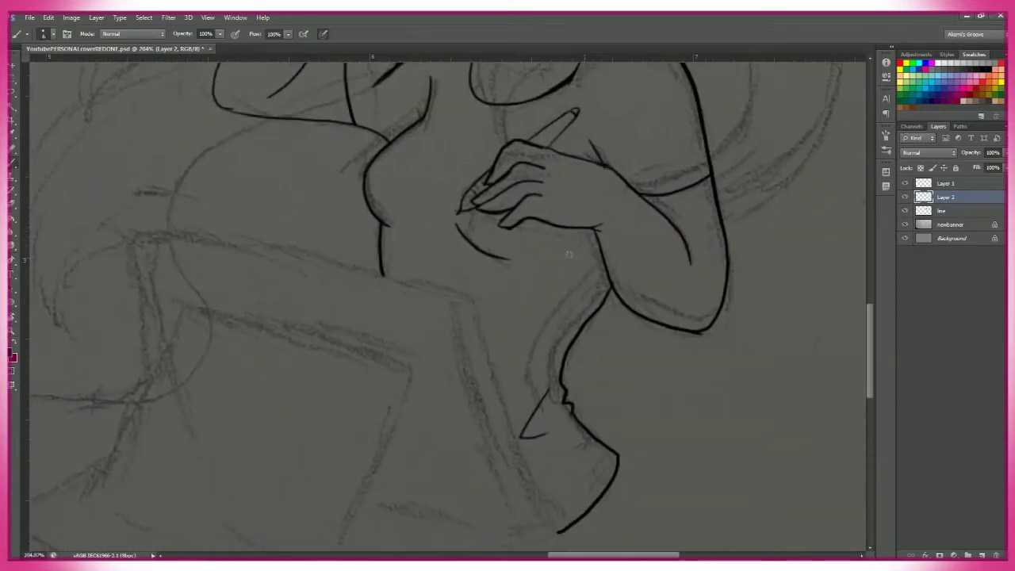
scroll(449, 165, up, 2)
scroll(492, 198, right, 2)
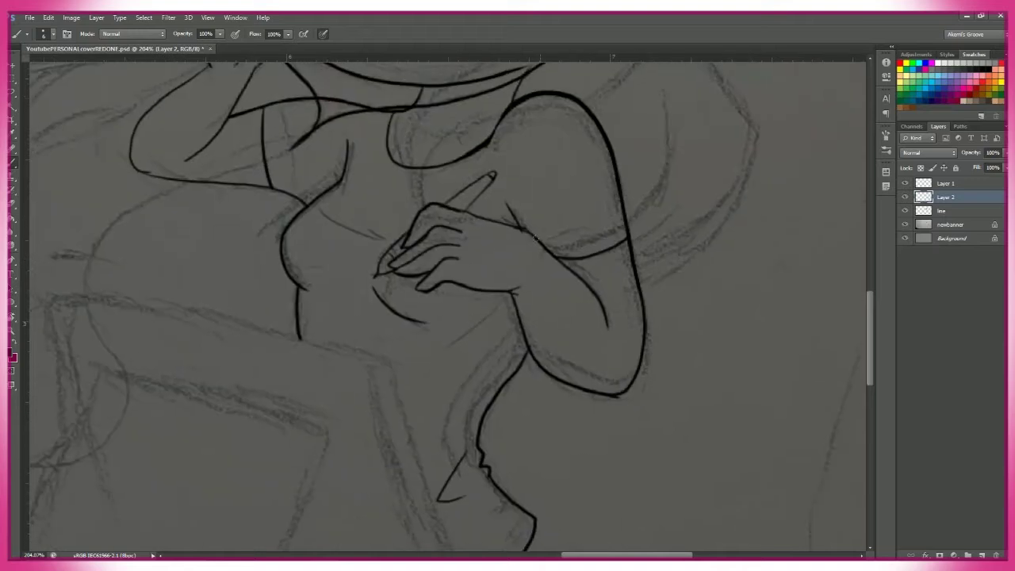
scroll(554, 212, up, 2)
scroll(406, 235, left, 2)
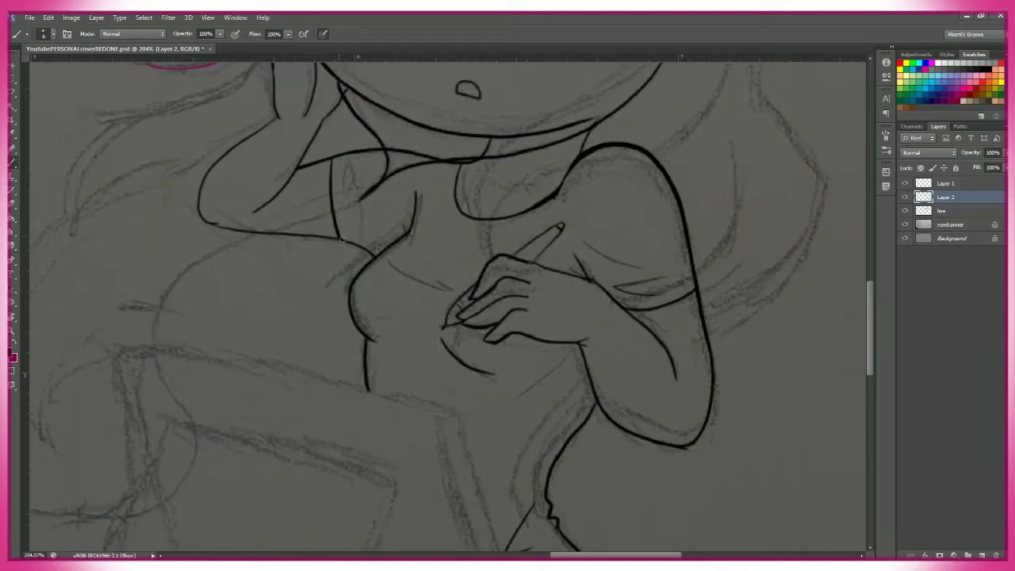
scroll(342, 240, up, 2)
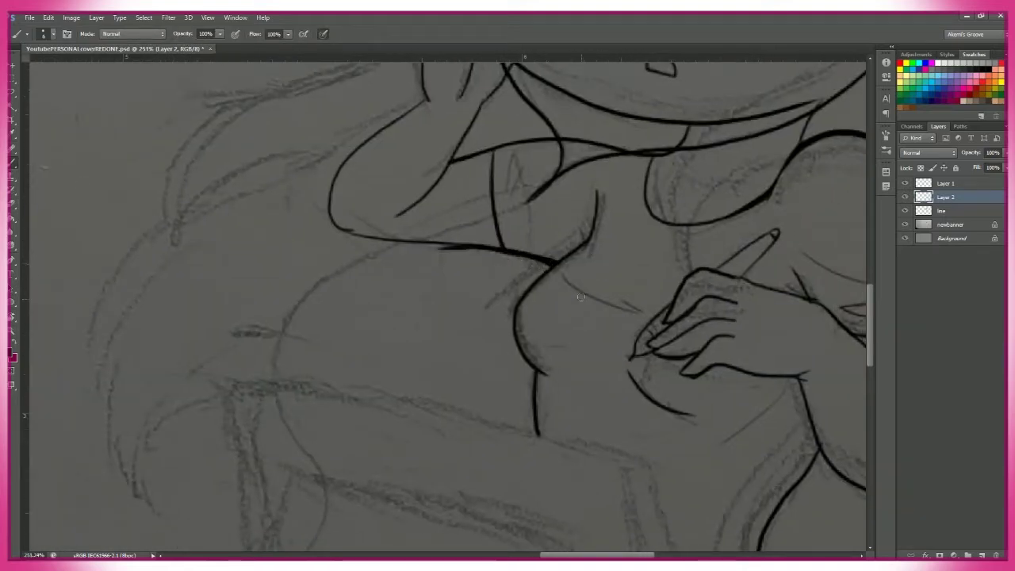
scroll(367, 240, down, 5)
scroll(590, 357, up, 6)
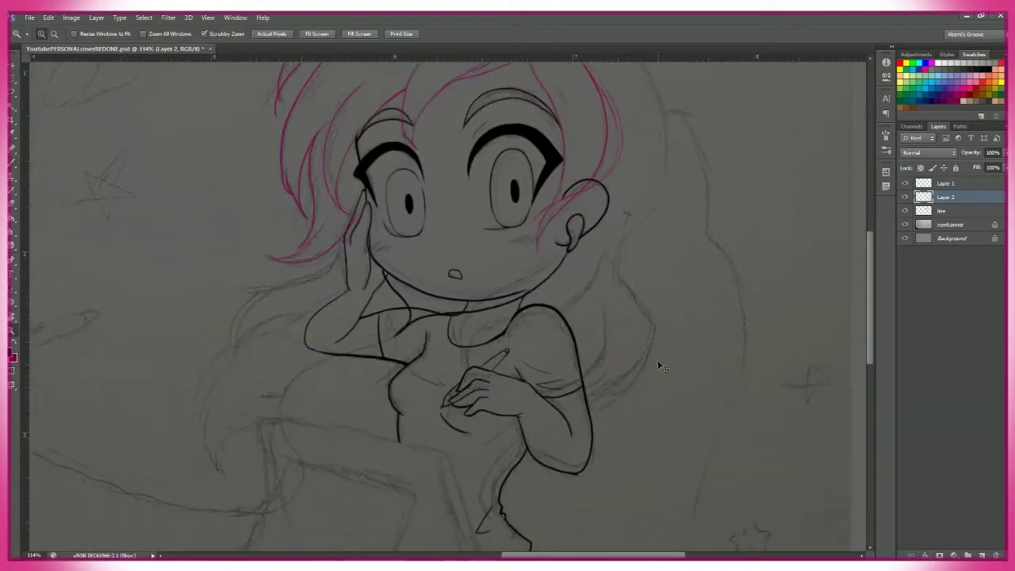
scroll(695, 251, down, 3)
- Ink a long black curve sweeping left from the girl's side into a heart curl
mouse_move(680, 187)
mouse_down()
mouse_move(591, 215)
mouse_move(594, 386)
mouse_up()
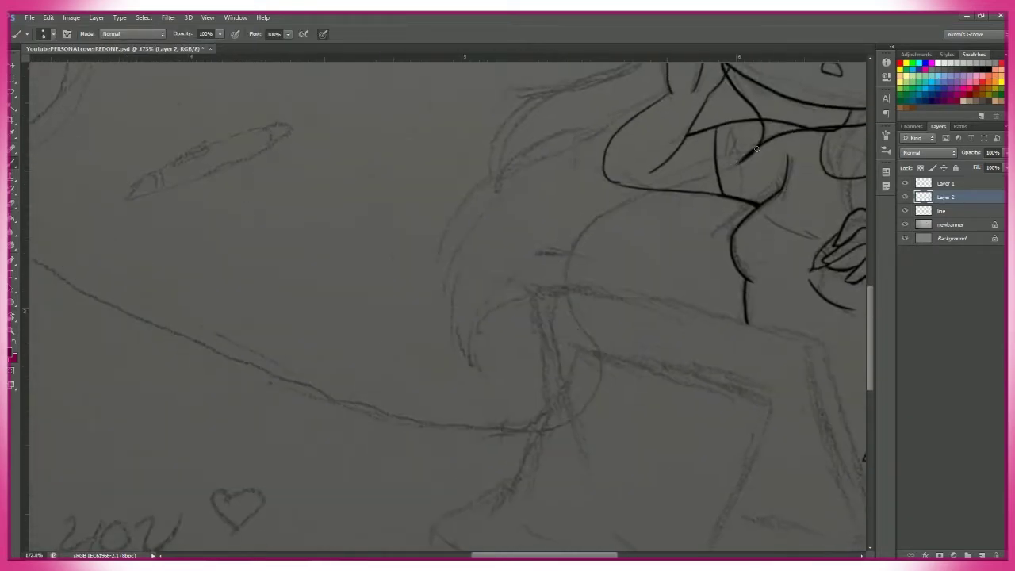
mouse_move(735, 181)
mouse_down()
mouse_move(564, 295)
mouse_move(242, 363)
mouse_up()
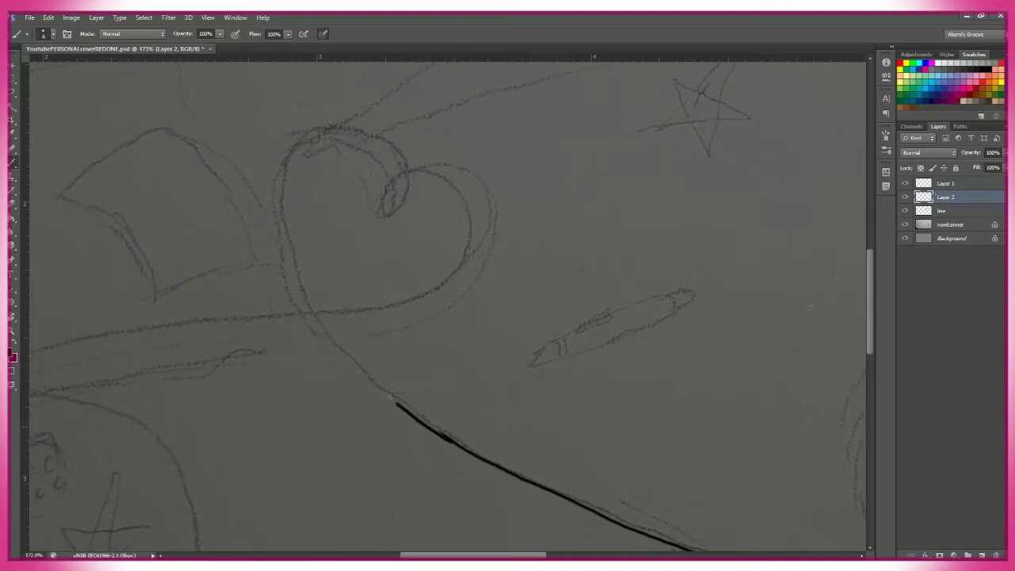
drag(396, 404, 390, 193)
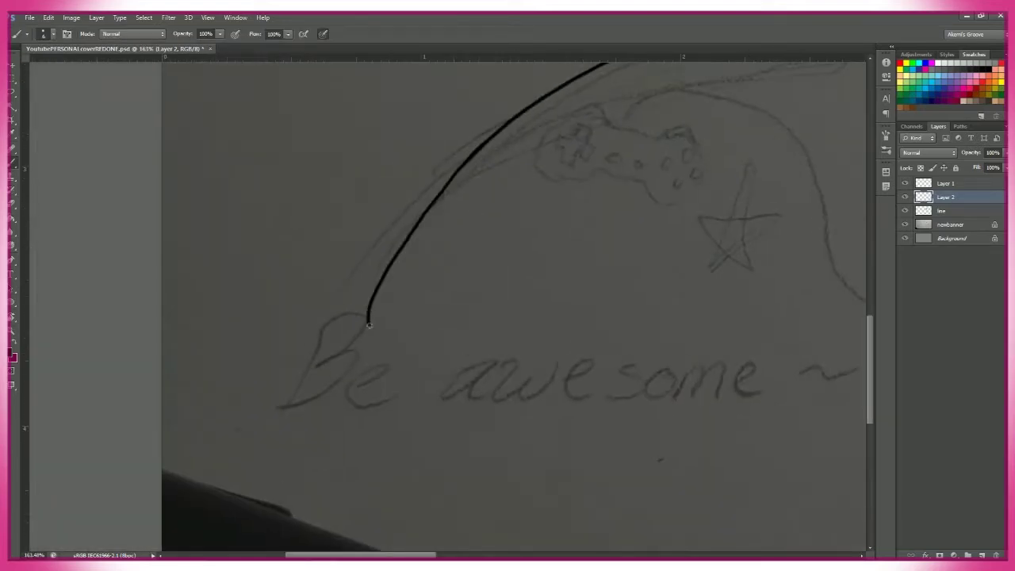
drag(379, 259, 162, 349)
key(e)
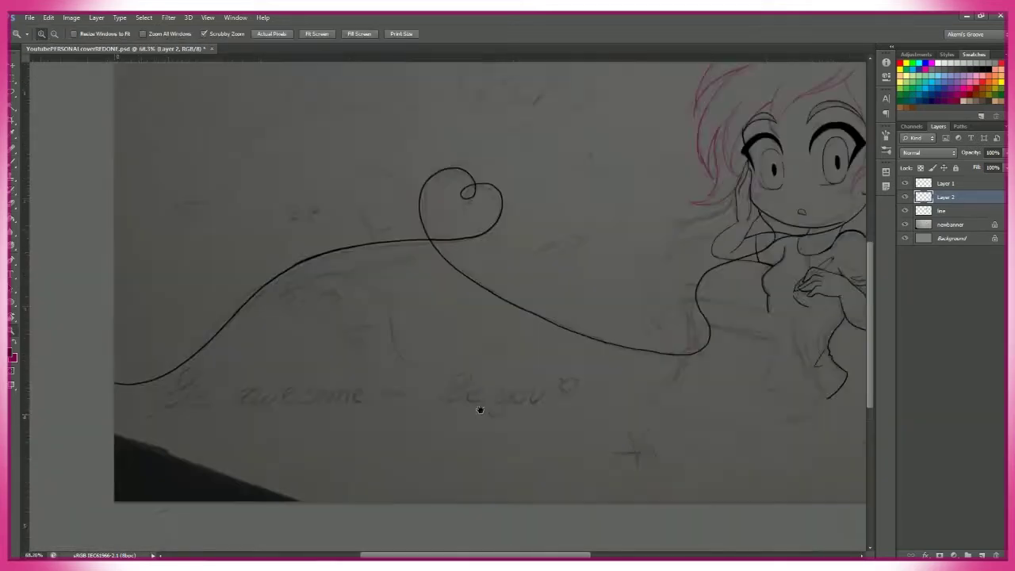
drag(476, 408, 444, 407)
- Rename Layer 1 to 'hair'
double_click(946, 184)
text(ha)
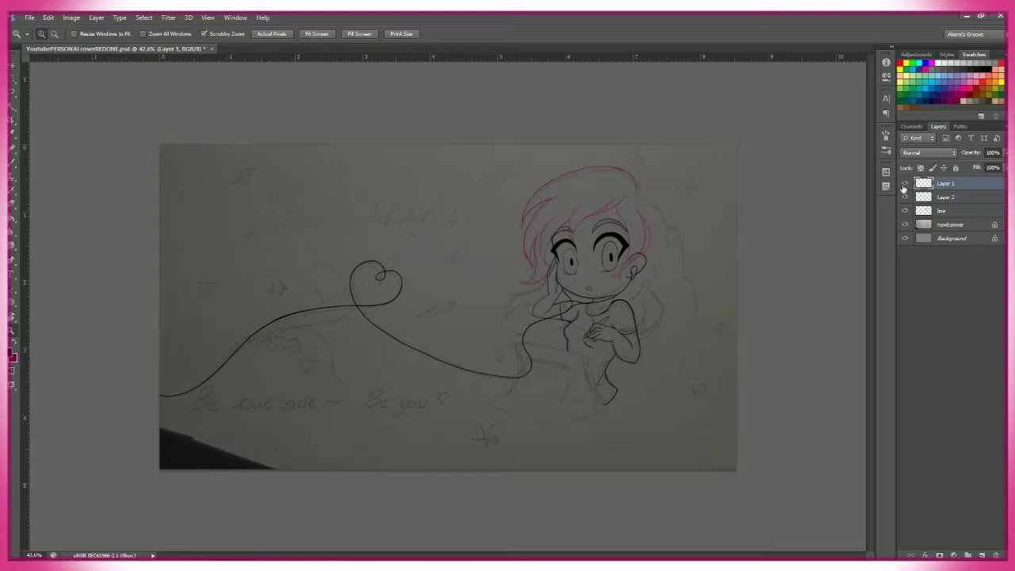
text(ir)
key(Return)
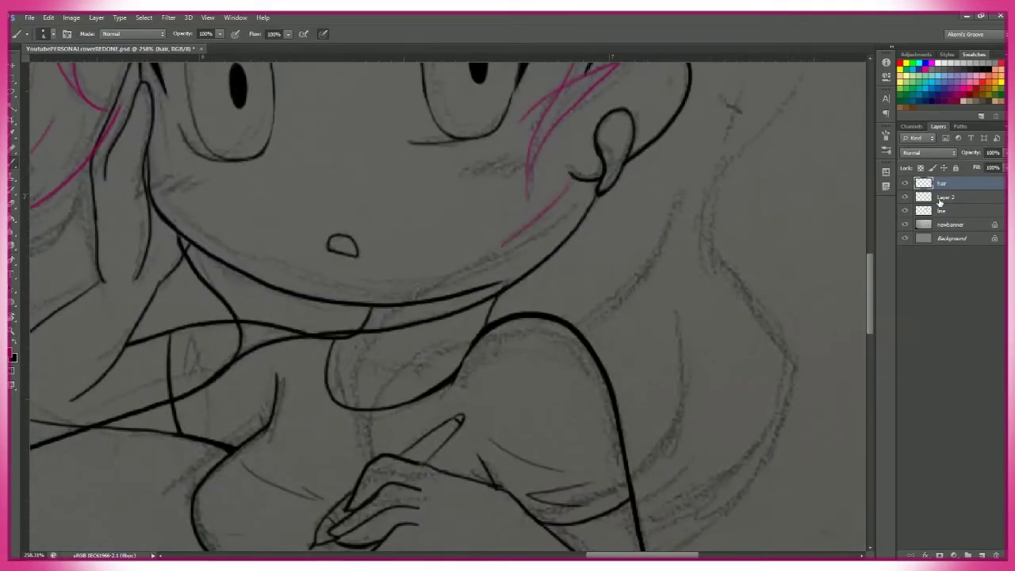
- Draw pink hair strands past the neck, toward the chest and below the cheek
drag(571, 181, 370, 332)
drag(555, 229, 349, 406)
drag(428, 356, 370, 433)
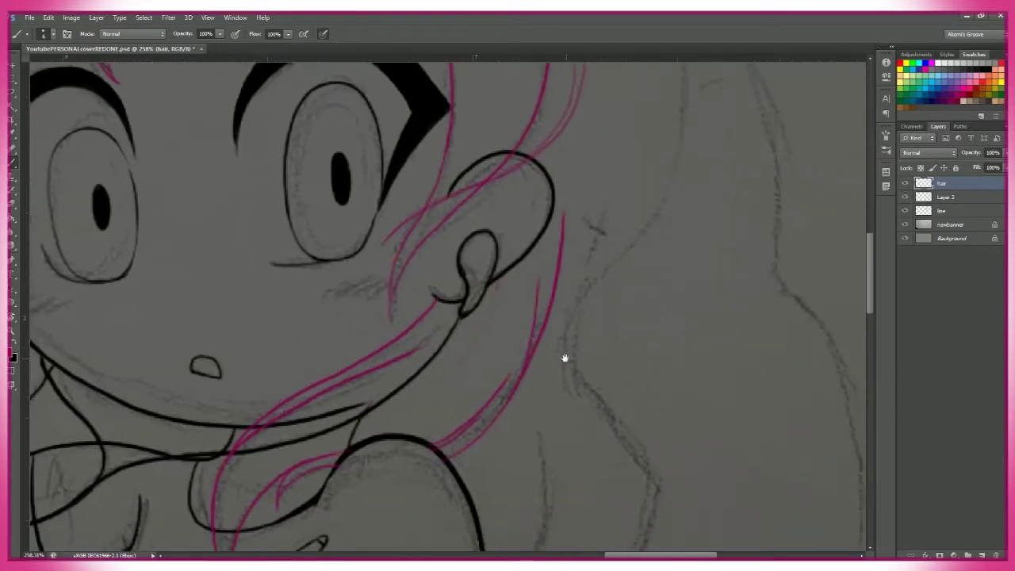
right_click(567, 305)
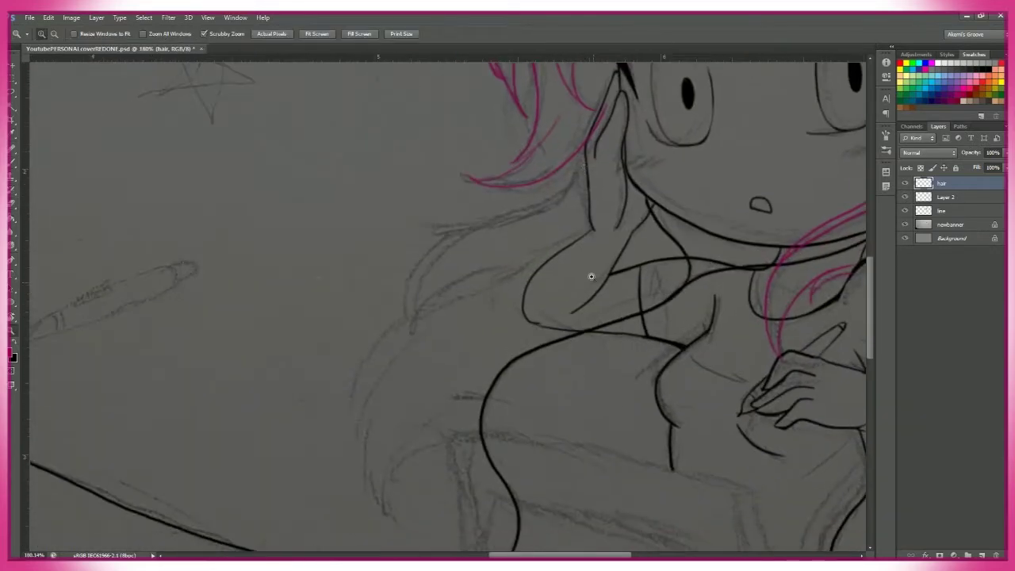
key(b)
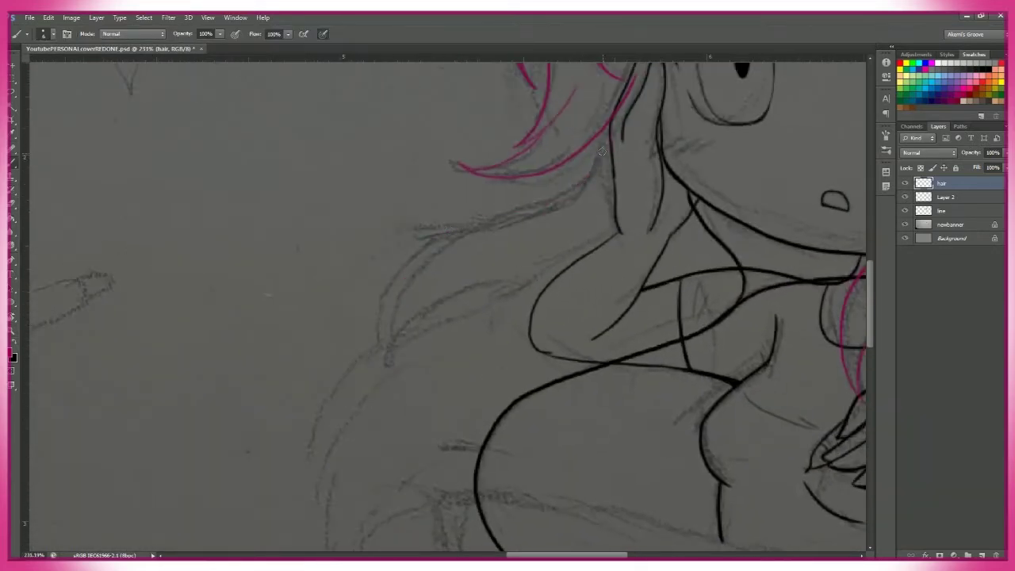
- Draw several pink hair strands curving down the left side
drag(602, 151, 395, 217)
drag(386, 290, 290, 465)
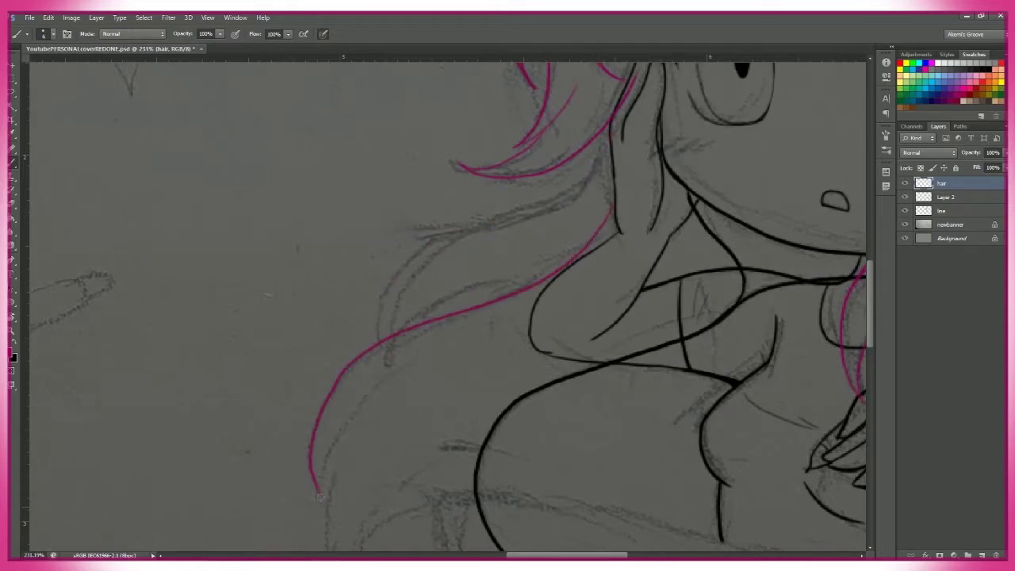
scroll(288, 468, up, 3)
drag(459, 227, 287, 444)
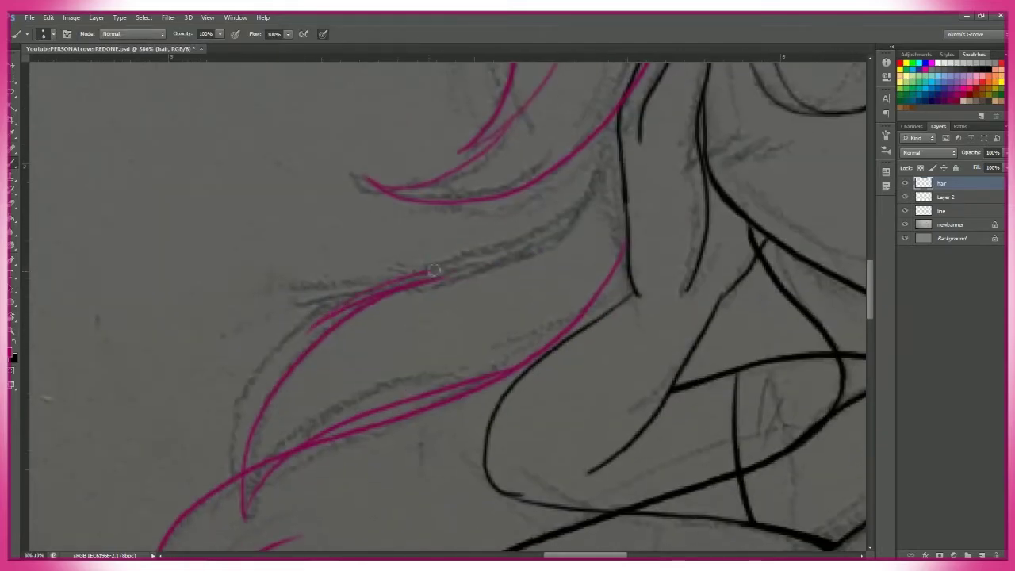
key(z)
key(e)
key(b)
scroll(444, 302, down, 5)
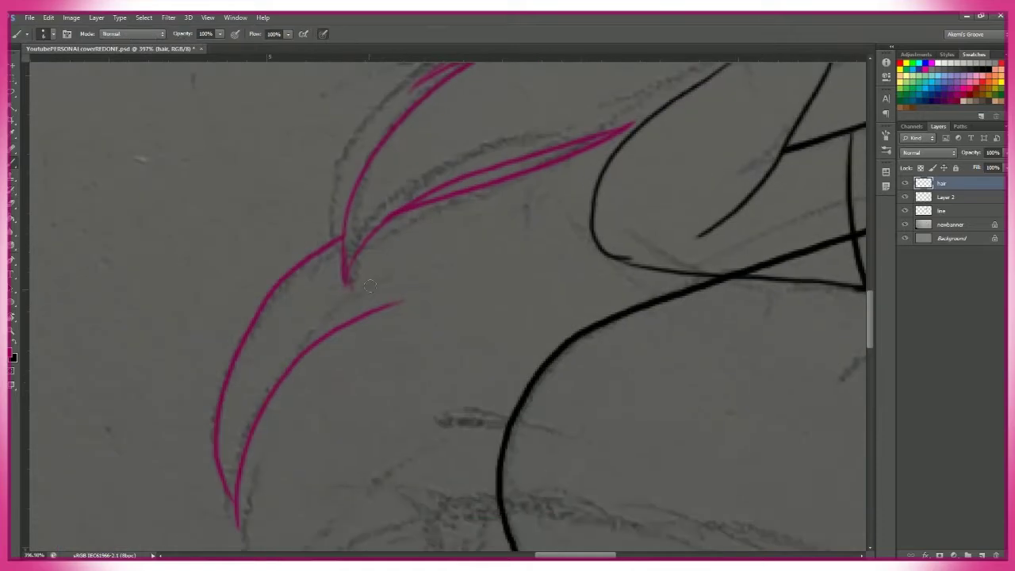
drag(353, 222, 277, 416)
drag(417, 268, 288, 355)
- Trace the pink hair falling over the shoulder, with an inner strand
key(z)
scroll(343, 304, down, 5)
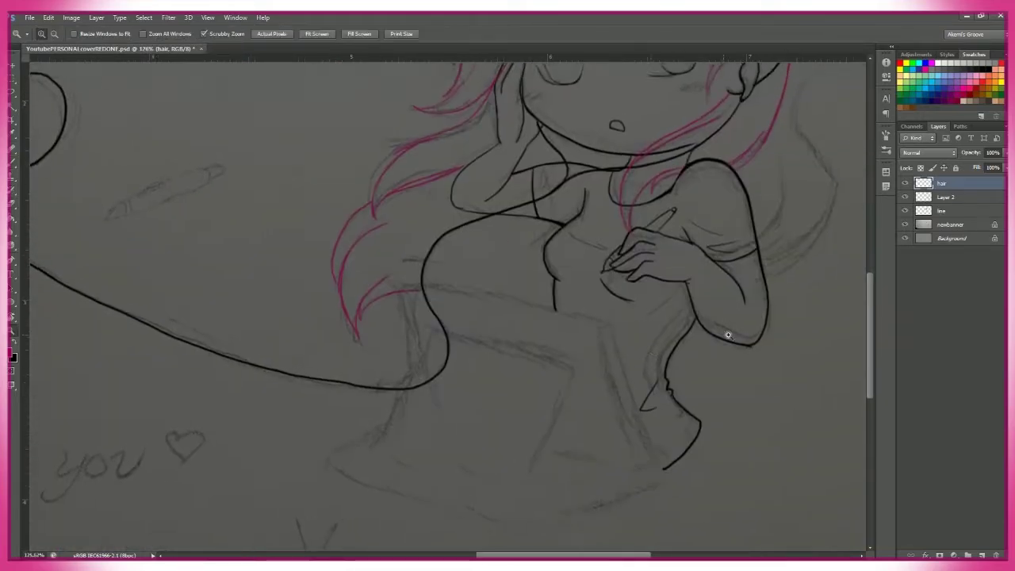
scroll(747, 270, down, 2)
scroll(746, 269, up, 3)
key(b)
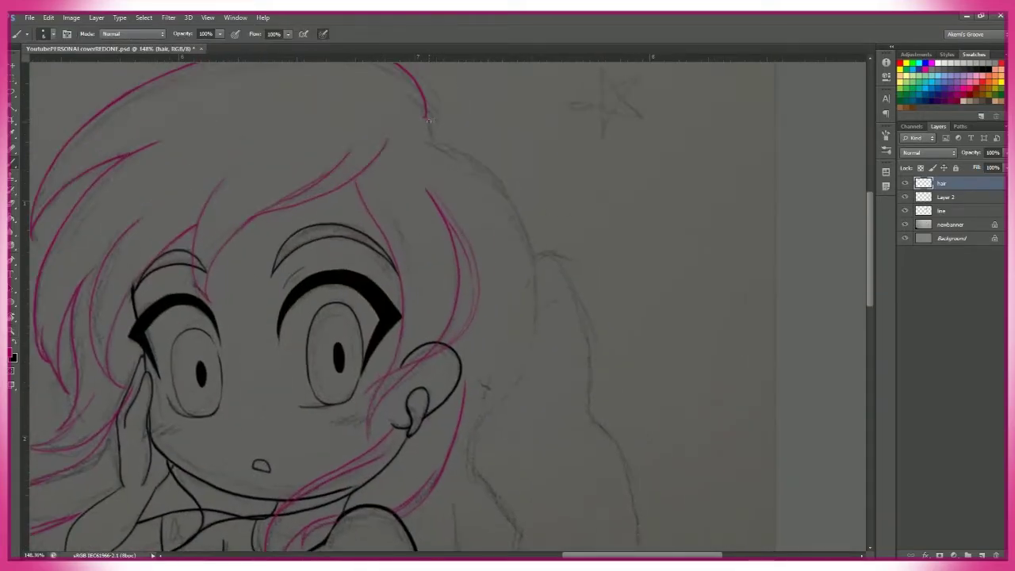
scroll(530, 334, down, 5)
drag(544, 69, 442, 431)
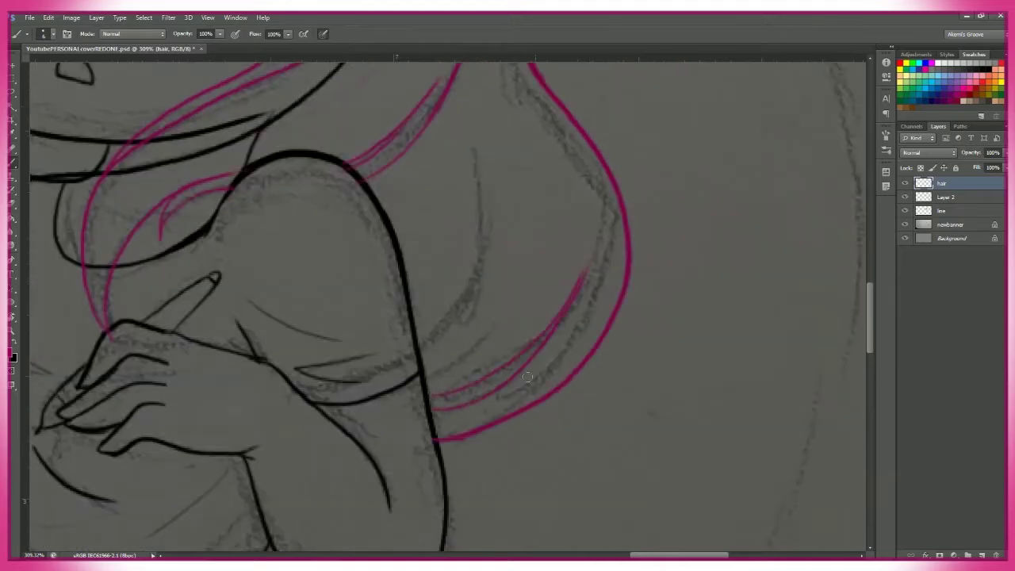
key(z)
scroll(646, 401, down, 3)
scroll(646, 401, up, 5)
key(b)
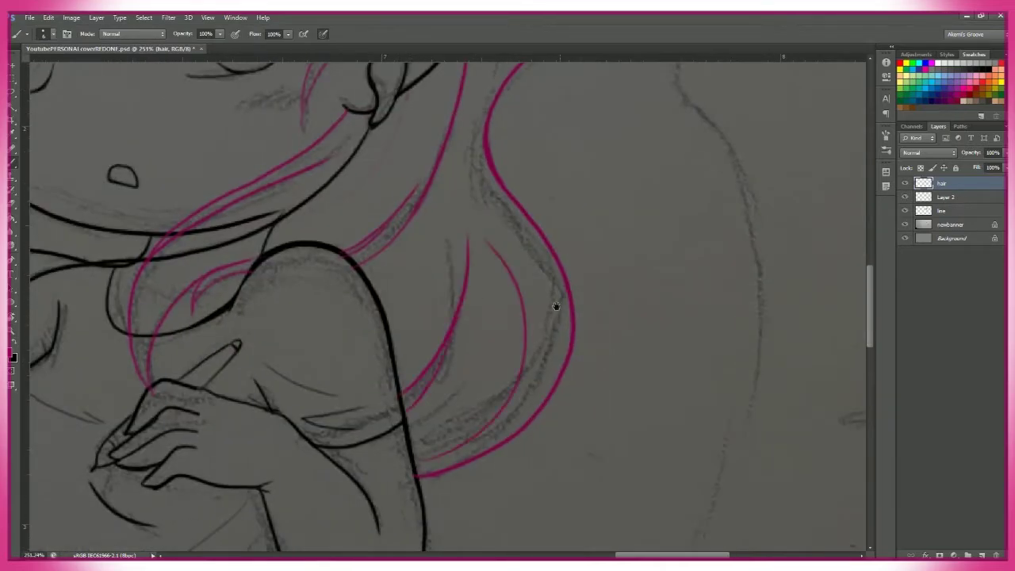
drag(428, 242, 397, 397)
- Redraw the right-side hair edge in pink and erase stray strokes near the chest
drag(582, 89, 544, 315)
scroll(545, 315, down, 3)
drag(638, 420, 694, 307)
drag(600, 75, 557, 188)
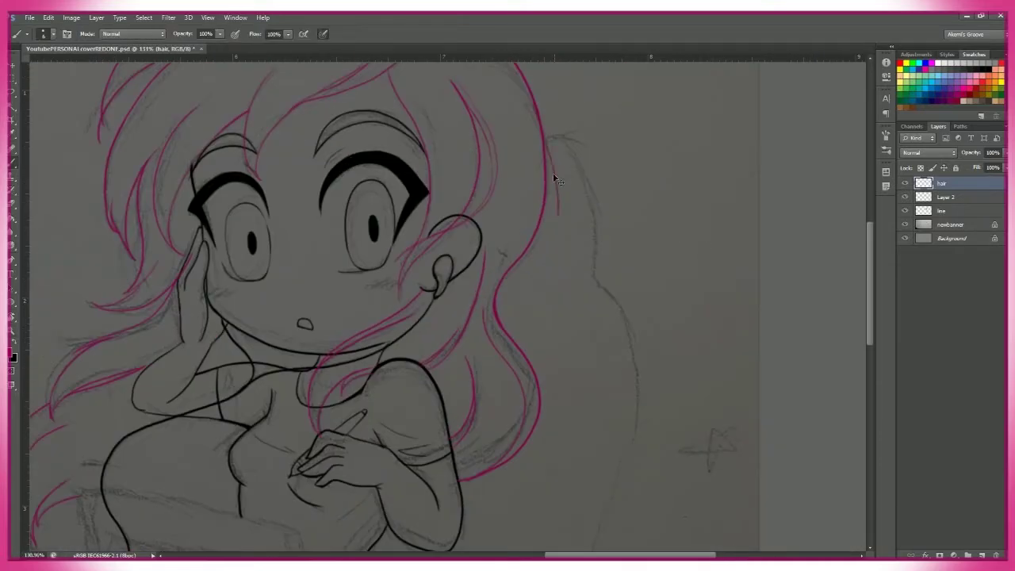
key(ctrl+z)
drag(548, 123, 500, 305)
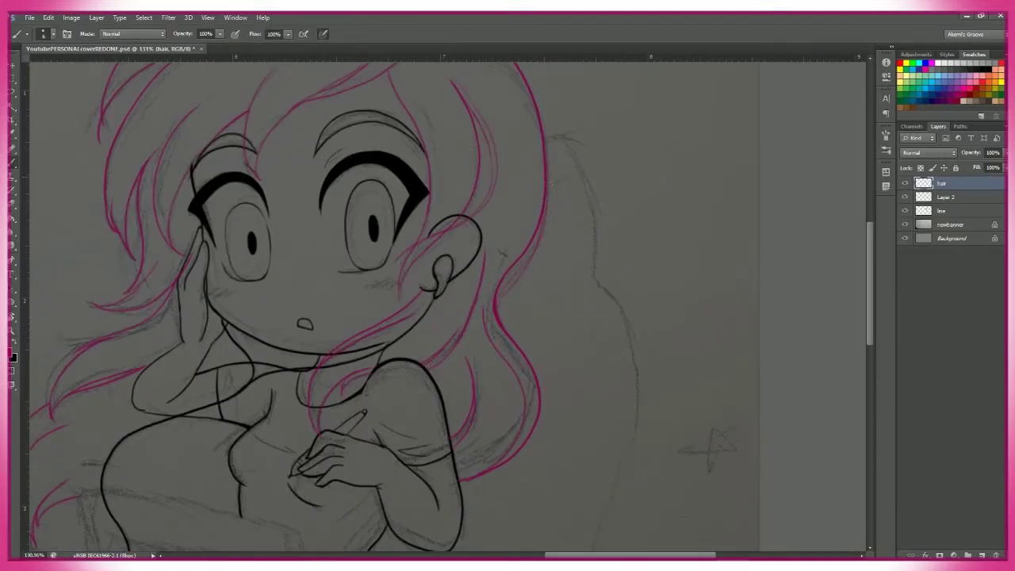
scroll(544, 183, up, 2)
scroll(333, 312, left, 5)
key(e)
drag(363, 339, 381, 357)
- Zoom and scroll around the drawing to inspect the hair, zooming in on its top
scroll(390, 270, down, 2)
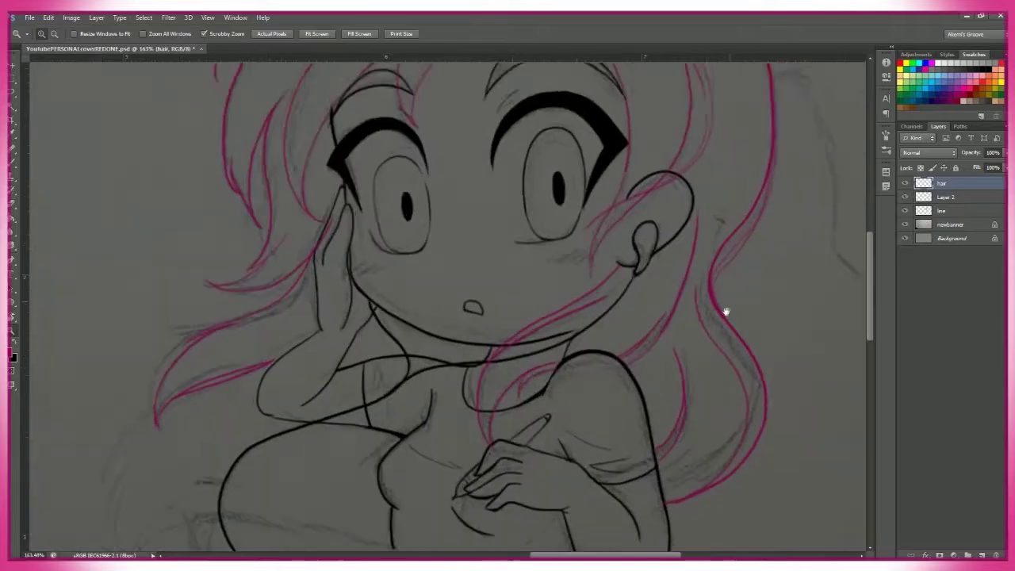
key(b)
scroll(473, 350, up, 2)
scroll(231, 361, up, 2)
scroll(556, 357, down, 4)
scroll(680, 403, up, 2)
key(z)
scroll(619, 438, down, 2)
scroll(618, 438, up, 3)
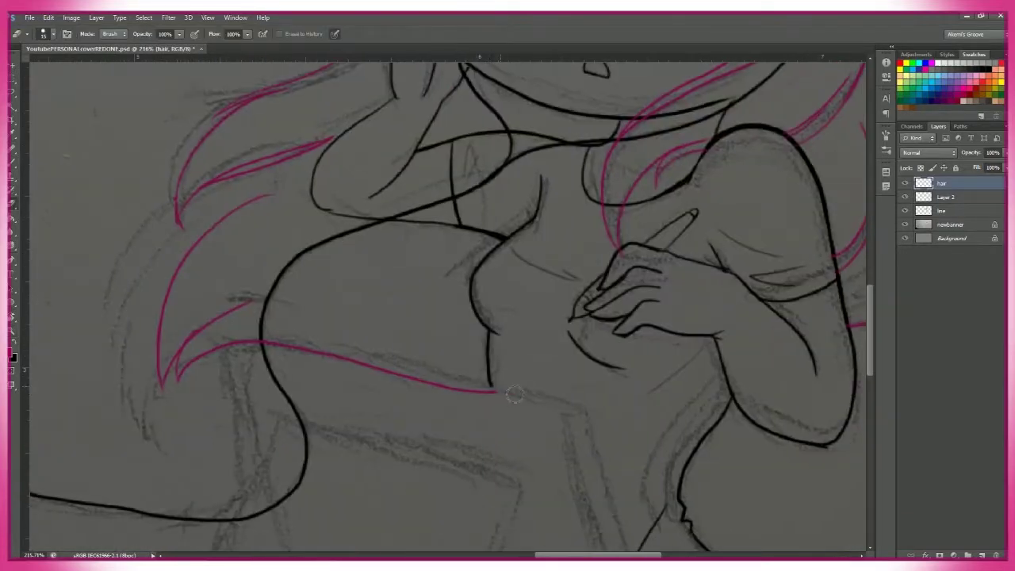
key(b)
scroll(360, 249, up, 2)
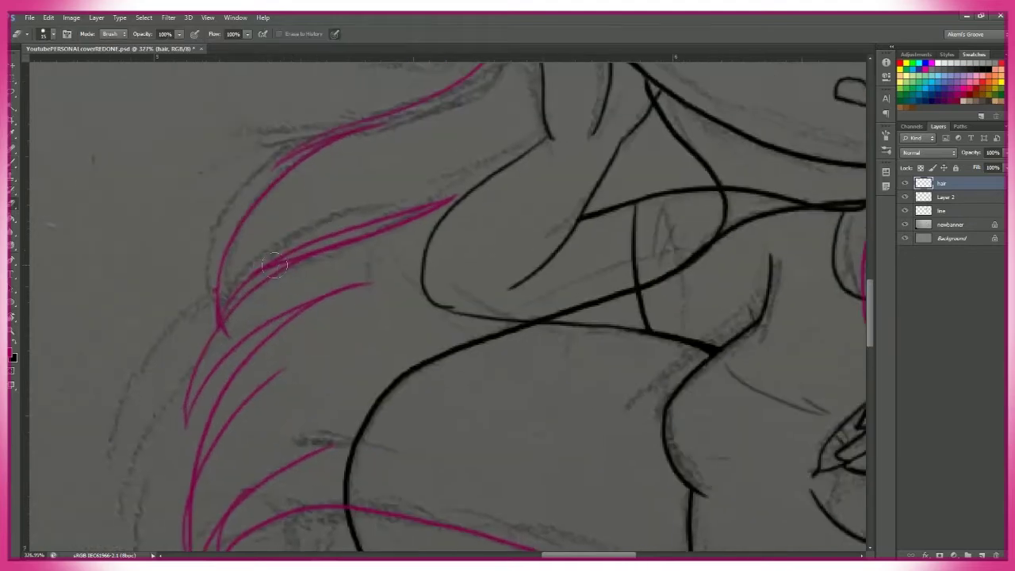
scroll(281, 307, down, 1)
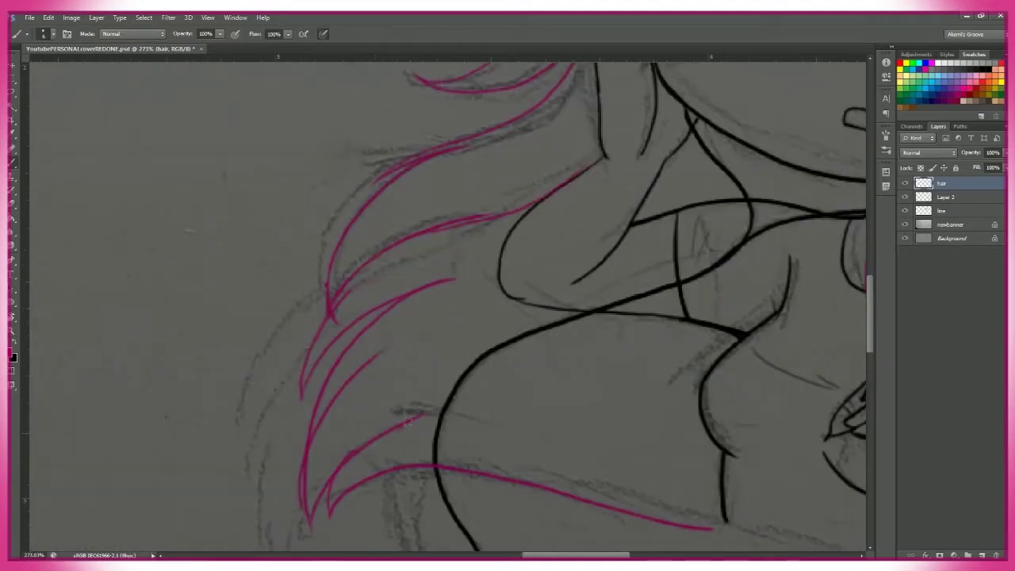
scroll(409, 438, down, 3)
key(z)
drag(590, 401, 408, 360)
scroll(606, 351, down, 2)
scroll(601, 188, up, 2)
key(b)
scroll(601, 188, down, 1)
key(z)
scroll(764, 261, down, 3)
scroll(644, 242, up, 4)
key(b)
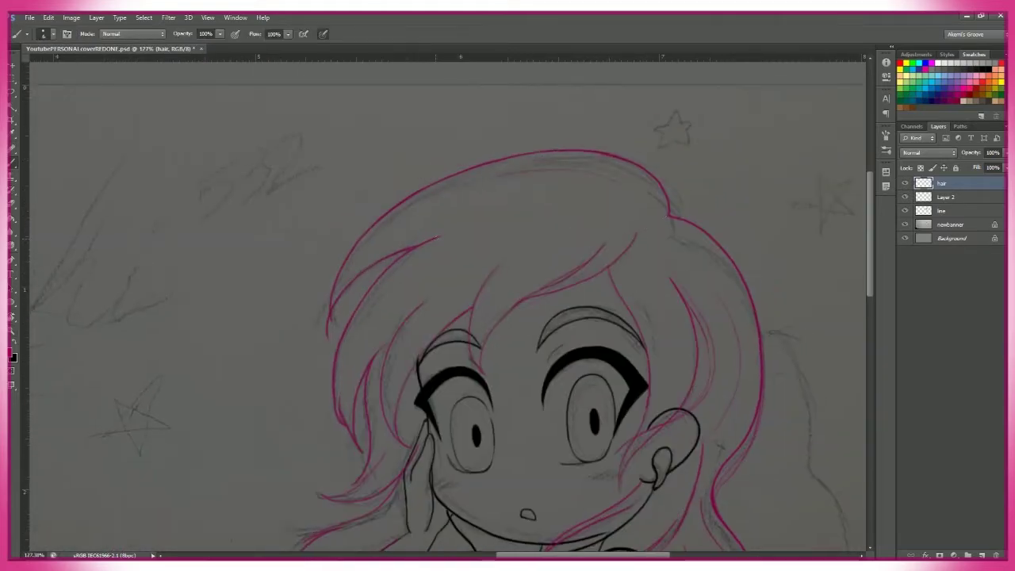
scroll(507, 302, down, 2)
key(z)
scroll(507, 302, down, 3)
- Check the lines without the newbanner layer, then retouch the strands above the eye
click(906, 226)
click(906, 225)
scroll(449, 276, up, 5)
key(b)
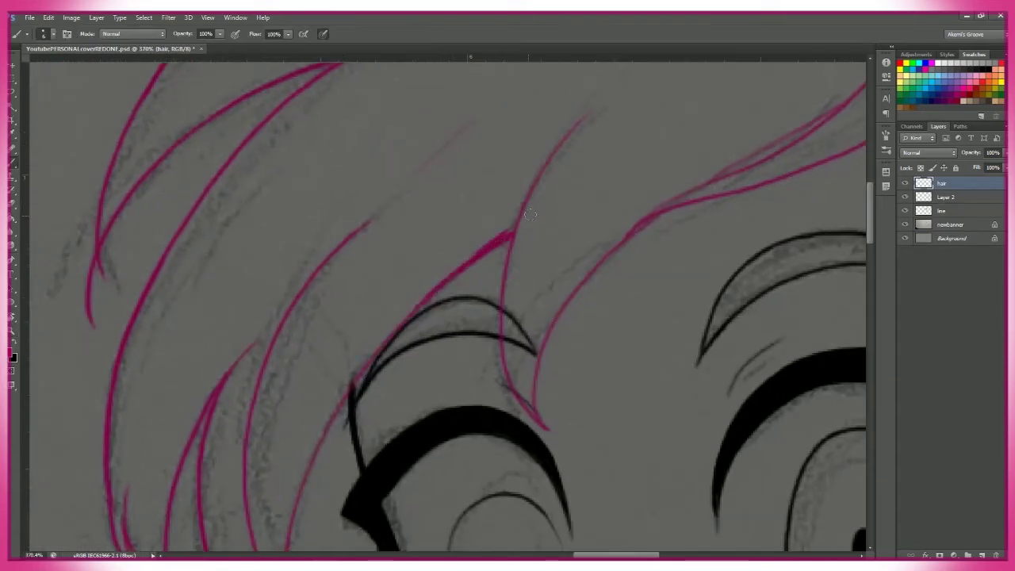
drag(514, 230, 460, 263)
drag(339, 238, 470, 385)
mouse_move(500, 192)
mouse_down()
mouse_move(441, 211)
mouse_move(270, 95)
mouse_up()
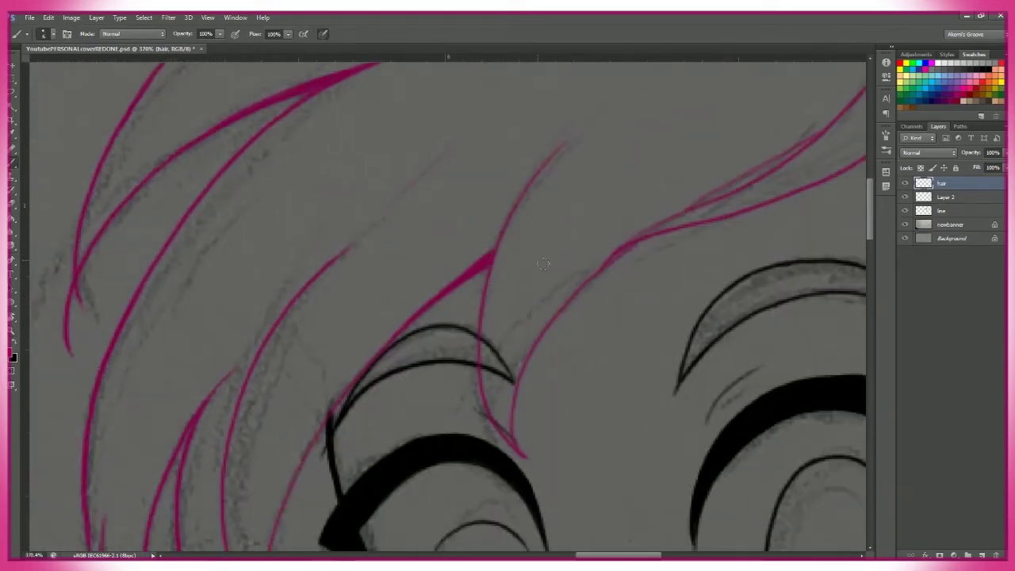
- Hide the newbanner layer and move the view to the left eye
click(906, 225)
right_click(494, 273)
key(Escape)
key(e)
key(b)
mouse_move(157, 472)
mouse_down()
mouse_move(276, 255)
mouse_move(344, 198)
mouse_move(349, 226)
mouse_up()
- Erase a stray hair line, then redraw the top hair strand thicker
key(e)
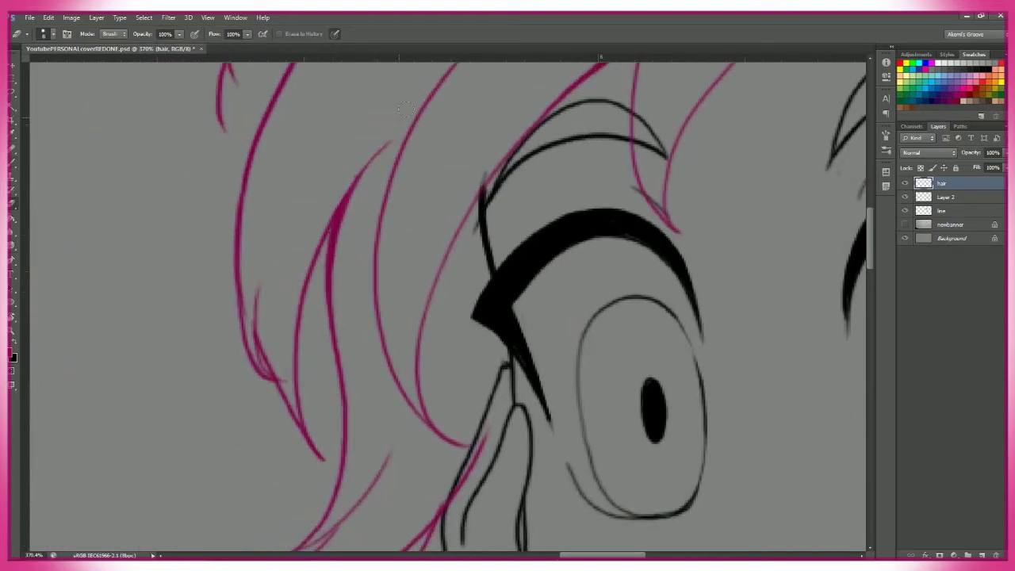
drag(262, 373, 313, 338)
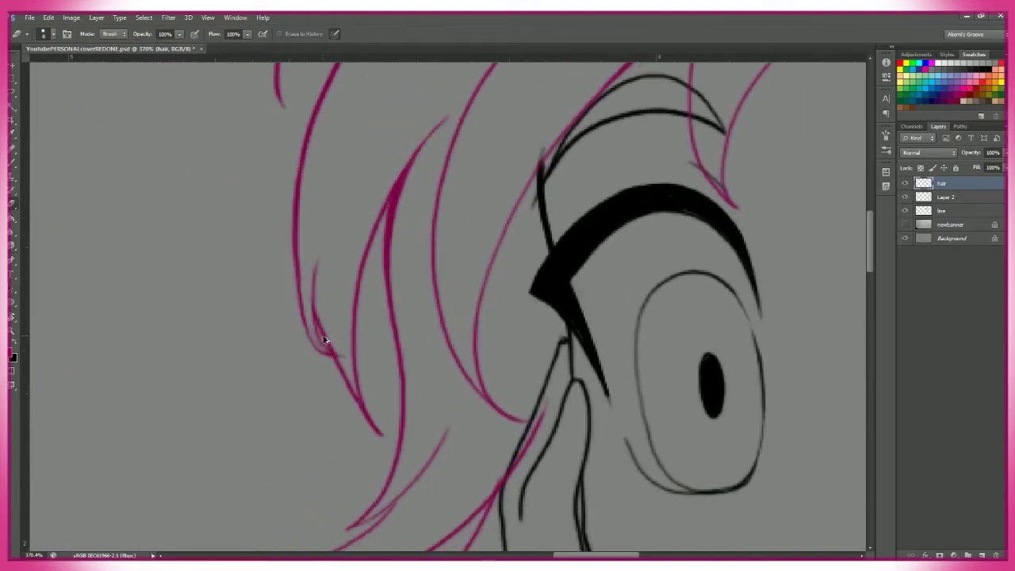
key(z)
drag(435, 272, 585, 352)
key(b)
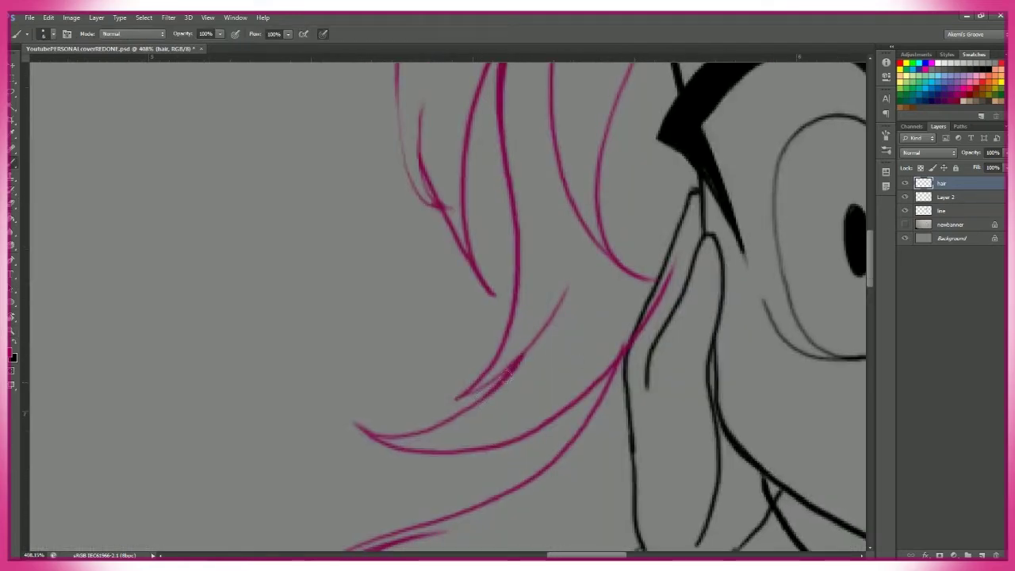
key(z)
mouse_move(467, 390)
mouse_down()
mouse_move(546, 411)
mouse_move(491, 412)
mouse_up()
drag(380, 123, 428, 123)
key(b)
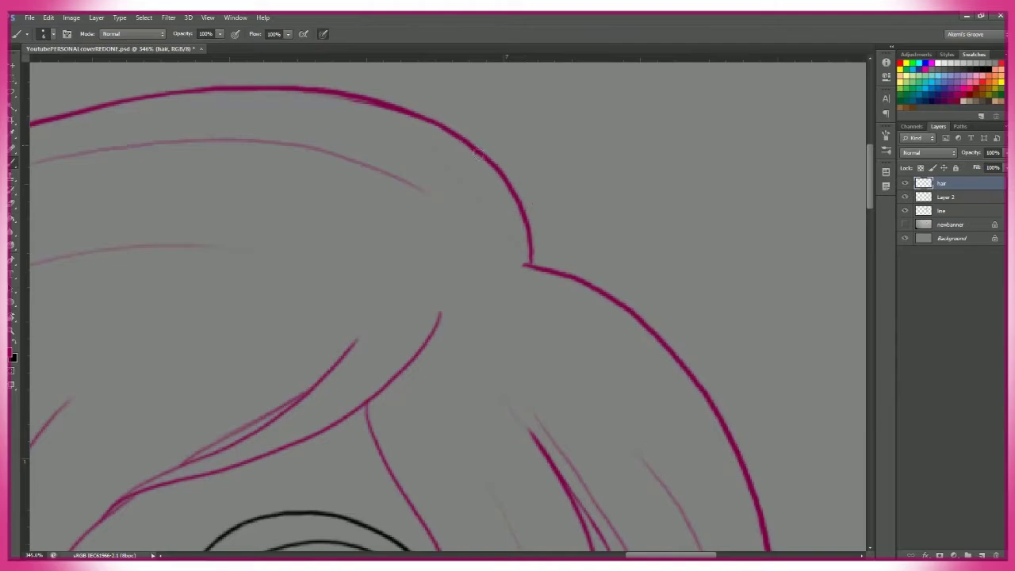
scroll(444, 133, right, 3)
scroll(471, 224, down, 3)
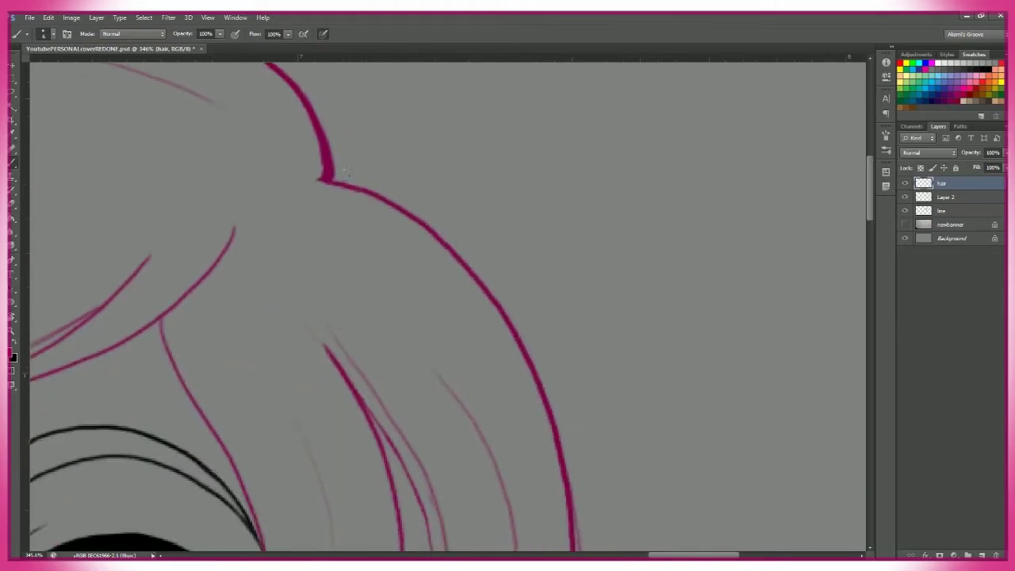
drag(361, 93, 468, 168)
- Clean up stray strokes along the upper hair with the eraser
key(e)
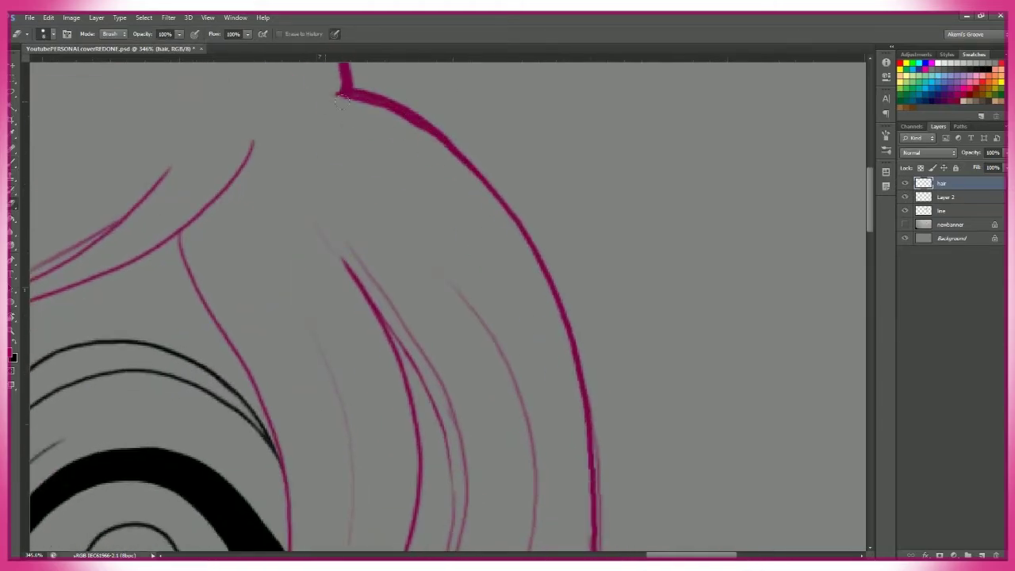
scroll(480, 194, up, 3)
scroll(570, 238, left, 3)
scroll(544, 261, up, 1)
scroll(492, 222, down, 3)
scroll(444, 190, right, 3)
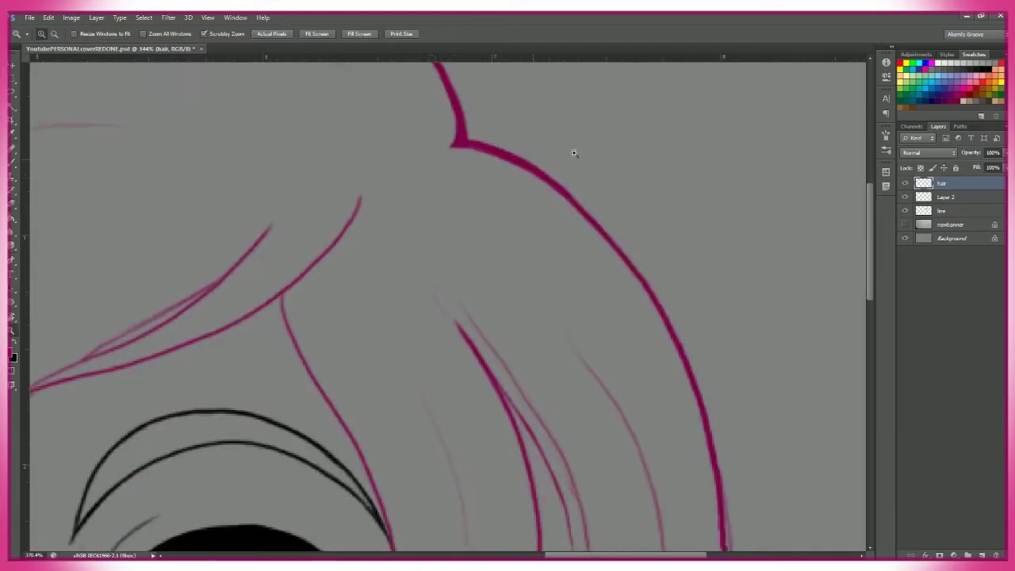
key(b)
scroll(579, 224, down, 6)
scroll(446, 406, down, 1)
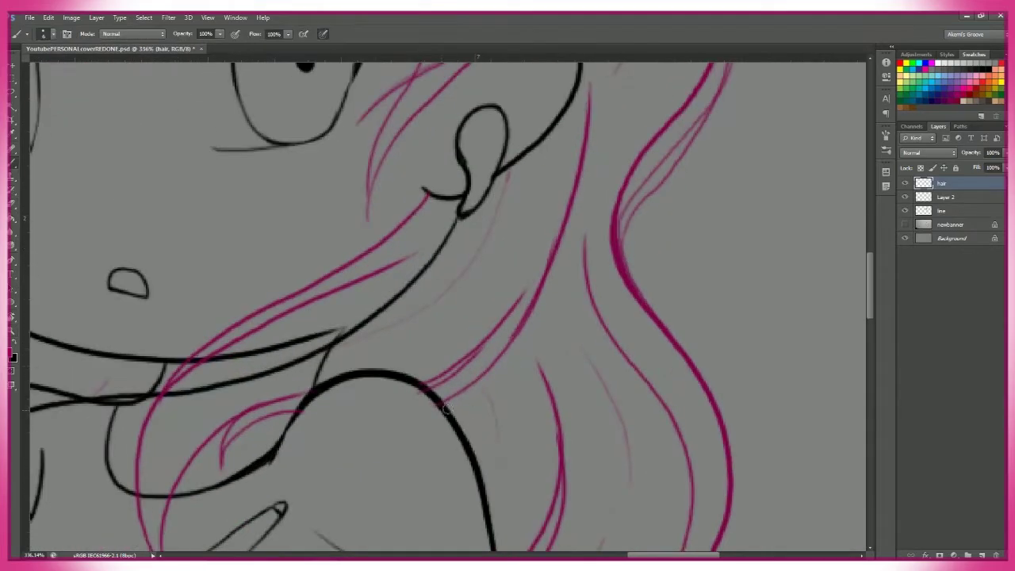
- Add another pink hair strand curving up to the right
key(e)
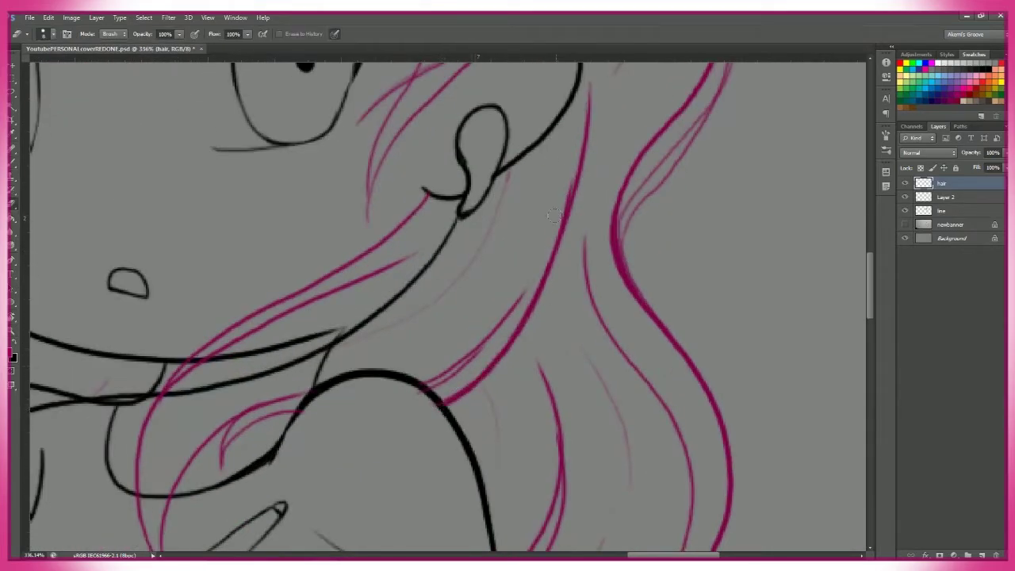
scroll(476, 349, down, 1)
scroll(476, 349, left, 1)
scroll(619, 421, down, 8)
scroll(476, 317, up, 10)
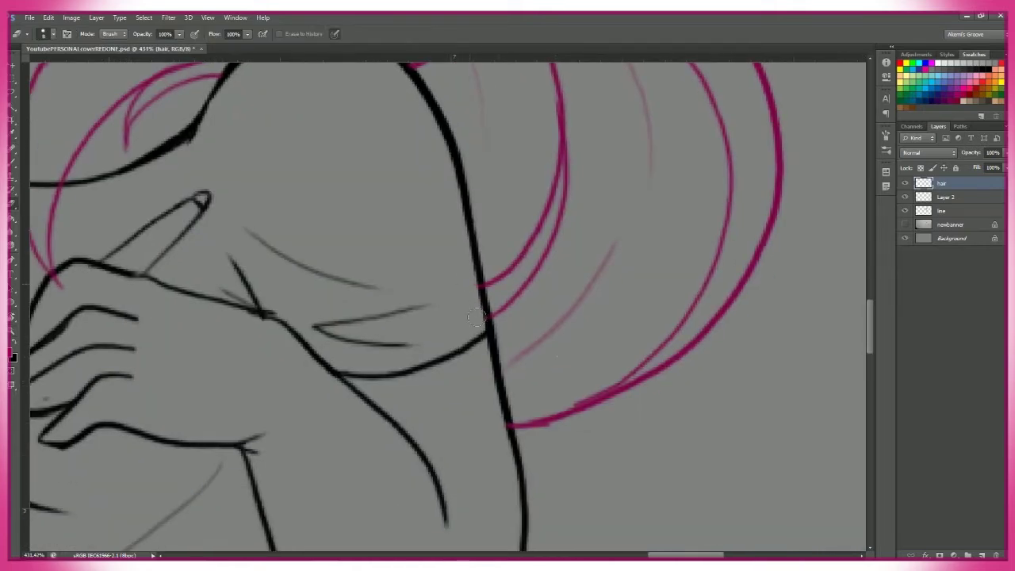
key(b)
scroll(472, 357, up, 2)
scroll(471, 299, right, 2)
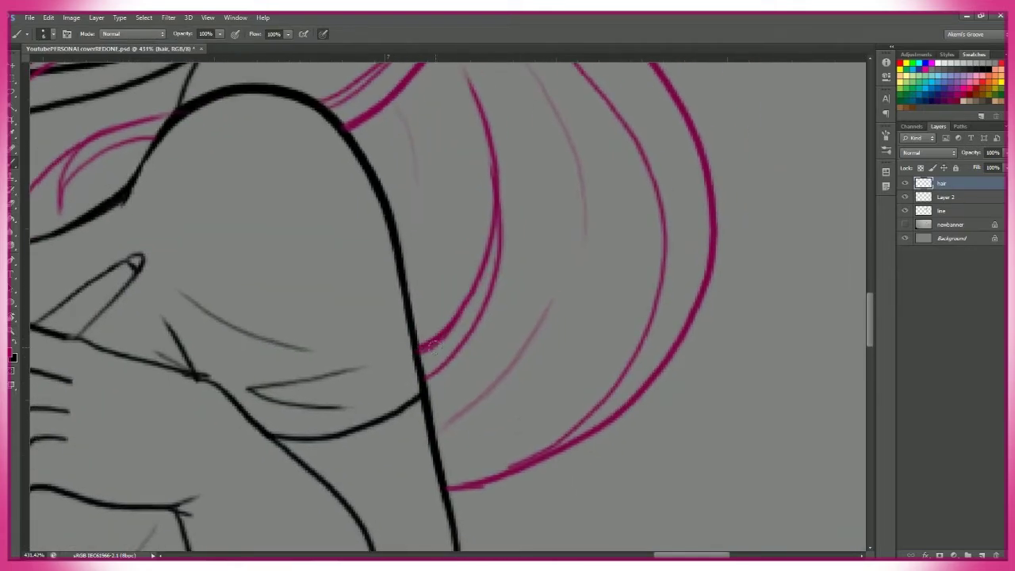
scroll(511, 236, down, 3)
scroll(476, 302, right, 3)
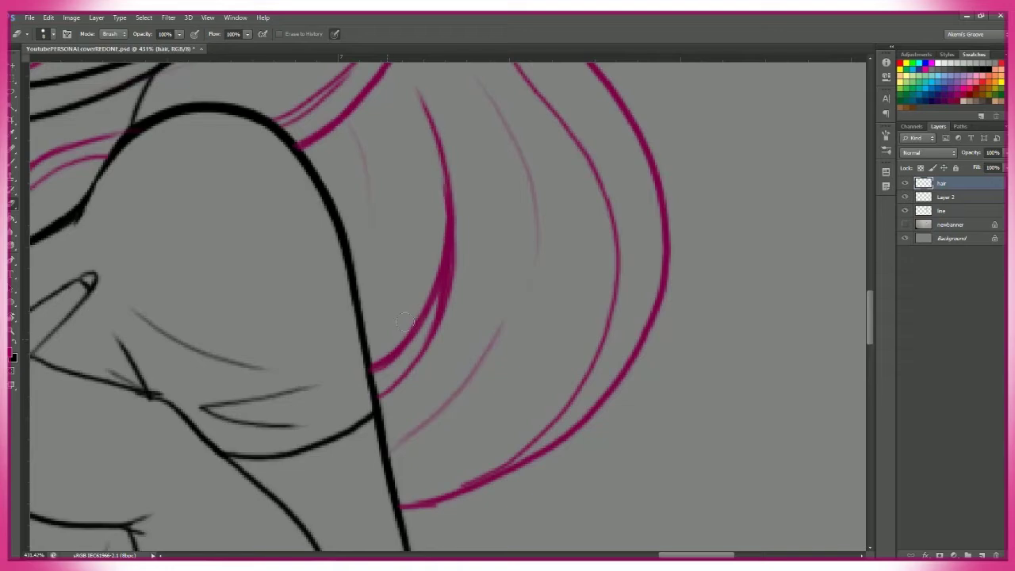
mouse_move(343, 398)
mouse_down()
mouse_move(436, 368)
mouse_move(539, 285)
mouse_up()
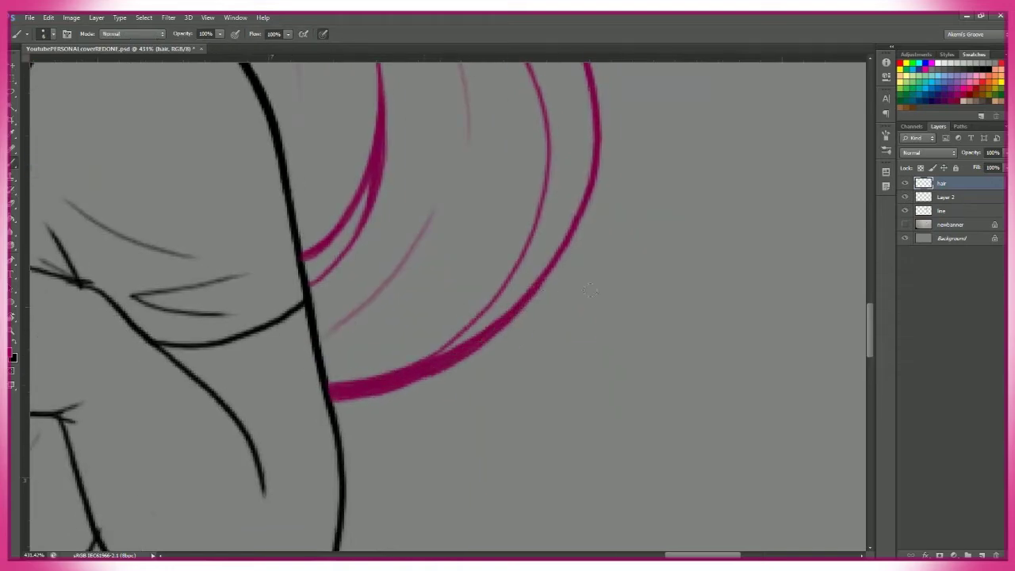
- Add pink hair strands beside the cheek
scroll(555, 333, down, 5)
scroll(717, 324, up, 5)
scroll(439, 234, up, 1)
scroll(438, 234, right, 1)
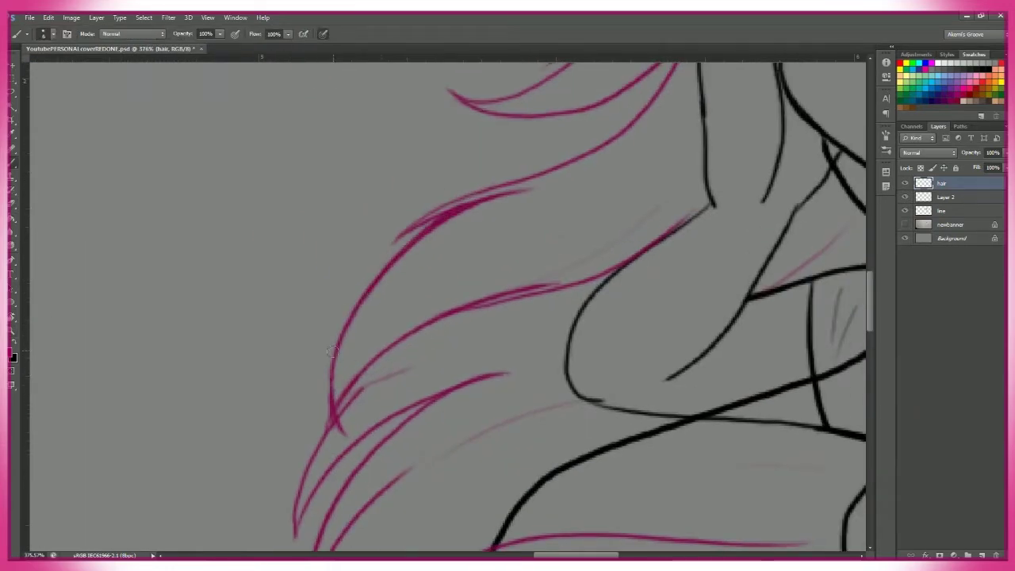
scroll(332, 351, down, 5)
scroll(600, 272, up, 6)
mouse_move(317, 361)
mouse_down()
mouse_move(506, 302)
mouse_move(481, 330)
mouse_up()
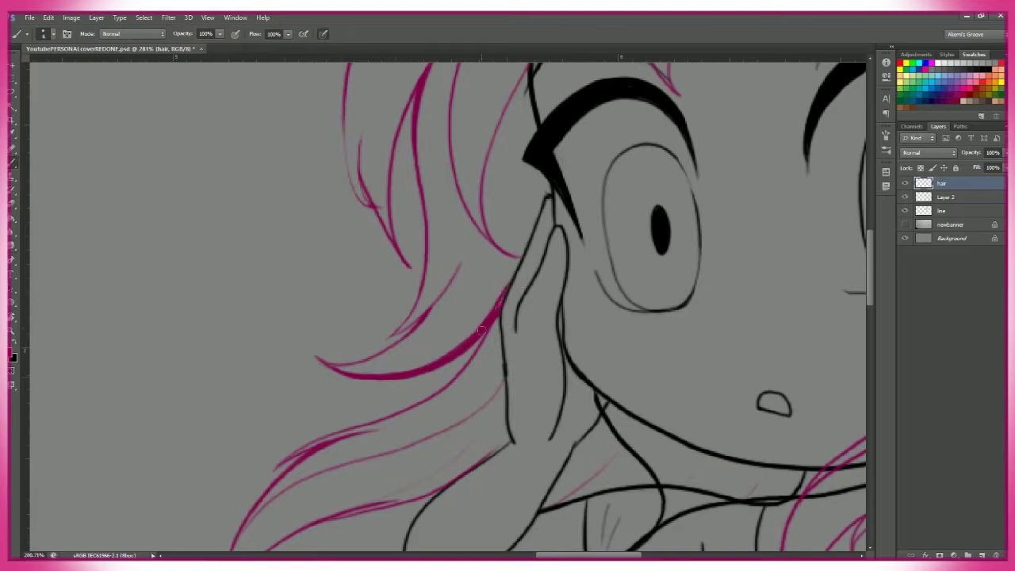
- Erase and taper the magenta strands around the face and left locks
key(e)
key(z)
scroll(509, 294, down, 4)
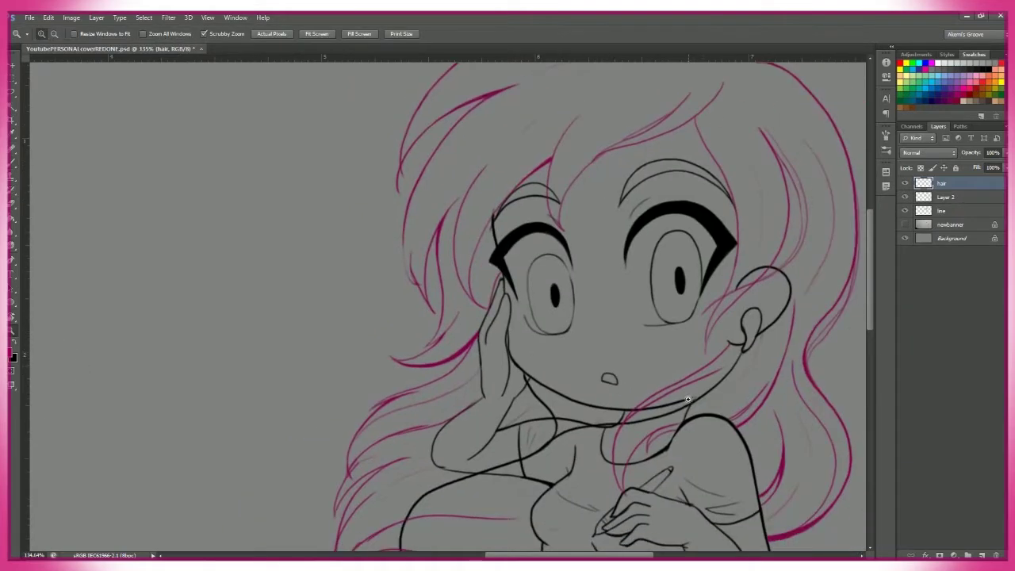
scroll(714, 318, up, 2)
scroll(752, 336, down, 3)
scroll(684, 234, up, 6)
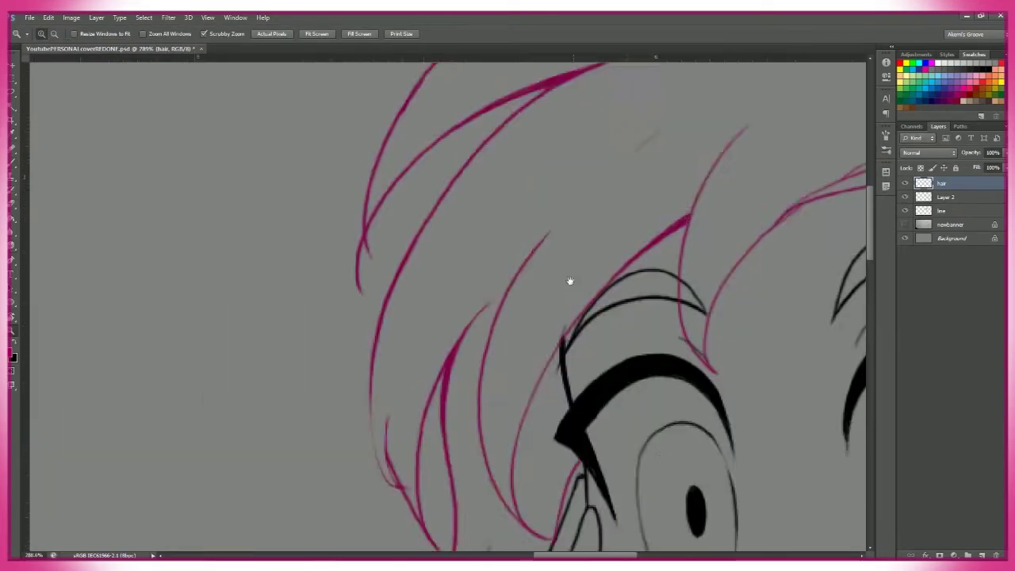
key(b)
scroll(646, 273, right, 5)
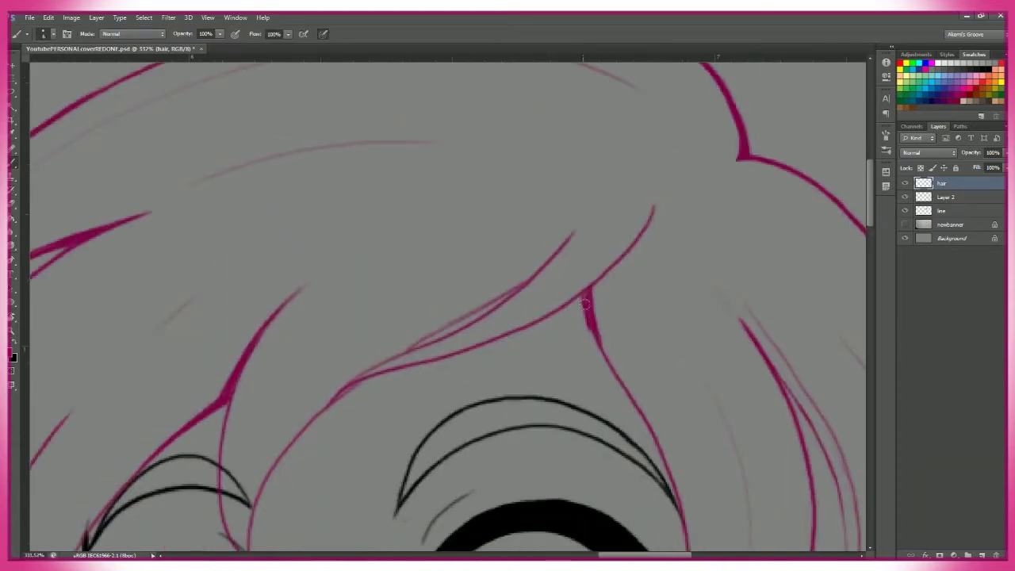
scroll(547, 242, up, 1)
scroll(730, 272, down, 5)
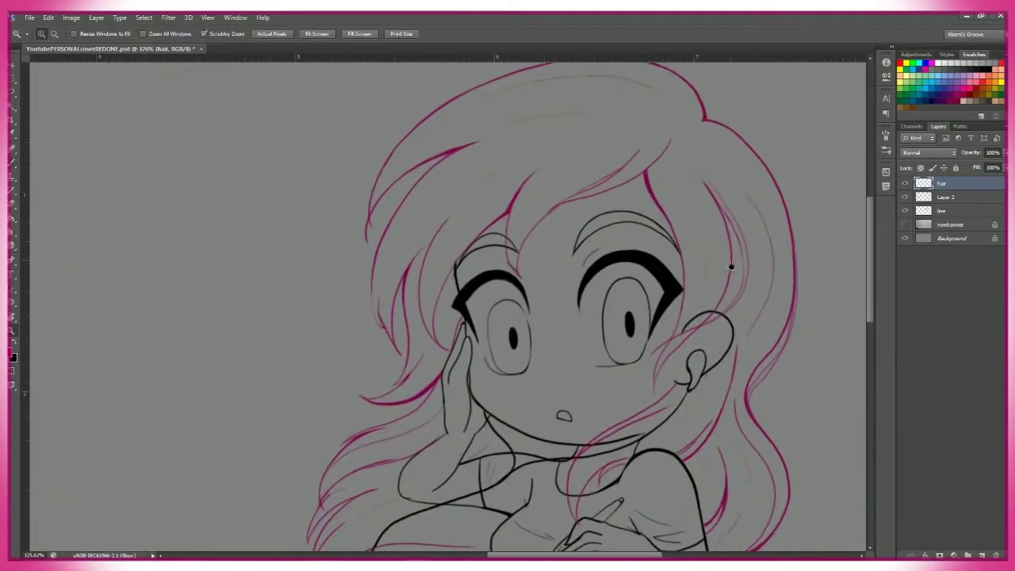
scroll(539, 367, up, 5)
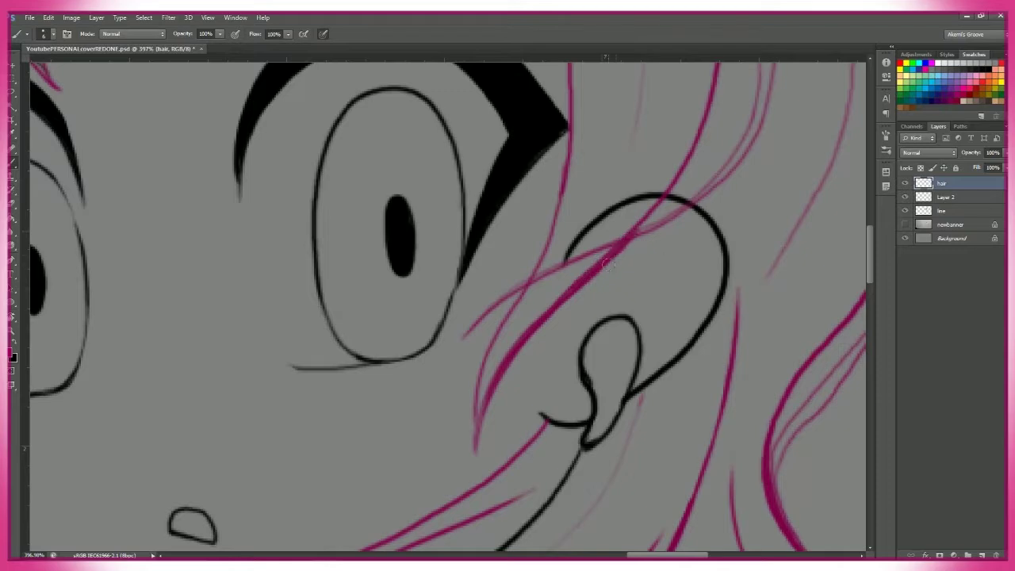
scroll(617, 324, up, 2)
- Finish touching up the hair strokes and fit the whole banner in view
key(z)
scroll(673, 343, down, 5)
scroll(673, 343, up, 5)
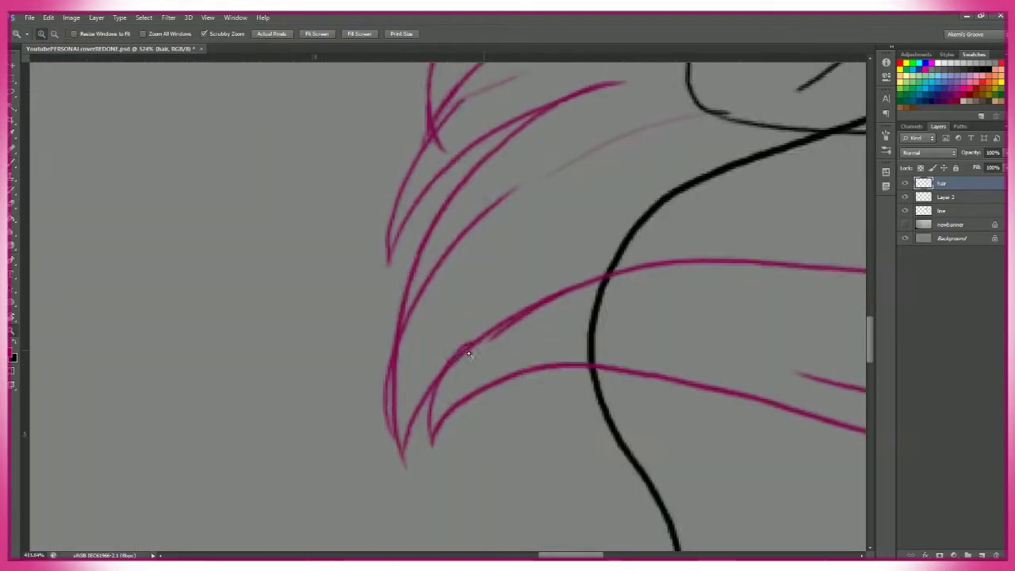
key(b)
scroll(599, 292, right, 5)
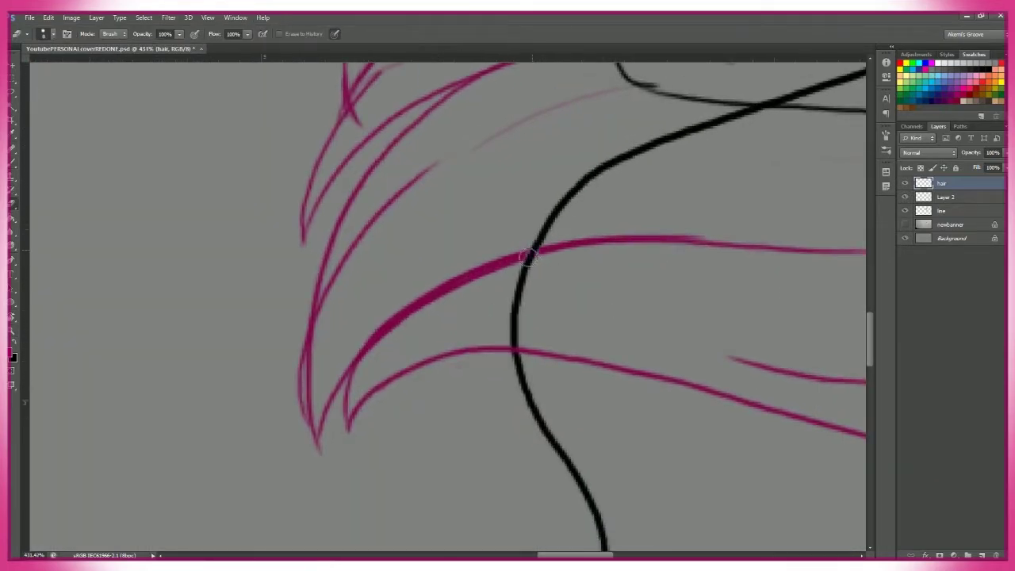
key(b)
key(z)
scroll(468, 334, down, 5)
scroll(516, 349, up, 5)
key(b)
key(z)
scroll(566, 367, down, 5)
click(316, 33)
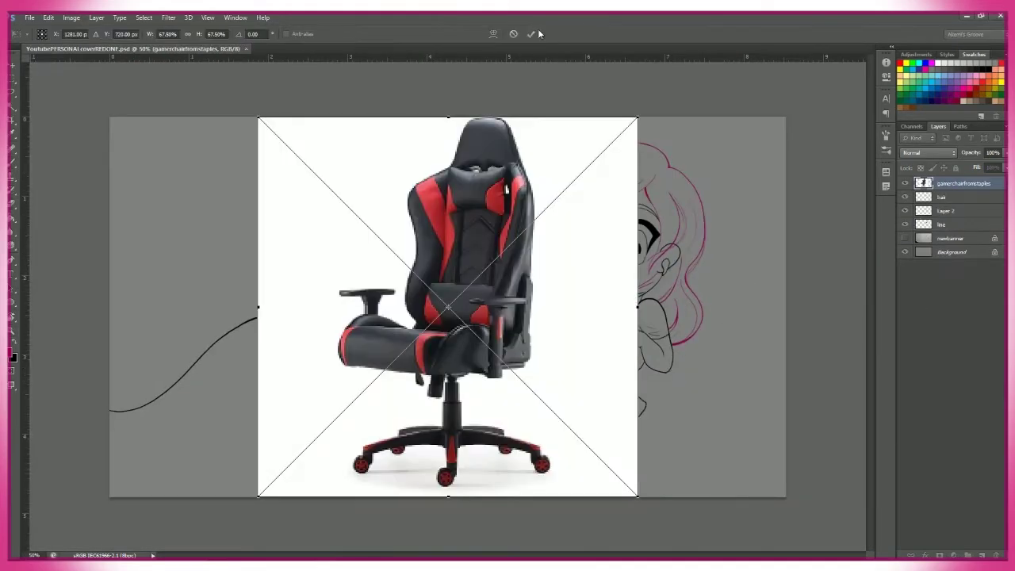
- Commit the chair photo, move it down the layer stack and right, and lower its opacity
click(531, 33)
key(ctrl+shift+bracketleft)
key(shift+alt+m)
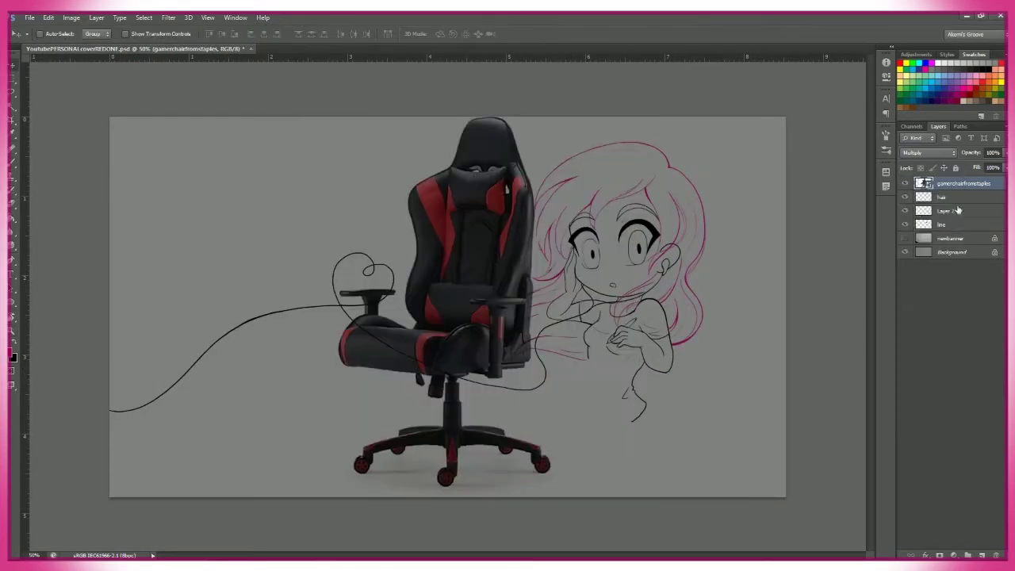
click(906, 225)
drag(504, 205, 710, 301)
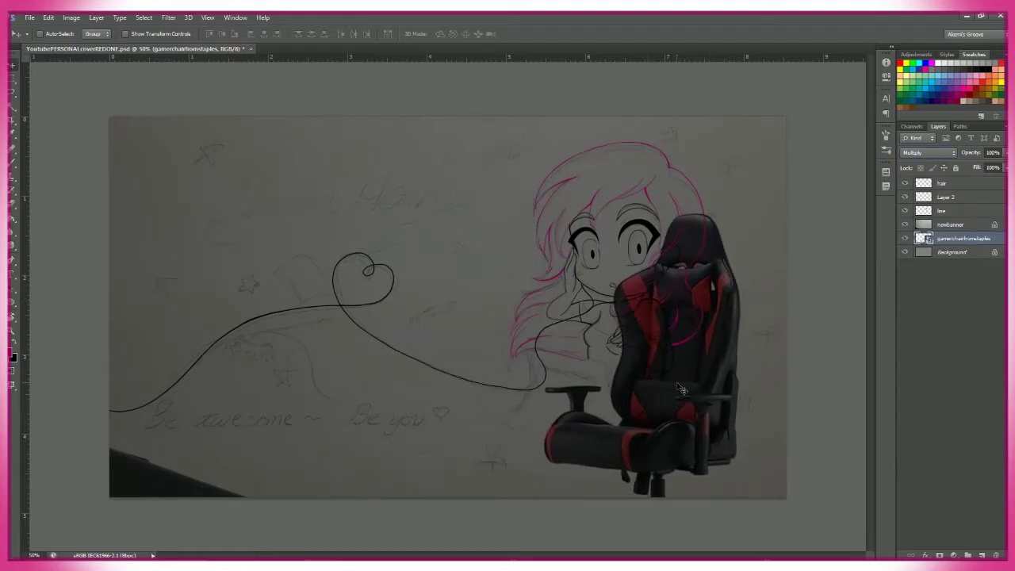
drag(986, 167, 975, 167)
mouse_move(702, 349)
mouse_down()
mouse_move(721, 353)
mouse_move(710, 353)
mouse_up()
- Hide the sketch, face detail, line and hair layers and add a new ChairLine layer
click(905, 225)
click(909, 199)
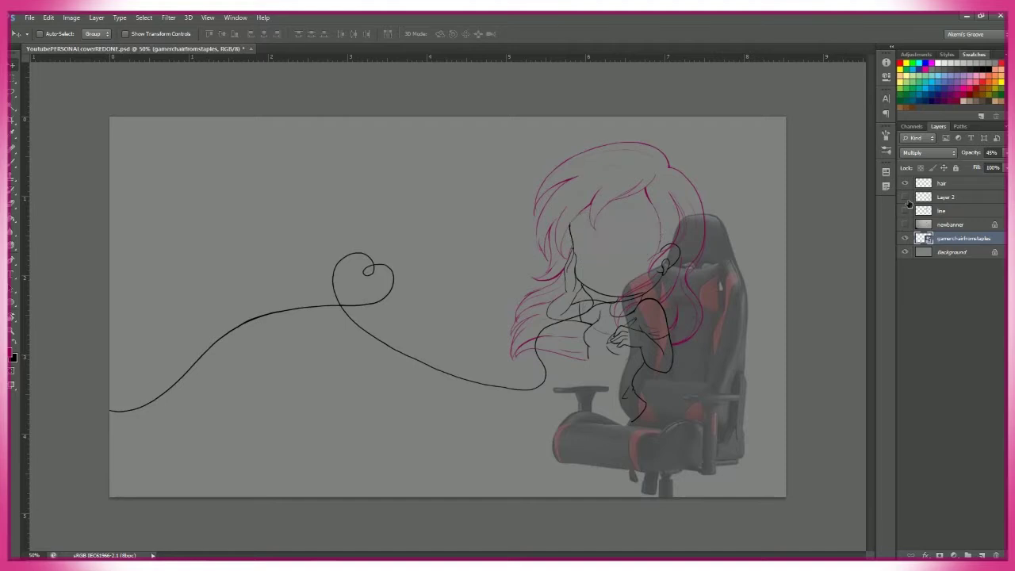
click(906, 208)
click(982, 555)
- Fade the chair photo further and start tracing the headrest's left edge in black
click(960, 252)
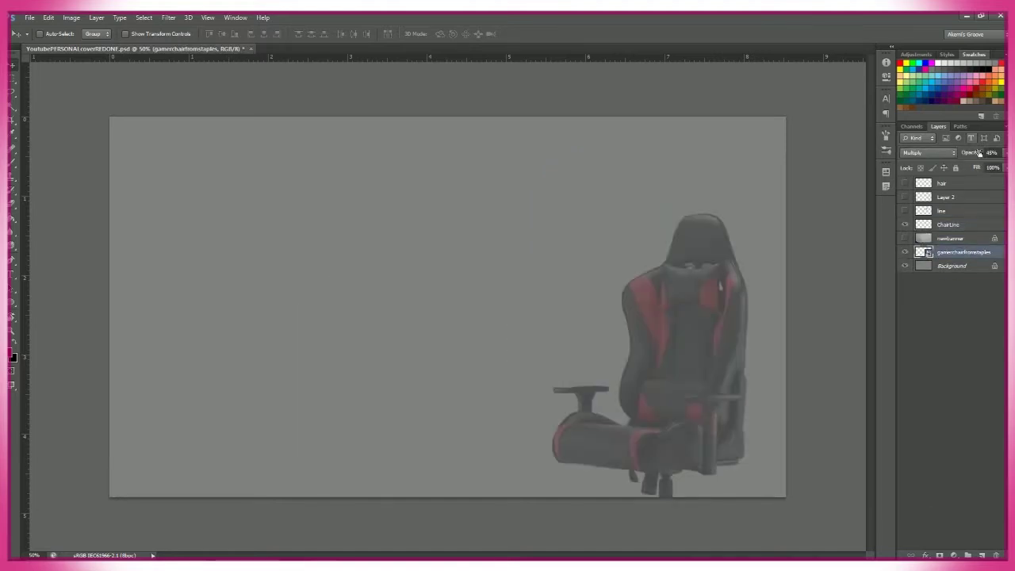
drag(975, 167, 967, 166)
click(948, 224)
click(961, 252)
click(949, 225)
key(b)
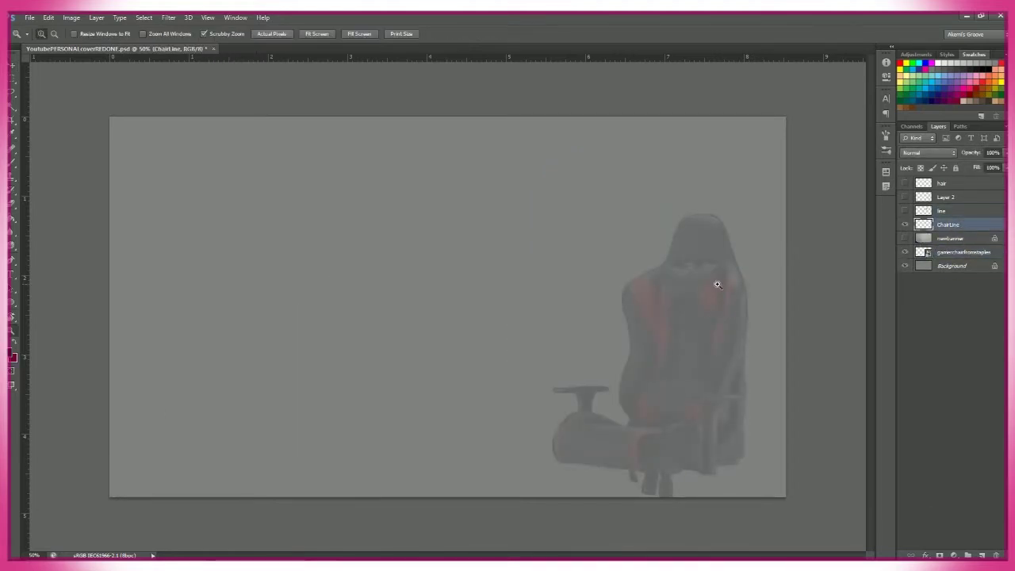
scroll(717, 284, up, 5)
drag(447, 167, 436, 218)
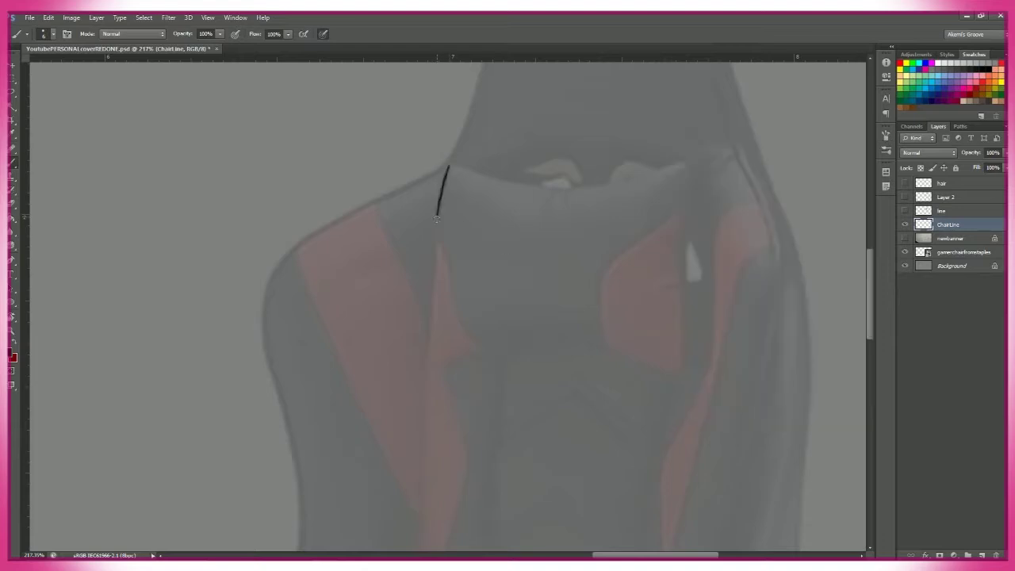
- Trace the headrest's top, bottom and right edges in black on ChairLine
key(ctrl+z)
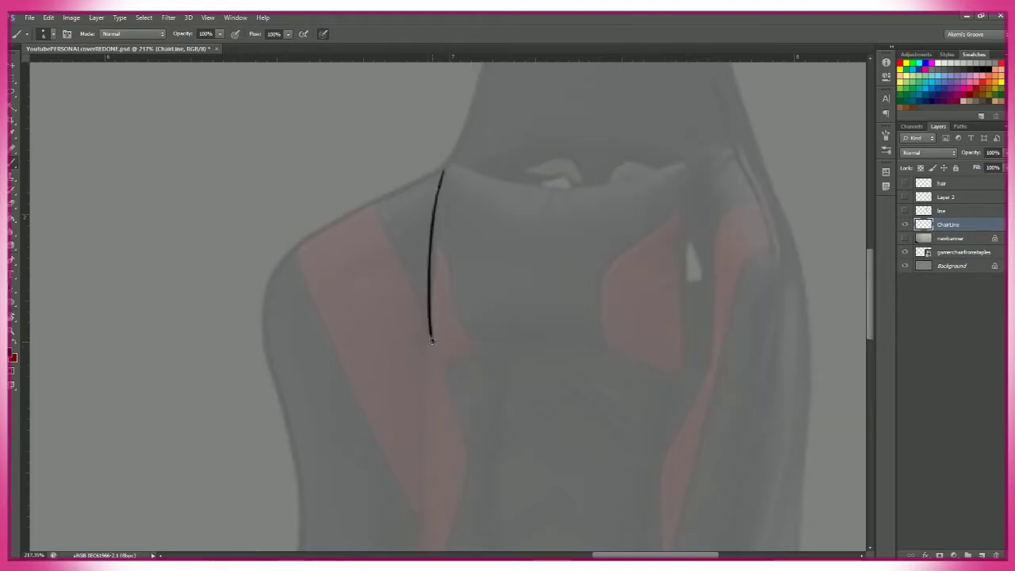
drag(432, 340, 674, 367)
key(ctrl+z)
scroll(556, 318, down, 2)
drag(428, 115, 478, 129)
drag(597, 233, 527, 233)
drag(479, 135, 598, 120)
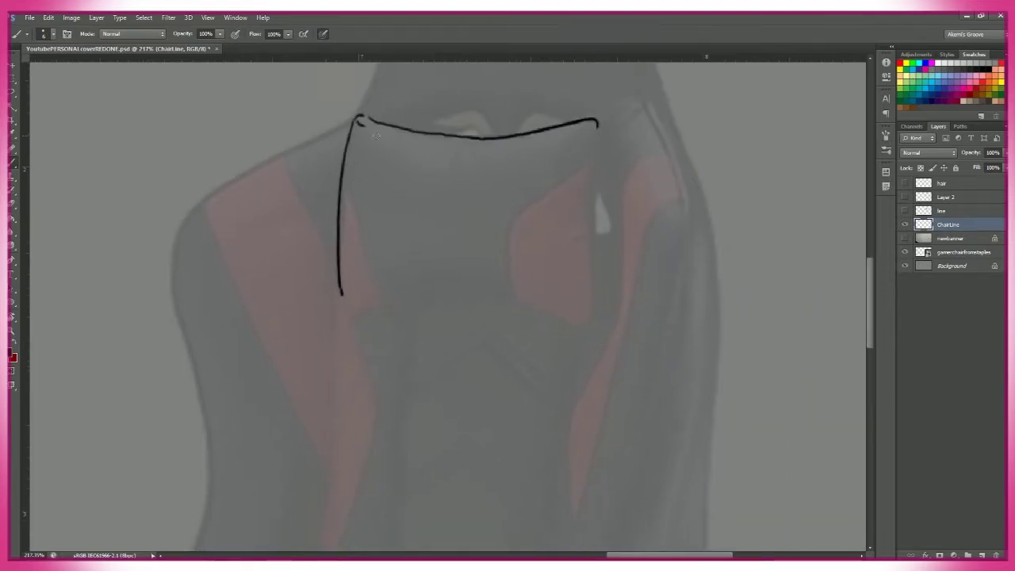
scroll(566, 318, down, 2)
drag(336, 268, 587, 274)
drag(476, 238, 581, 313)
- Scribble a small arrow and 'xD' note, then erase it
drag(267, 176, 304, 207)
drag(91, 127, 125, 165)
mouse_move(170, 134)
mouse_down()
mouse_move(176, 151)
mouse_move(59, 234)
mouse_move(204, 193)
mouse_move(163, 322)
mouse_move(254, 294)
mouse_move(251, 319)
mouse_up()
key(e)
drag(113, 215, 190, 206)
mouse_move(467, 397)
mouse_down()
mouse_move(419, 386)
mouse_move(393, 351)
mouse_up()
- Create a new layer named 'redlines' and select it for painting
click(944, 238)
key(ctrl+shift+alt+n)
double_click(944, 238)
key(Return)
click(963, 227)
key(v)
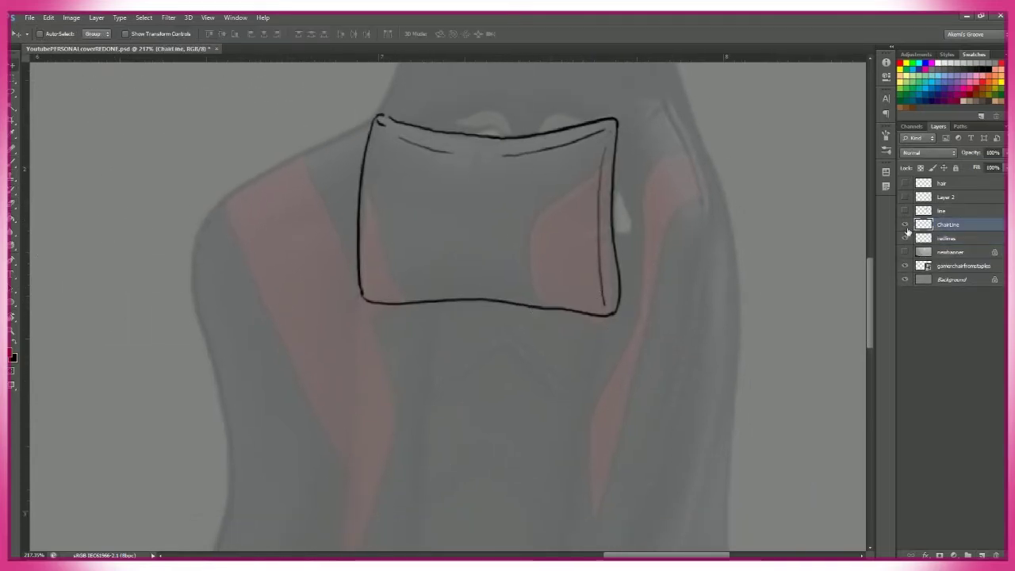
key(alt+bracketleft)
key(b)
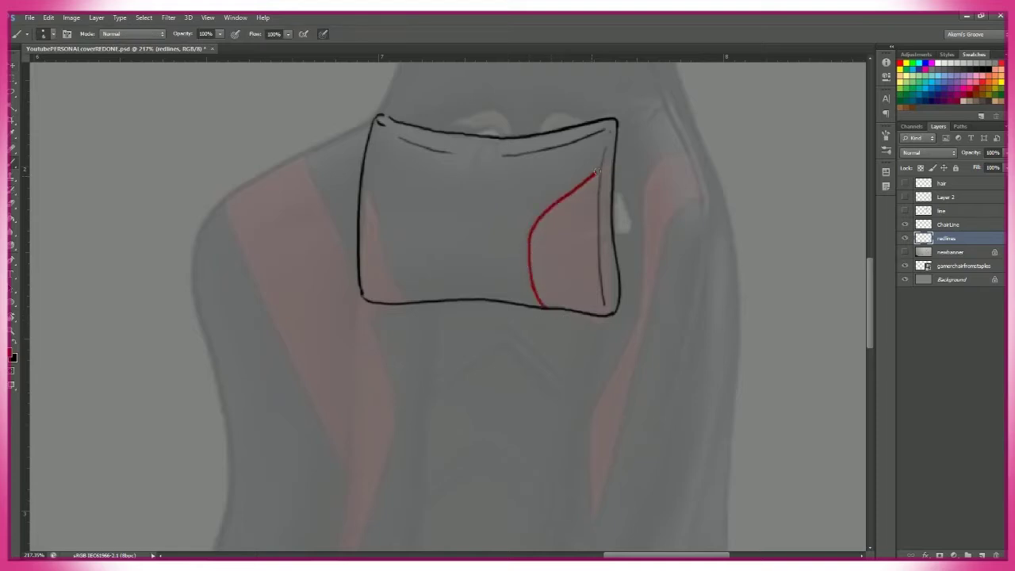
- Pick dark red in the Color Picker and paint a seam inside the headrest
click(12, 359)
click(724, 295)
click(723, 308)
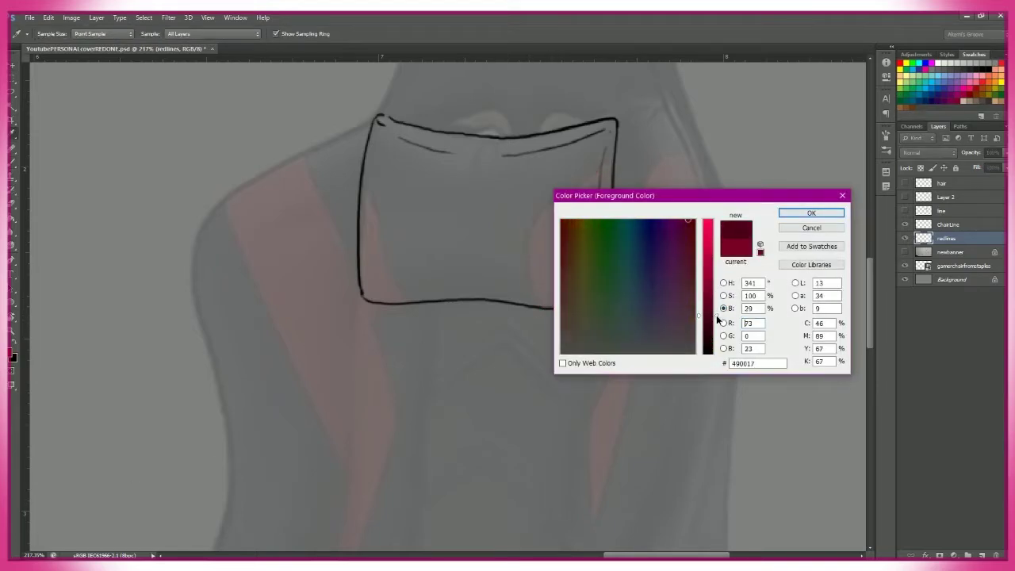
click(724, 283)
click(723, 295)
click(812, 212)
drag(542, 305, 537, 219)
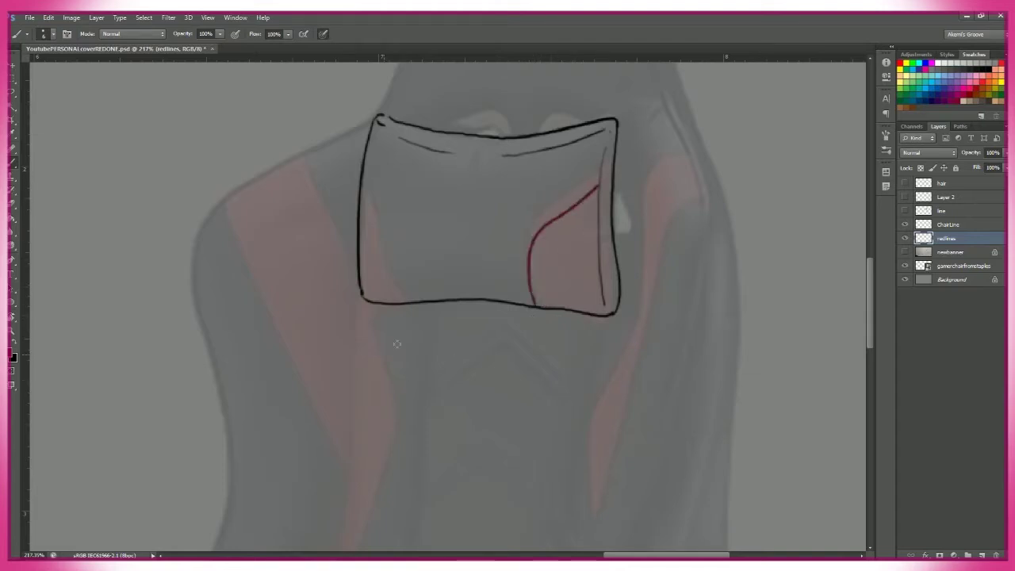
key(alt+bracketright)
- Make ChairLine the brush target and compare it against the chair photo beneath
key(z)
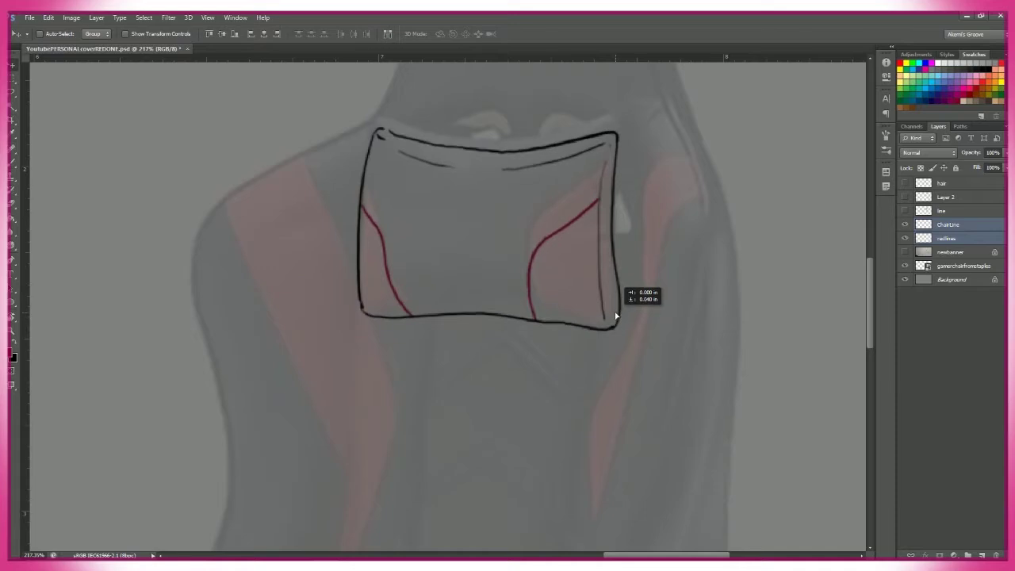
click(264, 352)
key(b)
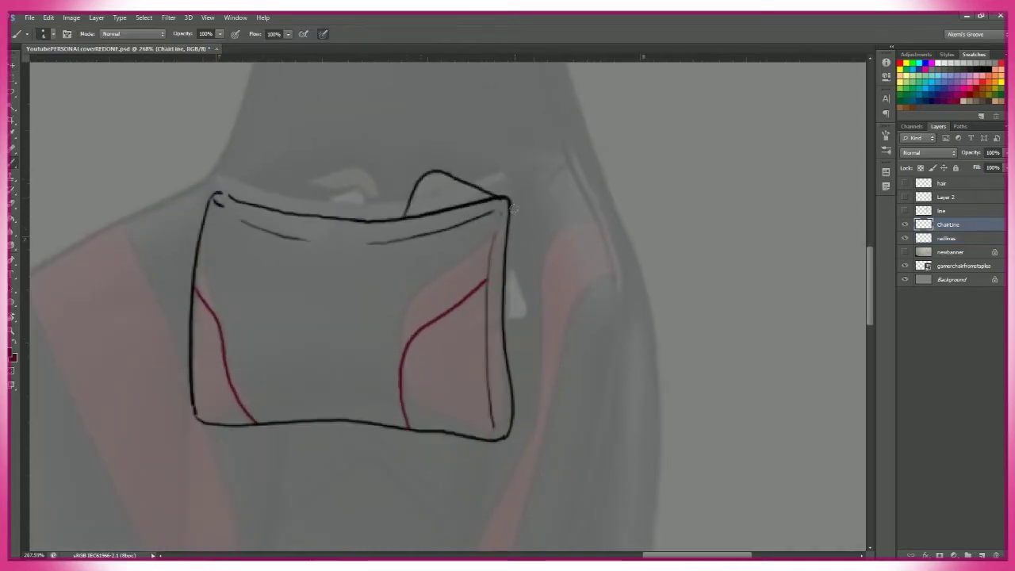
key(v)
click(964, 265)
click(971, 231)
key(b)
key(ctrl+z)
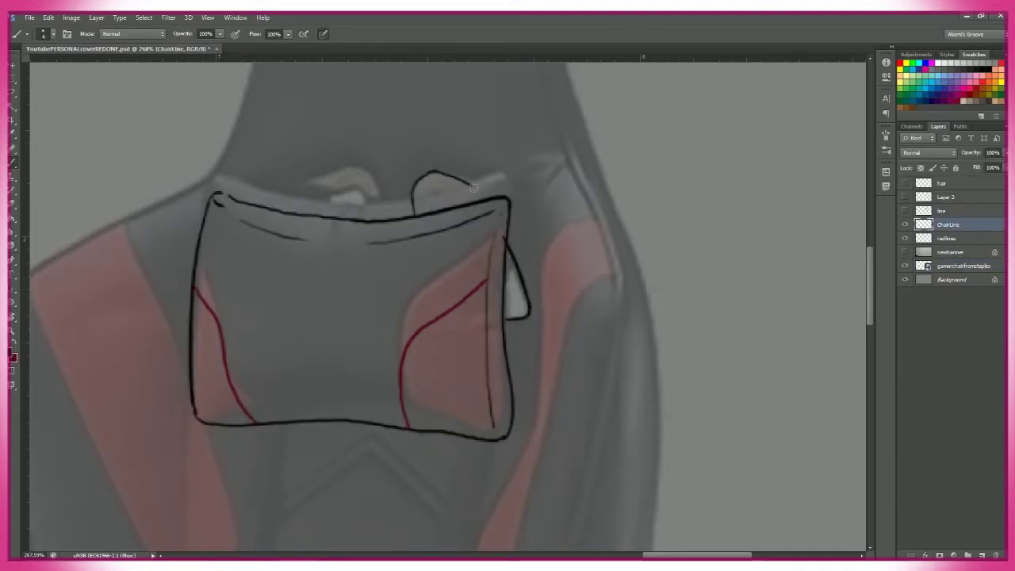
- Close the right strap's lower-right corner and draw its inner edge
drag(536, 303, 532, 319)
right_click(514, 242)
key(Escape)
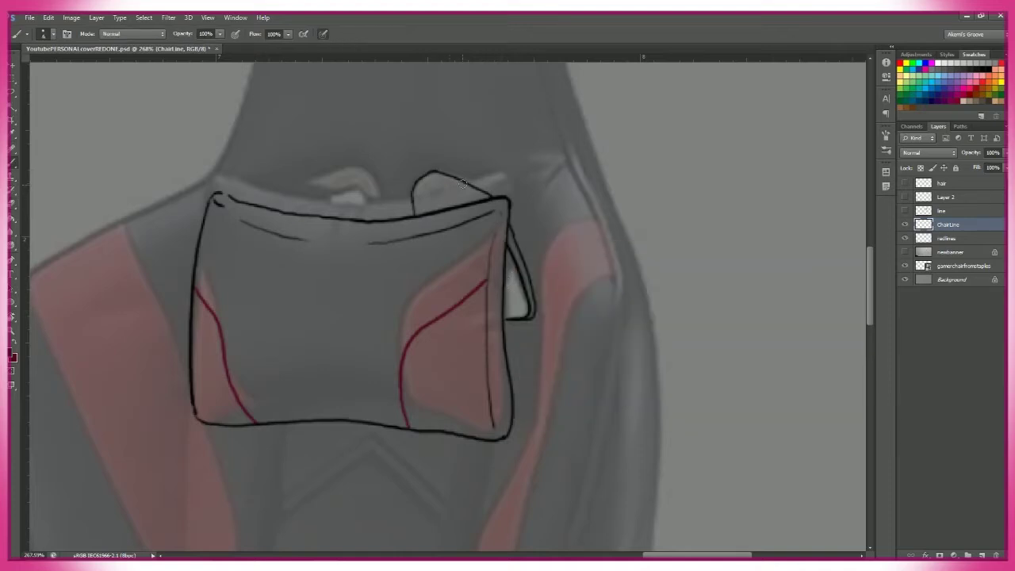
key(e)
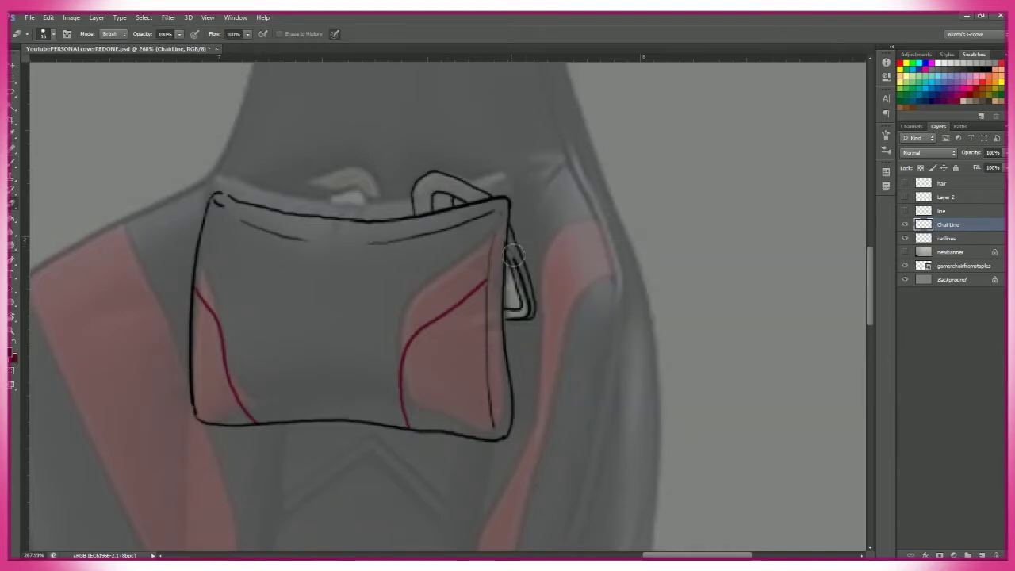
key(b)
drag(381, 219, 378, 188)
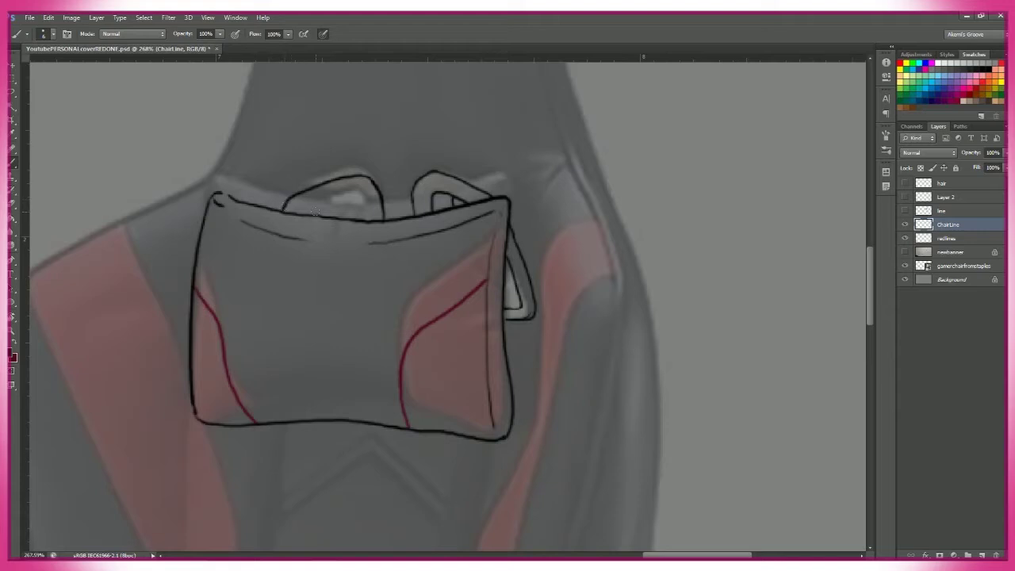
- Trace the left strap, the chair's left edge, and the headrest top and right side
key(z)
drag(319, 211, 379, 266)
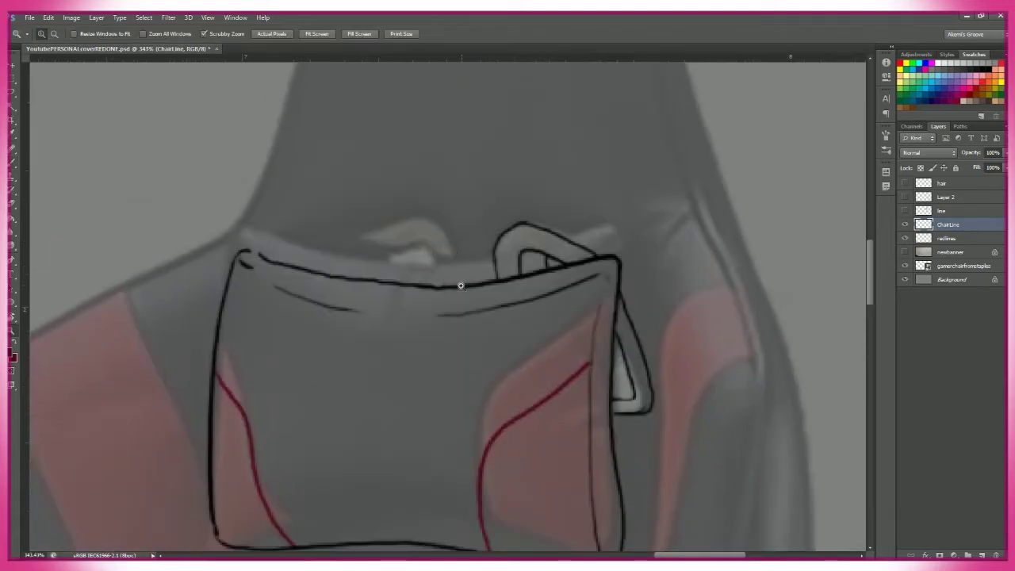
key(ctrl+alt+z)
key(ctrl+alt+z)
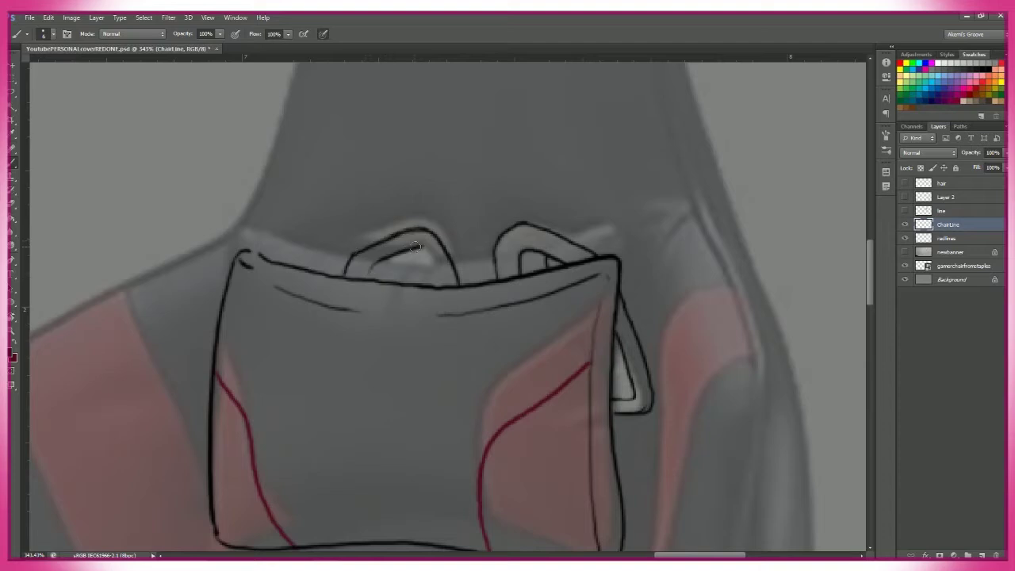
key(z)
mouse_move(426, 258)
mouse_down()
mouse_move(349, 258)
mouse_move(444, 262)
mouse_up()
key(b)
drag(170, 435, 362, 335)
drag(357, 238, 172, 404)
mouse_move(238, 444)
mouse_down()
mouse_move(321, 234)
mouse_move(502, 92)
mouse_move(320, 60)
mouse_up()
mouse_move(397, 69)
mouse_down()
mouse_move(431, 113)
mouse_move(481, 374)
mouse_up()
- Extend the chair outline down its right edge
key(z)
mouse_move(603, 374)
mouse_down()
mouse_move(571, 374)
mouse_move(634, 373)
mouse_up()
key(b)
mouse_move(394, 167)
mouse_down()
mouse_move(481, 420)
mouse_move(481, 205)
mouse_move(460, 250)
mouse_move(698, 333)
mouse_move(556, 420)
mouse_up()
- Lower the chair photo layer's opacity to 68%
key(z)
click(964, 266)
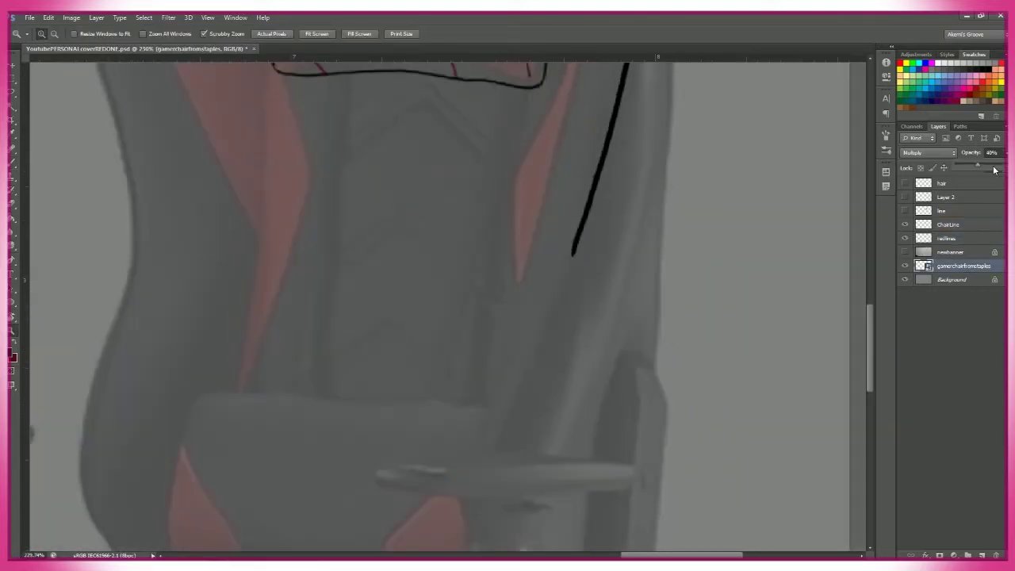
key(6)
key(8)
- On ChairLine, continue the right edge line down to the armrest and toggle layers to check
click(948, 225)
key(b)
drag(572, 254, 501, 451)
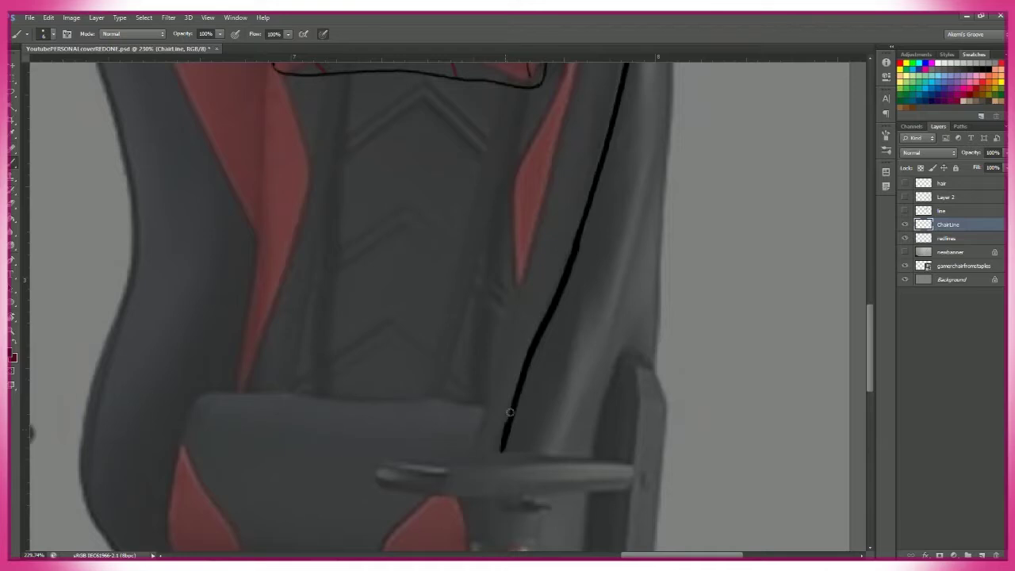
key(z)
key(ctrl+0)
click(905, 210)
click(905, 266)
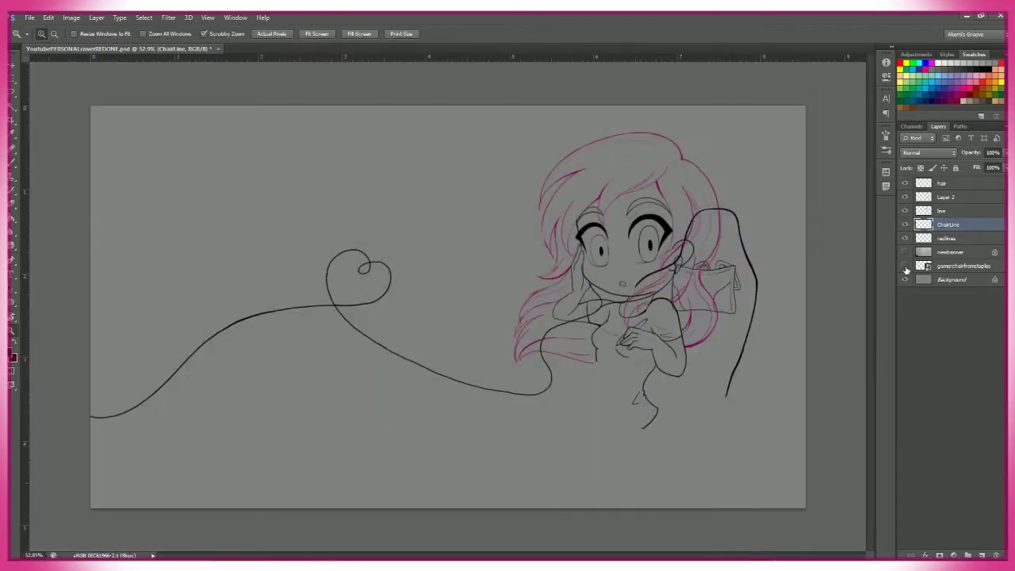
- Restore the layer visibility and zoom in on the headrest's right edge
click(905, 266)
click(905, 210)
click(742, 316)
key(ctrl+alt+z)
key(ctrl+alt+z)
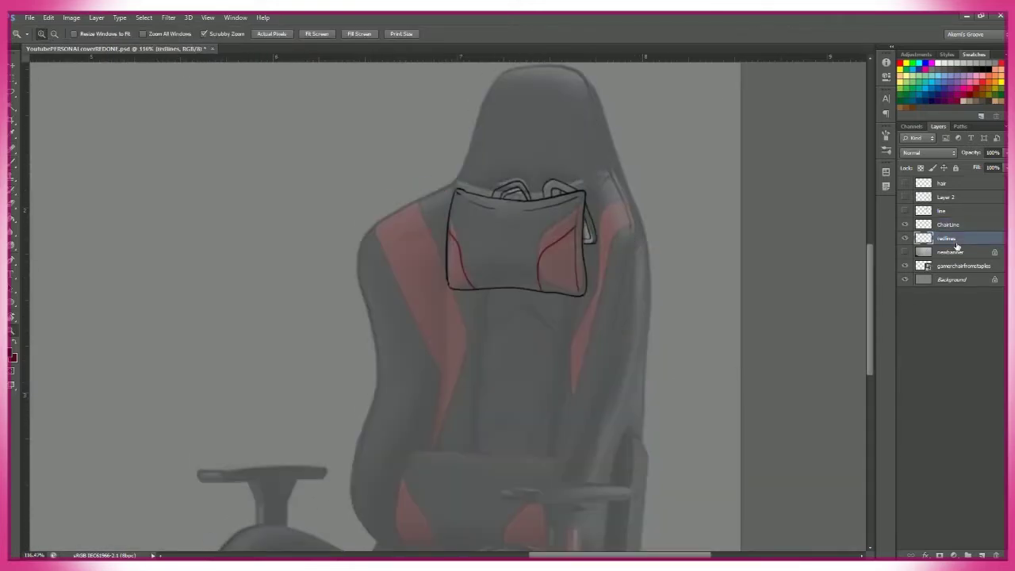
key(b)
scroll(350, 304, up, 3)
scroll(433, 222, up, 5)
scroll(432, 223, right, 6)
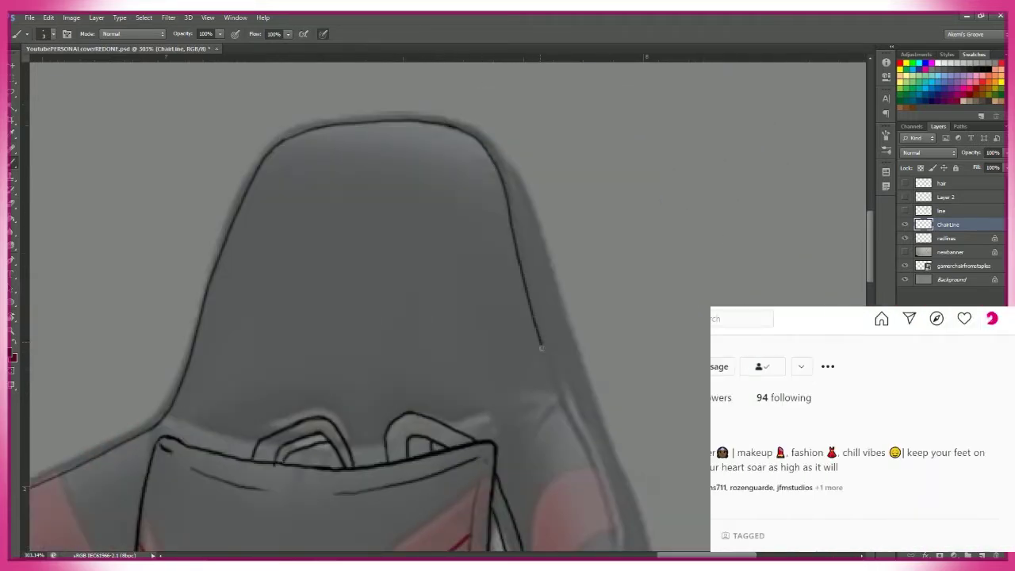
scroll(281, 361, down, 5)
scroll(281, 362, left, 6)
scroll(378, 367, up, 5)
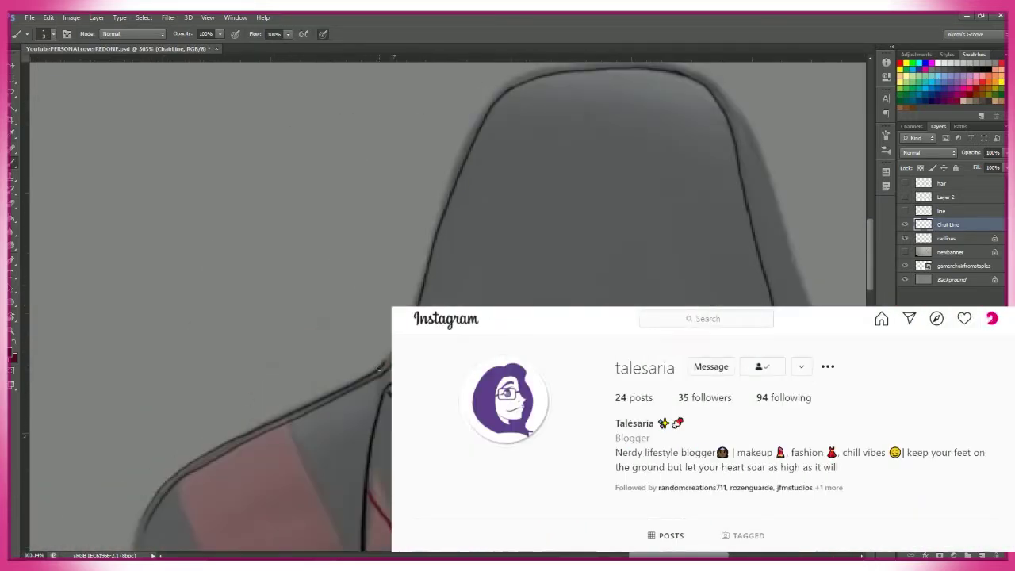
scroll(466, 135, up, 2)
scroll(466, 135, right, 6)
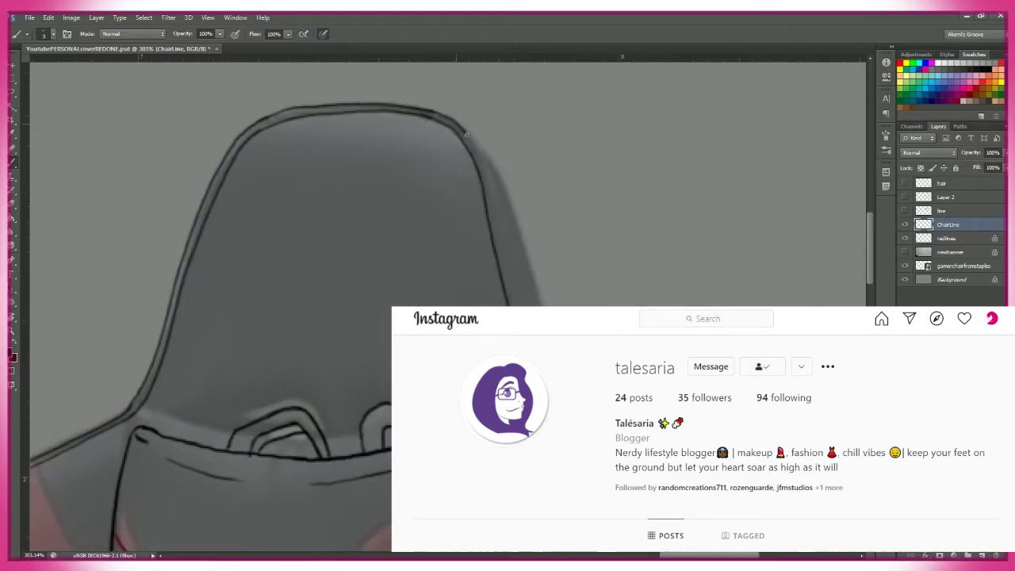
- Undo the doubled outline on the headrest's right edge
key(ctrl+z)
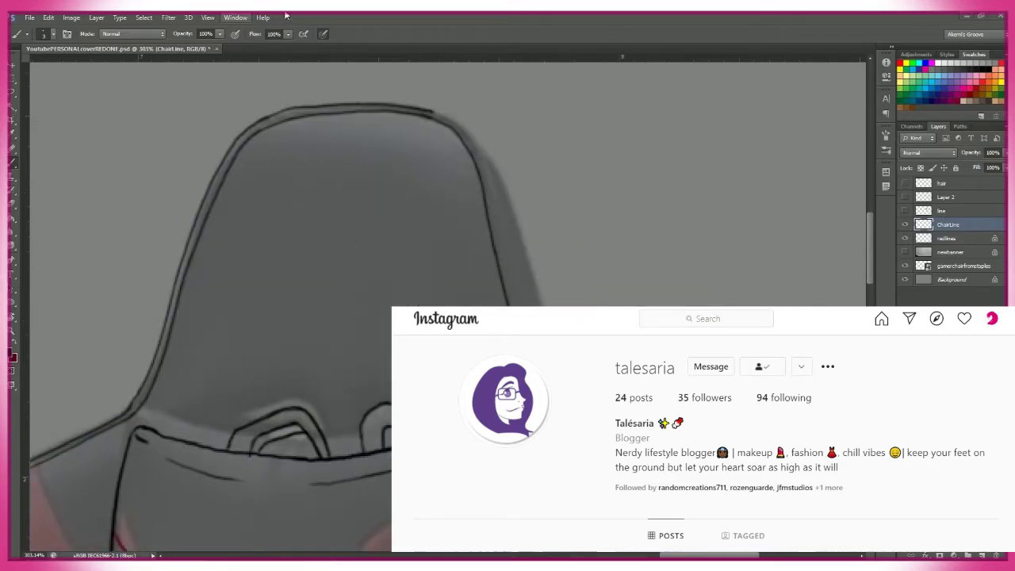
scroll(320, 104, up, 1)
scroll(400, 246, down, 3)
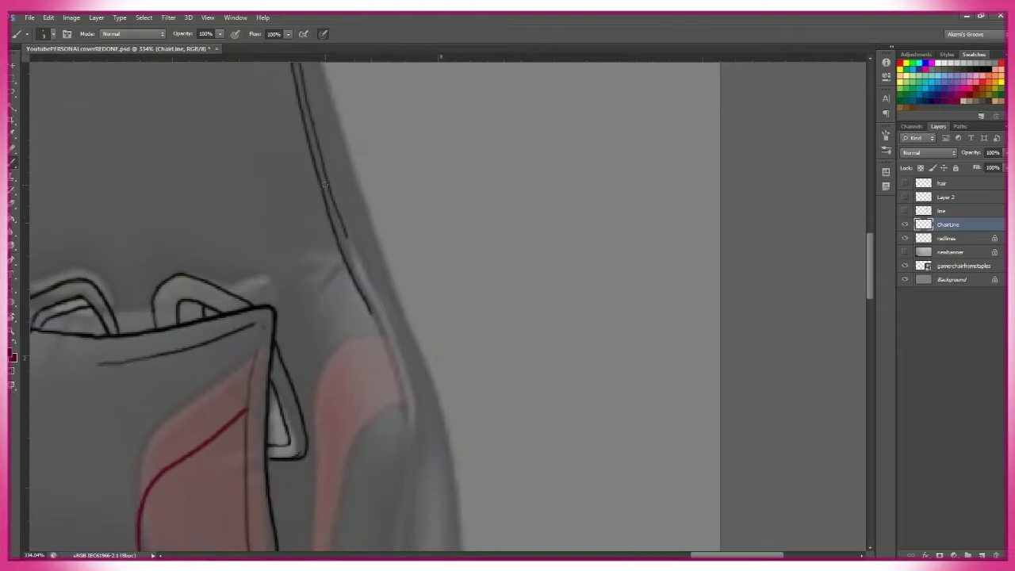
scroll(333, 198, down, 4)
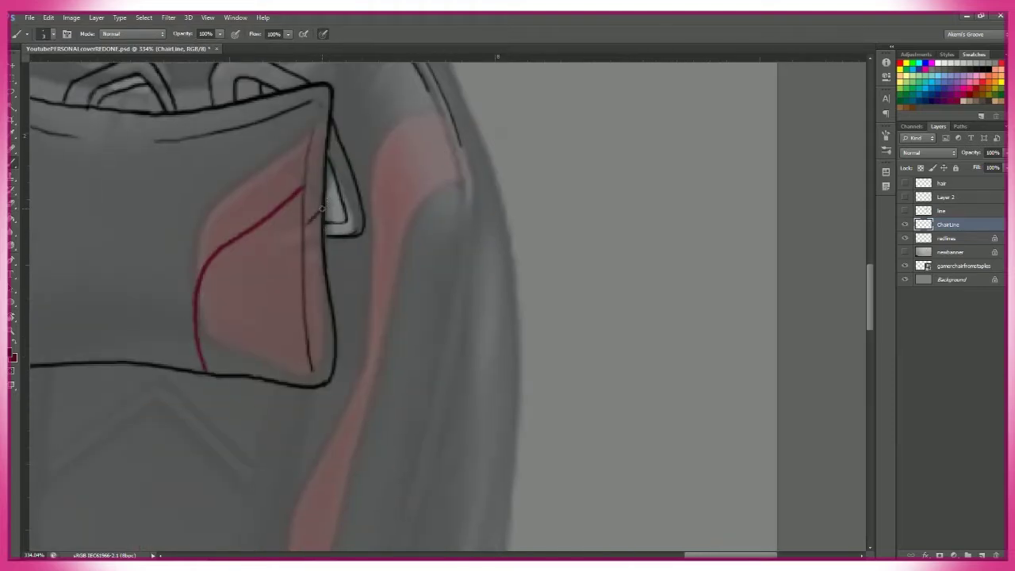
- Brush a black line down the chair's right edge, then select the photo layer's opacity
right_click(302, 270)
key(Escape)
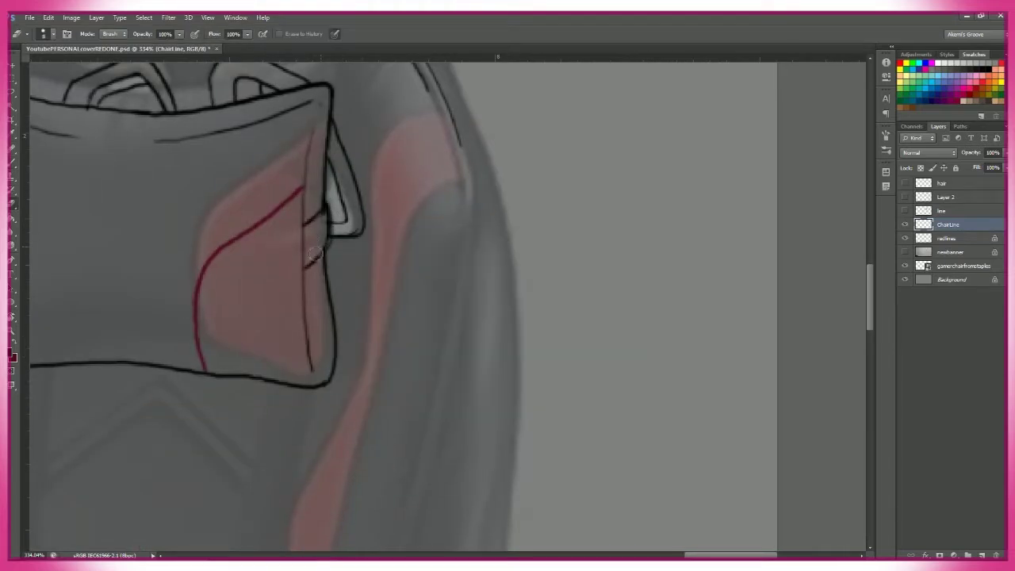
drag(327, 205, 241, 283)
mouse_move(368, 185)
mouse_down()
mouse_move(374, 397)
mouse_move(363, 283)
mouse_up()
click(964, 265)
click(1001, 152)
- Raise the chair photo to 78% opacity and ink the first strokes up the chair's right edge
drag(1001, 168, 1003, 168)
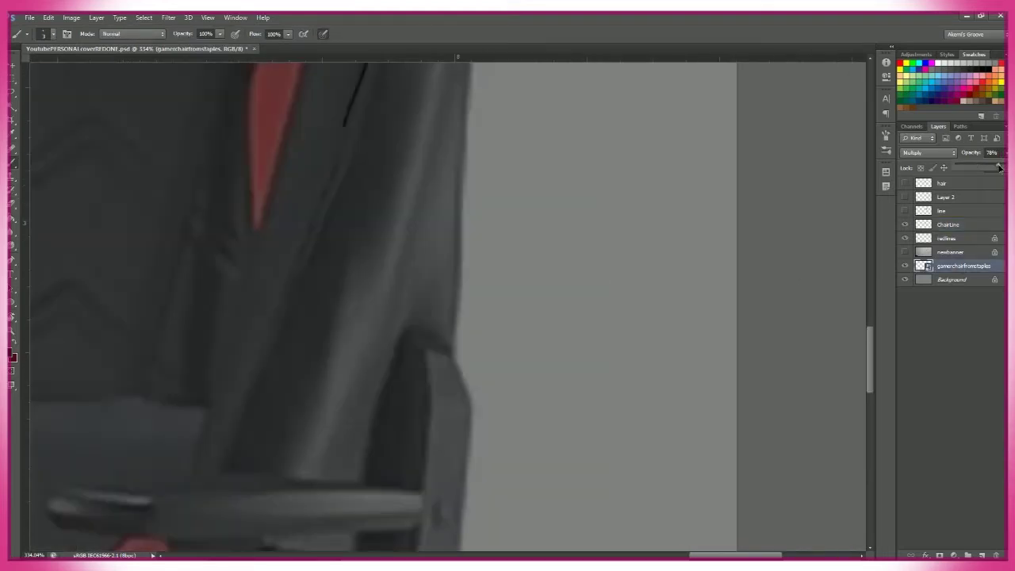
click(948, 225)
drag(378, 402, 421, 388)
drag(265, 454, 389, 108)
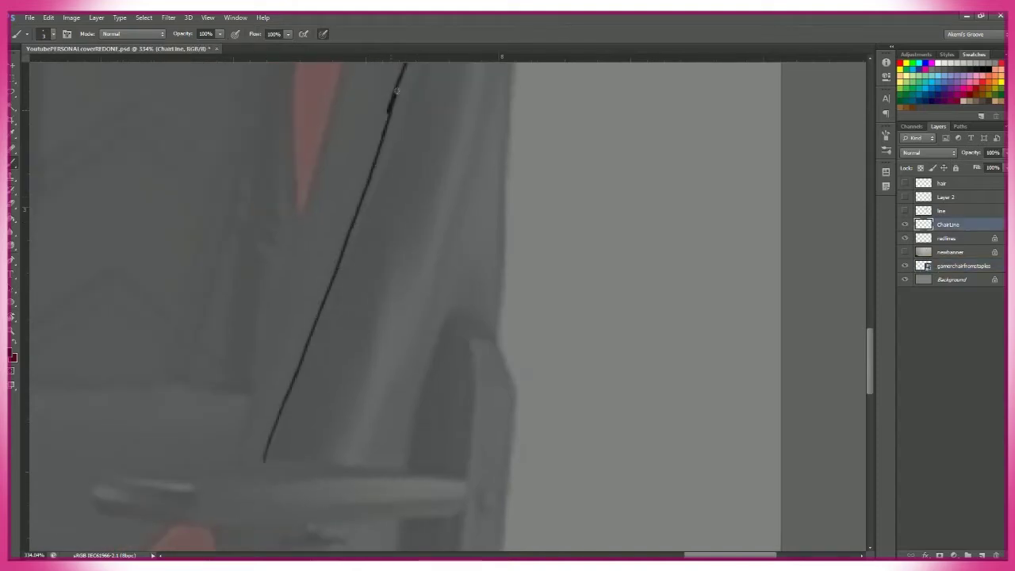
mouse_move(261, 457)
mouse_down()
mouse_move(389, 130)
mouse_move(361, 272)
mouse_move(348, 274)
mouse_move(377, 122)
mouse_move(345, 191)
mouse_up()
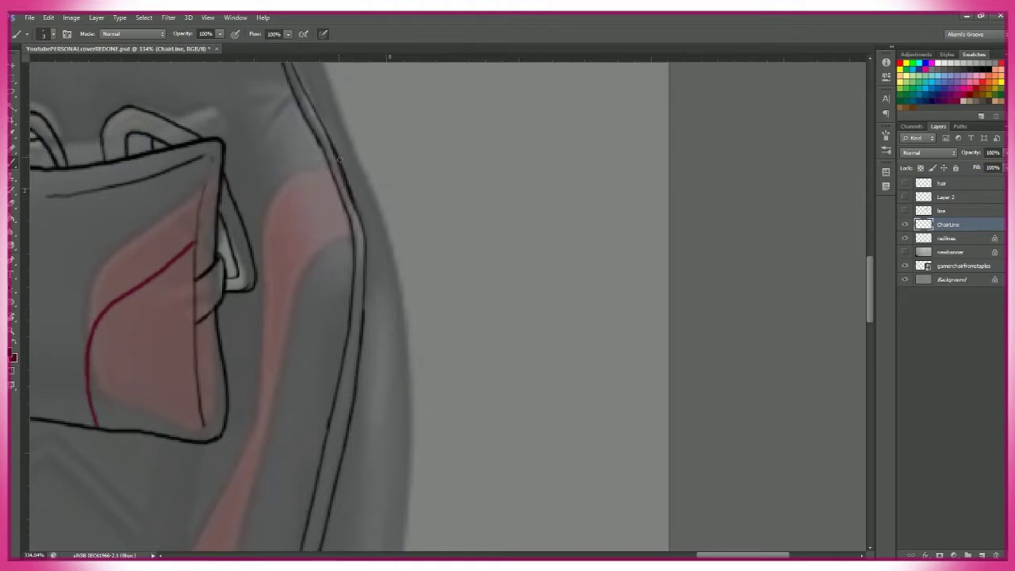
- Trace the chair's right edge down to its bottom and along the shoulder
key(z)
drag(365, 250, 321, 226)
key(b)
mouse_move(331, 85)
mouse_down()
mouse_move(302, 214)
mouse_move(361, 546)
mouse_move(397, 63)
mouse_move(388, 264)
mouse_move(416, 47)
mouse_up()
drag(417, 47, 351, 328)
key(ctrl+z)
mouse_move(392, 122)
mouse_down()
mouse_move(355, 259)
mouse_move(387, 423)
mouse_move(421, 482)
mouse_move(380, 430)
mouse_move(339, 317)
mouse_move(401, 159)
mouse_up()
mouse_move(401, 159)
mouse_down()
mouse_move(349, 404)
mouse_move(420, 254)
mouse_up()
mouse_move(421, 254)
mouse_down()
mouse_move(428, 393)
mouse_move(388, 111)
mouse_up()
mouse_move(388, 111)
mouse_down()
mouse_move(452, 327)
mouse_move(434, 111)
mouse_move(435, 204)
mouse_up()
drag(476, 136, 408, 266)
drag(524, 105, 416, 214)
- Outline the armrest's right end and erase the old bottom armrest line
key(z)
mouse_move(603, 295)
mouse_down()
mouse_move(569, 295)
mouse_move(603, 298)
mouse_move(632, 217)
mouse_move(451, 225)
mouse_up()
key(b)
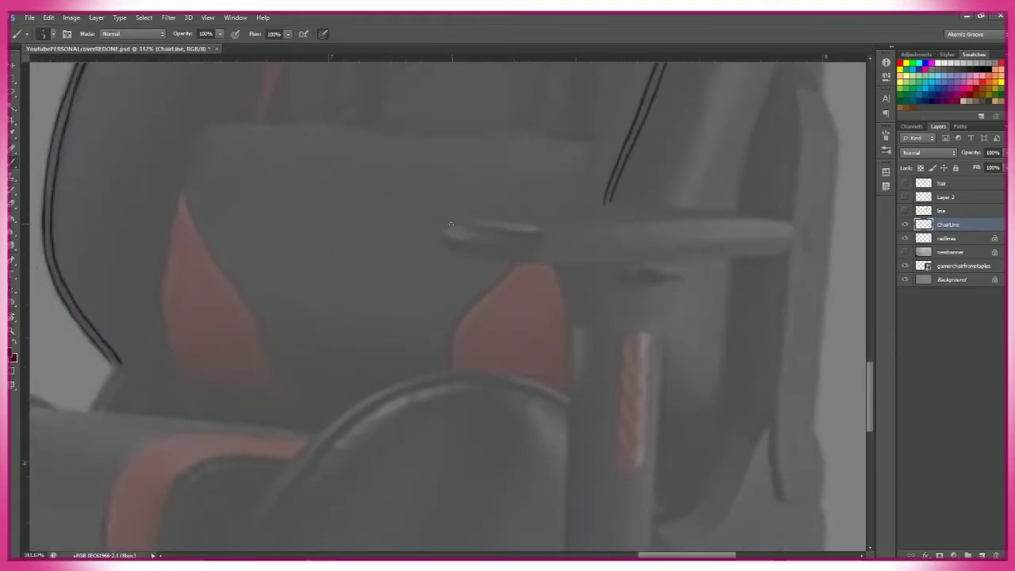
drag(534, 264, 521, 245)
mouse_move(536, 224)
mouse_down()
mouse_move(543, 247)
mouse_move(781, 217)
mouse_up()
mouse_move(528, 204)
mouse_down()
mouse_move(781, 205)
mouse_move(641, 238)
mouse_move(619, 227)
mouse_up()
key(e)
drag(542, 230, 422, 217)
key(b)
key(ctrl+z)
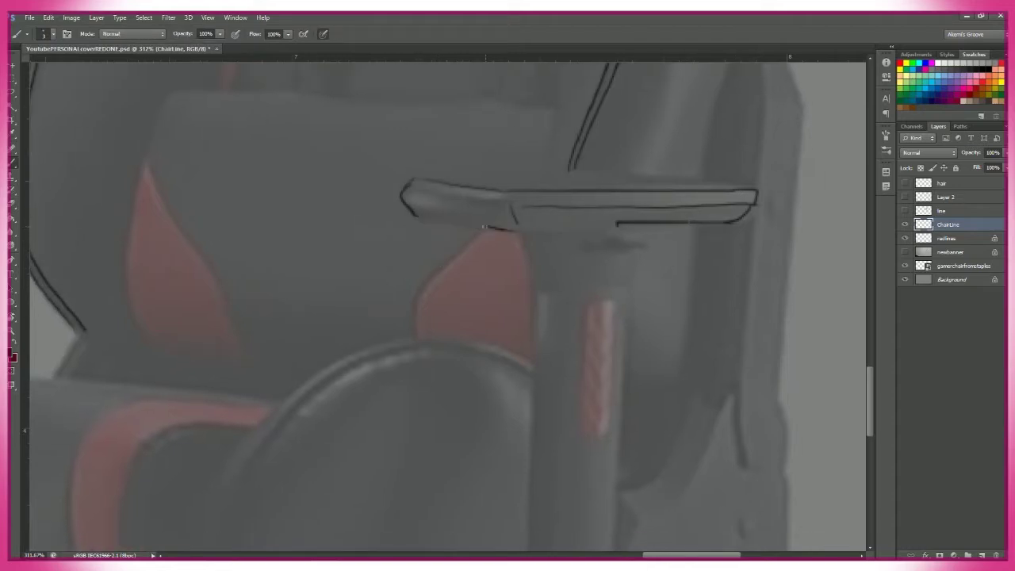
- Draw the arm edge and the straight top edge of the armrest, erasing excess
scroll(446, 218, up, 2)
mouse_move(414, 392)
mouse_down()
mouse_move(476, 227)
mouse_move(444, 349)
mouse_up()
key(e)
scroll(516, 317, down, 5)
key(b)
mouse_move(313, 232)
mouse_down()
mouse_move(599, 228)
mouse_move(827, 247)
mouse_up()
scroll(714, 262, down, 1)
key(e)
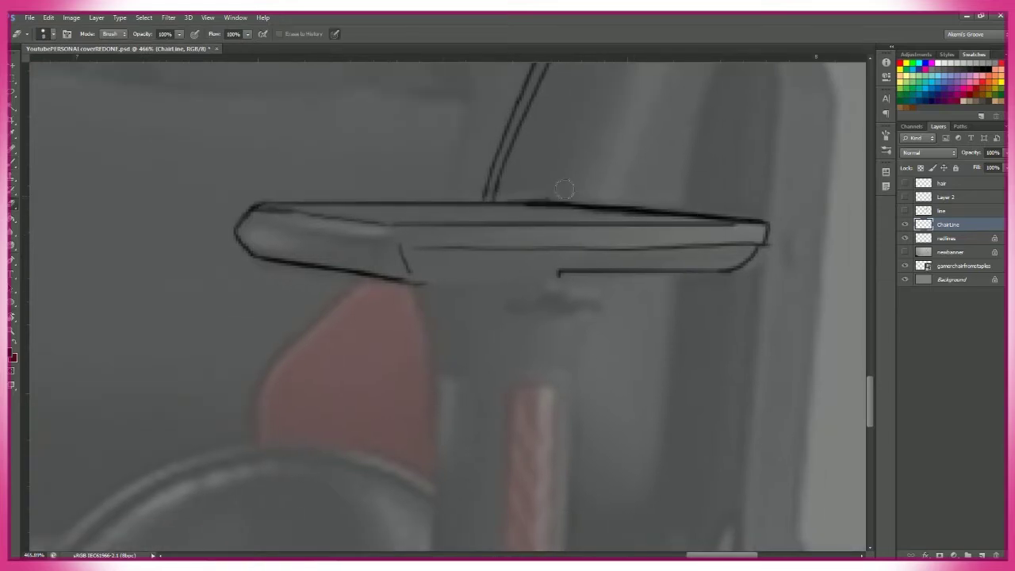
drag(738, 213, 588, 205)
key(b)
scroll(515, 238, down, 1)
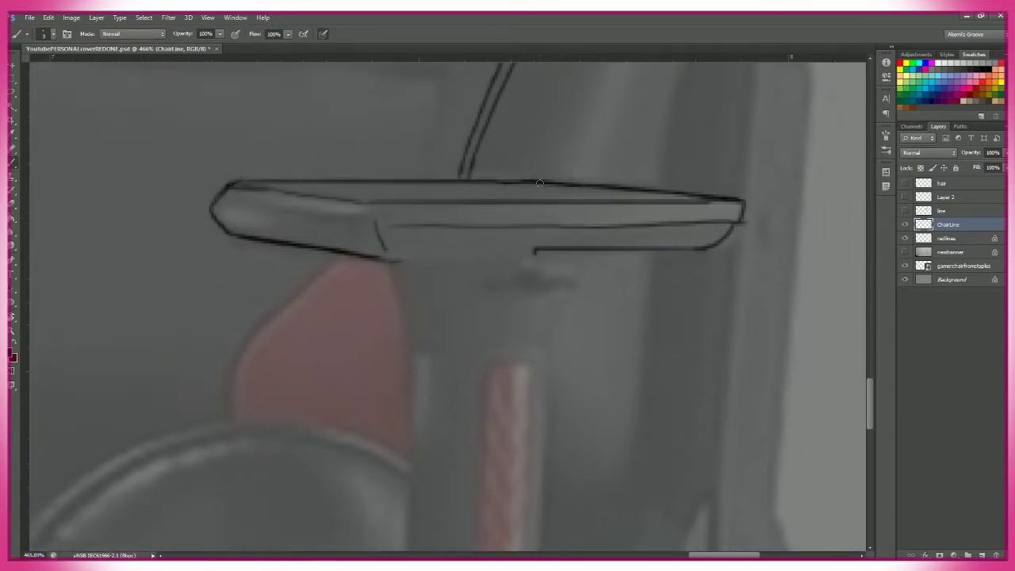
scroll(418, 201, down, 2)
- Ink the armrest's bottom line, the small bracket beneath it and the armrest post
drag(418, 201, 548, 201)
mouse_move(500, 231)
mouse_down()
mouse_move(604, 216)
mouse_move(521, 222)
mouse_up()
drag(589, 232, 544, 236)
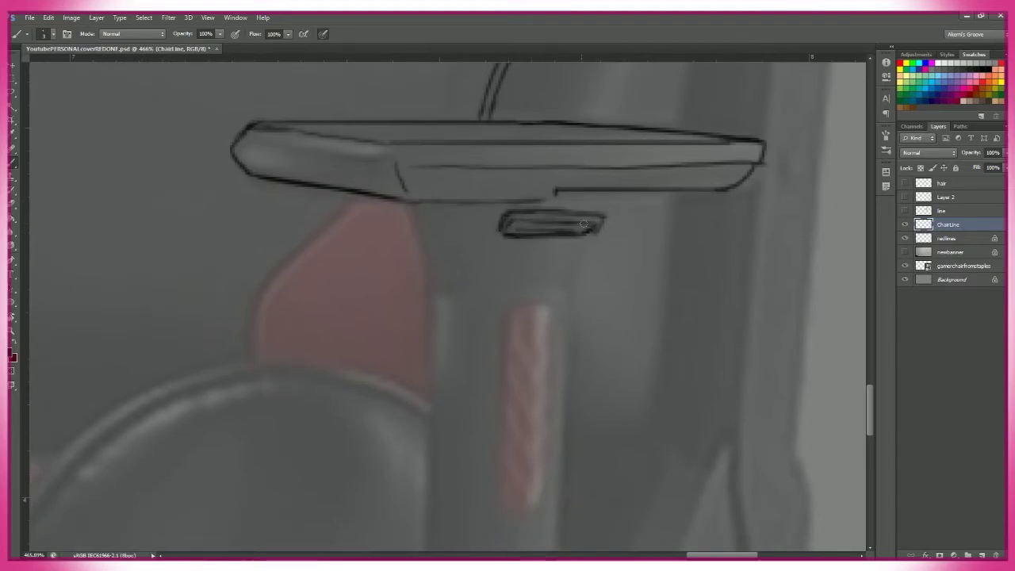
drag(403, 203, 430, 311)
drag(597, 194, 571, 312)
drag(498, 195, 401, 194)
scroll(476, 198, down, 1)
mouse_move(714, 173)
mouse_down()
mouse_move(412, 177)
mouse_move(746, 175)
mouse_up()
key(e)
key(b)
key(e)
key(b)
drag(419, 180, 325, 165)
- Trace the headrest's upper-right outline and extend the chair's right outline downward
scroll(476, 238, up, 5)
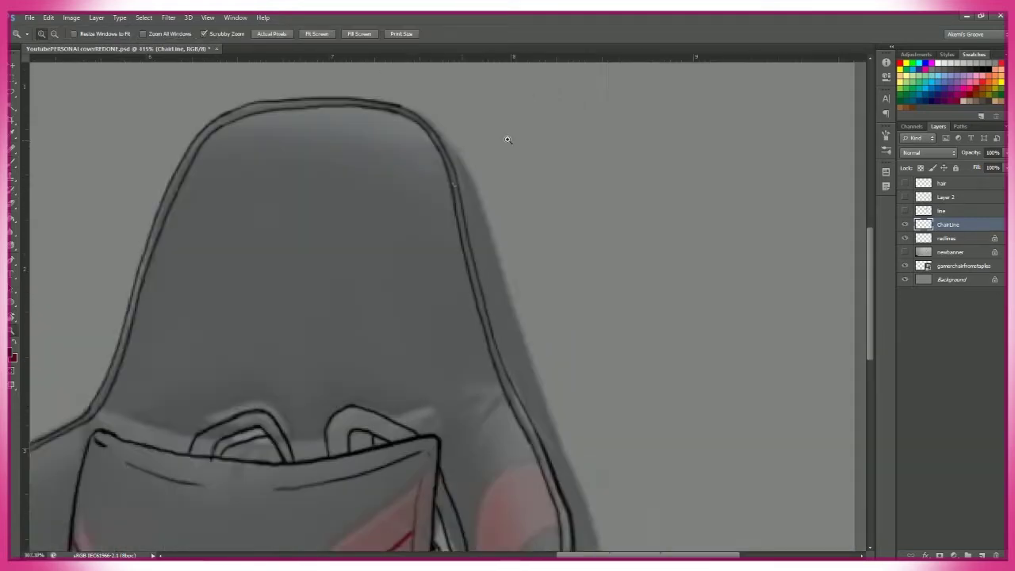
mouse_move(305, 108)
mouse_down()
mouse_move(344, 169)
mouse_move(381, 292)
mouse_up()
scroll(471, 351, down, 2)
scroll(471, 352, down, 2)
drag(233, 101, 316, 329)
scroll(417, 333, down, 2)
scroll(417, 333, down, 2)
drag(302, 116, 352, 294)
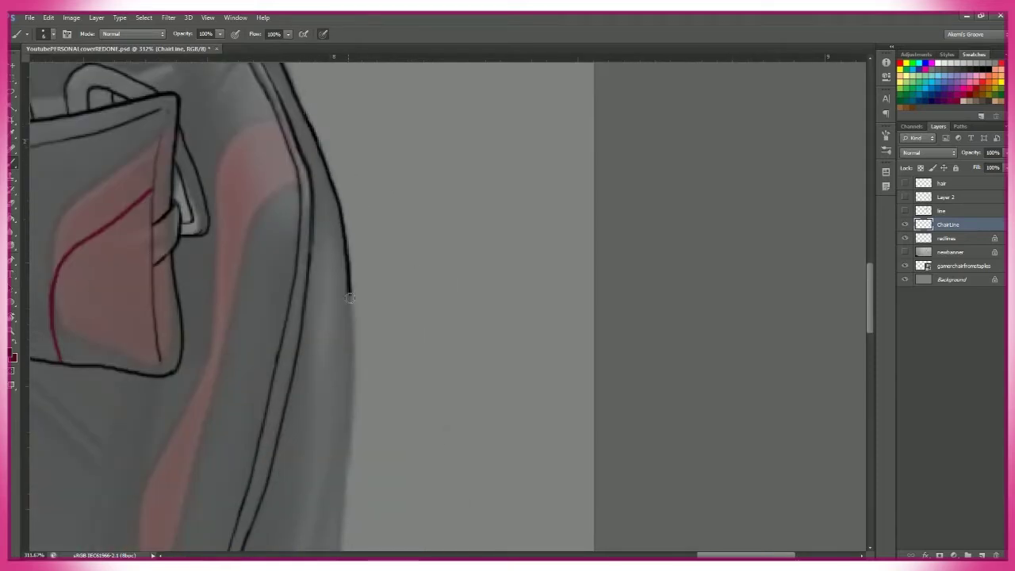
scroll(351, 293, down, 2)
drag(357, 72, 340, 403)
scroll(431, 370, down, 2)
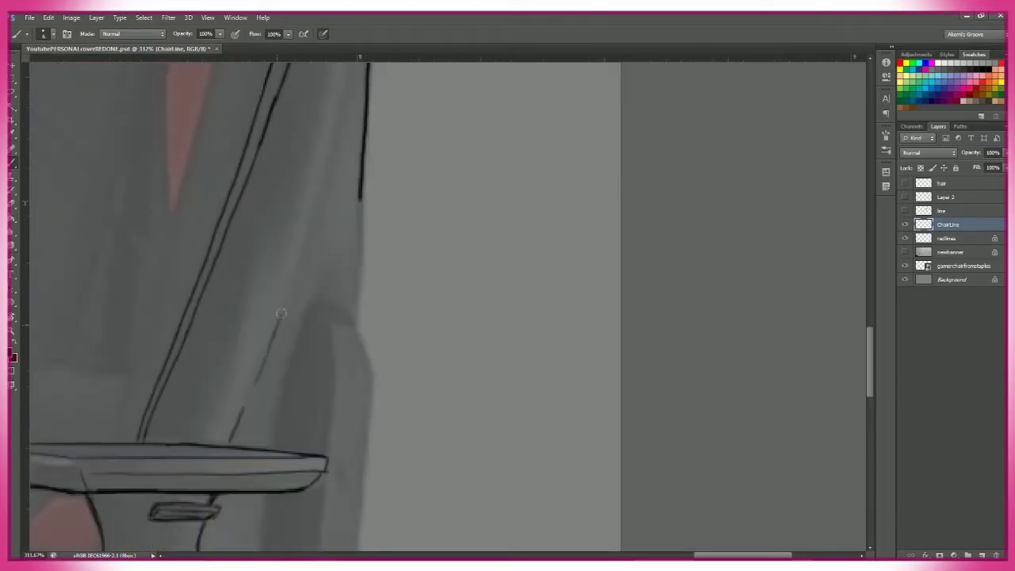
- With the chair photo hidden to check, redraw the chair's right outline thicker
drag(365, 105, 353, 326)
scroll(353, 325, up, 3)
key(e)
scroll(371, 366, down, 2)
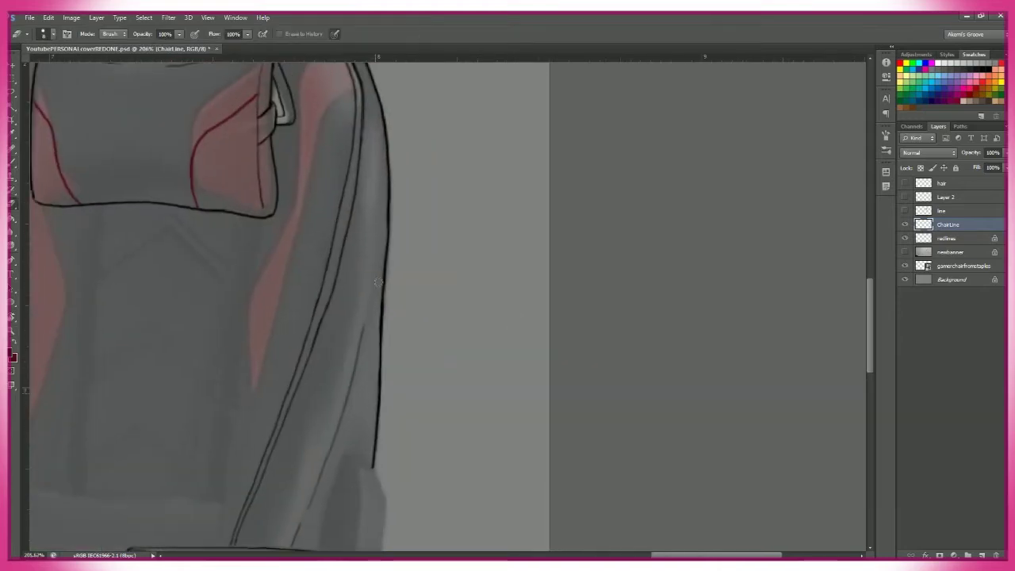
click(906, 266)
key(b)
drag(379, 470, 388, 197)
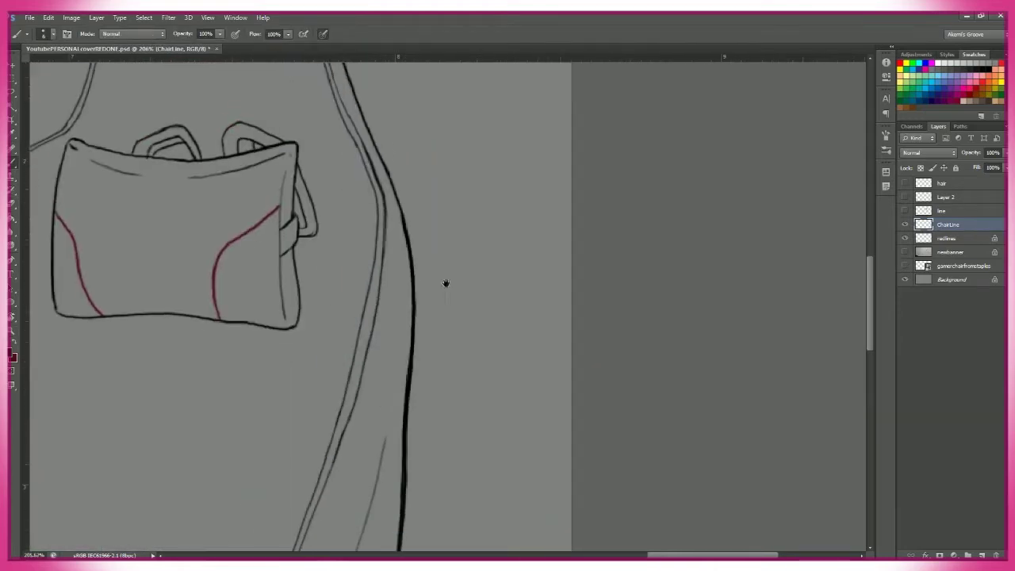
scroll(444, 284, up, 3)
drag(444, 301, 379, 147)
click(905, 266)
- Add short strokes and a long curve down the chair's right side
scroll(494, 294, down, 3)
scroll(537, 202, up, 4)
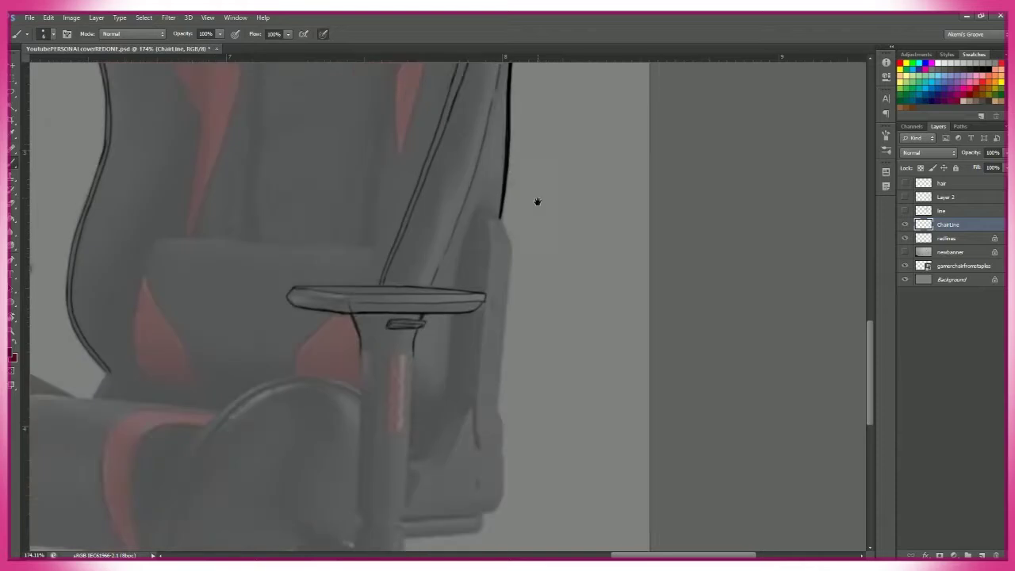
scroll(425, 261, down, 1)
mouse_move(479, 148)
mouse_down()
mouse_move(446, 222)
mouse_move(435, 285)
mouse_up()
scroll(392, 214, down, 2)
mouse_move(392, 214)
mouse_down()
mouse_move(384, 329)
mouse_move(320, 468)
mouse_up()
scroll(357, 357, down, 3)
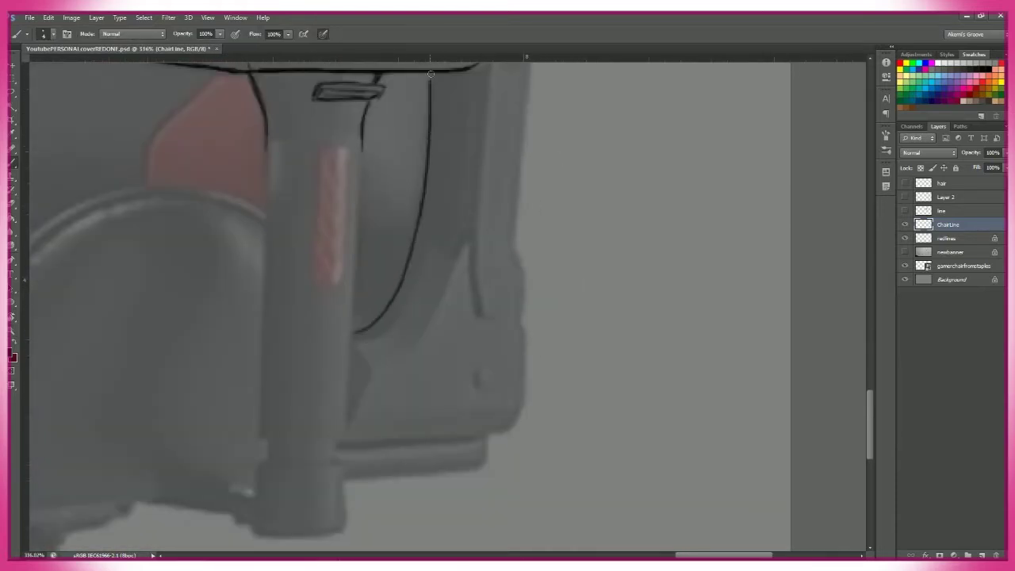
scroll(396, 254, up, 2)
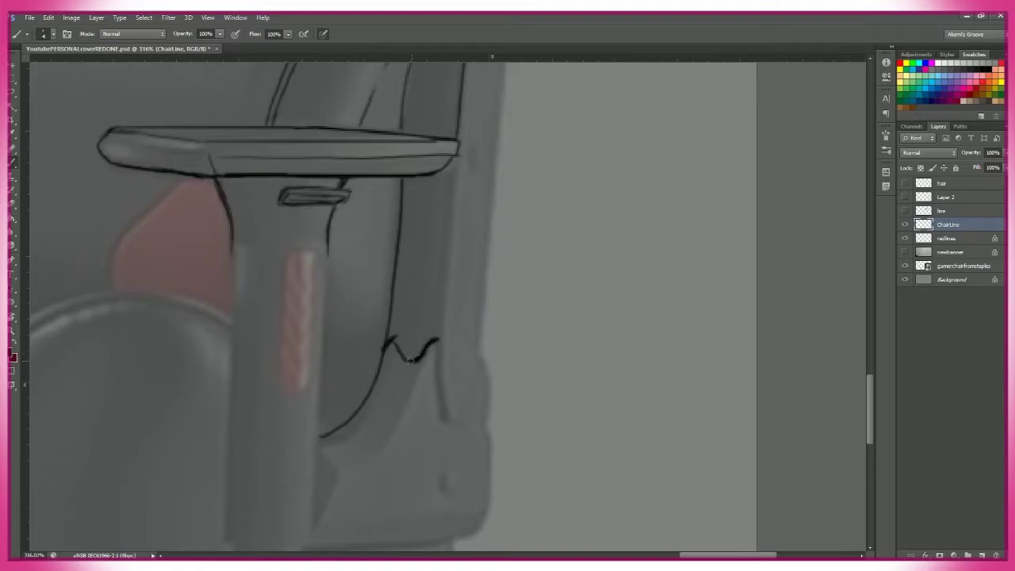
drag(339, 471, 303, 423)
drag(403, 294, 414, 372)
drag(446, 306, 460, 100)
mouse_move(460, 99)
mouse_down()
mouse_move(439, 254)
mouse_move(446, 156)
mouse_up()
- Ink the lower chair side's bottom curve, small knob, lower right edge and bottom edge
drag(430, 427, 426, 189)
drag(380, 273, 406, 294)
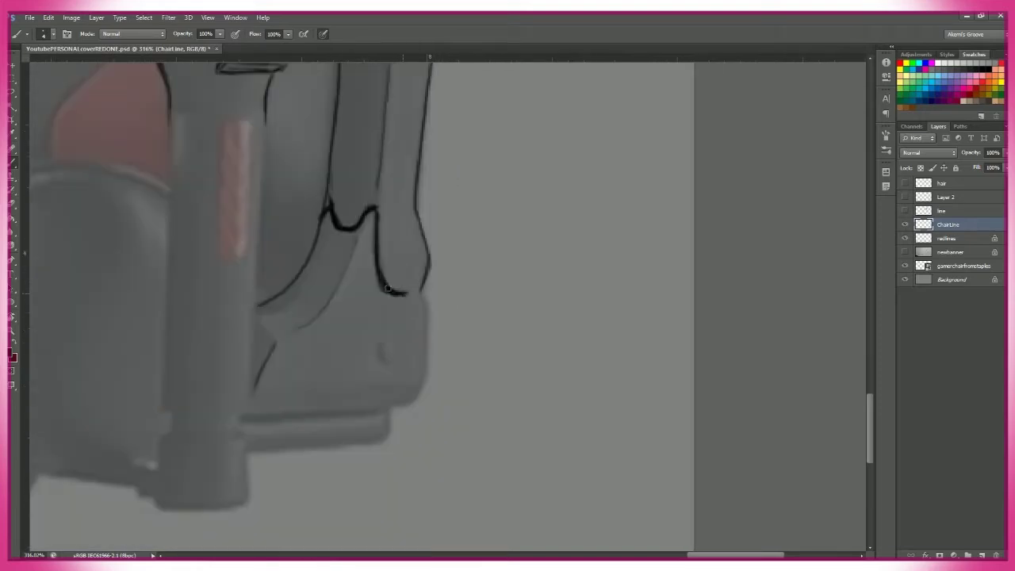
mouse_move(381, 340)
mouse_down()
mouse_move(413, 295)
mouse_move(423, 295)
mouse_move(425, 388)
mouse_up()
mouse_move(426, 388)
mouse_down()
mouse_move(438, 308)
mouse_move(491, 222)
mouse_up()
drag(483, 233, 316, 292)
drag(553, 215, 560, 294)
- Draw a vertical line down the armrest post and show the newbanner layer behind the drawing
scroll(560, 294, down, 5)
scroll(560, 294, up, 4)
drag(441, 136, 444, 363)
scroll(500, 367, down, 8)
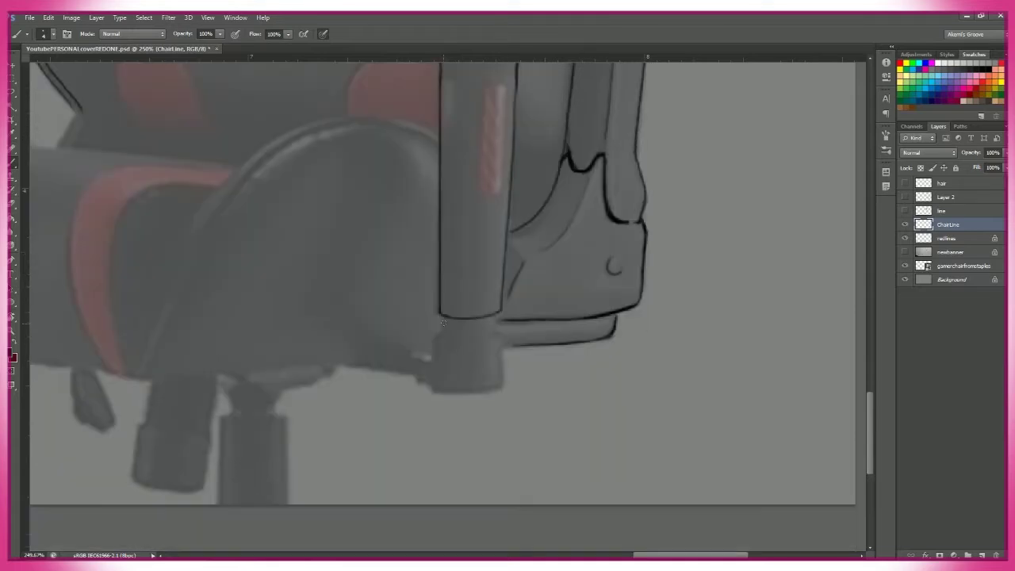
key(z)
click(905, 252)
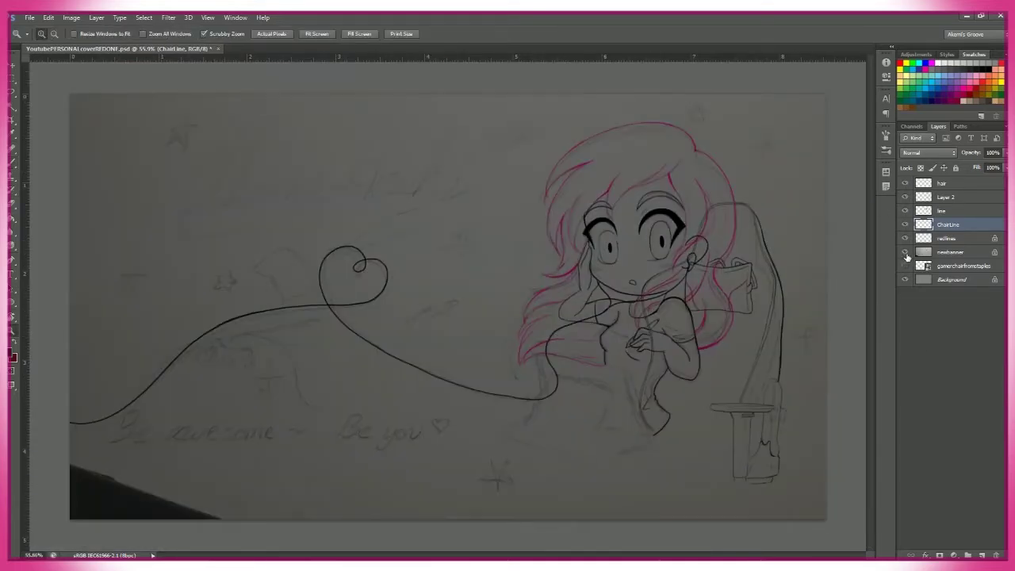
- Nudge the chair drawing into place with Move and Free Transform
click(906, 266)
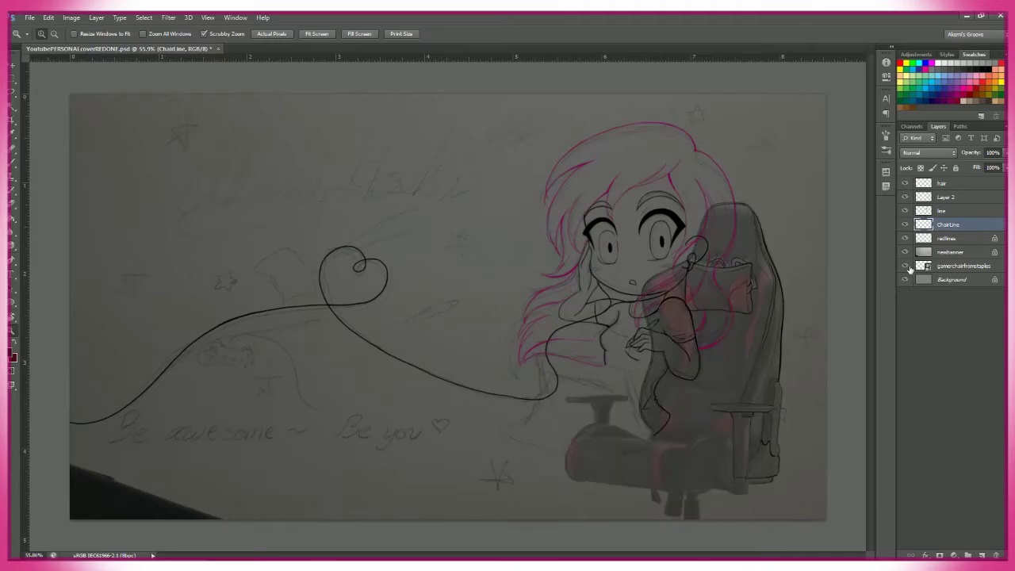
click(906, 266)
key(v)
mouse_move(793, 375)
mouse_down()
mouse_move(746, 356)
mouse_move(791, 375)
mouse_up()
key(ctrl+t)
click(514, 35)
- Hide the hair, Layer 2 and line layers, show the chair photo and zoom on the armrest
click(905, 184)
click(905, 197)
click(905, 210)
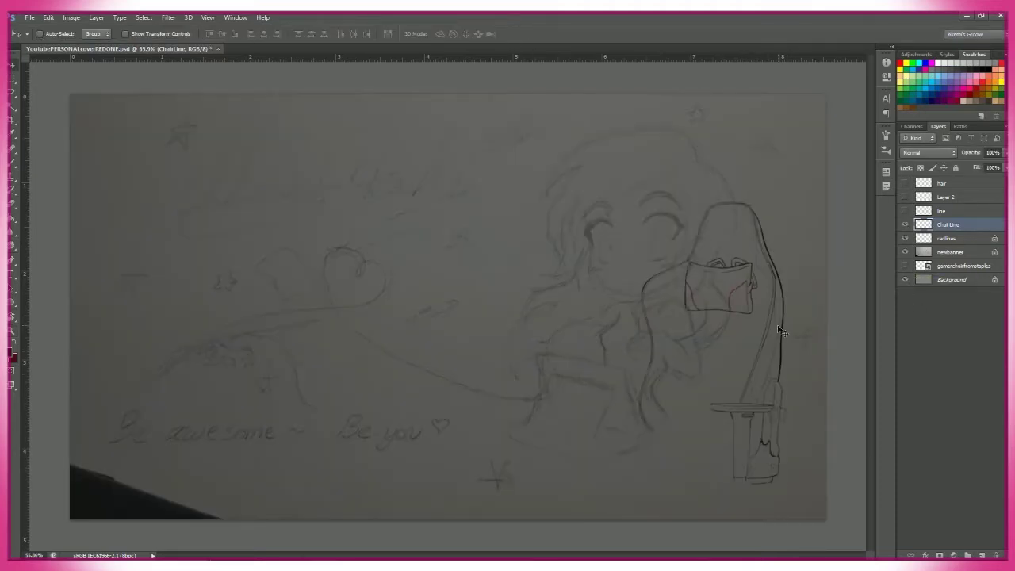
click(906, 266)
key(z)
drag(774, 341, 756, 362)
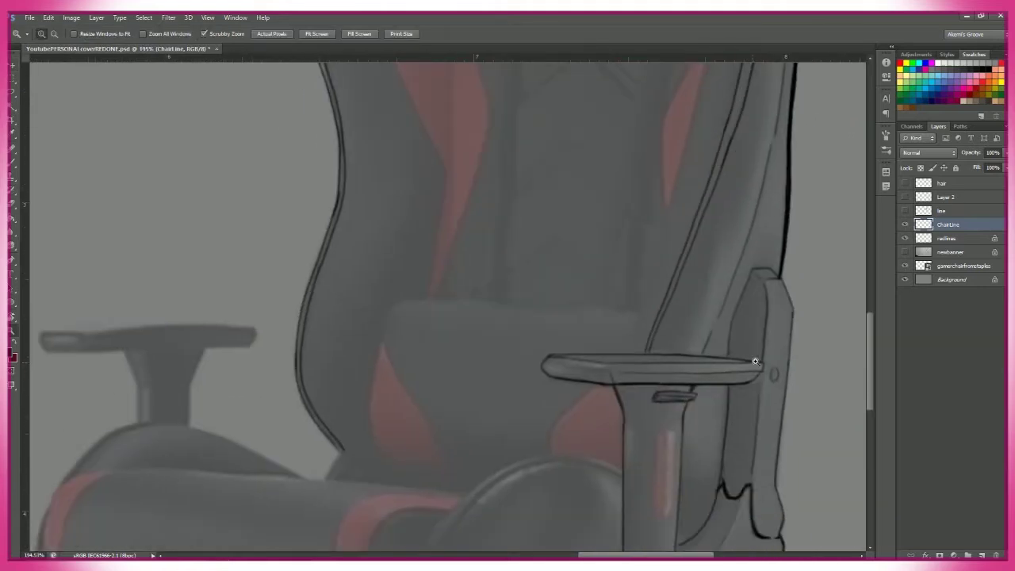
key(b)
- Brush long vertical frame lines down the chair backrest, undoing one misplaced line
scroll(625, 325, up, 5)
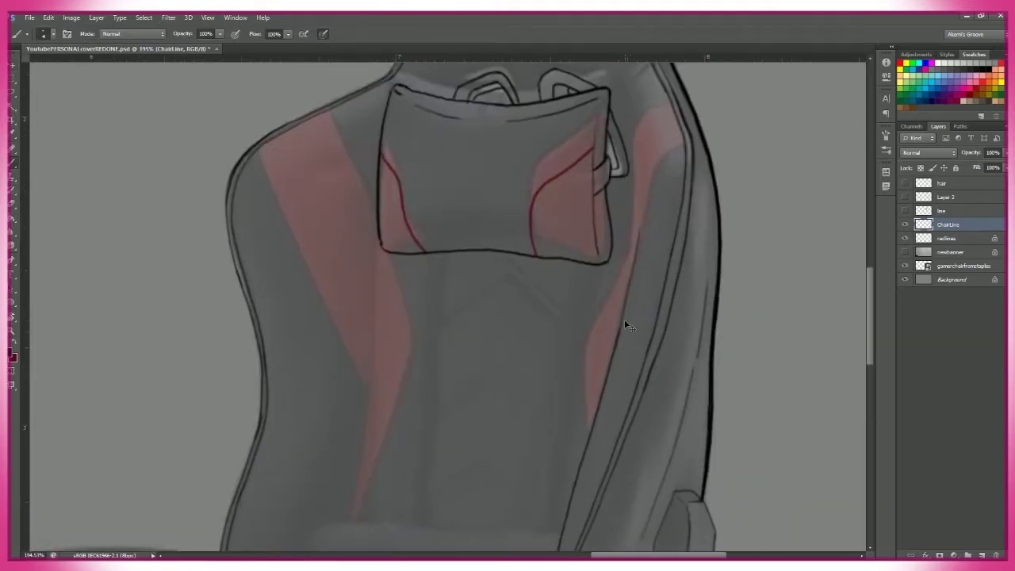
scroll(625, 325, down, 6)
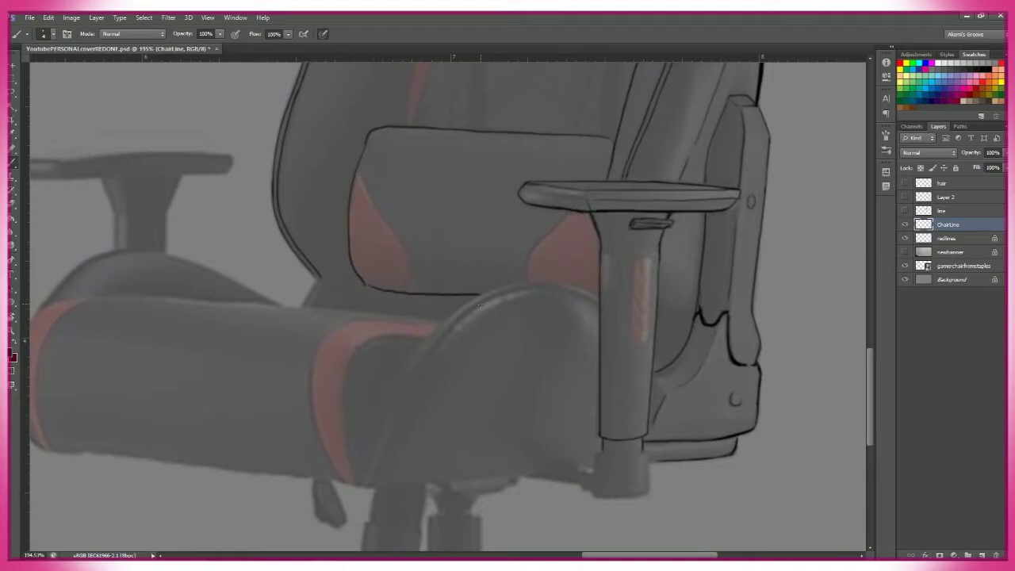
scroll(522, 288, up, 4)
drag(546, 149, 475, 403)
drag(556, 187, 490, 403)
scroll(403, 439, up, 2)
mouse_move(403, 434)
mouse_down()
mouse_move(421, 163)
mouse_move(407, 165)
mouse_up()
key(ctrl+z)
scroll(338, 408, down, 1)
scroll(414, 418, up, 1)
key(alt+bracketleft)
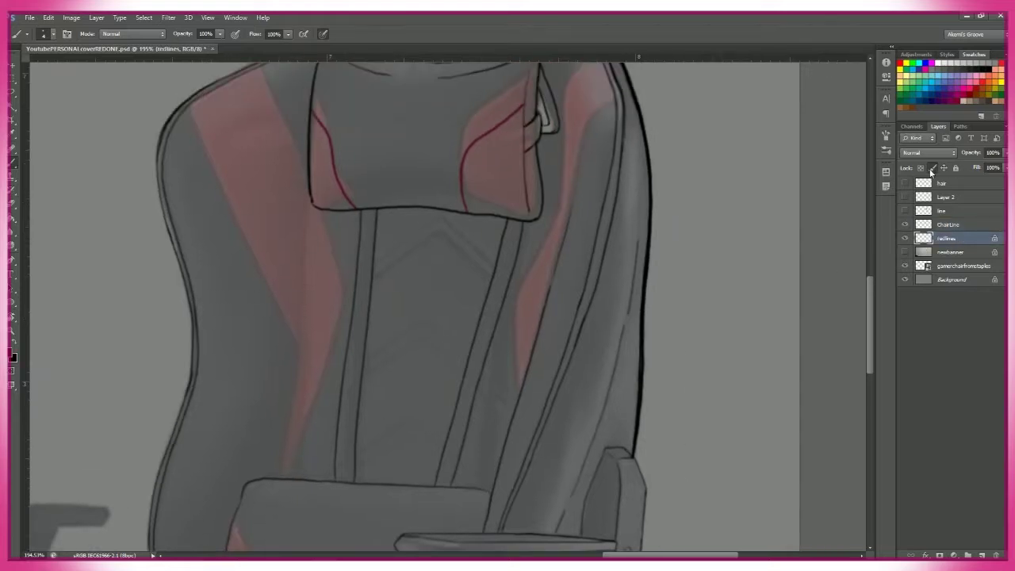
- Outline the left and right red stripes on the chair backrest in red
scroll(414, 418, down, 1)
mouse_move(343, 436)
mouse_down()
mouse_move(374, 117)
mouse_move(409, 262)
mouse_up()
scroll(409, 262, up, 6)
scroll(373, 476, down, 1)
drag(373, 482, 241, 198)
scroll(241, 199, down, 2)
drag(193, 119, 299, 361)
drag(277, 82, 322, 214)
mouse_move(633, 352)
mouse_down()
mouse_move(521, 281)
mouse_move(488, 372)
mouse_up()
mouse_move(512, 98)
mouse_down()
mouse_move(468, 151)
mouse_move(465, 267)
mouse_up()
mouse_move(465, 267)
mouse_down()
mouse_move(501, 153)
mouse_move(453, 363)
mouse_move(393, 397)
mouse_move(589, 113)
mouse_up()
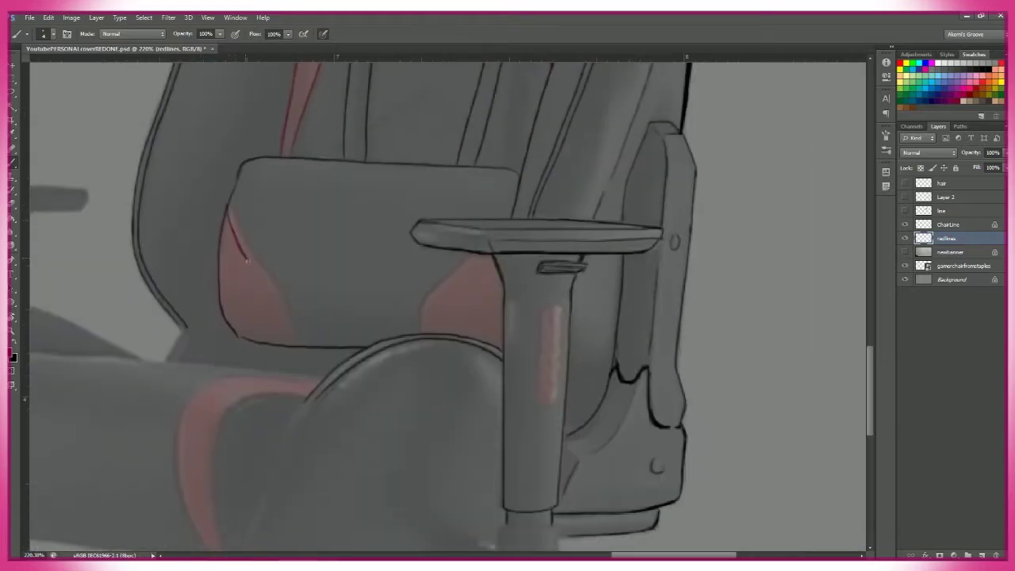
- Outline the red stripe on the armrest post in red
drag(592, 346, 587, 321)
drag(556, 280, 555, 320)
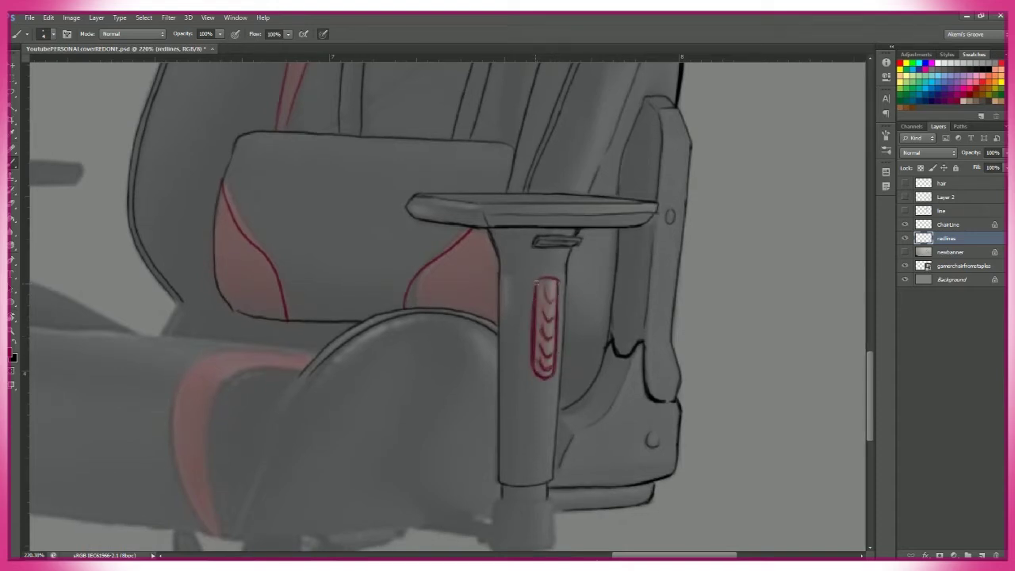
key(z)
drag(698, 368, 639, 432)
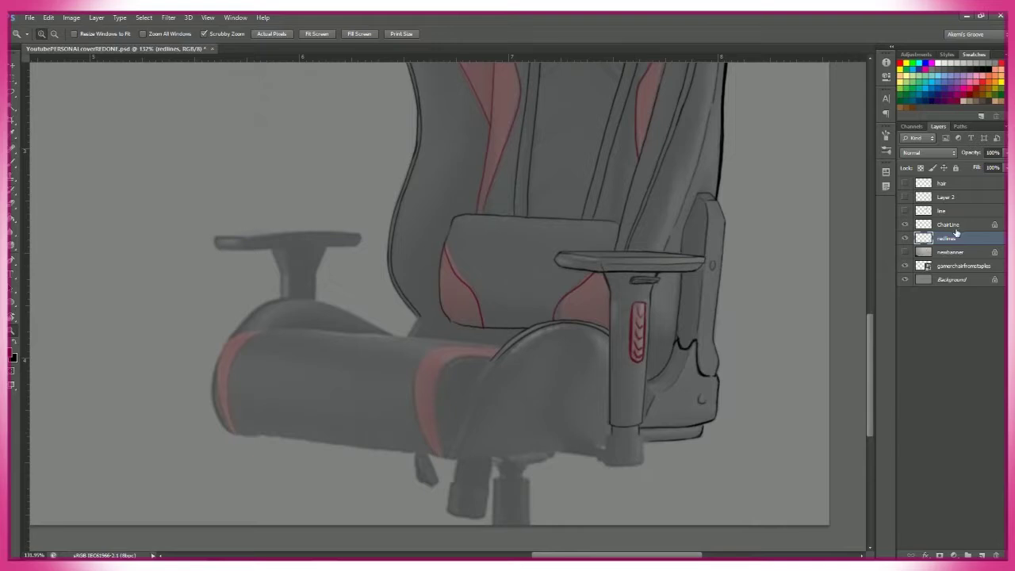
drag(377, 433, 598, 394)
- Outline both red bands on the seat cushion in red
key(b)
mouse_move(500, 478)
mouse_down()
mouse_move(549, 297)
mouse_move(590, 297)
mouse_up()
drag(480, 474, 453, 359)
mouse_move(474, 448)
mouse_down()
mouse_move(467, 301)
mouse_move(597, 278)
mouse_up()
drag(447, 341, 641, 324)
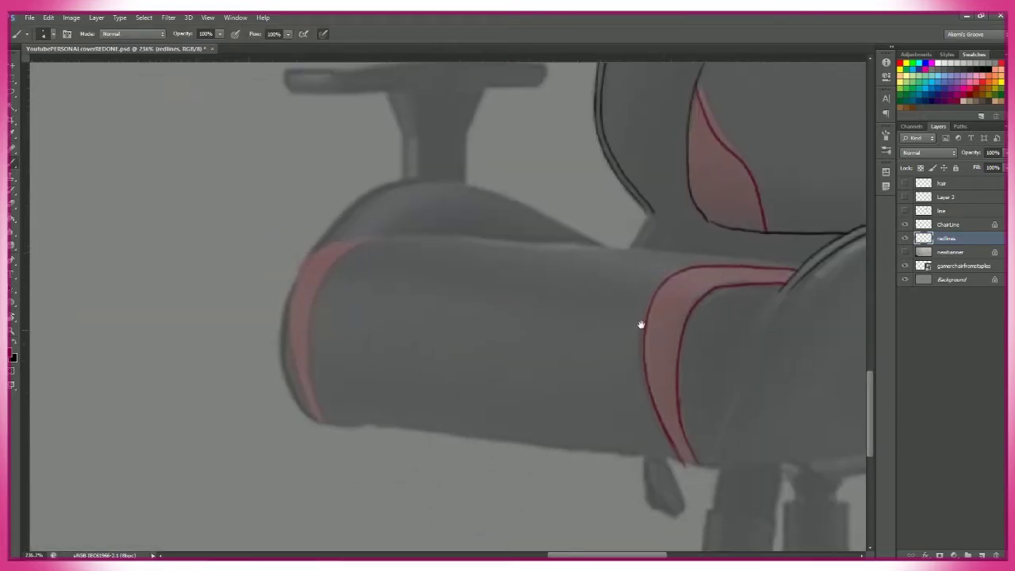
mouse_move(322, 250)
mouse_down()
mouse_move(321, 421)
mouse_move(372, 240)
mouse_up()
drag(467, 342, 343, 308)
key(alt+bracketright)
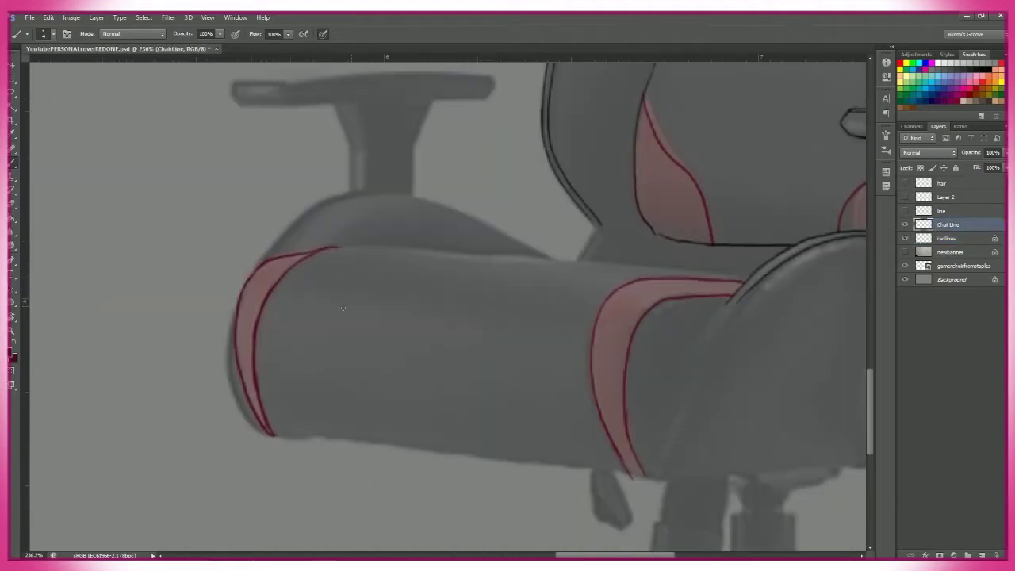
- Ink the seat cushion's left, top, curved front and bottom edges in black
drag(231, 383, 273, 434)
drag(273, 434, 261, 446)
mouse_move(262, 265)
mouse_down()
mouse_move(571, 270)
mouse_move(388, 190)
mouse_up()
drag(554, 233, 474, 408)
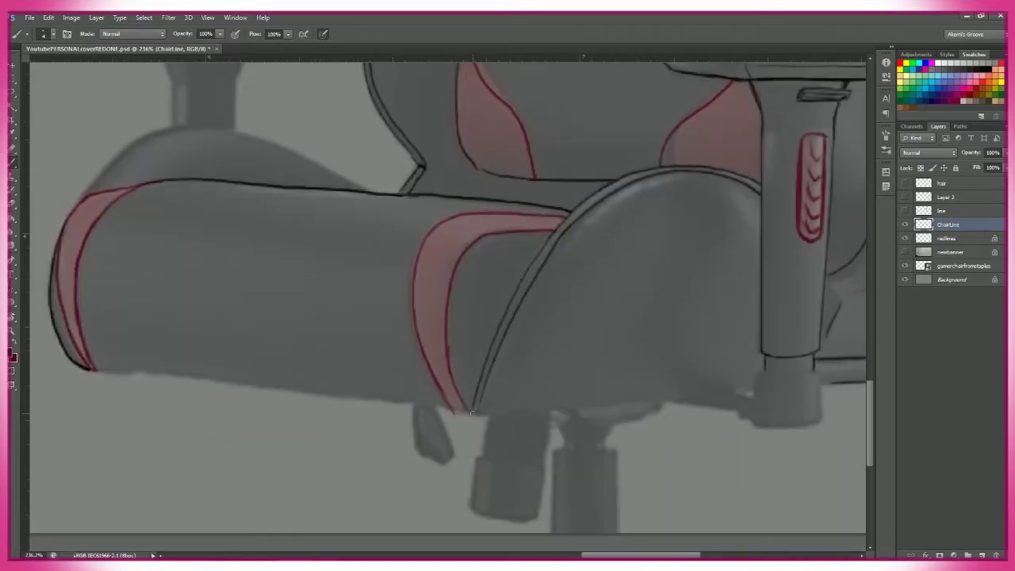
drag(542, 234, 556, 183)
mouse_move(200, 328)
mouse_down()
mouse_move(520, 364)
mouse_move(332, 322)
mouse_up()
drag(332, 322, 567, 301)
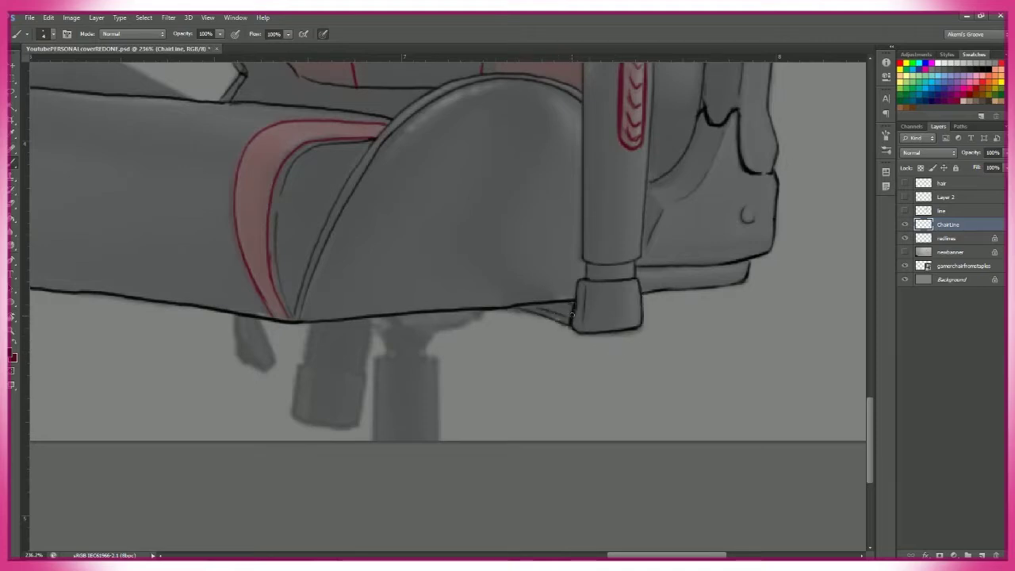
drag(576, 304, 948, 481)
mouse_move(270, 319)
mouse_down()
mouse_move(420, 259)
mouse_move(292, 485)
mouse_move(279, 412)
mouse_move(346, 264)
mouse_move(517, 167)
mouse_up()
key(z)
key(r)
mouse_move(603, 333)
mouse_down()
mouse_move(645, 349)
mouse_move(764, 519)
mouse_up()
- Outline the armrest post's edges in black, redoing a stray stroke
mouse_move(551, 365)
mouse_down()
mouse_move(553, 300)
mouse_move(589, 216)
mouse_up()
drag(486, 357, 487, 291)
mouse_move(464, 359)
mouse_down()
mouse_move(464, 301)
mouse_move(484, 292)
mouse_up()
key(ctrl+z)
drag(444, 252, 433, 221)
drag(475, 223, 487, 289)
- Ink the armrest's bottom edge, right end and long top edge in black
drag(291, 224, 476, 223)
mouse_move(549, 216)
mouse_down()
mouse_move(676, 214)
mouse_move(688, 188)
mouse_up()
drag(279, 189, 574, 189)
key(ctrl+z)
mouse_move(276, 194)
mouse_down()
mouse_move(566, 183)
mouse_move(562, 168)
mouse_up()
drag(403, 176, 673, 168)
mouse_move(284, 171)
mouse_down()
mouse_move(461, 158)
mouse_move(673, 167)
mouse_up()
key(z)
key(ctrl+minus)
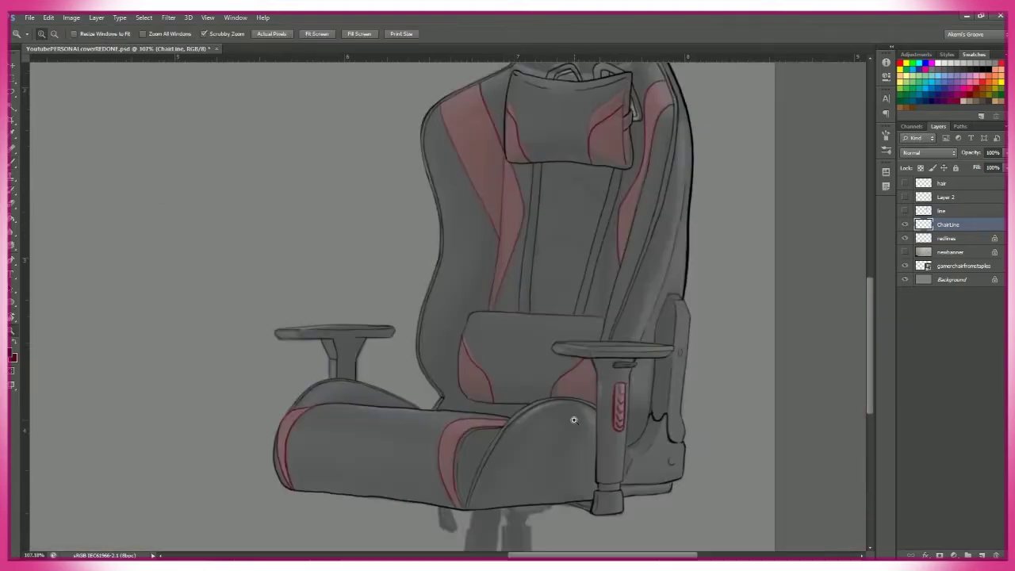
- Hide the chair photo and extend the armrest's top edges to its right end
click(905, 266)
scroll(517, 224, up, 3)
key(b)
drag(571, 225, 749, 222)
key(e)
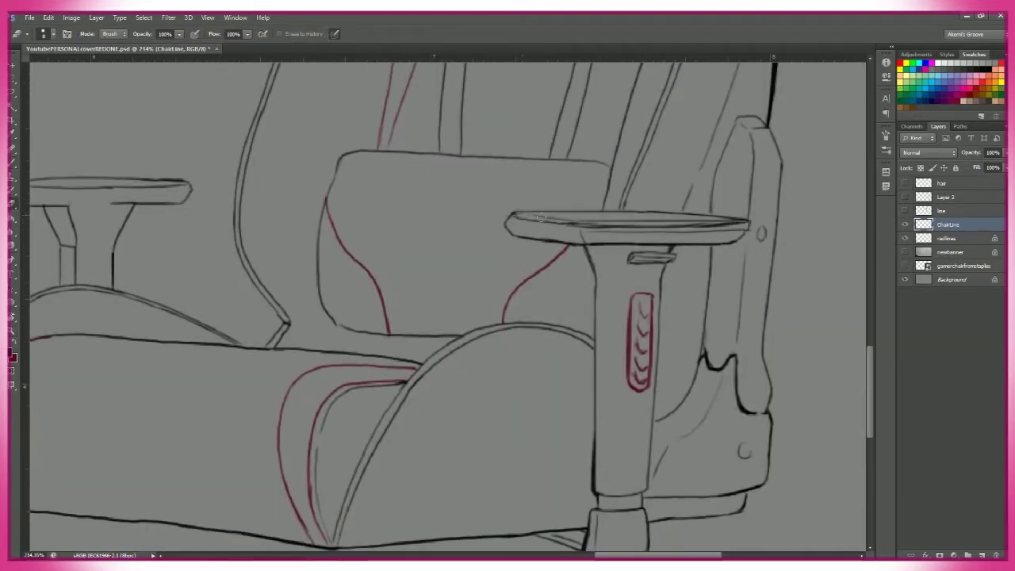
key(b)
drag(578, 228, 691, 227)
drag(511, 216, 625, 207)
- Darken the armrest's top edge and left tip, erasing stray marks
scroll(598, 273, up, 3)
key(r)
drag(598, 274, 547, 341)
key(b)
mouse_move(429, 294)
mouse_down()
mouse_move(526, 230)
mouse_move(689, 167)
mouse_up()
key(e)
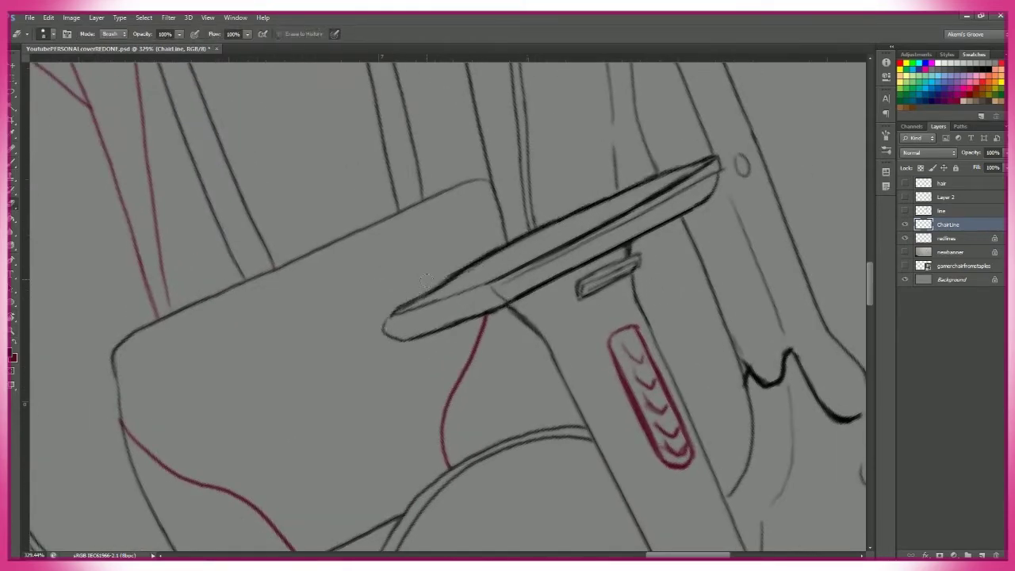
key(b)
mouse_move(449, 279)
mouse_down()
mouse_move(394, 314)
mouse_move(450, 326)
mouse_up()
scroll(428, 317, down, 2)
scroll(346, 380, up, 4)
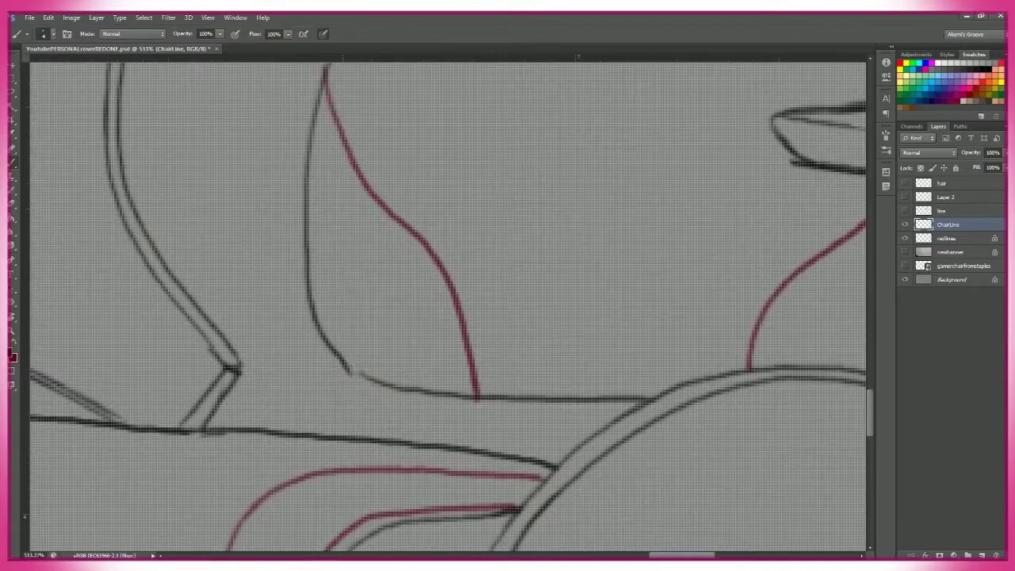
key(e)
key(z)
scroll(604, 398, down, 5)
scroll(479, 405, up, 3)
key(b)
- Darken the two backrest frame lines, then thin their upper parts with the eraser
drag(550, 228, 479, 502)
drag(581, 246, 528, 452)
drag(611, 140, 570, 291)
drag(534, 322, 506, 449)
drag(571, 225, 522, 381)
drag(524, 382, 501, 451)
drag(587, 152, 557, 276)
key(e)
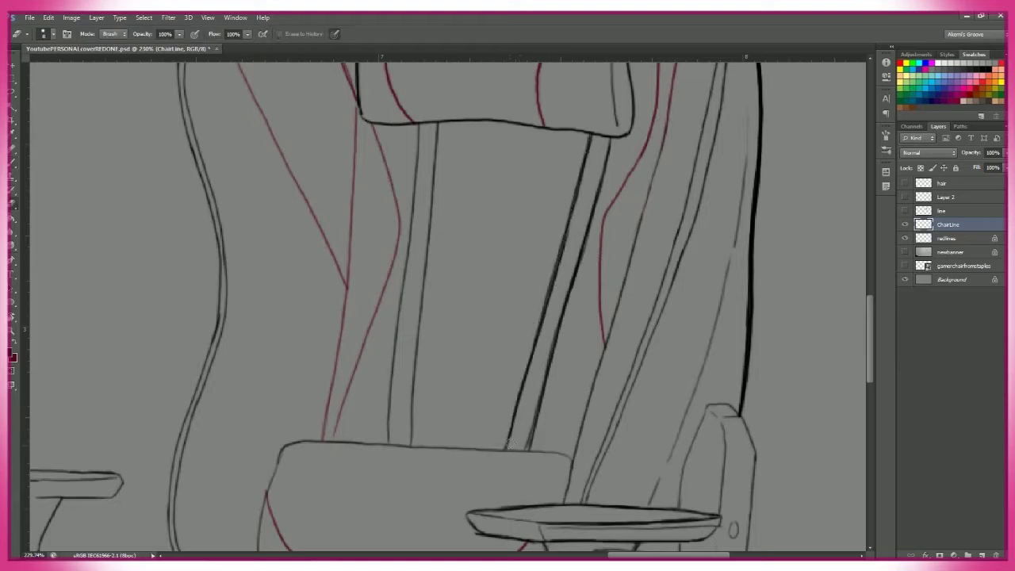
drag(575, 204, 547, 267)
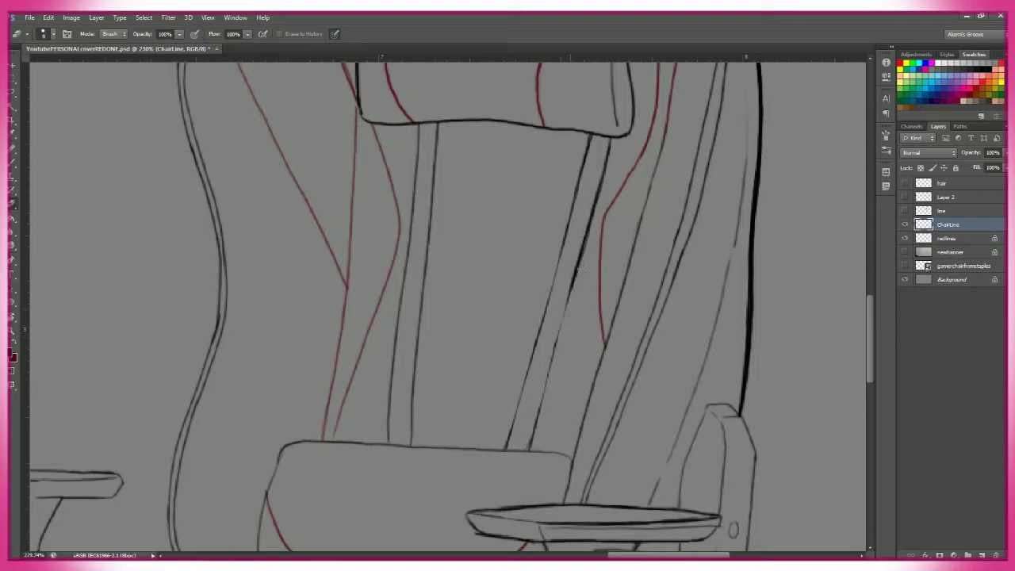
drag(611, 146, 574, 274)
key(b)
- Zoom in on the backrest and add a short dark stroke across its panel
key(e)
scroll(648, 426, up, 3)
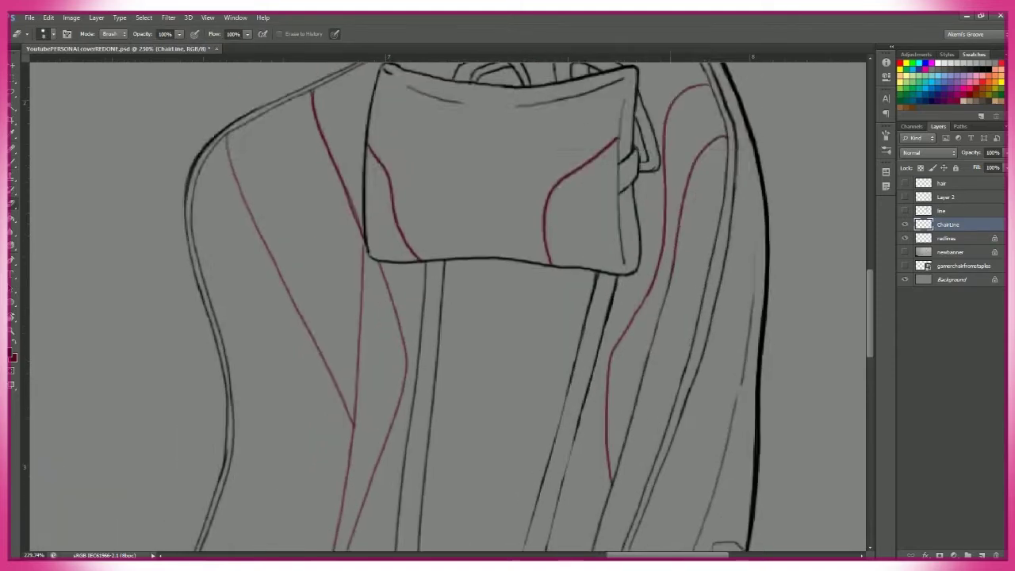
drag(648, 426, 624, 188)
ctrl+alt+click(753, 320)
ctrl+click(571, 234)
ctrl+click(571, 233)
key(b)
drag(476, 256, 611, 162)
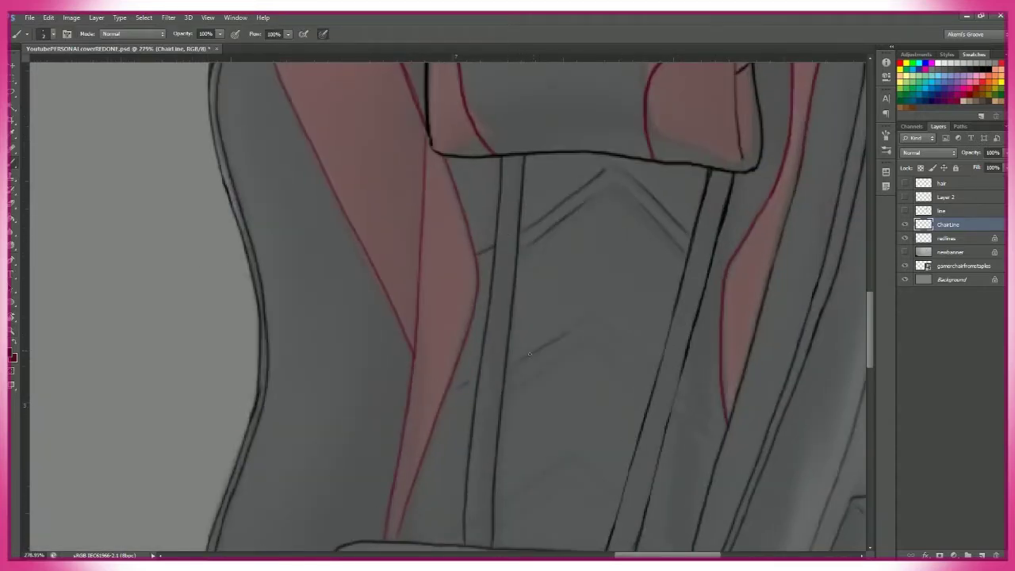
scroll(397, 345, down, 2)
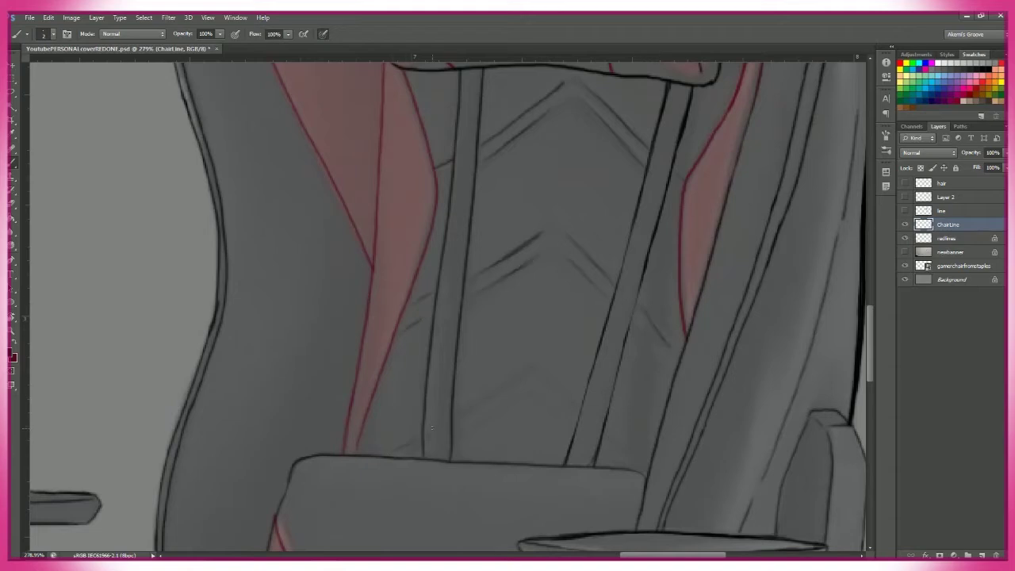
scroll(543, 396, down, 5)
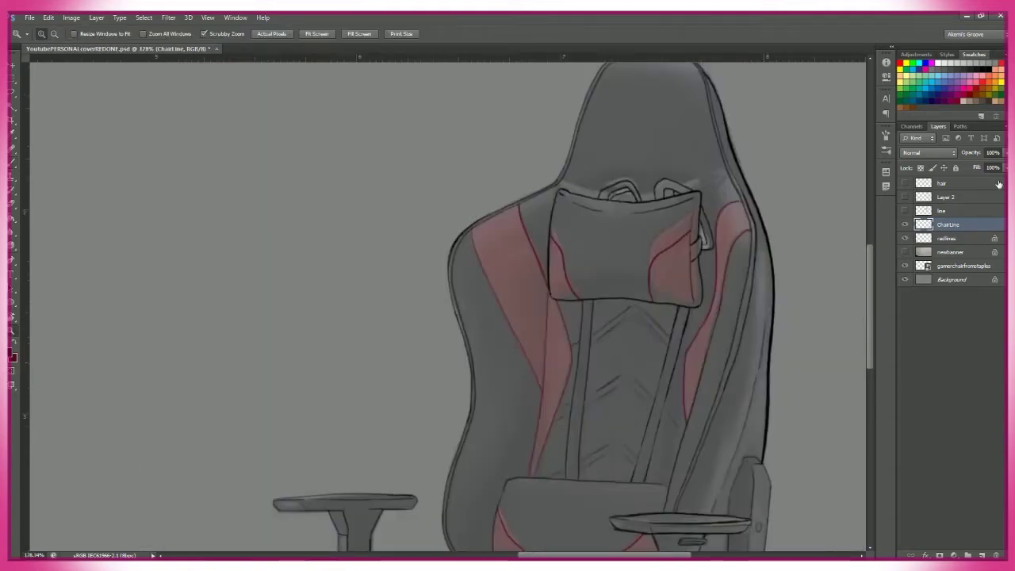
scroll(359, 264, up, 6)
scroll(359, 264, right, 5)
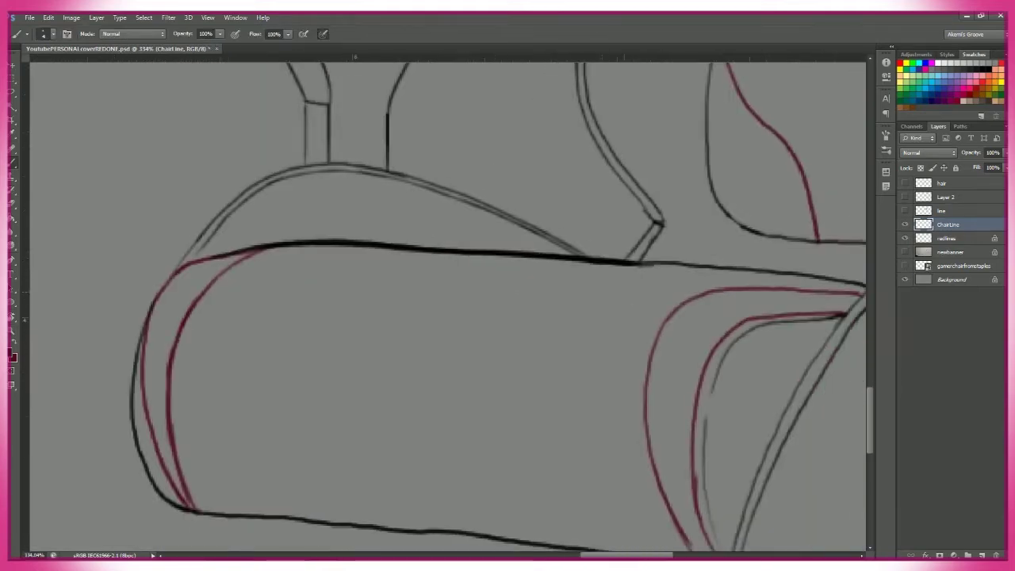
key(z)
scroll(709, 318, down, 5)
scroll(733, 392, up, 4)
scroll(733, 392, down, 5)
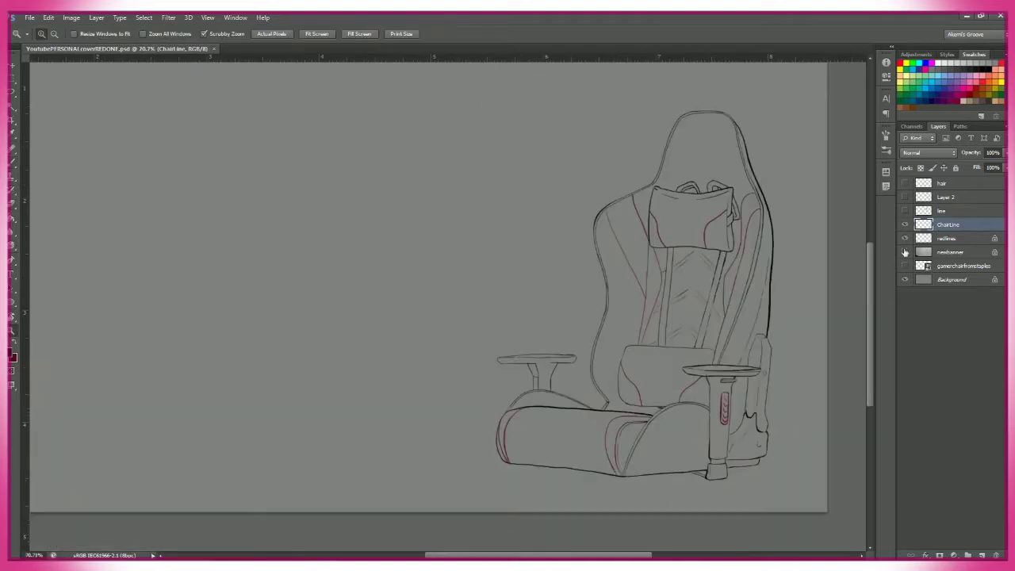
- Show the newbanner sketch and merge the redlines layer into ChairLine
click(905, 252)
shift+click(974, 239)
key(ctrl+e)
- Move the chair left and down under the girl and tilt it slightly with Free Transform
key(v)
drag(698, 417, 691, 547)
key(ctrl+t)
drag(726, 396, 723, 419)
drag(722, 517, 587, 499)
click(531, 33)
- Show the hair and girl line art layers, hide the chair line art, and target the line layer
drag(905, 183, 906, 210)
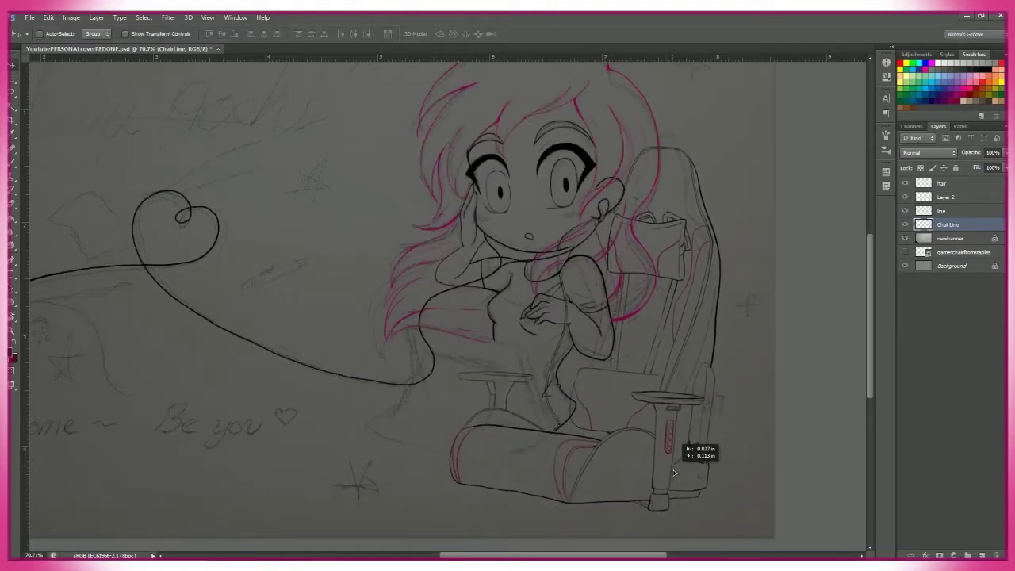
key(z)
scroll(707, 499, down, 3)
drag(703, 381, 907, 227)
click(905, 224)
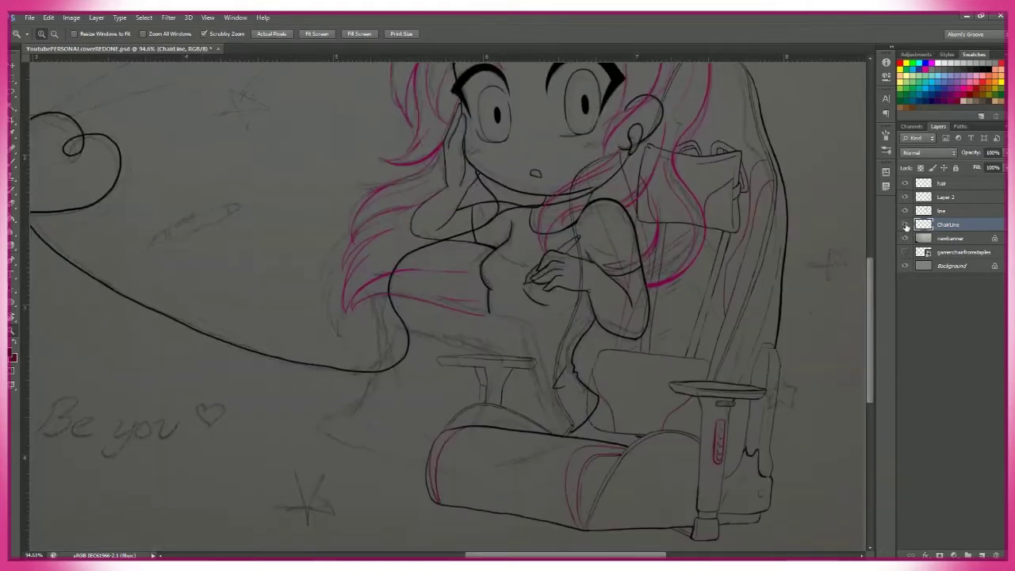
click(920, 210)
scroll(411, 417, up, 2)
- Toggle the black line art to compare, hide the pink hair strokes, and frame the tablet sketch
click(905, 202)
scroll(476, 317, down, 3)
click(905, 201)
click(906, 202)
scroll(639, 266, up, 3)
click(905, 184)
drag(640, 267, 599, 263)
key(b)
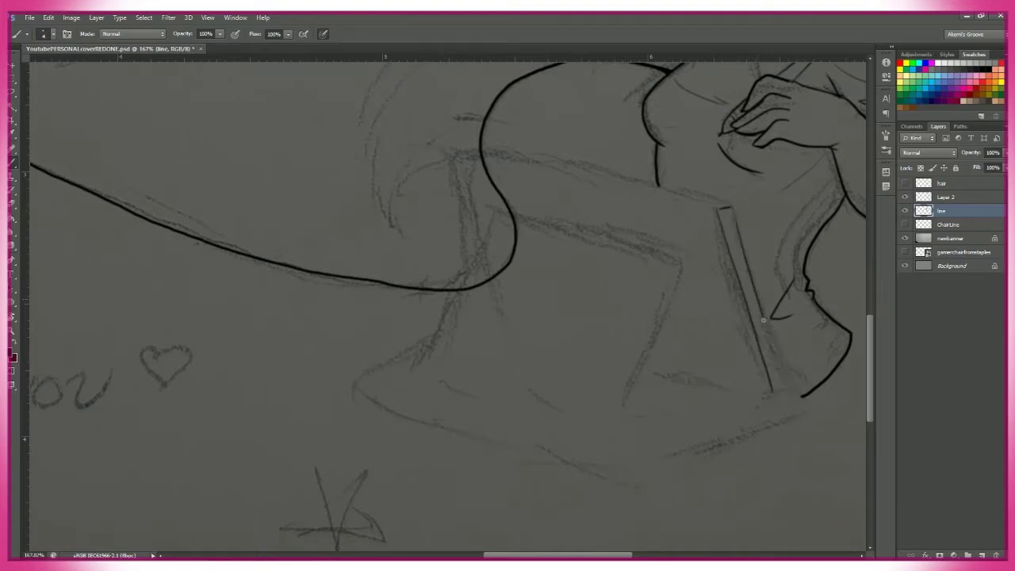
- Ink straight black lines for the tablet's edge to the corner and up its side
scroll(798, 368, up, 2)
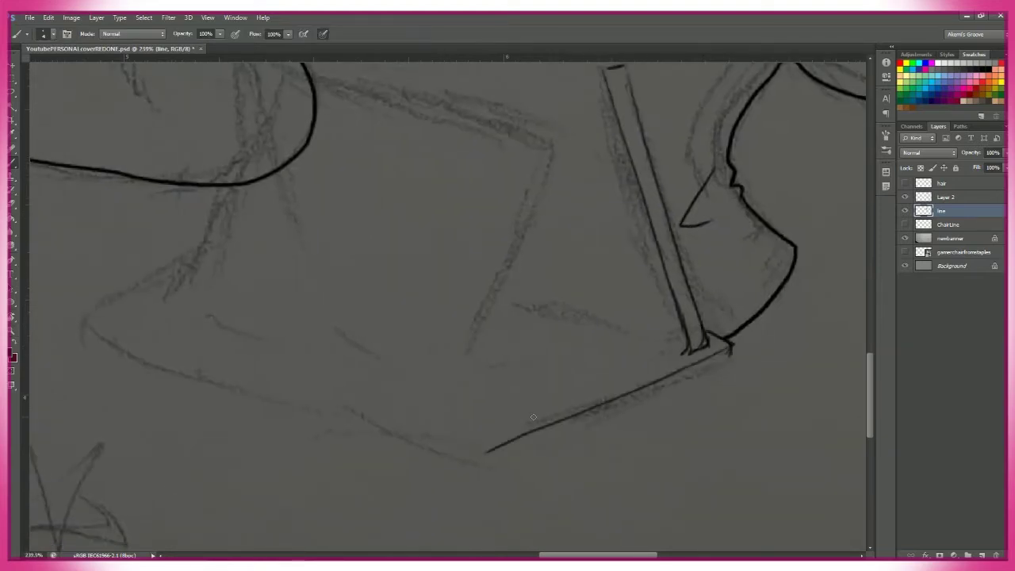
scroll(716, 363, down, 2)
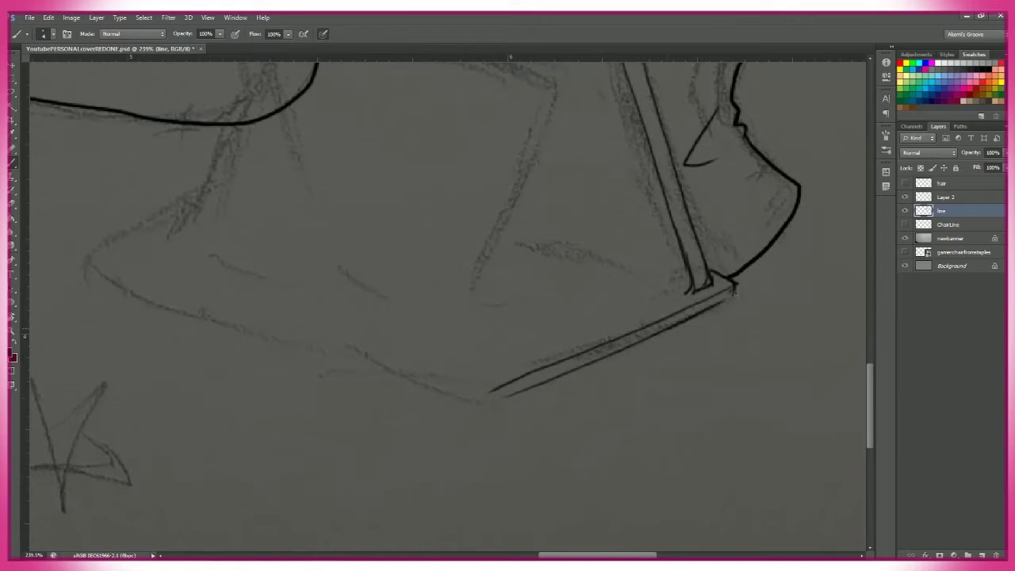
key(e)
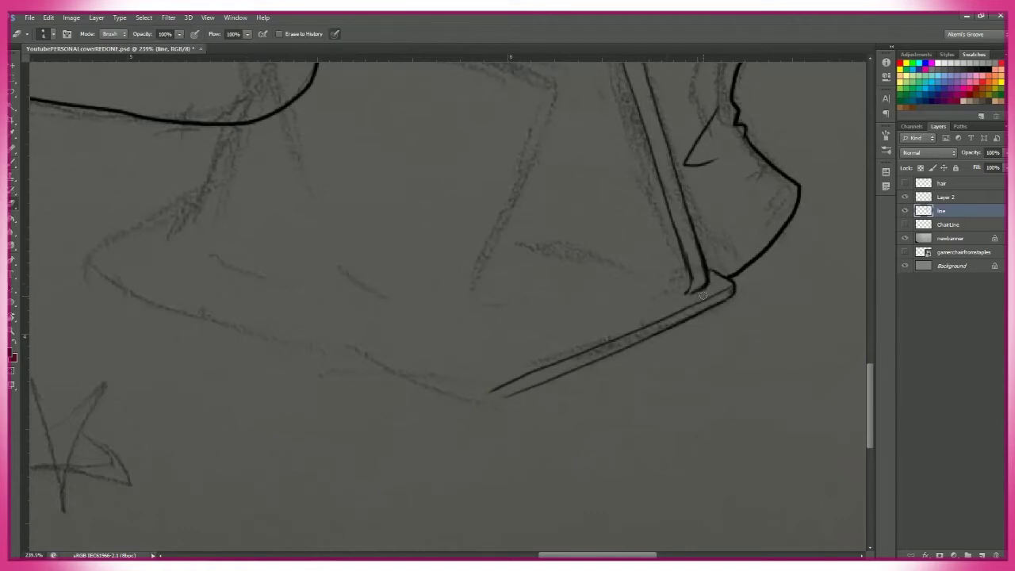
key(b)
shift+click(686, 289)
scroll(666, 290, up, 5)
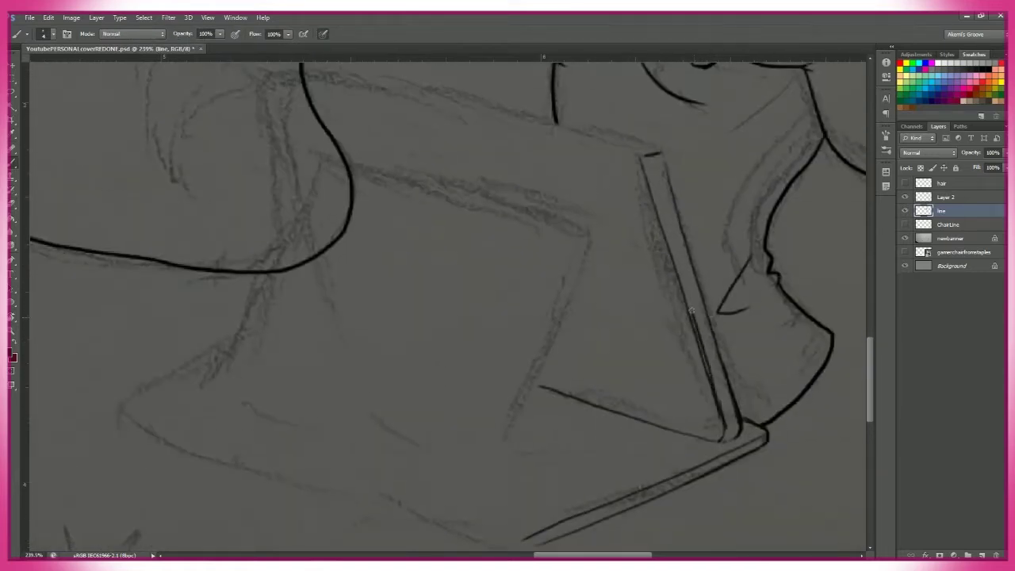
key(e)
key(b)
shift+click(687, 401)
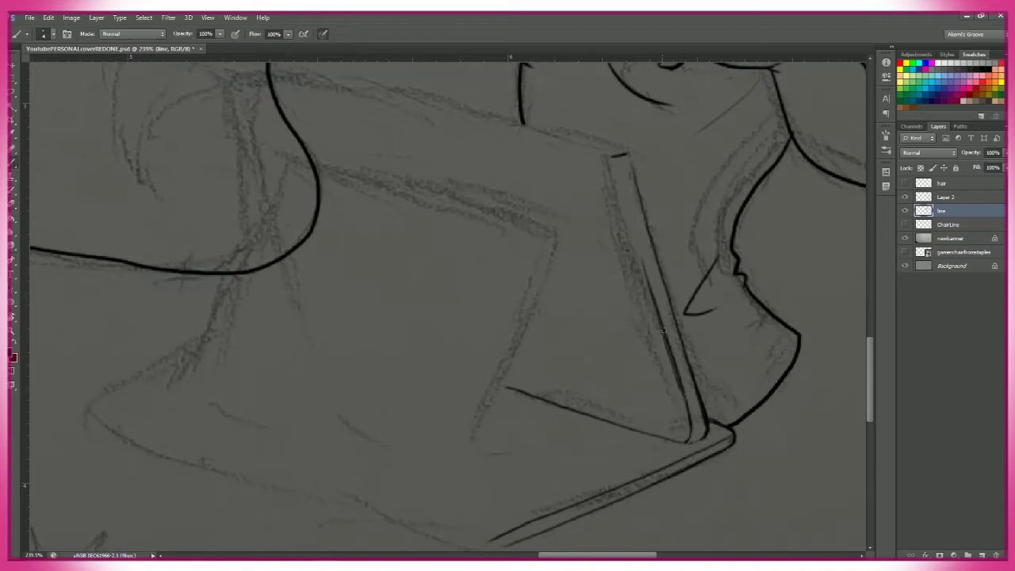
- Add straight lines from the lower curve to the tablet corners, trimming a short overshoot
scroll(652, 230, up, 1)
scroll(586, 197, right, 2)
key(e)
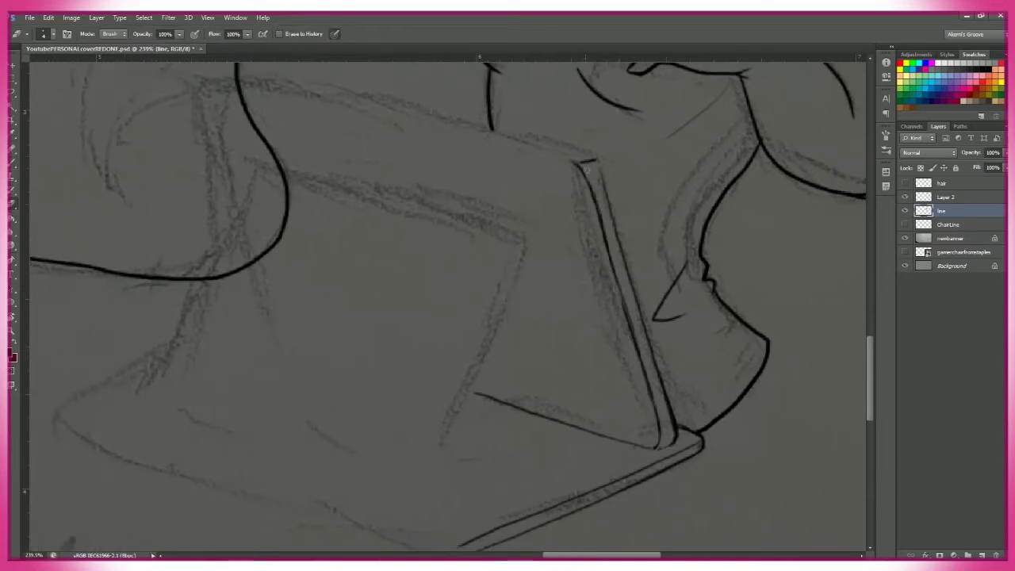
key(b)
scroll(660, 248, up, 1)
scroll(626, 214, right, 1)
shift+click(589, 181)
scroll(201, 96, up, 2)
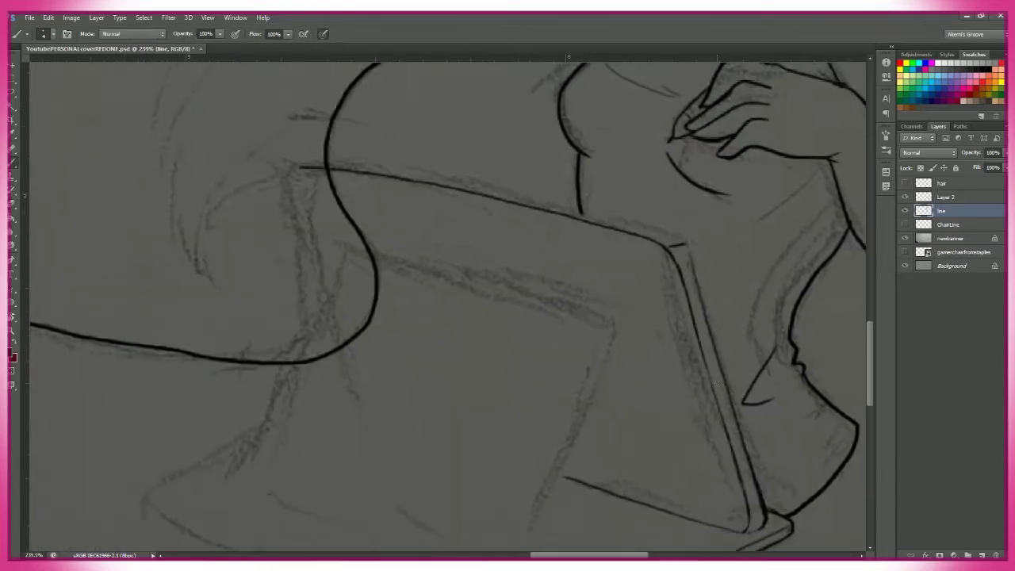
click(394, 408)
shift+click(647, 181)
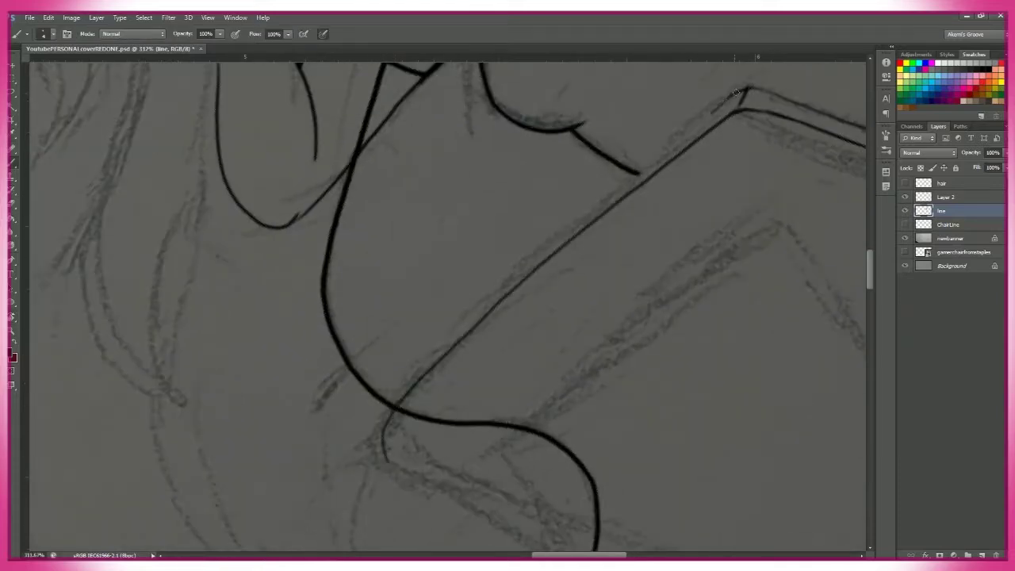
key(e)
drag(740, 90, 774, 92)
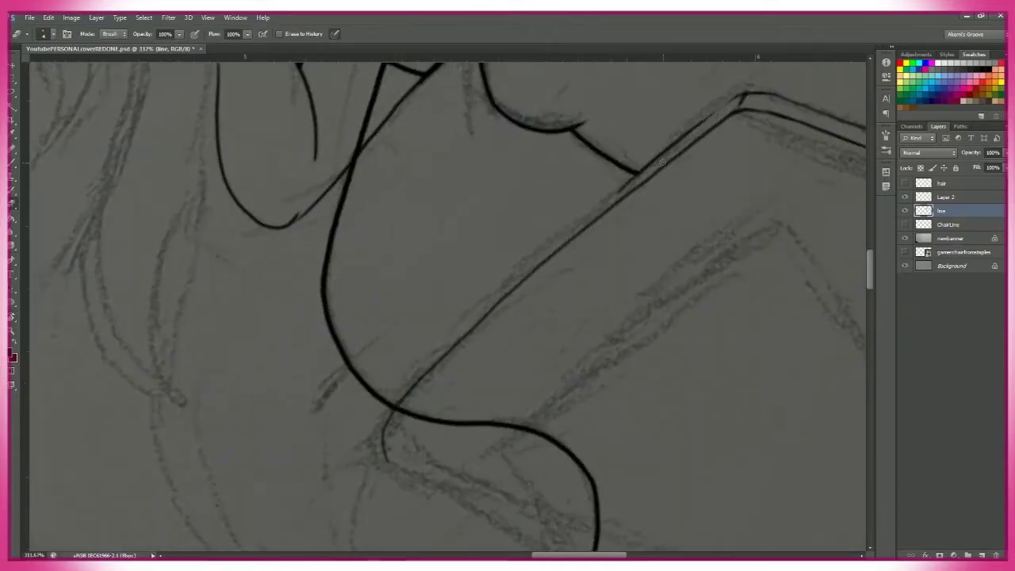
key(b)
- Rotate the canvas and ink the tablet edge up to its corner, redrawing the stroke once
scroll(663, 162, down, 1)
scroll(662, 162, left, 1)
scroll(540, 273, down, 2)
scroll(523, 278, up, 1)
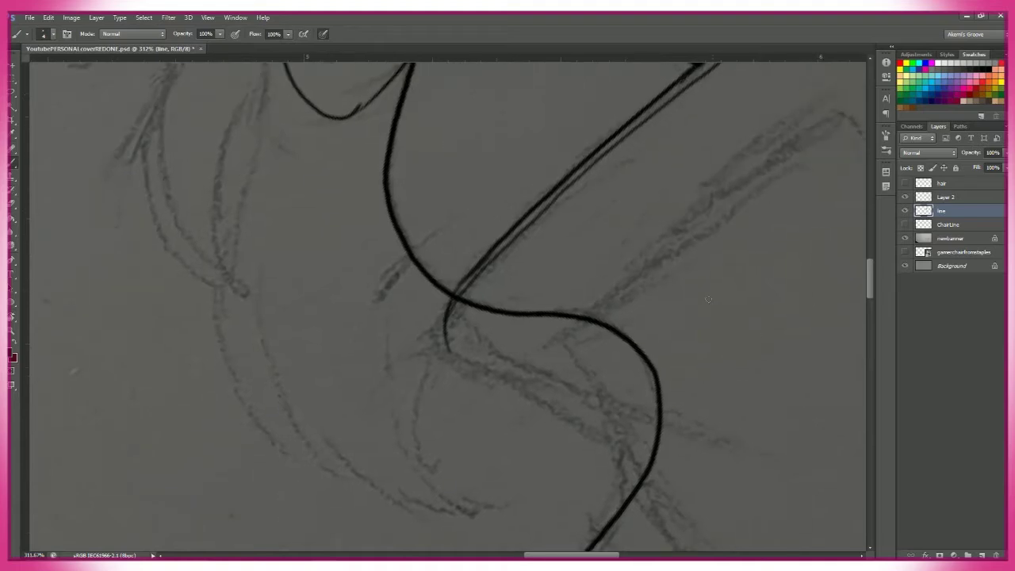
key(r)
drag(523, 278, 447, 306)
scroll(508, 206, up, 1)
scroll(691, 243, down, 2)
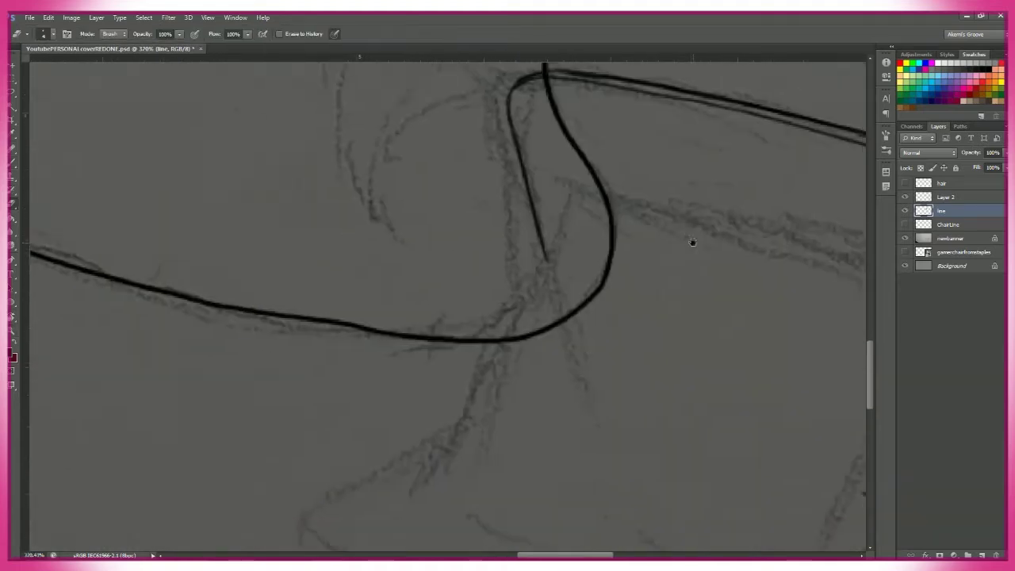
scroll(715, 242, down, 4)
scroll(714, 242, down, 2)
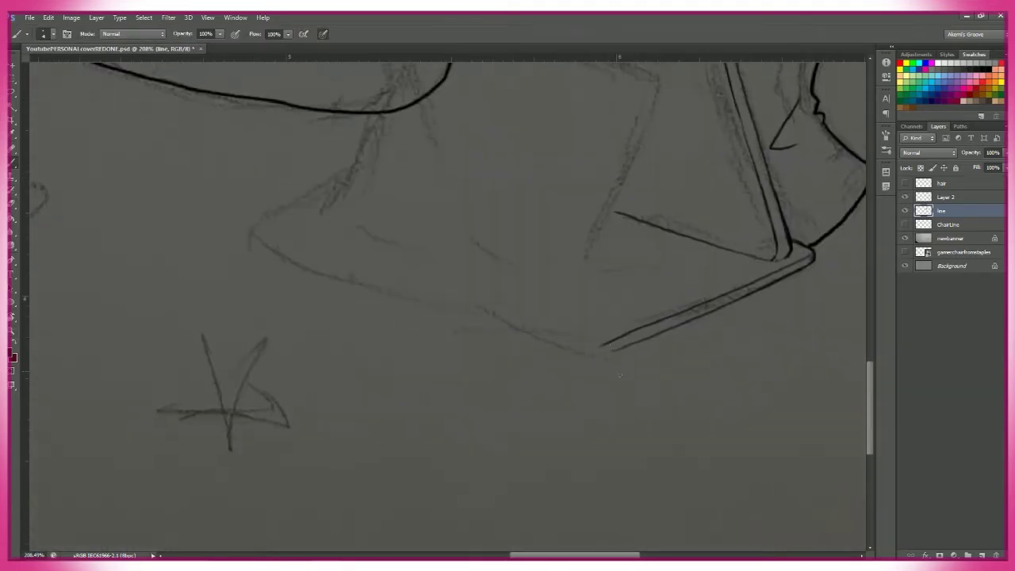
scroll(821, 197, up, 2)
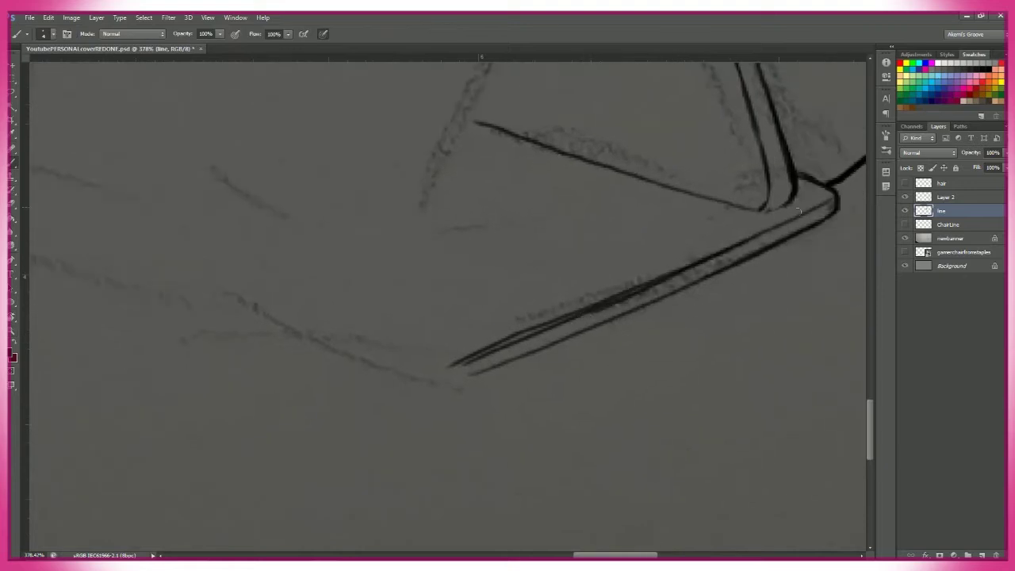
scroll(632, 405, down, 3)
drag(632, 405, 324, 415)
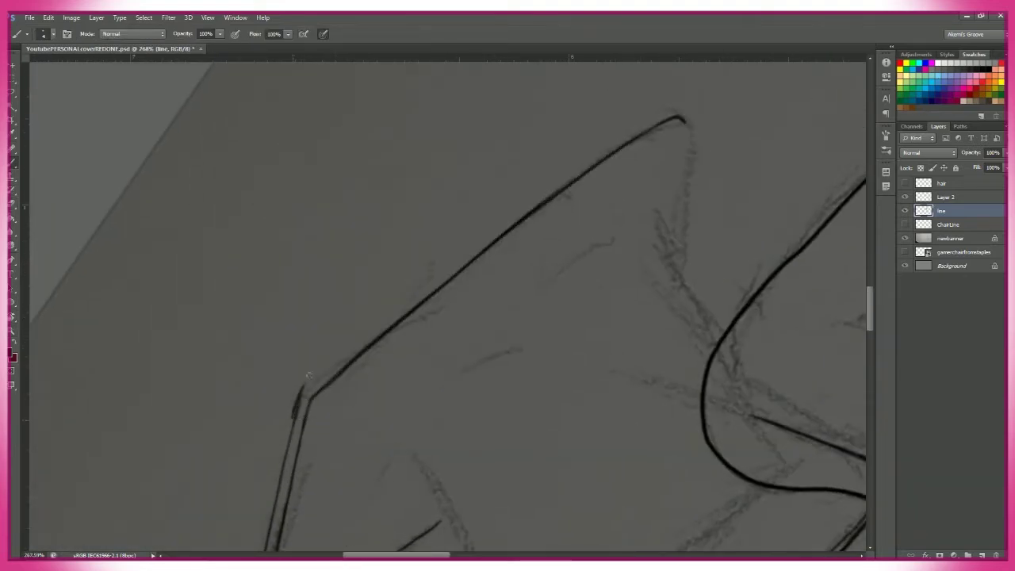
drag(294, 426, 333, 365)
drag(333, 365, 345, 325)
key(ctrl+z)
drag(306, 384, 353, 315)
- Erase the extra stroke at the corner and extend the tablet's top edge down-right
drag(669, 111, 363, 211)
scroll(380, 286, up, 2)
mouse_move(381, 301)
mouse_down()
mouse_move(414, 318)
mouse_move(403, 300)
mouse_up()
scroll(587, 258, down, 4)
scroll(496, 254, up, 3)
key(e)
key(b)
drag(423, 304, 320, 358)
mouse_move(508, 118)
mouse_down()
mouse_move(409, 307)
mouse_move(331, 355)
mouse_up()
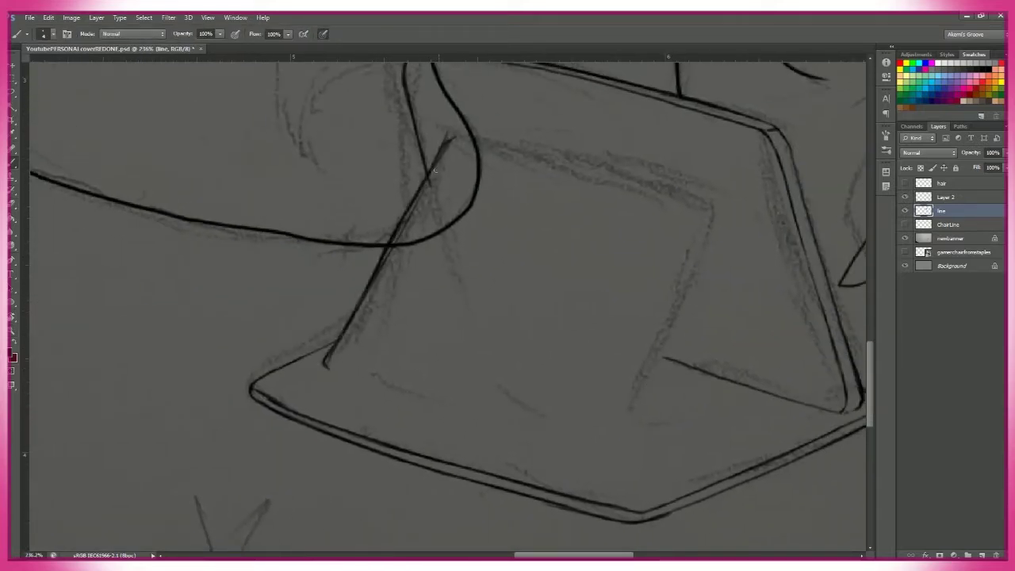
drag(600, 192, 715, 246)
- Rotate the view along the tablet and draw the screen's top edge
key(e)
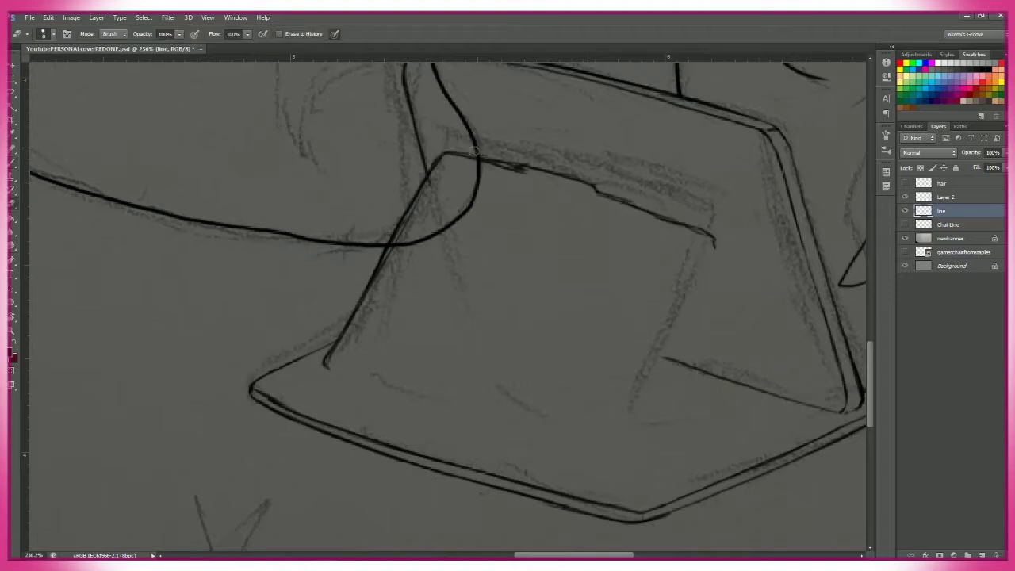
drag(694, 238, 614, 223)
key(b)
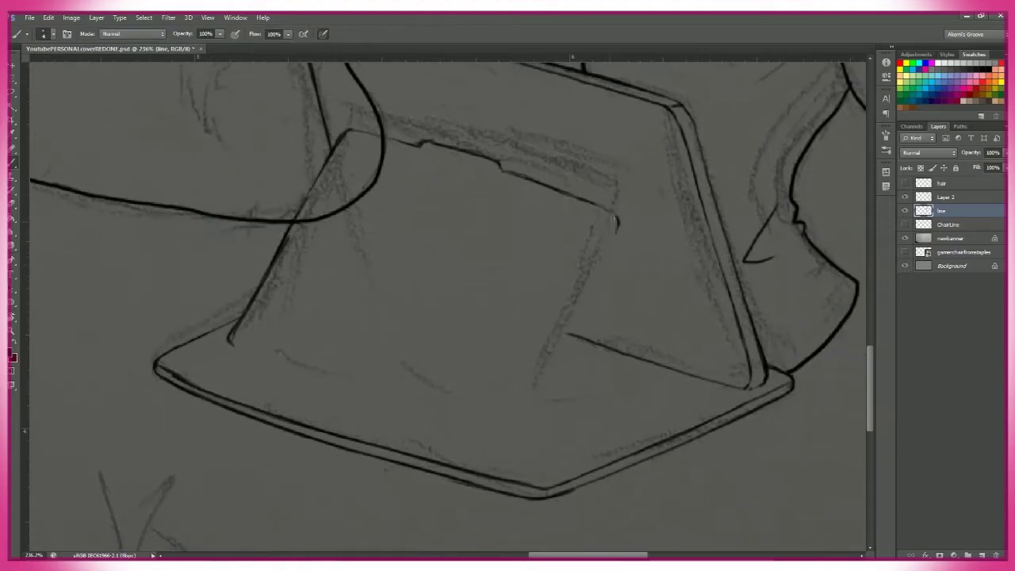
mouse_move(666, 353)
mouse_down()
mouse_move(690, 289)
mouse_move(336, 379)
mouse_move(347, 360)
mouse_up()
key(e)
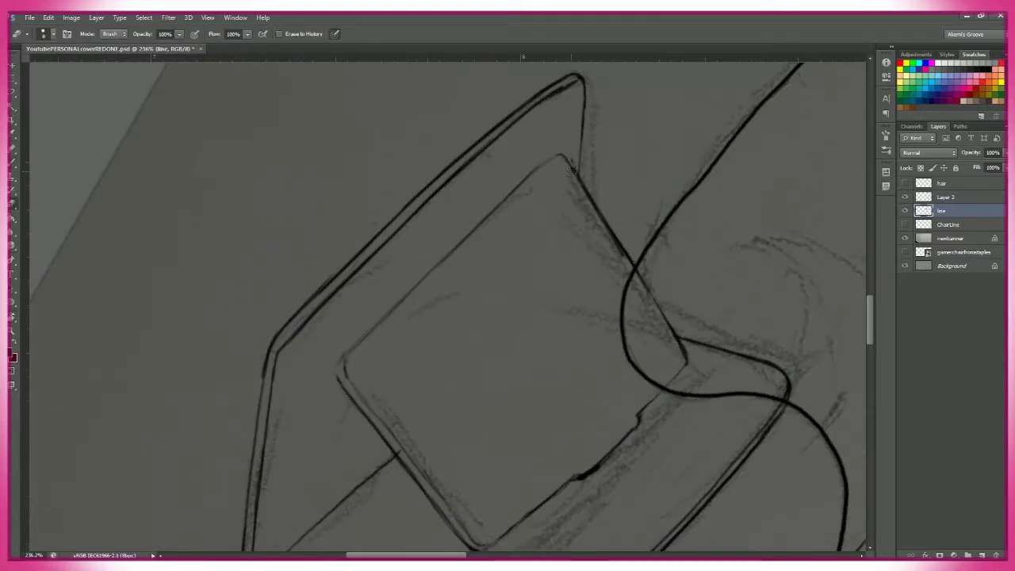
key(b)
key(r)
mouse_move(443, 260)
mouse_down()
mouse_move(487, 294)
mouse_move(389, 185)
mouse_move(494, 322)
mouse_move(618, 347)
mouse_move(258, 304)
mouse_up()
key(b)
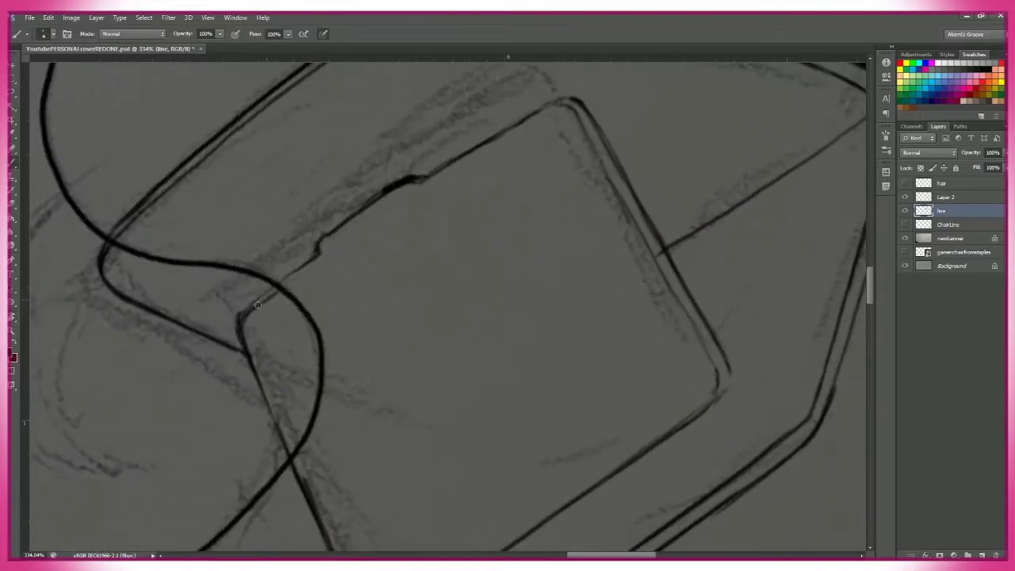
drag(423, 186, 539, 118)
key(e)
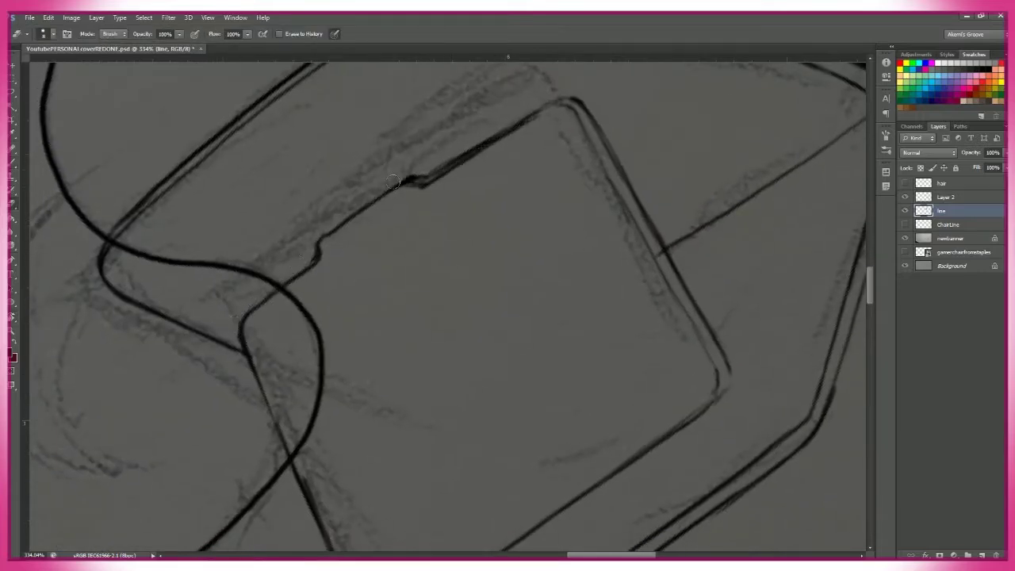
- Darken the screen's top edge and erase the excess part of that line
key(z)
scroll(668, 294, down, 5)
scroll(642, 320, up, 2)
scroll(754, 379, down, 2)
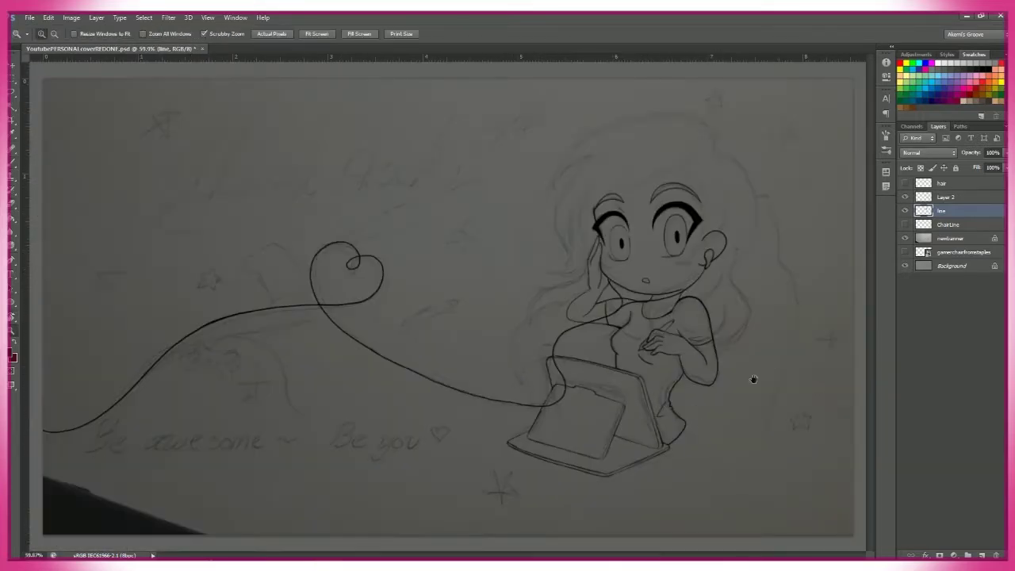
scroll(625, 445, up, 5)
key(b)
drag(544, 216, 611, 236)
key(e)
drag(428, 165, 354, 149)
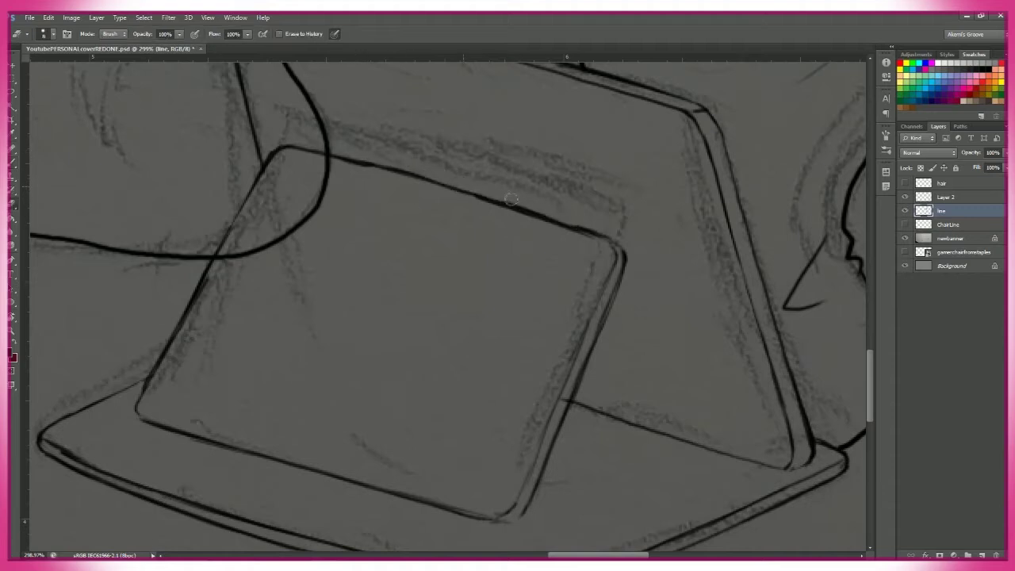
- Lasso the tablet screen and start a Free Transform in Warp mode
scroll(732, 410, down, 5)
scroll(732, 411, up, 4)
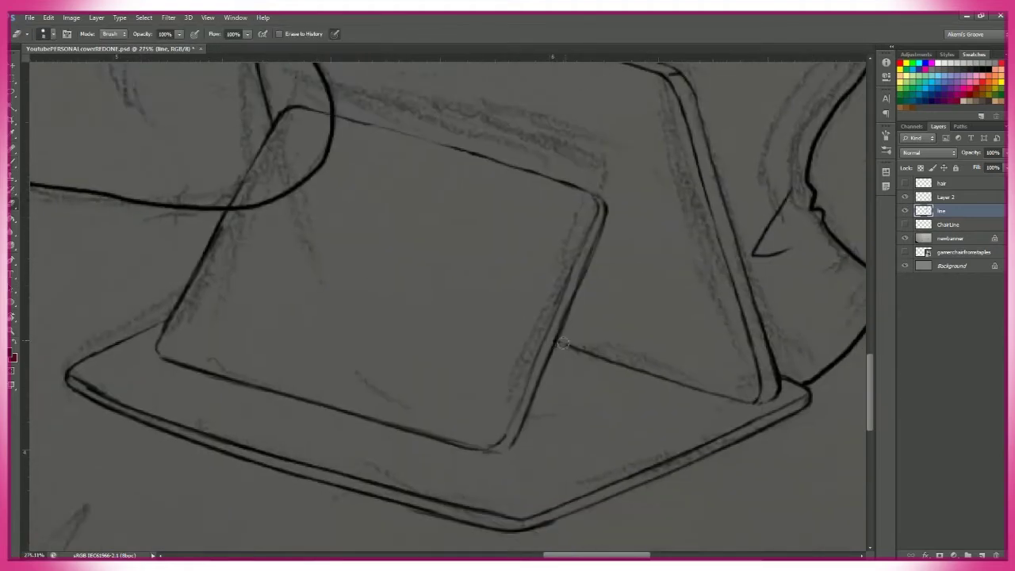
scroll(738, 426, down, 3)
key(l)
mouse_move(611, 414)
mouse_down()
mouse_move(533, 403)
mouse_move(555, 408)
mouse_up()
scroll(556, 409, up, 2)
key(ctrl+t)
click(500, 33)
- Bend the screen's right side with the warp and commit the transform
mouse_move(635, 408)
mouse_down()
mouse_move(643, 333)
mouse_move(585, 430)
mouse_up()
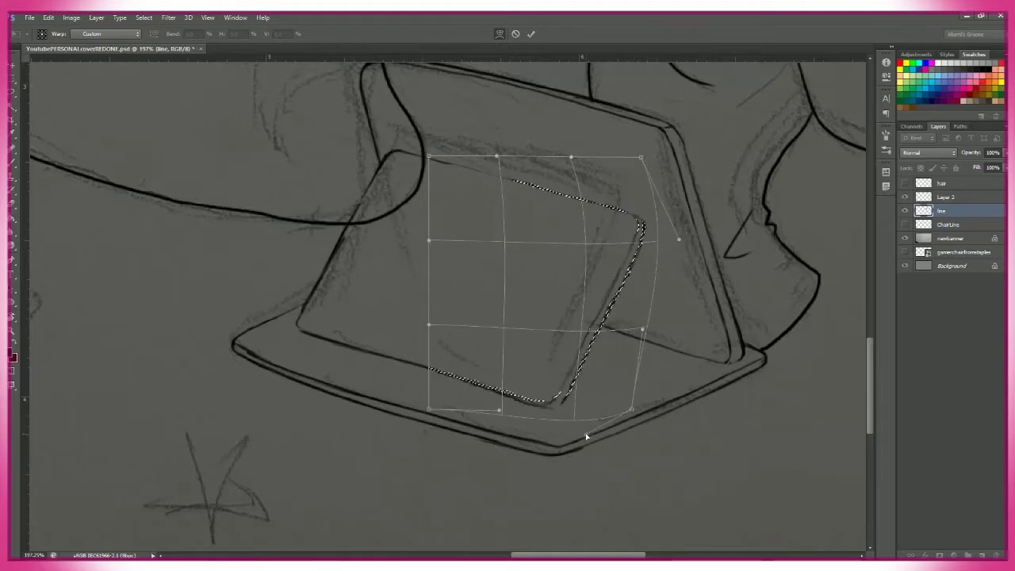
key(Return)
key(z)
scroll(698, 465, down, 4)
scroll(583, 290, up, 5)
- Ink the tablet's left edge, erase its overshoot, and rotate the view to match
key(b)
drag(398, 366, 380, 458)
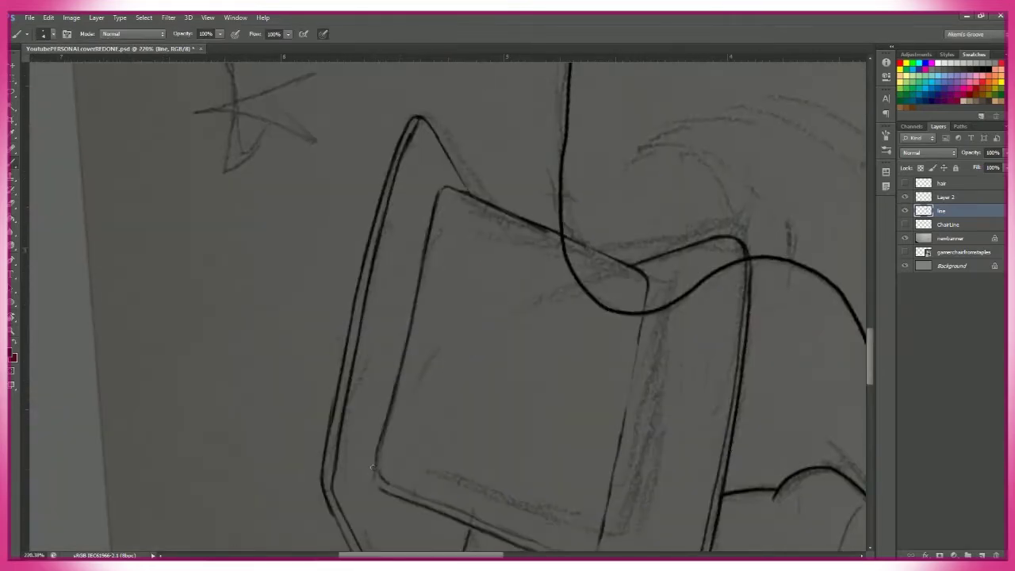
key(e)
drag(397, 421, 441, 218)
key(r)
drag(491, 432, 469, 208)
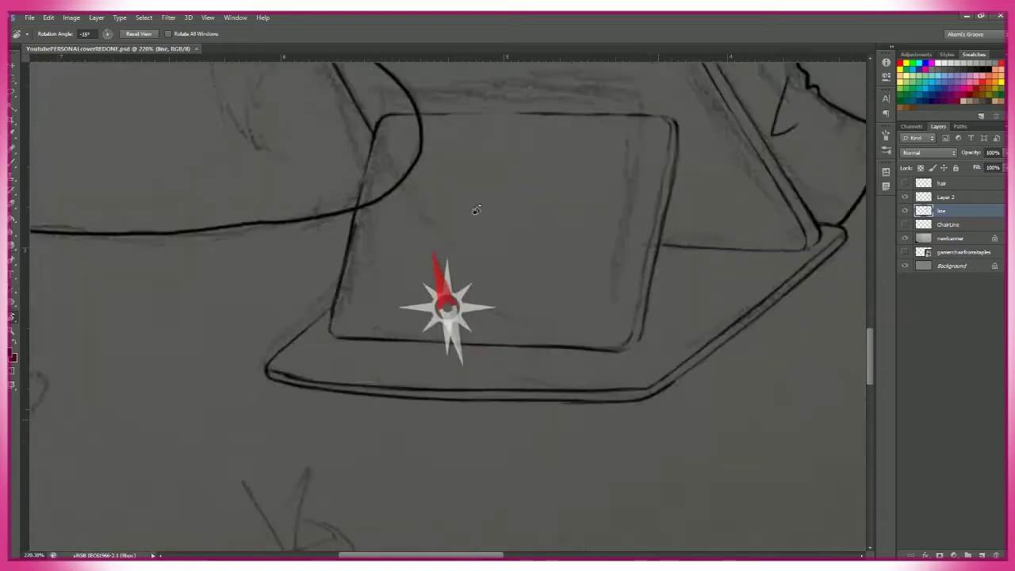
scroll(478, 154, up, 3)
- Ink a short stroke along the tablet's top edge and frame the whole tablet
key(b)
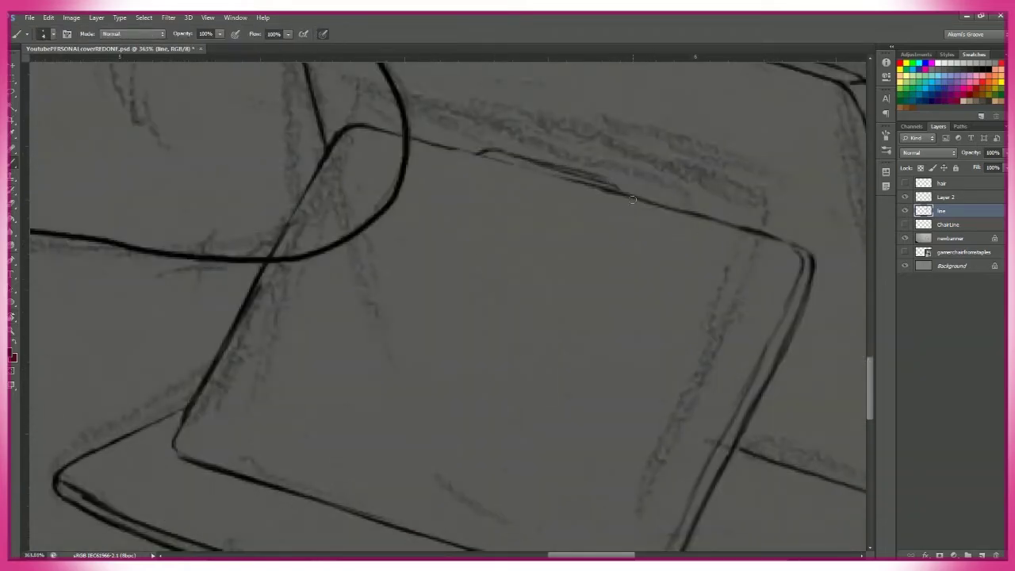
drag(628, 200, 516, 157)
key(e)
drag(605, 184, 554, 204)
key(b)
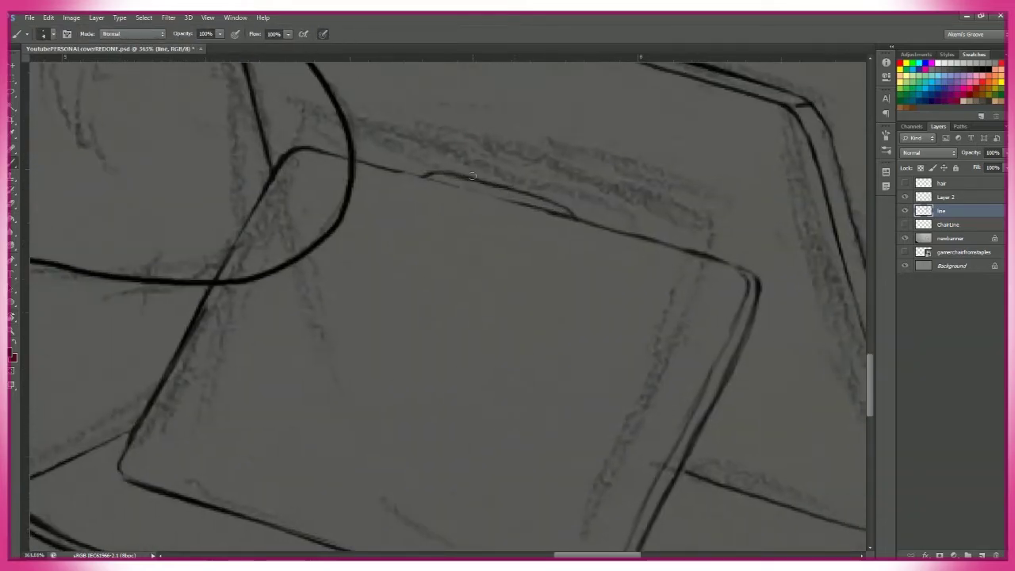
scroll(441, 168, down, 5)
scroll(566, 373, up, 2)
drag(717, 377, 467, 365)
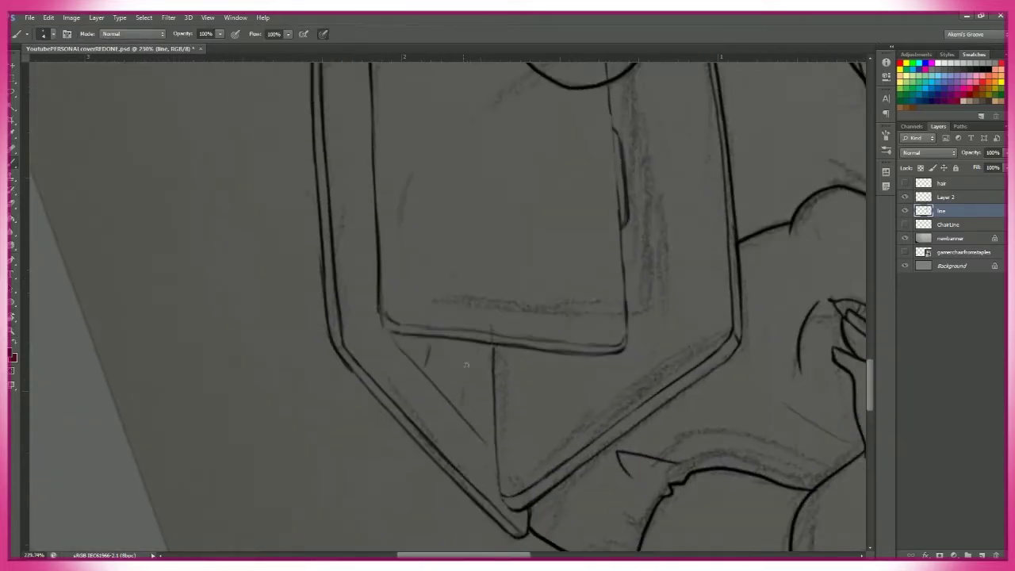
scroll(670, 446, down, 6)
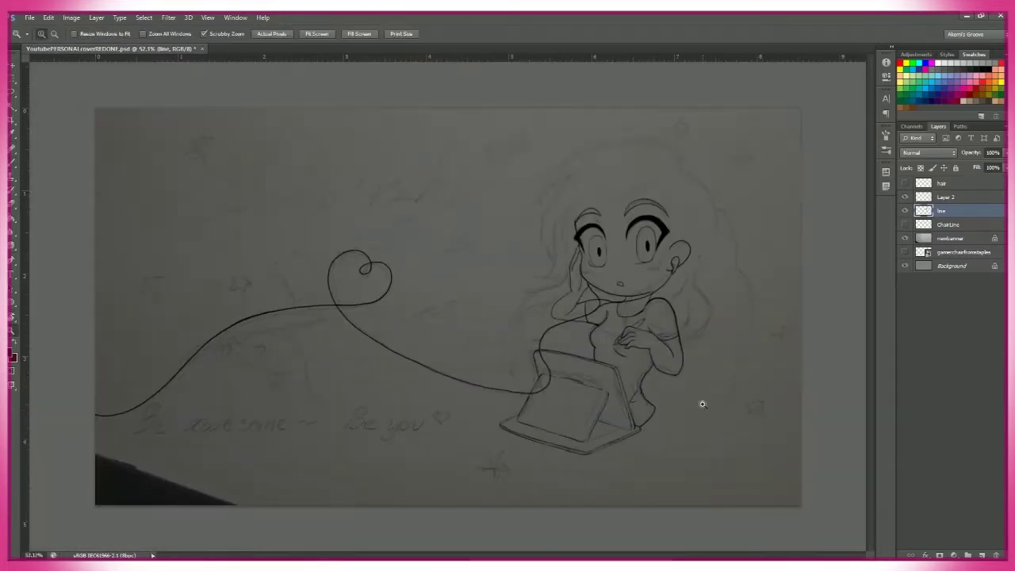
scroll(703, 404, up, 5)
- Erase the pink hair stroke crossing over the tablet
key(e)
scroll(673, 453, down, 5)
scroll(673, 453, up, 5)
scroll(674, 453, down, 5)
scroll(696, 441, up, 1)
scroll(697, 442, up, 5)
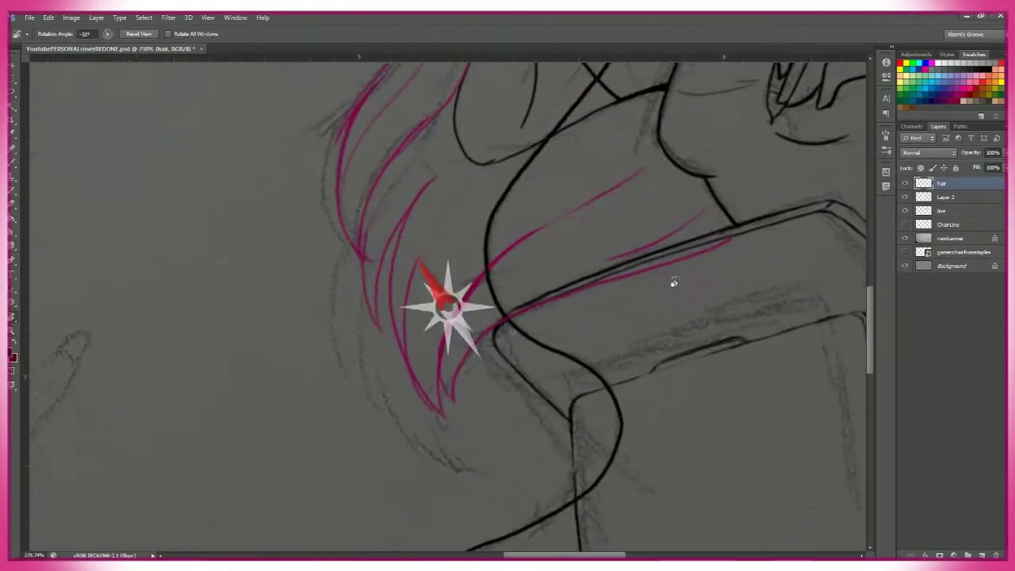
key(e)
scroll(622, 445, down, 4)
scroll(754, 424, up, 5)
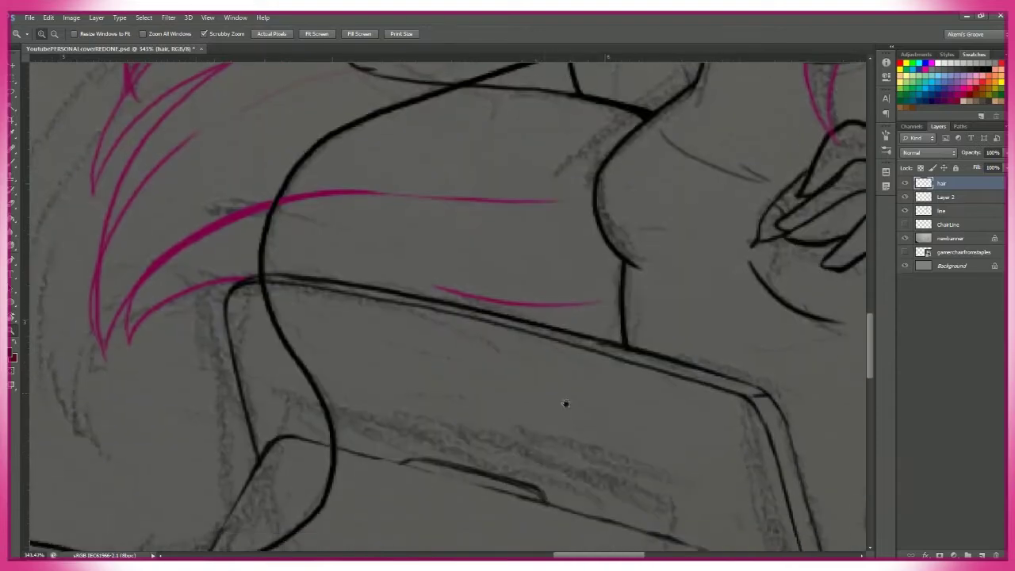
key(b)
scroll(395, 276, down, 3)
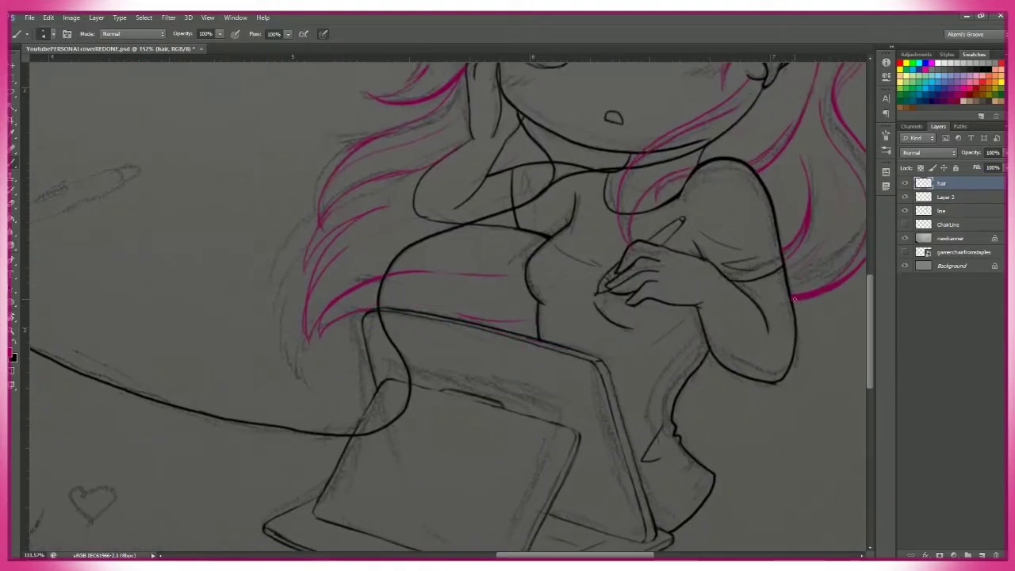
scroll(752, 359, up, 2)
key(e)
mouse_move(714, 262)
mouse_down()
mouse_move(658, 290)
mouse_move(325, 341)
mouse_up()
scroll(406, 337, up, 3)
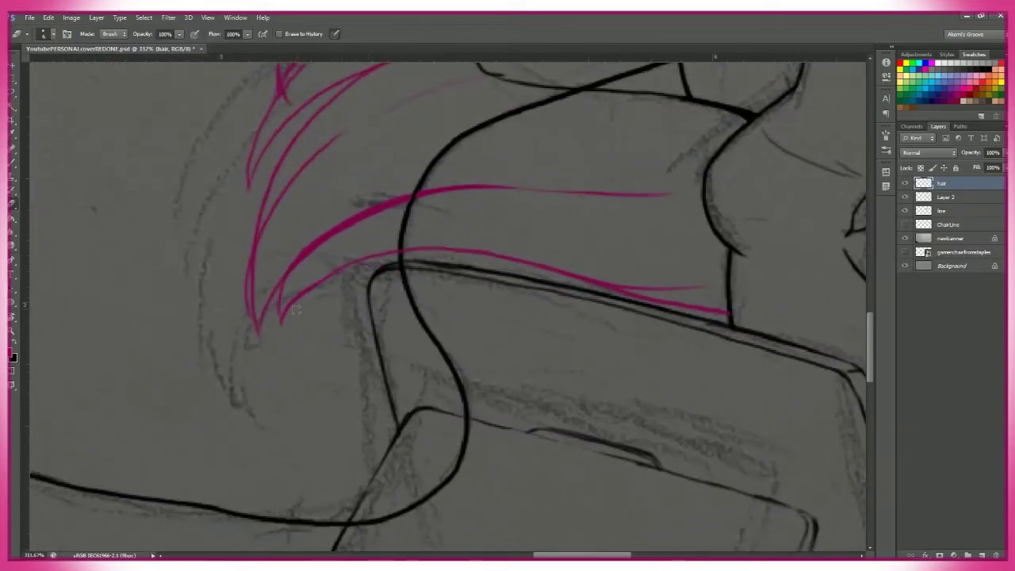
- Erase the thin pink stroke tail over the chair and zoom out to the whole character
key(b)
key(e)
drag(703, 298, 403, 279)
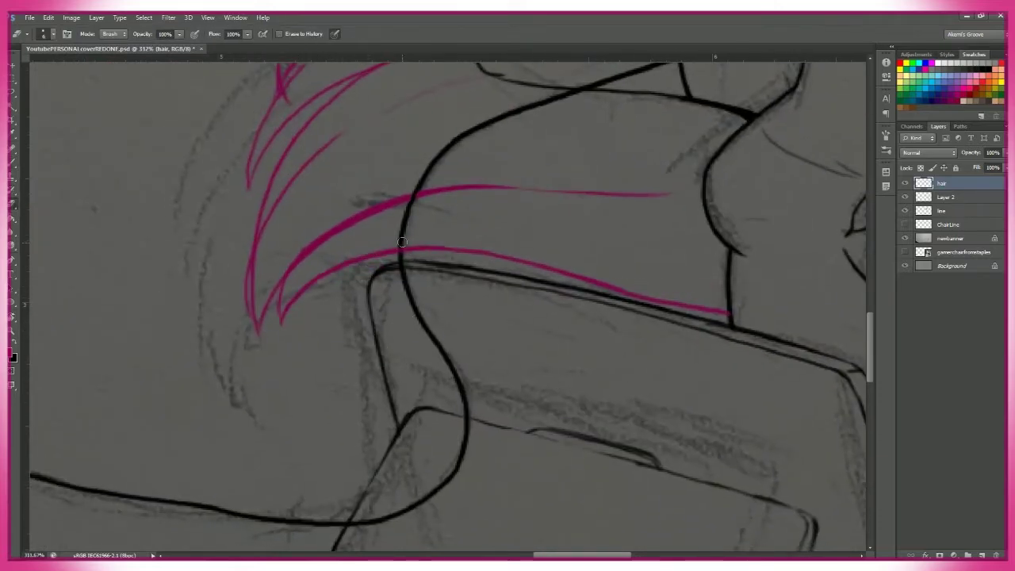
key(z)
mouse_move(464, 332)
mouse_down()
mouse_move(349, 331)
mouse_move(365, 332)
mouse_up()
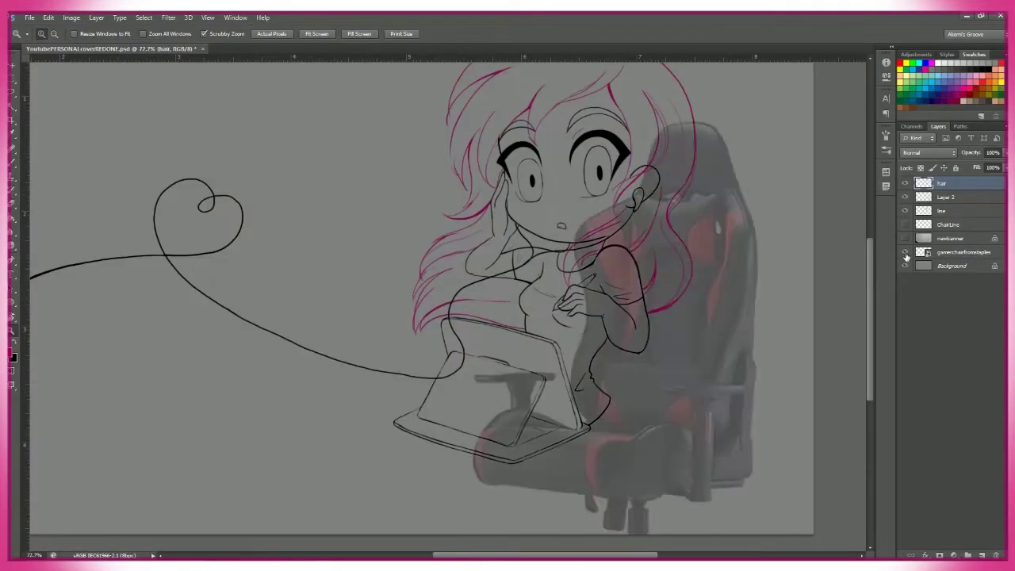
- Make Layer 2 active, step through the layers, and zoom out to show the chair line art
click(944, 197)
key(e)
scroll(485, 300, up, 5)
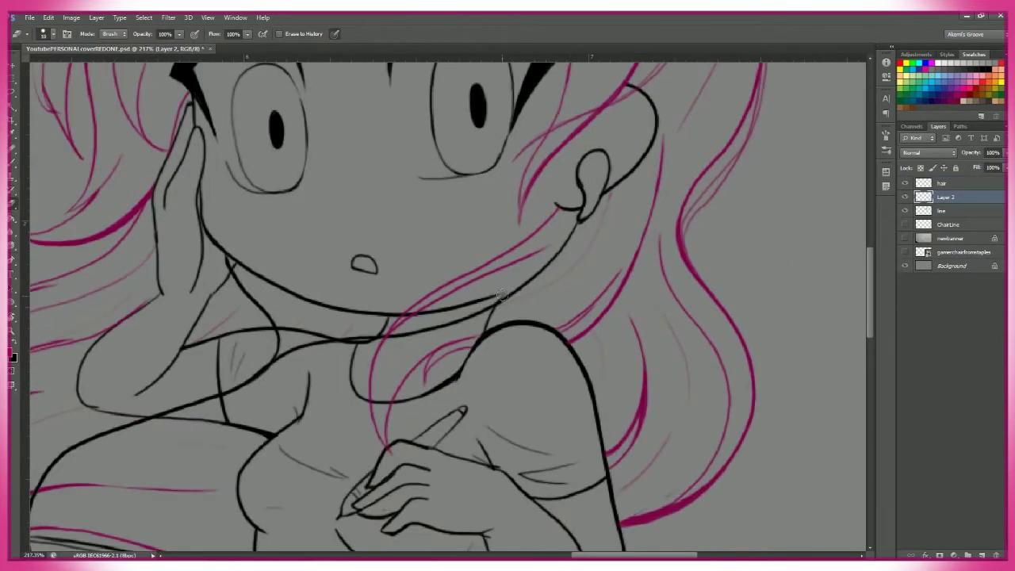
drag(447, 308, 504, 325)
key(alt+bracketright)
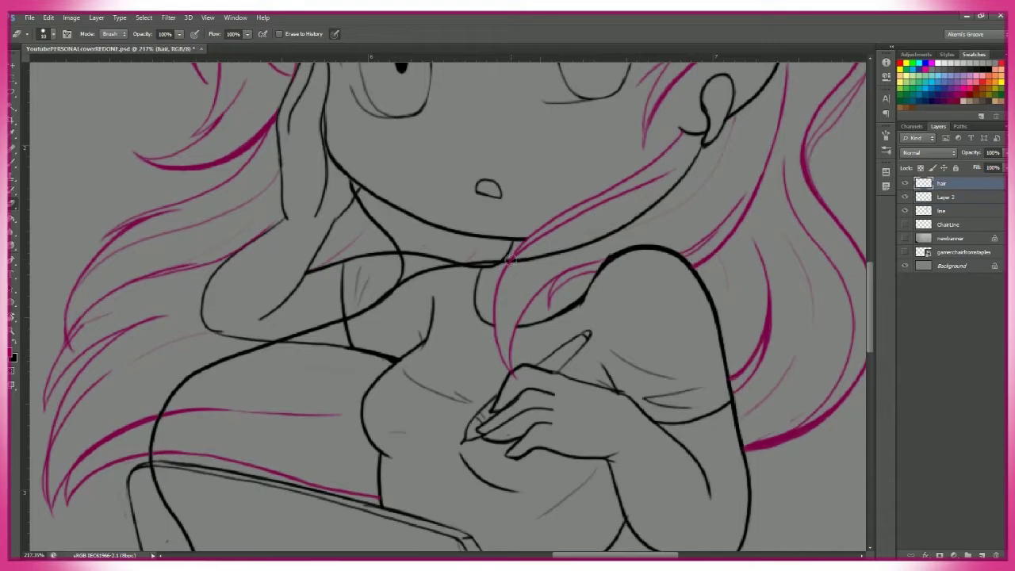
key(alt+bracketleft)
key(z)
scroll(639, 385, down, 5)
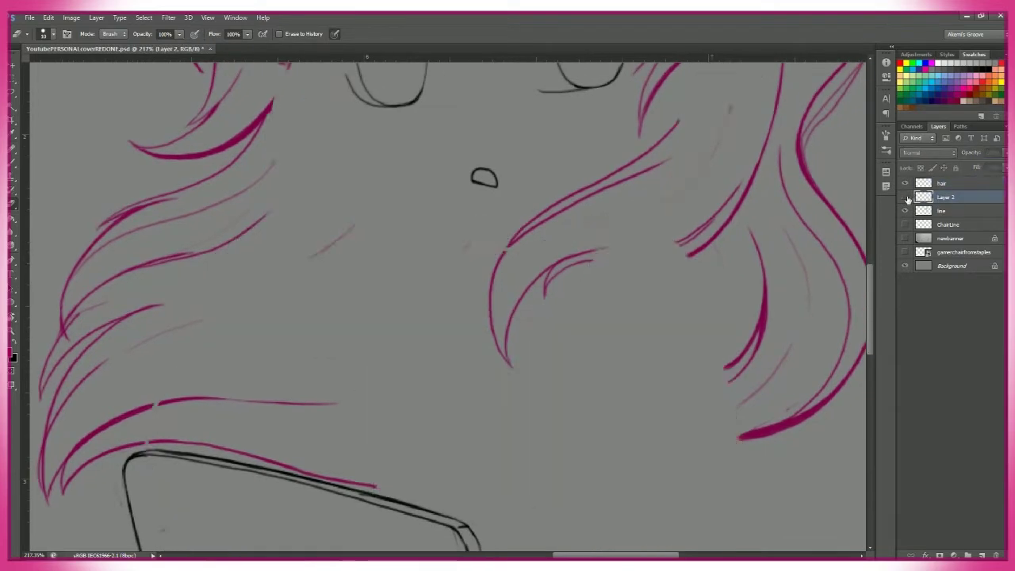
drag(639, 385, 576, 262)
scroll(576, 261, up, 2)
scroll(707, 433, down, 3)
key(alt+bracketleft)
key(alt+bracketleft)
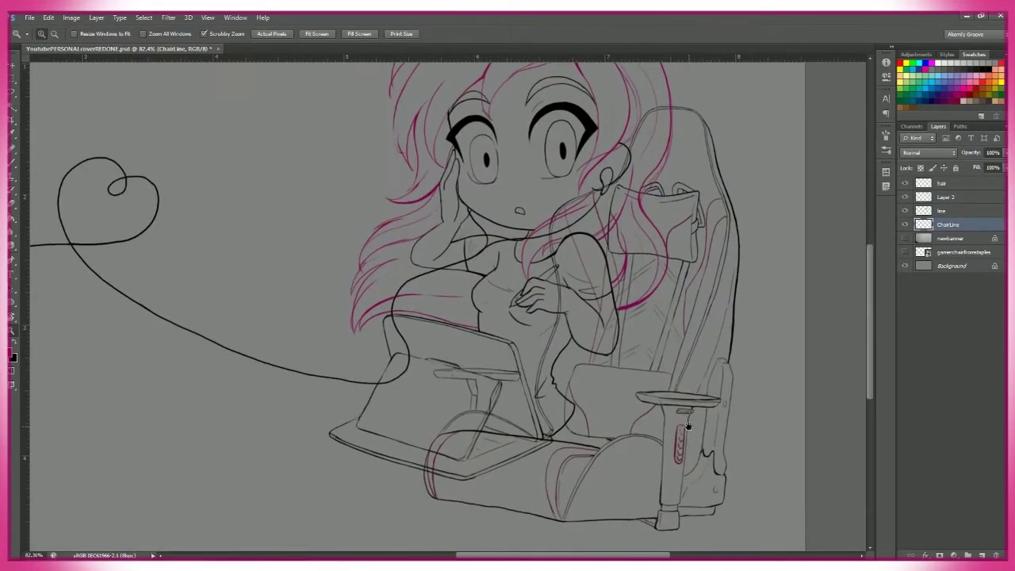
- Nudge the chair lines slightly to the left
drag(707, 432, 736, 418)
scroll(704, 479, down, 1)
key(v)
drag(750, 480, 737, 485)
- Select the hair, Layer 2 and line layers and move the girl and string lines down together
click(968, 211)
shift+click(945, 183)
drag(659, 349, 647, 401)
key(z)
scroll(651, 469, down, 4)
key(v)
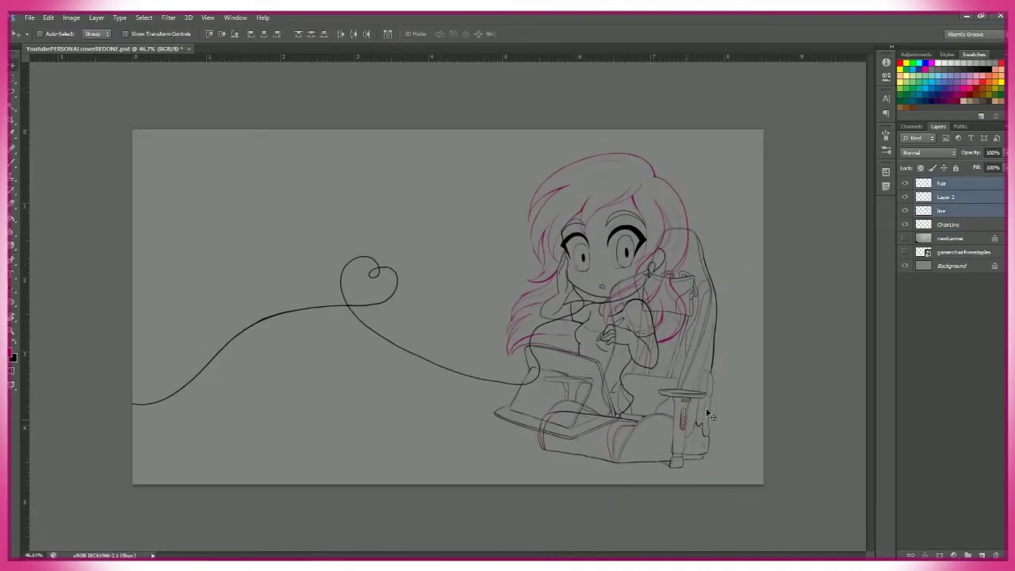
- Hide the chair lines, briefly preview the newbanner layer, and make ChairLine the active layer
click(905, 225)
click(942, 210)
click(905, 238)
click(905, 238)
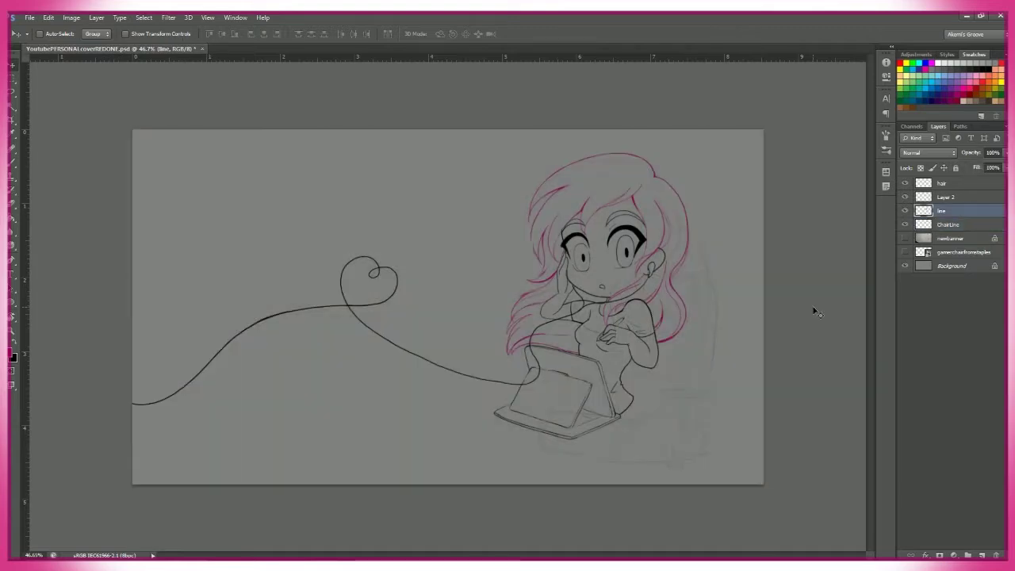
click(924, 224)
- Transform ChairLine, stretching the chair's bottom-right corner outward to fit under the girl
key(ctrl+t)
drag(718, 468, 738, 488)
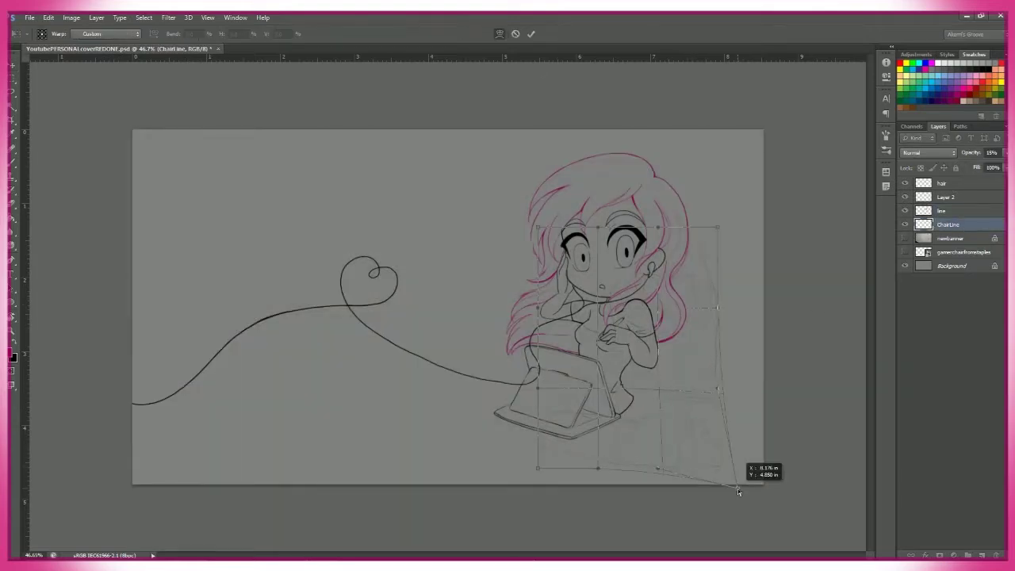
key(Return)
key(ctrl+t)
drag(714, 466, 734, 451)
key(Return)
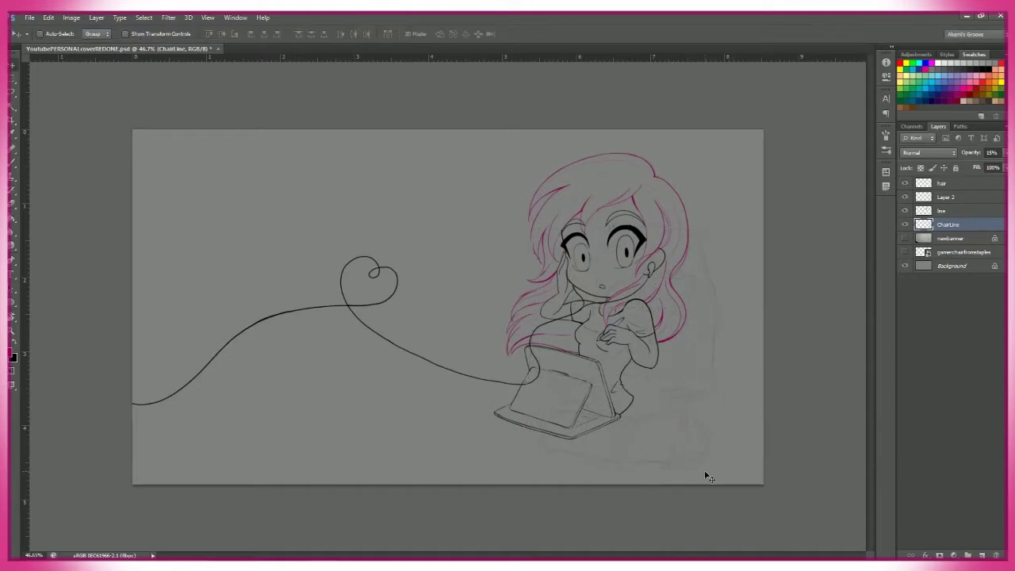
- Add a layer mask to ChairLine and switch to the Brush to paint on it
key(ctrl+m)
key(b)
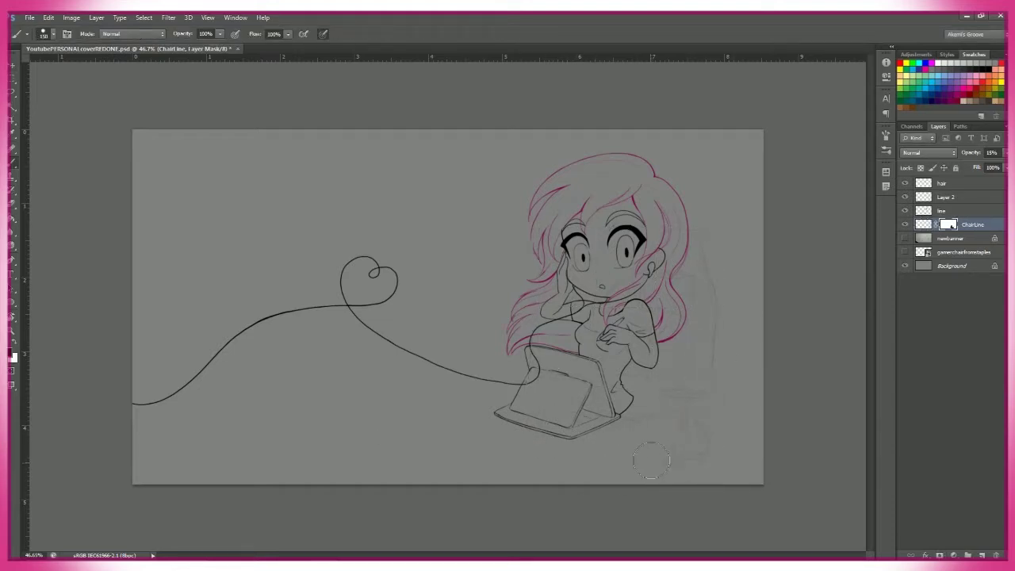
key(z)
drag(703, 442, 587, 436)
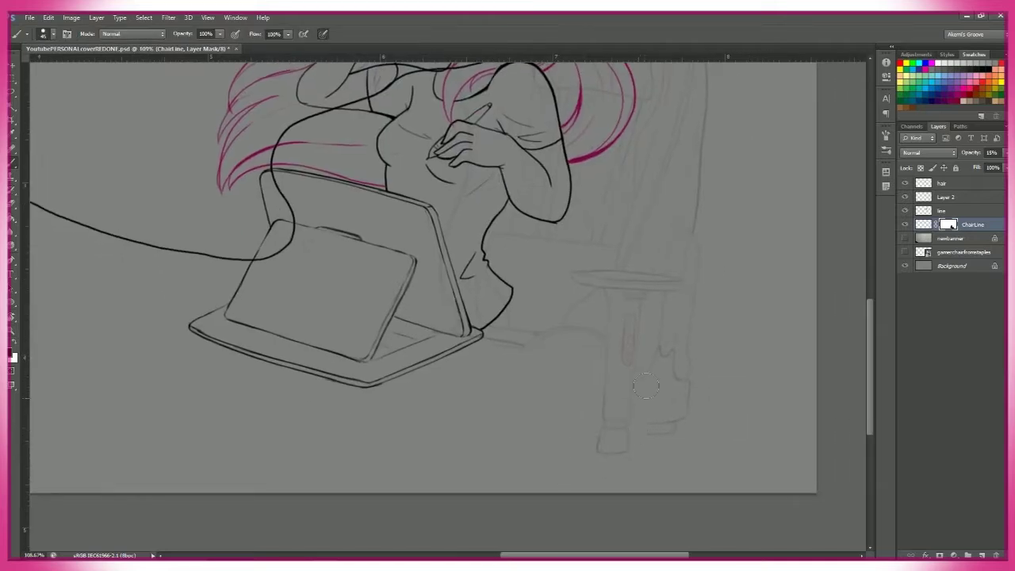
scroll(643, 429, up, 3)
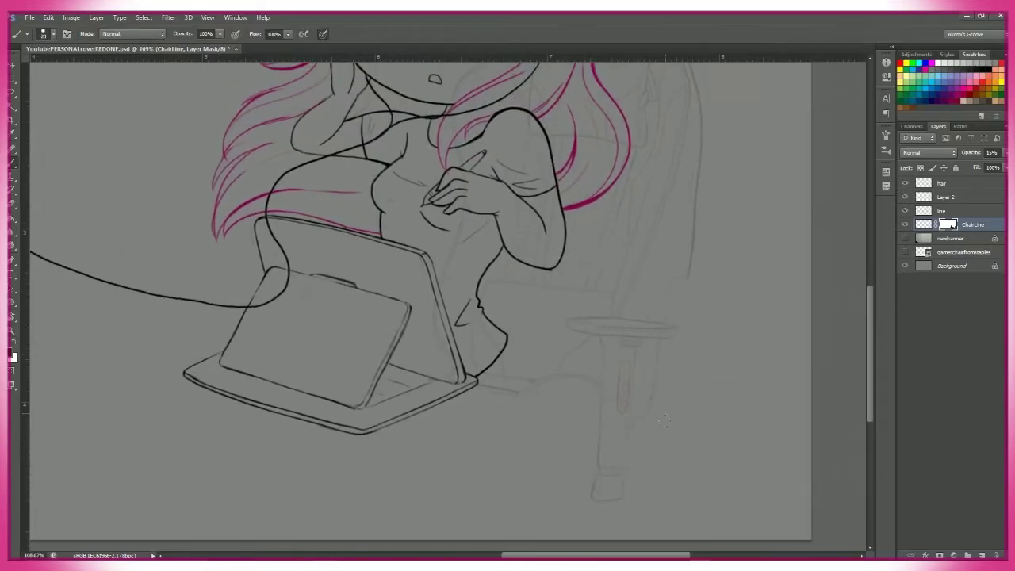
key(z)
drag(611, 480, 712, 410)
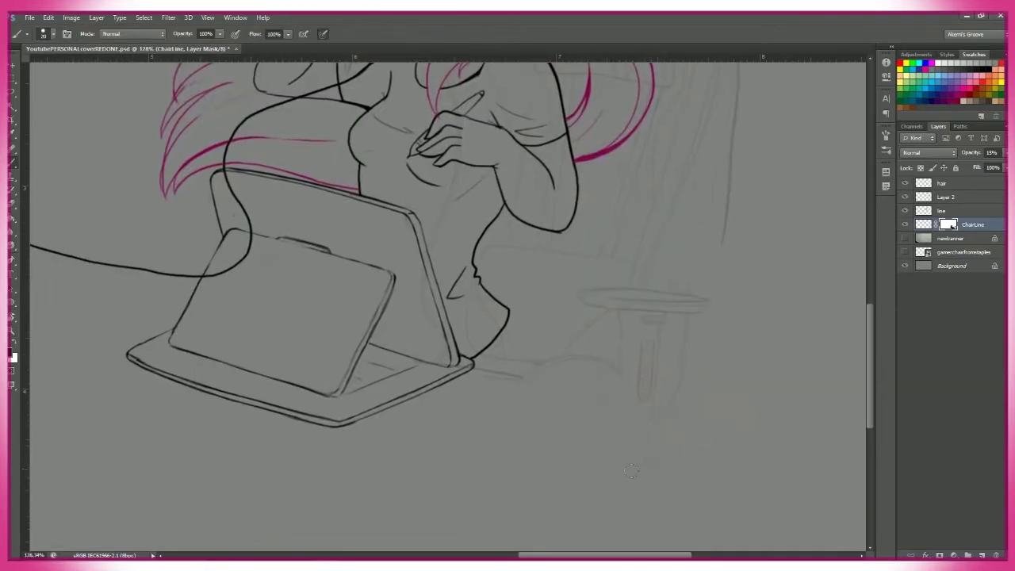
scroll(691, 431, up, 2)
drag(738, 352, 688, 340)
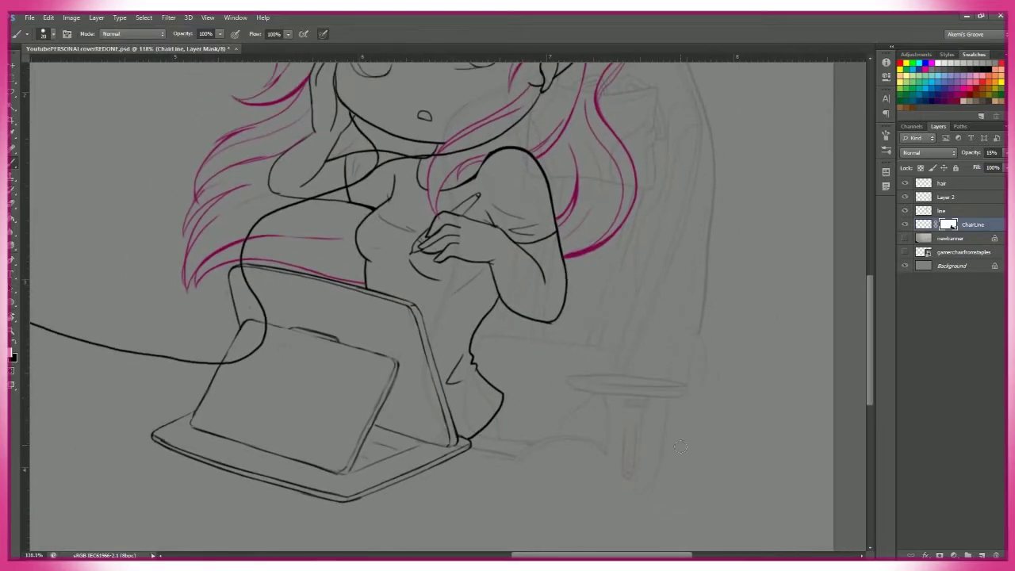
drag(763, 412, 746, 476)
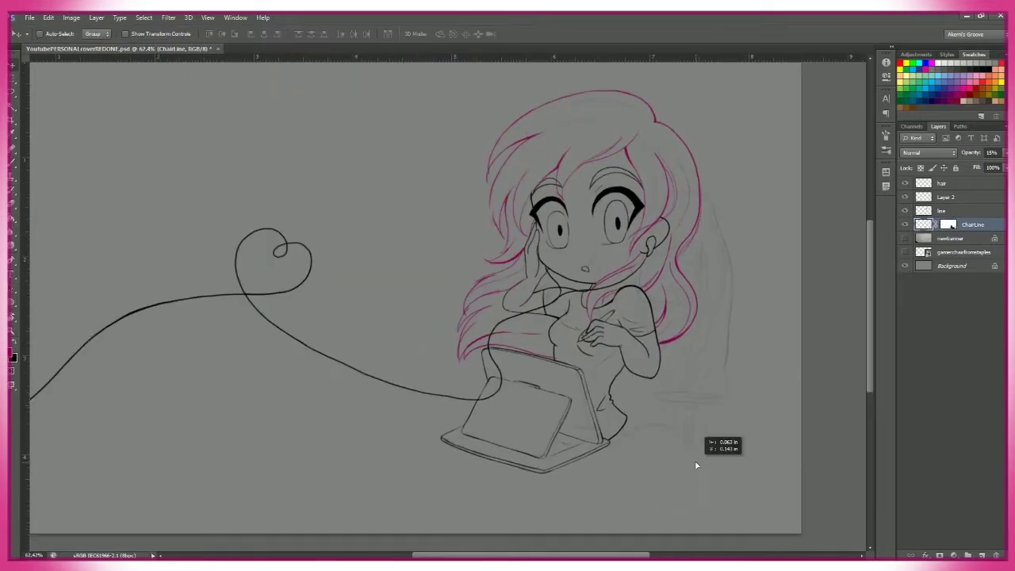
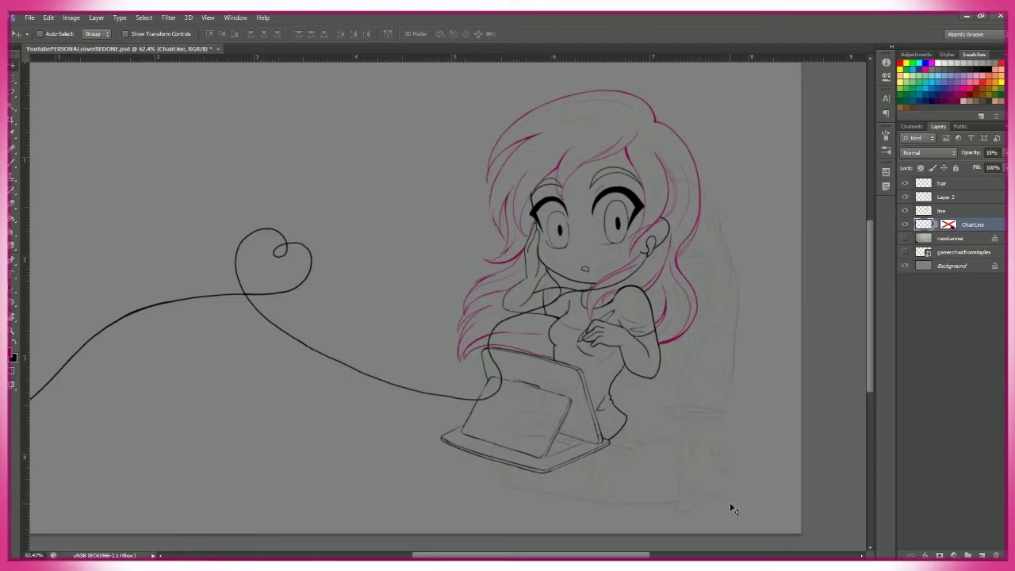
- Start Liquify on the chair line art and forward-warp its back, seat and armrests with an 800 brush
click(905, 238)
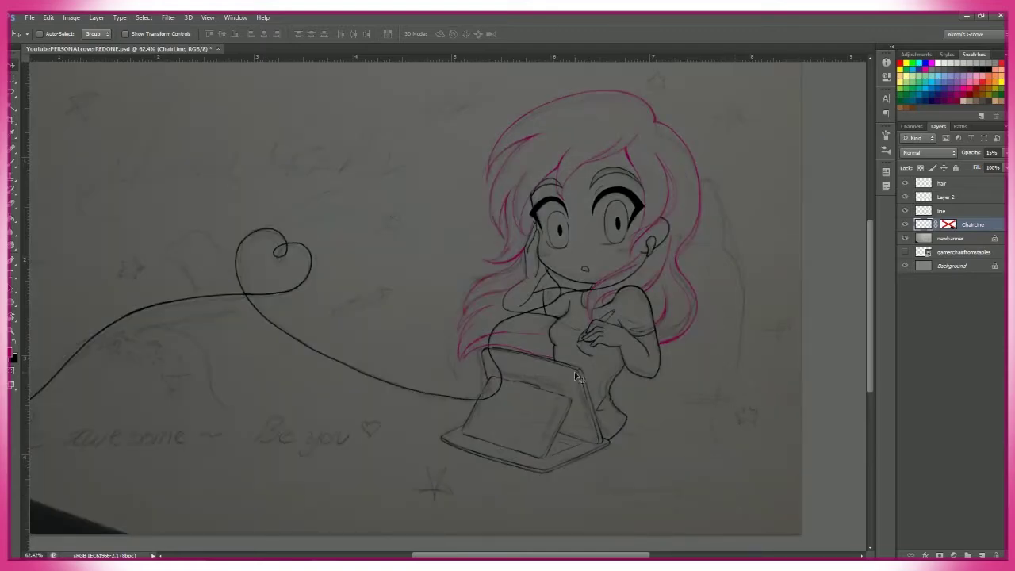
click(168, 16)
click(191, 96)
drag(272, 65, 671, 506)
key(bracketright)
key(bracketright)
key(bracketright)
key(bracketright)
key(bracketright)
key(bracketright)
key(bracketright)
key(bracketright)
mouse_move(526, 228)
mouse_down()
mouse_move(510, 181)
mouse_move(585, 524)
mouse_move(703, 329)
mouse_move(629, 326)
mouse_move(544, 508)
mouse_move(444, 198)
mouse_move(505, 369)
mouse_move(489, 358)
mouse_up()
- Pucker and bloat the chair's headrest, seat, armrest post and base
key(s)
key(b)
mouse_move(381, 508)
mouse_down()
mouse_move(671, 484)
mouse_move(562, 464)
mouse_up()
key(s)
mouse_move(627, 476)
mouse_down()
mouse_move(627, 396)
mouse_move(399, 368)
mouse_up()
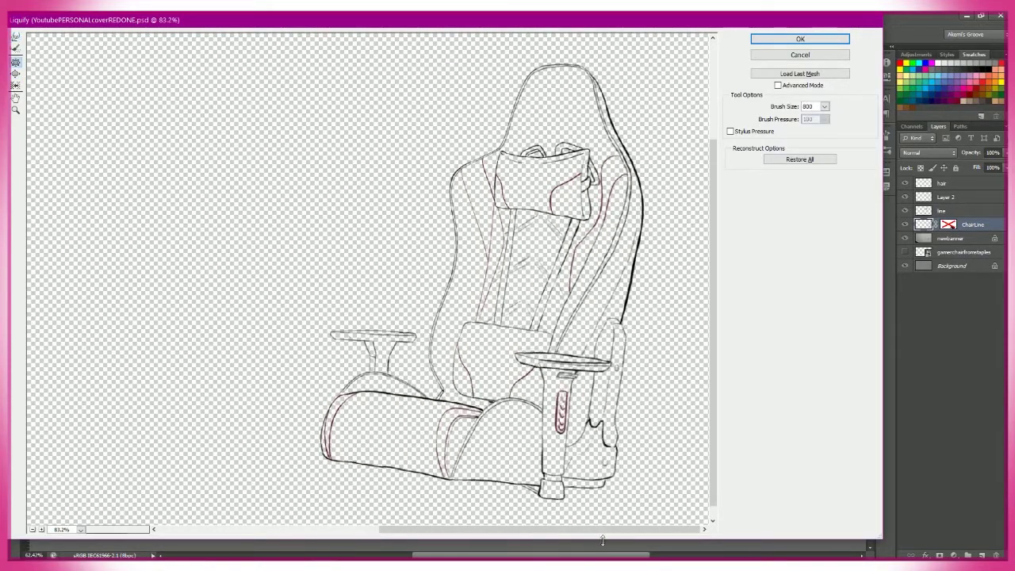
drag(288, 386, 429, 519)
key(b)
mouse_move(508, 524)
mouse_down()
mouse_move(419, 505)
mouse_move(521, 421)
mouse_up()
- Partly reconstruct the chair, push the seat and base rightward, and bloat the seat cushion
key(r)
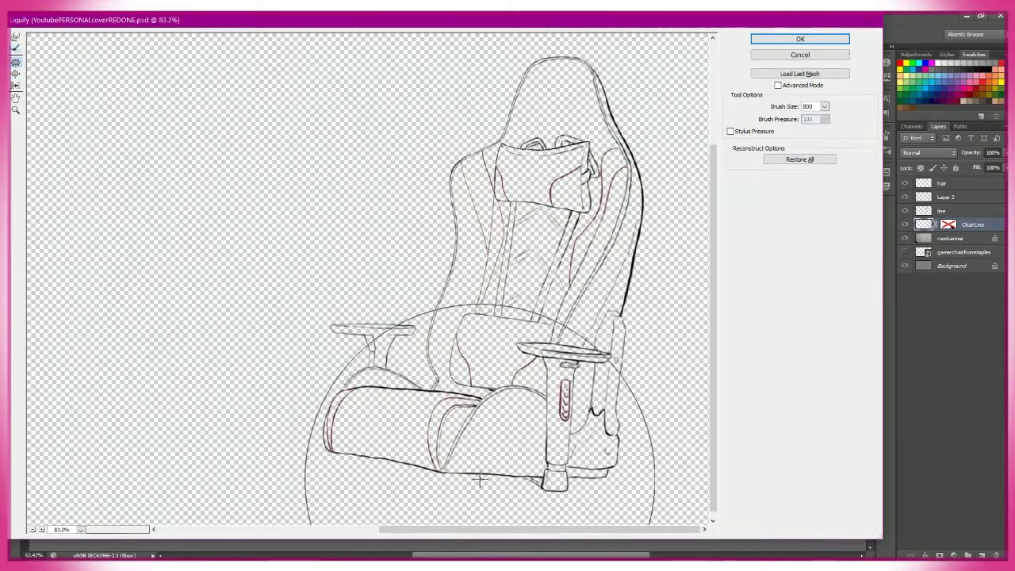
key(bracketright)
key(bracketright)
key(bracketright)
key(w)
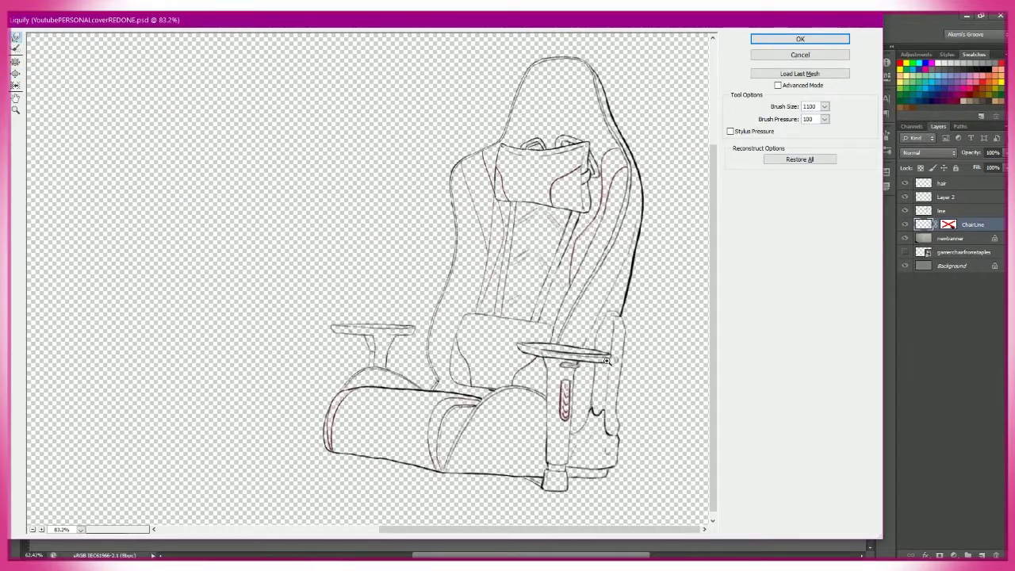
mouse_move(465, 532)
mouse_down()
mouse_move(544, 566)
mouse_move(603, 548)
mouse_move(643, 516)
mouse_up()
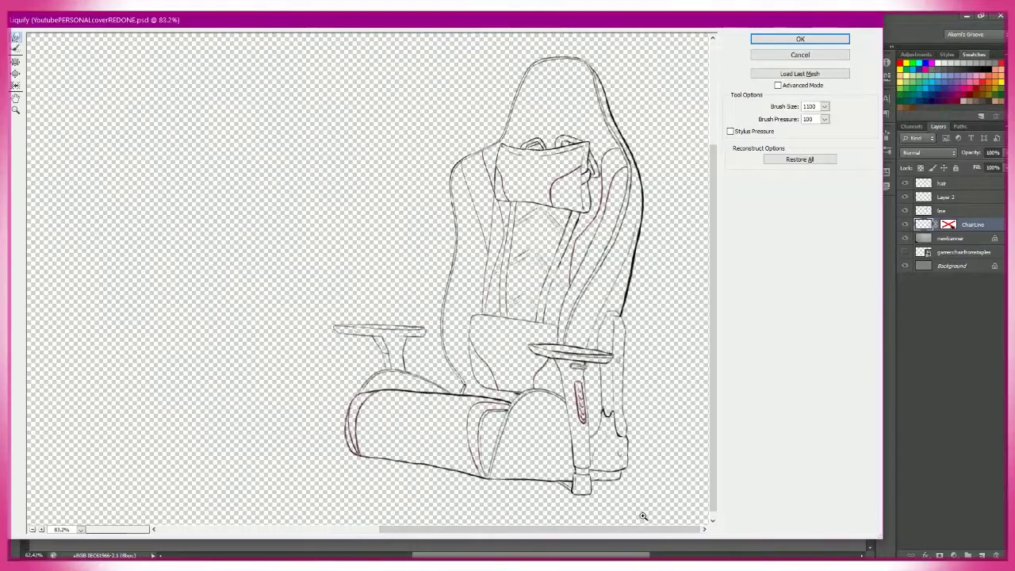
key(b)
key(bracketleft)
key(bracketleft)
key(bracketleft)
key(bracketleft)
key(bracketleft)
key(bracketleft)
key(bracketleft)
key(bracketleft)
mouse_move(418, 487)
mouse_down()
mouse_move(340, 464)
mouse_move(444, 437)
mouse_move(358, 460)
mouse_up()
key(bracketright)
key(bracketright)
key(bracketright)
drag(321, 429, 349, 440)
click(473, 436)
- Apply the Liquify warp, hide membanner, and delete the ChairLine layer mask
click(781, 40)
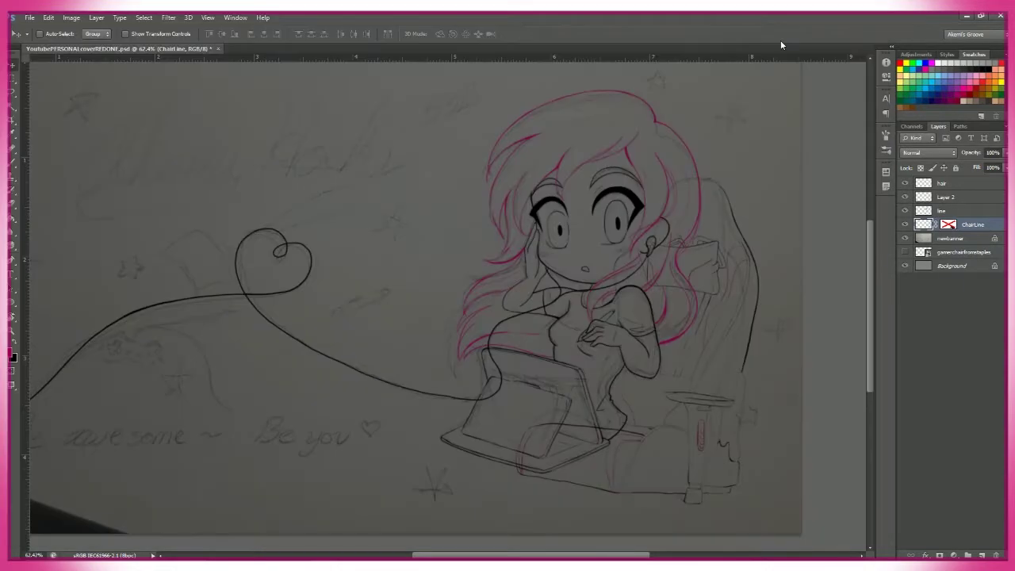
click(905, 238)
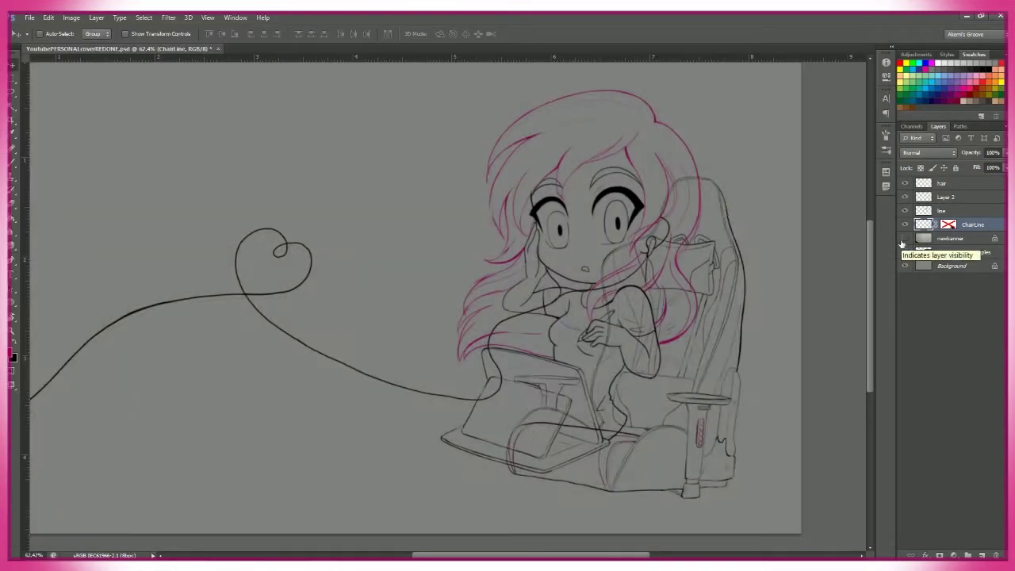
double_click(950, 227)
shift+click(949, 227)
right_click(952, 230)
right_click(949, 227)
click(896, 245)
- Paint pink strokes along the chair's upper outlines and inner seat line
key(z)
click(655, 340)
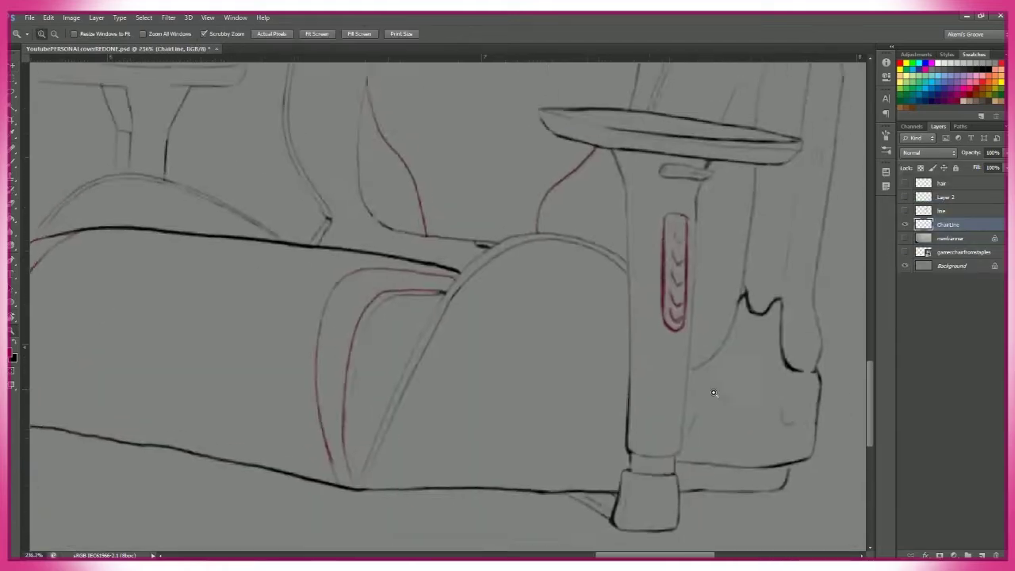
key(b)
key(bracketleft)
key(bracketleft)
key(bracketleft)
key(bracketleft)
key(bracketleft)
key(bracketleft)
key(bracketleft)
key(bracketleft)
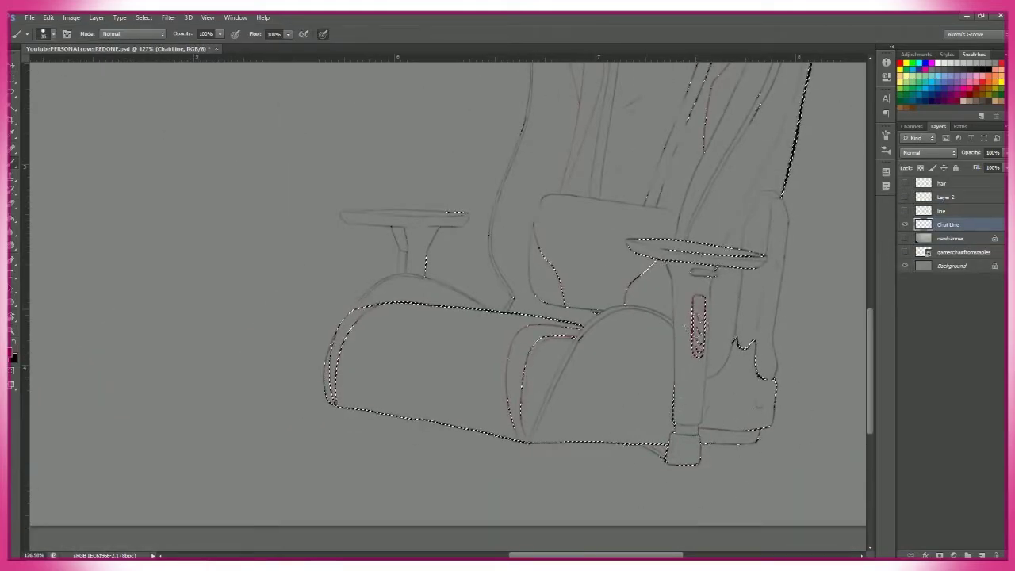
scroll(361, 395, down, 5)
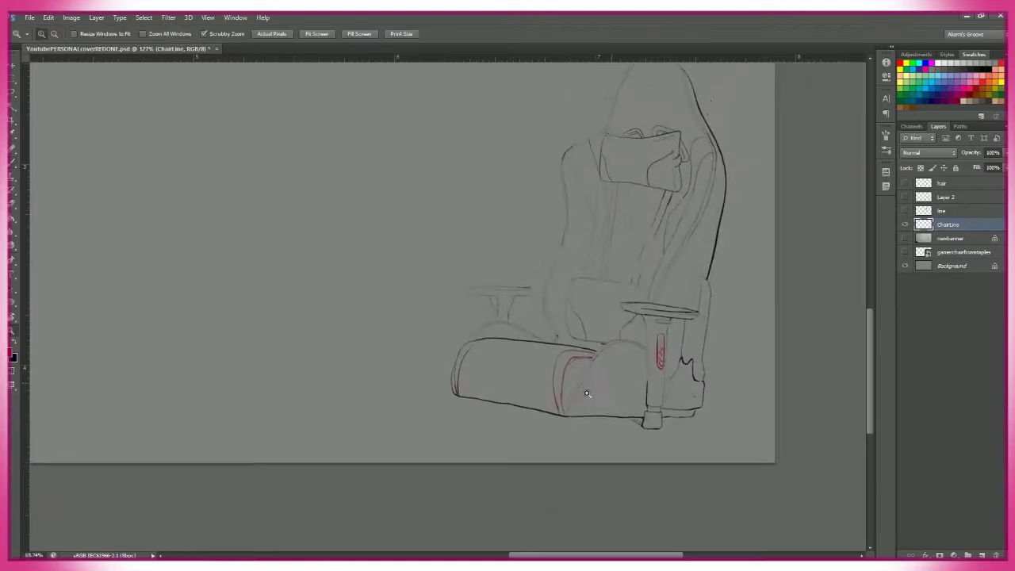
scroll(585, 305, up, 8)
mouse_move(587, 310)
mouse_down()
mouse_move(698, 222)
mouse_move(746, 159)
mouse_move(490, 200)
mouse_up()
scroll(227, 216, up, 10)
scroll(227, 216, right, 3)
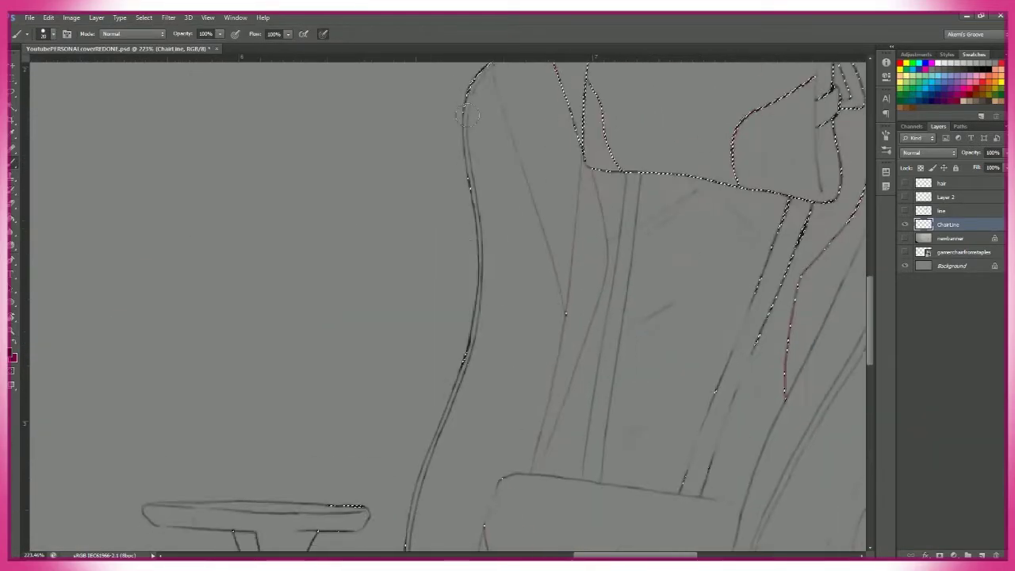
scroll(508, 317, down, 10)
drag(612, 192, 578, 339)
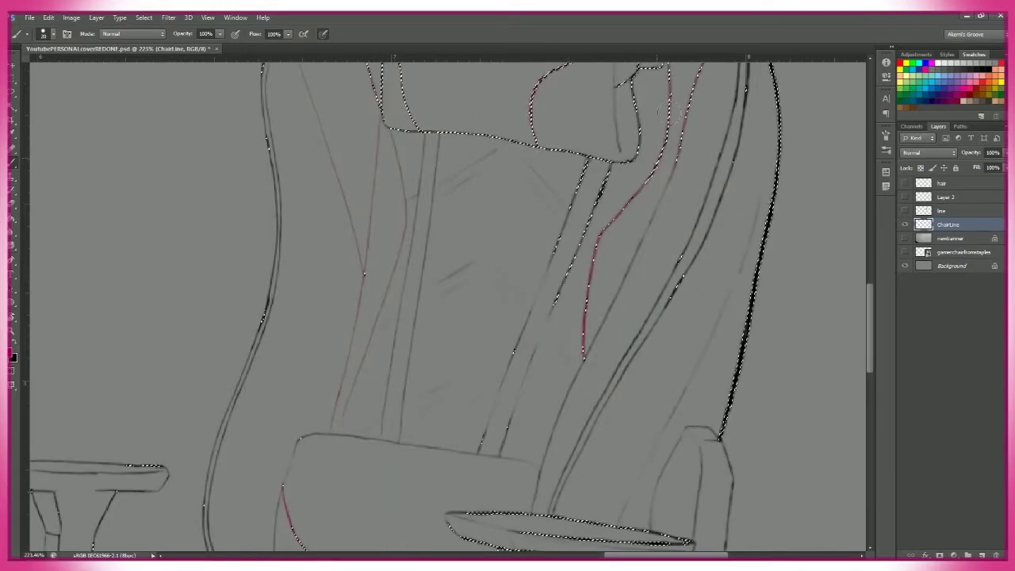
scroll(507, 318, up, 8)
scroll(321, 190, down, 5)
drag(320, 190, 379, 389)
scroll(380, 388, down, 5)
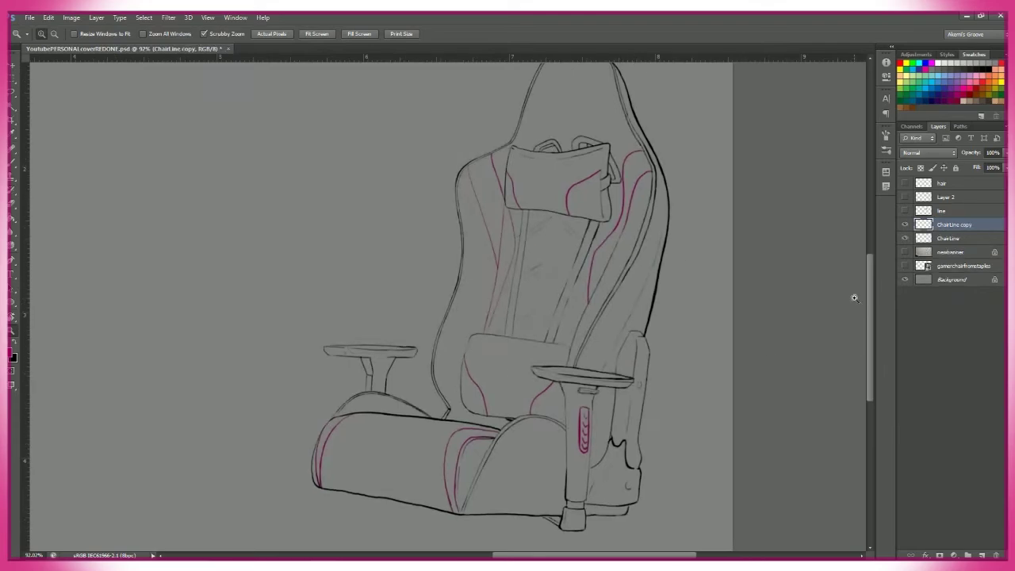
- Erase part of the left chair outline with the canvas view rotated sideways, then restore it upright
key(r)
drag(802, 310, 357, 222)
key(b)
scroll(357, 222, up, 3)
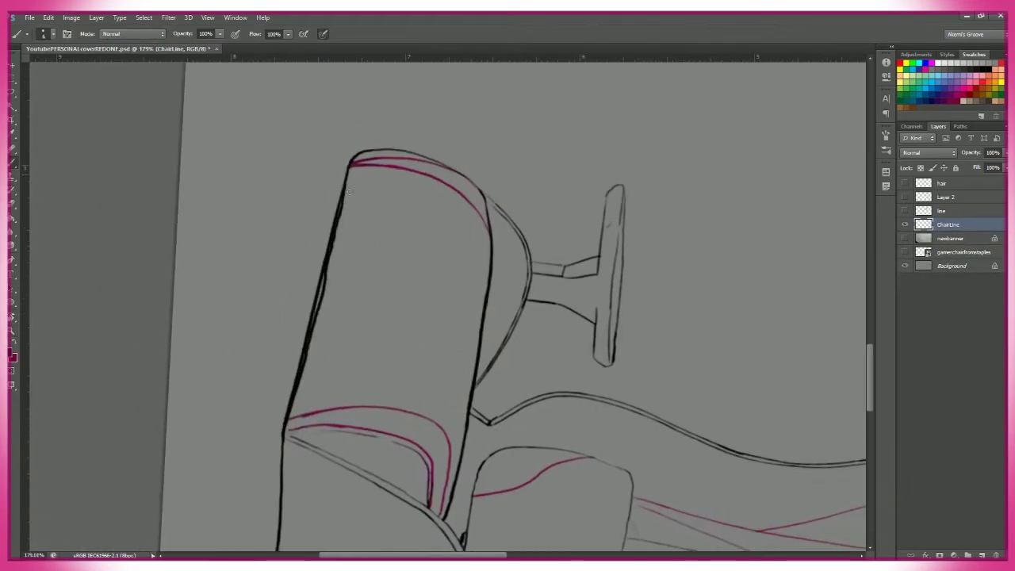
key(e)
drag(314, 321, 301, 381)
key(r)
mouse_move(338, 247)
mouse_down()
mouse_move(429, 278)
mouse_move(444, 238)
mouse_up()
key(b)
scroll(444, 238, up, 3)
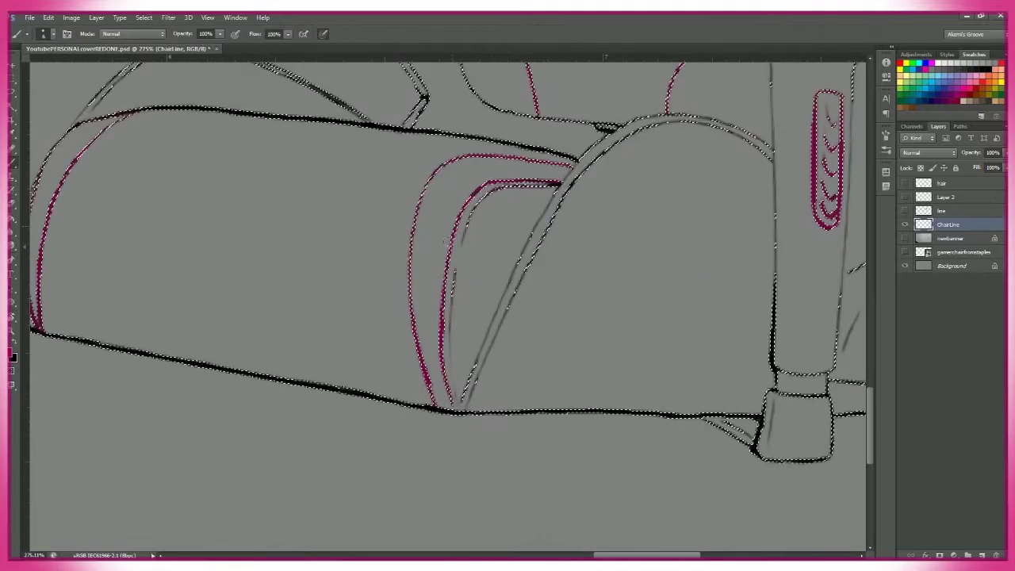
- Deselect the line art and inspect the left armrest up close, then zoom back out
key(ctrl+d)
key(e)
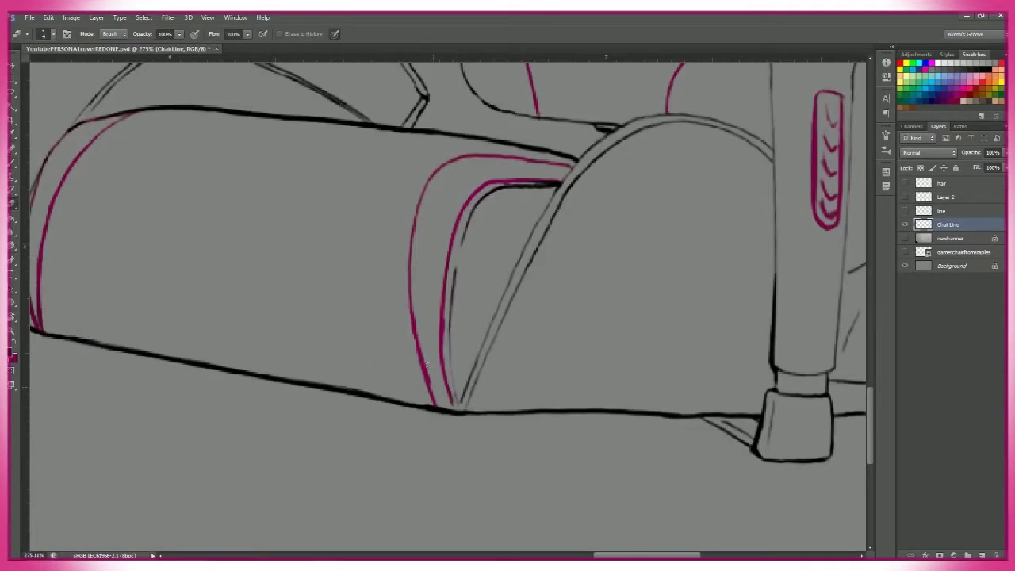
drag(409, 381, 507, 381)
key(b)
key(ctrl+d)
key(z)
drag(413, 365, 476, 341)
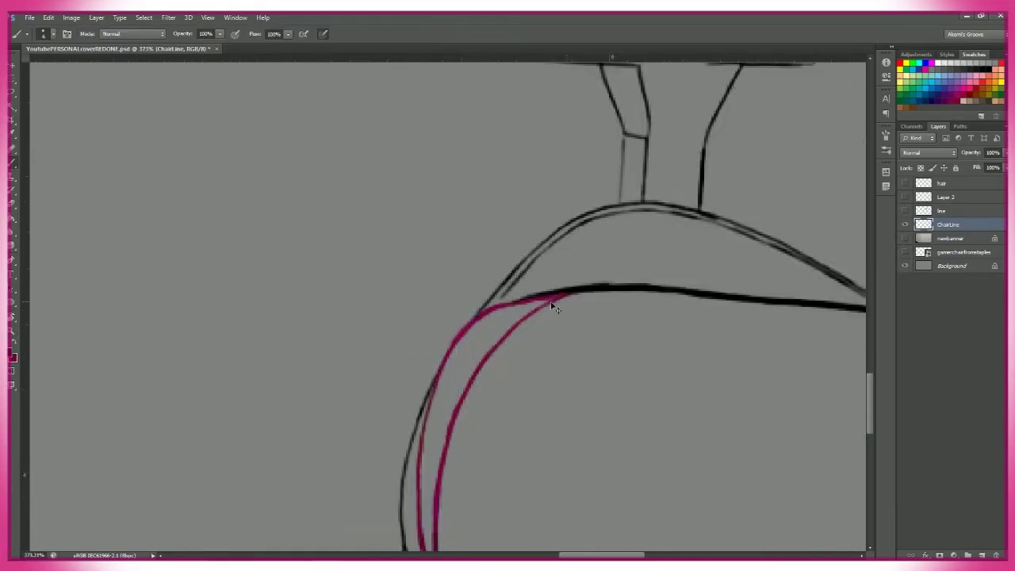
drag(612, 284, 510, 329)
key(b)
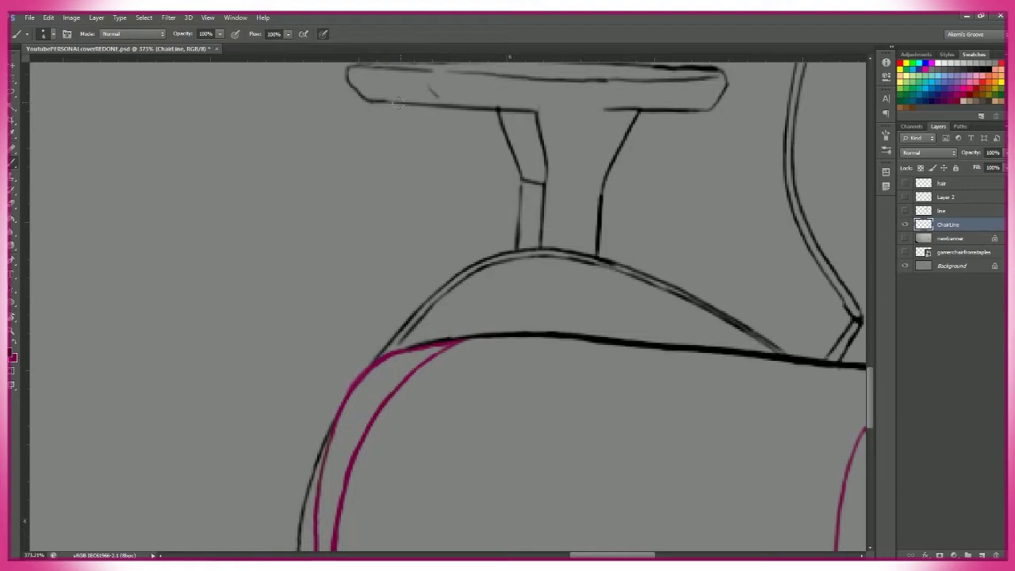
drag(367, 97, 358, 149)
key(z)
scroll(679, 397, down, 10)
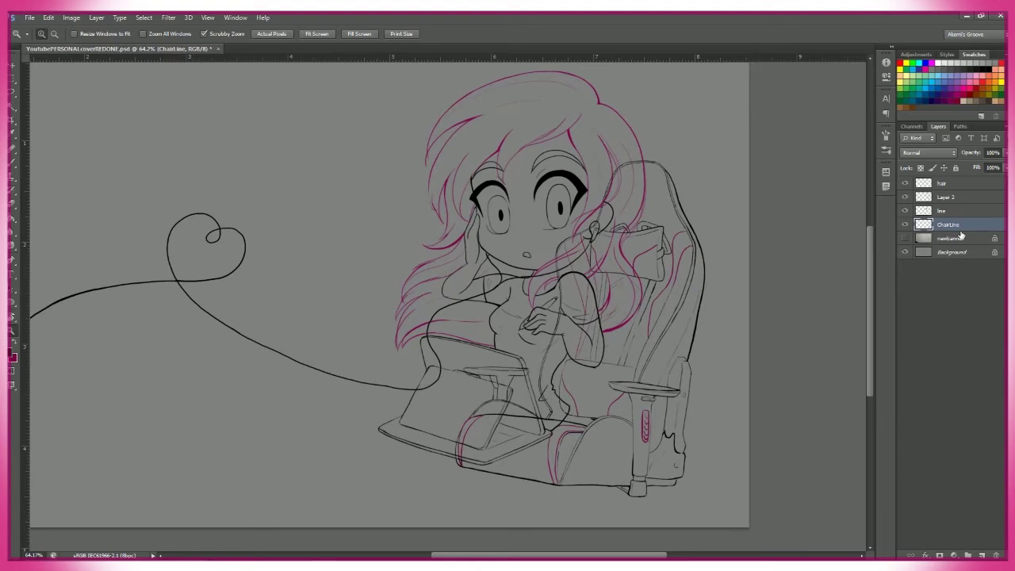
- Fade ChairLine to 17% opacity, add a tableline layer, and hide newbanner
drag(1001, 153, 964, 168)
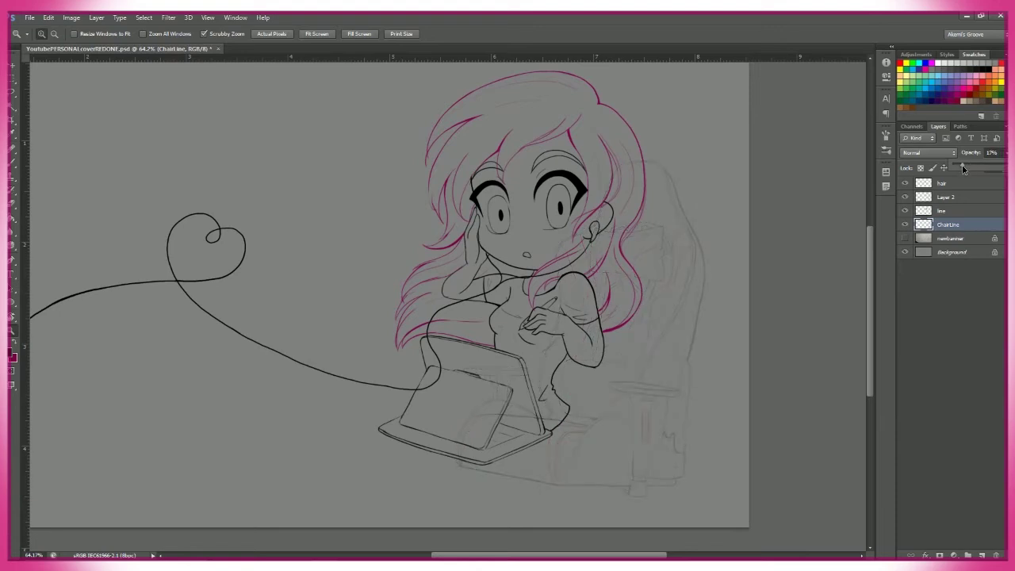
key(ctrl+shift+alt+n)
double_click(948, 225)
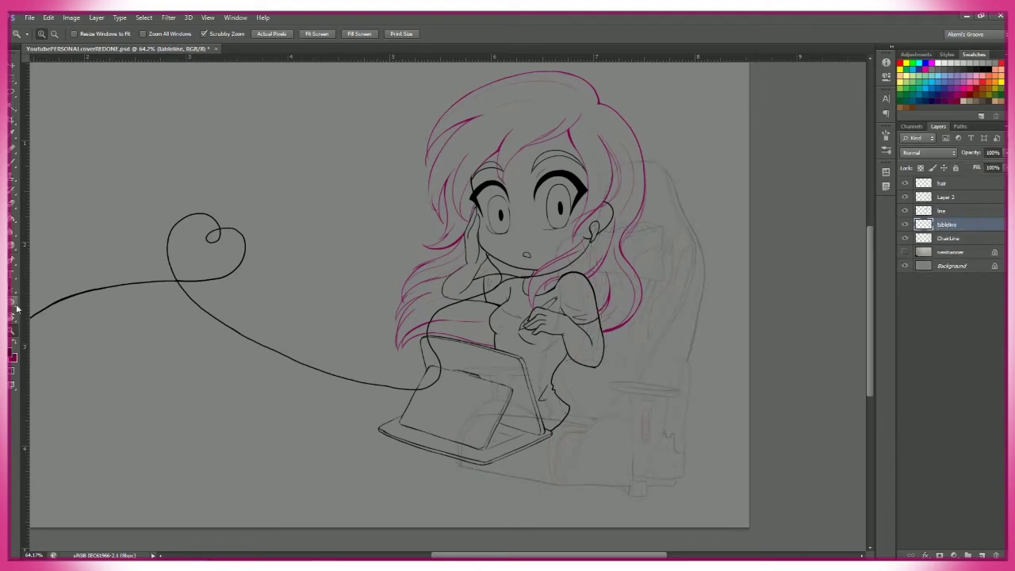
click(905, 251)
- Draw a long black 25 pt line across the canvas
key(u)
drag(324, 376, 637, 445)
drag(756, 481, 756, 481)
click(135, 33)
click(98, 73)
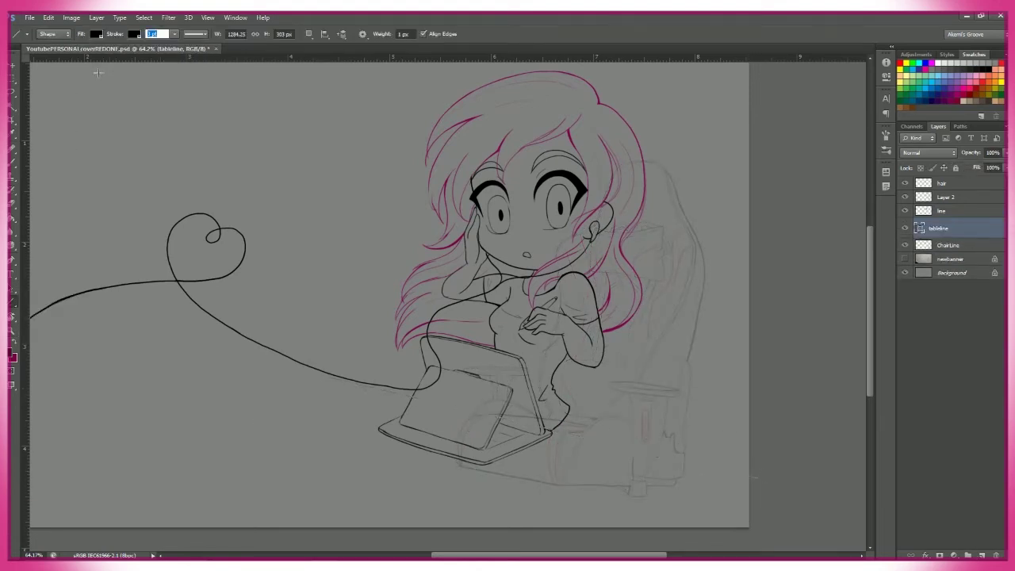
key(ctrl+e)
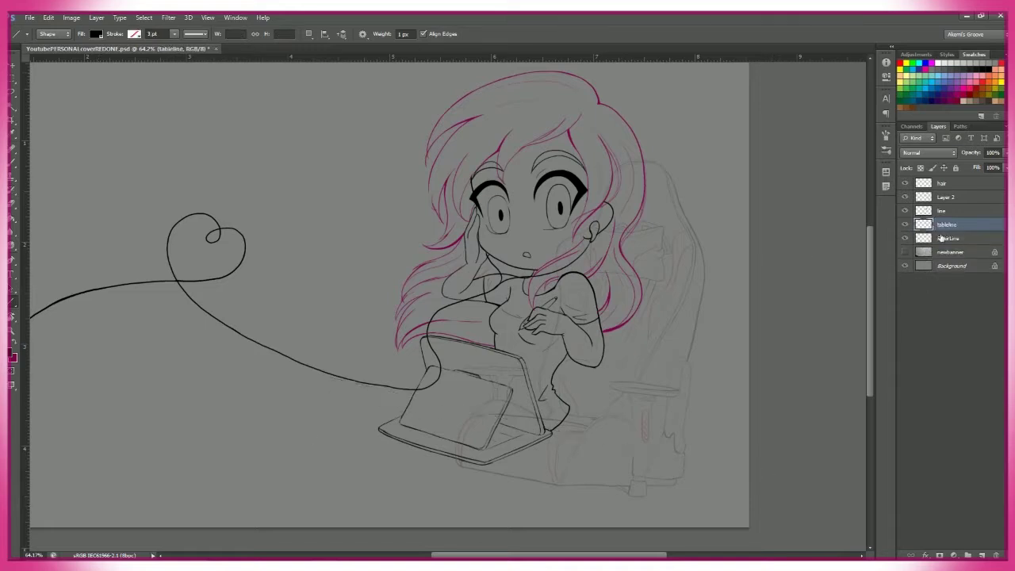
text(25)
key(Tab)
drag(24, 465, 755, 483)
- Rotate and move the line so it tilts shallowly beneath the tablet
key(ctrl+t)
scroll(729, 424, up, 3)
drag(730, 423, 740, 388)
drag(590, 389, 704, 288)
drag(718, 459, 729, 428)
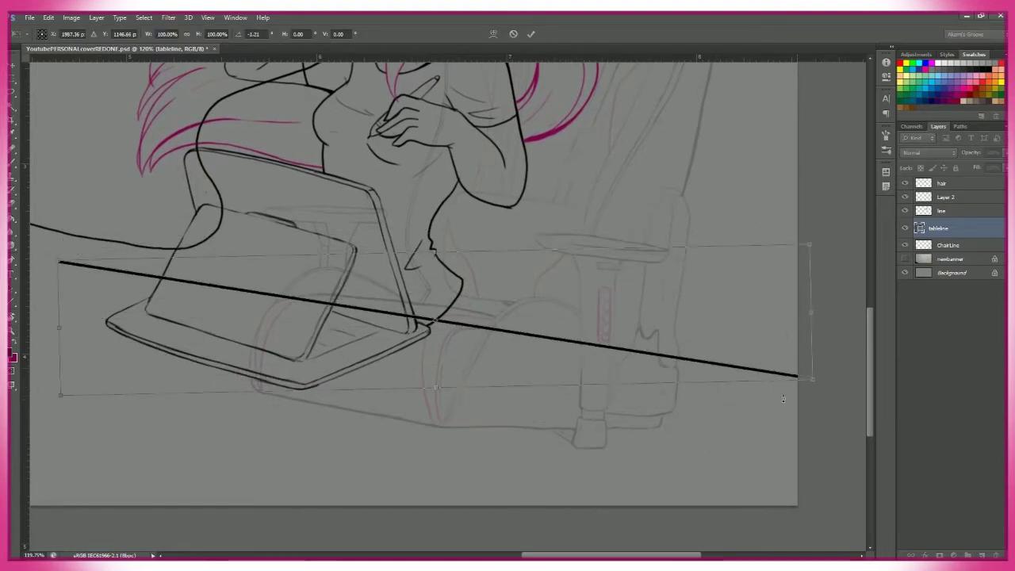
key(Return)
scroll(729, 429, down, 3)
key(ctrl+0)
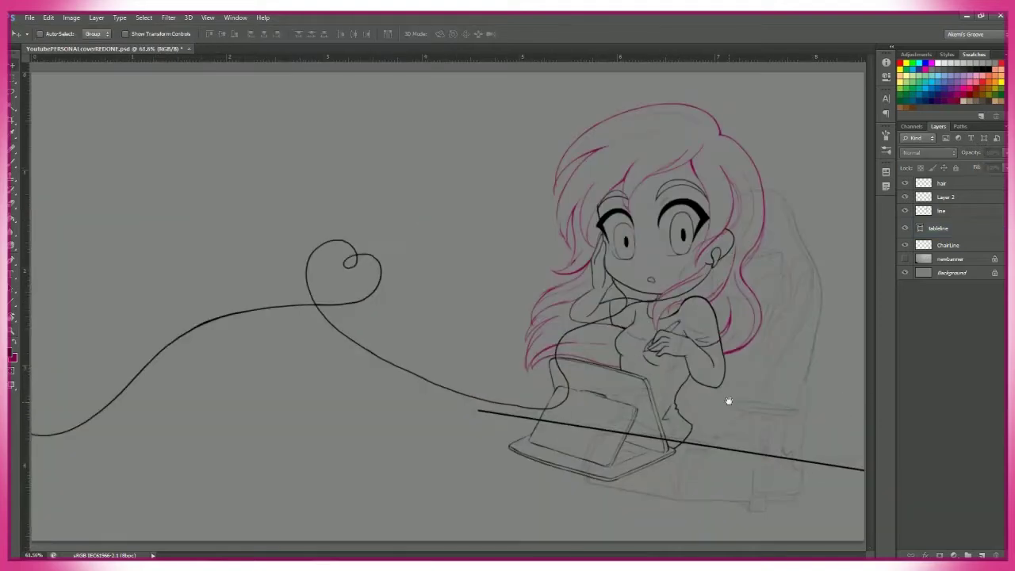
- Add a new layer named body above tableline
key(ctrl+shift+alt+n)
text(body)
key(Return)
scroll(246, 92, up, 1)
- Sketch blue leg strokes below the tablet and lighten them with the eraser
key(b)
drag(449, 413, 365, 522)
drag(440, 411, 450, 345)
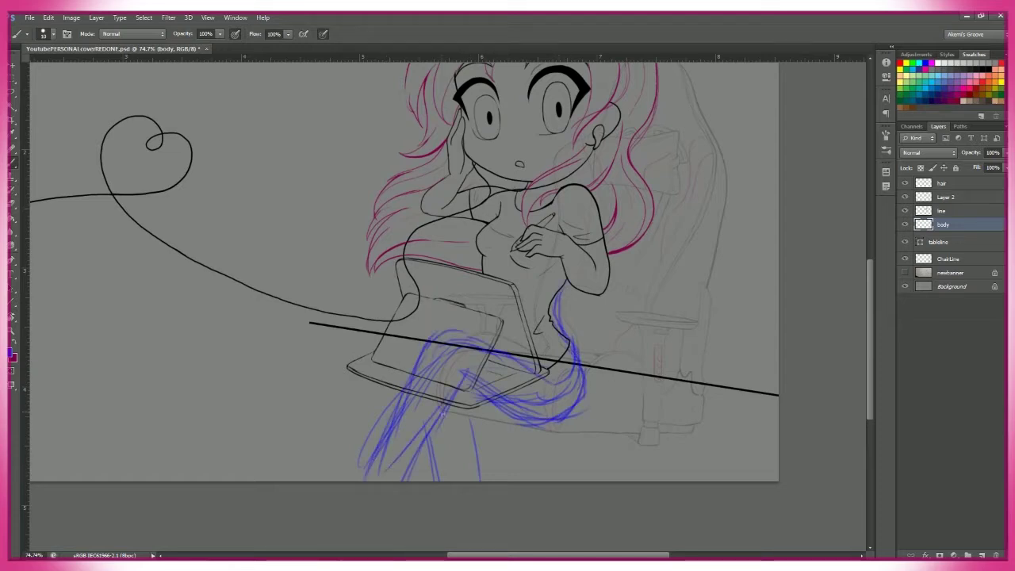
key(e)
drag(428, 445, 529, 395)
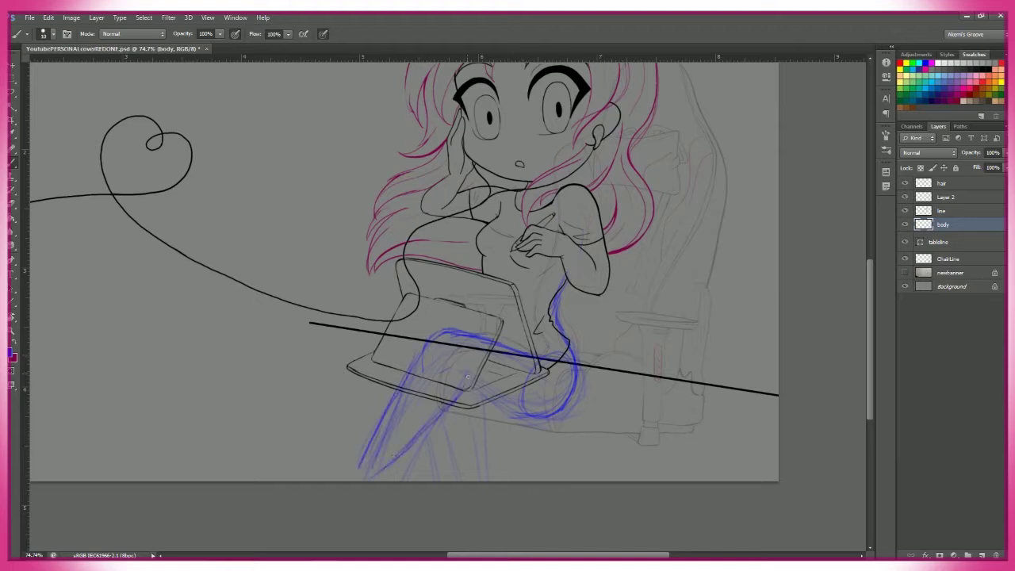
scroll(448, 306, up, 1)
scroll(448, 306, right, 1)
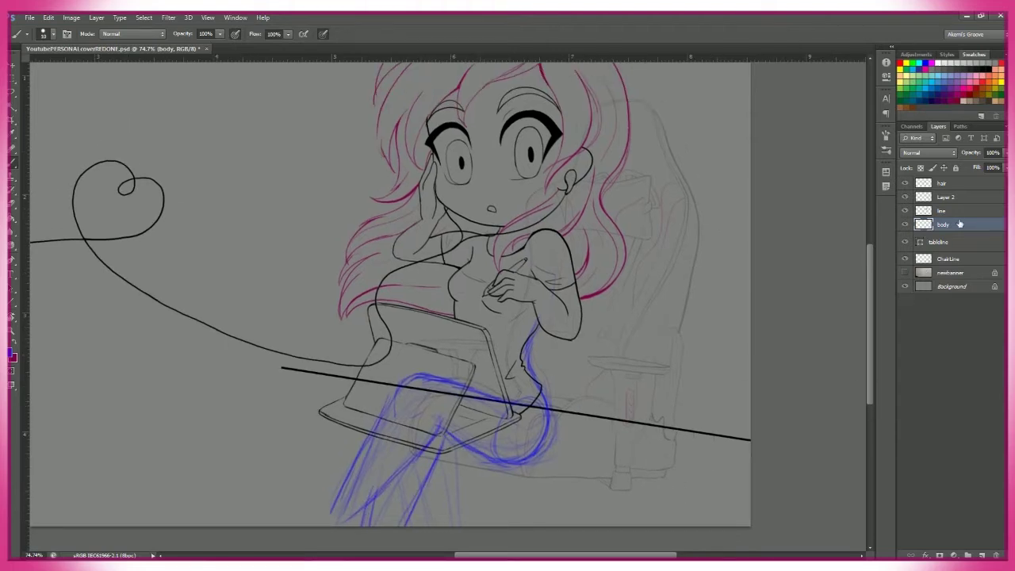
- Move the selected tablet drawing to a new layer named tablet, checking it by toggling face
key(ctrl+d)
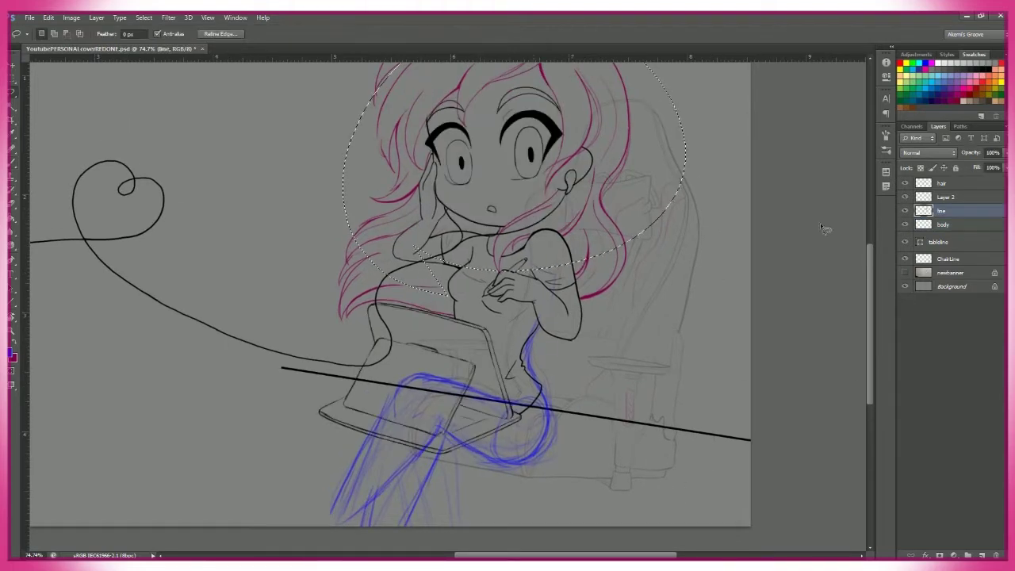
text(tablet)
key(Return)
click(905, 210)
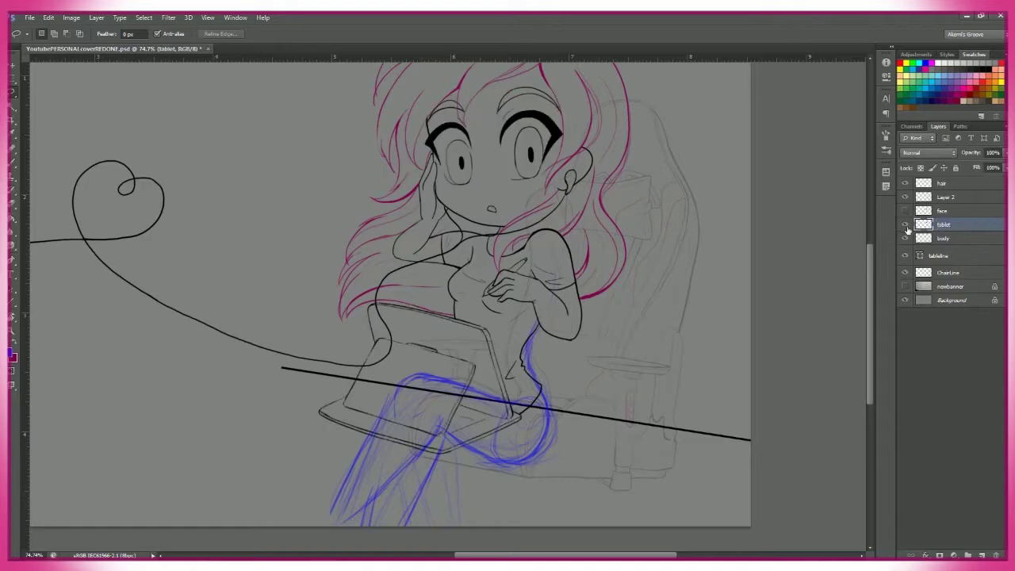
key(e)
scroll(557, 397, left, 2)
click(905, 211)
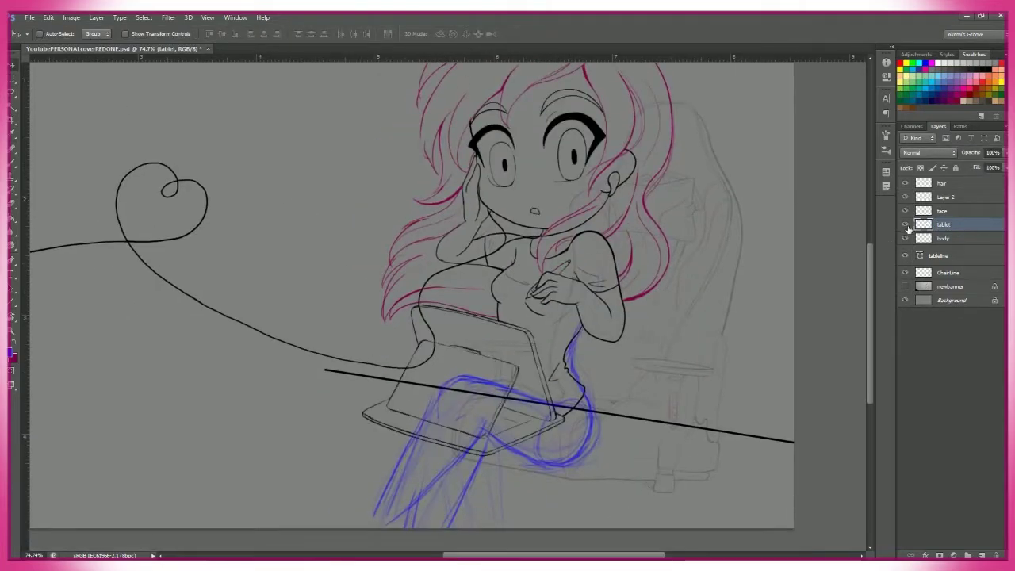
- Try moving the character layers together, review the canvas, then undo the move
key(v)
drag(748, 438, 718, 452)
shift+click(952, 183)
drag(646, 424, 693, 415)
key(z)
alt+click(703, 386)
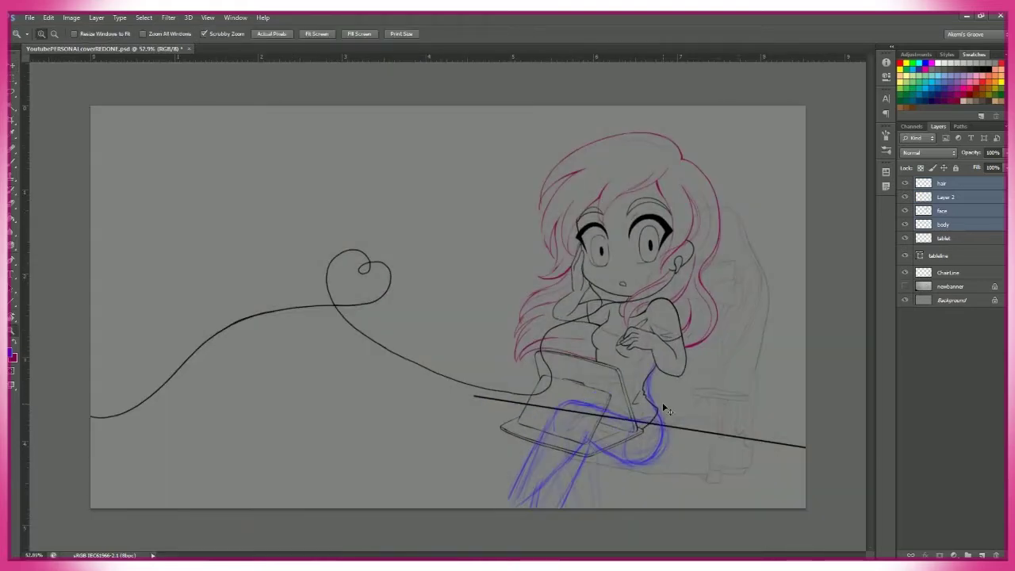
click(668, 410)
key(ctrl+z)
key(ctrl+z)
- Nudge the tableline layer's black line slightly upward
click(966, 257)
key(v)
drag(763, 420, 763, 409)
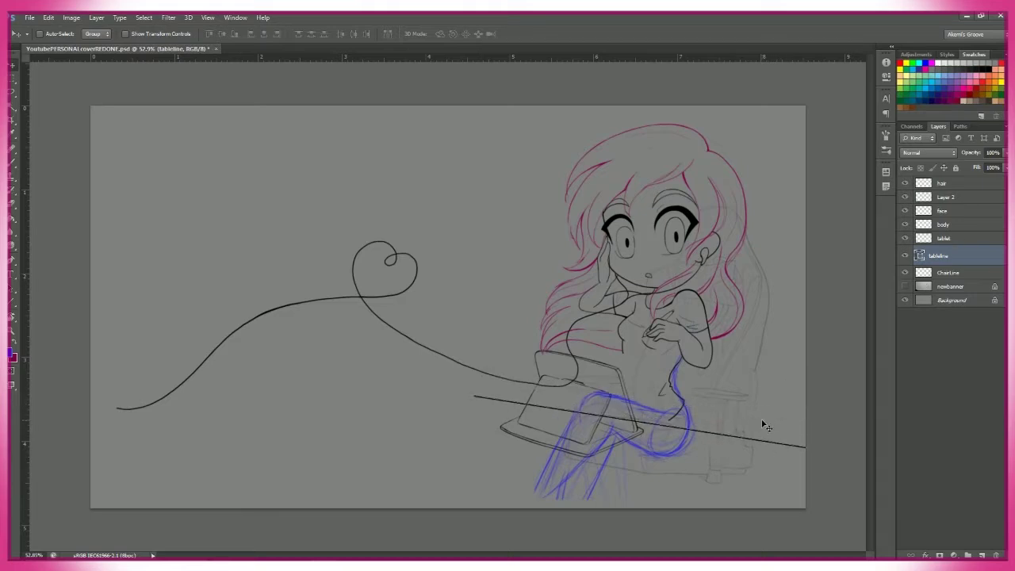
drag(763, 426, 745, 413)
key(alt+bracketleft)
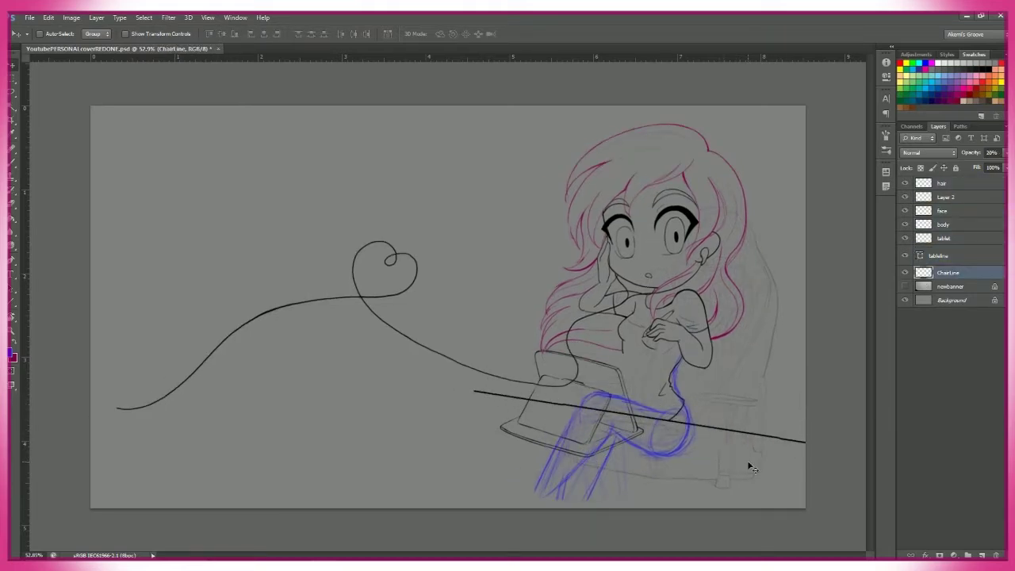
scroll(664, 362, up, 2)
- Shift the chair sketch slightly, then select Layer 2 with the eraser
drag(722, 476, 697, 489)
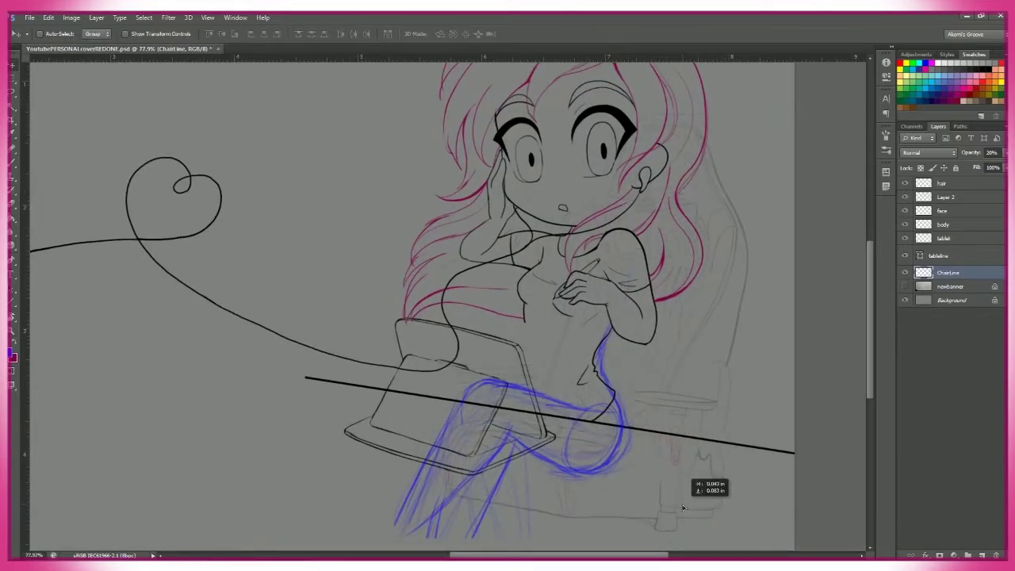
key(z)
scroll(718, 488, down, 3)
scroll(718, 487, up, 3)
click(914, 239)
click(946, 197)
scroll(548, 268, up, 4)
key(e)
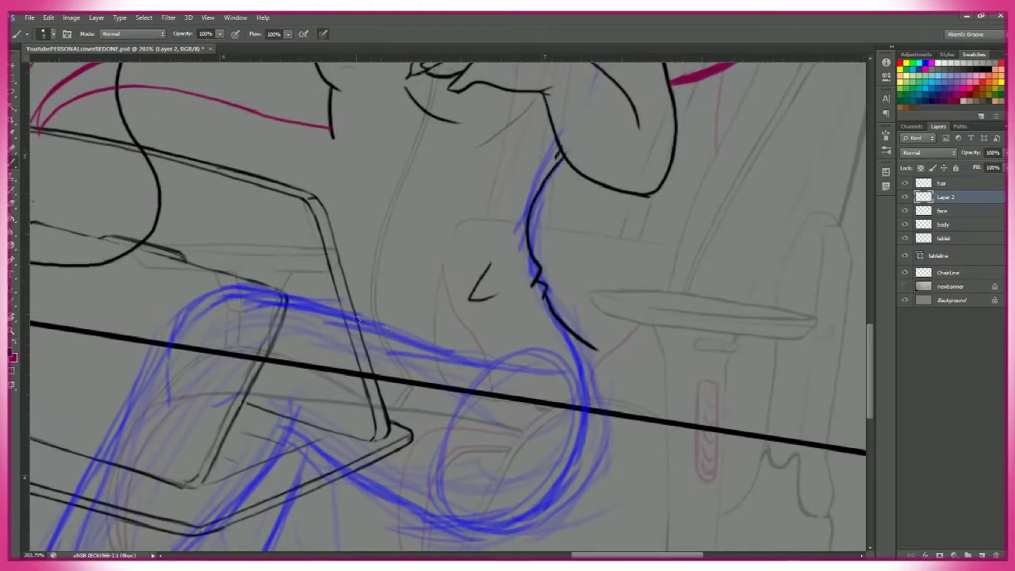
- Erase stray lines across the lap sketch on Layer 2
drag(576, 337, 545, 310)
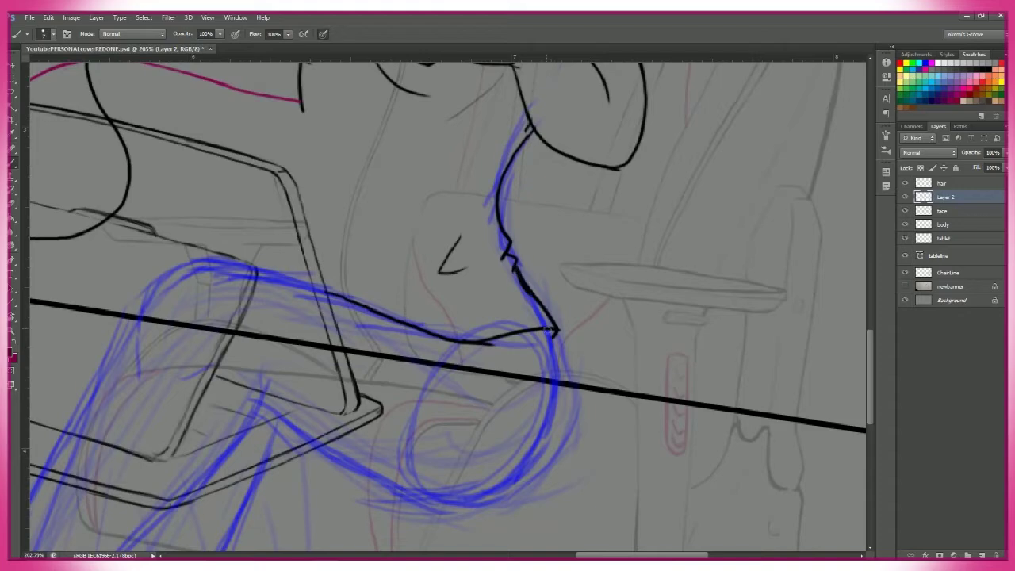
key(z)
scroll(678, 379, down, 5)
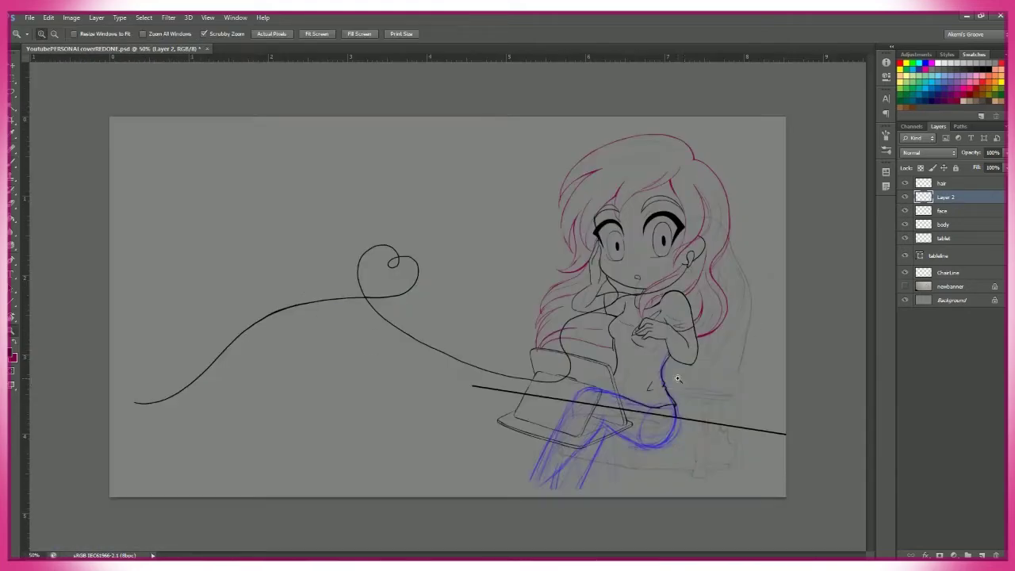
scroll(678, 379, up, 3)
key(b)
key(z)
scroll(721, 385, down, 3)
- Lower the body layer's opacity to 18% and return to Layer 2
key(alt+bracketleft)
key(alt+bracketleft)
key(1)
key(8)
scroll(603, 378, up, 3)
scroll(602, 377, up, 1)
key(alt+bracketright)
key(alt+bracketright)
key(e)
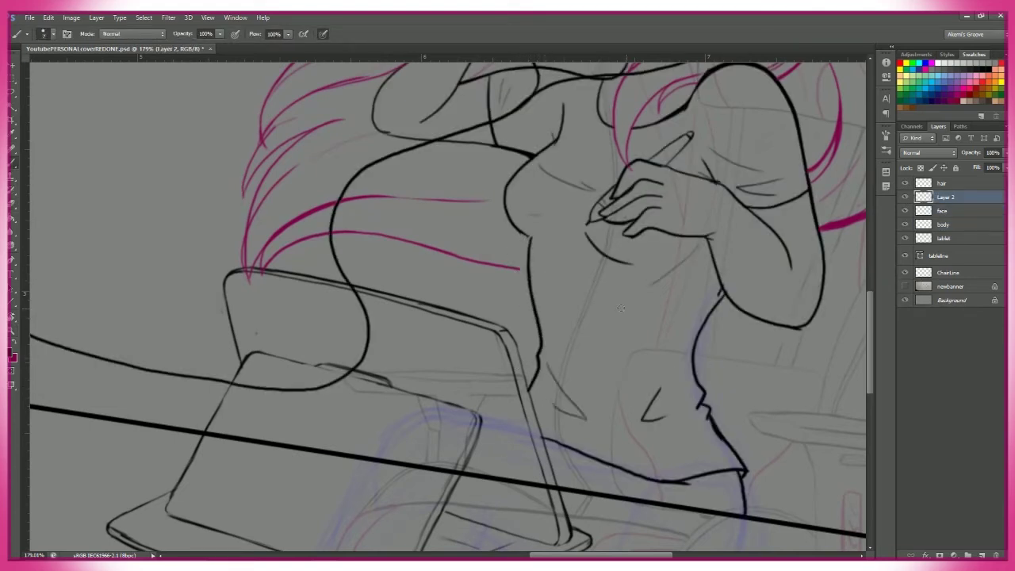
- Clean up the chest and torso lines on Layer 2 with brush and eraser
key(b)
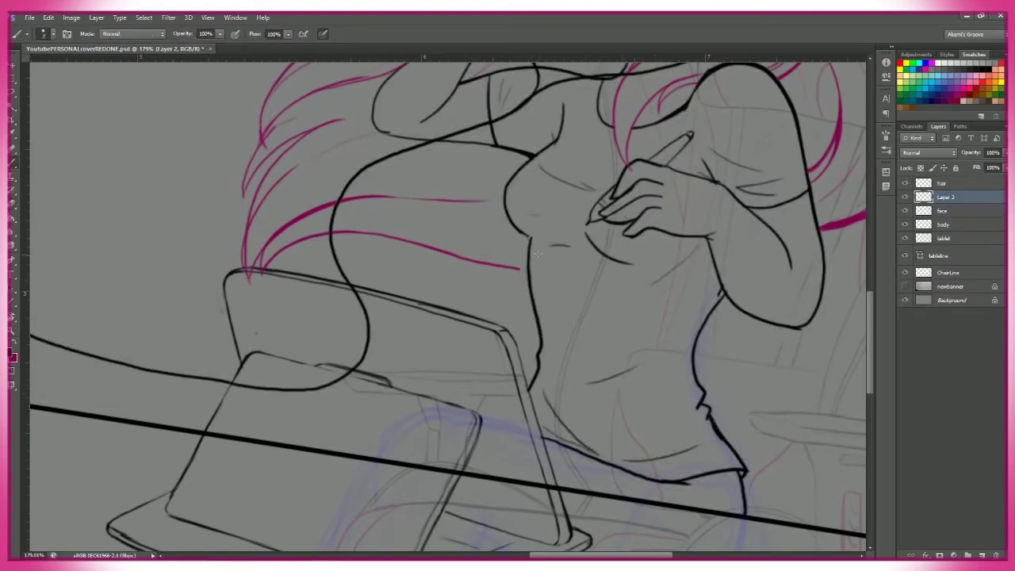
key(z)
scroll(516, 208, up, 2)
key(e)
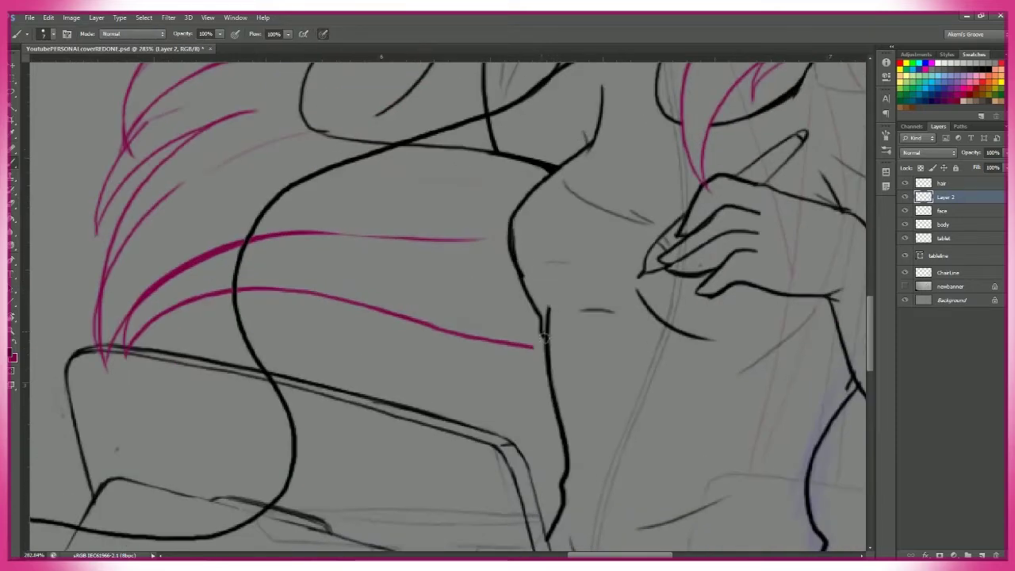
scroll(558, 311, right, 2)
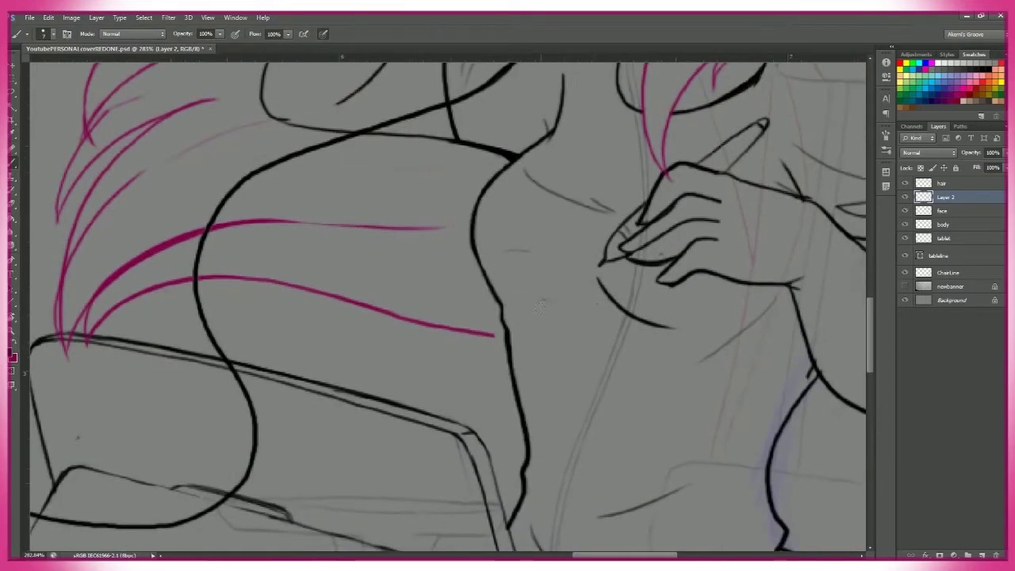
key(e)
key(z)
scroll(445, 302, down, 4)
scroll(445, 301, down, 2)
scroll(431, 287, up, 5)
key(e)
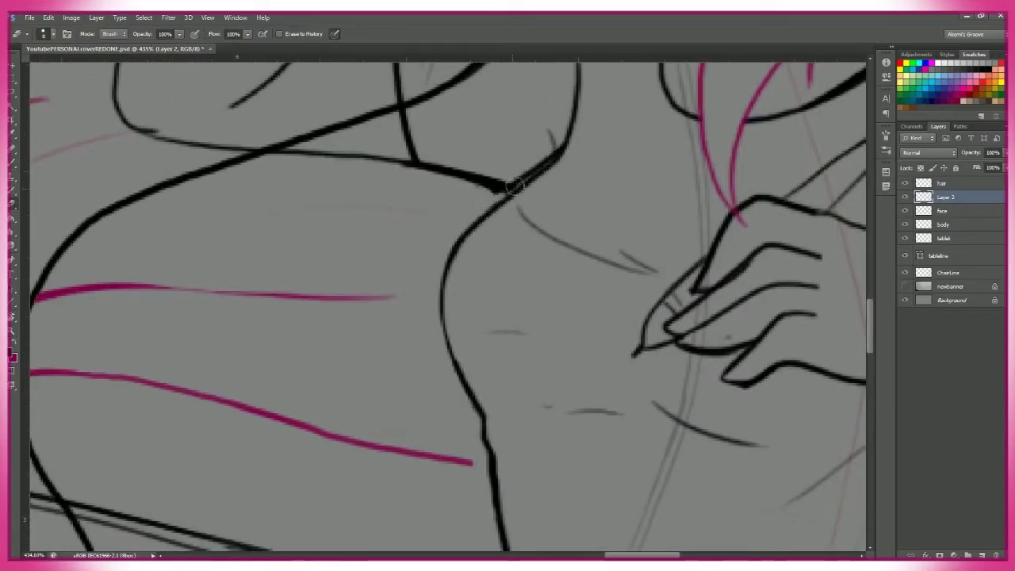
- Redraw the girl's shoulder line and erase its rough end
key(b)
mouse_move(422, 164)
mouse_down()
mouse_move(517, 193)
mouse_move(554, 159)
mouse_up()
key(e)
drag(563, 84, 537, 157)
- Review the whole figure, then add a layer mask to the ChairLine layer
key(z)
scroll(510, 245, down, 5)
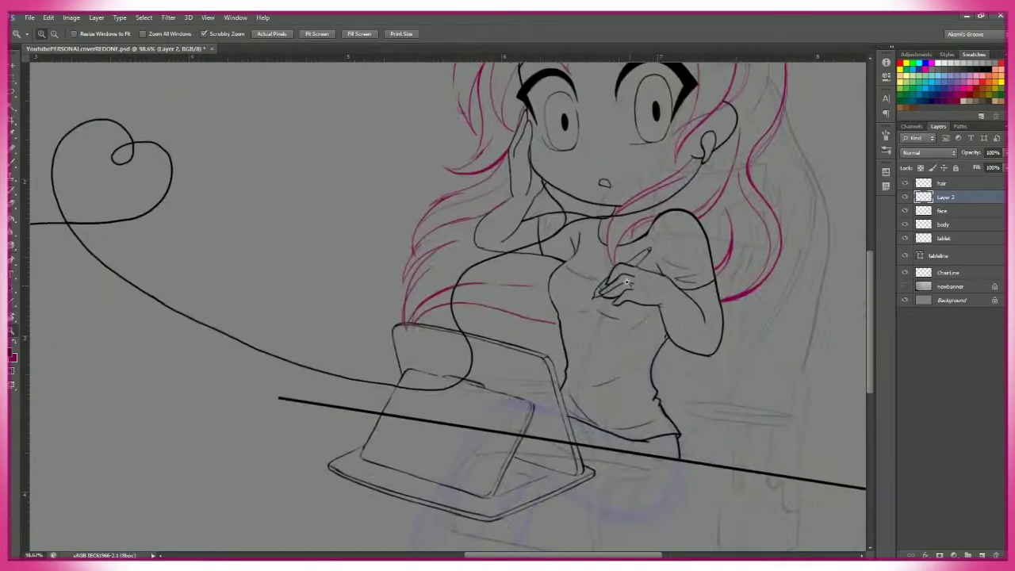
scroll(510, 245, up, 4)
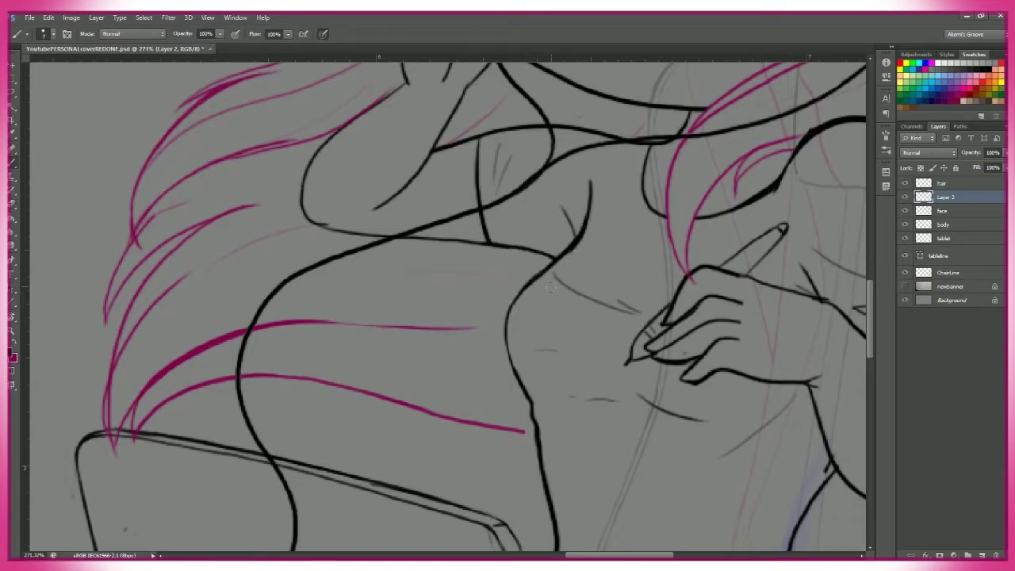
key(z)
scroll(549, 289, down, 6)
click(973, 273)
click(940, 556)
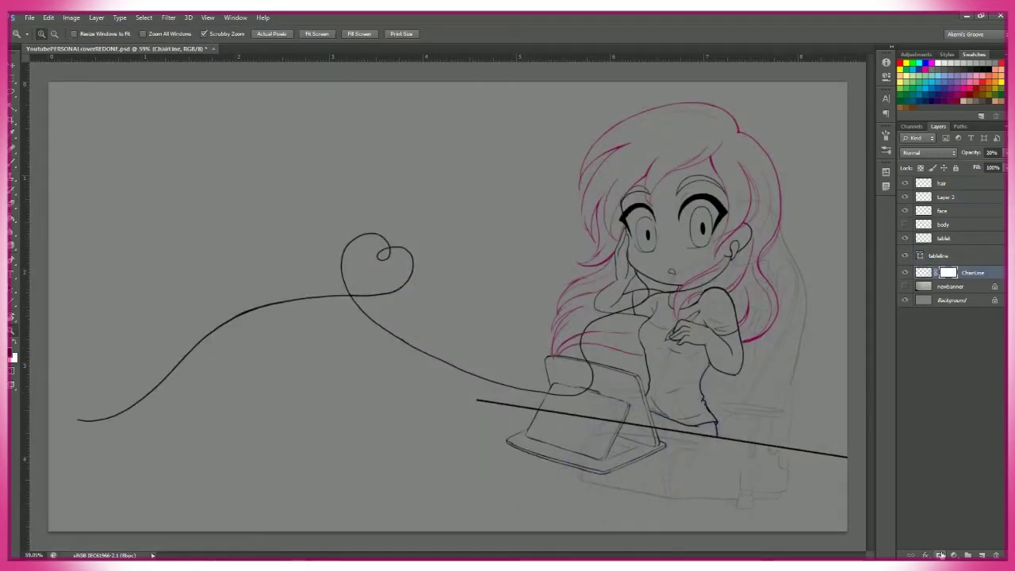
- Scale the tablet drawing down and adjust its proportions with Free Transform
scroll(728, 381, up, 1)
click(944, 238)
key(ctrl+t)
drag(433, 498, 615, 435)
scroll(675, 408, down, 2)
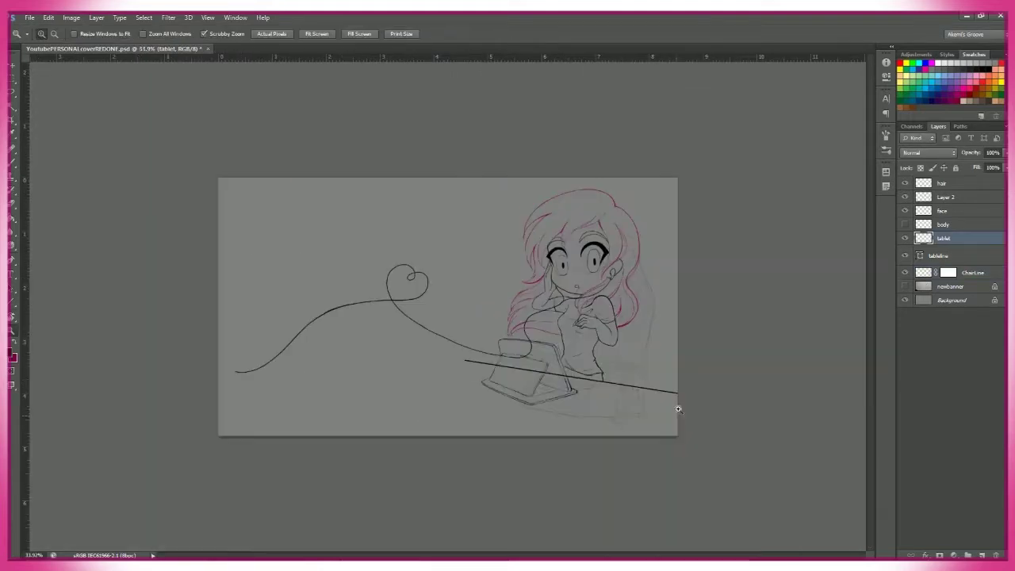
scroll(675, 408, up, 3)
drag(346, 438, 353, 433)
drag(578, 390, 574, 397)
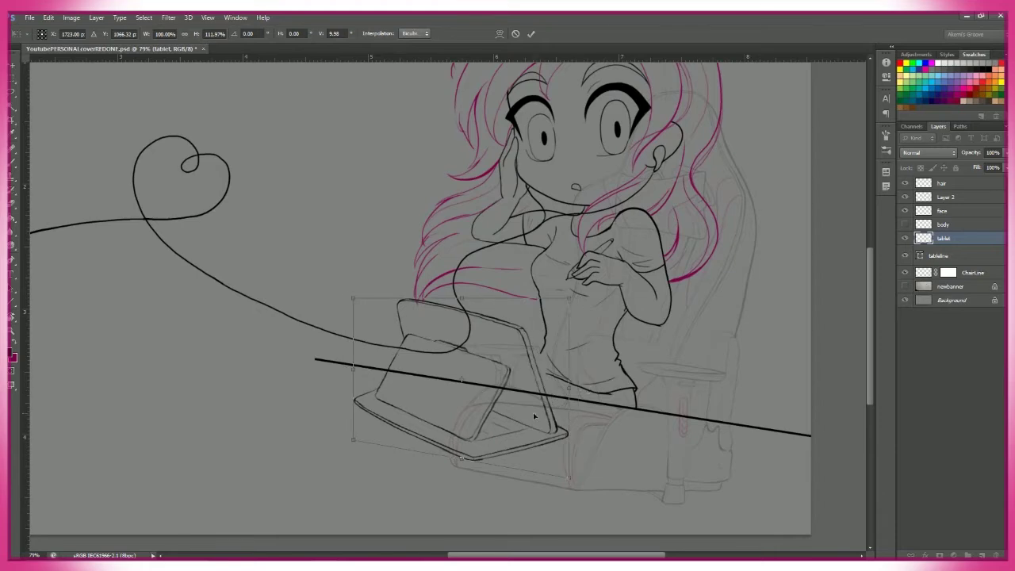
key(Return)
- Skew the tablet so it matches the table line
scroll(603, 444, up, 2)
scroll(627, 480, down, 4)
scroll(624, 480, up, 4)
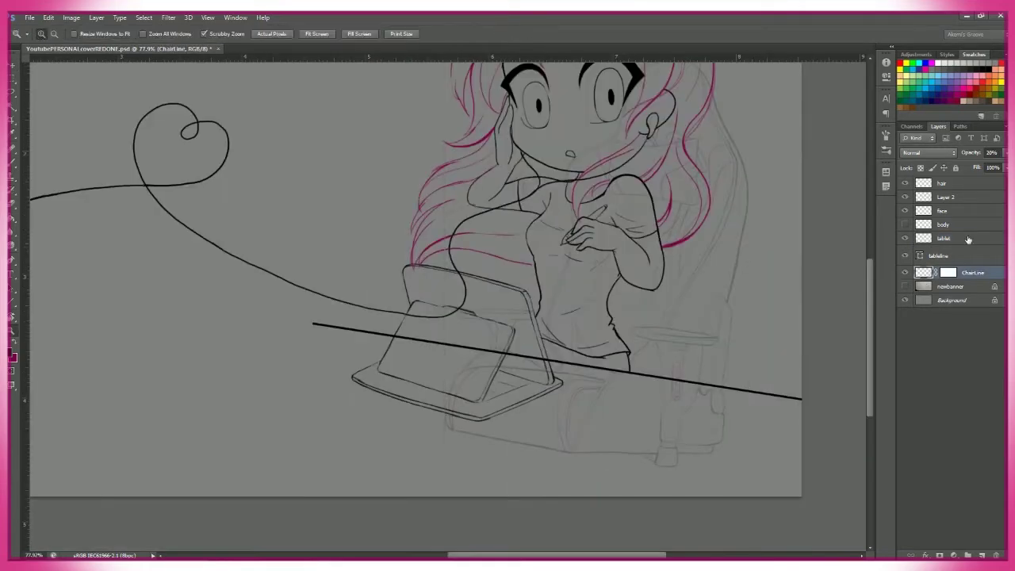
key(ctrl+t)
drag(563, 413, 598, 319)
key(Return)
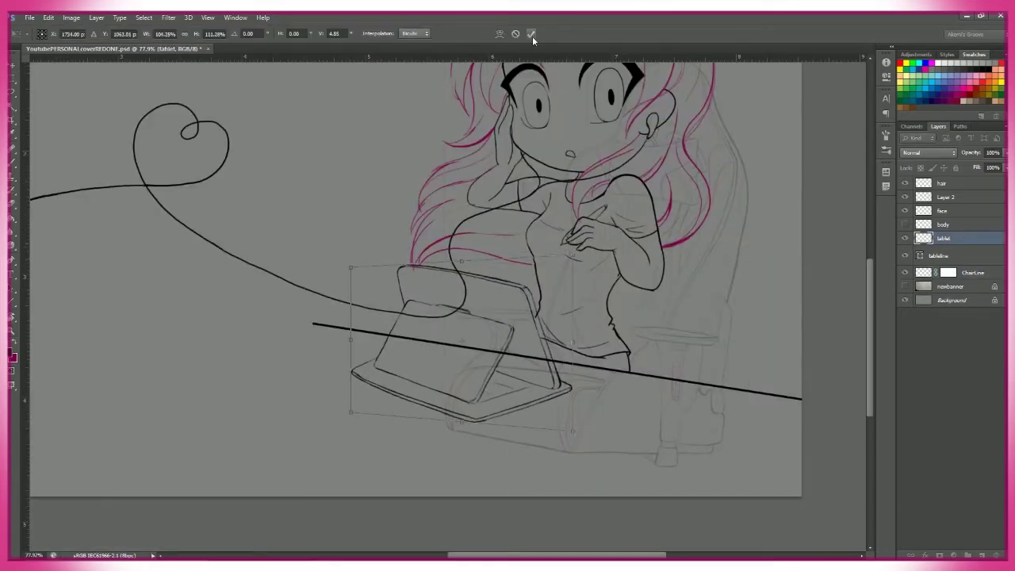
- Move the tablet drawing down into place on the table
scroll(598, 319, up, 2)
scroll(635, 463, down, 3)
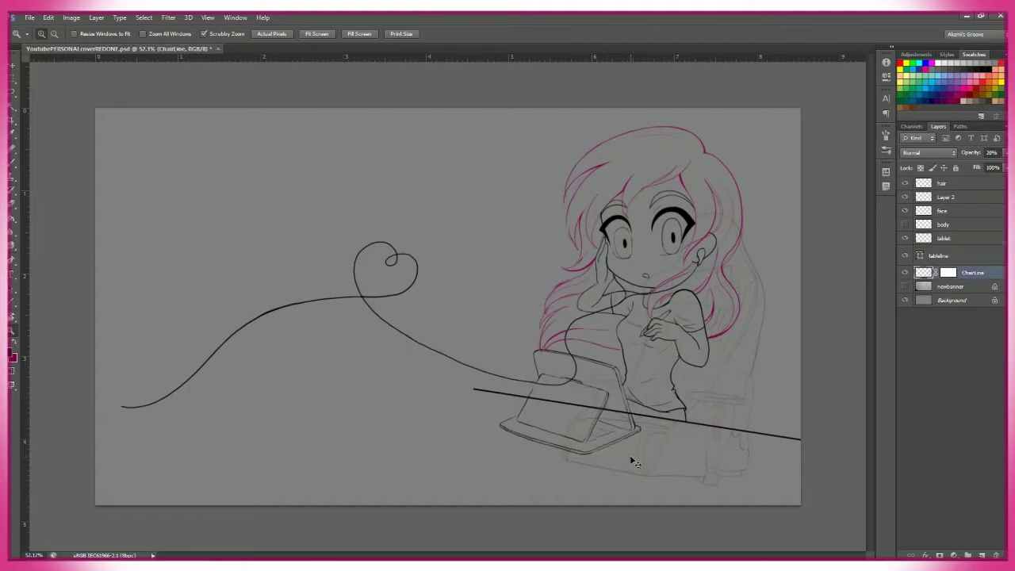
scroll(633, 462, up, 3)
key(v)
drag(537, 419, 520, 472)
- Hide all the character and table layers to expose the chair
key(z)
scroll(481, 503, down, 4)
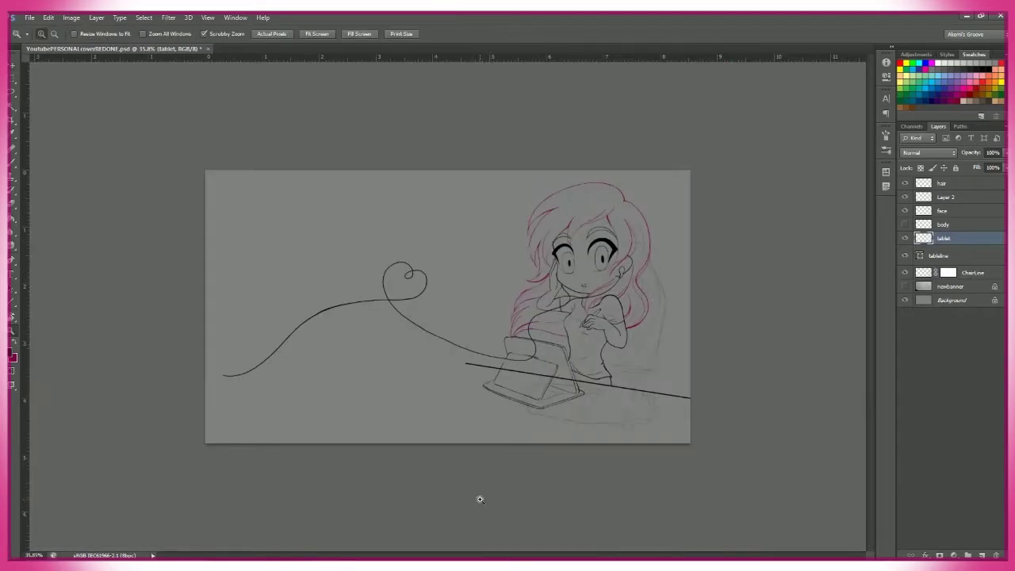
key(alt+bracketright)
key(alt+bracketright)
key(alt+bracketright)
scroll(481, 503, up, 6)
scroll(641, 422, down, 6)
drag(905, 183, 905, 255)
- Add a new layer, paste the chair into it, and name it 'chairflat'
click(952, 287)
key(ctrl+v)
double_click(944, 287)
text(chairfla)
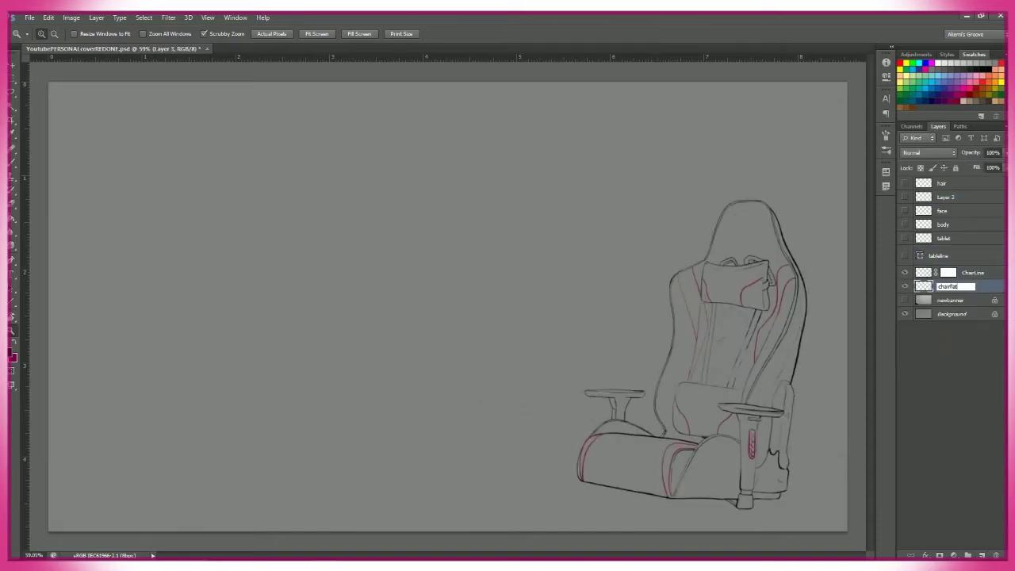
text(t)
key(Return)
scroll(674, 397, up, 3)
- Pick a dark purple foreground colour for bucket filling
key(g)
click(579, 436)
key(ctrl+z)
click(12, 357)
drag(715, 281, 716, 267)
key(Return)
click(428, 381)
scroll(521, 454, up, 3)
- Bucket-fill the seat front, side panel and headrest dark purple
click(585, 387)
click(568, 301)
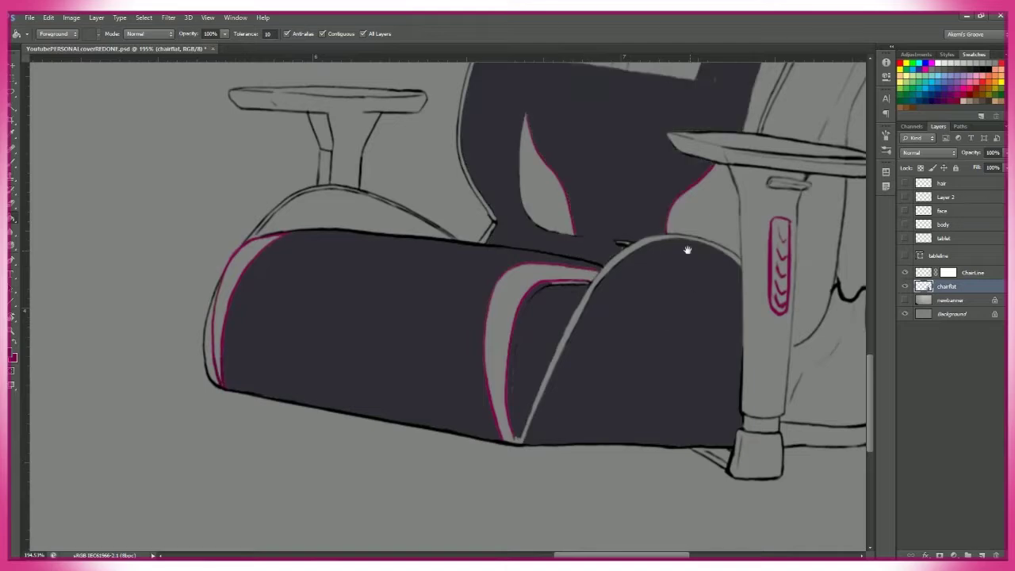
scroll(688, 250, down, 3)
drag(627, 301, 609, 454)
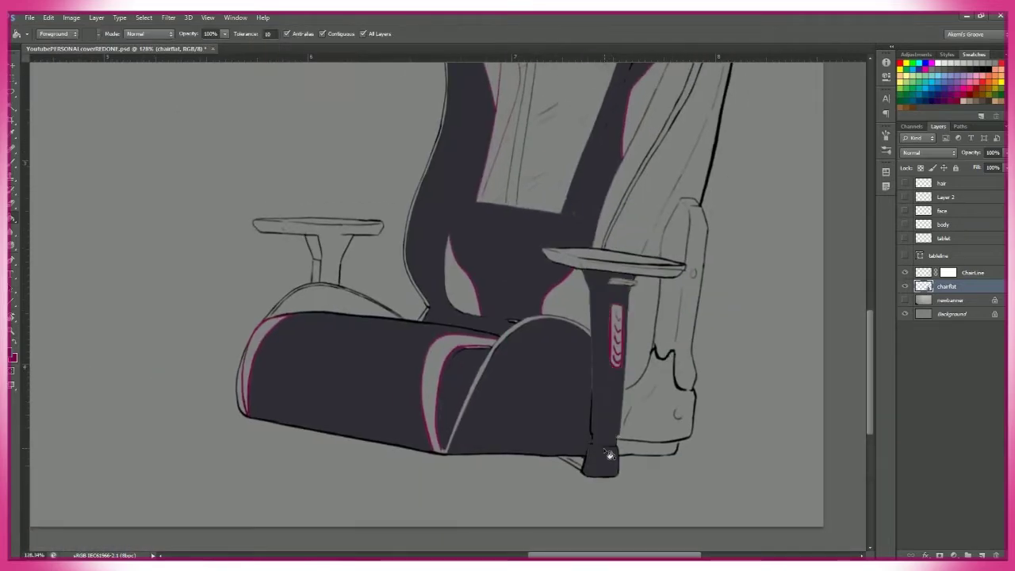
scroll(591, 423, up, 5)
scroll(551, 258, up, 3)
click(551, 258)
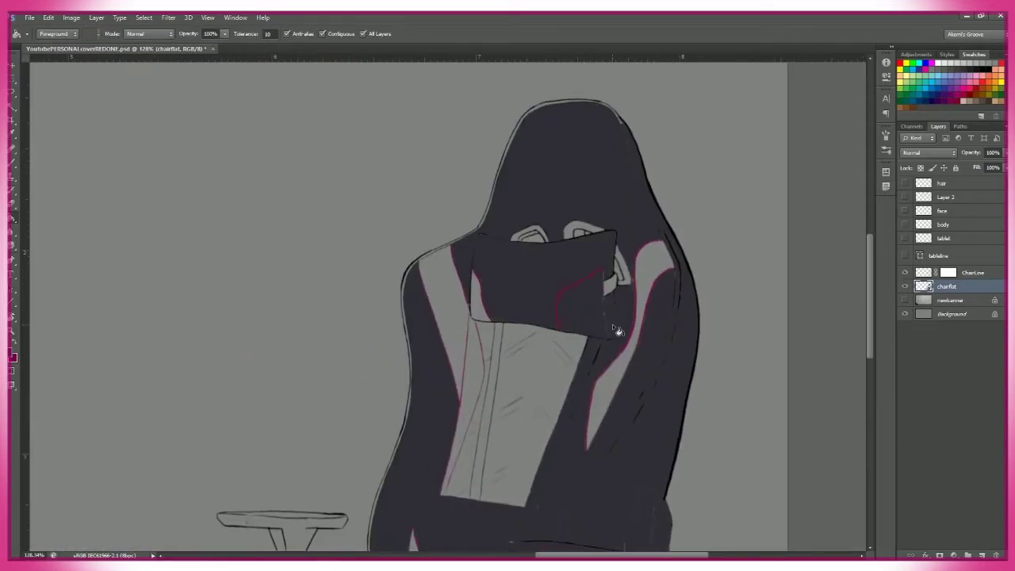
scroll(590, 181, up, 3)
- Brush dark colour over the light gap along the chair back's outer edge
key(z)
scroll(590, 181, down, 5)
scroll(637, 295, up, 3)
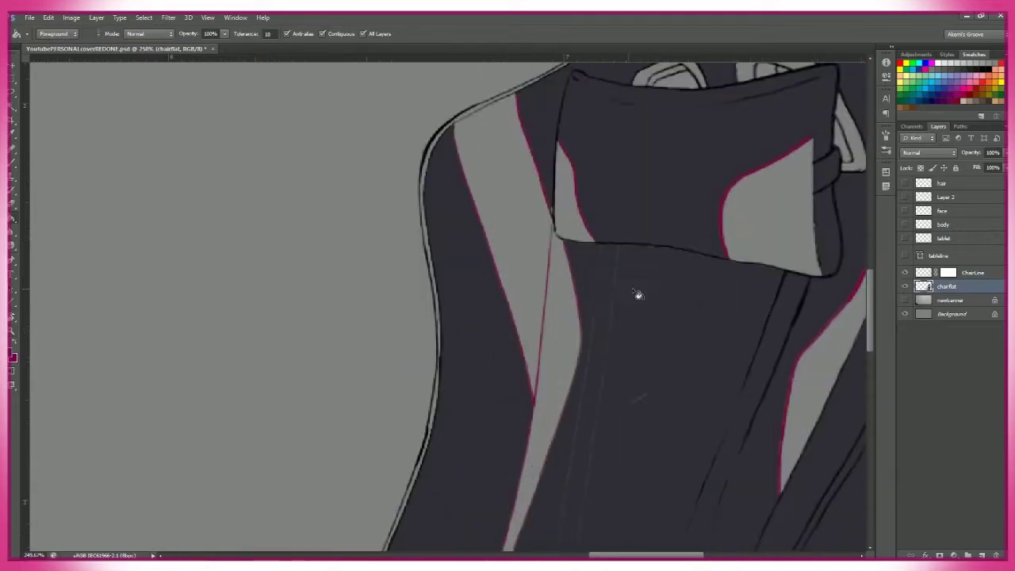
scroll(604, 262, down, 2)
scroll(517, 286, up, 2)
scroll(413, 297, up, 2)
key(b)
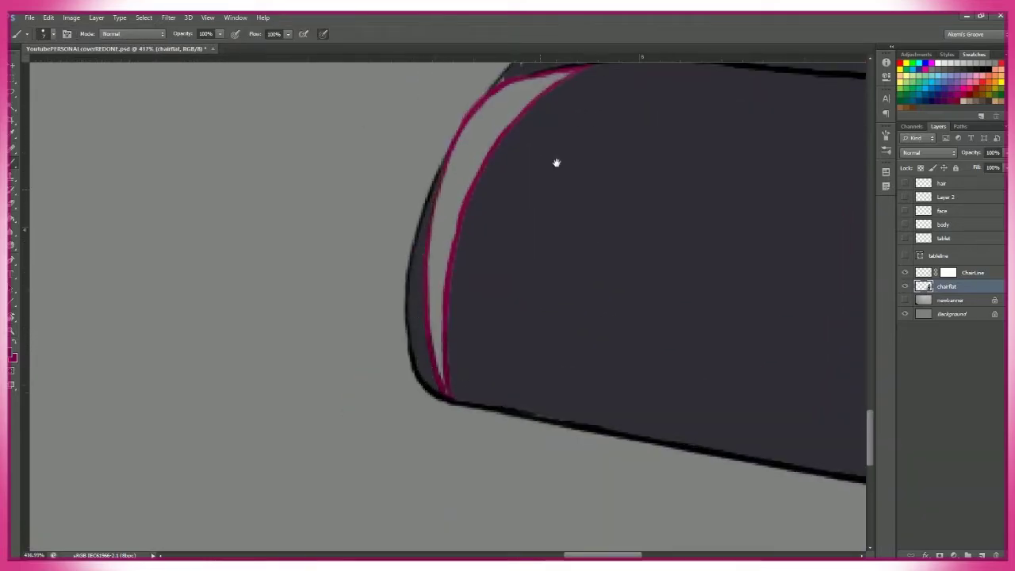
scroll(556, 163, up, 4)
scroll(548, 179, right, 4)
scroll(490, 215, down, 3)
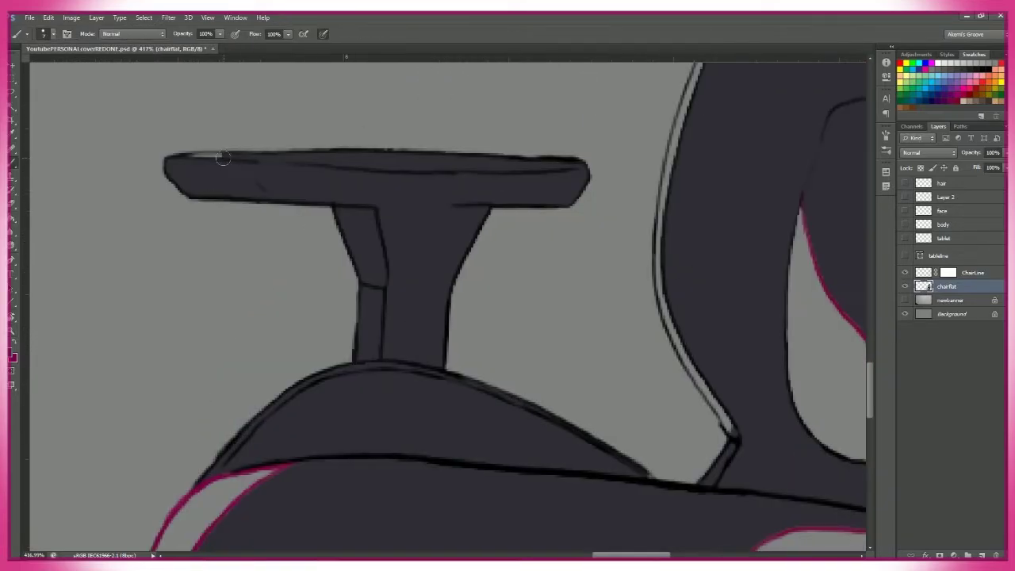
scroll(568, 392, down, 3)
scroll(483, 381, up, 2)
scroll(608, 320, up, 3)
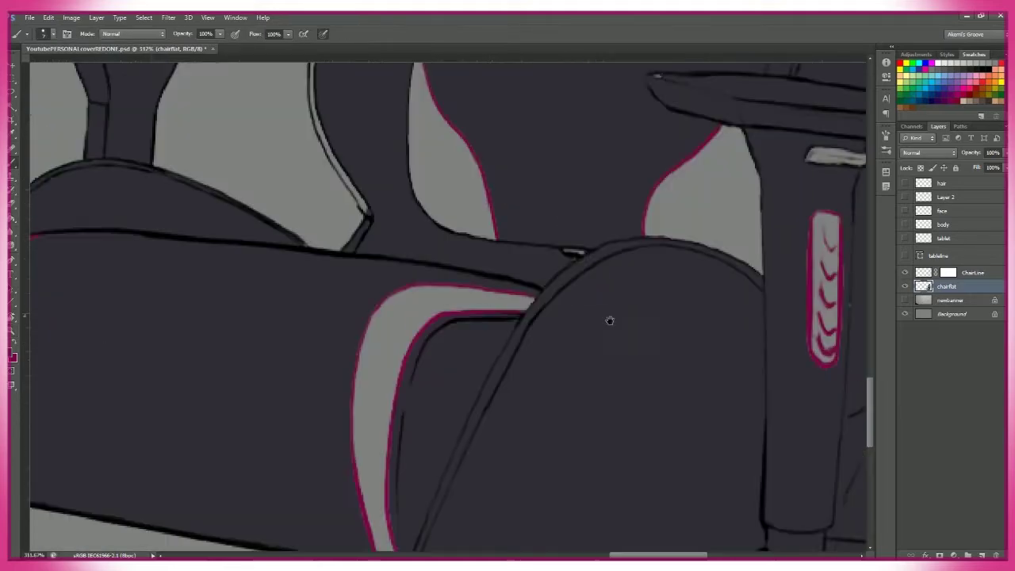
scroll(687, 197, right, 4)
scroll(752, 157, down, 3)
scroll(556, 278, up, 4)
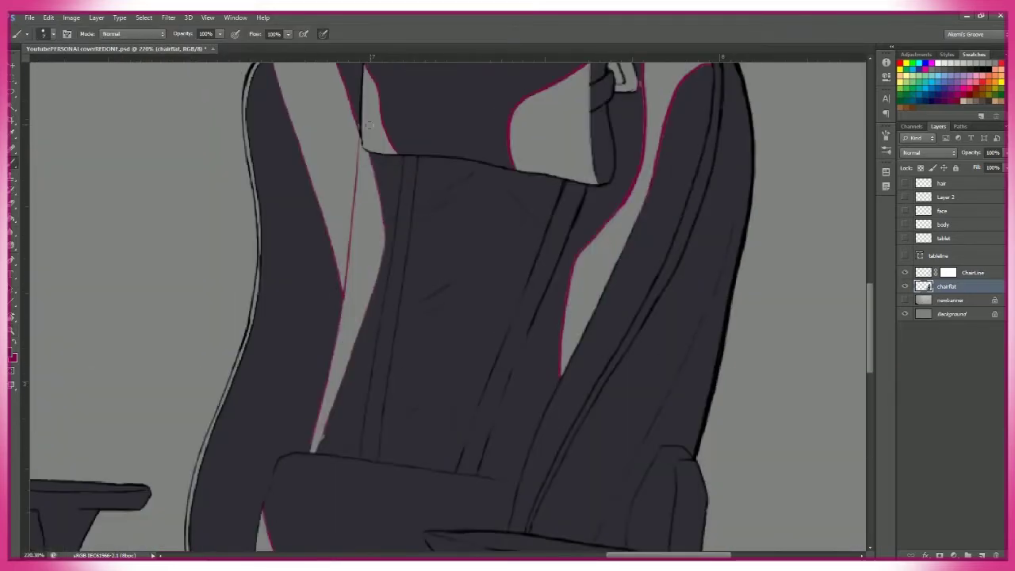
scroll(415, 324, left, 2)
scroll(378, 354, up, 3)
drag(333, 373, 314, 211)
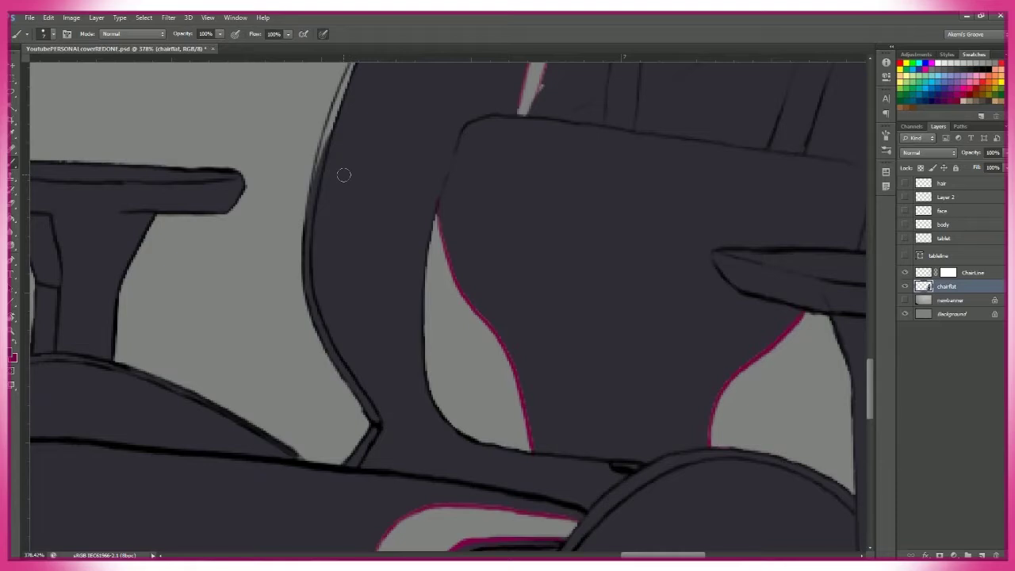
drag(344, 174, 416, 244)
- Zoom out to review the chair and open the foreground colour settings
scroll(403, 168, up, 8)
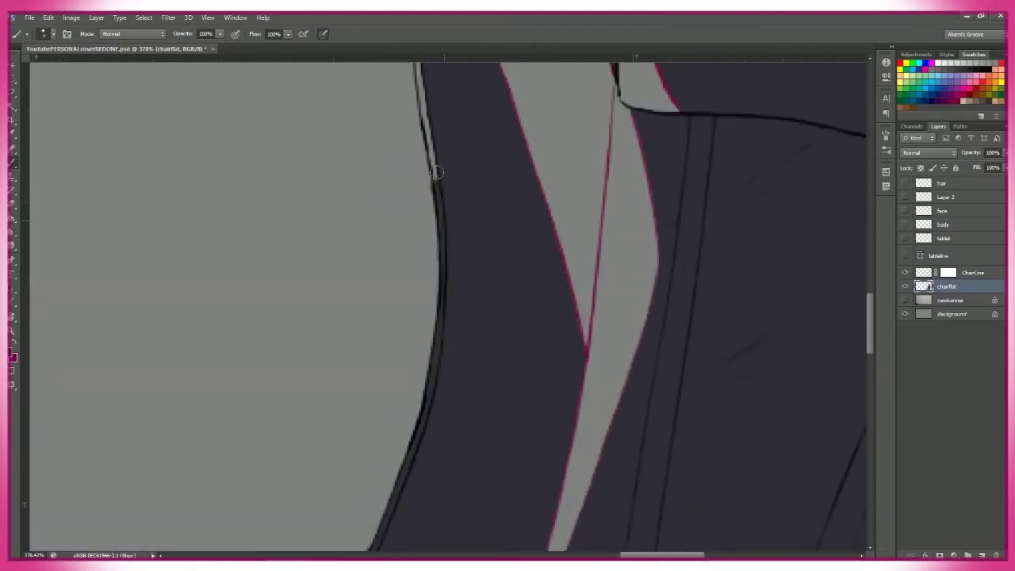
scroll(610, 148, up, 6)
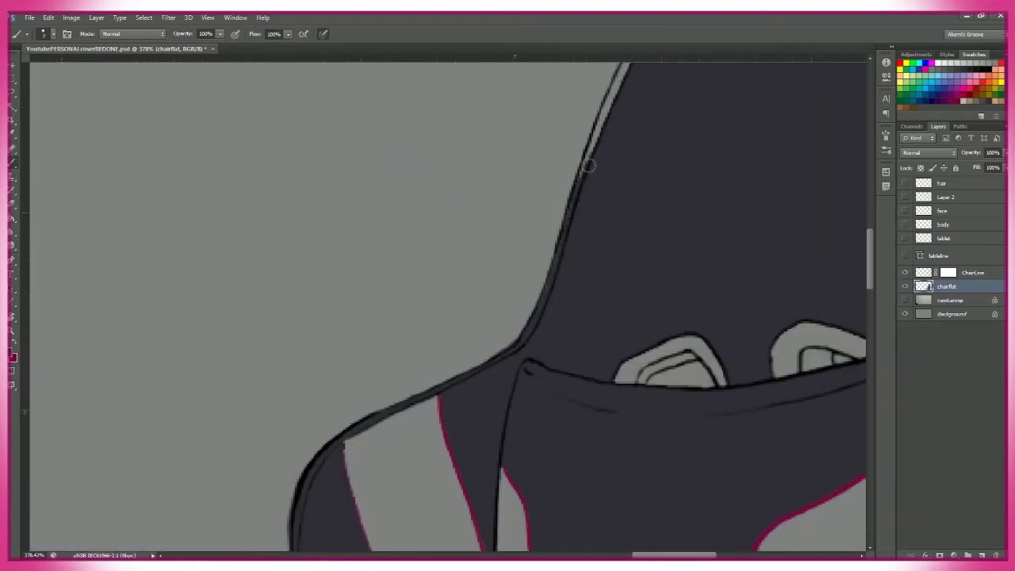
scroll(535, 145, right, 3)
key(z)
scroll(772, 328, down, 5)
scroll(772, 329, down, 5)
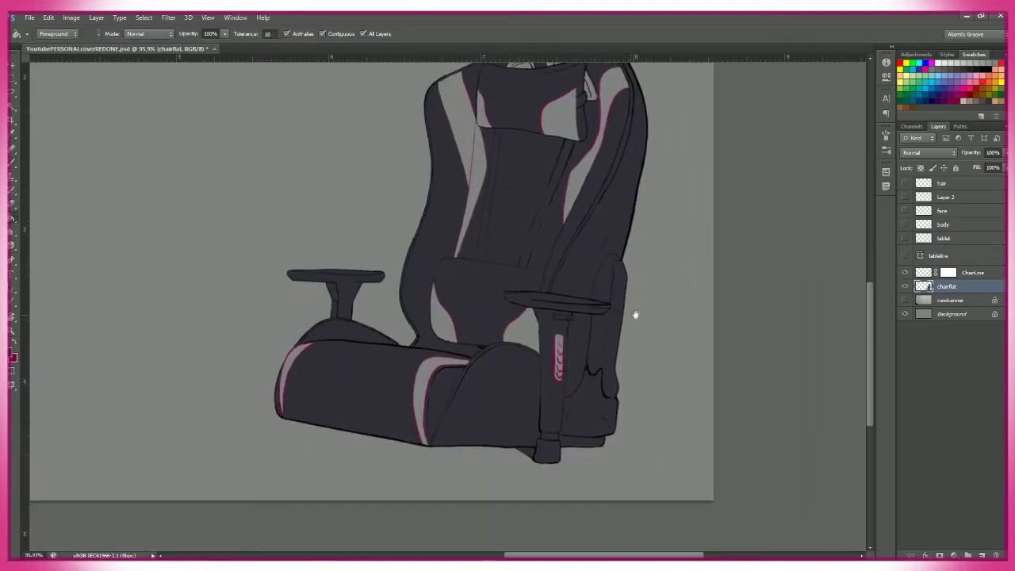
scroll(494, 420, up, 6)
click(12, 357)
- Fill the buckle loop's interior with the dark colour using the Paint Bucket
key(Escape)
key(g)
key(shift+g)
click(12, 357)
key(Return)
click(619, 275)
click(12, 357)
key(Return)
- Try a red fill on an area of the chair, then undo it
key(z)
scroll(800, 378, down, 4)
scroll(705, 410, up, 3)
scroll(705, 411, down, 2)
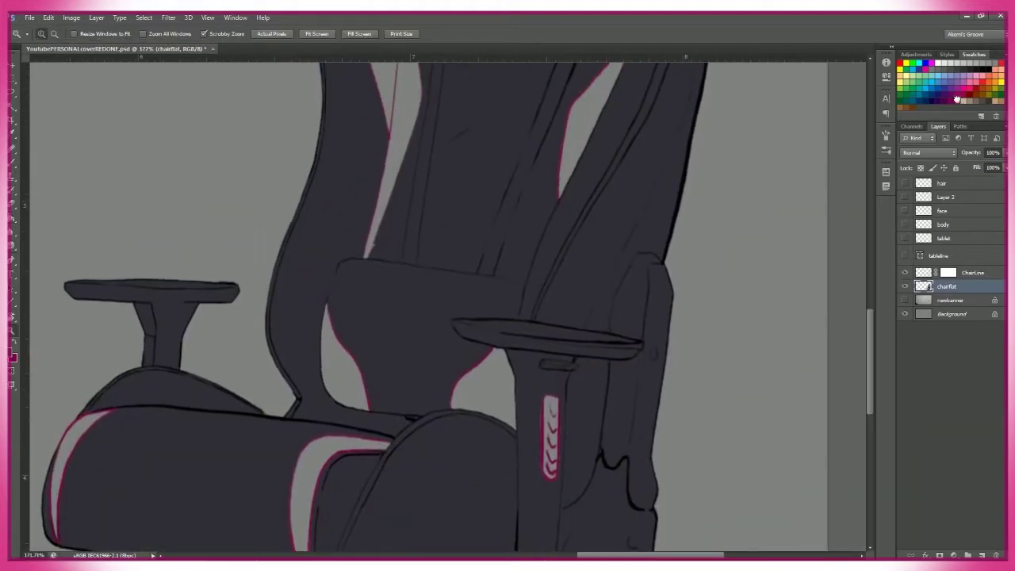
key(g)
click(521, 335)
key(ctrl+z)
key(z)
scroll(851, 319, up, 4)
- Brush over the thin grey line beside the armrest post to darken it
key(b)
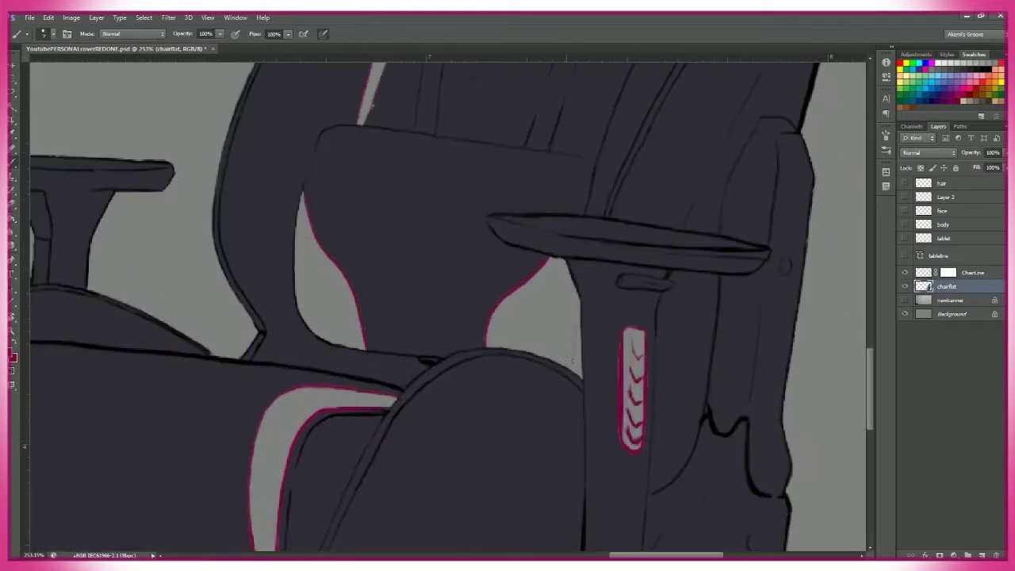
drag(576, 370, 578, 319)
scroll(692, 322, up, 1)
scroll(691, 322, right, 1)
key(z)
scroll(544, 454, down, 2)
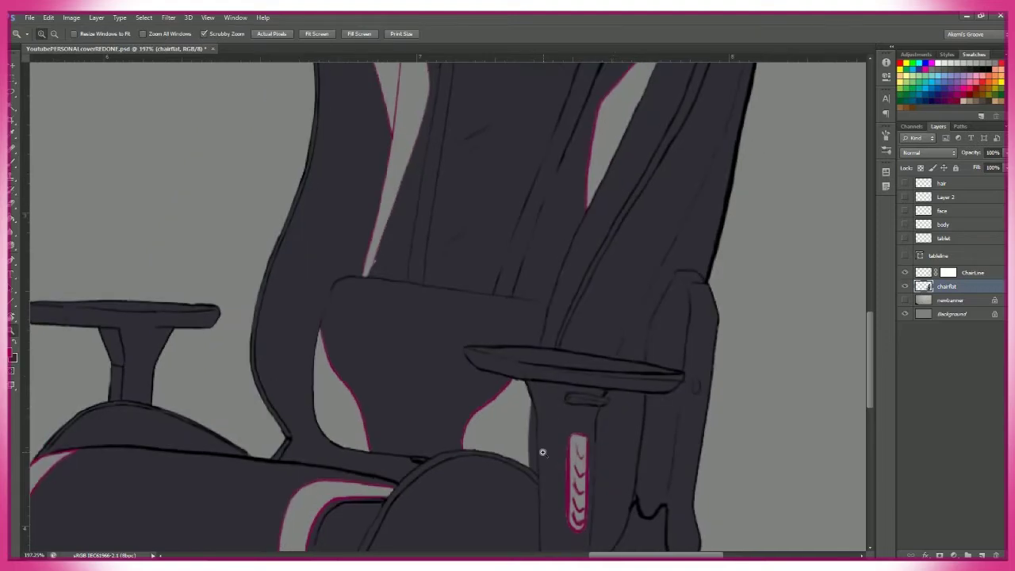
- Sample the chair's red and make it brighter in the Color Picker
key(i)
click(11, 357)
mouse_move(710, 269)
mouse_down()
mouse_move(718, 265)
mouse_move(718, 297)
mouse_move(717, 260)
mouse_up()
click(811, 213)
click(12, 357)
click(812, 213)
- Fill a seat stripe with the bright red
key(g)
mouse_move(605, 366)
mouse_down()
mouse_move(616, 243)
mouse_move(714, 243)
mouse_up()
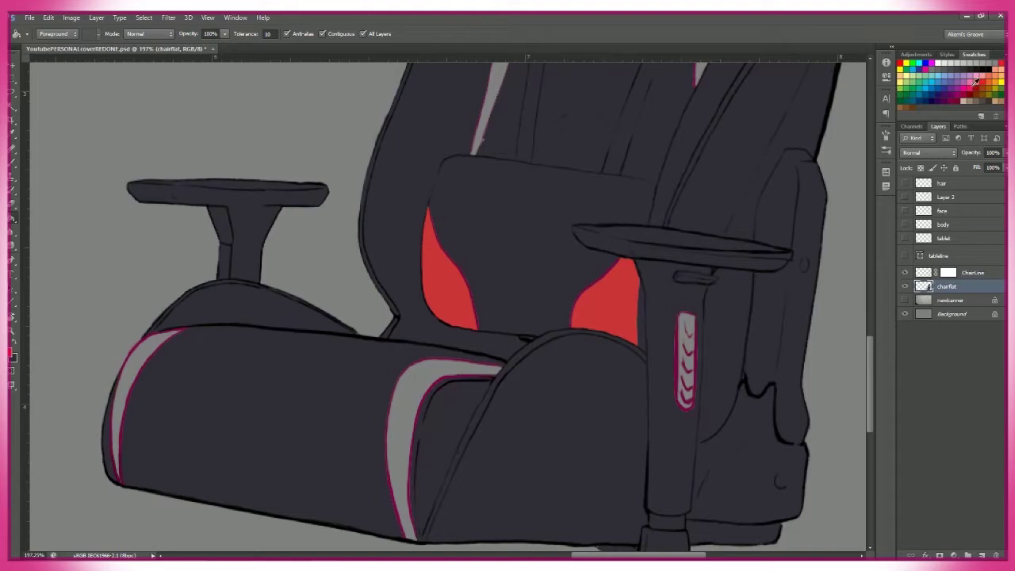
drag(540, 399, 481, 465)
click(80, 444)
- Fill a backrest stripe red and check the whole chair
scroll(750, 156, up, 5)
click(714, 96)
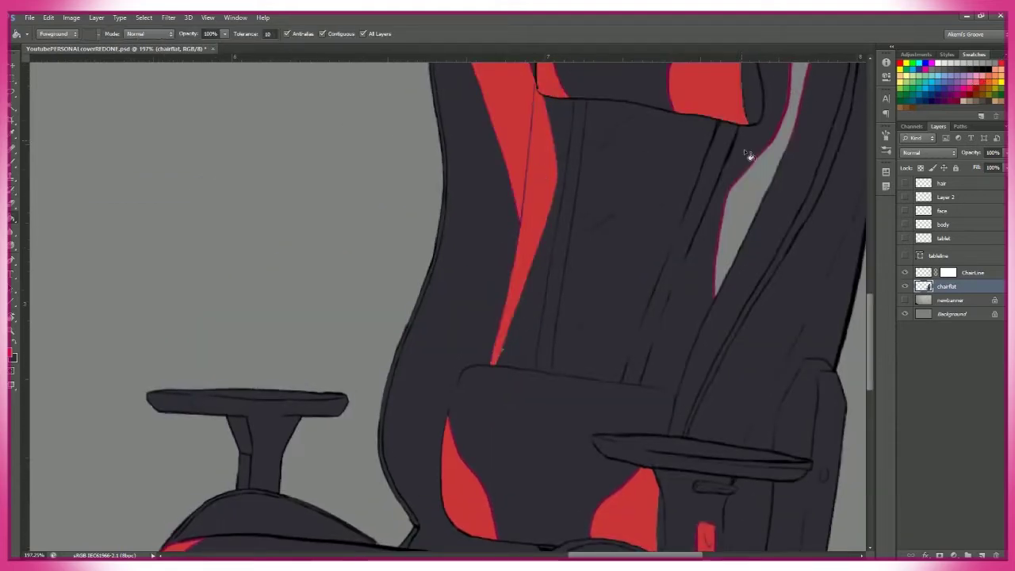
key(z)
drag(750, 156, 671, 227)
key(b)
scroll(733, 147, down, 3)
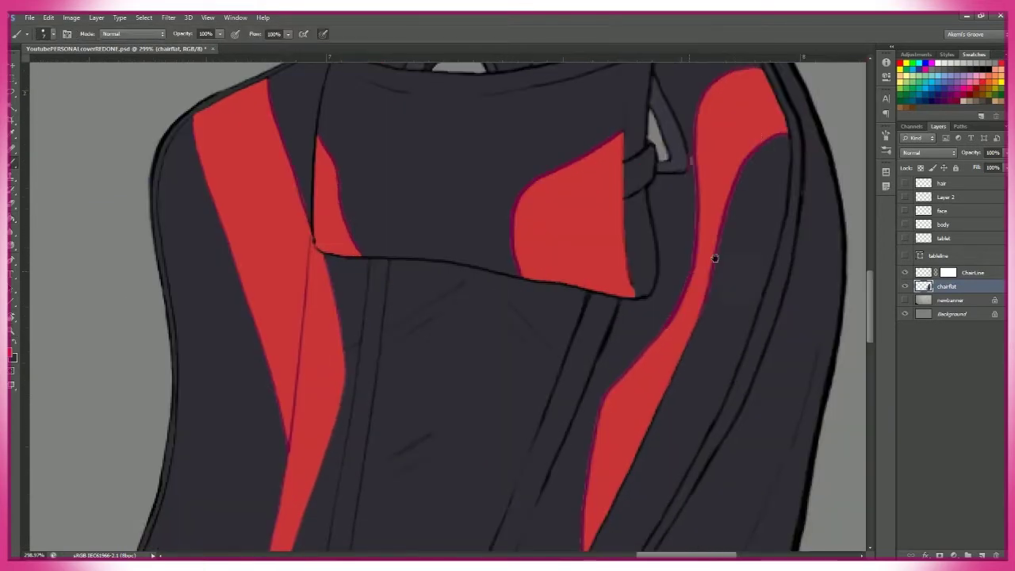
scroll(691, 347, up, 4)
key(g)
key(z)
scroll(574, 396, down, 5)
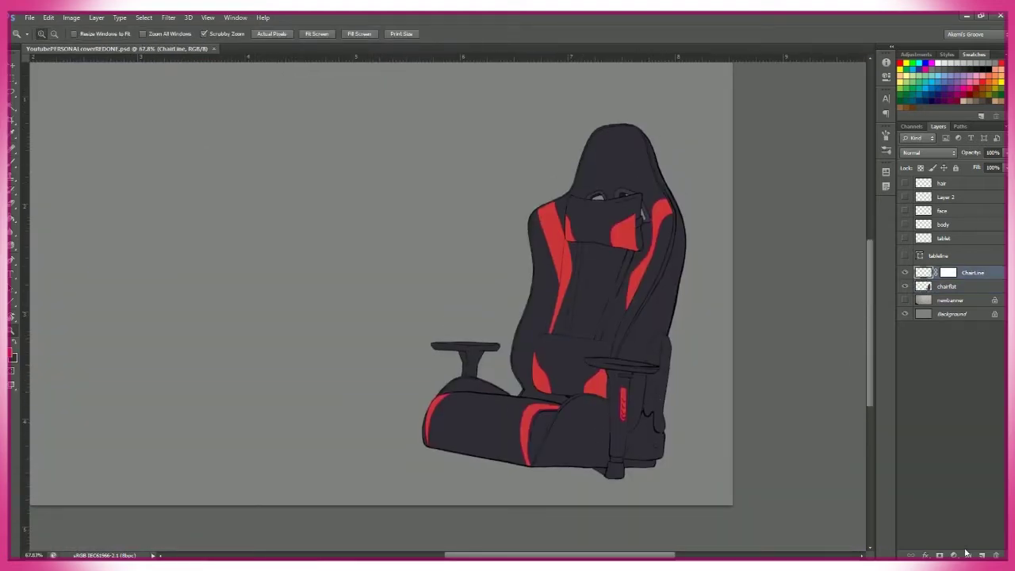
- Group ChairLine and chairflat into a chair folder, show the character layers, and lower its opacity
click(966, 553)
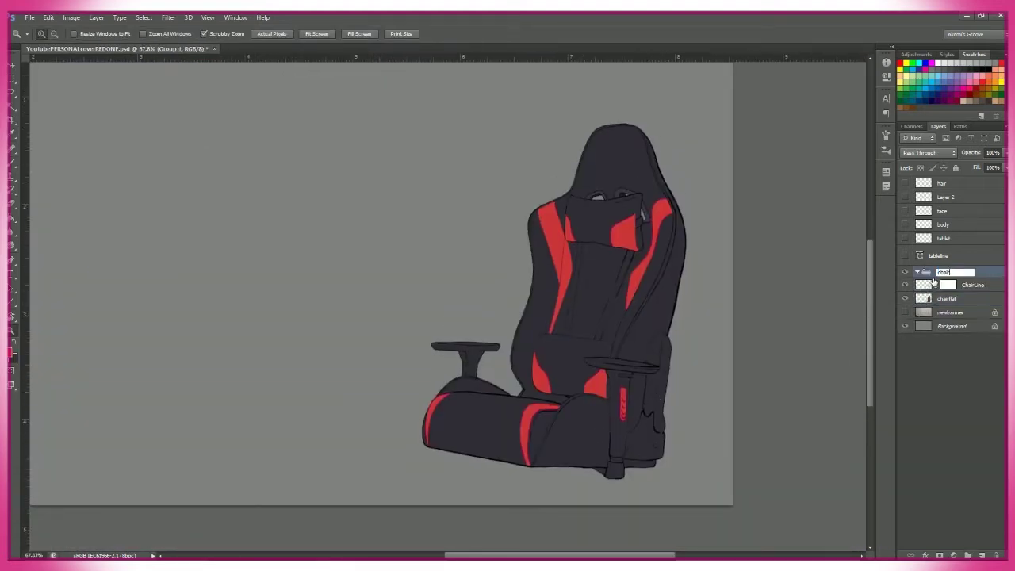
drag(906, 256, 906, 183)
click(944, 225)
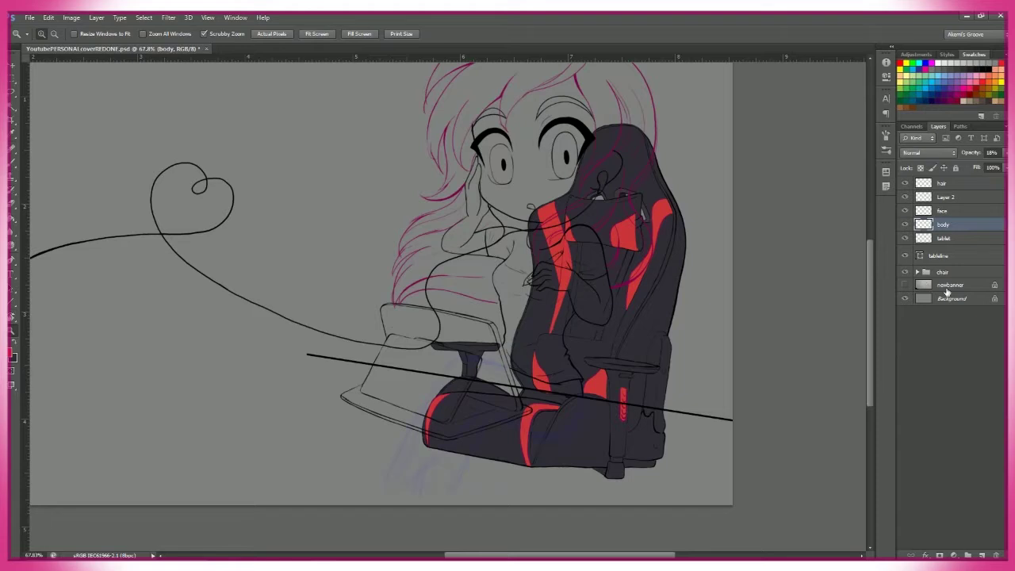
click(905, 272)
click(943, 272)
key(0)
key(8)
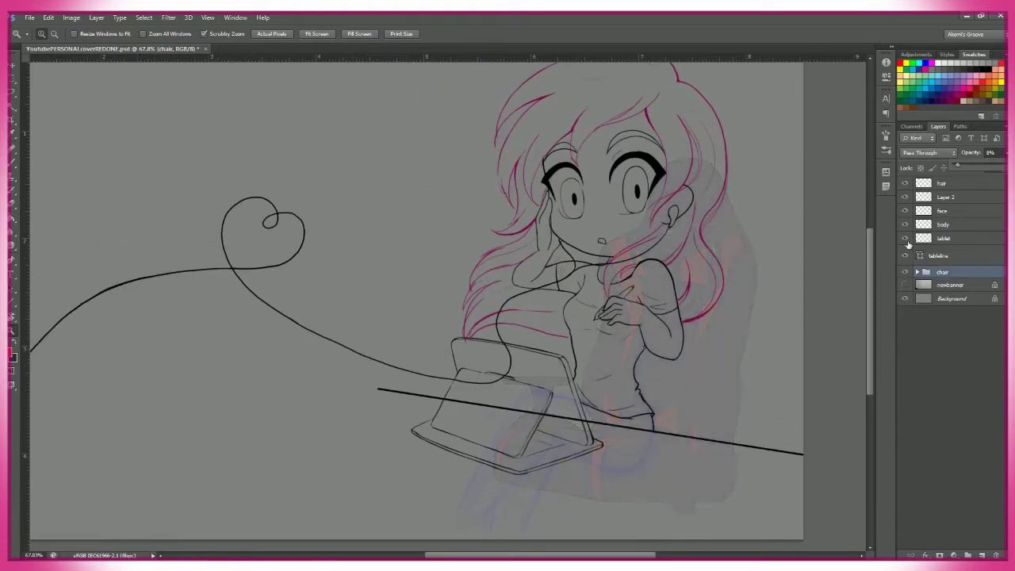
- Move the tablet and table line up slightly and make the chair group opaque again
click(943, 225)
shift+click(942, 183)
ctrl+click(942, 272)
key(v)
drag(742, 493, 725, 508)
key(z)
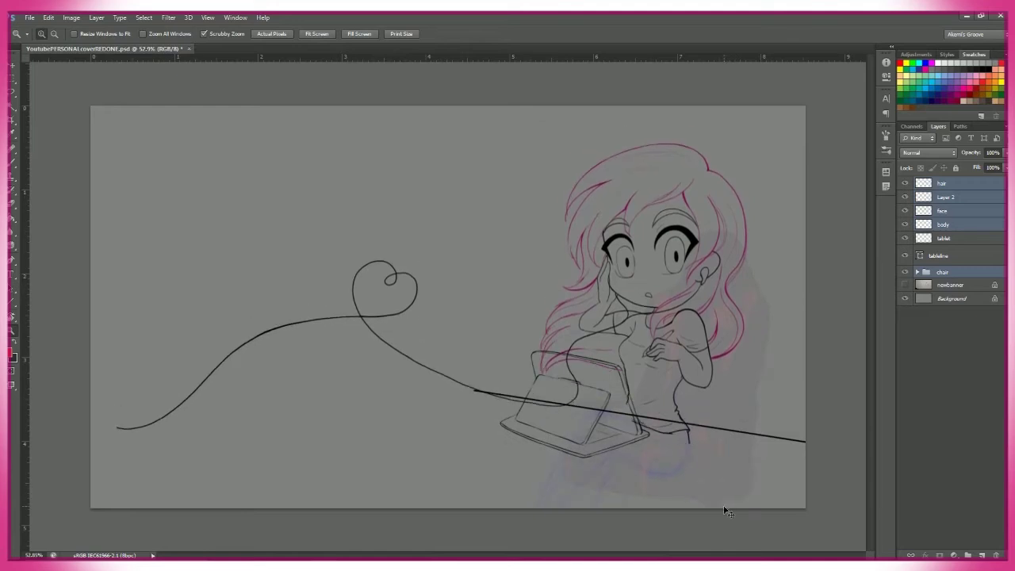
key(v)
drag(753, 444, 759, 426)
drag(986, 167, 977, 168)
- Rotate the black table line slightly flatter with Free Transform
key(alt+bracketright)
key(ctrl+t)
drag(811, 393, 809, 402)
click(531, 33)
- Fade the chair group to 14% opacity
key(alt+bracketleft)
click(1002, 152)
drag(1001, 167, 964, 167)
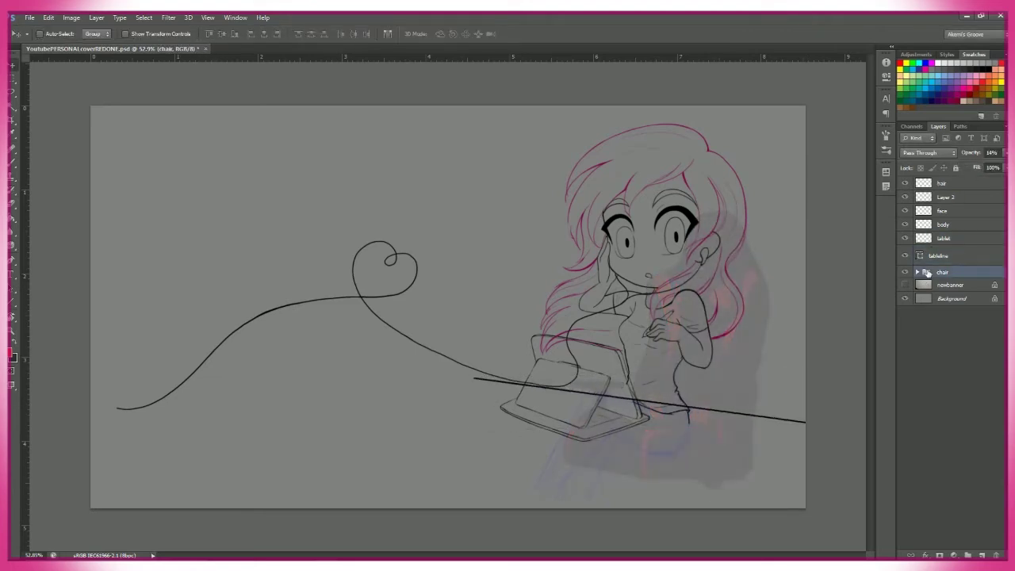
- Group the figure layers from hair down to tablet
click(944, 238)
shift+click(941, 183)
key(ctrl+g)
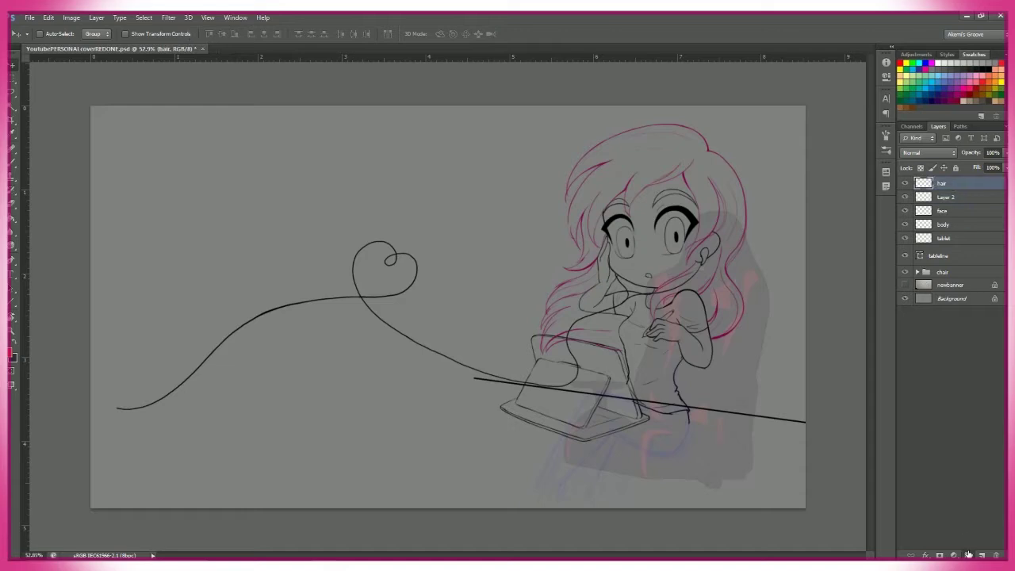
- Rename the figure group to 'body' and add a layer mask to it
double_click(944, 182)
text(body)
click(952, 183)
click(954, 555)
key(b)
scroll(671, 422, up, 5)
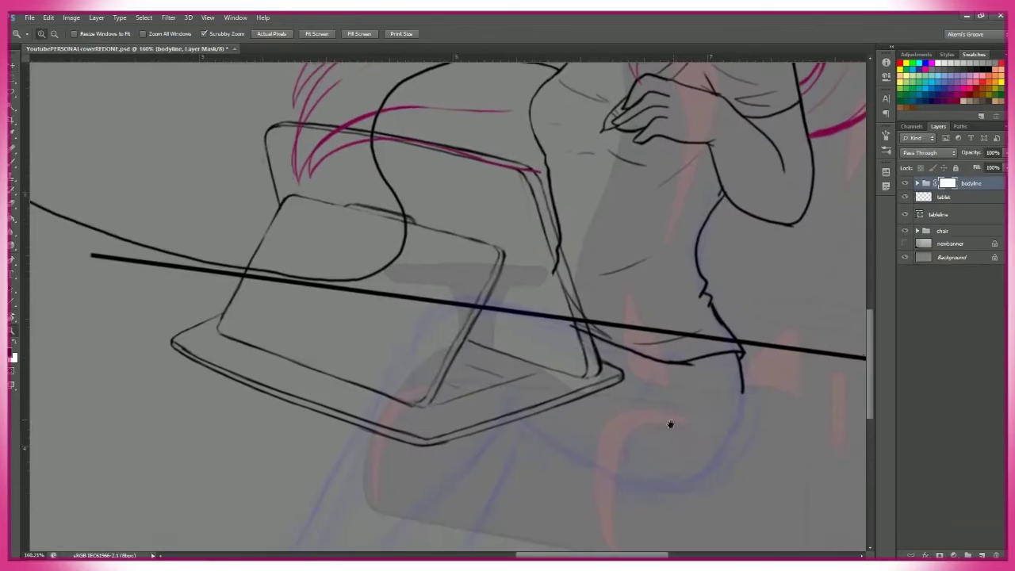
click(918, 183)
- Mask away the sketch lines right of the tablet and part of the faded chair shape
drag(587, 327, 698, 353)
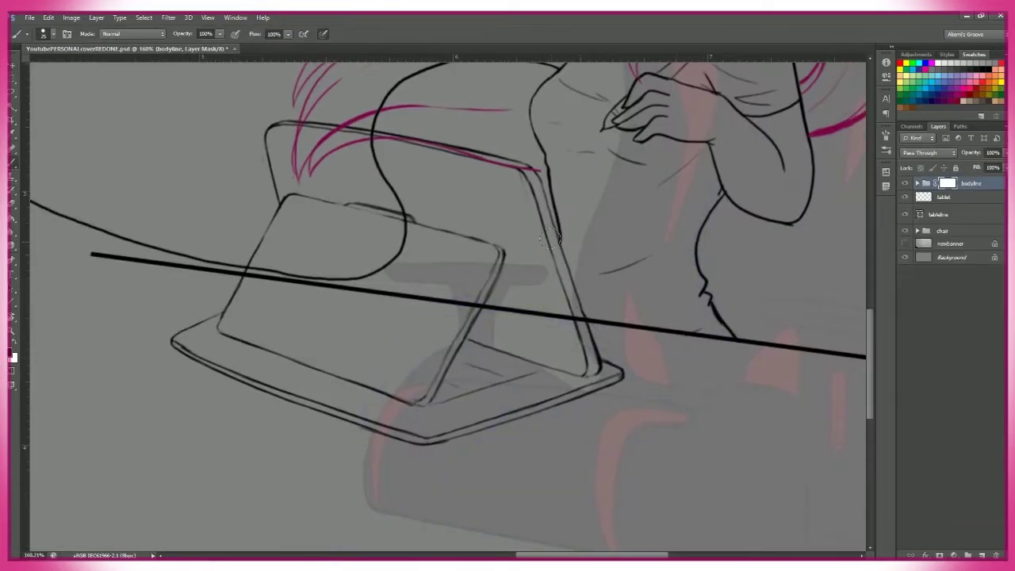
scroll(547, 238, up, 2)
scroll(335, 238, down, 4)
scroll(502, 329, up, 2)
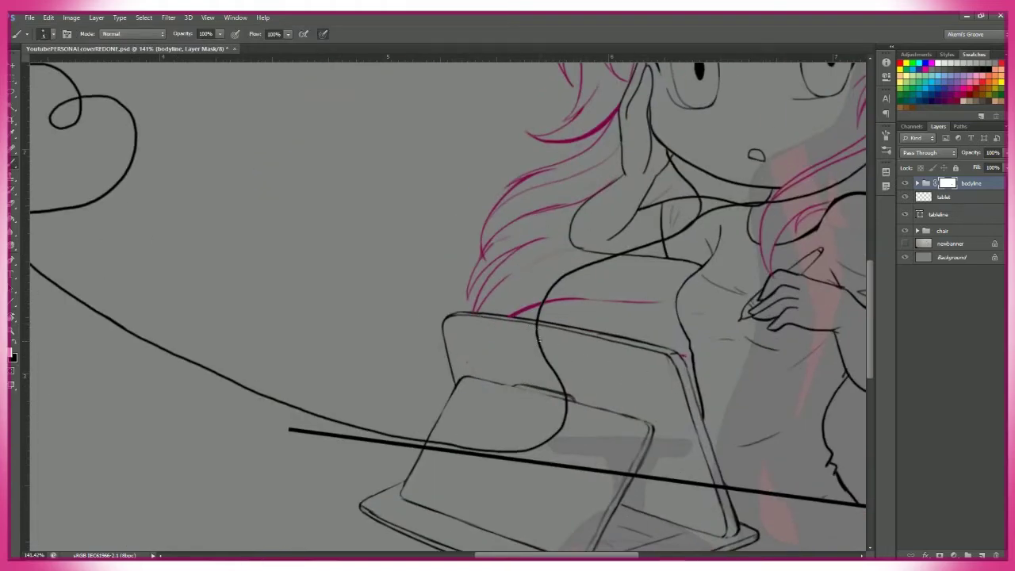
scroll(539, 339, down, 3)
key(alt+bracketleft)
key(alt+bracketleft)
scroll(516, 308, up, 2)
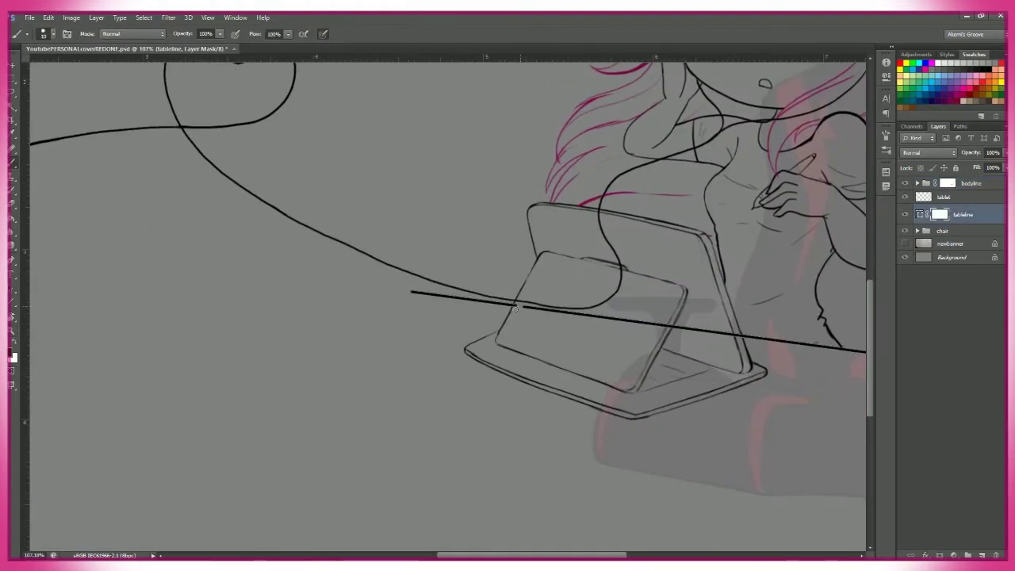
scroll(734, 346, down, 3)
scroll(773, 429, up, 3)
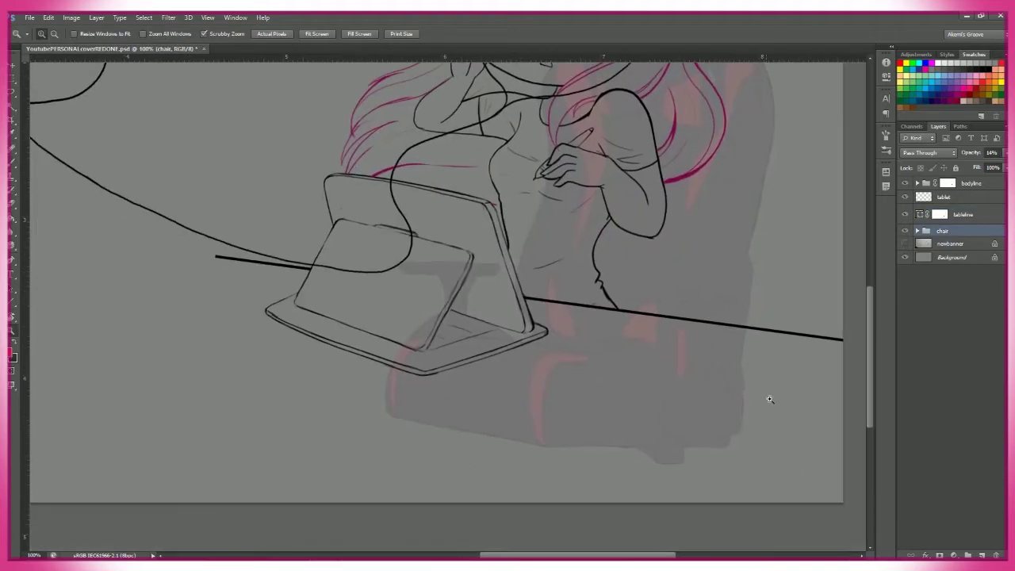
key(alt+bracketleft)
scroll(761, 389, up, 3)
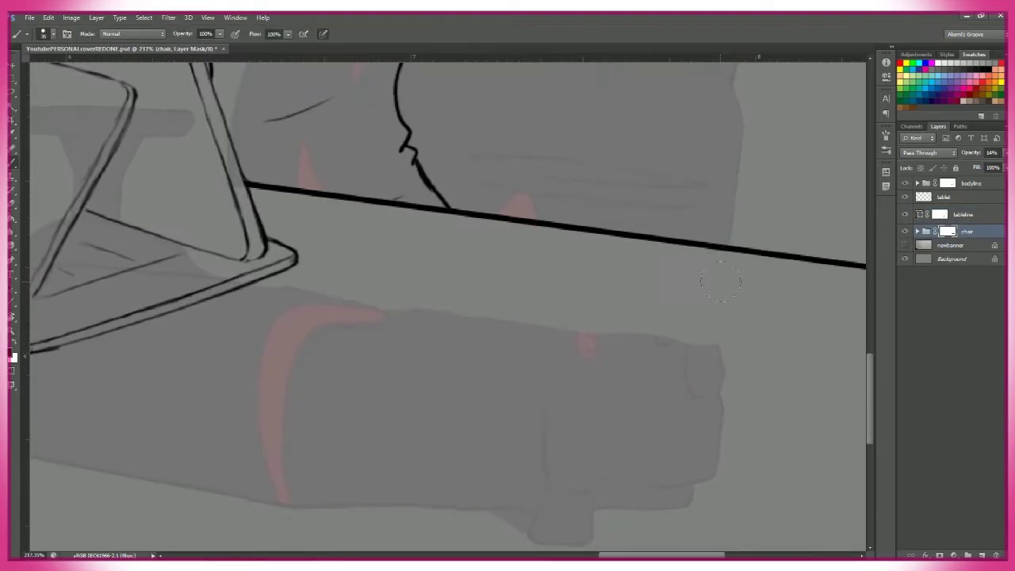
scroll(626, 227, down, 3)
drag(301, 341, 690, 381)
- Mask out the pink chair shading along the girl's forearm and near her shoulder
scroll(418, 549, up, 2)
drag(445, 385, 485, 426)
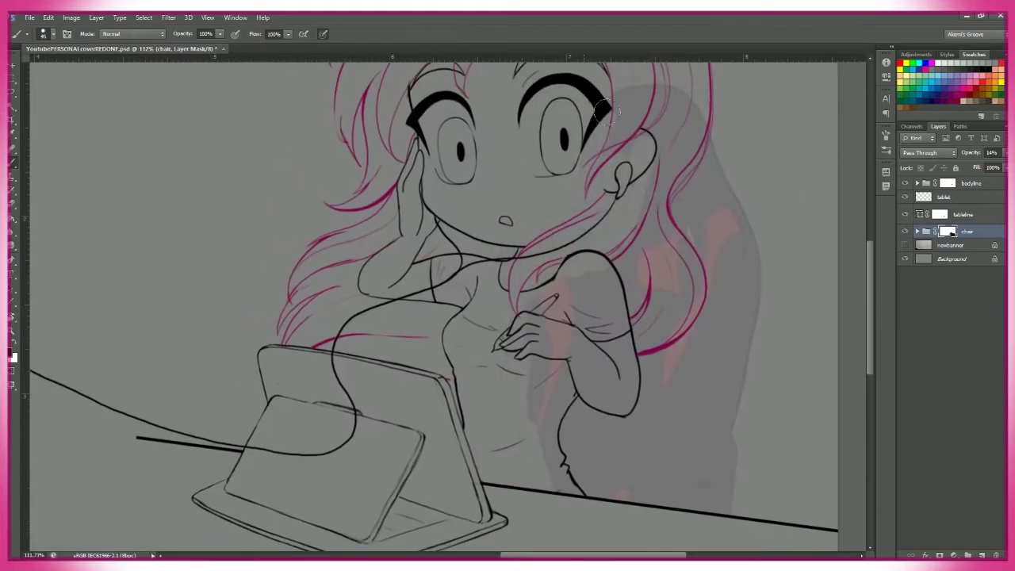
scroll(611, 232, up, 5)
scroll(550, 351, down, 10)
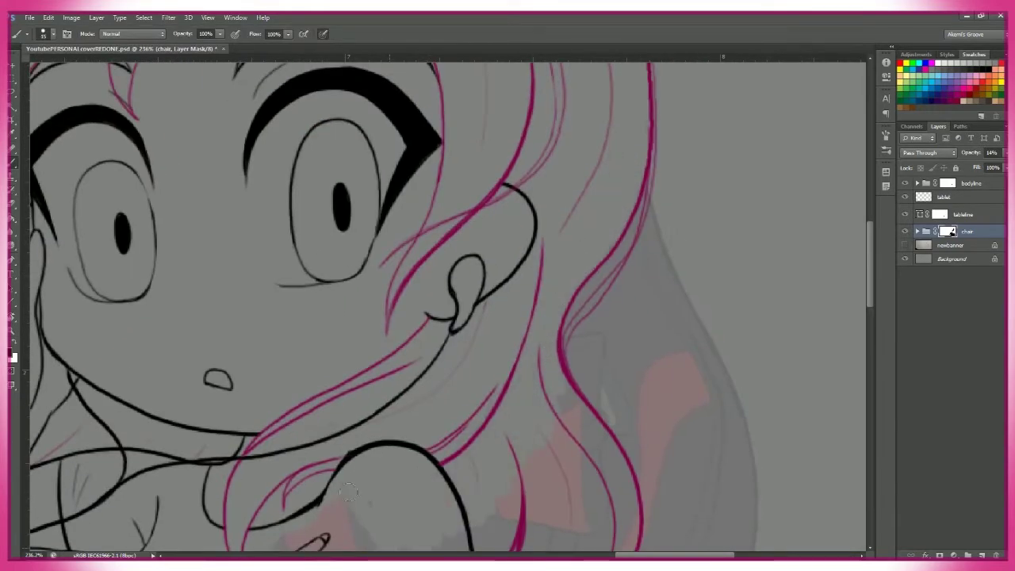
drag(421, 208, 548, 224)
drag(548, 223, 509, 365)
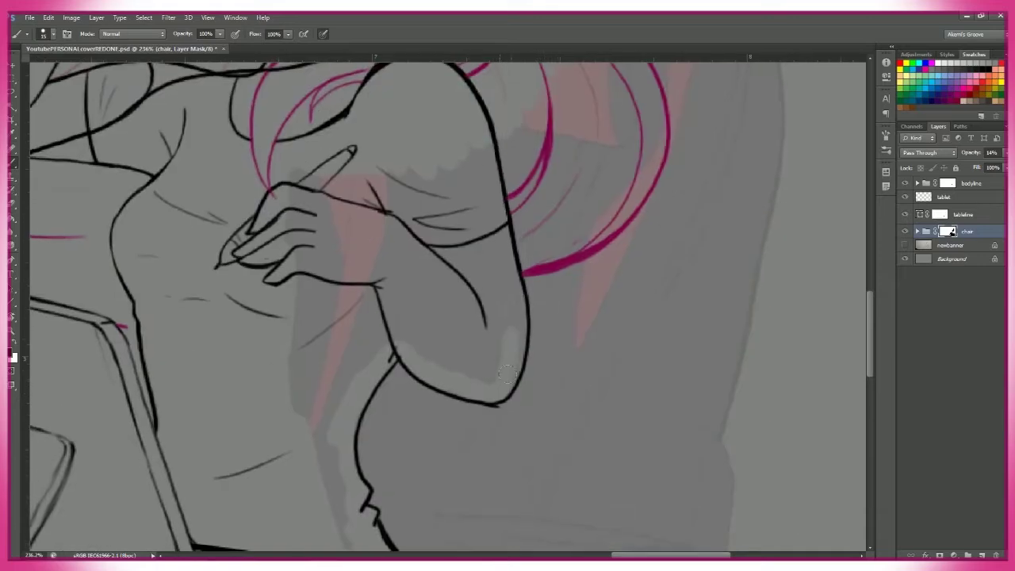
drag(658, 165, 602, 319)
mouse_move(460, 333)
mouse_down()
mouse_move(373, 361)
mouse_move(403, 347)
mouse_up()
- Zoom out to the whole figure and target the chair layer instead of its mask
key(z)
drag(682, 358, 526, 384)
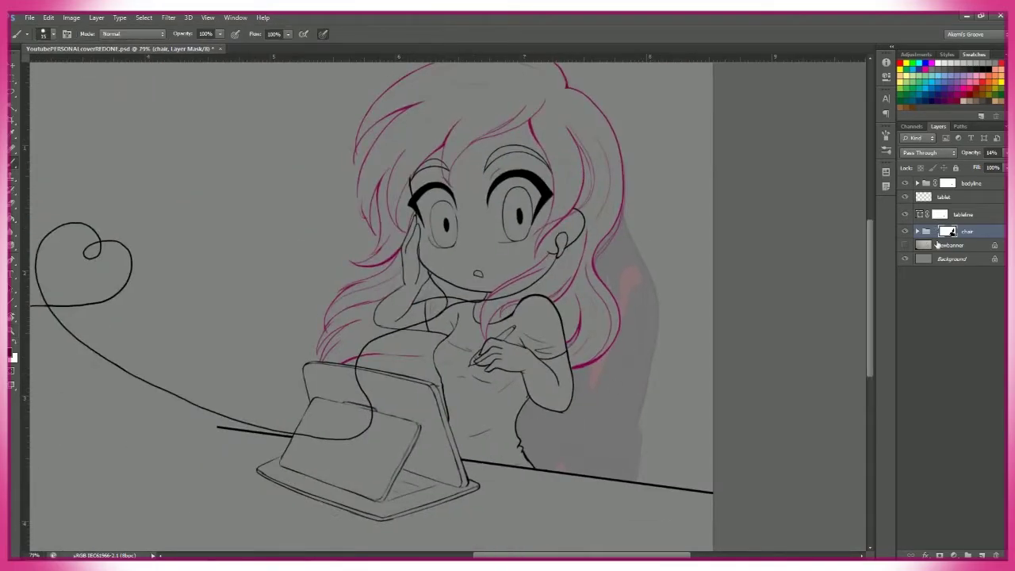
click(939, 232)
key(v)
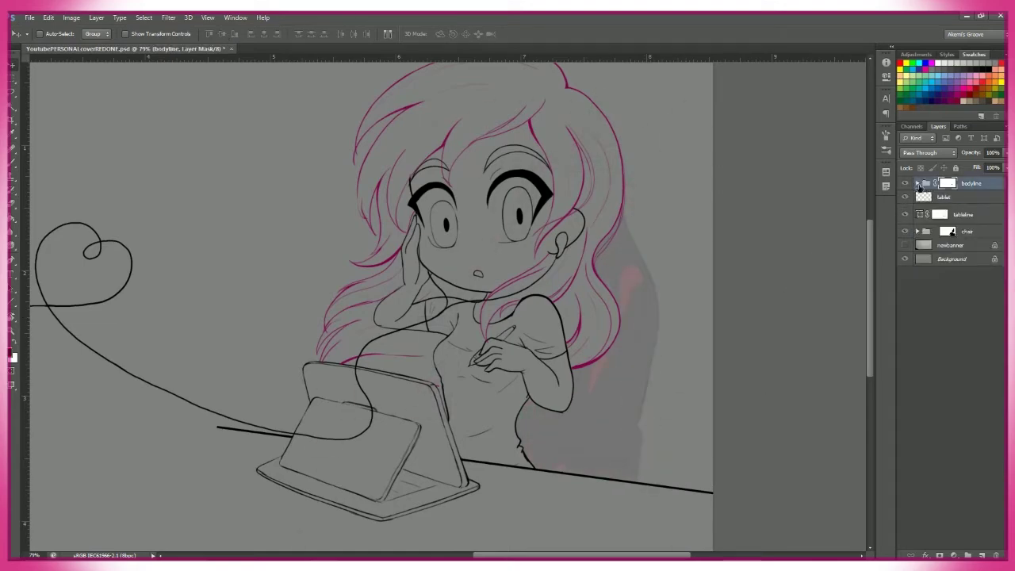
- Erase stray face line-art on Layer 2 and load the face outline as a selection
click(918, 183)
key(e)
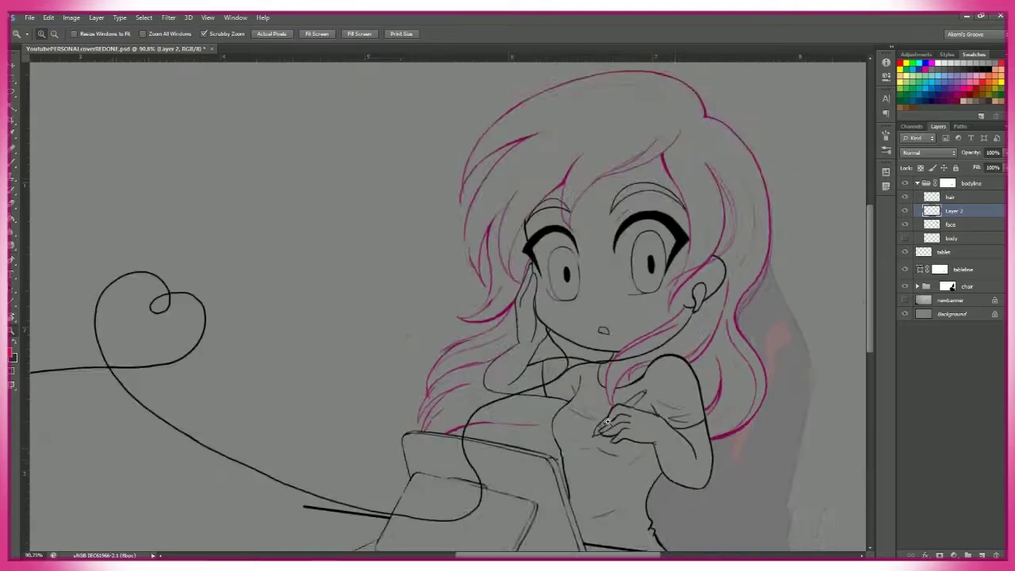
ctrl+click(932, 224)
click(651, 214)
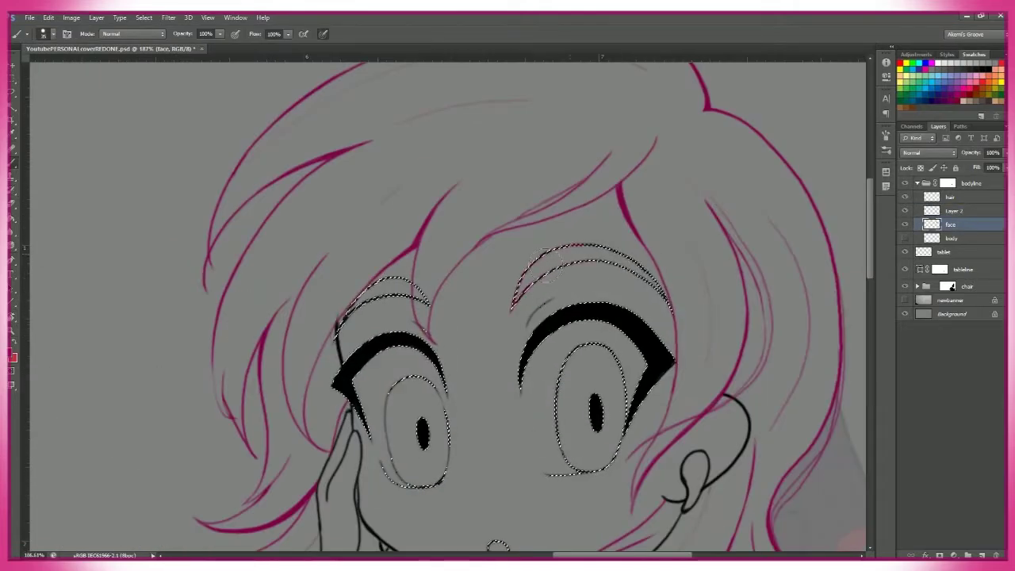
- Brush black on the tableline mask to fade both ends of the table line
alt+click(750, 313)
alt+click(750, 313)
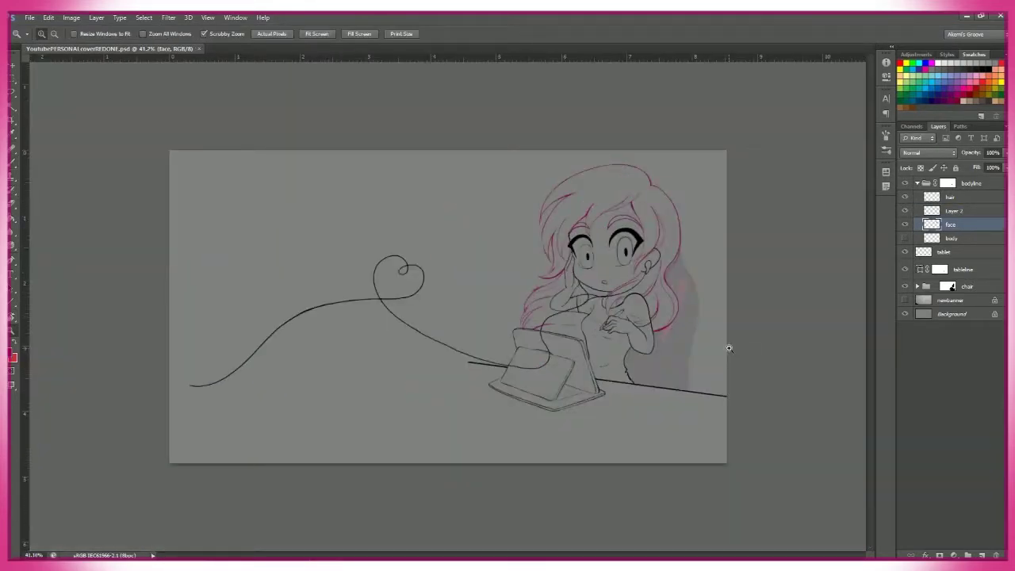
click(725, 344)
alt+click(725, 345)
click(738, 423)
key(alt+bracketleft)
key(alt+bracketleft)
key(b)
drag(738, 423, 679, 401)
click(702, 314)
click(686, 313)
key(bracketleft)
key(bracketleft)
drag(412, 301, 774, 342)
click(275, 252)
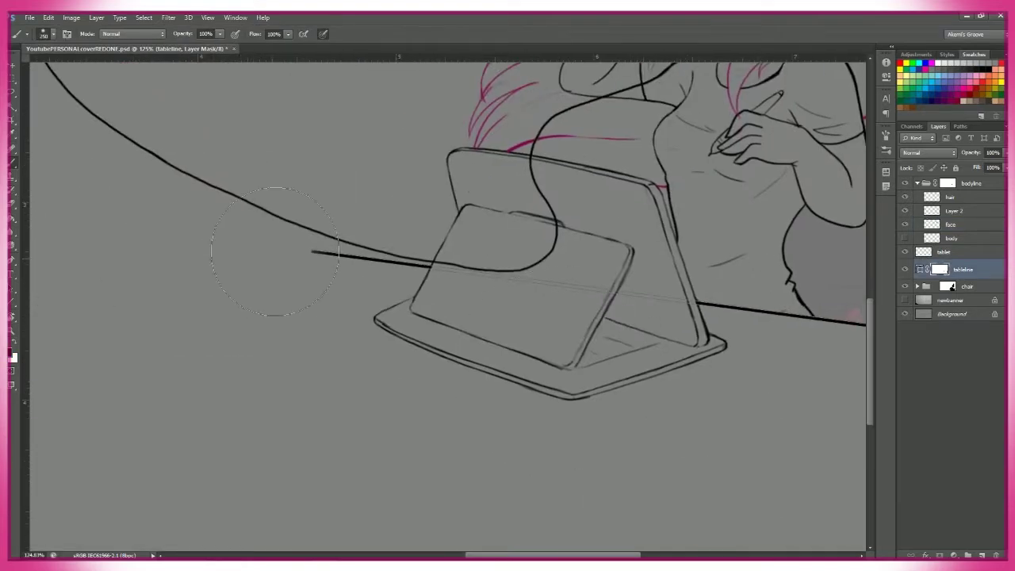
- Collapse the bodyline group, show the background sketch, and select all line-art layers
click(980, 188)
key(z)
alt+click(672, 477)
click(905, 245)
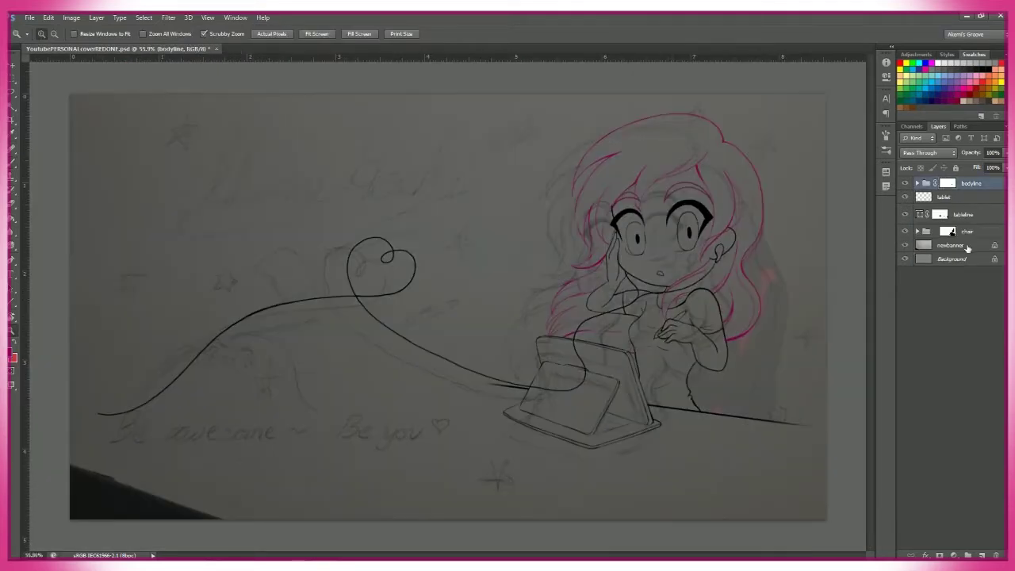
shift+click(968, 231)
key(v)
key(ctrl+plus)
key(ctrl+plus)
scroll(867, 278, down, 1)
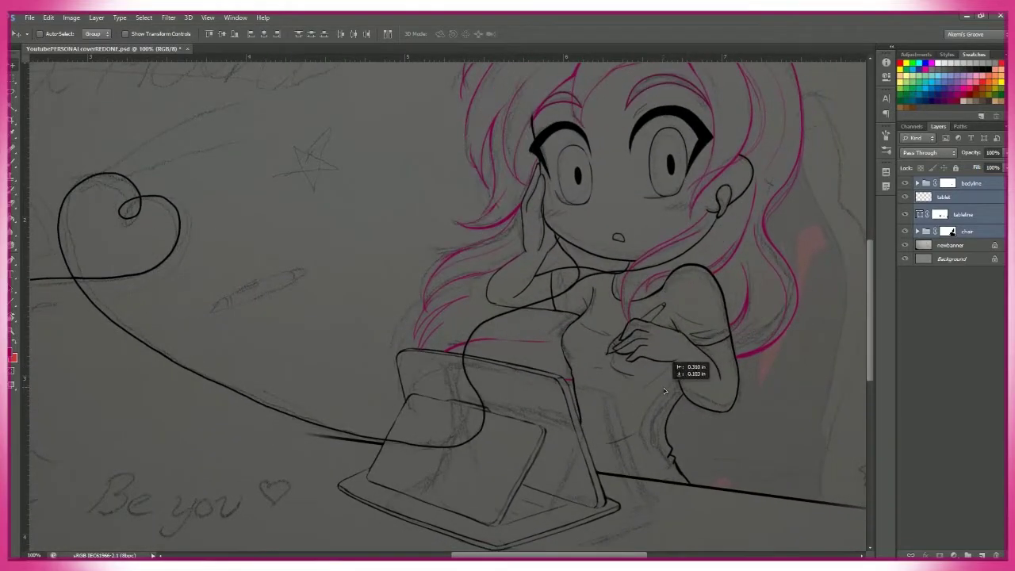
- Zoom in on the girl and sketch, leaving the canvas surround colour unchanged
key(z)
alt+click(751, 461)
drag(751, 461, 720, 346)
scroll(674, 349, up, 2)
scroll(635, 352, left, 3)
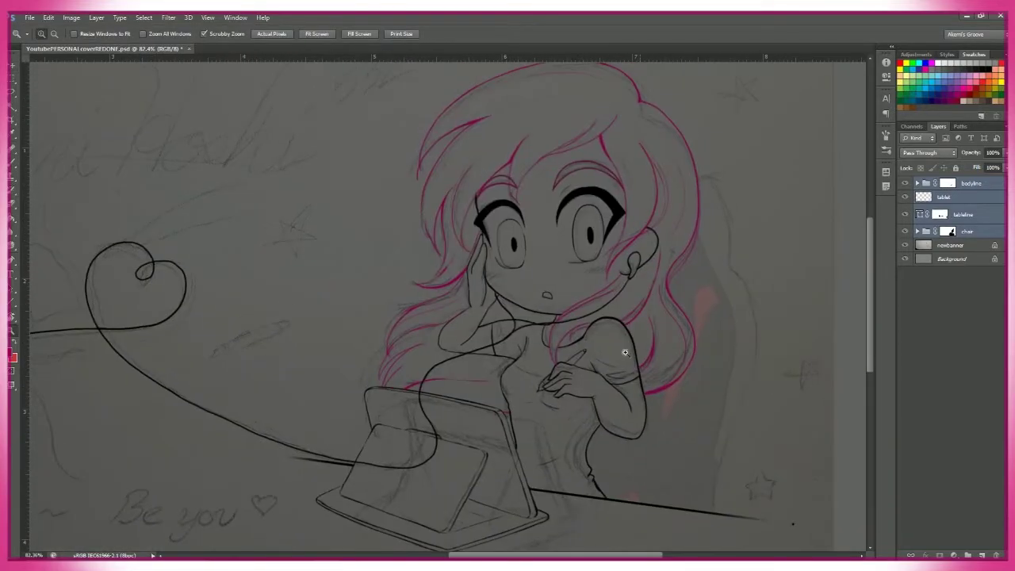
scroll(590, 337, down, 3)
key(z)
right_click(744, 298)
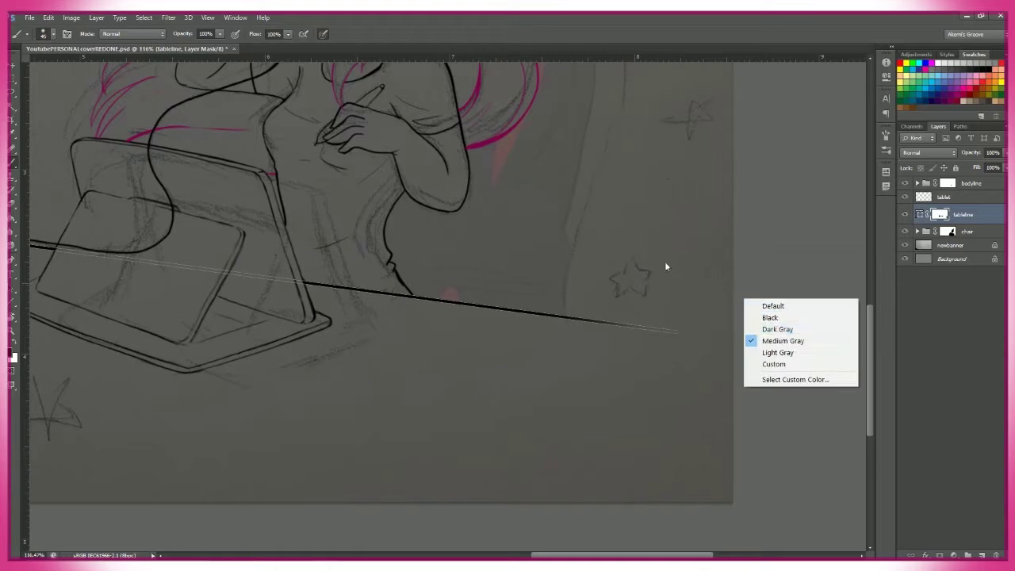
key(Escape)
click(944, 196)
key(ctrl+minus)
- Hide the background sketch, zoom to the heart-shaped cord, and add a new empty layer
click(906, 245)
click(319, 35)
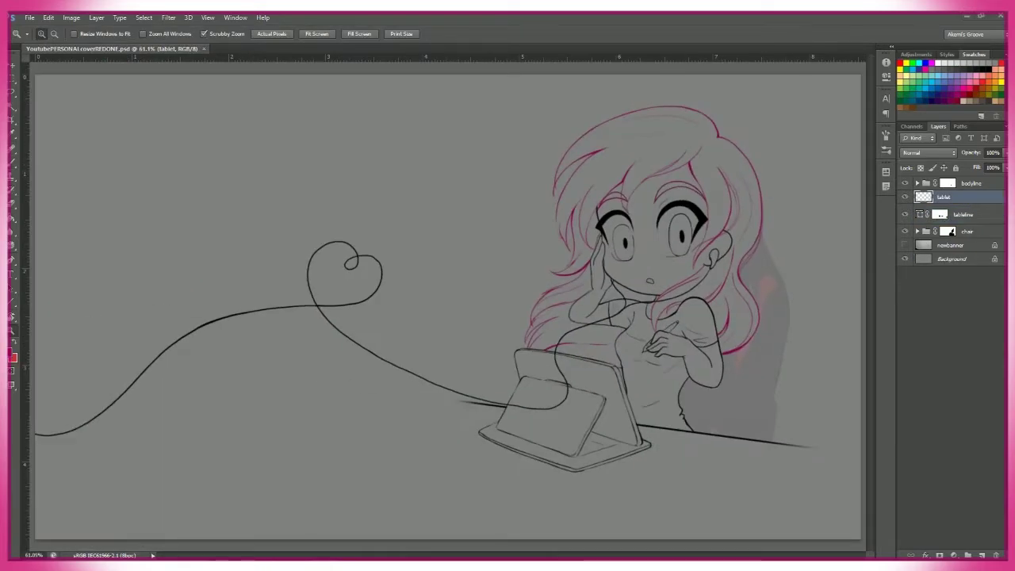
drag(643, 389, 446, 447)
drag(308, 508, 428, 245)
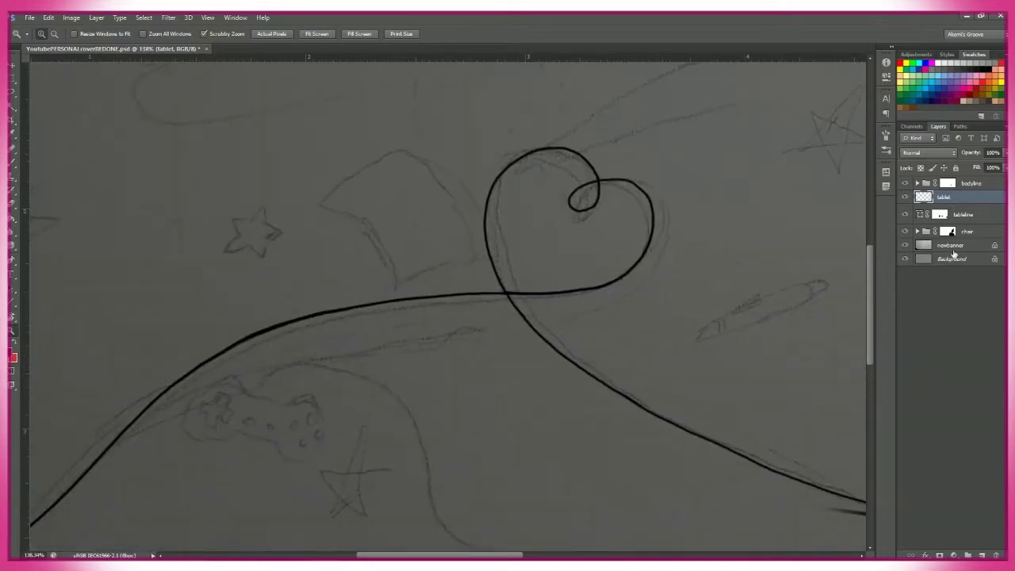
click(967, 211)
key(ctrl+shift+alt+n)
- Name the new layer 'objects' and sketch the first pink page outline
text(objects)
key(Return)
key(b)
scroll(175, 306, up, 1)
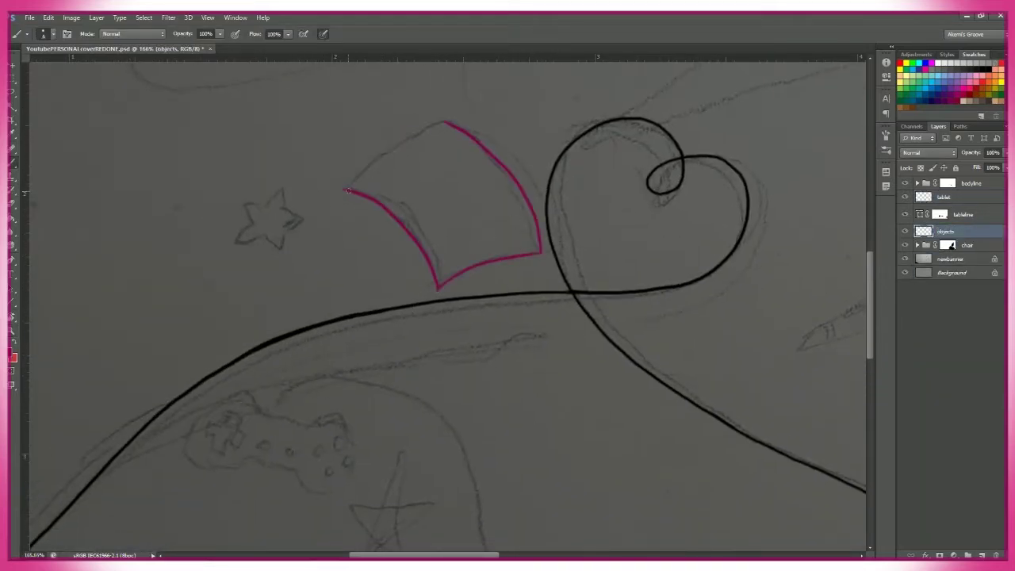
key(e)
drag(377, 174, 464, 105)
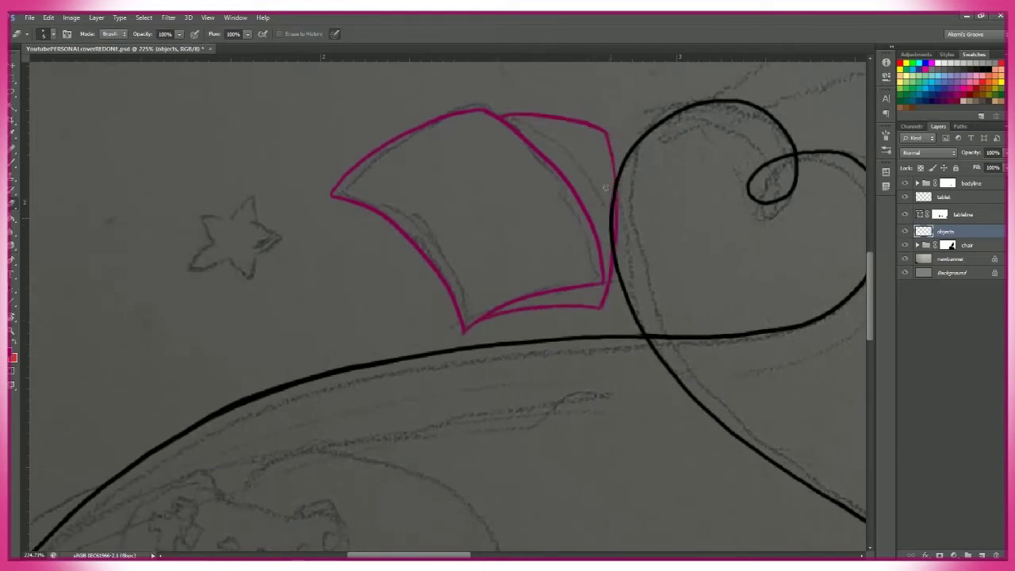
key(b)
scroll(487, 370, down, 4)
scroll(653, 333, up, 1)
- Draw a diamond-shaped second page below the heart and close the curled page's lower tip
drag(459, 303, 549, 255)
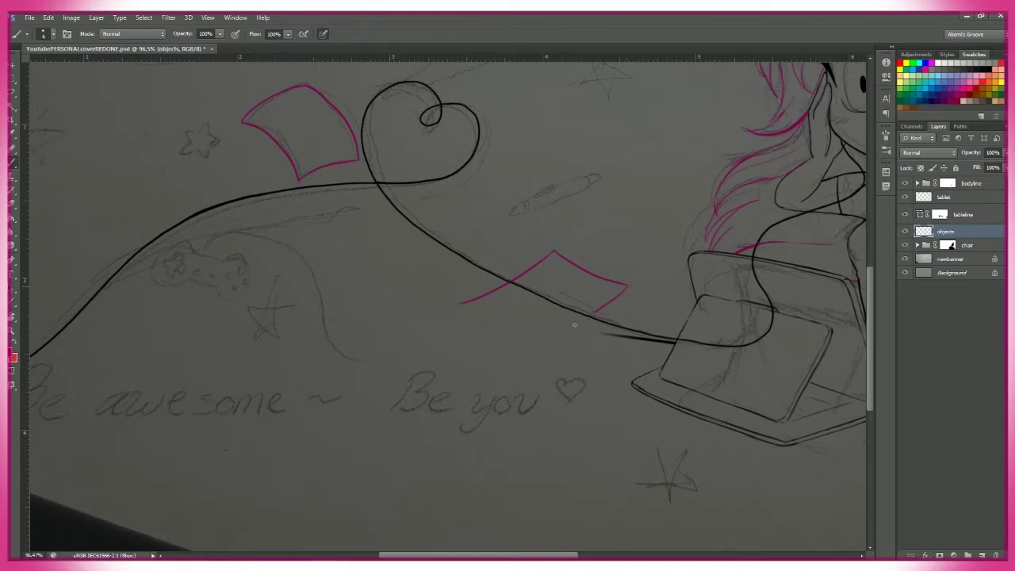
drag(626, 286, 509, 361)
scroll(509, 361, up, 3)
key(e)
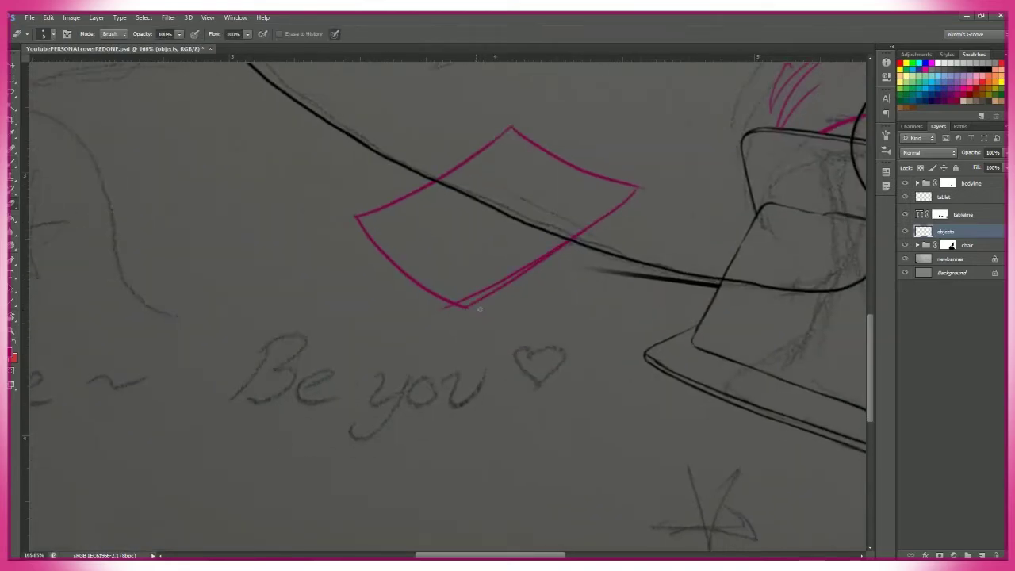
key(b)
scroll(641, 188, down, 4)
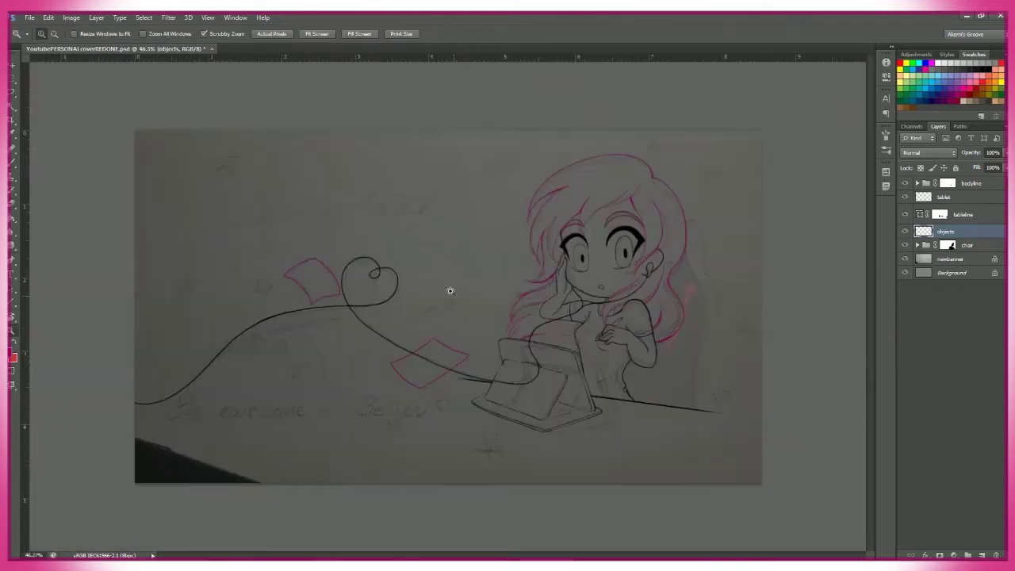
scroll(296, 334, up, 3)
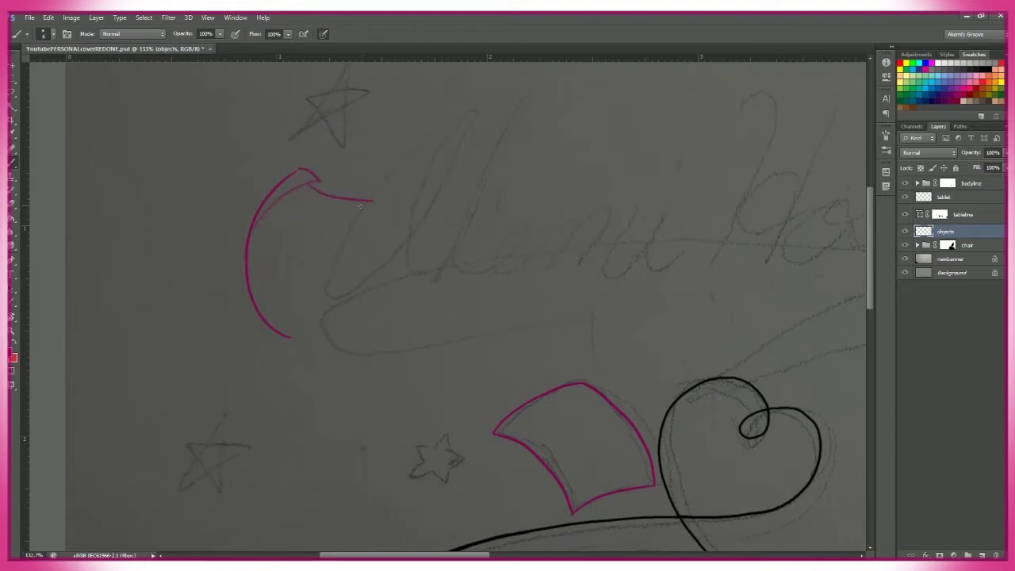
drag(335, 339, 290, 338)
scroll(319, 333, up, 2)
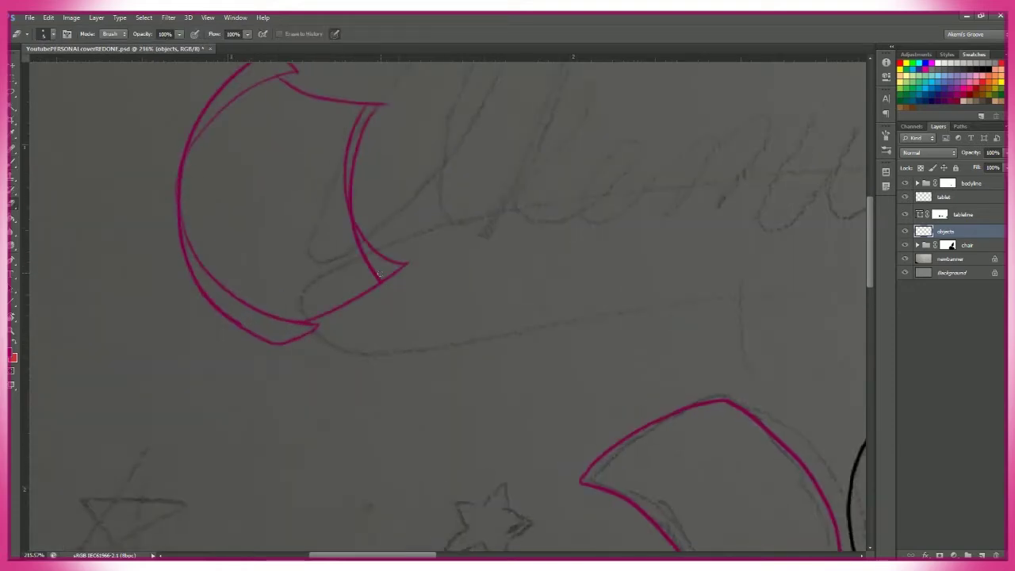
key(z)
key(ctrl+0)
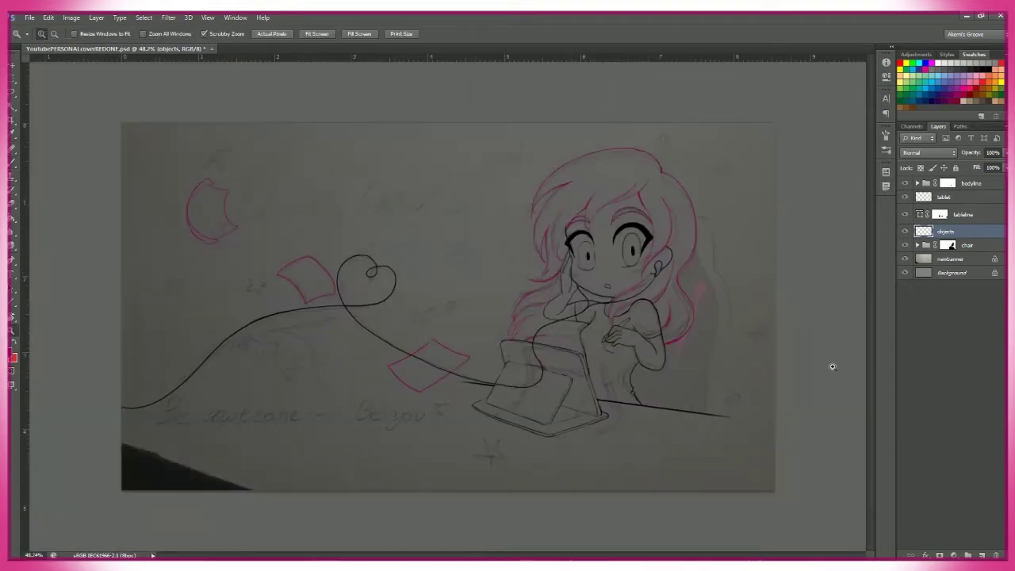
- Lower the background sketch's opacity and finish the page outline beside the girl's head
click(952, 258)
drag(1002, 152, 979, 168)
click(964, 231)
scroll(539, 183, up, 3)
key(b)
mouse_move(436, 224)
mouse_down()
mouse_move(516, 293)
mouse_move(568, 229)
mouse_move(530, 223)
mouse_up()
scroll(515, 293, up, 2)
scroll(516, 293, up, 1)
scroll(547, 226, down, 1)
- Add the page's back edge below the table
key(e)
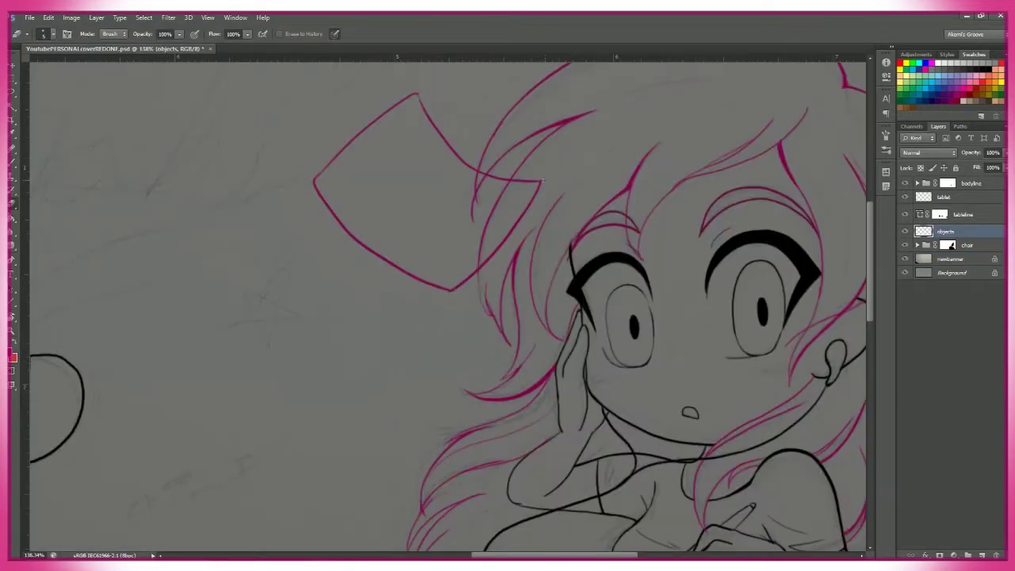
scroll(542, 181, up, 1)
key(z)
scroll(616, 333, down, 2)
scroll(458, 357, up, 2)
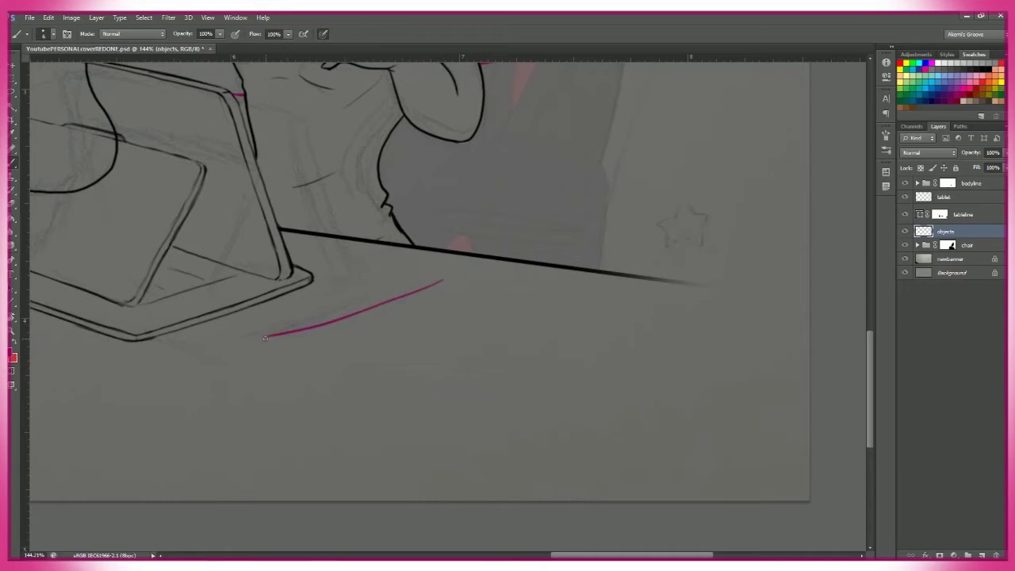
drag(555, 327, 448, 419)
scroll(497, 380, up, 2)
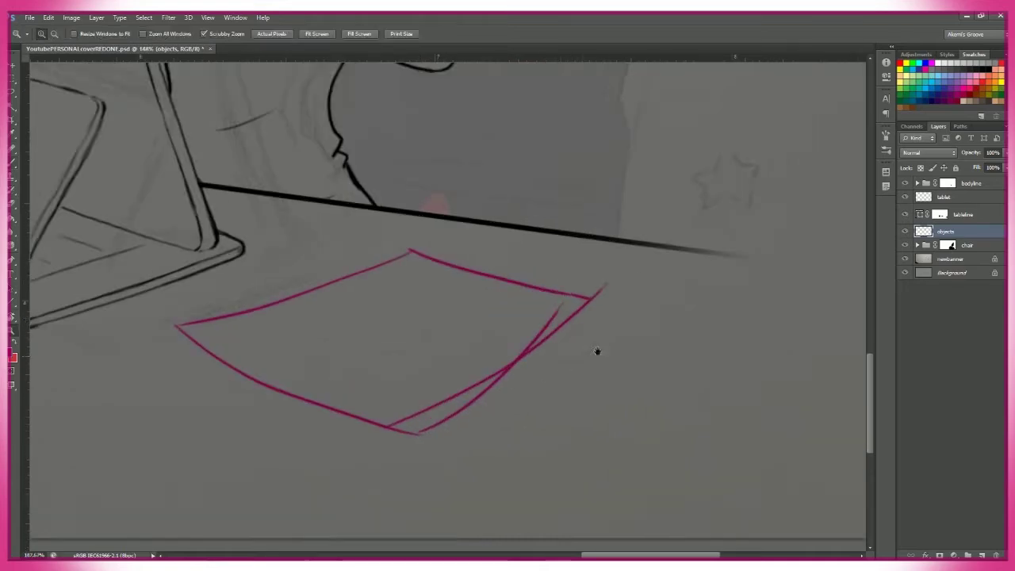
key(e)
scroll(392, 297, up, 2)
key(b)
- Redraw the page's left edge, curled bottom corner, and right corner, erasing stray lines
drag(231, 258, 384, 229)
drag(587, 370, 527, 389)
drag(583, 419, 566, 394)
key(e)
drag(485, 364, 584, 362)
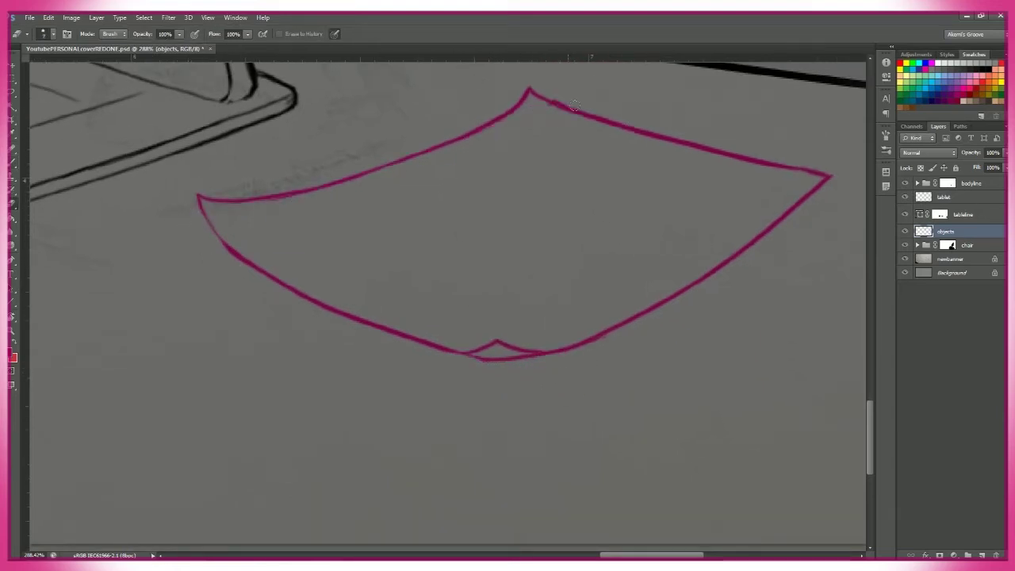
key(b)
drag(817, 211, 754, 184)
drag(749, 156, 684, 203)
- Redraw the page's right edge beside the hair and check its lower corner
scroll(725, 499, down, 5)
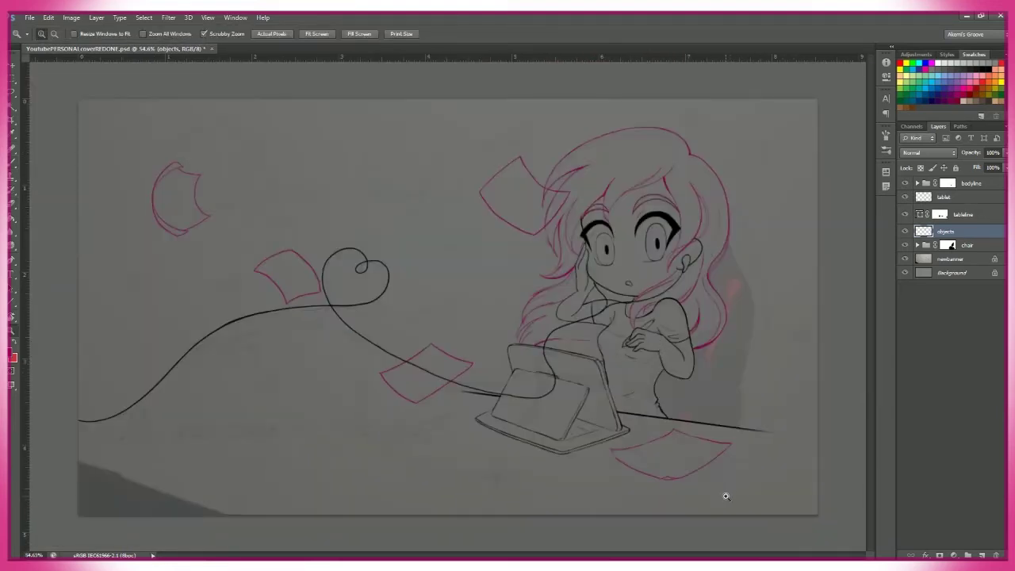
scroll(773, 257, up, 3)
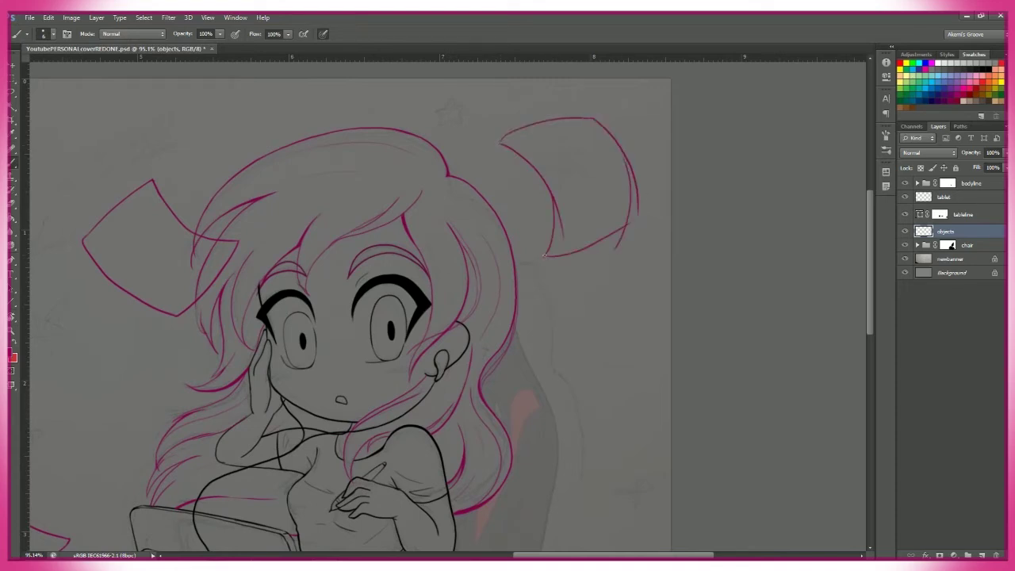
scroll(627, 186, up, 3)
drag(523, 150, 508, 353)
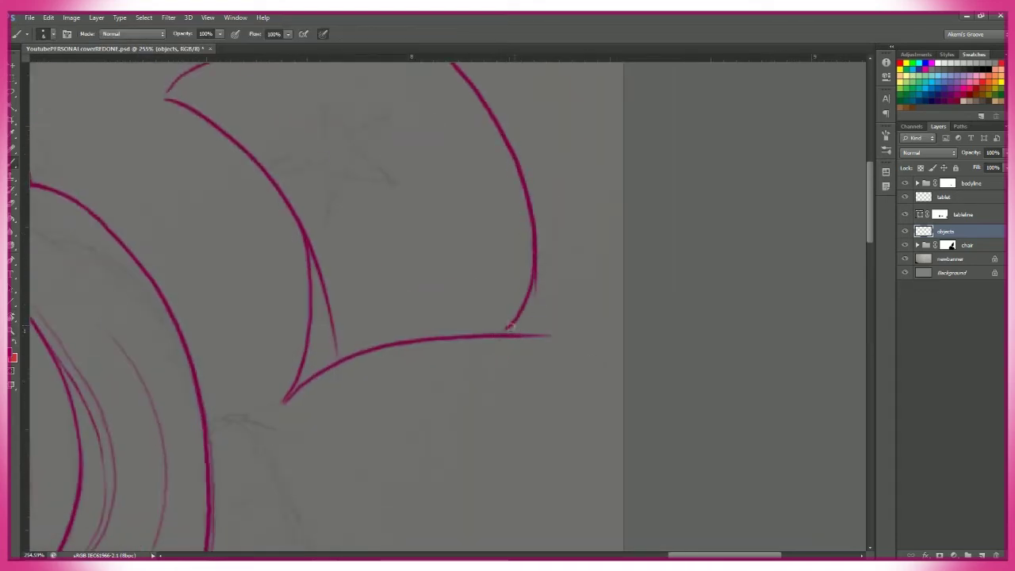
drag(347, 368, 426, 345)
drag(406, 390, 436, 472)
key(e)
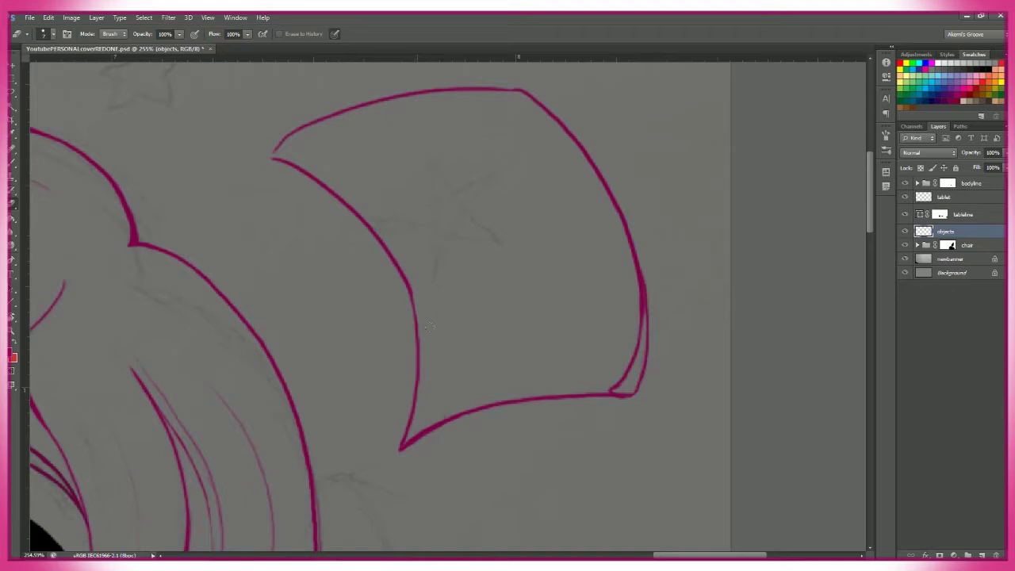
drag(288, 141, 235, 149)
mouse_move(515, 141)
mouse_down()
mouse_move(504, 66)
mouse_move(518, 198)
mouse_up()
key(b)
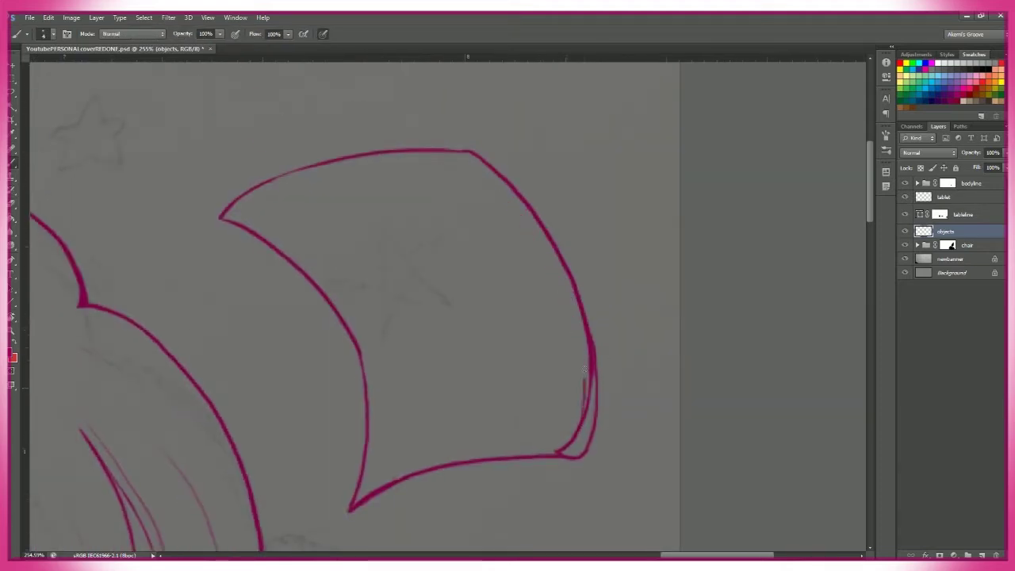
- Rework the curled and lower page corners, then paste in the LookingToTheStars artwork
drag(462, 153, 445, 143)
key(e)
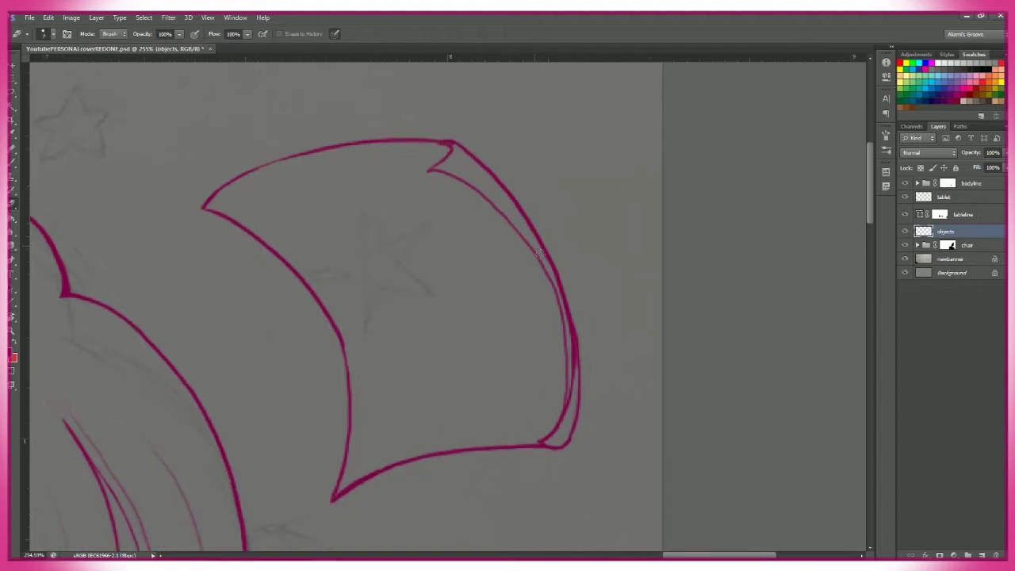
drag(570, 326, 548, 283)
key(b)
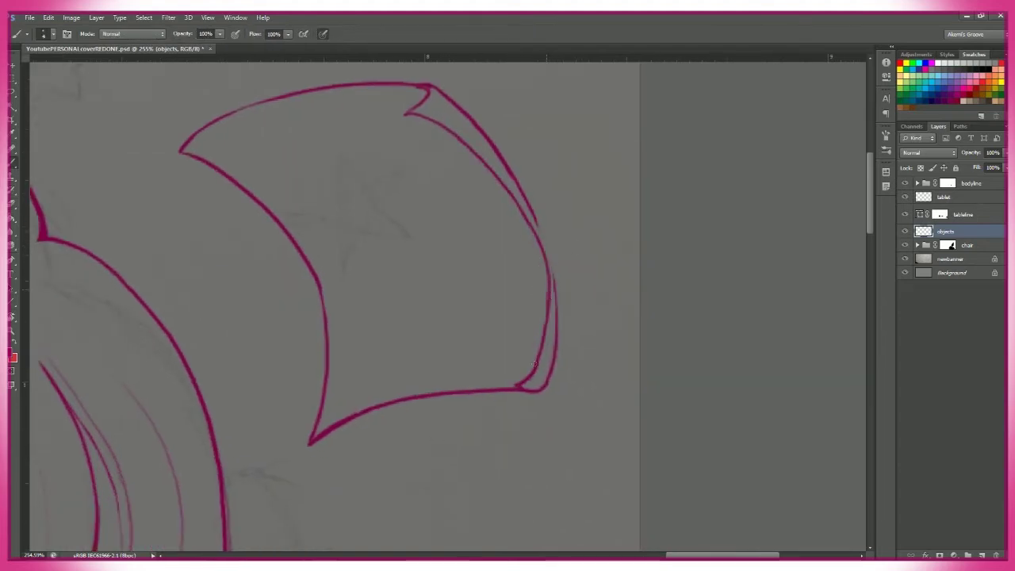
scroll(544, 234, down, 5)
scroll(693, 262, up, 6)
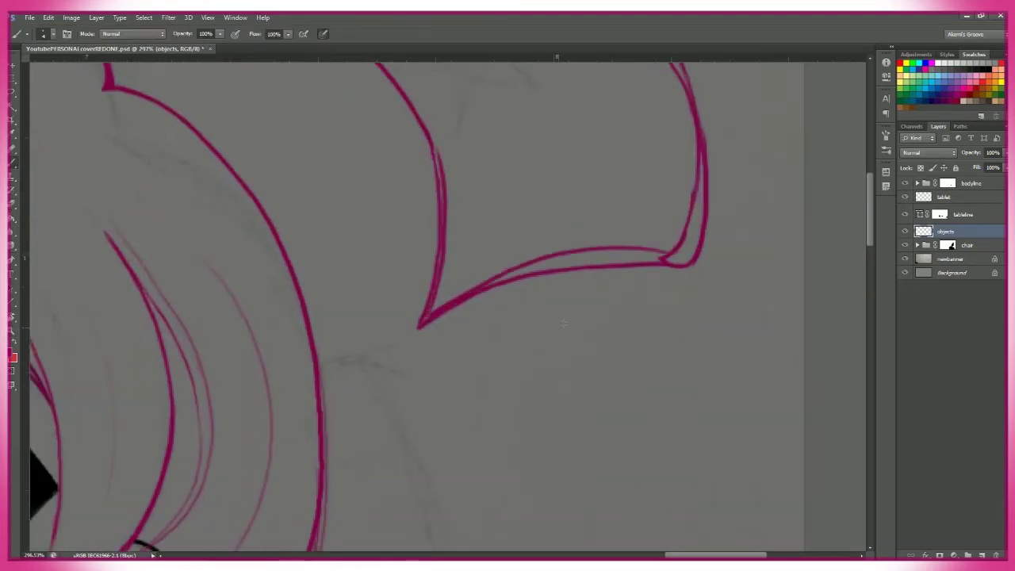
mouse_move(522, 293)
mouse_down()
mouse_move(709, 324)
mouse_move(606, 335)
mouse_up()
key(b)
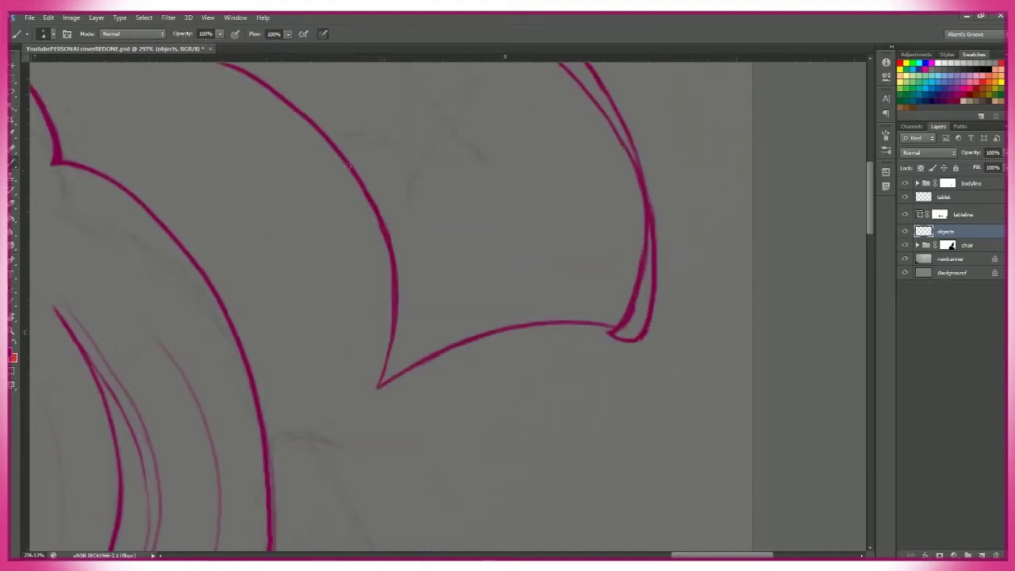
key(e)
scroll(507, 318, up, 1)
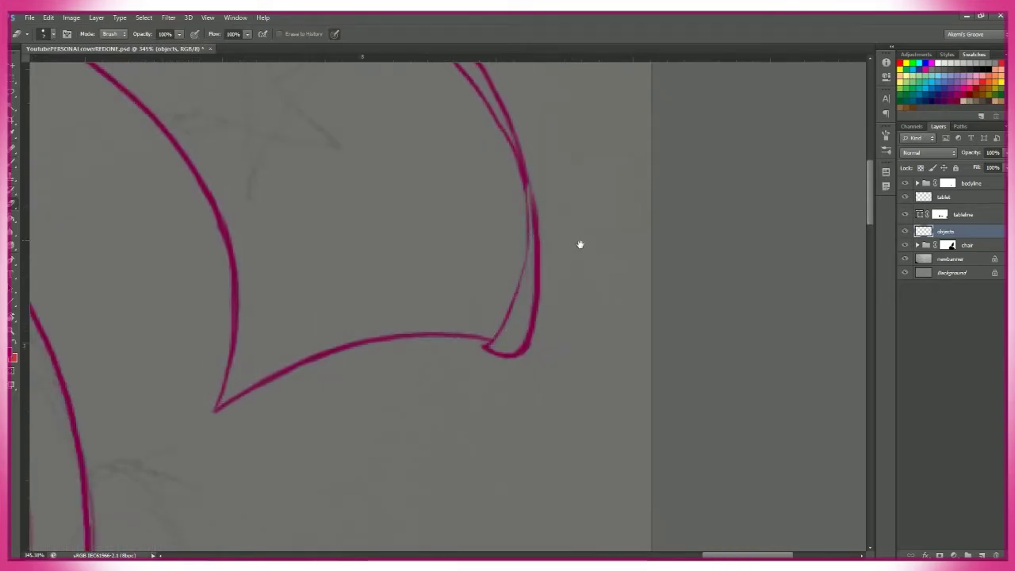
drag(580, 245, 515, 333)
scroll(515, 333, down, 6)
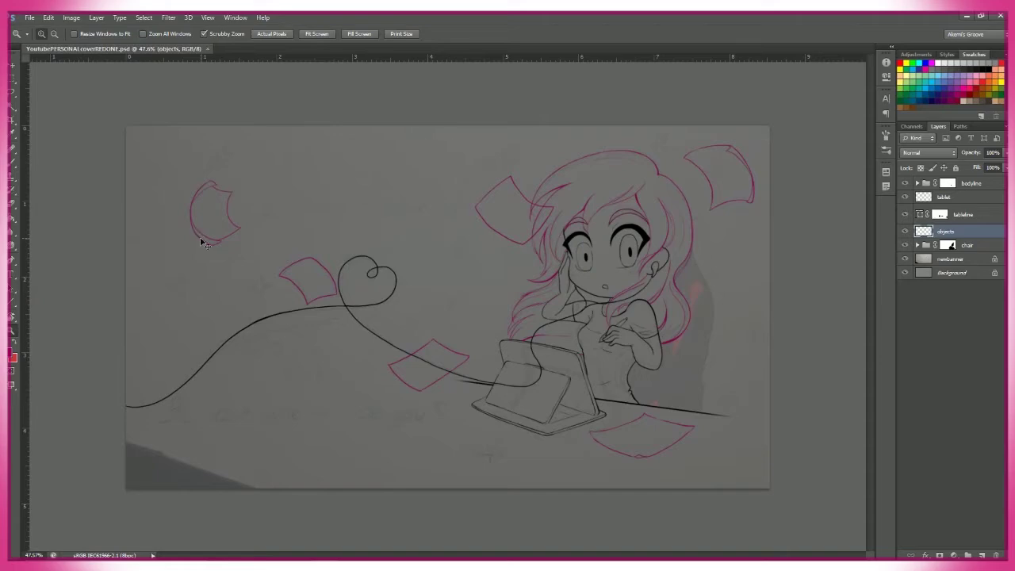
key(ctrl+v)
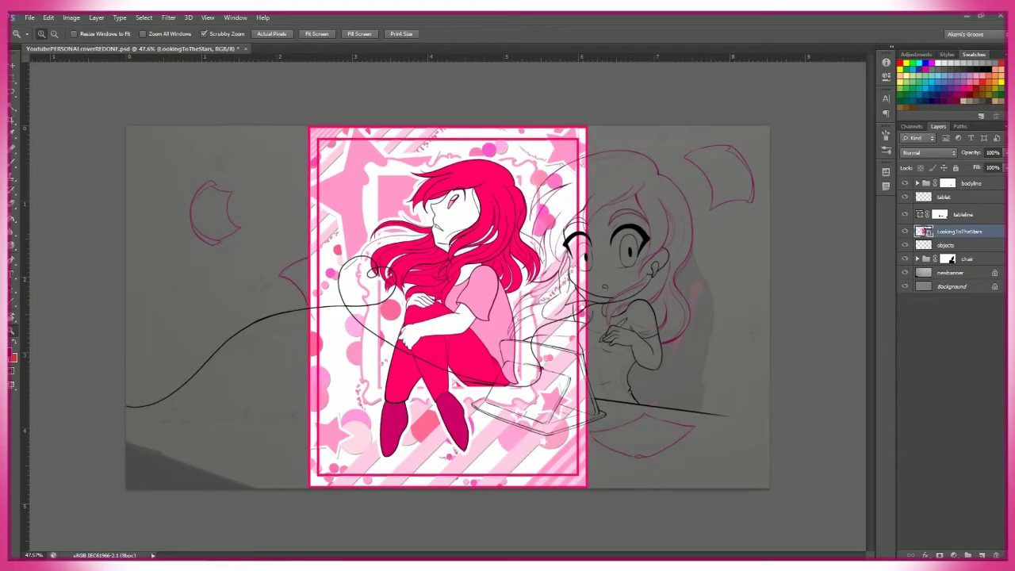
- Paste the PROFdaid002 and professionalIconWORDS images, then hide both layers
key(ctrl+v)
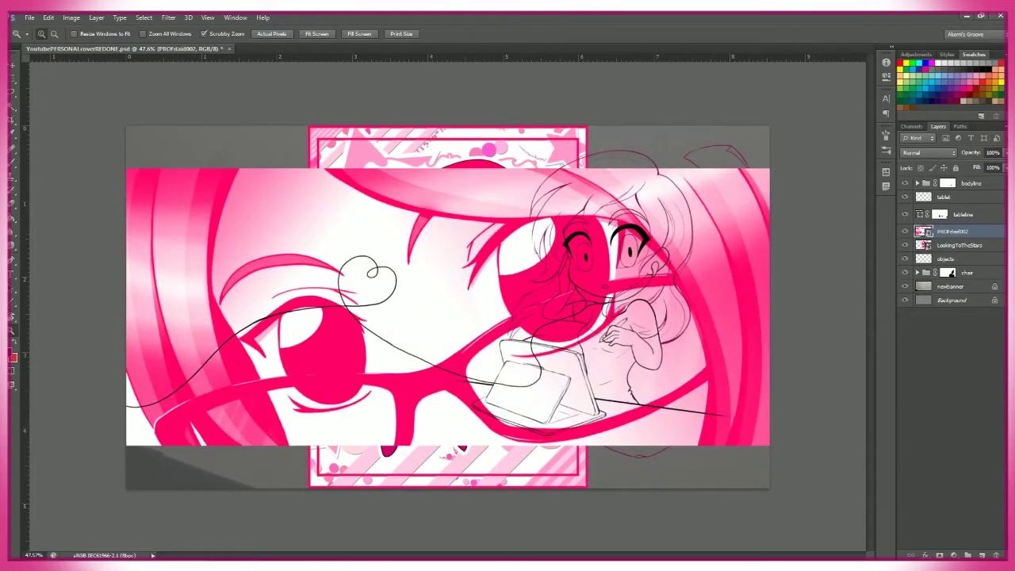
key(ctrl+v)
click(905, 231)
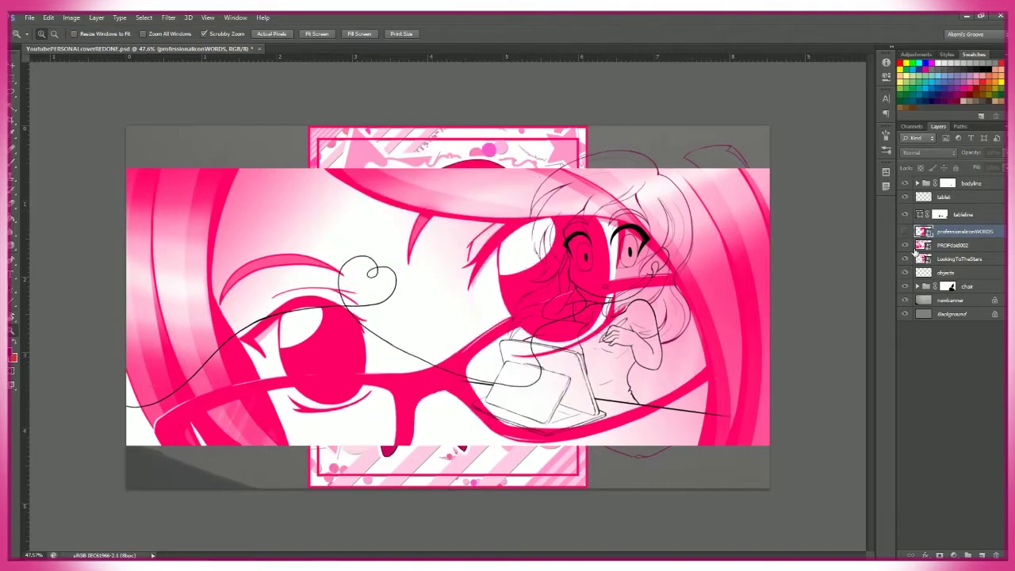
click(905, 245)
- Shrink and tilt the LookingToTheStars artwork beside the girl's head and warp its edges
key(ctrl+t)
drag(660, 346, 651, 247)
key(ctrl+plus)
key(ctrl+plus)
key(ctrl+plus)
click(493, 34)
drag(531, 418, 530, 394)
mouse_move(580, 271)
mouse_down()
mouse_move(601, 230)
mouse_move(587, 256)
mouse_up()
drag(470, 93, 484, 129)
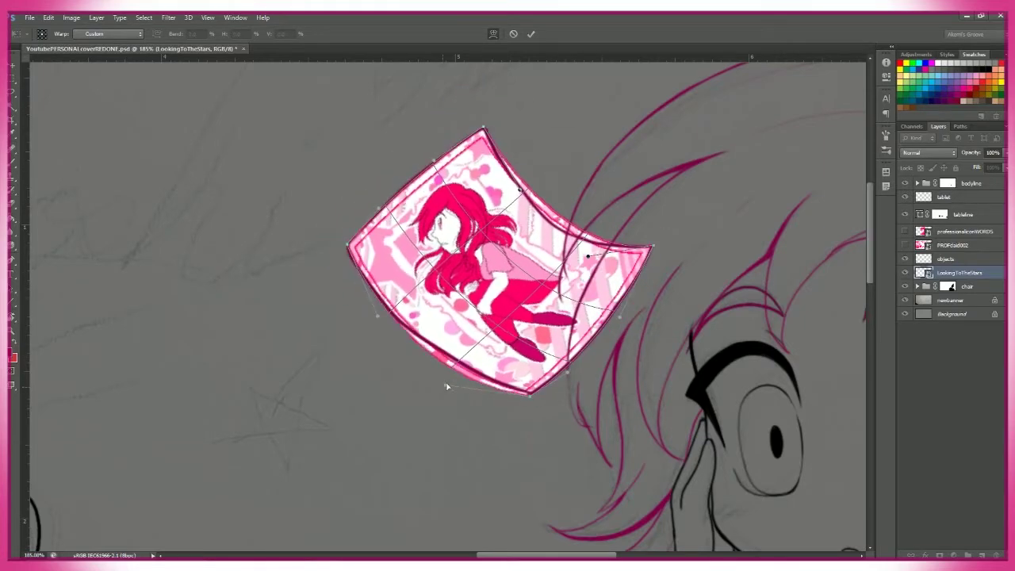
drag(442, 391, 452, 372)
drag(567, 198, 555, 211)
- Push the LookingToTheStars interior into a page curl, apply it, and paint on its mask
key(ctrl+space)
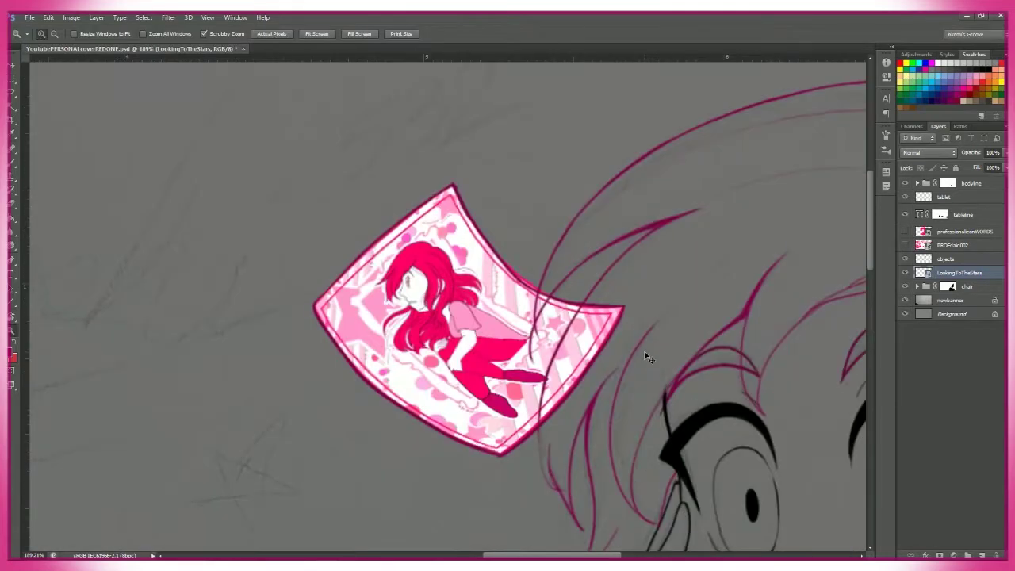
drag(635, 384, 672, 384)
drag(516, 361, 550, 320)
drag(618, 344, 397, 260)
key(Return)
key(z)
mouse_move(545, 320)
mouse_down()
mouse_move(476, 320)
mouse_move(524, 321)
mouse_up()
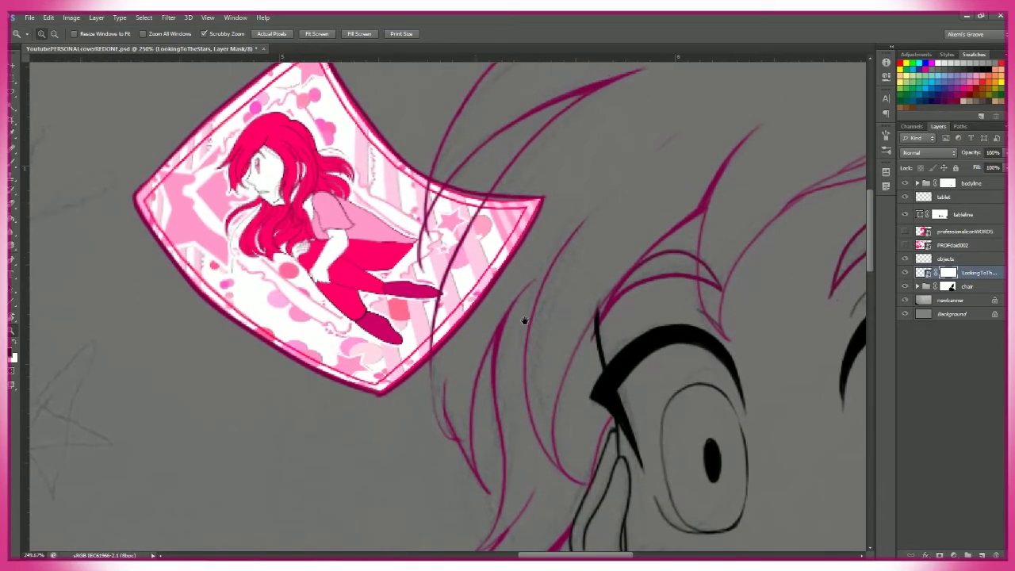
key(b)
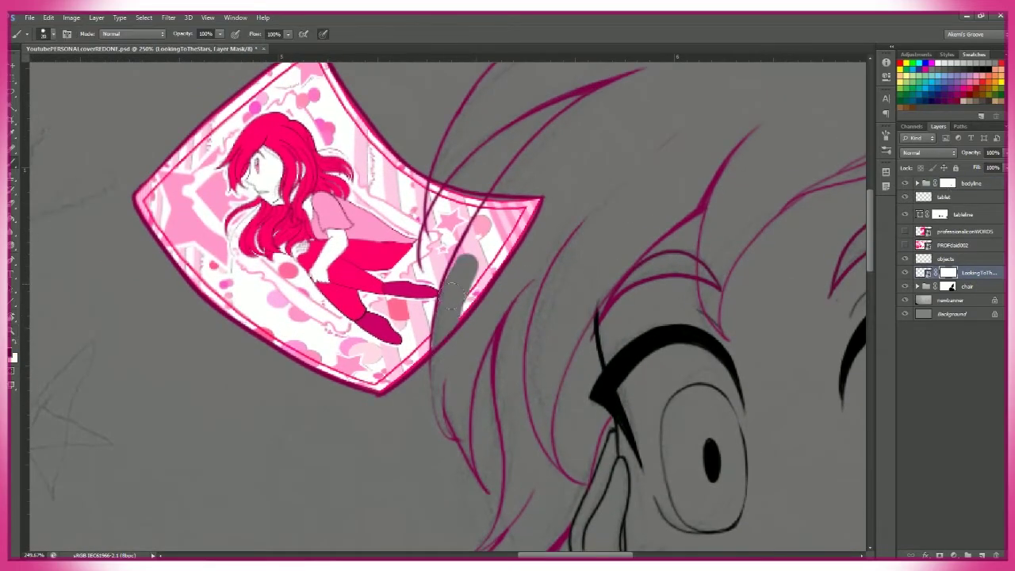
key(ctrl+0)
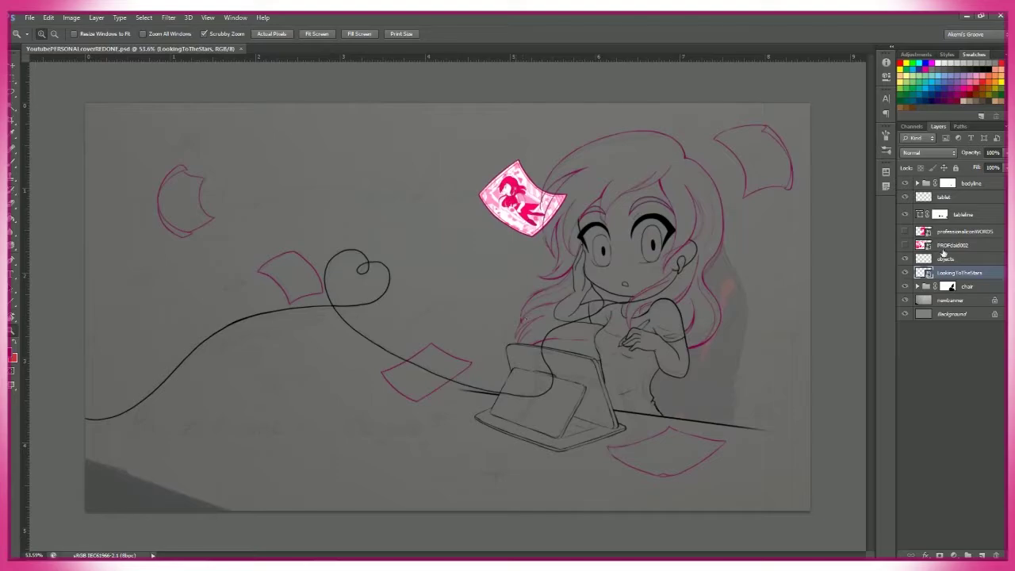
- Shrink PROFdaid002 to about 20%, tilt it near the heart loop, and warp it into a curved page
click(953, 245)
key(ctrl+t)
drag(448, 307, 289, 278)
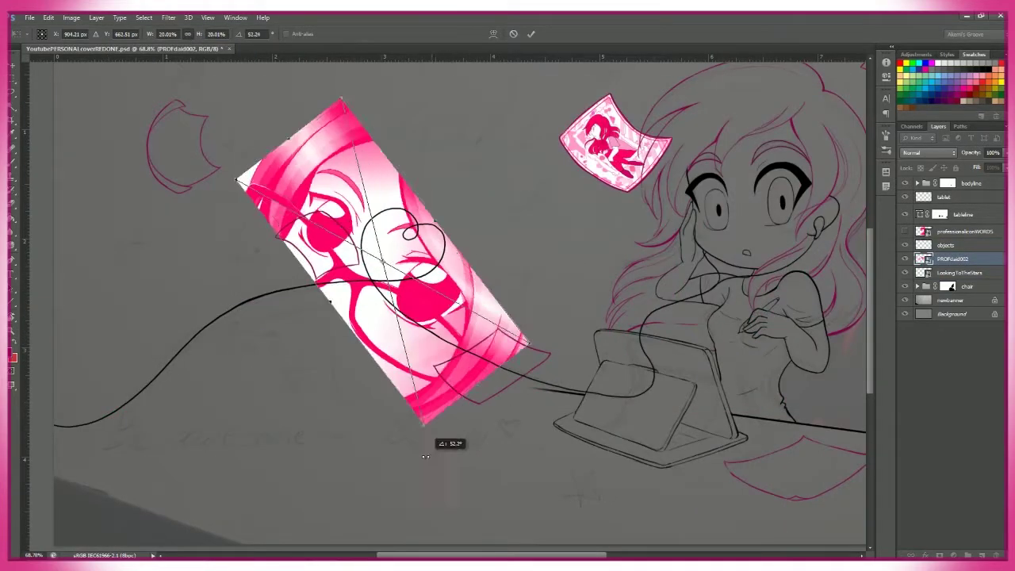
drag(417, 432, 385, 230)
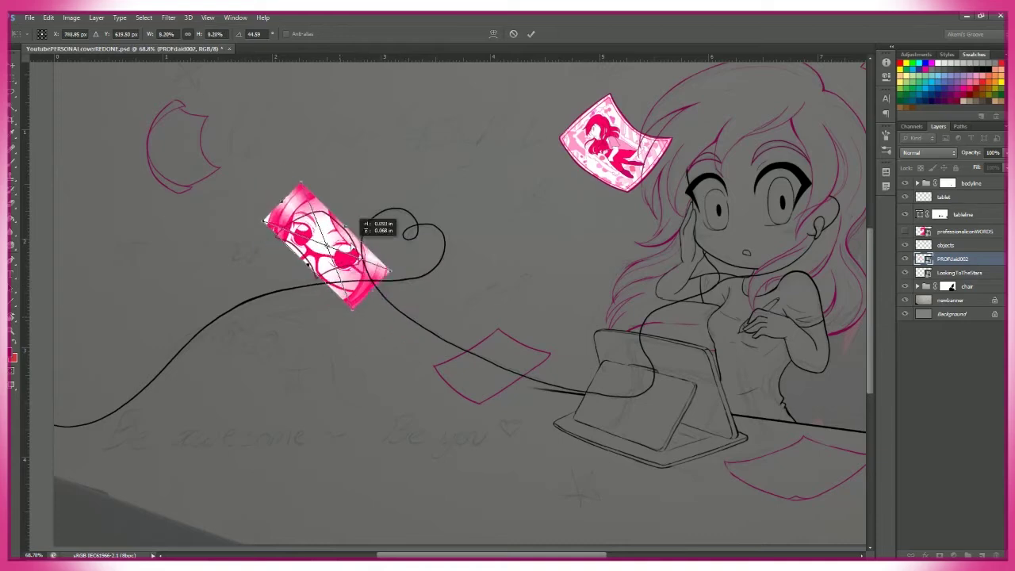
scroll(270, 242, up, 5)
mouse_move(484, 285)
mouse_down()
mouse_move(446, 310)
mouse_move(484, 333)
mouse_move(492, 355)
mouse_move(508, 317)
mouse_move(571, 270)
mouse_move(464, 281)
mouse_move(476, 273)
mouse_up()
click(492, 35)
drag(368, 103, 347, 184)
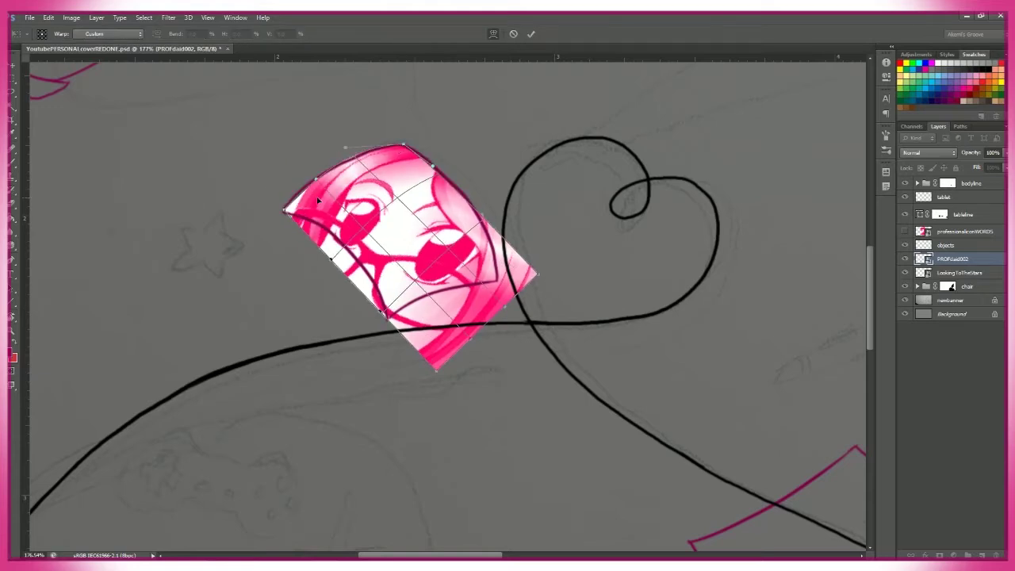
drag(457, 214, 430, 290)
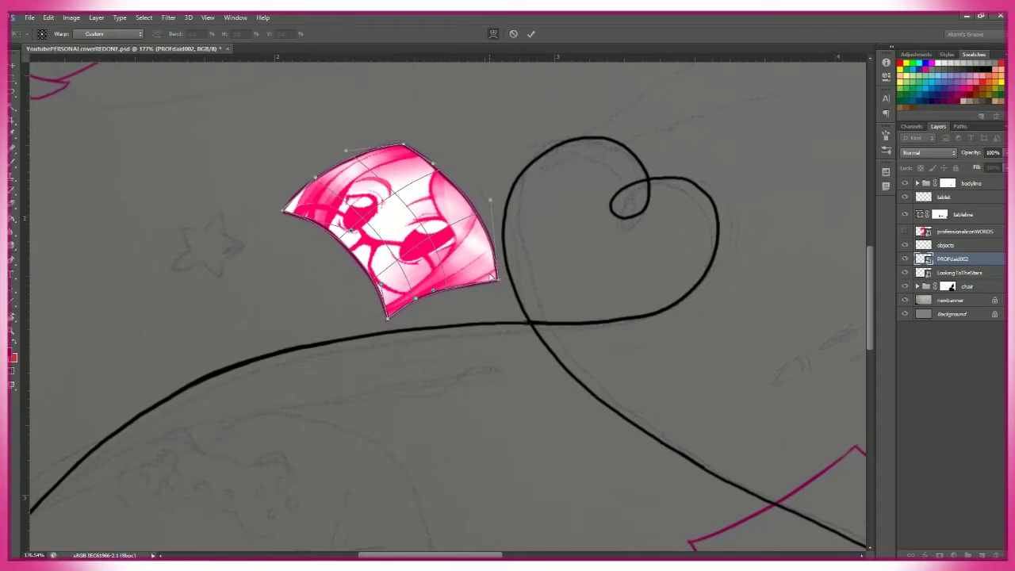
key(Return)
- Show the professionalIconWORDS logo and shrink it onto the tablet screen
key(ctrl+0)
click(905, 230)
key(ctrl+t)
mouse_move(534, 396)
mouse_down()
mouse_move(583, 395)
mouse_move(536, 403)
mouse_up()
key(Return)
key(z)
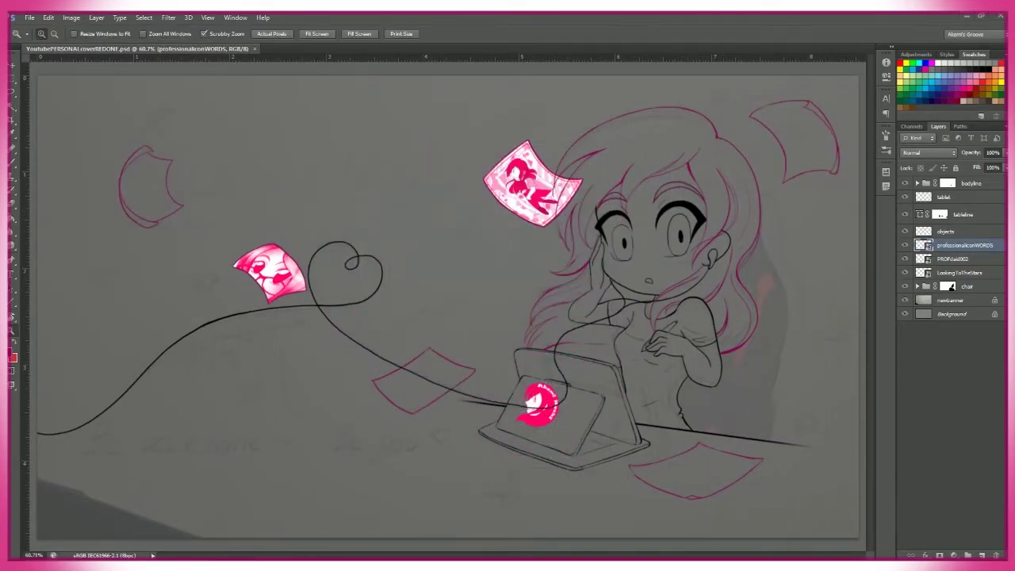
- Warp the YoutubePERSONALcover banner into a curled pink page lying on the desk
drag(674, 492, 774, 436)
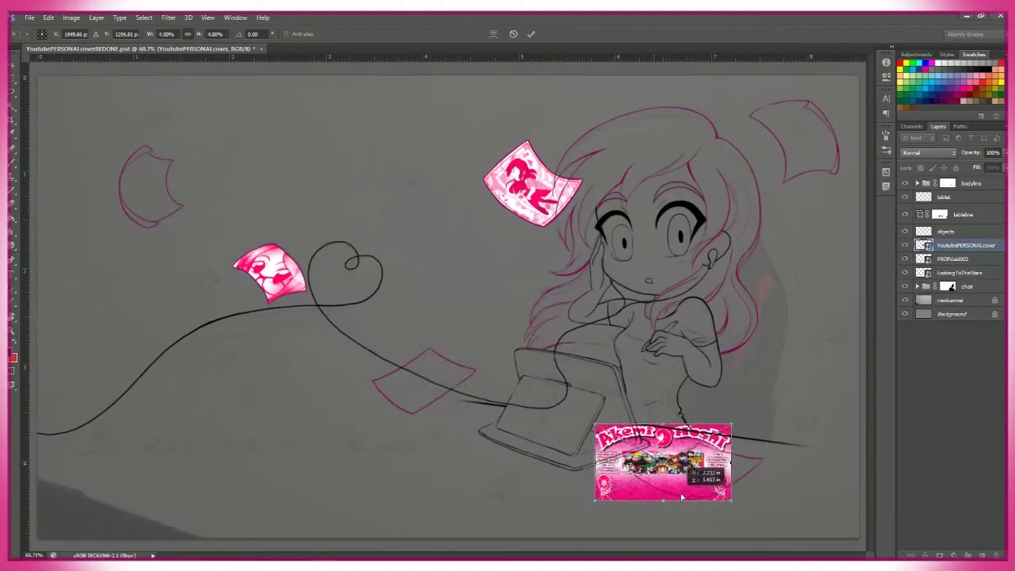
click(493, 34)
alt+scroll(666, 444, up, 3)
drag(523, 364, 623, 367)
drag(667, 315, 645, 284)
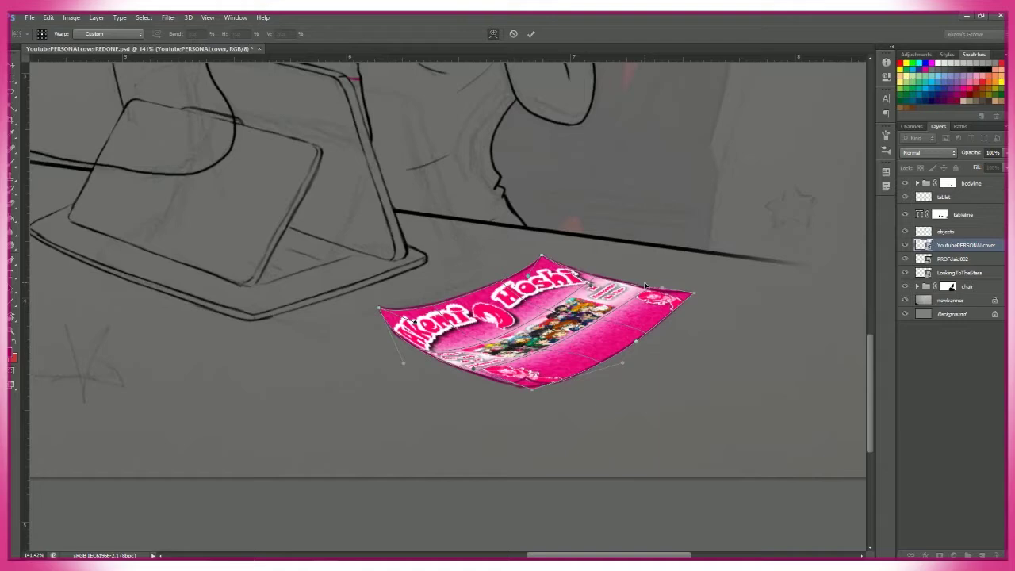
key(Return)
key(z)
key(ctrl+0)
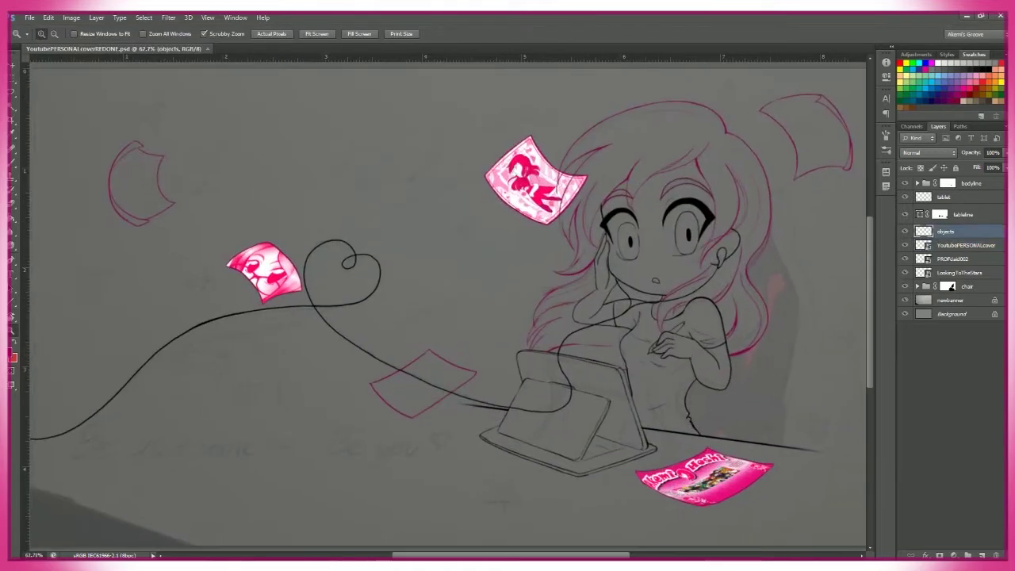
- Place The Troupe, Lucy's Manor and Sung Hollow Song covers below the objects layer
click(532, 34)
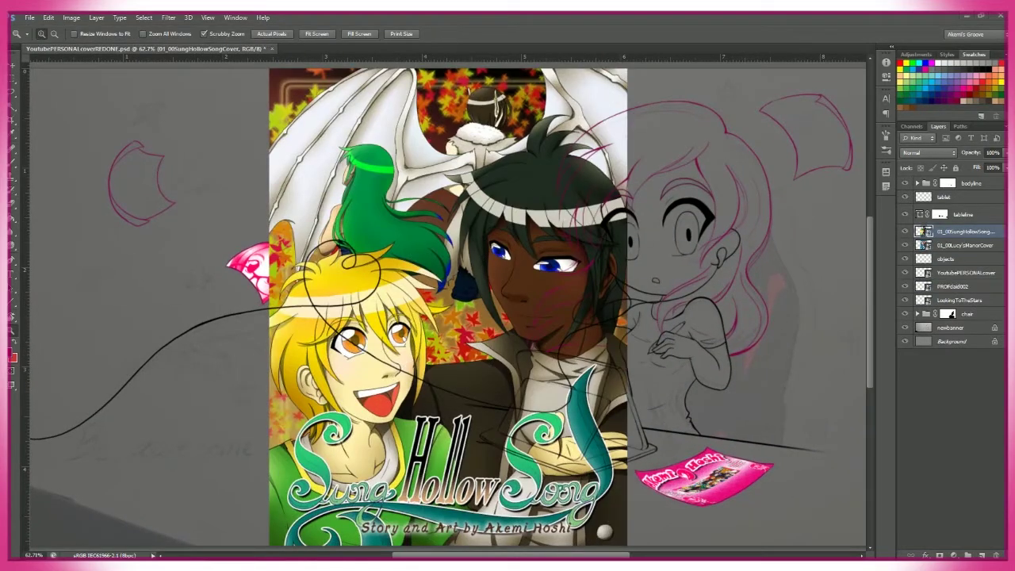
click(532, 33)
click(531, 33)
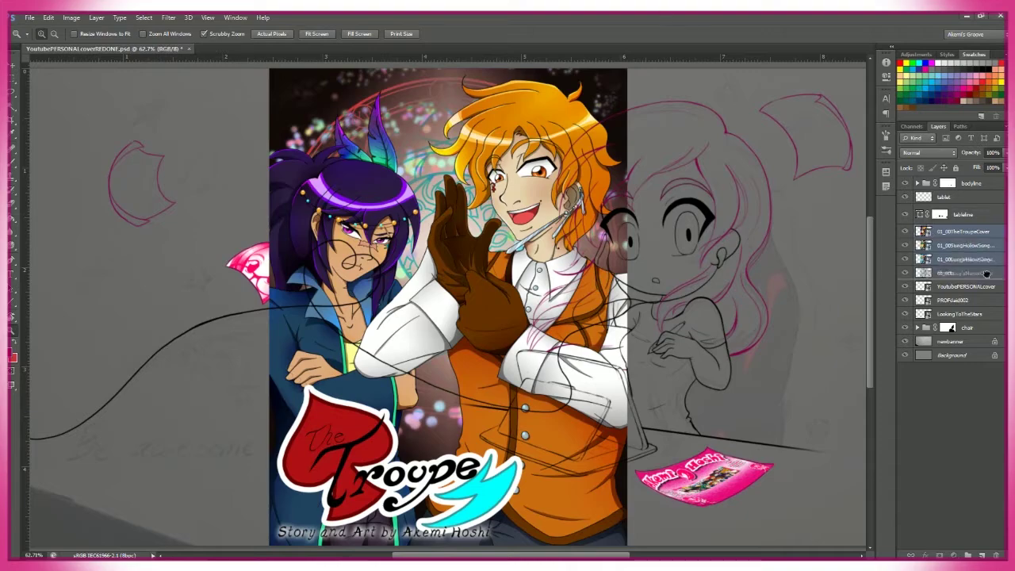
drag(944, 272, 944, 229)
- Shrink The Troupe cover into the top-left area and warp it into a rounded page
key(ctrl+t)
drag(626, 546, 223, 199)
scroll(231, 198, up, 3)
click(493, 33)
drag(263, 354, 287, 367)
drag(238, 214, 316, 337)
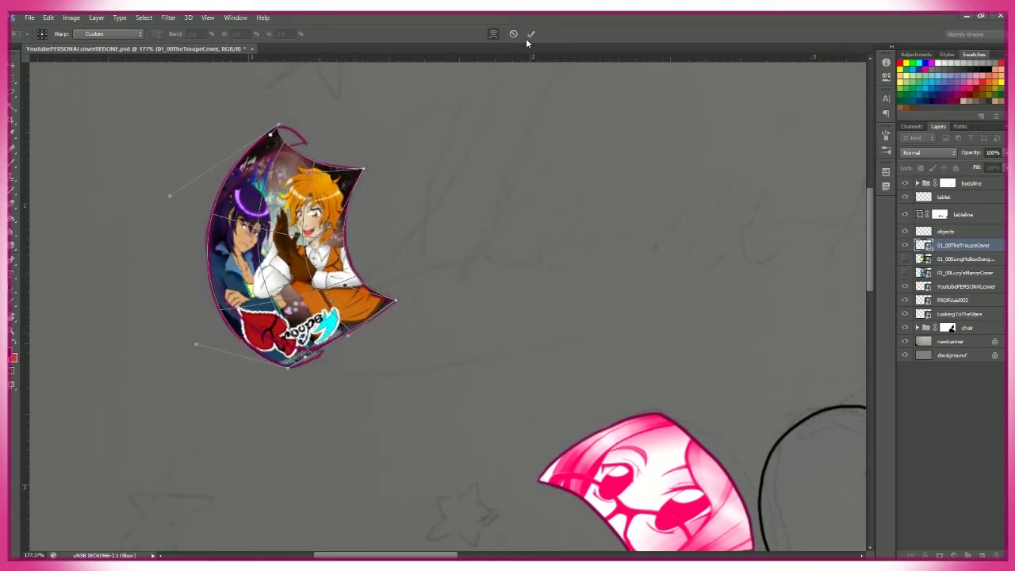
key(ctrl+plus)
key(Return)
key(z)
key(ctrl+0)
- Move Lucy's Manor to the top right, tilt it about -15°, and curl its corners
click(912, 273)
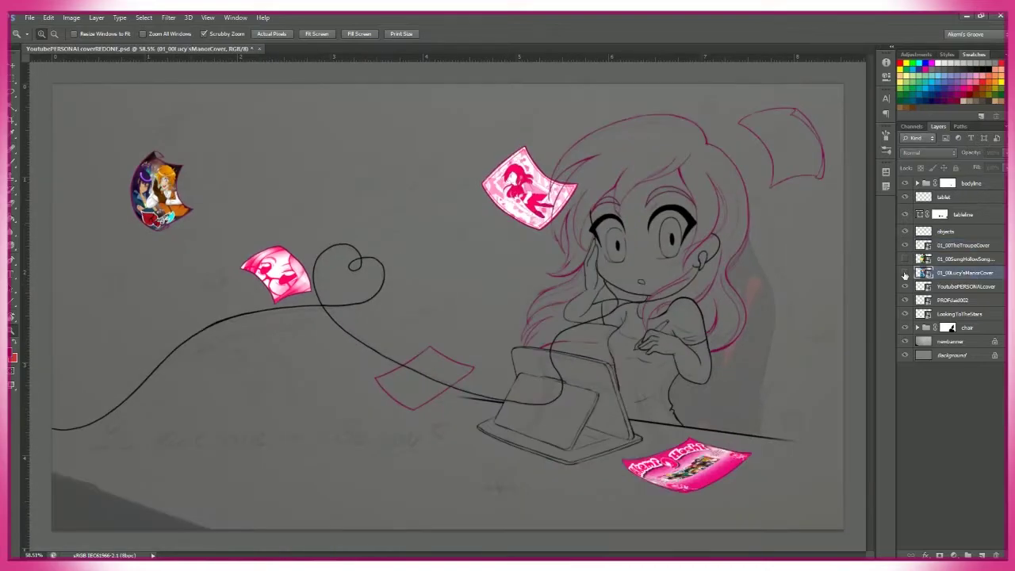
key(ctrl+t)
drag(448, 307, 773, 143)
drag(841, 202, 818, 115)
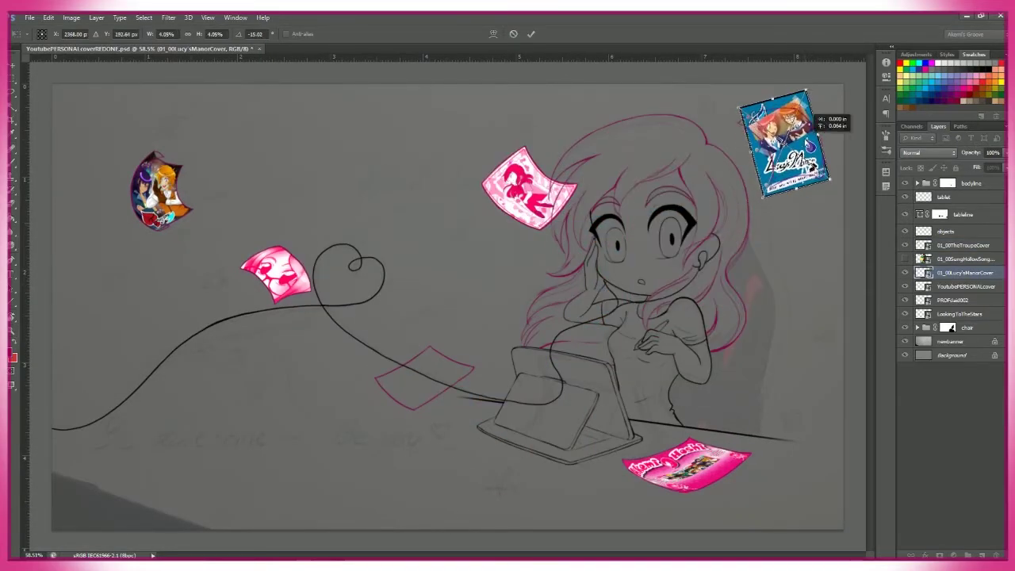
scroll(781, 139, up, 5)
click(493, 33)
drag(674, 83, 618, 151)
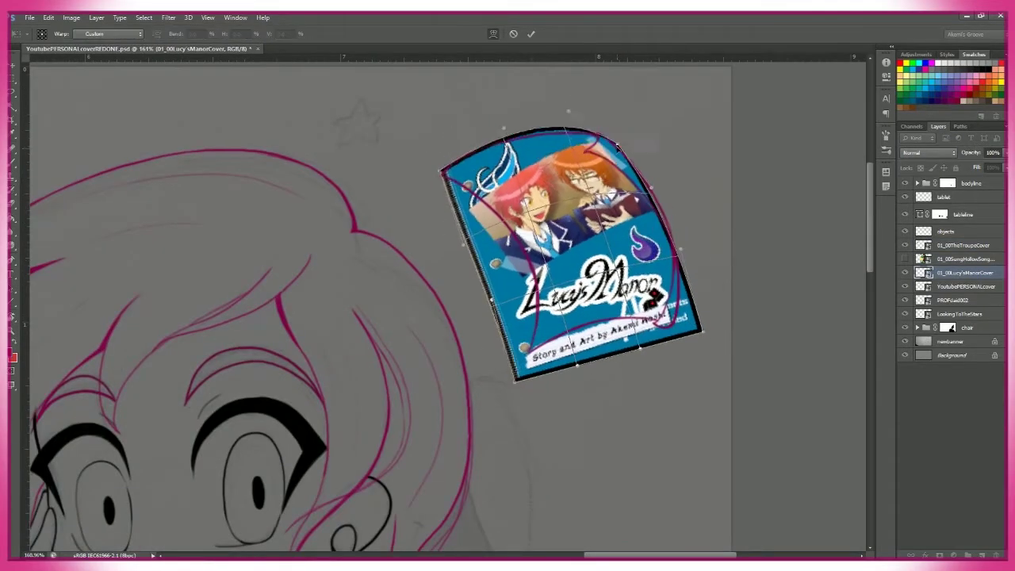
drag(700, 332, 603, 333)
key(Return)
- Rotate Sung Hollow Song 30°, shrink it onto the wire left of the tablet, and curl its top
scroll(669, 351, down, 6)
click(964, 259)
key(ctrl+t)
drag(667, 333, 650, 220)
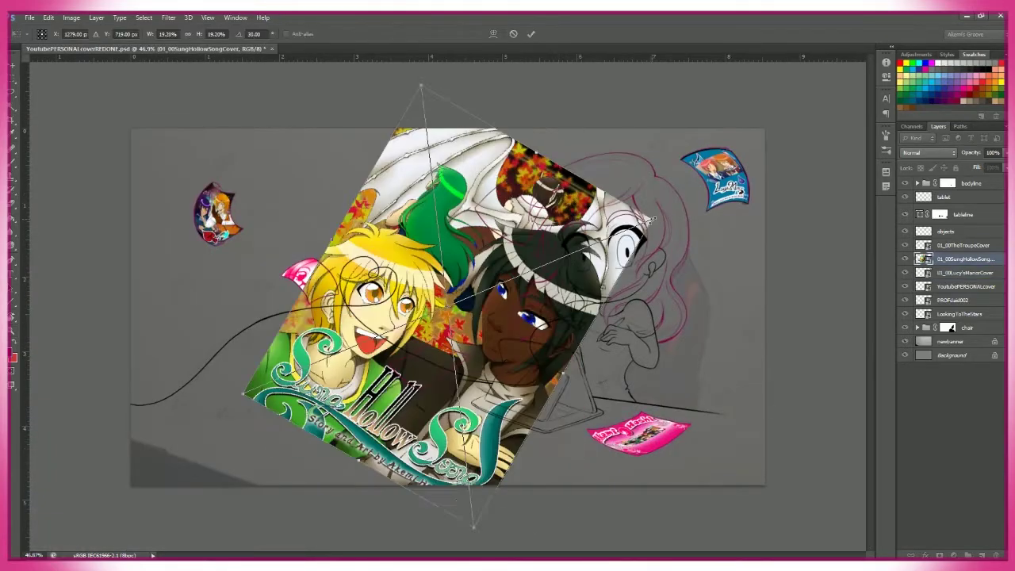
scroll(476, 301, up, 5)
drag(555, 159, 516, 198)
click(493, 34)
drag(413, 183, 409, 250)
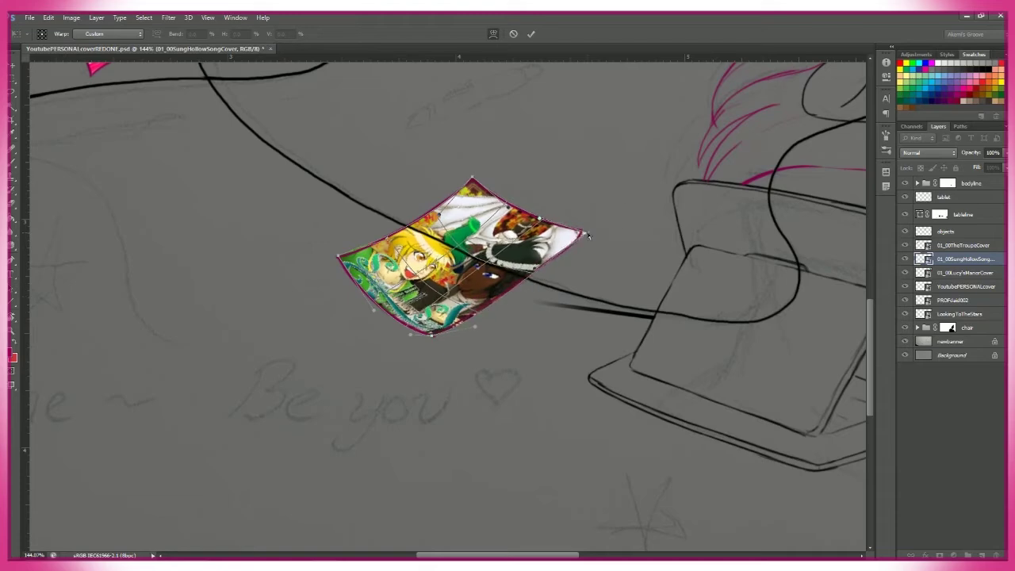
click(532, 34)
click(317, 33)
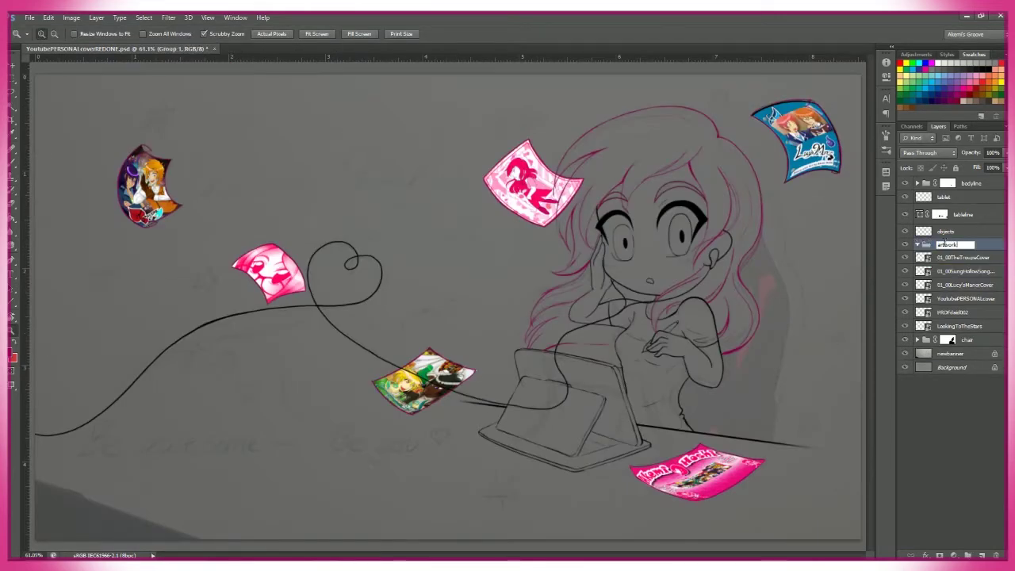
- Name the group artworks, collapse it, and inspect the Lucy's Manor card
key(Return)
click(917, 245)
drag(794, 143, 841, 143)
key(b)
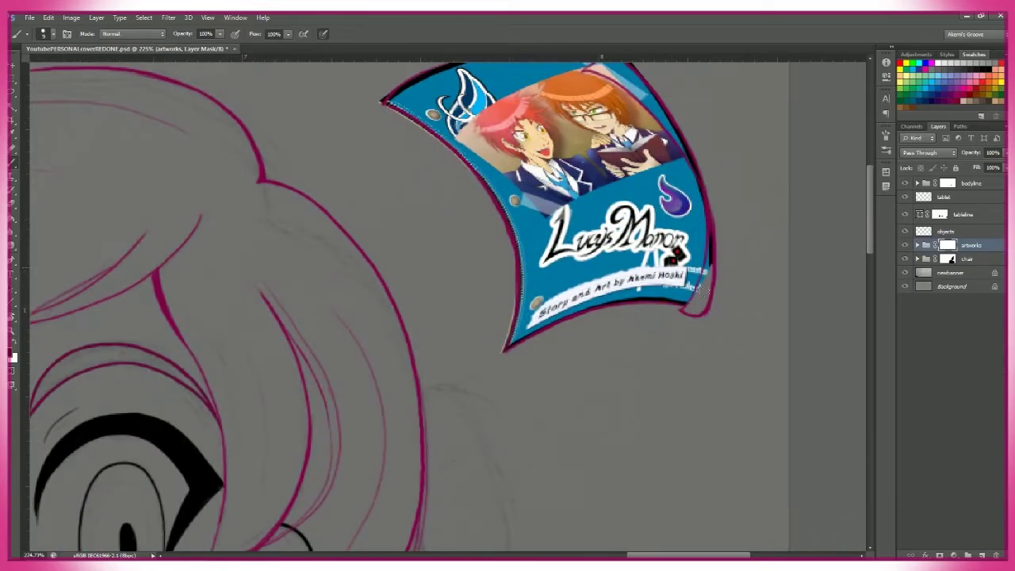
drag(698, 170, 752, 238)
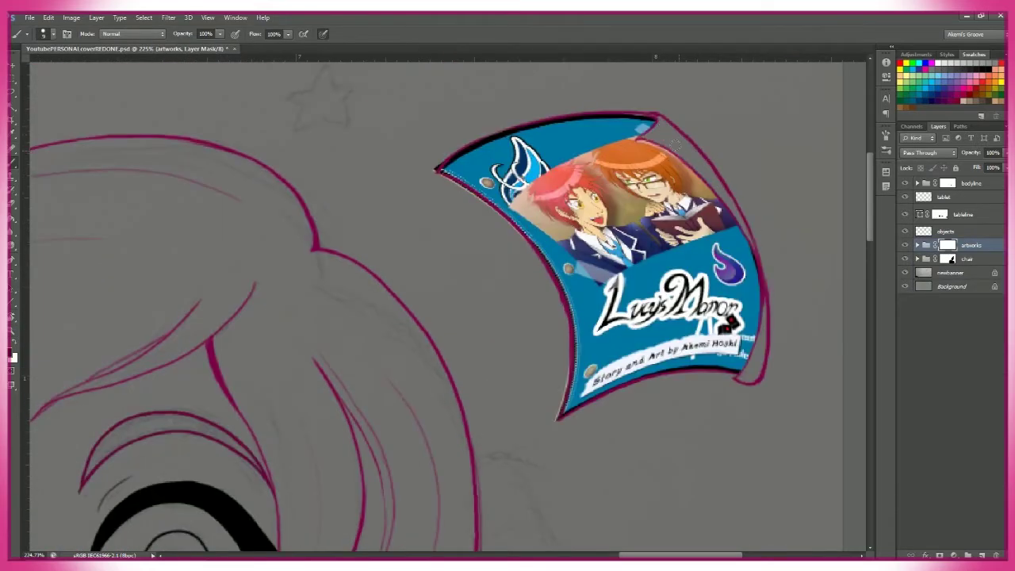
key(ctrl+0)
- Invert the artworks mask so only the comic cards show, then check the top-left card
key(alt+BackSpace)
key(w)
key(b)
scroll(354, 378, up, 6)
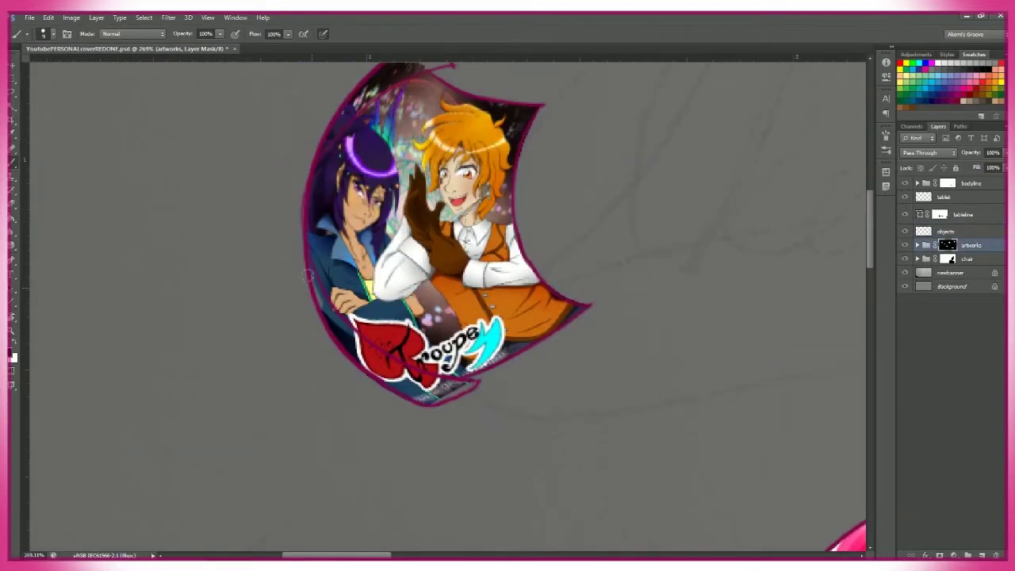
drag(431, 399, 461, 476)
scroll(346, 236, down, 4)
scroll(718, 374, up, 3)
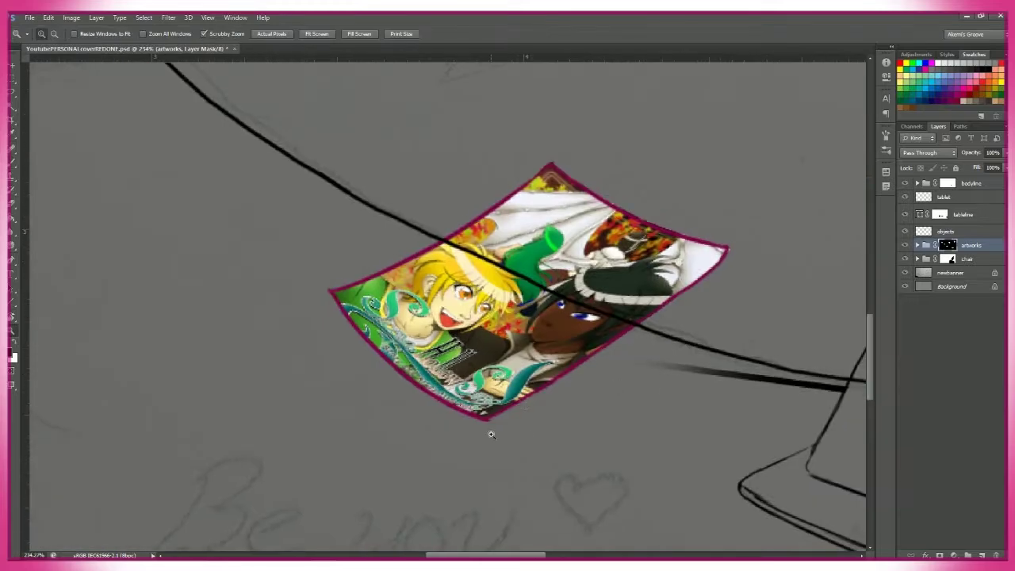
key(z)
key(ctrl+0)
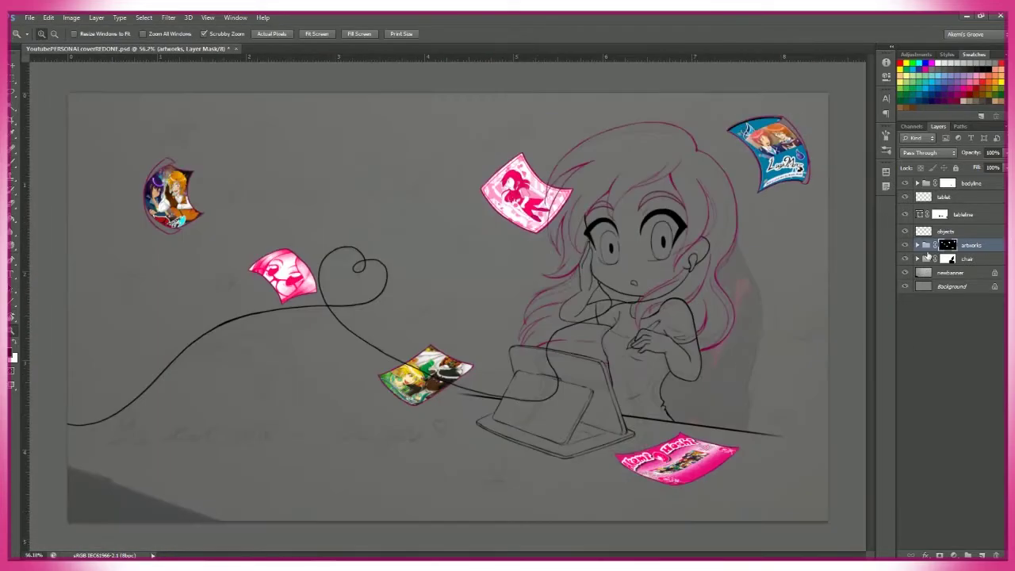
- Target the chair group's mask, select the chairflat layer, and reset colours to black and white
click(948, 259)
scroll(734, 294, up, 5)
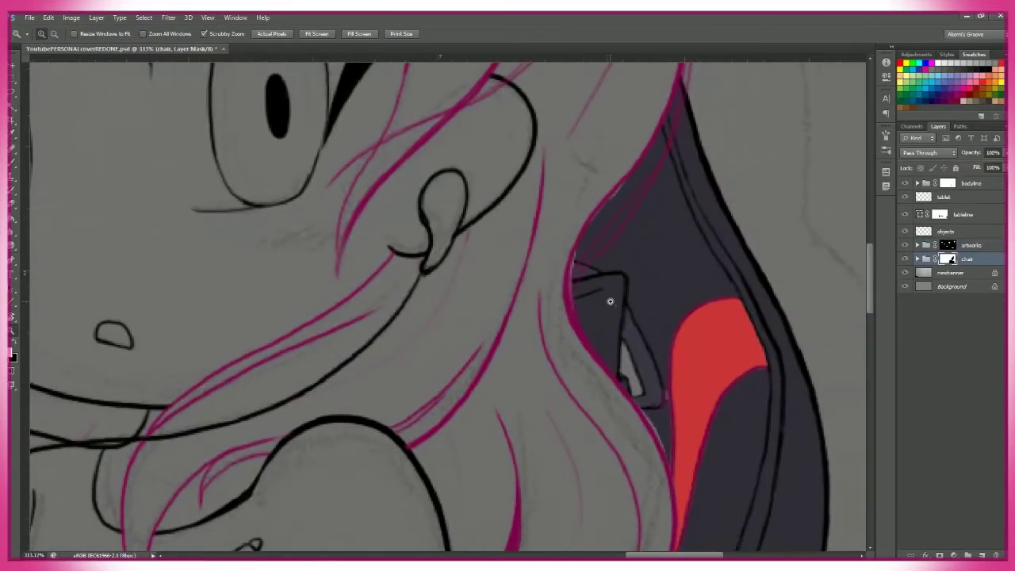
key(b)
scroll(519, 313, down, 8)
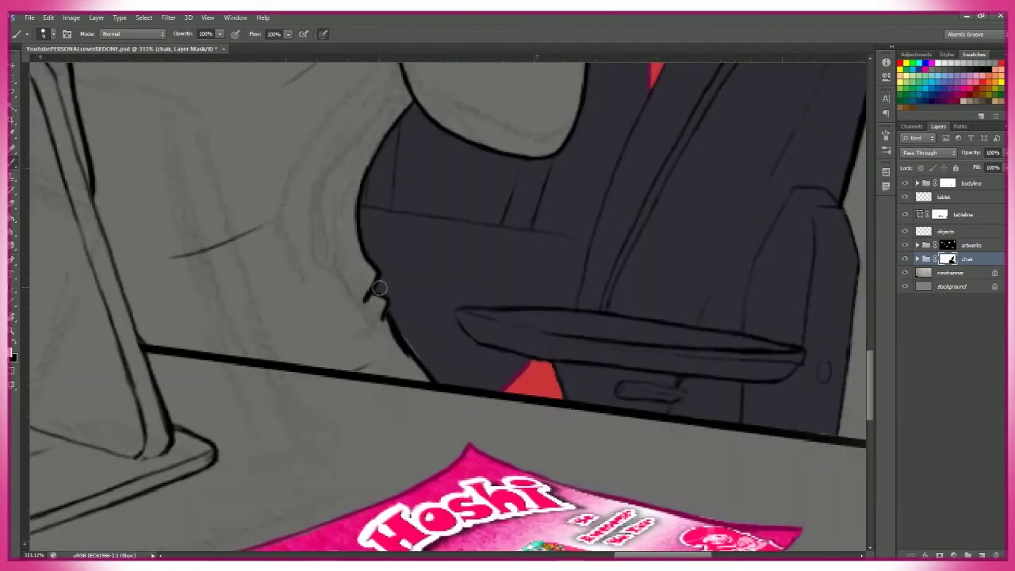
scroll(582, 462, up, 8)
scroll(582, 462, up, 1)
ctrl+click(583, 254)
key(b)
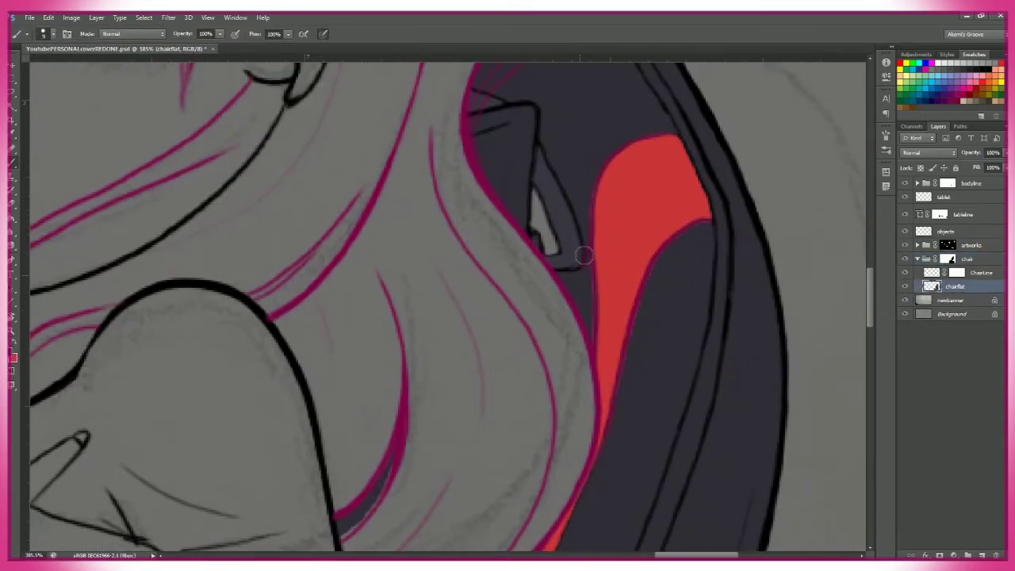
key(d)
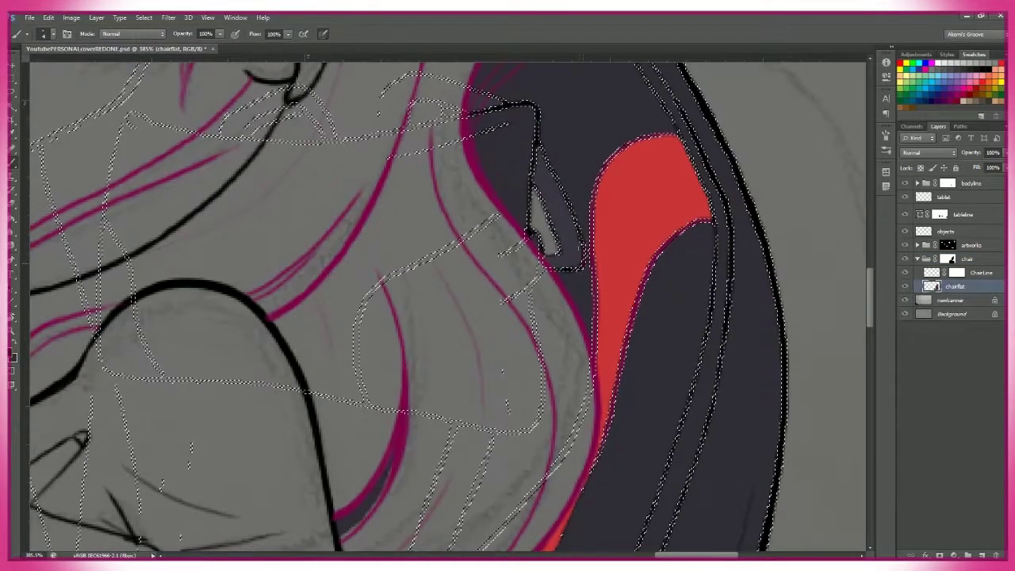
- Make ChairLine active, collapse the chair group, and begin renaming Layer 3 in artworks
click(936, 273)
key(e)
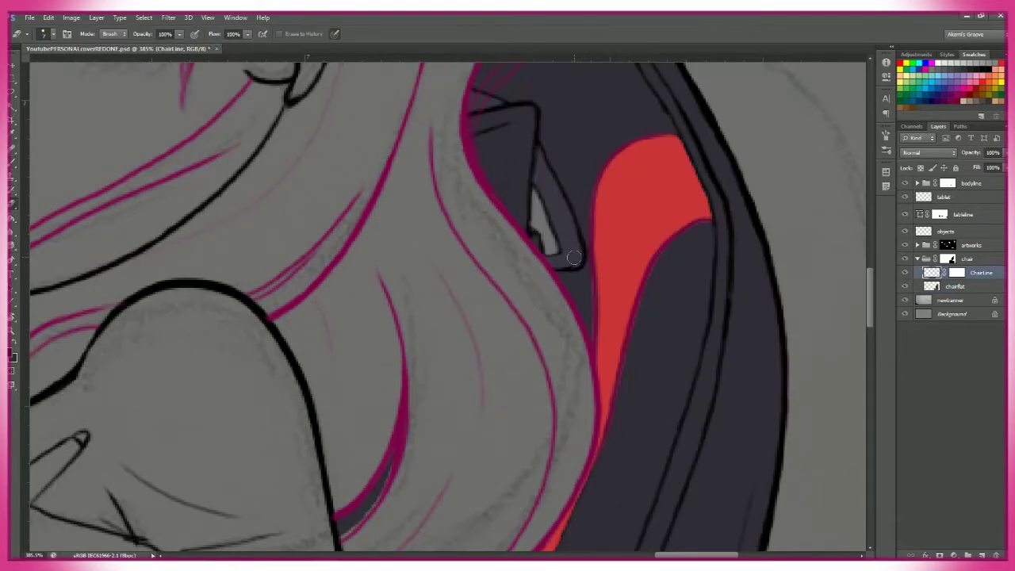
key(z)
drag(578, 275, 476, 275)
click(917, 259)
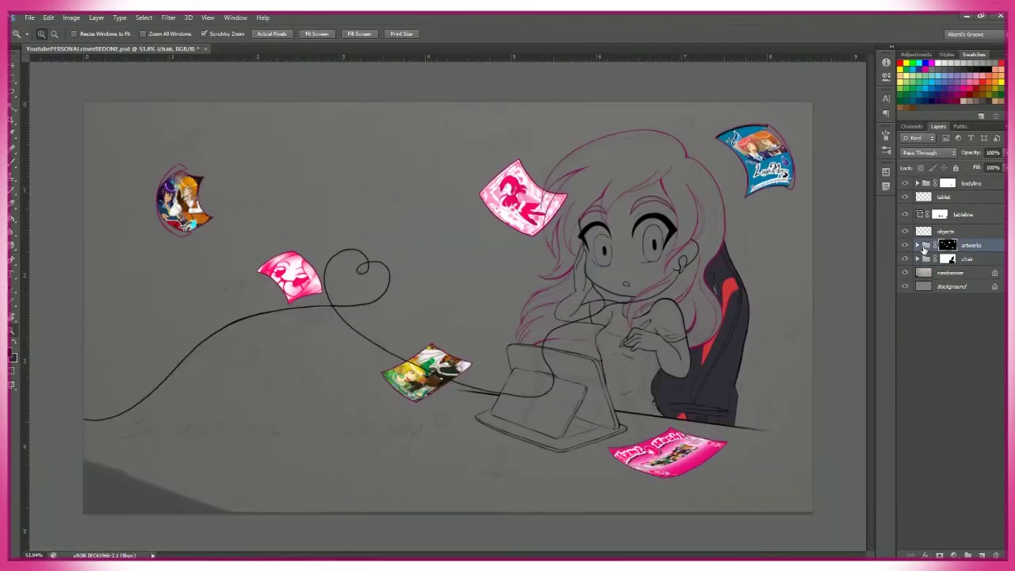
click(918, 246)
double_click(936, 343)
- Move the flats layer into the artworks group and fill the card shape with pink
click(738, 167)
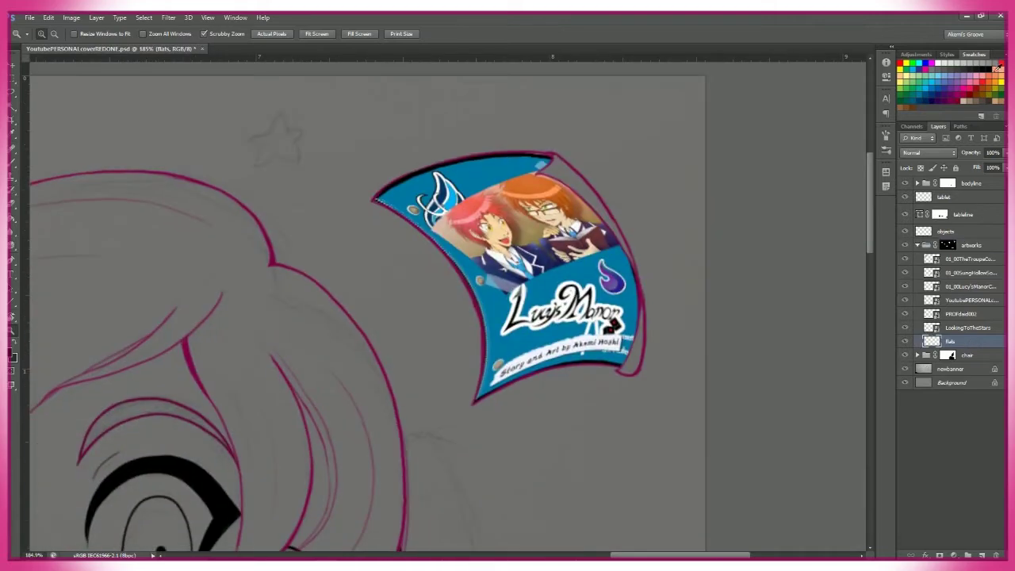
key(b)
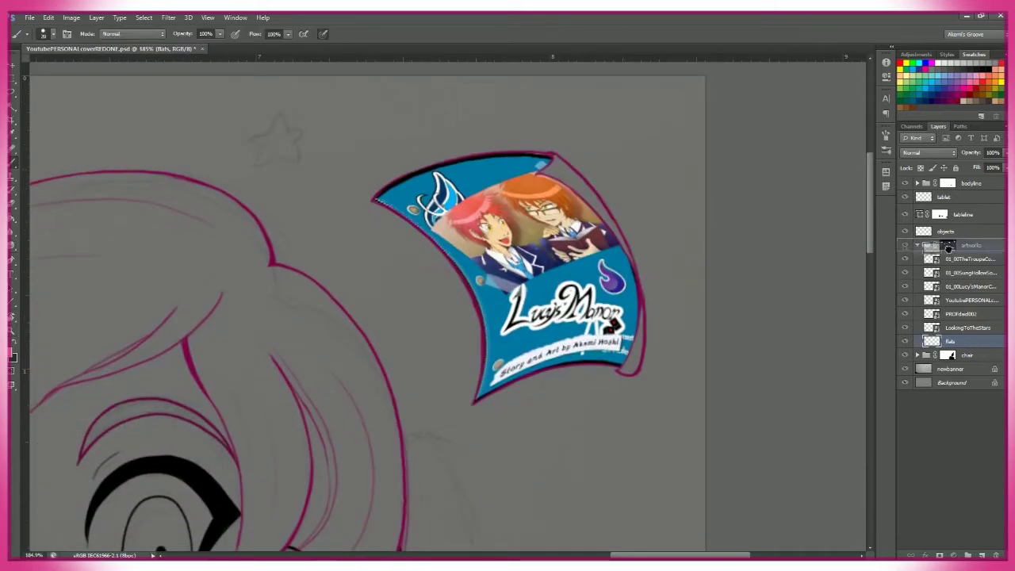
drag(949, 249, 949, 248)
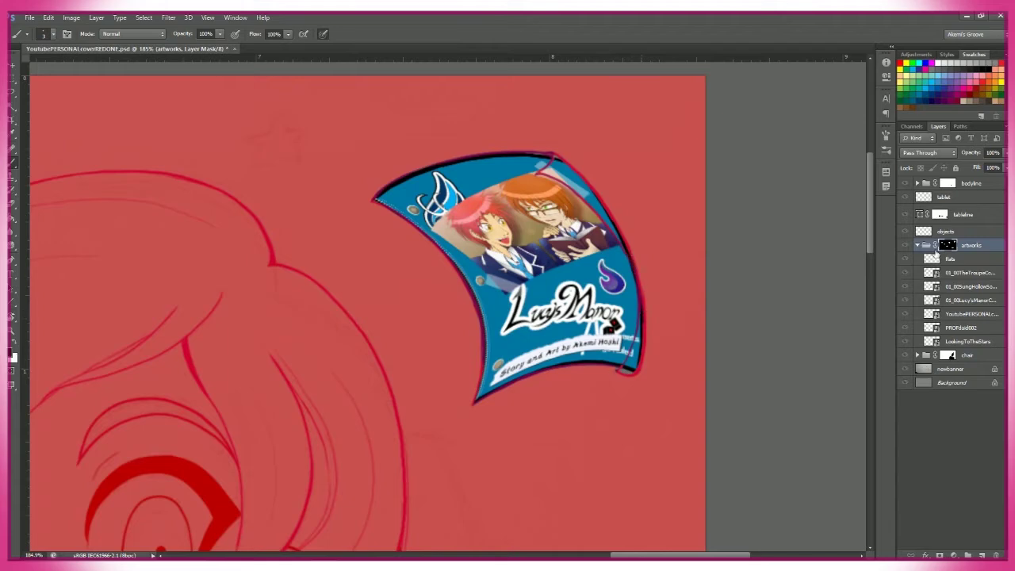
click(951, 258)
key(g)
drag(905, 272, 905, 341)
click(632, 238)
- Brush the mask around the top-left card shape, then hide the red mask overlay
key(z)
scroll(762, 238, down, 5)
scroll(94, 209, up, 5)
click(948, 245)
key(b)
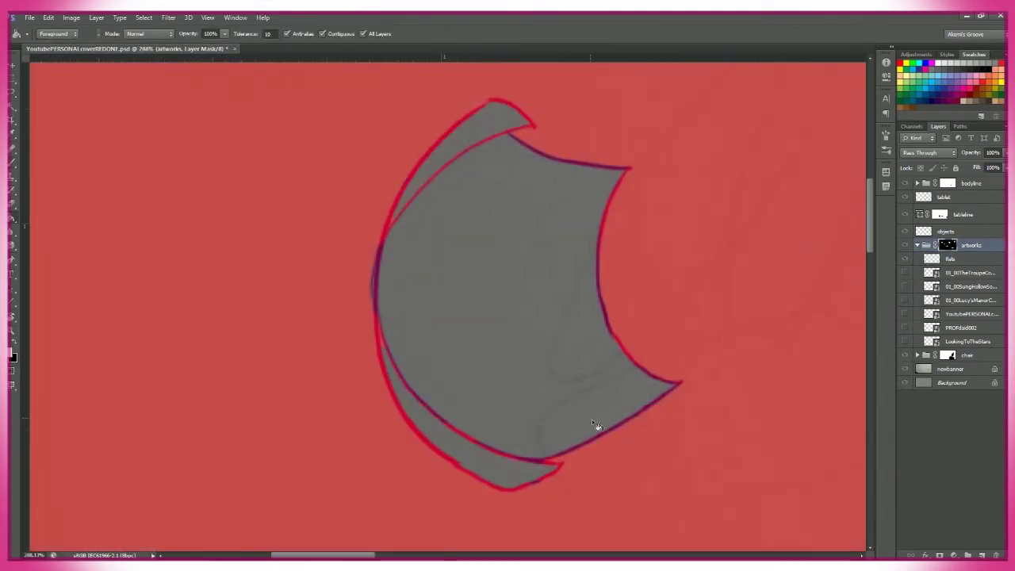
drag(394, 219, 359, 180)
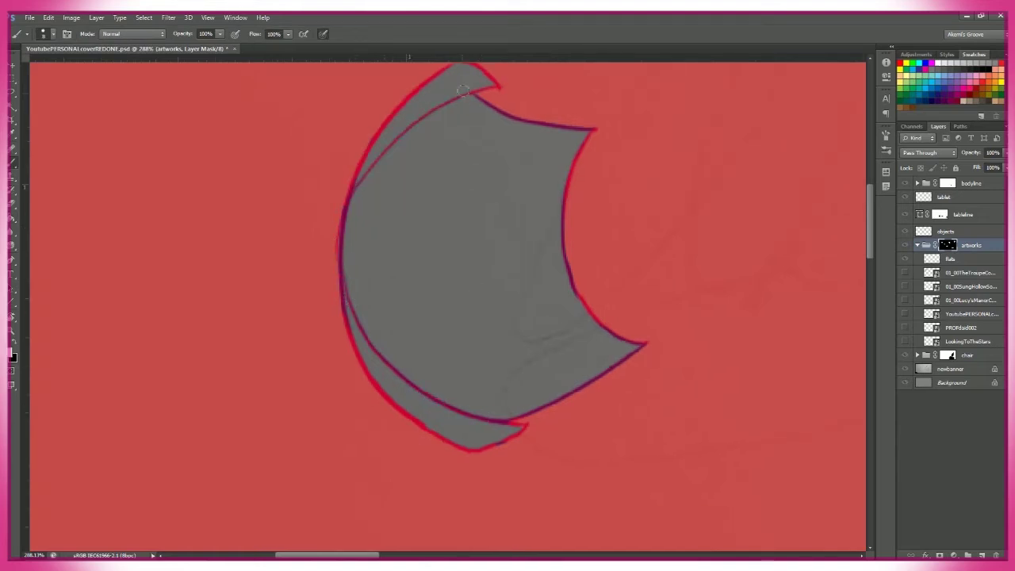
scroll(489, 401, down, 2)
key(backslash)
- Try a Hue/Saturation adjustment on the flats layer, then discard it
key(z)
scroll(345, 227, down, 5)
scroll(476, 198, up, 6)
click(948, 259)
key(b)
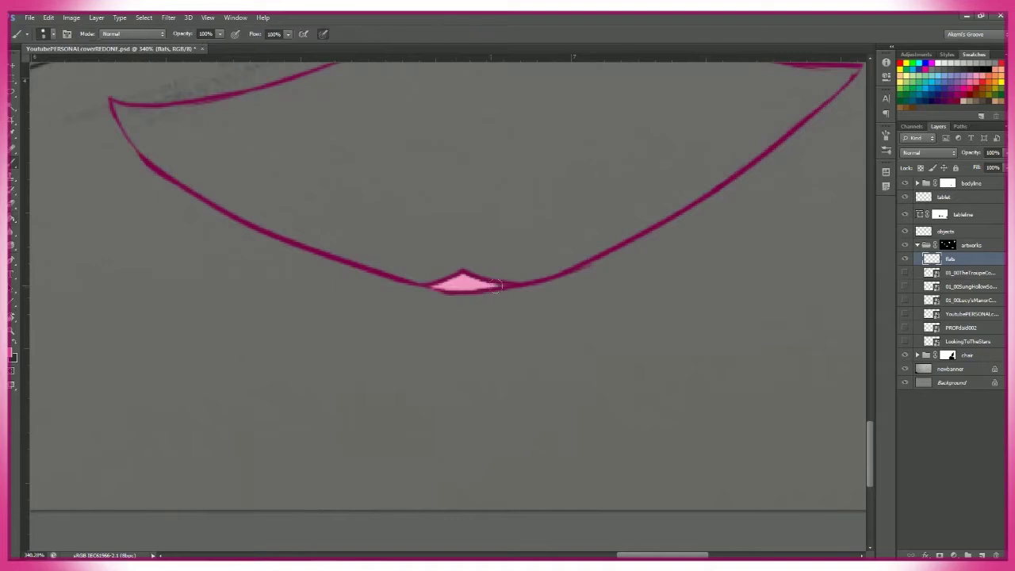
key(z)
scroll(673, 358, down, 5)
key(ctrl+u)
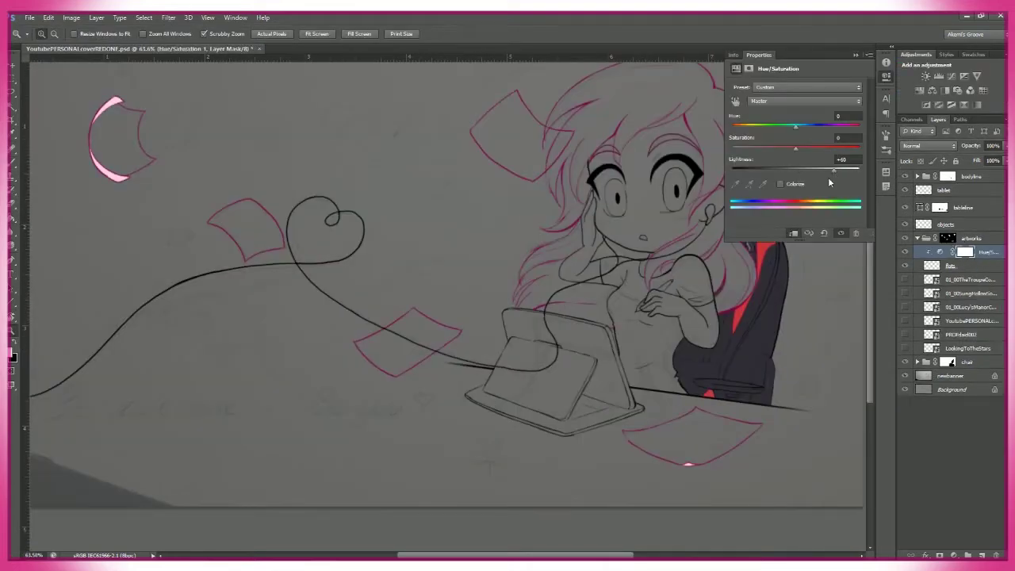
scroll(119, 133, up, 3)
key(Delete)
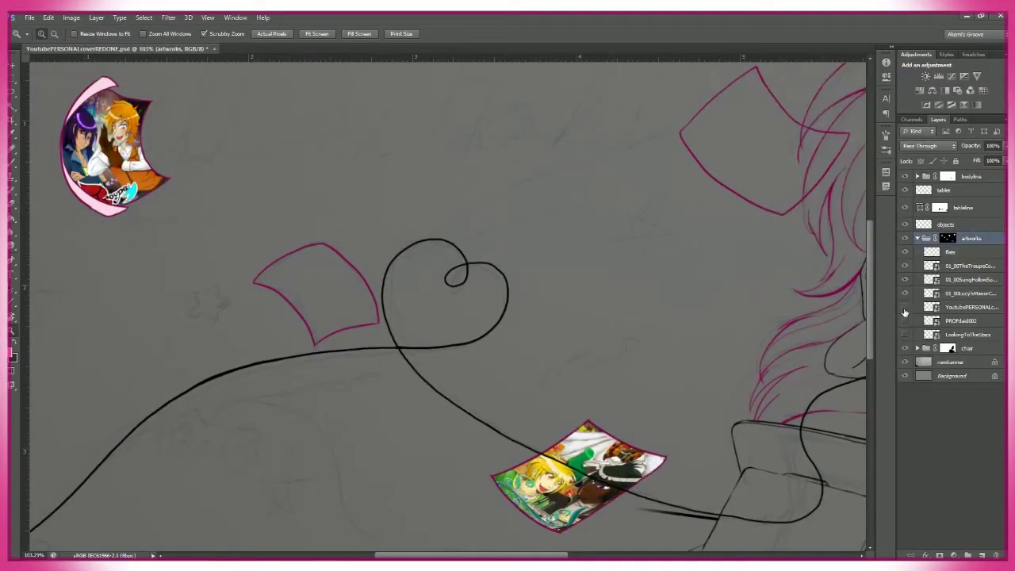
scroll(347, 280, down, 5)
- Mask the pink card's right edge and corner so they tuck behind the hair
click(918, 239)
click(918, 239)
scroll(321, 295, up, 6)
key(b)
drag(511, 299, 539, 230)
drag(508, 281, 556, 197)
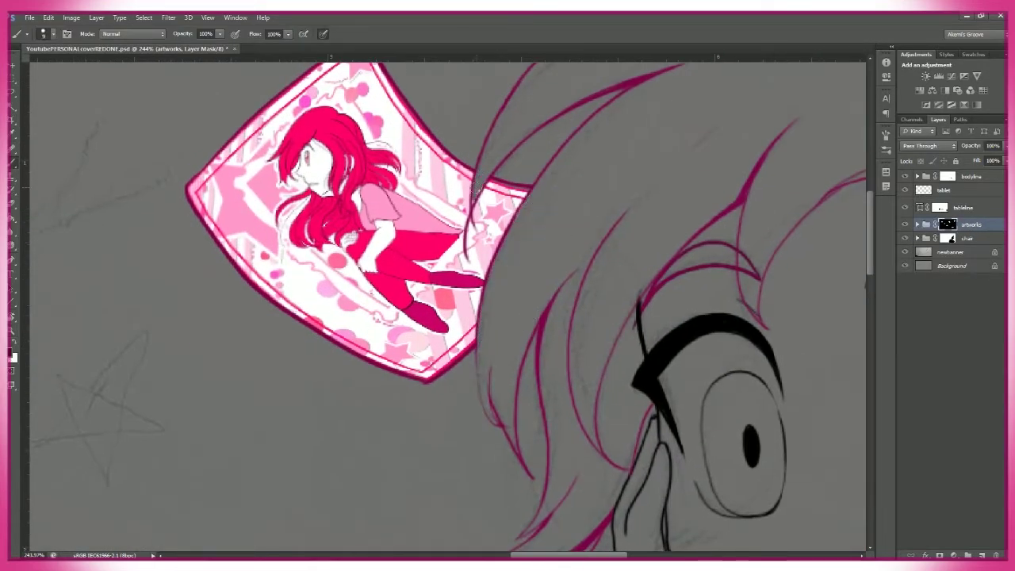
key(z)
scroll(489, 357, down, 6)
- Create a new layer named 'tabflats' and hide the newbanner sketch layer
key(alt+bracketleft)
key(alt+bracketleft)
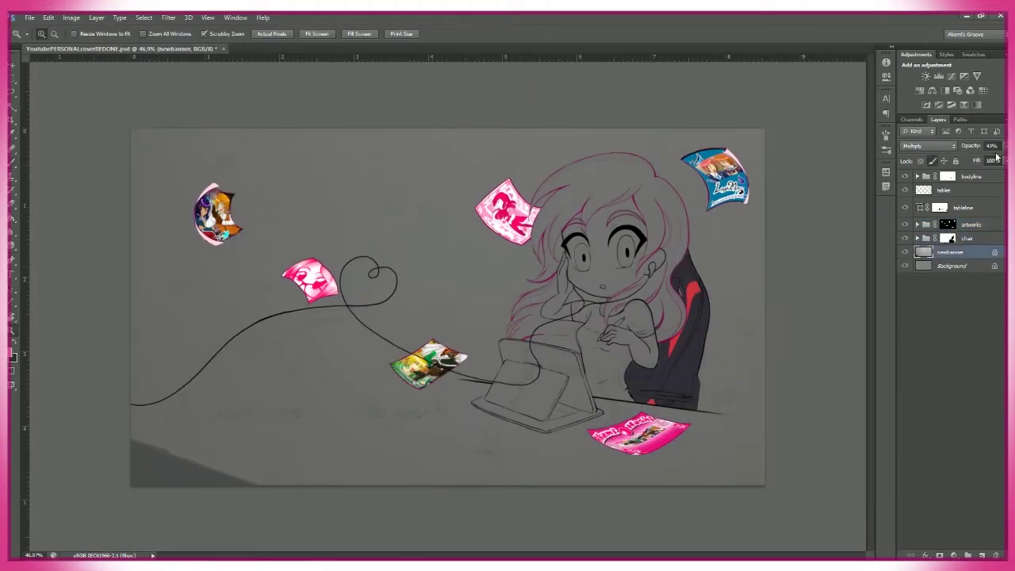
key(alt+bracketright)
key(alt+bracketright)
key(alt+bracketright)
key(ctrl+shift+n)
text(tabflats)
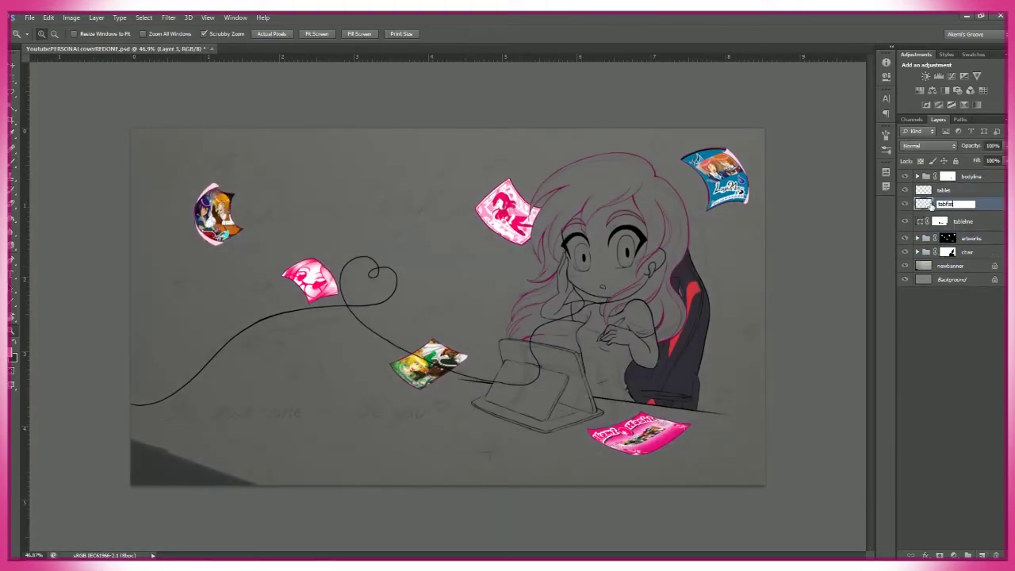
key(Return)
scroll(572, 371, up, 6)
scroll(579, 333, down, 2)
click(906, 266)
click(944, 190)
- Sketch a line along the tablet screen's inner edge on the tablet layer
key(e)
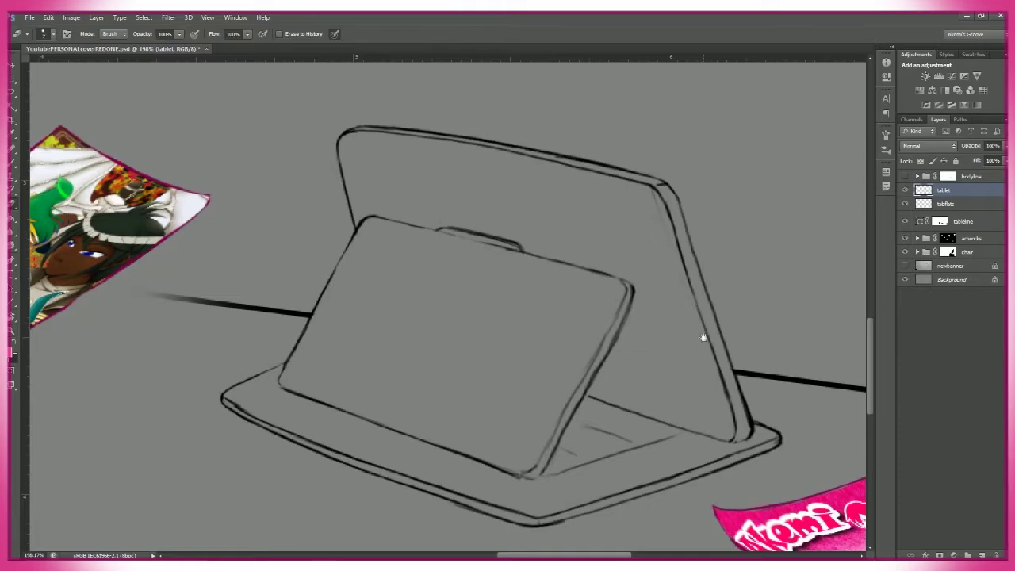
scroll(304, 224, down, 3)
key(b)
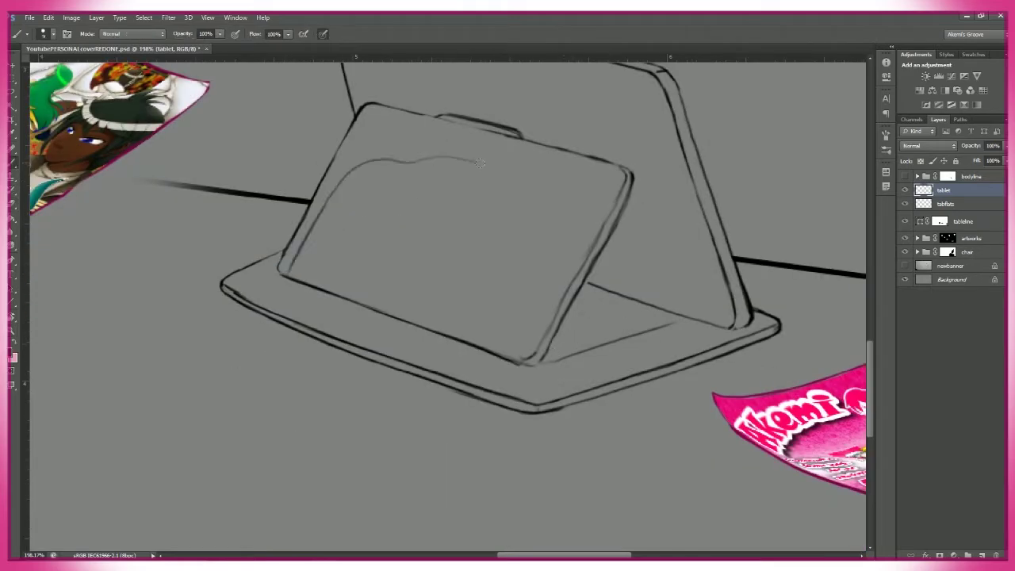
key(z)
scroll(634, 317, down, 3)
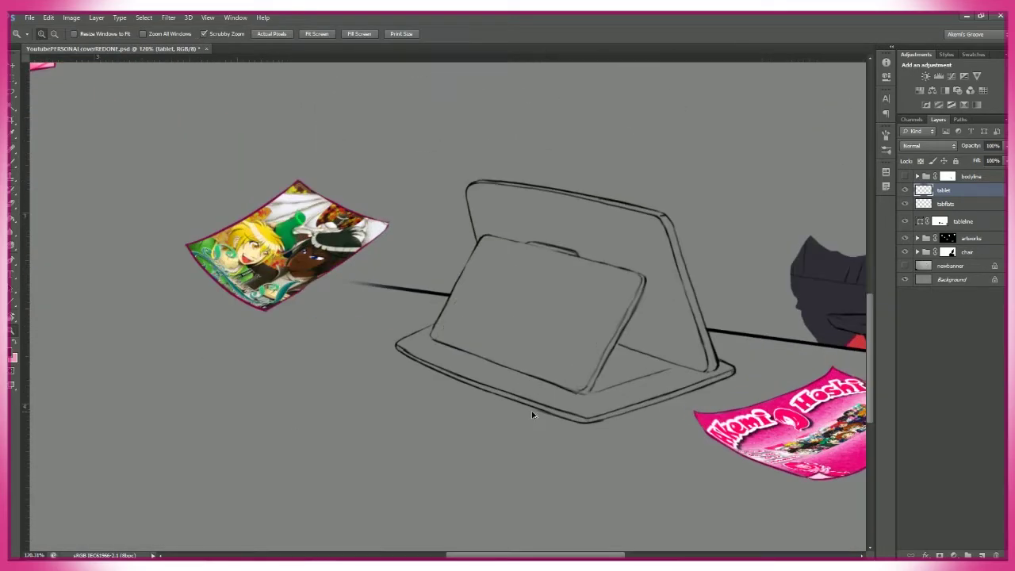
scroll(504, 345, up, 3)
key(b)
drag(384, 340, 473, 217)
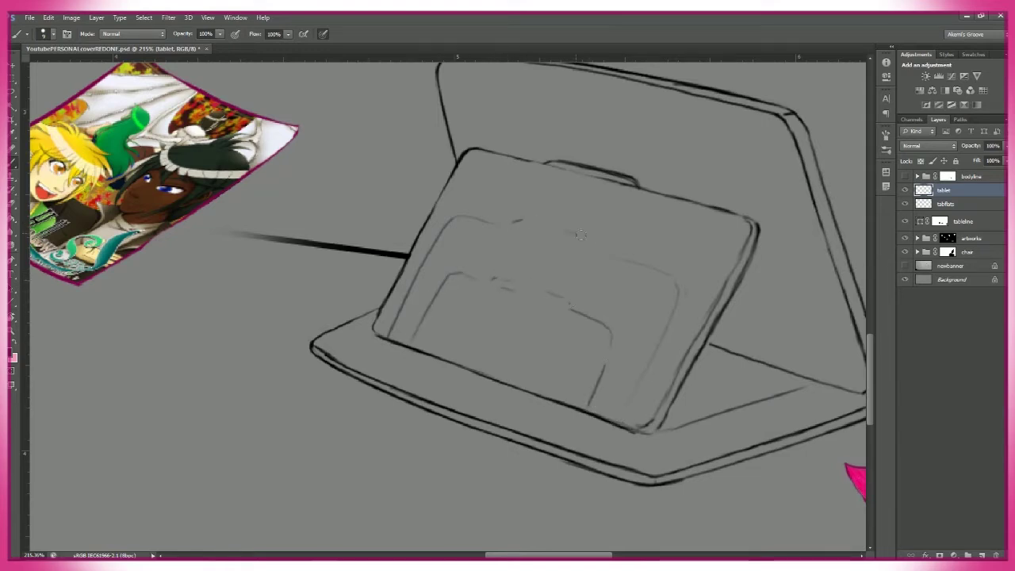
- Pan across the tablet and toggle the tablet lineart off and on to check the lines
drag(554, 227, 491, 242)
scroll(628, 321, down, 2)
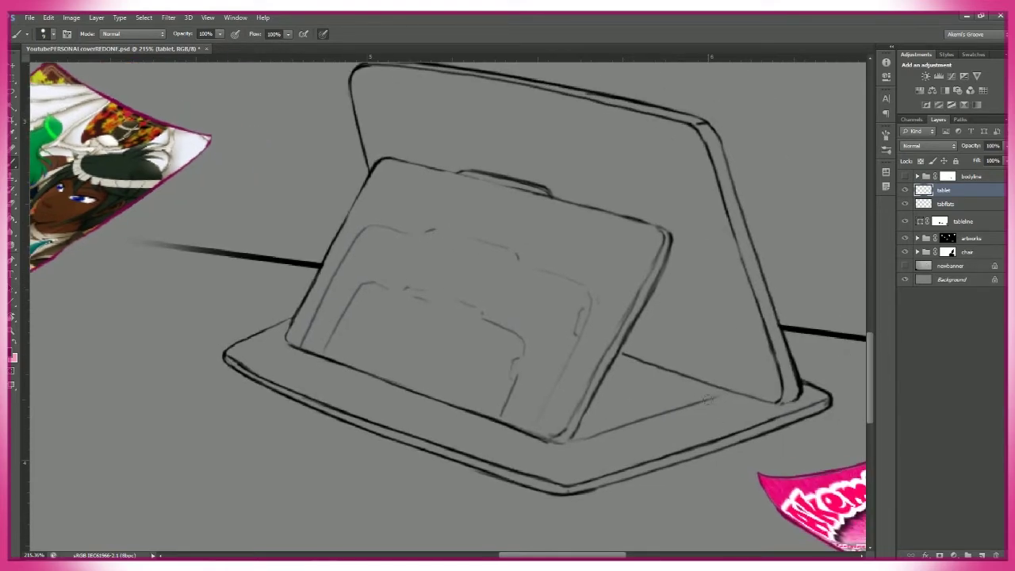
key(z)
scroll(634, 317, down, 3)
click(906, 191)
click(906, 191)
- Fill the tablet on tabflats with a dark blue-grey foreground colour
key(b)
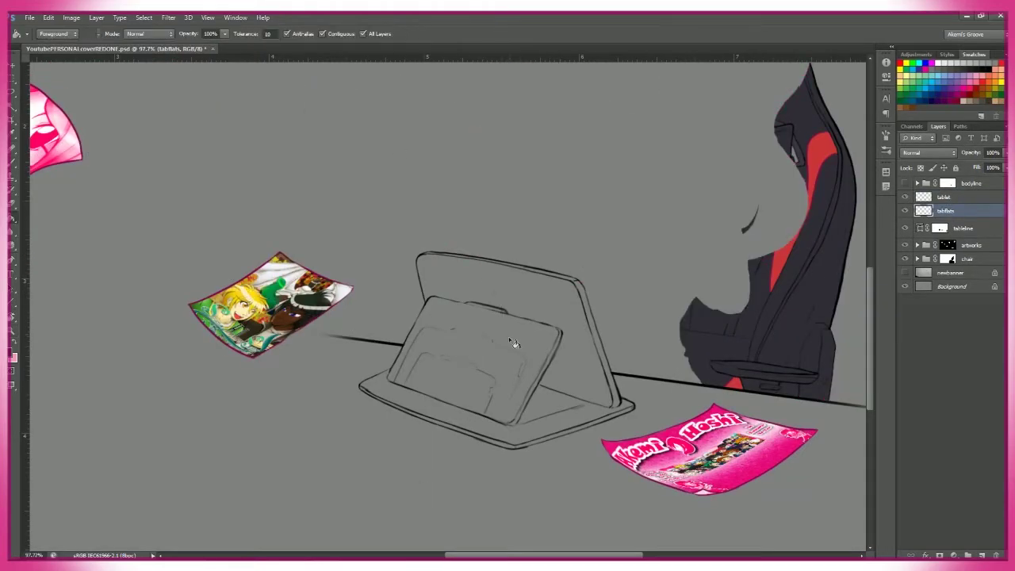
click(12, 356)
mouse_move(714, 328)
mouse_down()
mouse_move(718, 250)
mouse_move(718, 281)
mouse_up()
click(811, 214)
key(g)
click(476, 286)
scroll(492, 317, up, 2)
click(615, 396)
- Toggle the tablet's dark fill and line art visibility to inspect the fill
key(z)
scroll(529, 323, up, 3)
scroll(603, 311, down, 2)
key(b)
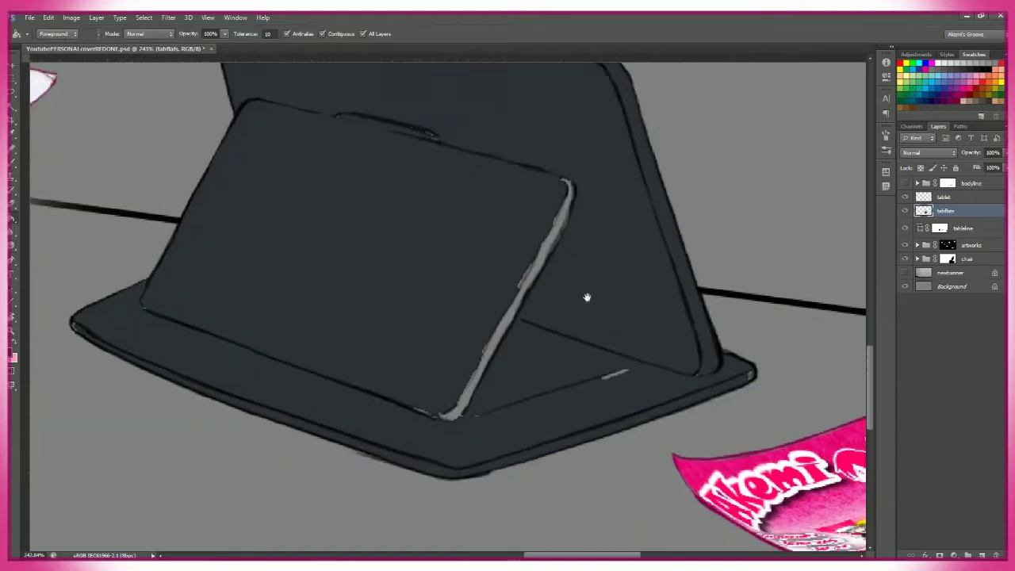
scroll(501, 129, down, 4)
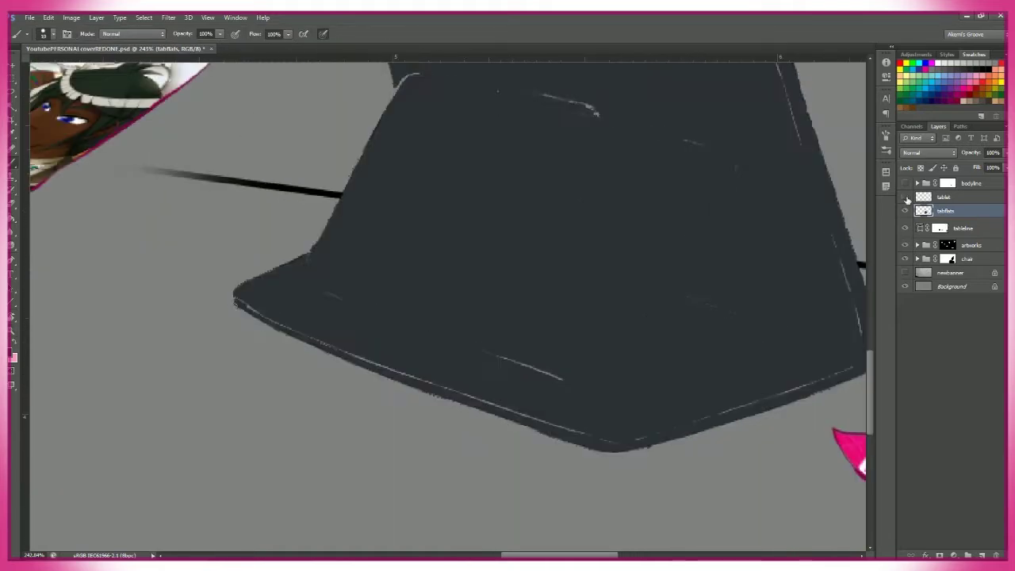
key(z)
click(905, 210)
click(905, 197)
click(905, 197)
click(905, 210)
click(905, 210)
scroll(604, 306, up, 4)
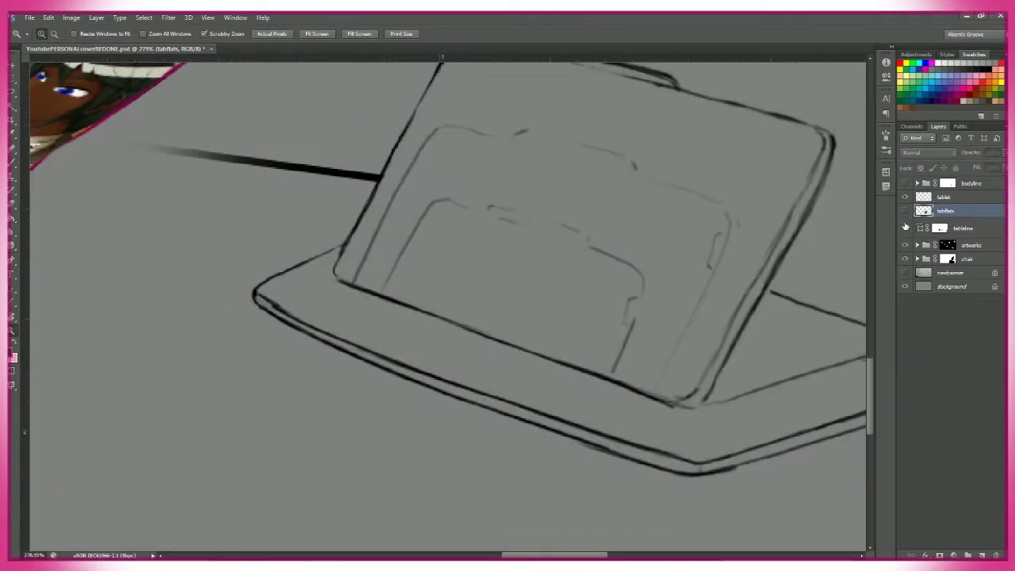
- Stroke a fine line with a smaller brush, then re-show the tablet's dark fill layer
key(b)
key(alt+bracketright)
key(bracketleft)
key(bracketleft)
key(bracketleft)
key(bracketleft)
key(bracketleft)
key(bracketleft)
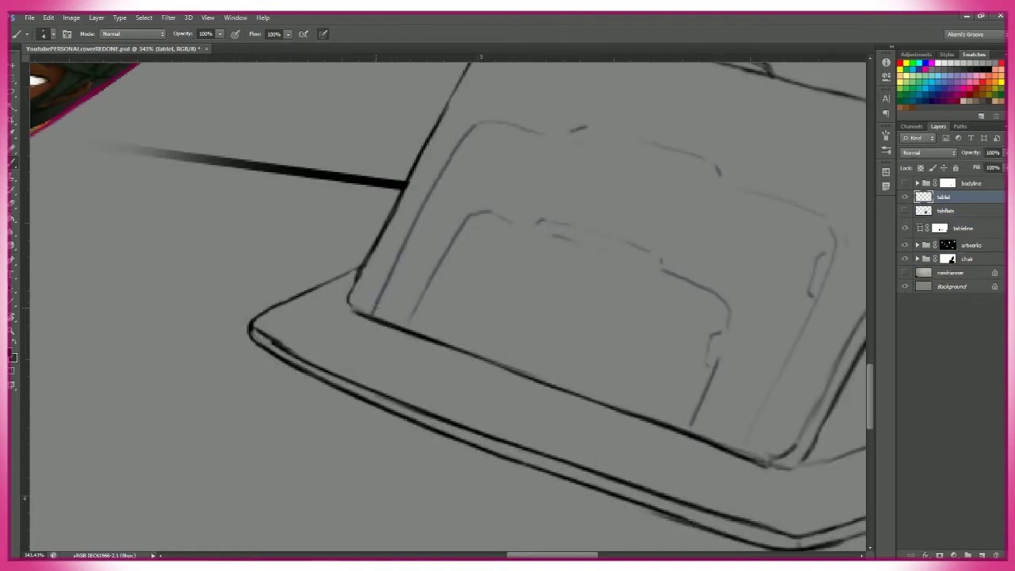
drag(830, 228, 699, 168)
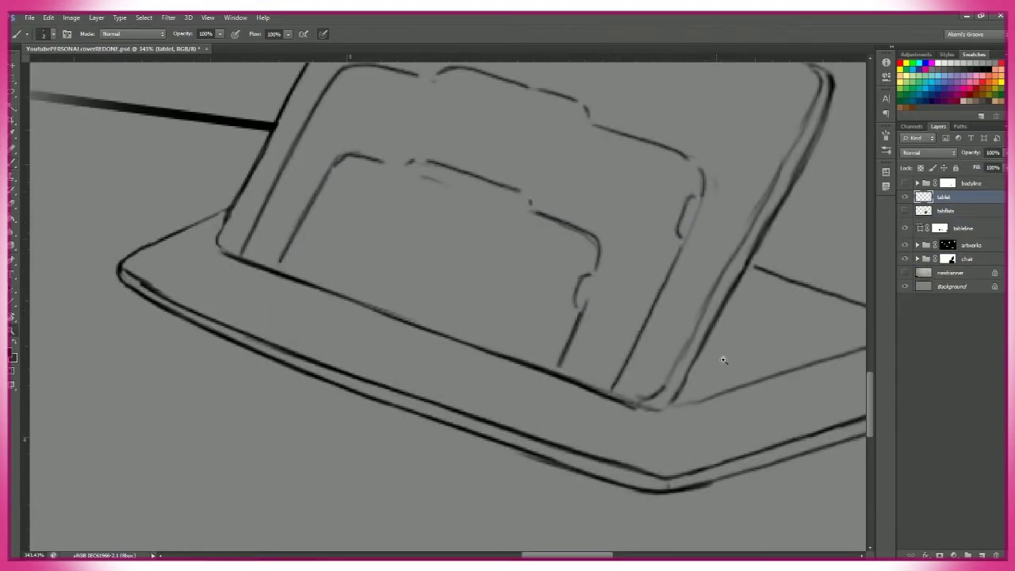
scroll(723, 360, down, 3)
click(906, 211)
click(946, 210)
scroll(510, 125, up, 3)
scroll(722, 278, down, 3)
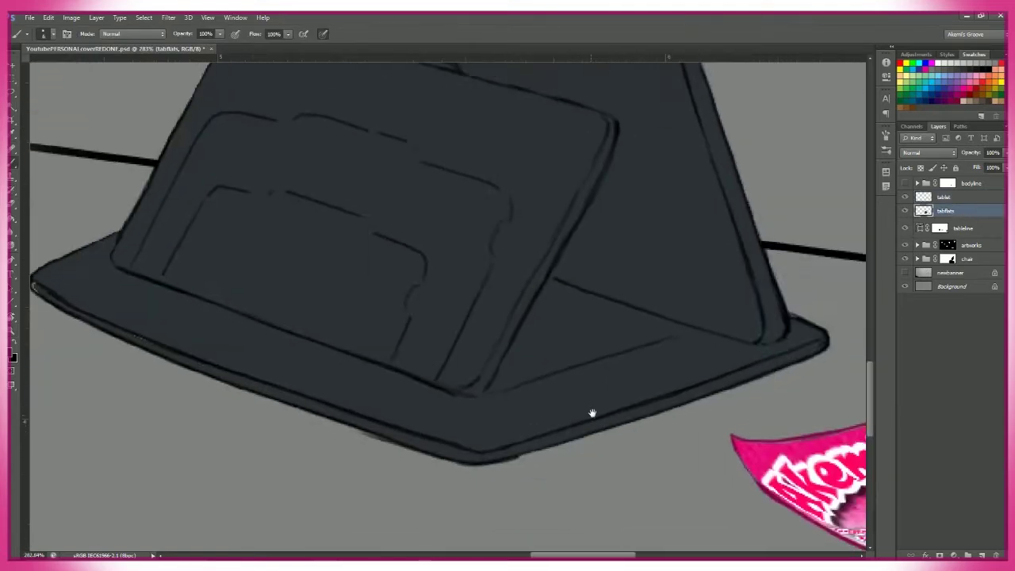
scroll(592, 413, up, 3)
- Pick a light grey and fill the triangle beneath the tablet with it
click(12, 356)
click(640, 233)
key(Escape)
scroll(505, 337, up, 2)
drag(480, 374, 714, 299)
key(g)
click(564, 308)
- Sample the tablet's dark grey to paint the triangle's top edge, then add a new layer
key(b)
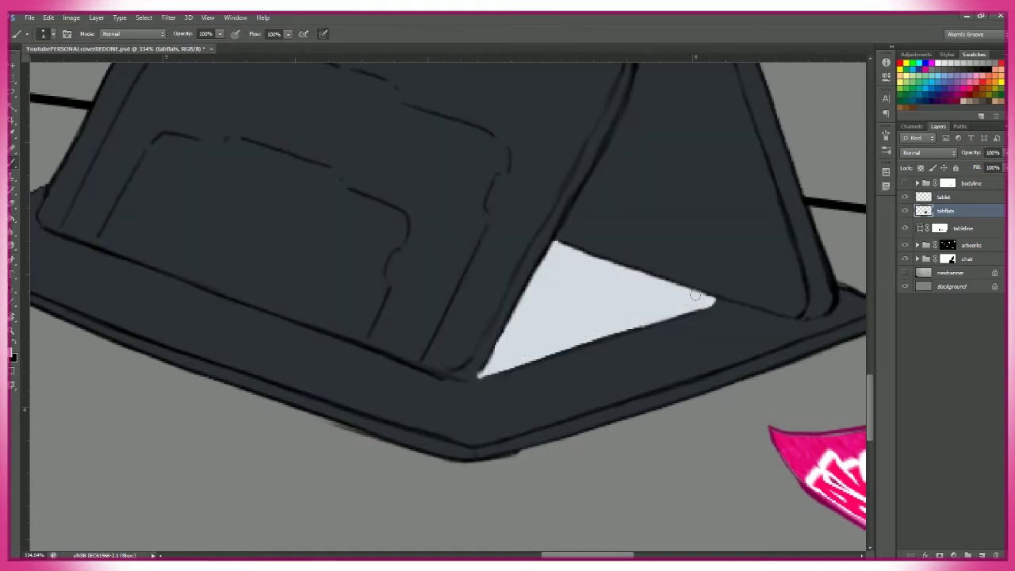
alt+click(675, 345)
mouse_move(710, 301)
mouse_down()
mouse_move(554, 243)
mouse_move(678, 268)
mouse_up()
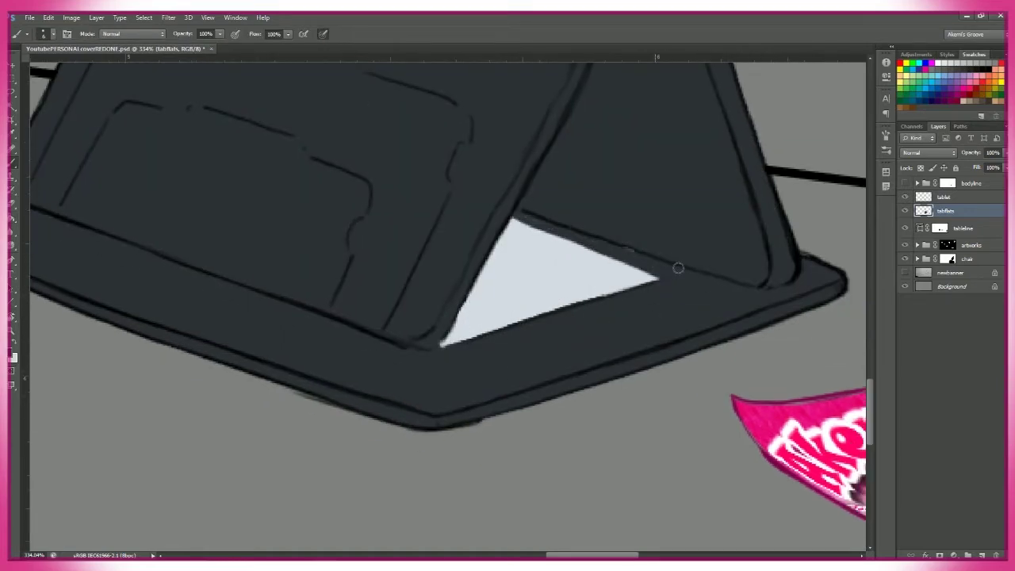
key(z)
scroll(735, 355, down, 5)
scroll(735, 354, up, 2)
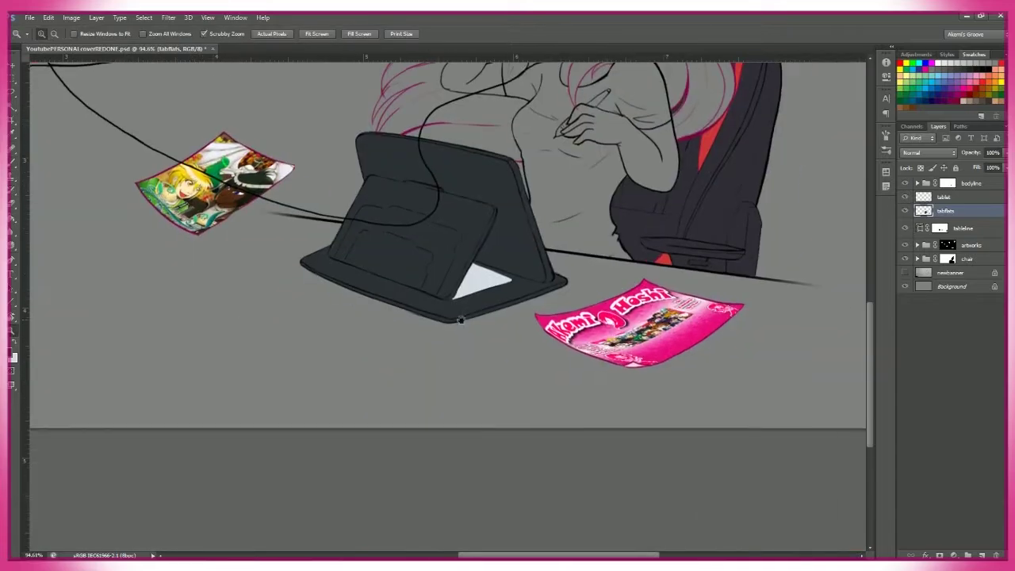
key(ctrl+shift+alt+n)
double_click(948, 245)
- Name the layer 'tableflats' and paint a soft orange glow across the table
text(tableflats)
key(Return)
scroll(716, 386, down, 2)
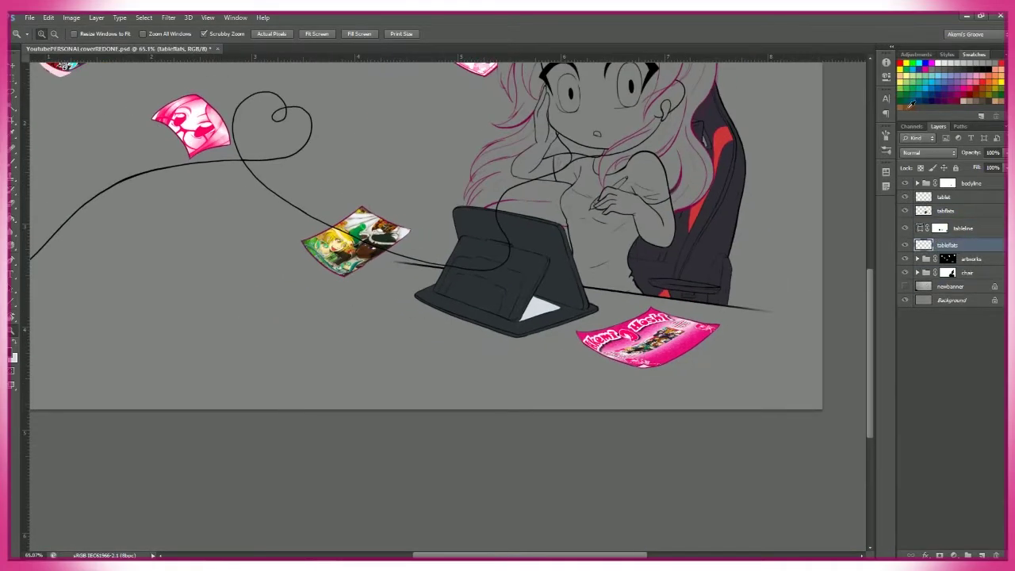
key(b)
drag(372, 333, 762, 349)
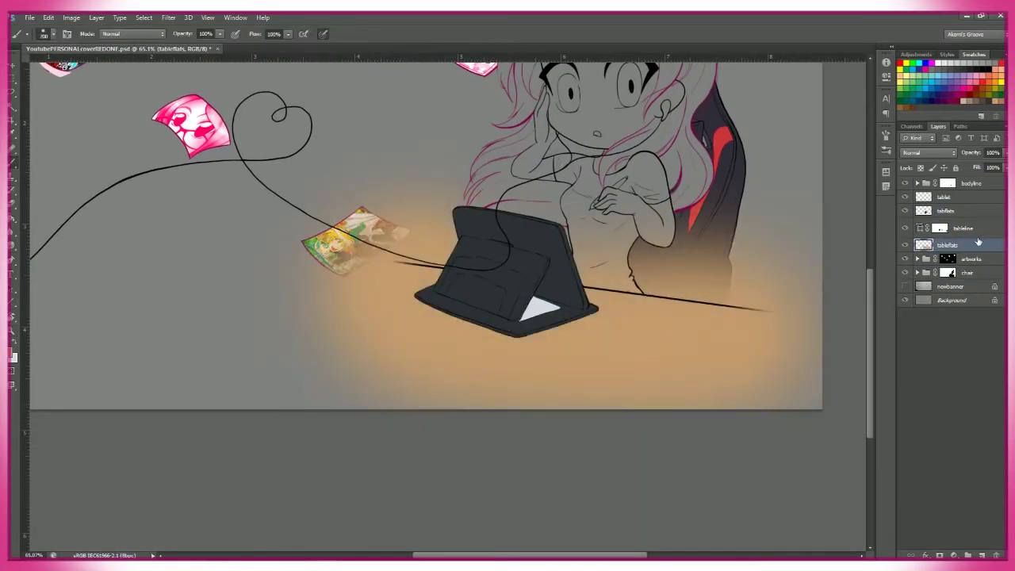
key(z)
scroll(371, 274, up, 4)
- Lasso and delete the tan spilling above the table line
key(l)
drag(421, 340, 380, 338)
key(z)
scroll(380, 338, down, 2)
ctrl+click(948, 258)
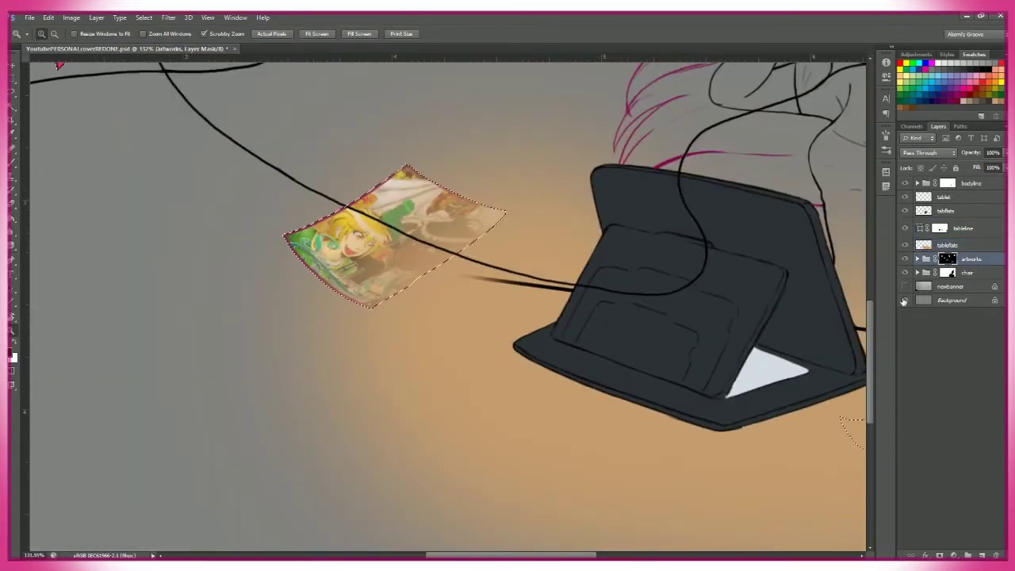
scroll(486, 442, down, 3)
scroll(365, 418, up, 2)
key(l)
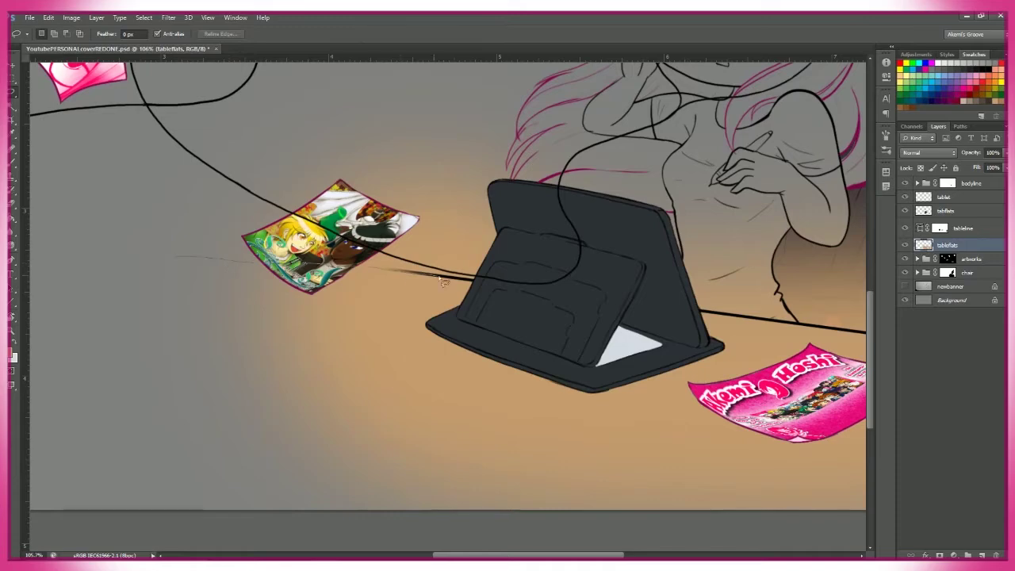
mouse_move(627, 309)
mouse_down()
mouse_move(361, 245)
mouse_move(403, 255)
mouse_up()
key(Delete)
key(ctrl+d)
scroll(403, 255, down, 3)
scroll(609, 305, up, 2)
- Soften the glow's lower and left parts with grey brush strokes
key(b)
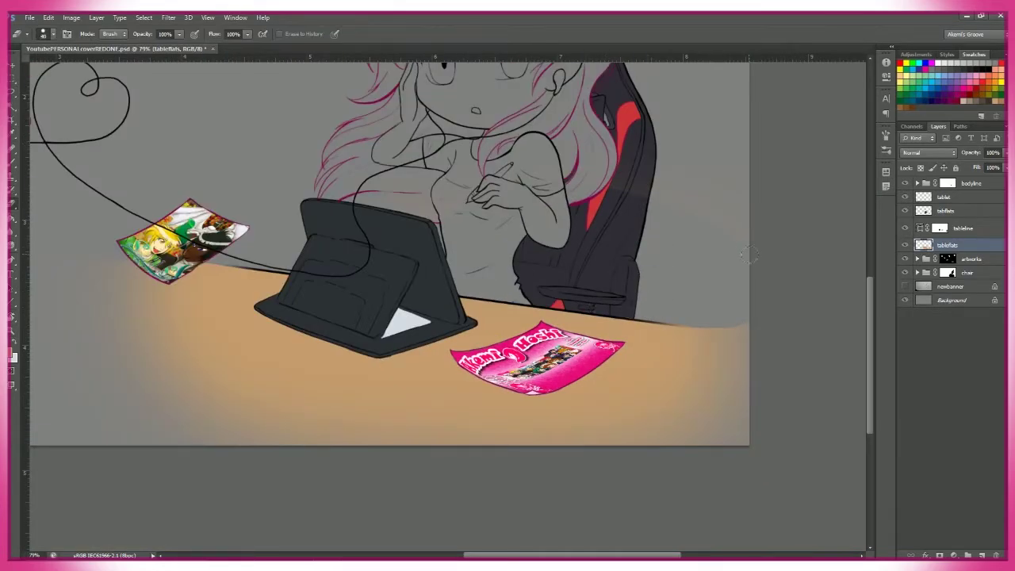
scroll(184, 189, down, 3)
scroll(381, 381, up, 2)
drag(389, 437, 476, 476)
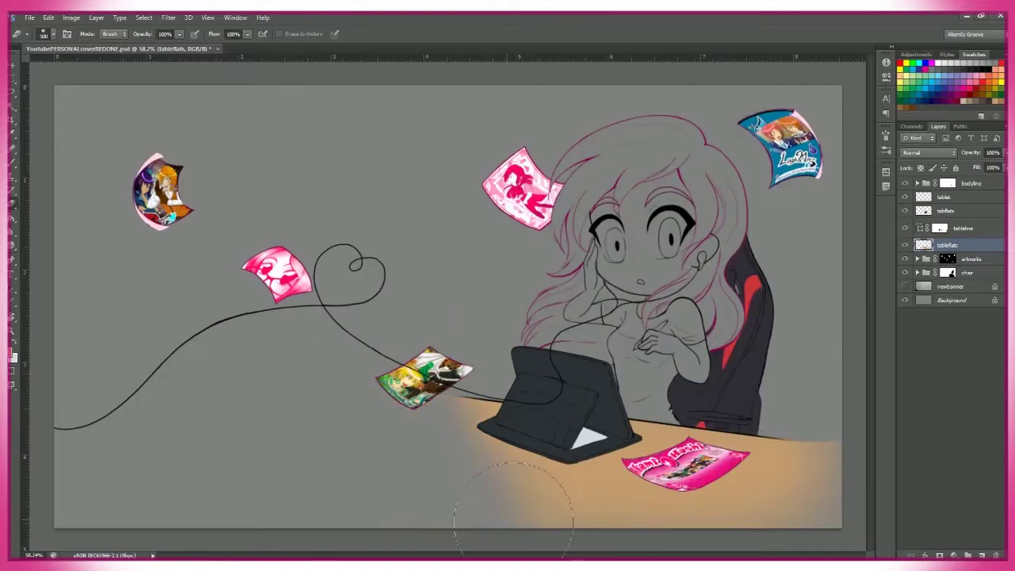
scroll(379, 381, down, 2)
scroll(388, 408, up, 2)
scroll(390, 410, down, 3)
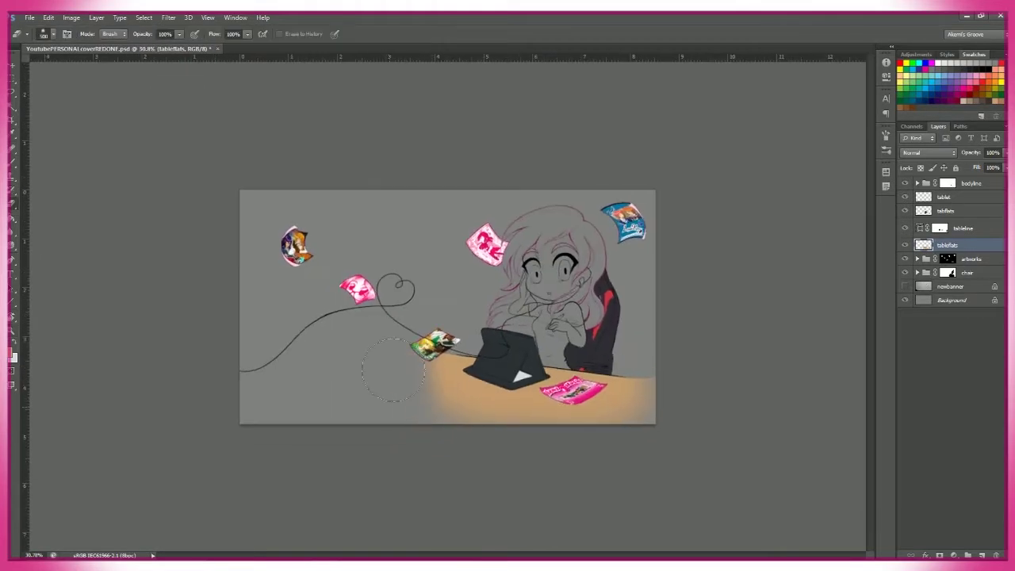
drag(406, 413, 476, 474)
key(z)
scroll(605, 506, up, 4)
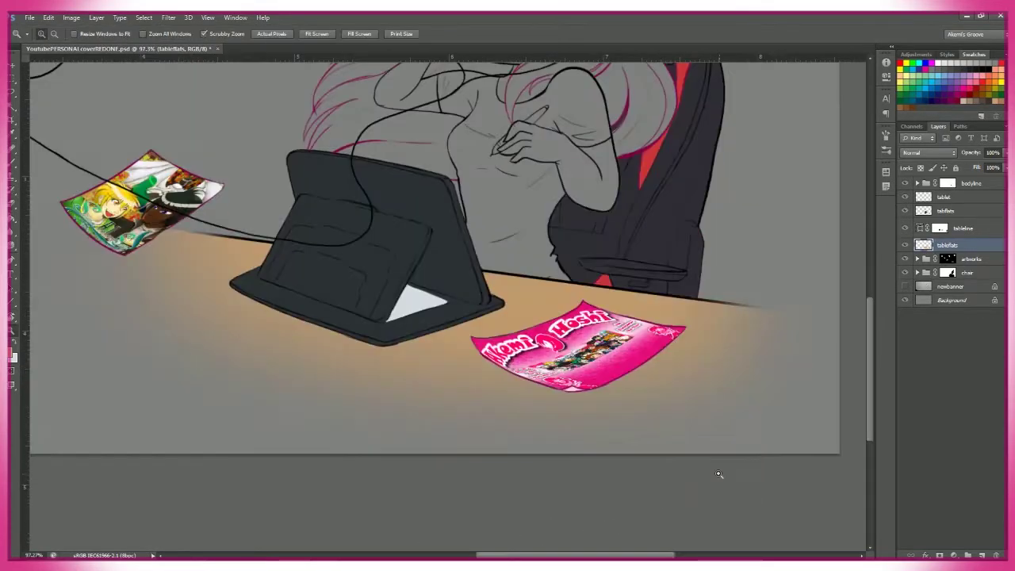
scroll(714, 357, down, 2)
scroll(567, 192, up, 4)
scroll(567, 192, down, 2)
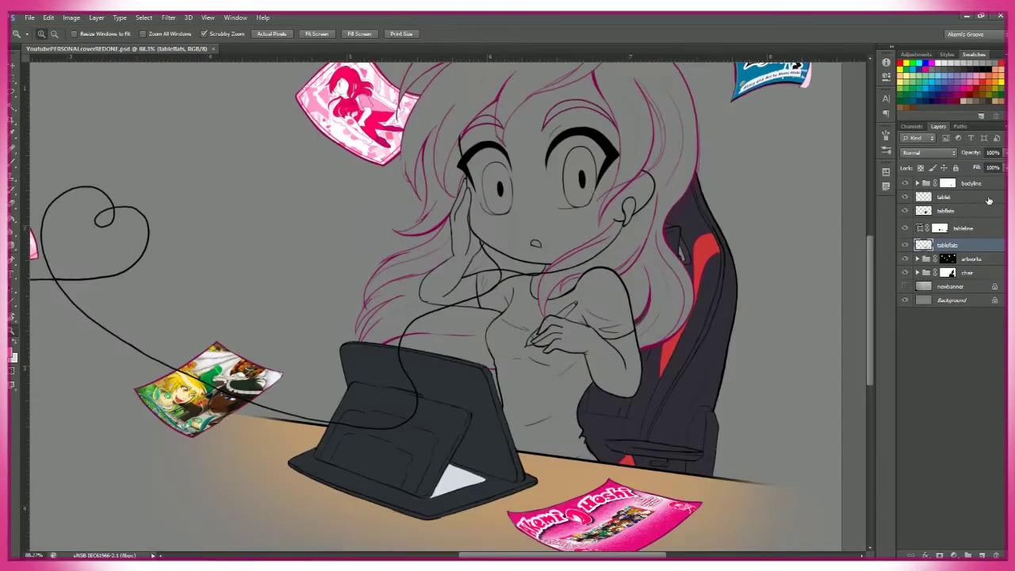
- Hide the tablet layers and disable the bodyline group's mask to reveal the body lines
click(944, 196)
drag(905, 197, 905, 210)
alt+click(948, 183)
shift+click(948, 184)
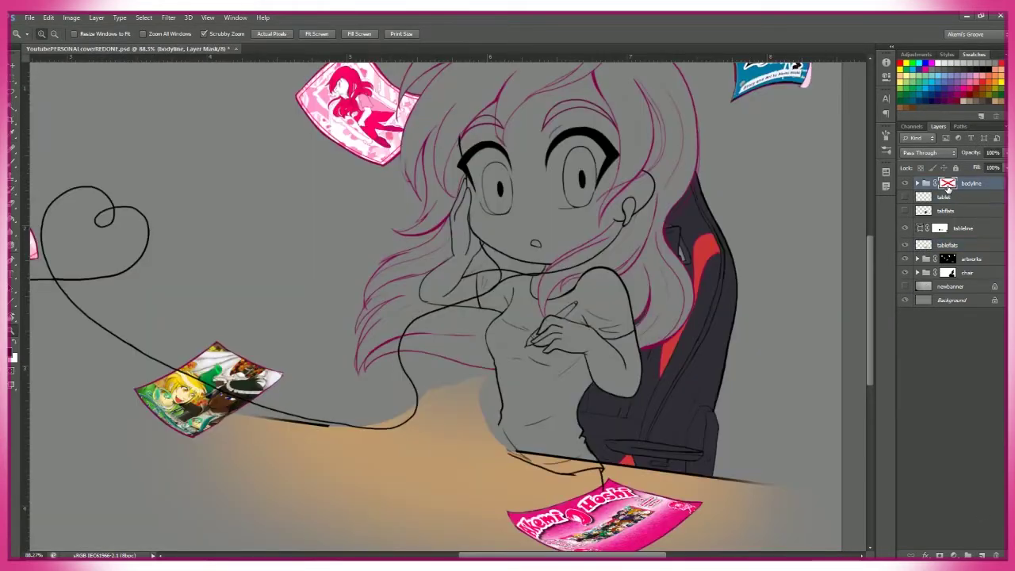
- Reorganize the layer groups, hide the tabletop colours, and add a renamed flats layer
click(918, 183)
key(ctrl+g)
click(918, 252)
click(905, 252)
click(951, 238)
key(Delete)
key(ctrl+shift+alt+n)
double_click(944, 239)
- Fill the girl's shirt with pink on the flats layer
scroll(591, 441, up, 5)
key(b)
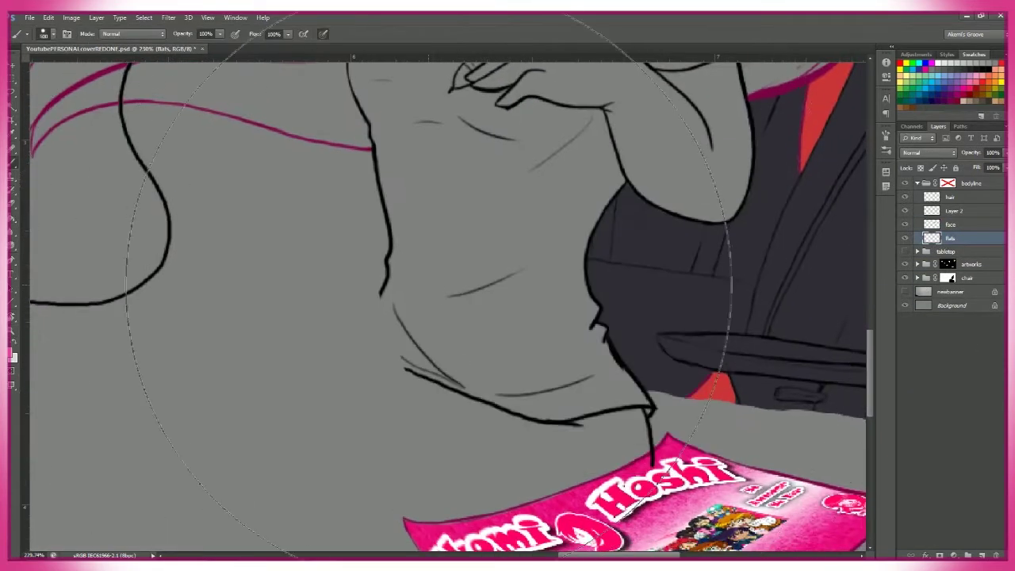
drag(405, 358, 349, 276)
scroll(605, 381, up, 10)
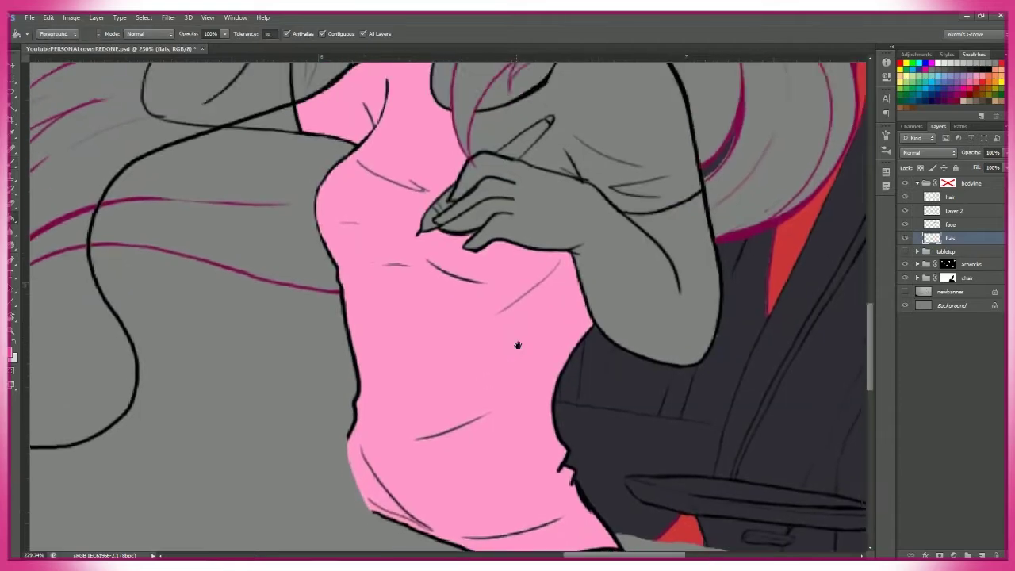
mouse_move(905, 196)
mouse_down()
mouse_move(905, 224)
mouse_move(905, 197)
mouse_up()
key(g)
key(b)
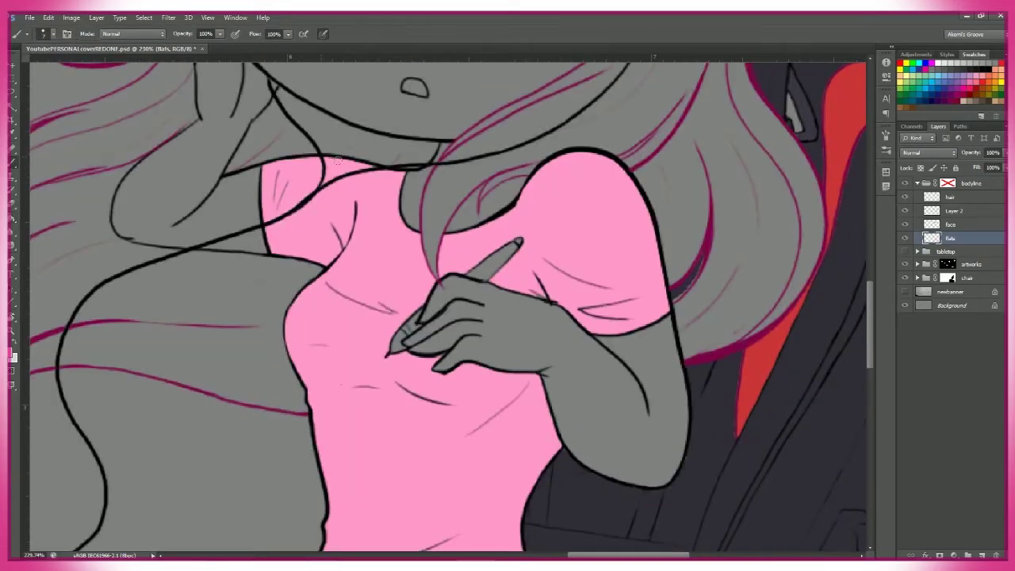
key(z)
key(ctrl+minus)
key(ctrl+minus)
click(642, 381)
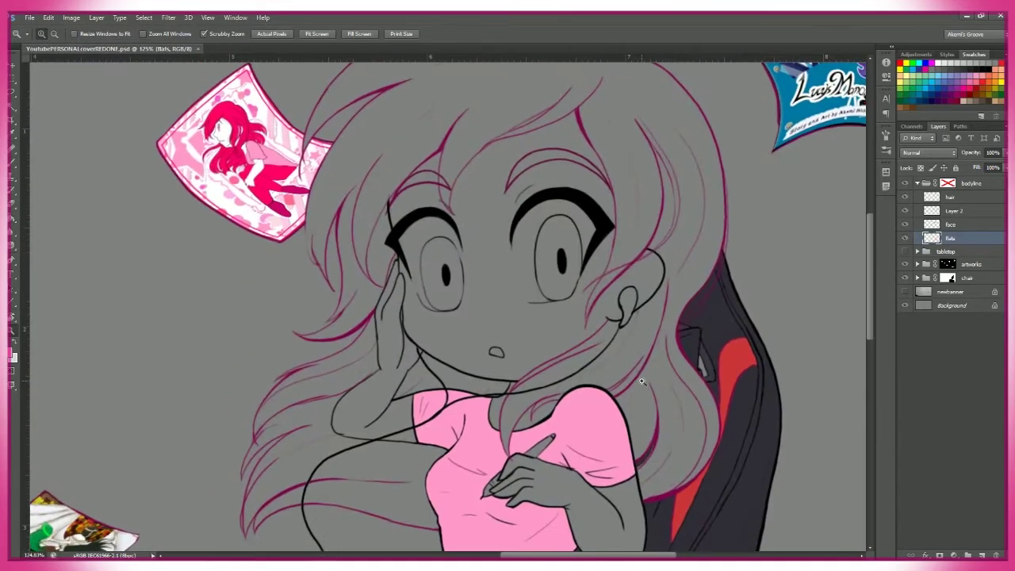
key(ctrl+minus)
- Paint peach skin over the face and lower the flats layer to 35% opacity
key(g)
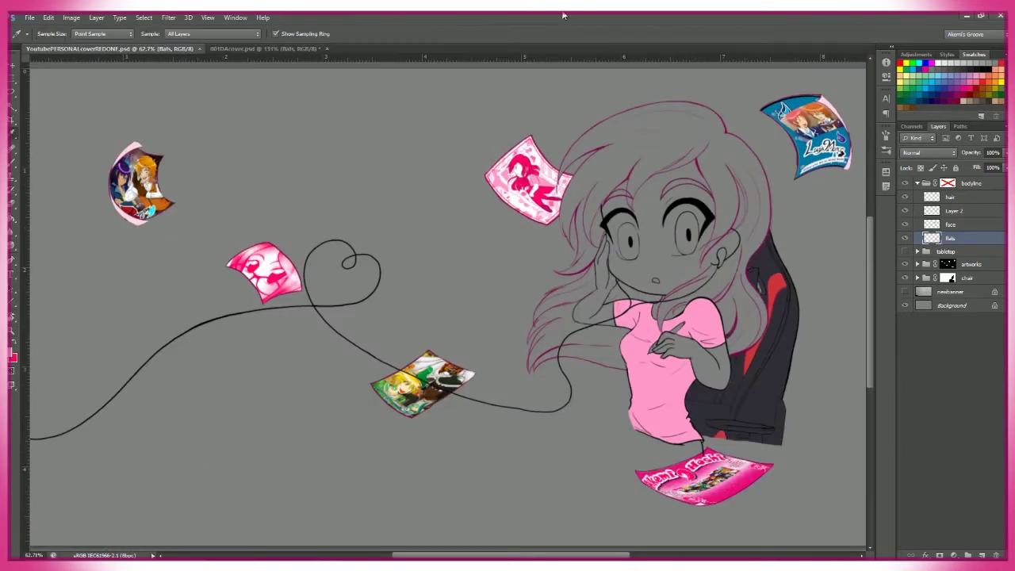
scroll(616, 361, up, 5)
key(b)
scroll(616, 362, up, 3)
drag(443, 202, 444, 250)
scroll(516, 230, up, 1)
drag(472, 214, 476, 250)
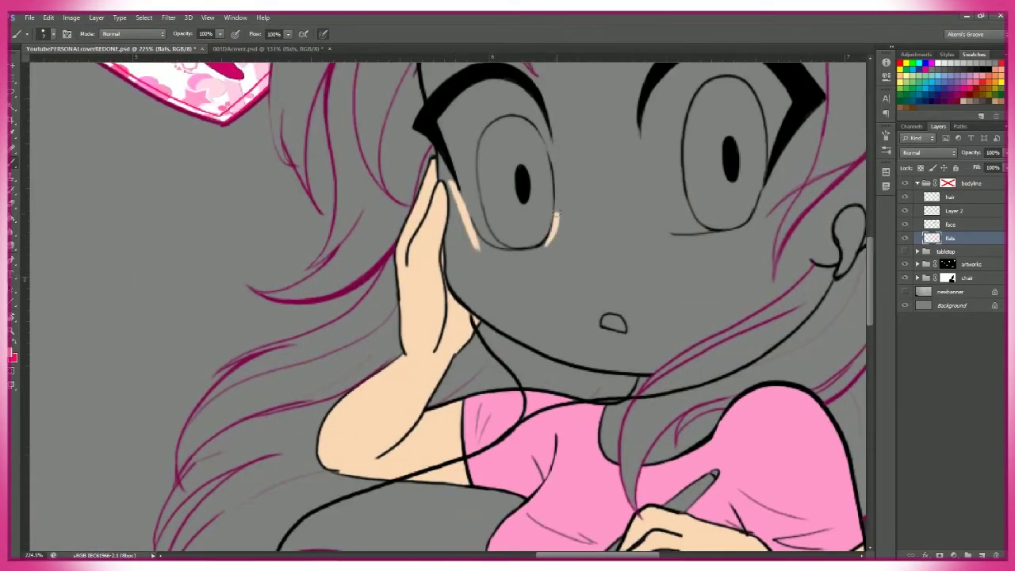
drag(648, 169, 441, 415)
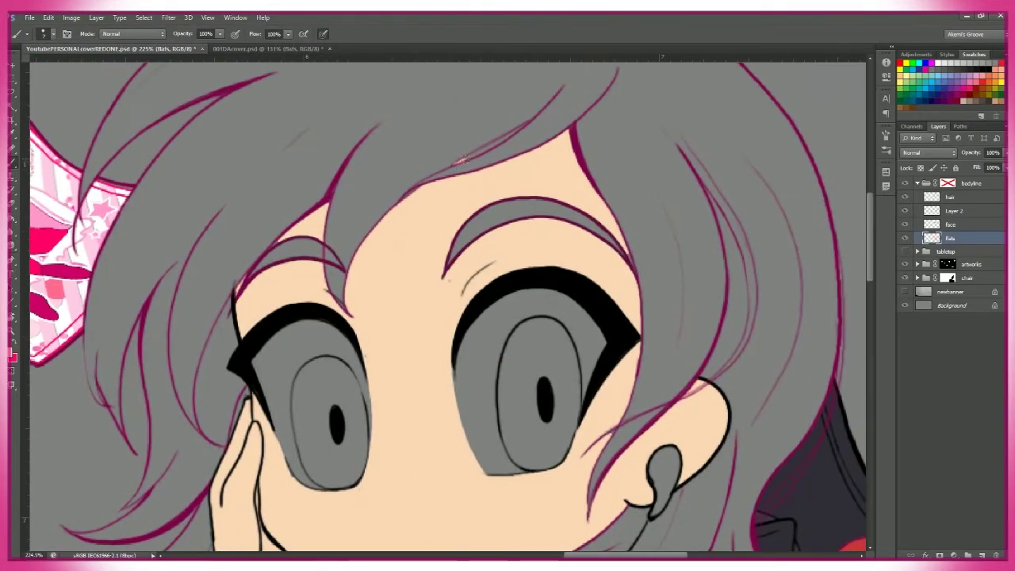
scroll(647, 312, down, 5)
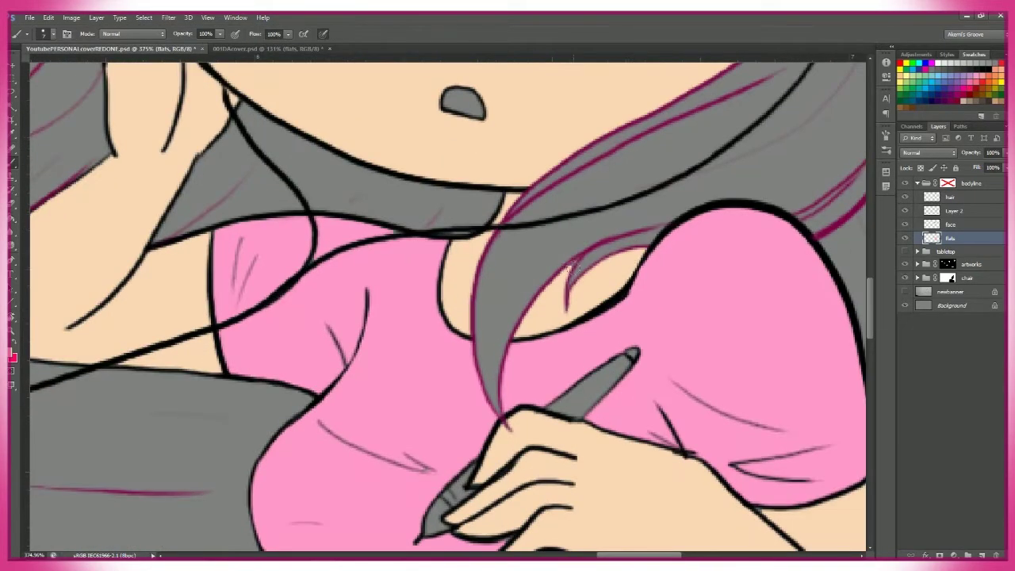
key(z)
click(928, 152)
drag(1003, 152, 974, 171)
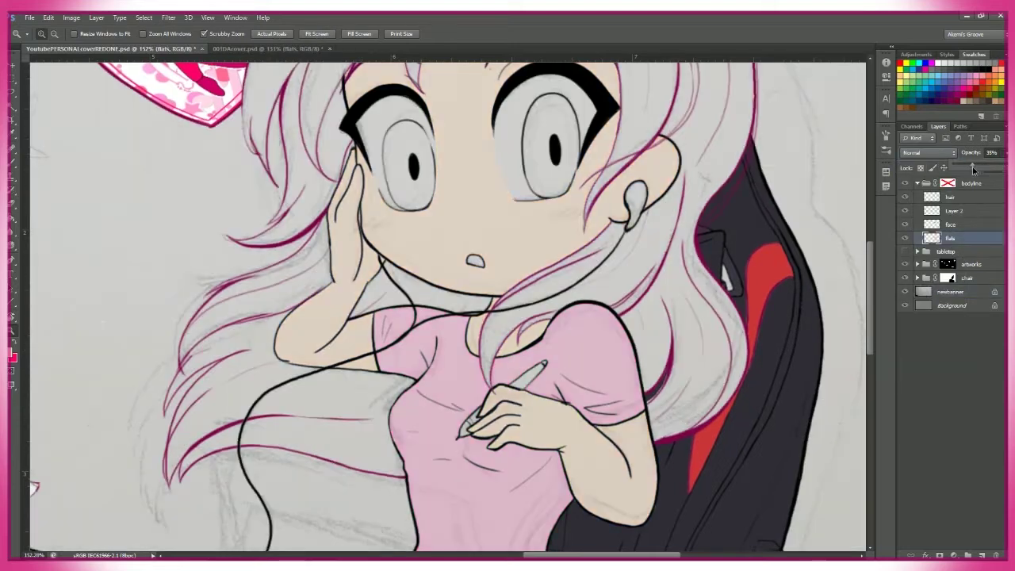
- Add a layer named 'extra' and paint two pink blush strokes on the cheek
key(ctrl+shift+n)
text(extra)
key(Return)
scroll(457, 225, up, 3)
key(b)
drag(427, 226, 445, 216)
drag(435, 228, 455, 216)
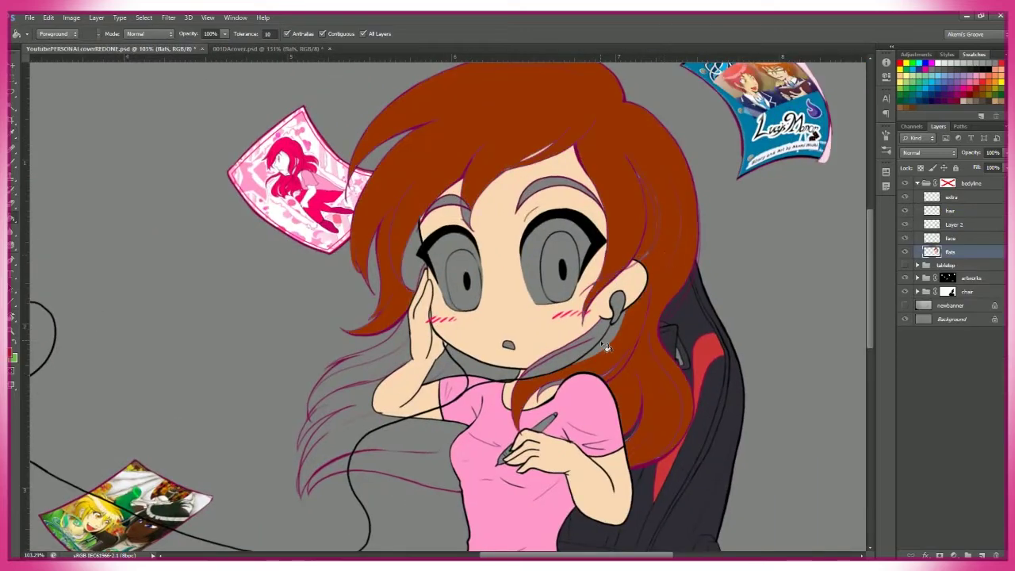
- Touch up stray hair lines with the brush and eraser
scroll(605, 347, down, 2)
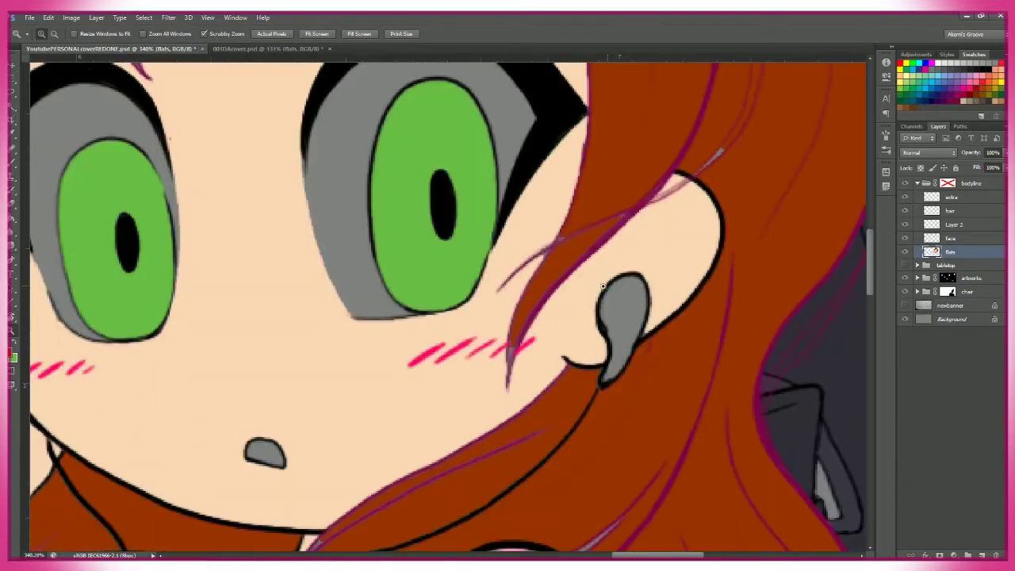
key(b)
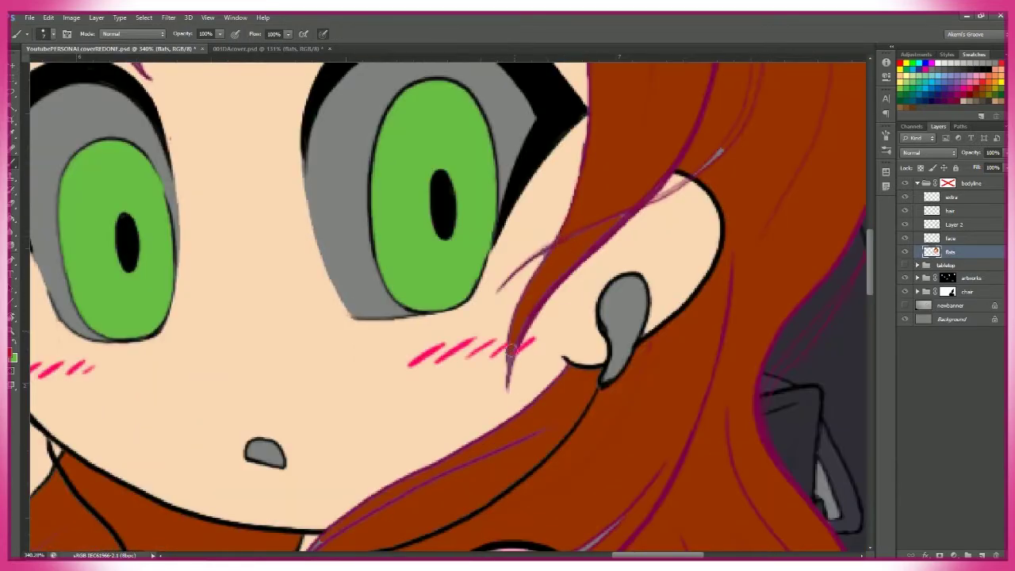
scroll(702, 177, up, 3)
scroll(371, 210, left, 3)
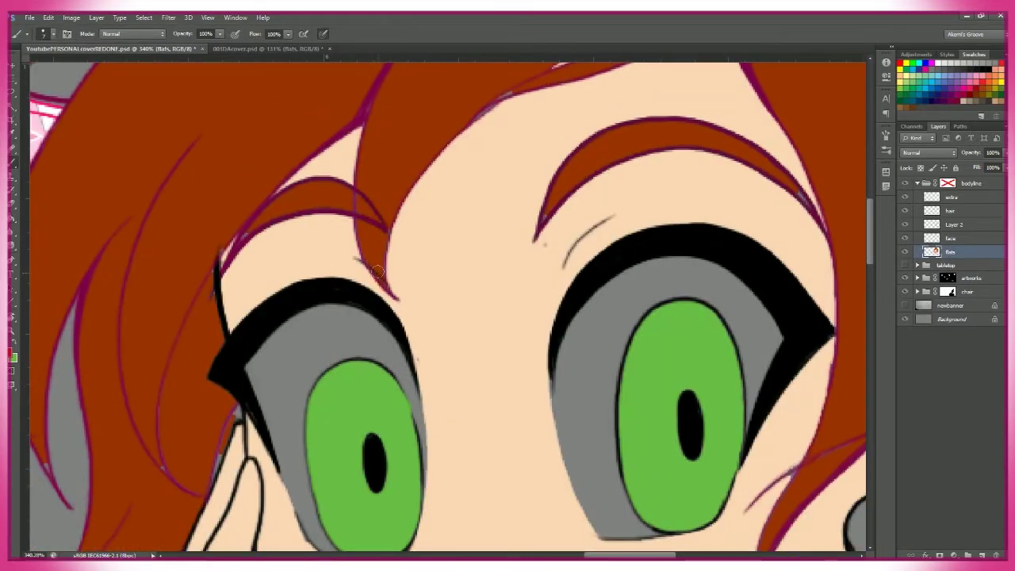
scroll(235, 419, down, 2)
scroll(235, 419, left, 3)
key(e)
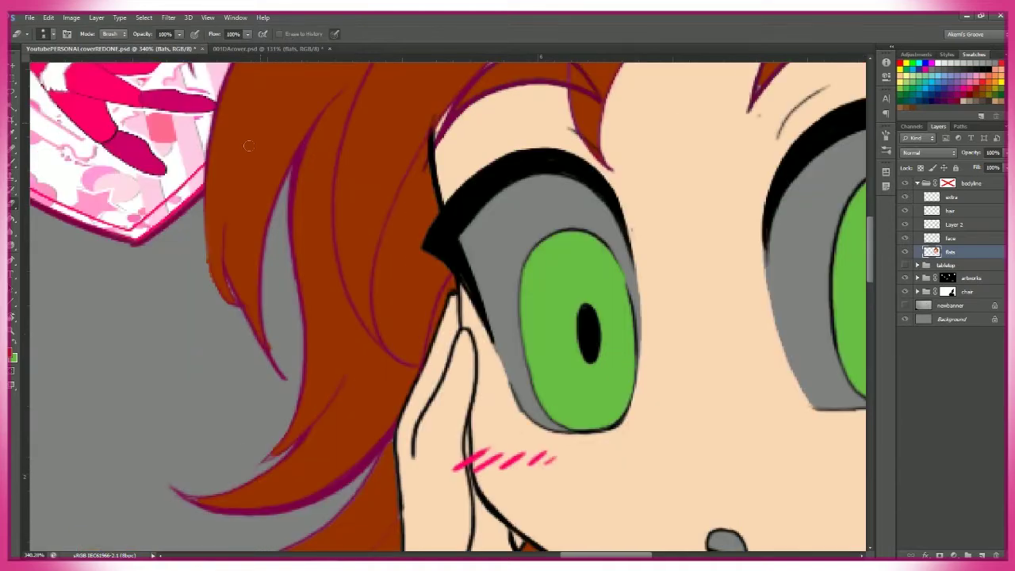
key(b)
scroll(388, 274, down, 4)
scroll(388, 273, left, 3)
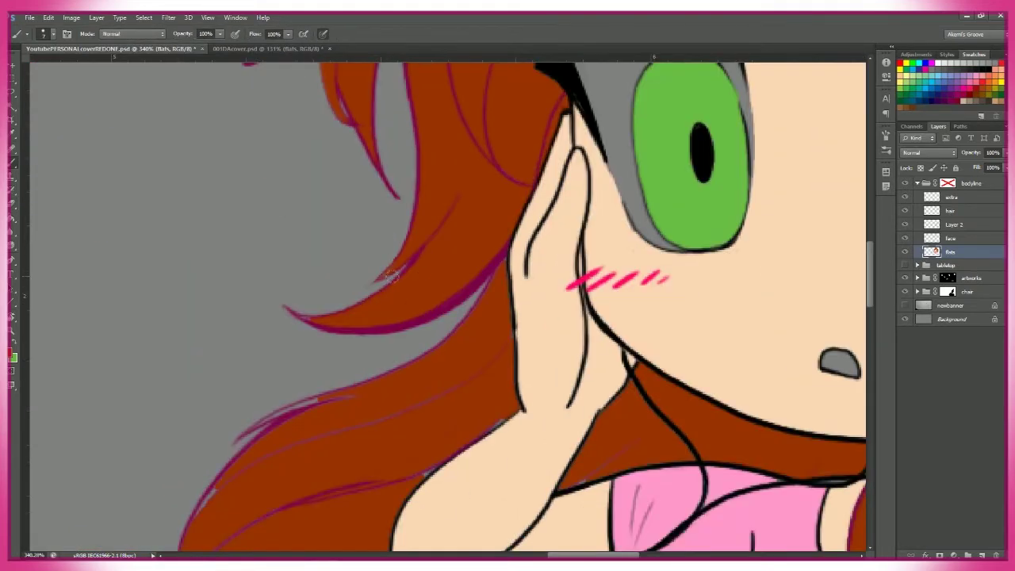
scroll(388, 428, down, 3)
scroll(388, 428, left, 3)
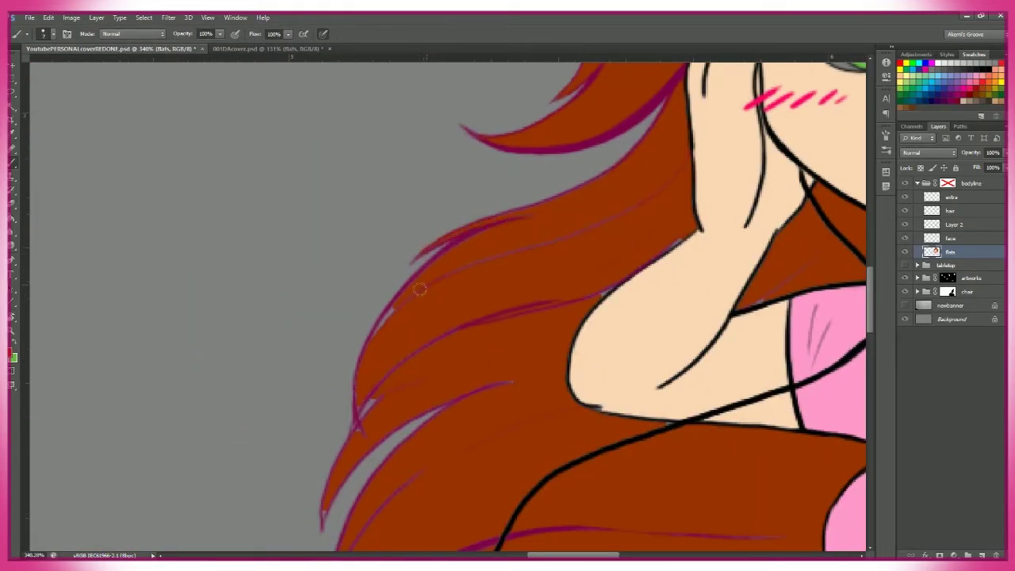
scroll(586, 302, down, 5)
scroll(586, 302, left, 3)
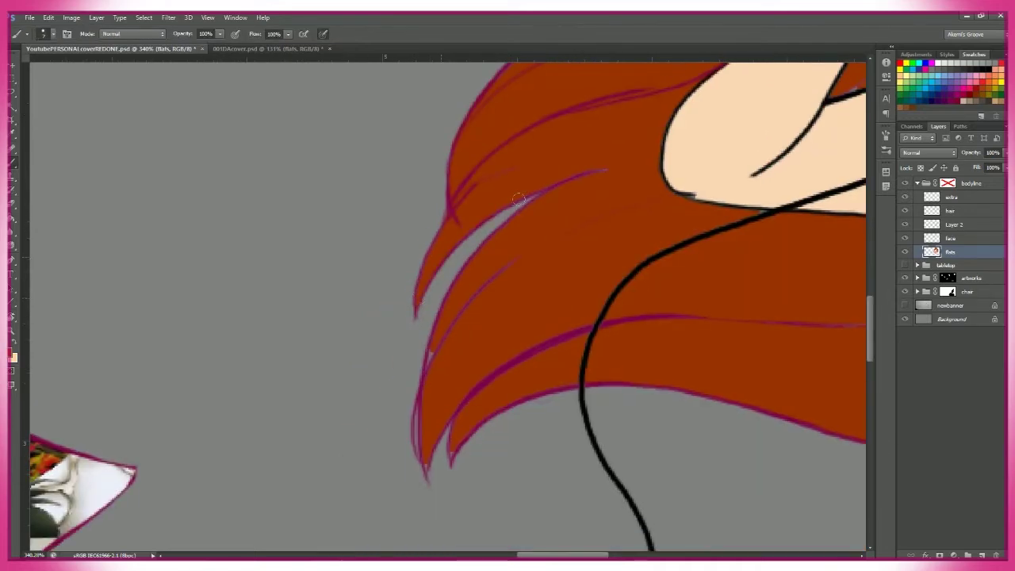
scroll(548, 202, down, 3)
scroll(526, 262, right, 3)
scroll(406, 232, up, 3)
scroll(406, 233, right, 2)
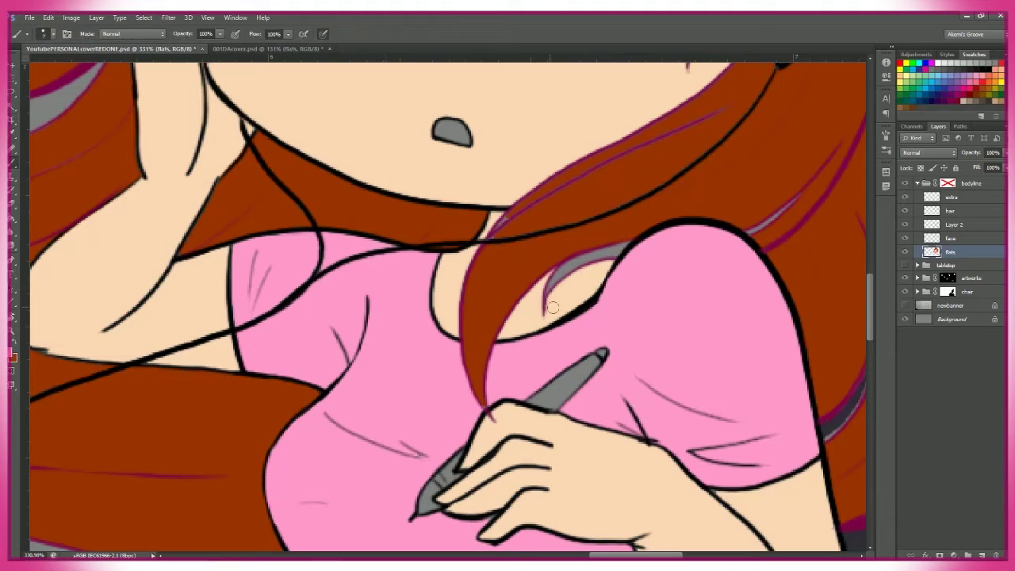
- Paint Bucket both eye whites with white instead of grey
key(z)
mouse_move(632, 235)
mouse_down()
mouse_move(520, 230)
mouse_move(587, 231)
mouse_up()
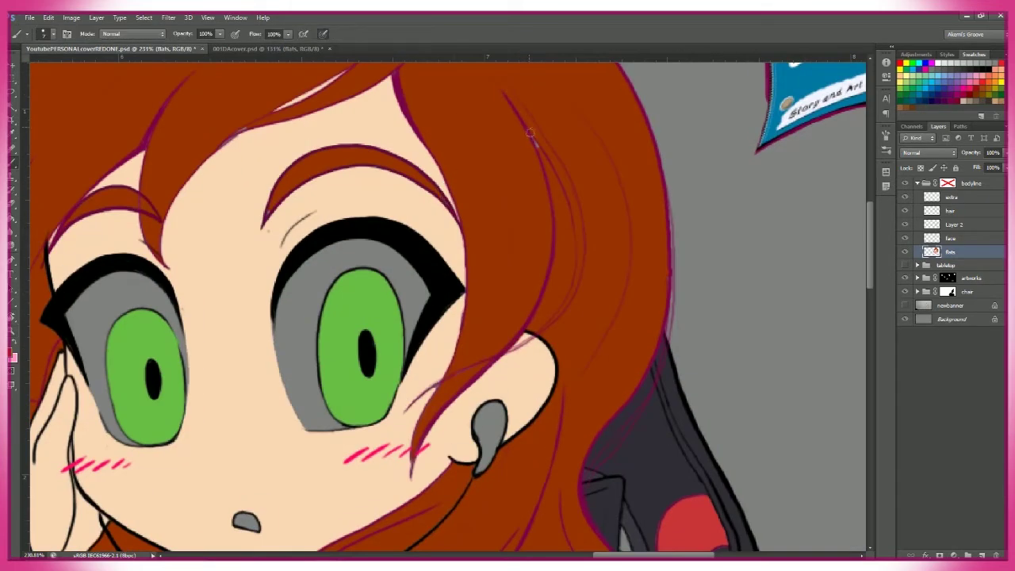
key(b)
scroll(399, 251, up, 3)
scroll(399, 252, left, 3)
scroll(550, 161, down, 3)
scroll(444, 222, up, 3)
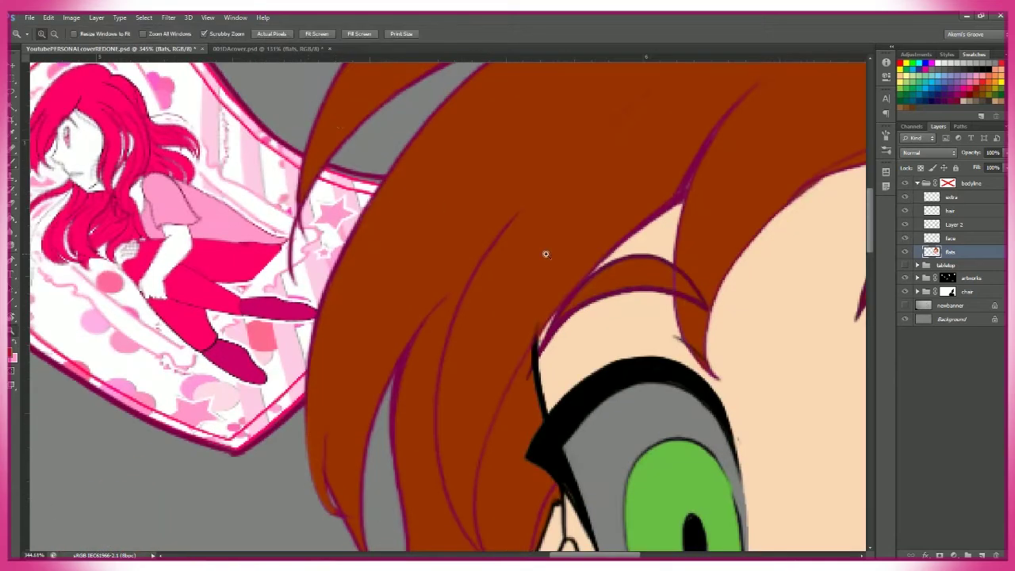
scroll(445, 222, down, 3)
click(12, 355)
click(810, 220)
key(g)
click(515, 261)
click(385, 261)
scroll(544, 310, up, 3)
key(b)
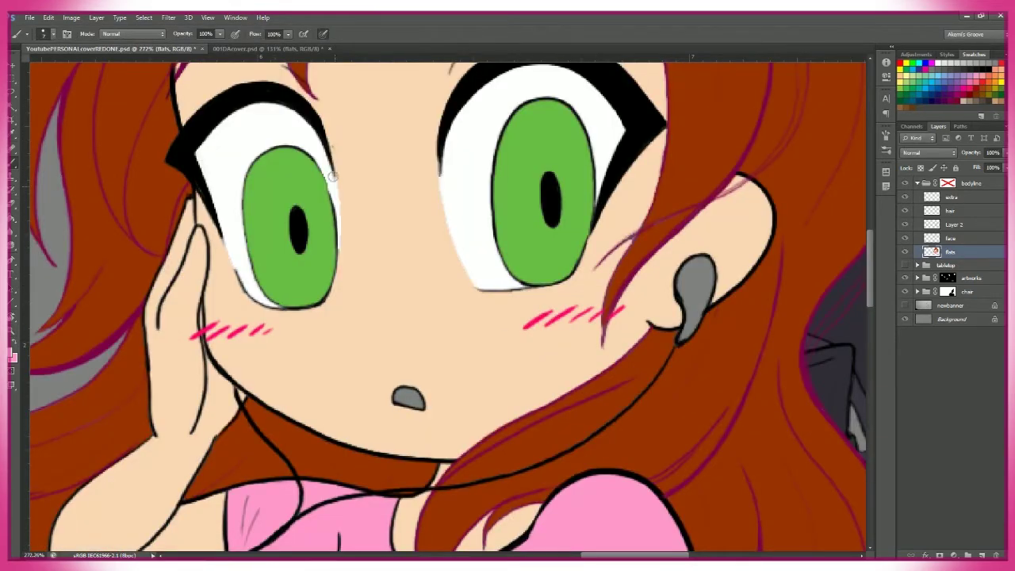
- Make the tabletop group visible again so the desk and tablet show, selecting the tablet layer
drag(334, 206, 279, 194)
scroll(746, 270, down, 5)
click(269, 49)
click(111, 48)
key(g)
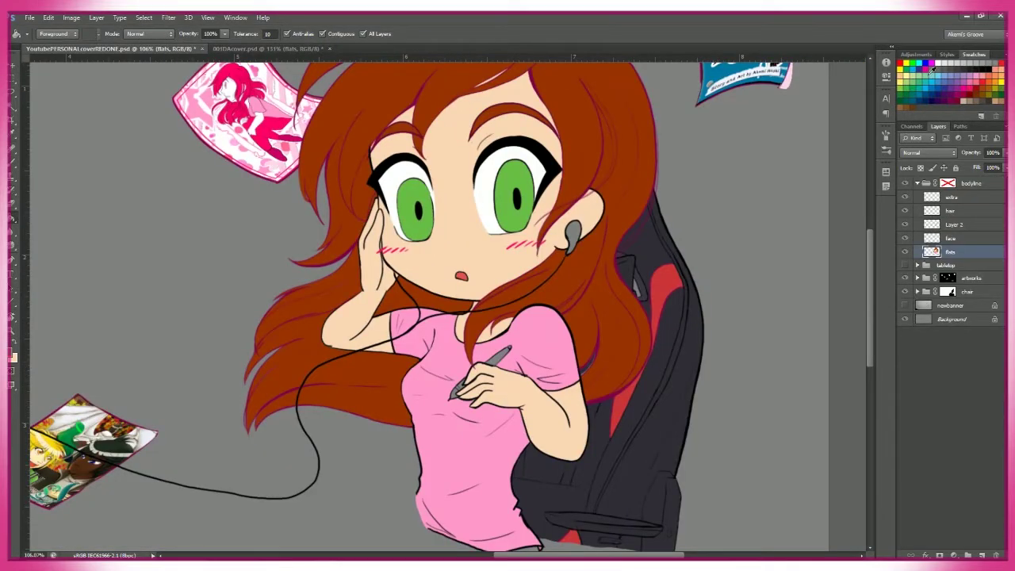
key(z)
scroll(740, 358, down, 3)
click(905, 265)
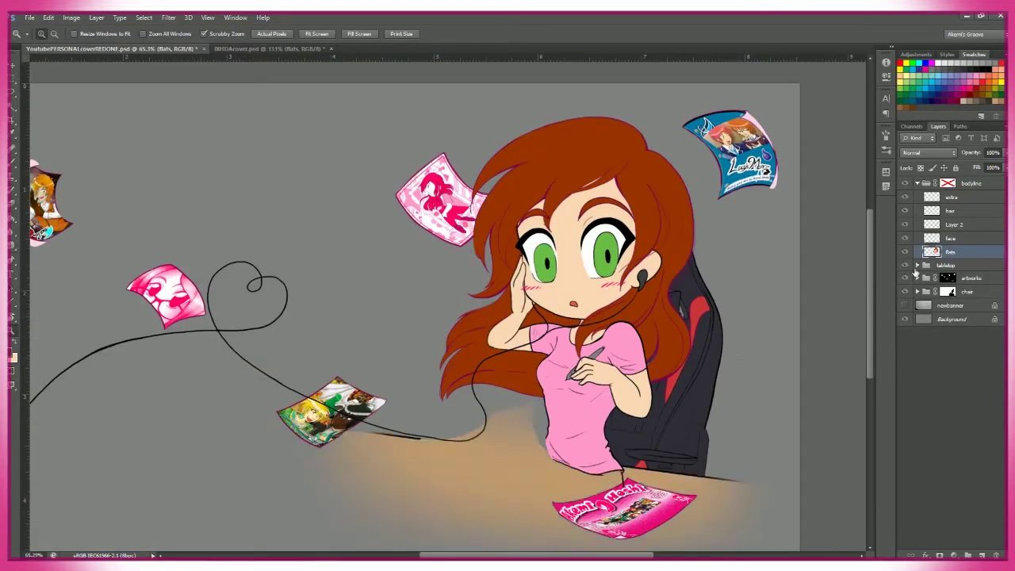
click(949, 183)
click(918, 183)
click(905, 208)
click(972, 214)
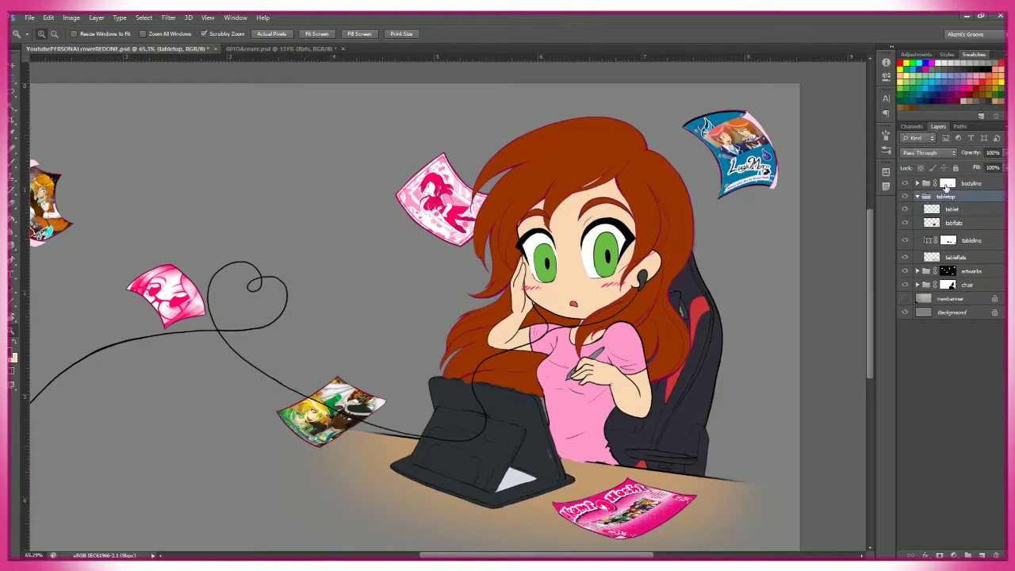
- Mask out the girl's lines along the tablet's top edge in the body outline group
scroll(444, 475, up, 5)
click(952, 196)
click(918, 196)
double_click(972, 196)
key(Escape)
click(972, 183)
key(b)
drag(766, 295, 584, 260)
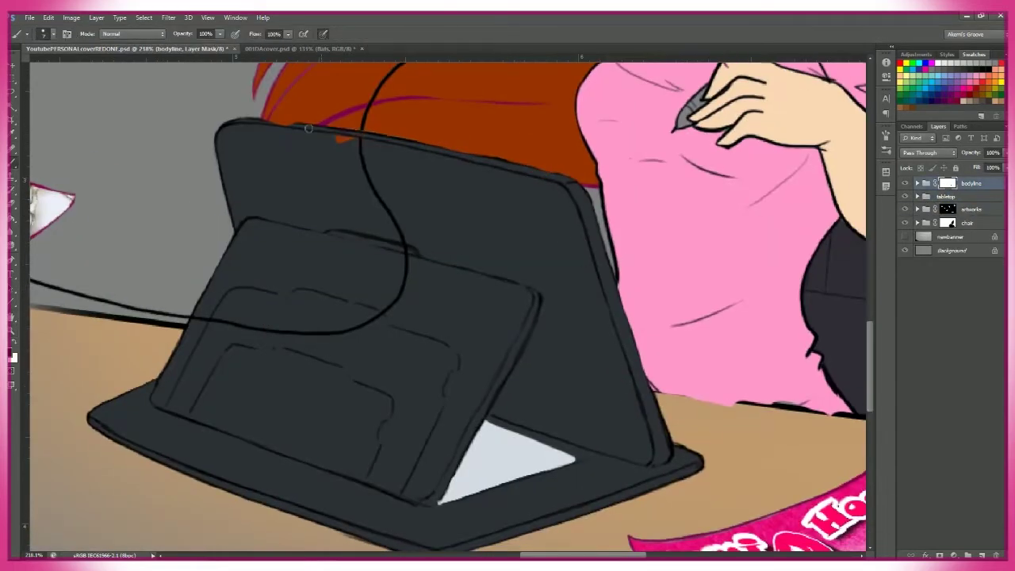
scroll(362, 148, up, 3)
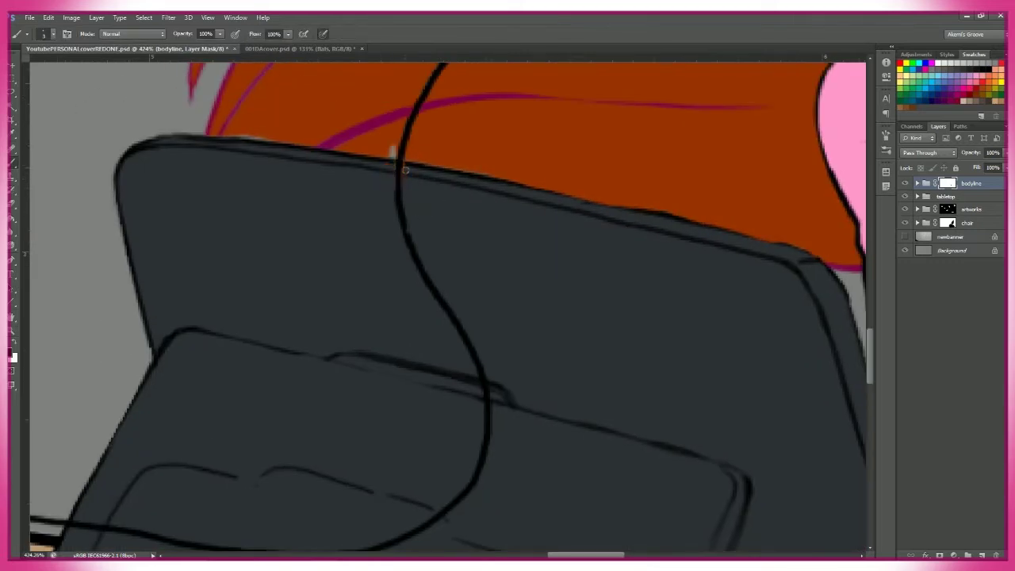
drag(414, 252, 307, 236)
drag(310, 147, 696, 243)
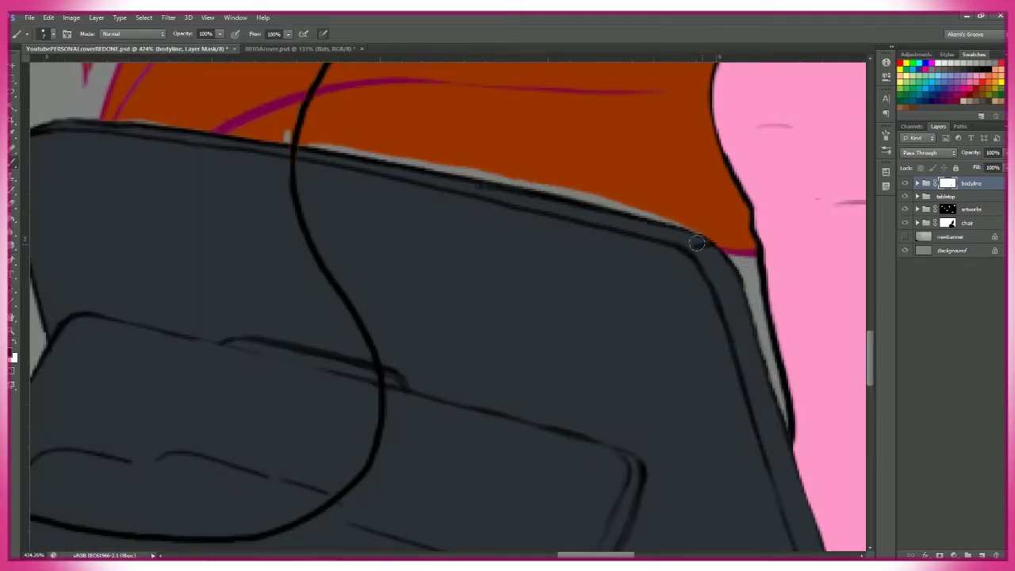
scroll(434, 323, down, 5)
- Magic Wand the tablet shape and target the body outline group's mask
ctrl+click(300, 260)
key(w)
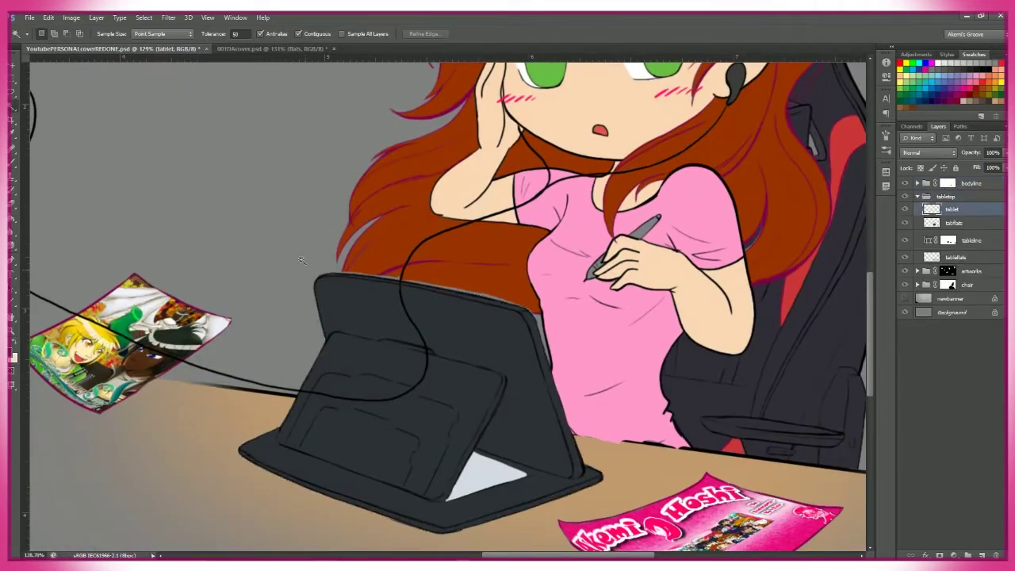
click(918, 196)
click(948, 184)
key(b)
scroll(424, 222, up, 2)
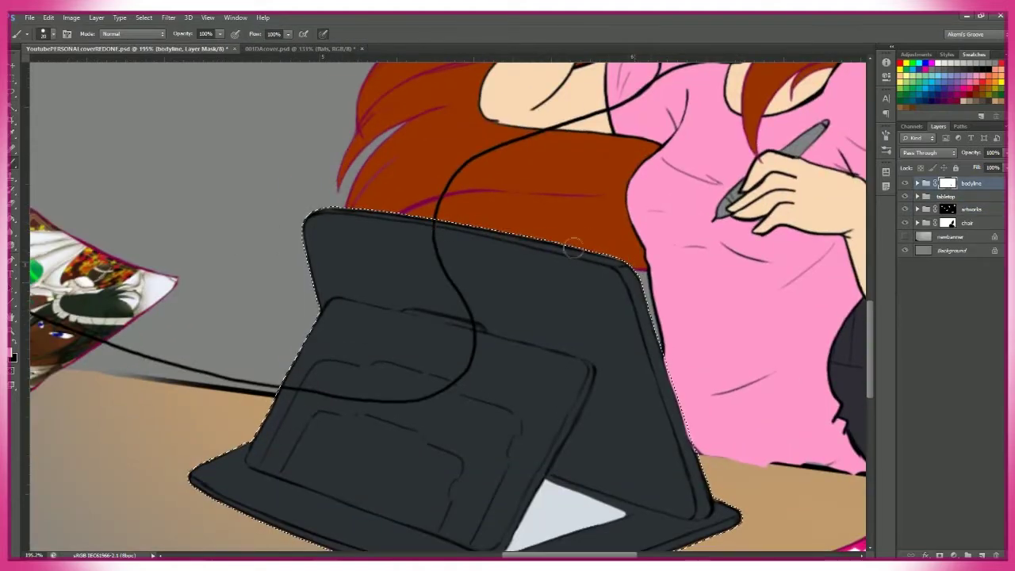
scroll(575, 250, up, 3)
click(886, 77)
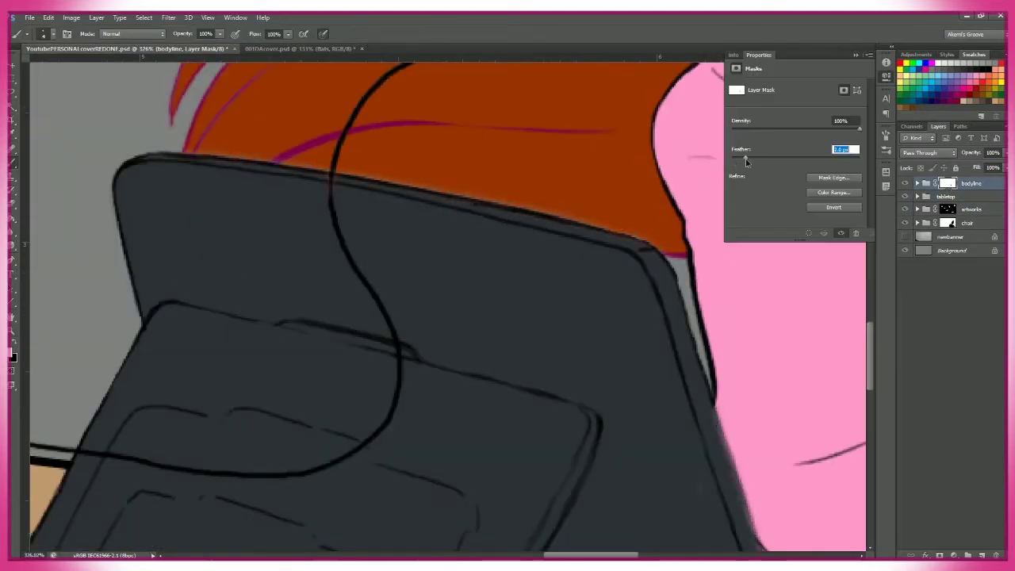
key(z)
key(ctrl+0)
scroll(709, 478, up, 8)
key(b)
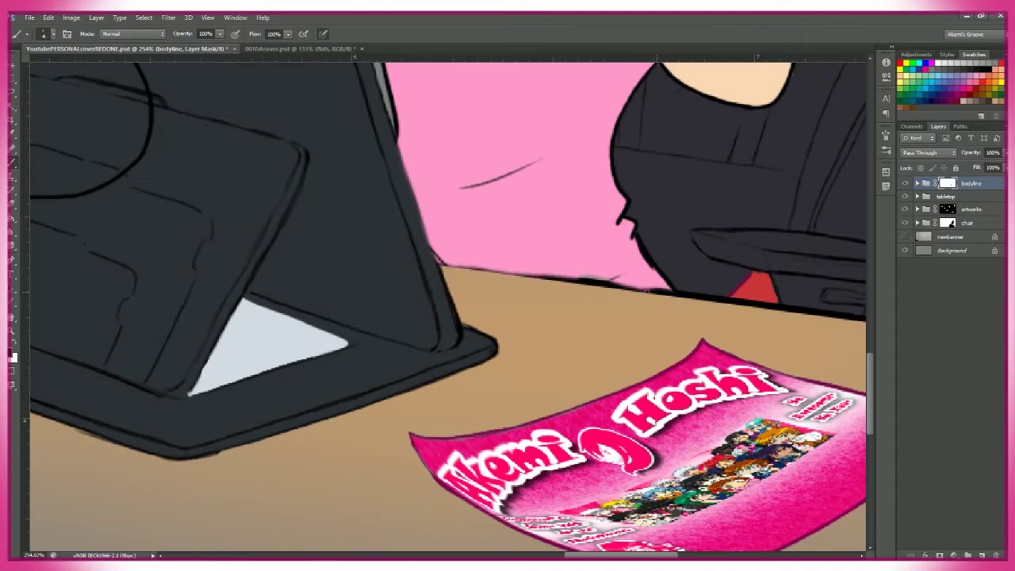
- Hide the linework along the desk edge using the desk's top surface shape
click(918, 196)
ctrl+click(952, 237)
click(918, 196)
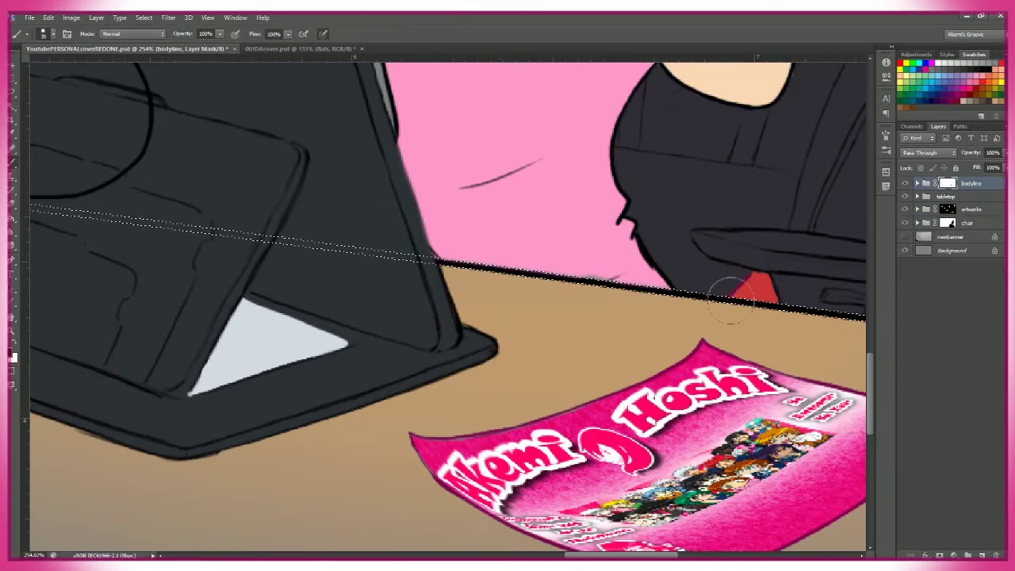
key(ctrl+d)
scroll(361, 269, right, 1)
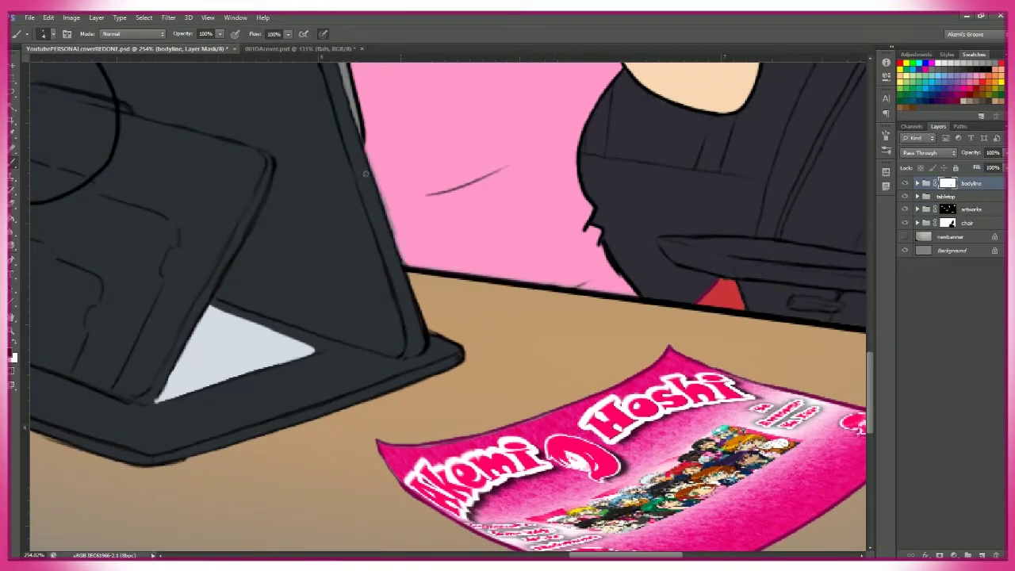
scroll(444, 301, down, 1)
key(z)
scroll(495, 448, down, 4)
scroll(495, 447, up, 6)
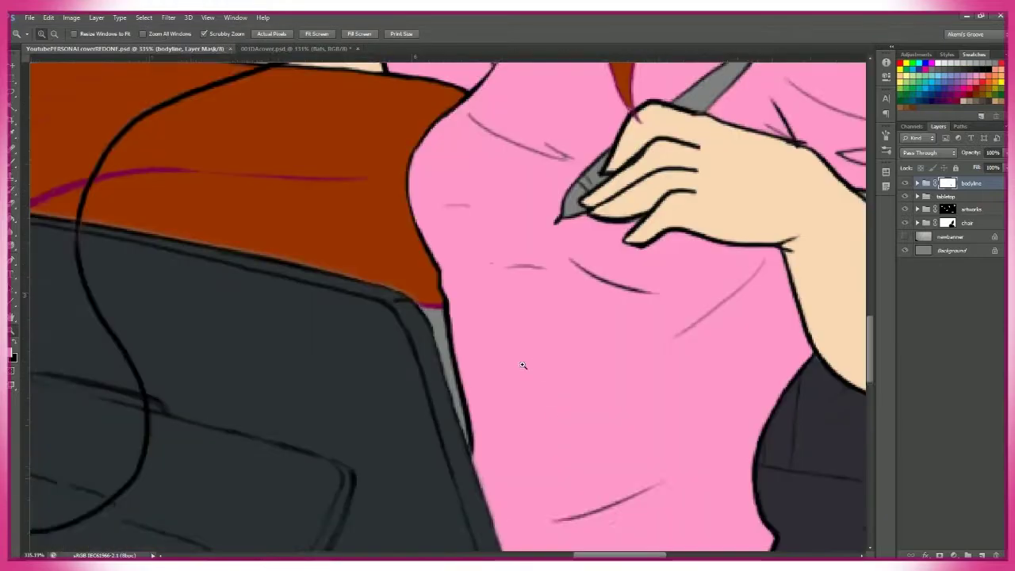
- Rename Layer 2 in the body outline group to 'line'
click(951, 211)
double_click(952, 225)
text(line)
key(Return)
key(g)
key(alt+bracketleft)
key(alt+bracketleft)
scroll(596, 438, down, 3)
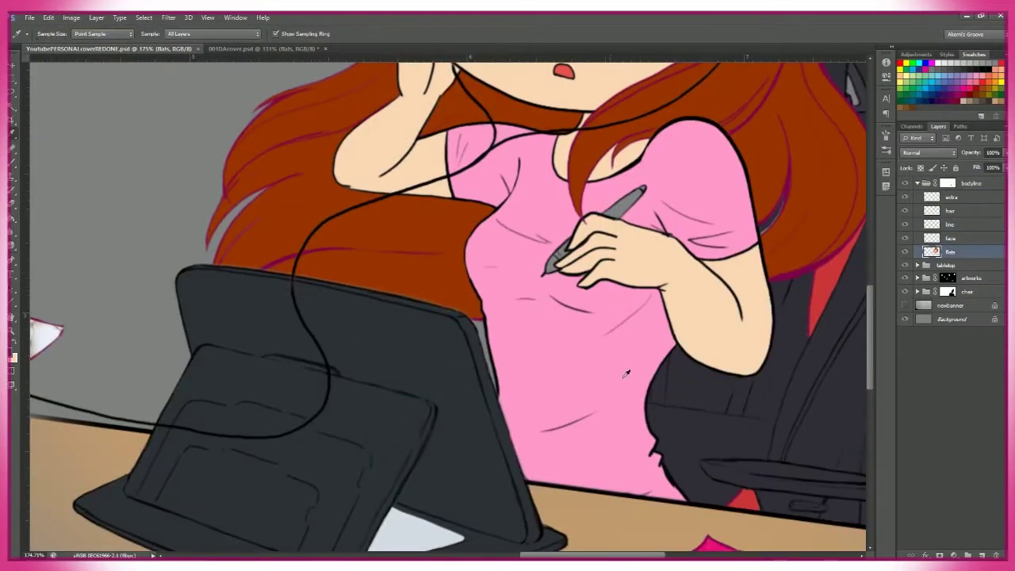
key(b)
scroll(571, 260, up, 3)
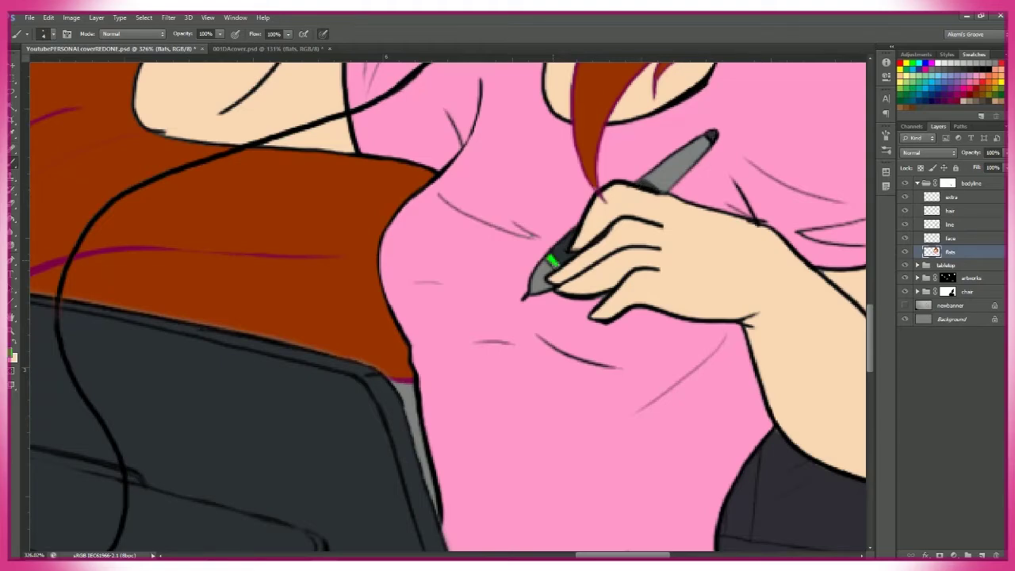
- Pick a bright green foreground colour and brush a green band onto the stylus
click(11, 355)
click(811, 213)
click(12, 356)
key(Return)
key(z)
scroll(445, 309, down, 3)
scroll(444, 310, up, 2)
click(918, 183)
click(948, 223)
key(b)
scroll(556, 313, up, 2)
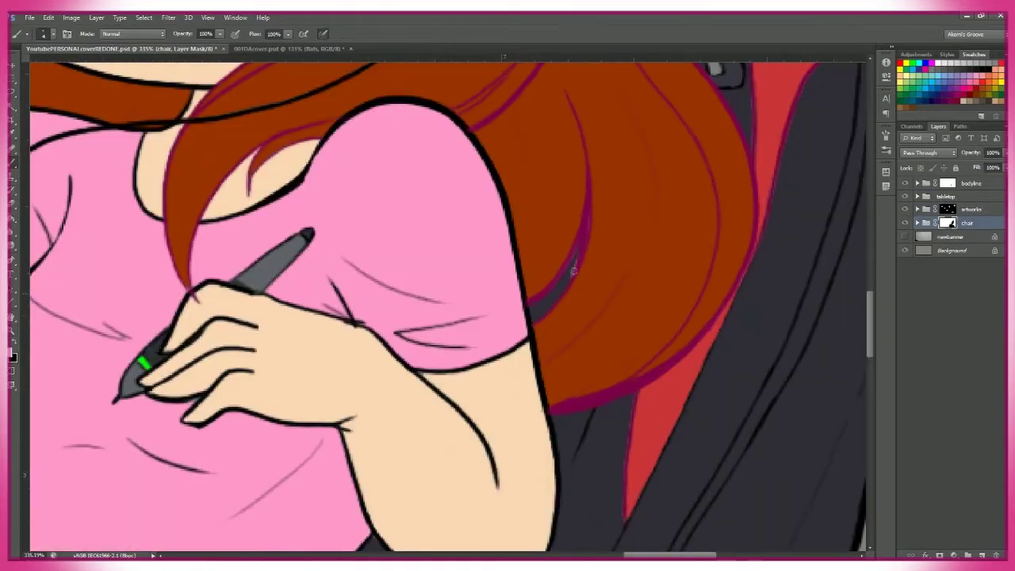
key(z)
scroll(603, 238, down, 6)
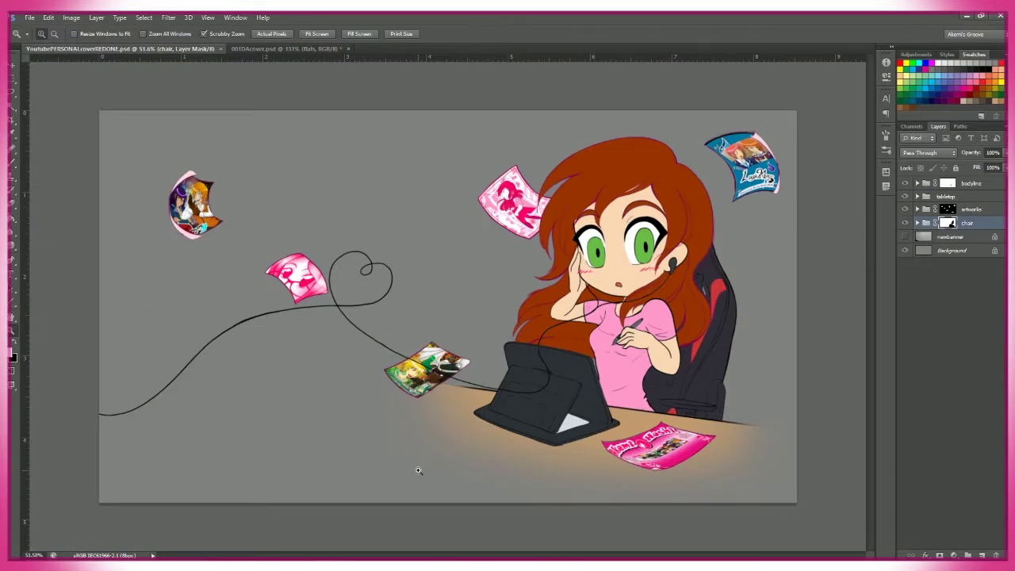
- Ink the sketched star with a pink brush outline
click(359, 33)
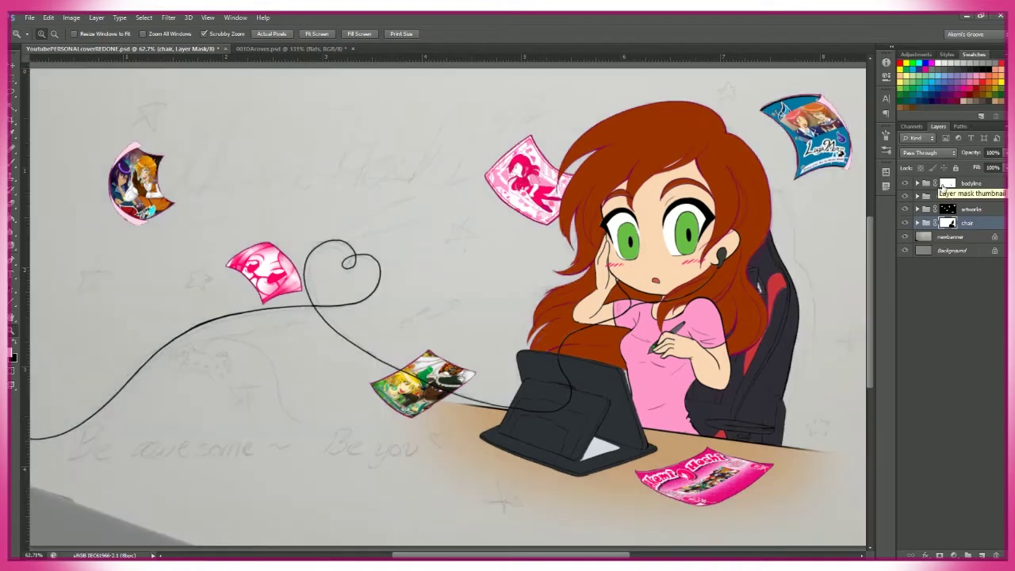
scroll(467, 226, up, 5)
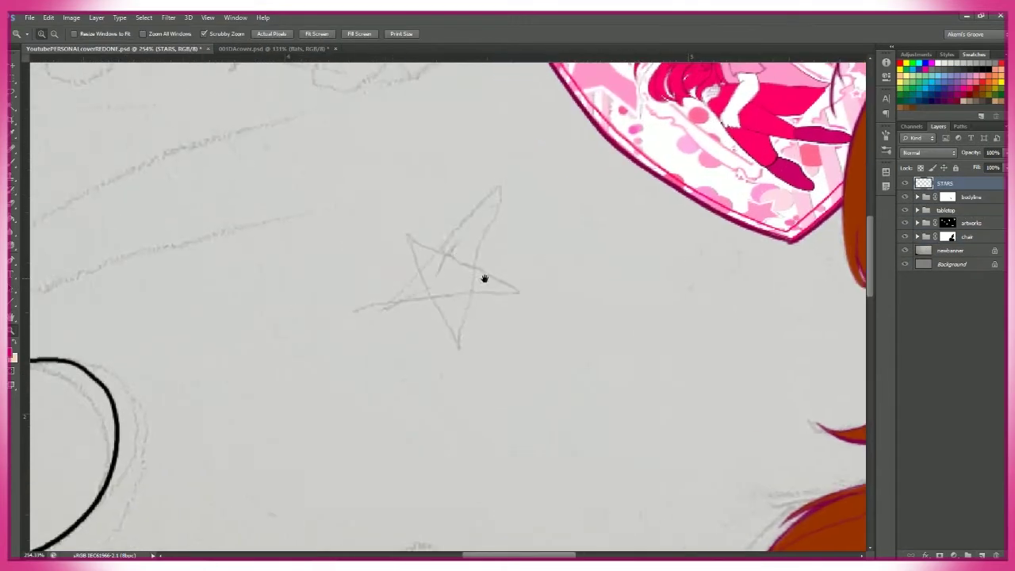
key(b)
drag(474, 260, 441, 242)
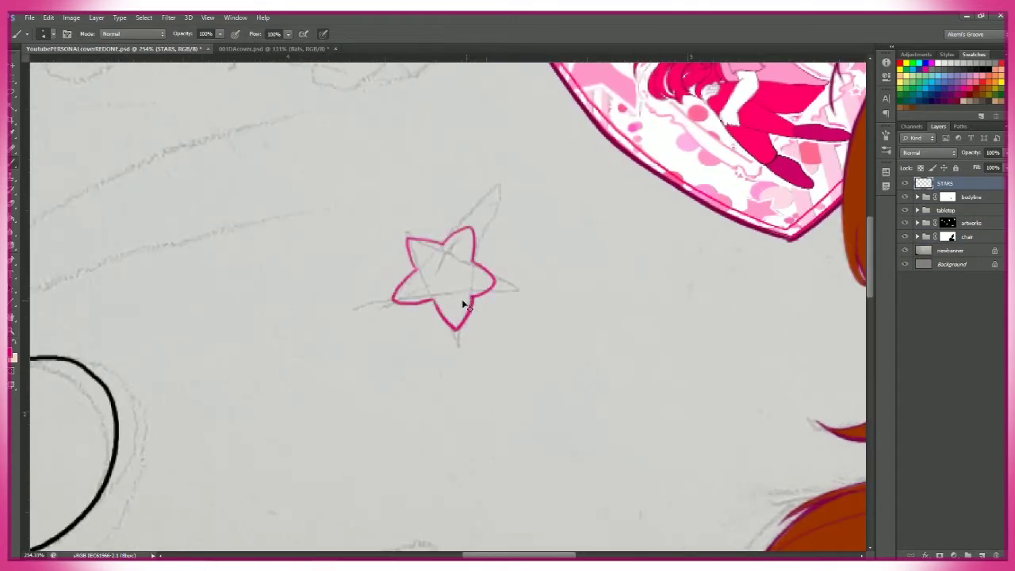
key(ctrl+z)
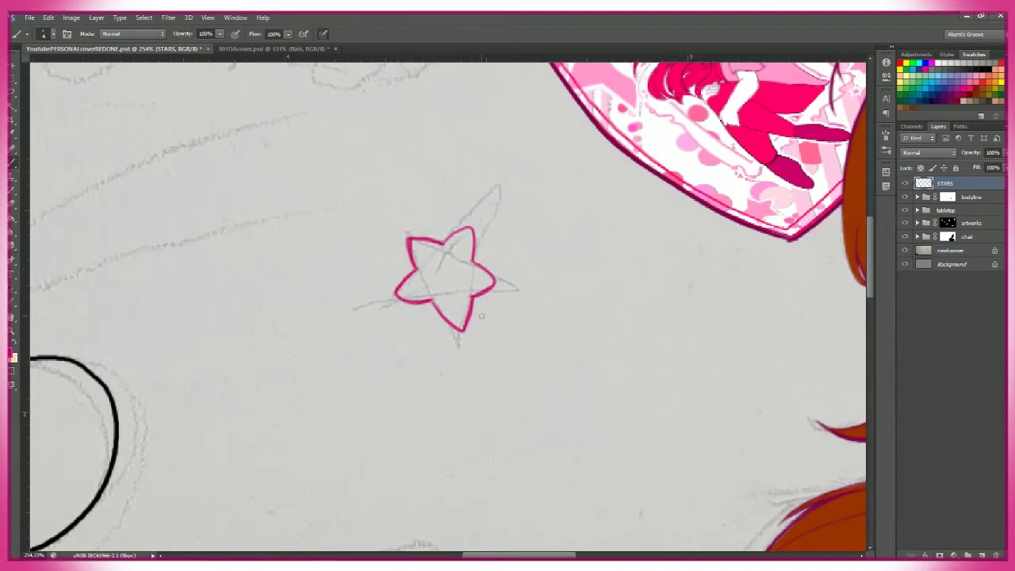
key(ctrl+0)
- Duplicate the star twice, placing copies on the left and near the bottom sketch star
key(ctrl+j)
key(ctrl+t)
mouse_move(475, 260)
mouse_down()
mouse_move(198, 309)
mouse_move(207, 276)
mouse_up()
key(Return)
key(ctrl+j)
key(ctrl+t)
mouse_move(469, 267)
mouse_down()
mouse_move(475, 369)
mouse_move(495, 378)
mouse_up()
key(Return)
key(ctrl+0)
drag(468, 308, 612, 232)
- Add another star copy at the upper left, rotated
key(ctrl+j)
key(ctrl+t)
drag(597, 193, 305, 189)
right_click(303, 203)
click(357, 346)
key(Return)
- Add a star copy at the lower left, flipped horizontally
key(ctrl+j)
key(ctrl+t)
drag(453, 268, 390, 365)
right_click(357, 341)
click(412, 497)
click(530, 33)
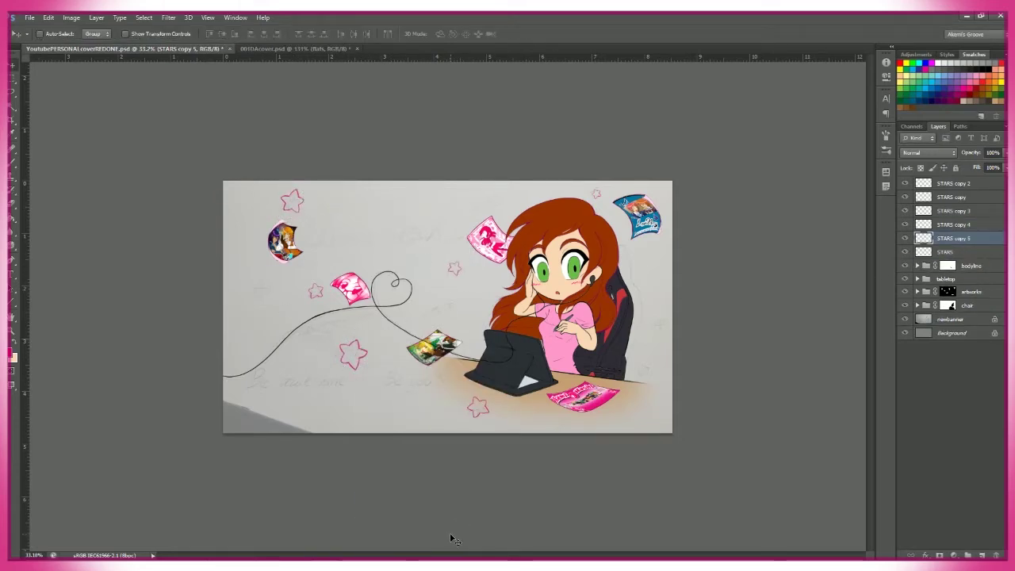
- Add smaller, resized star copies around the girl
key(ctrl+j)
key(ctrl+t)
right_click(649, 315)
click(720, 463)
key(Return)
key(ctrl+j)
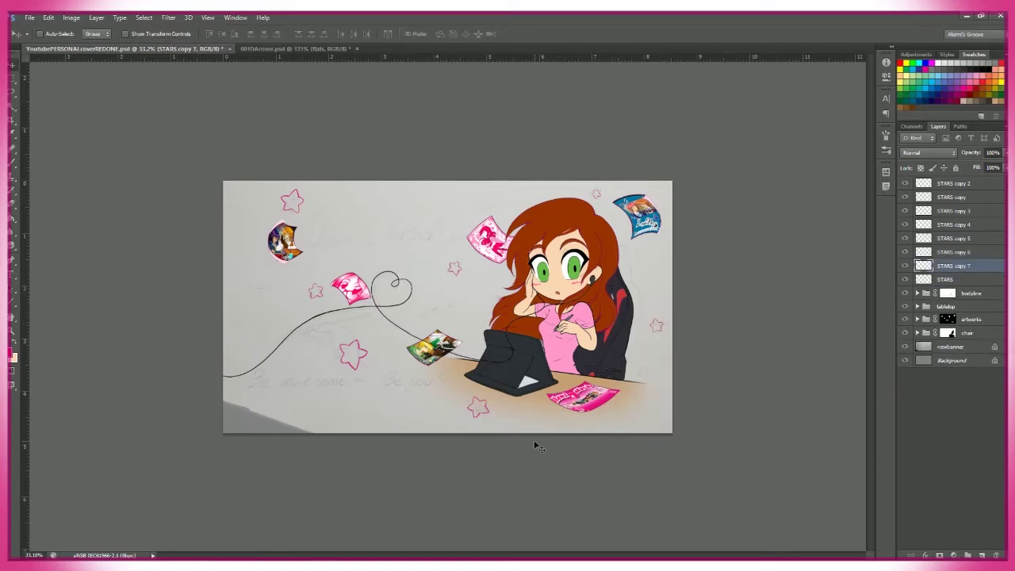
scroll(683, 340, up, 3)
key(ctrl+t)
key(Return)
key(z)
drag(609, 337, 632, 446)
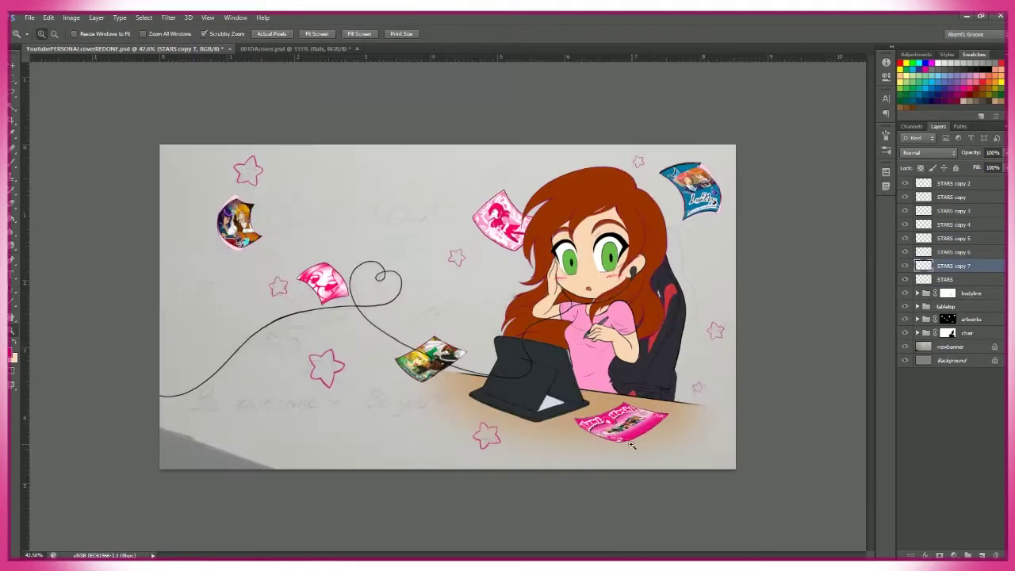
- Duplicate and position three more star copies across the banner
key(ctrl+j)
key(v)
right_click(363, 179)
key(Escape)
key(z)
drag(373, 310, 111, 274)
key(ctrl+j)
drag(514, 118, 444, 119)
key(v)
key(ctrl+j)
drag(312, 379, 428, 473)
- Merge all star layers into one and hide the banner background
key(z)
click(952, 211)
shift+click(952, 307)
key(ctrl+e)
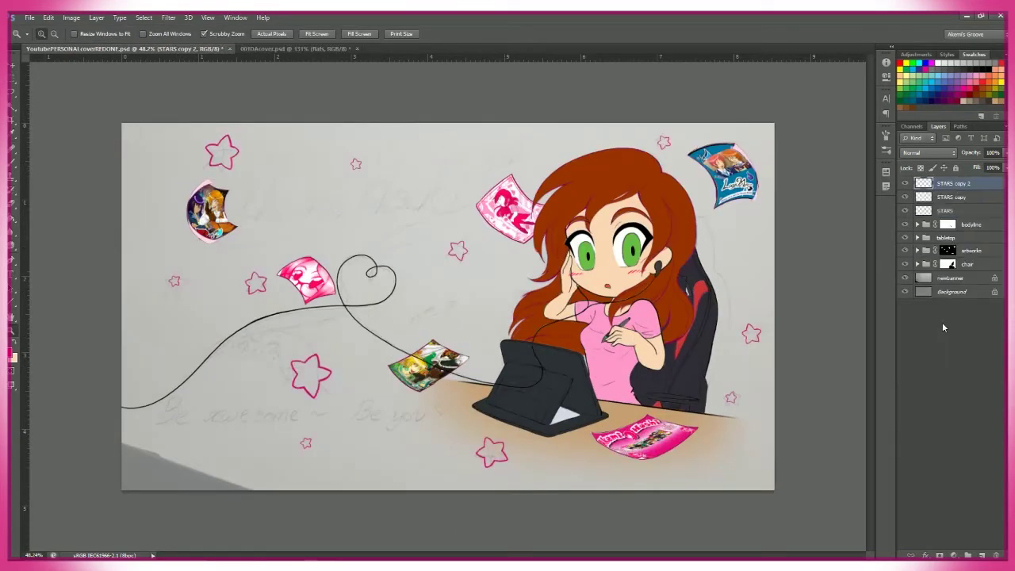
key(ctrl+e)
key(ctrl+e)
key(ctrl+e)
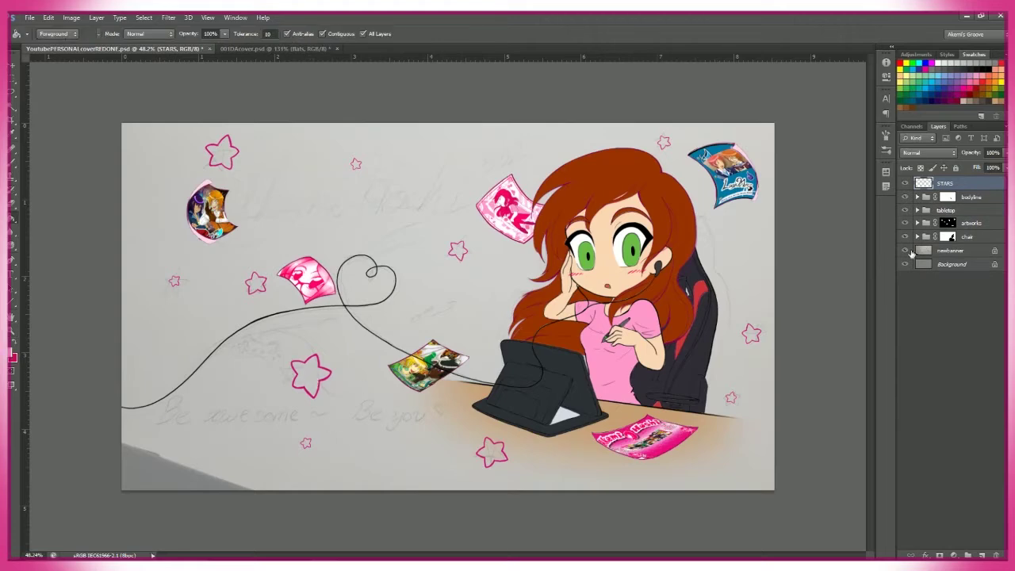
click(905, 250)
drag(297, 468, 435, 343)
key(ctrl+0)
- Add a new empty layer beneath the stars for the white fill
click(168, 17)
key(Escape)
key(ctrl+shift+alt+n)
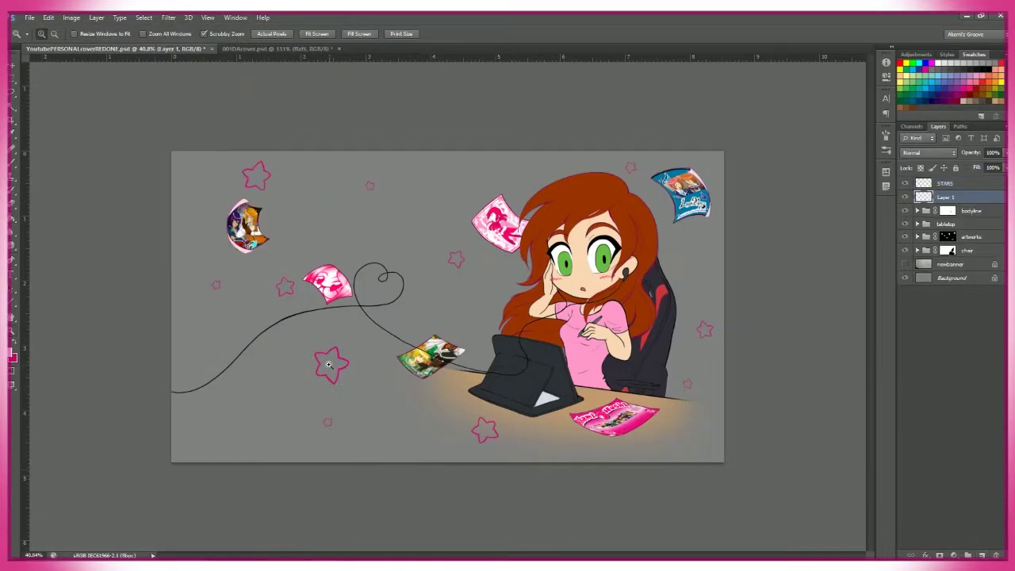
key(g)
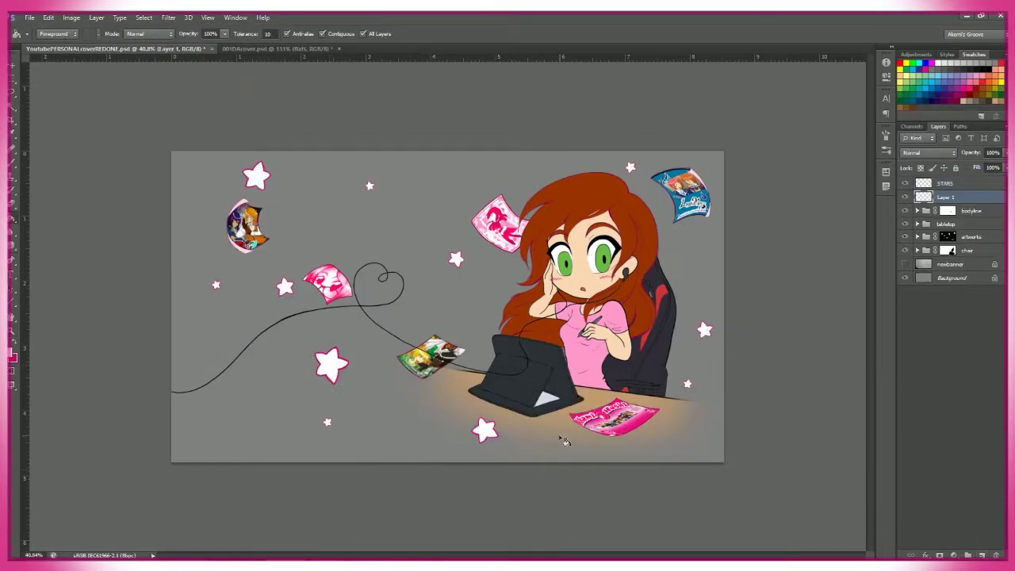
scroll(519, 423, up, 3)
key(ctrl+t)
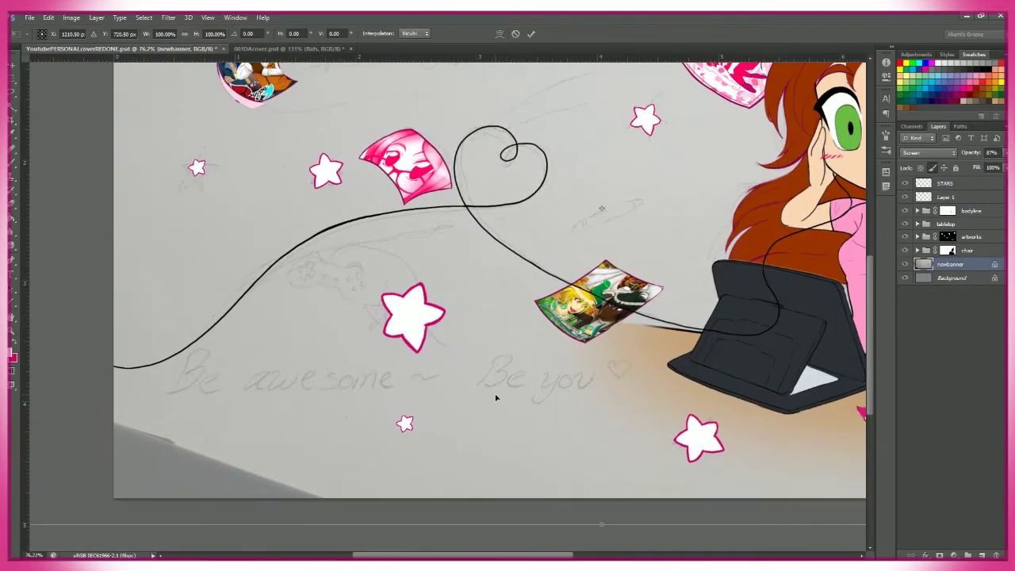
- Set up the Type tool with a handwriting-style font in white
click(516, 33)
key(t)
click(79, 33)
key(Escape)
click(335, 34)
key(Escape)
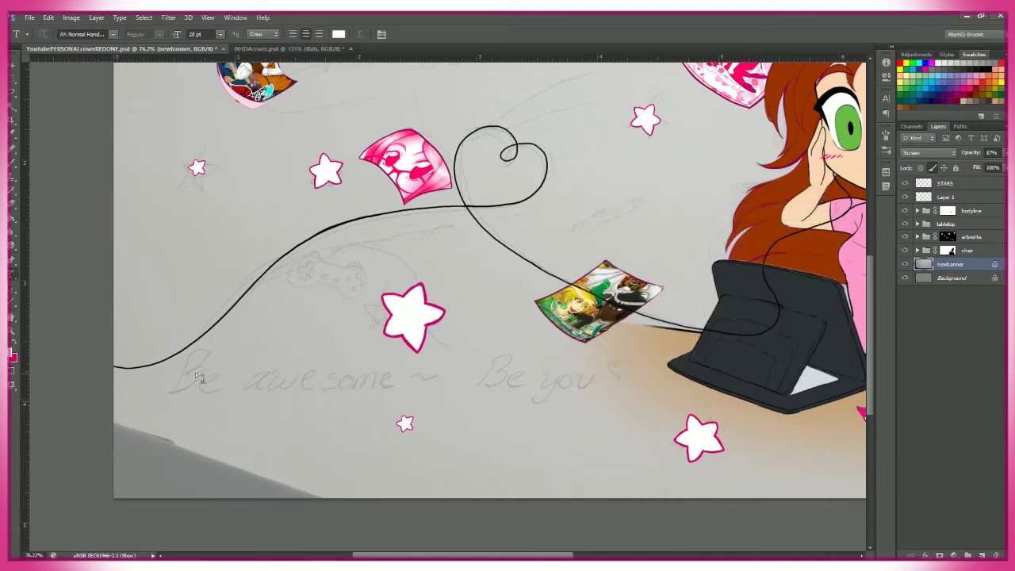
- Write 'Be awesome! Be you~' at the lower left
click(196, 372)
text(Be awesome)
drag(181, 428, 253, 432)
text(Be you~)
key(ctrl+Return)
- Enlarge the text to about 172%
key(ctrl+shift+bracketright)
key(ctrl+t)
drag(472, 402, 599, 413)
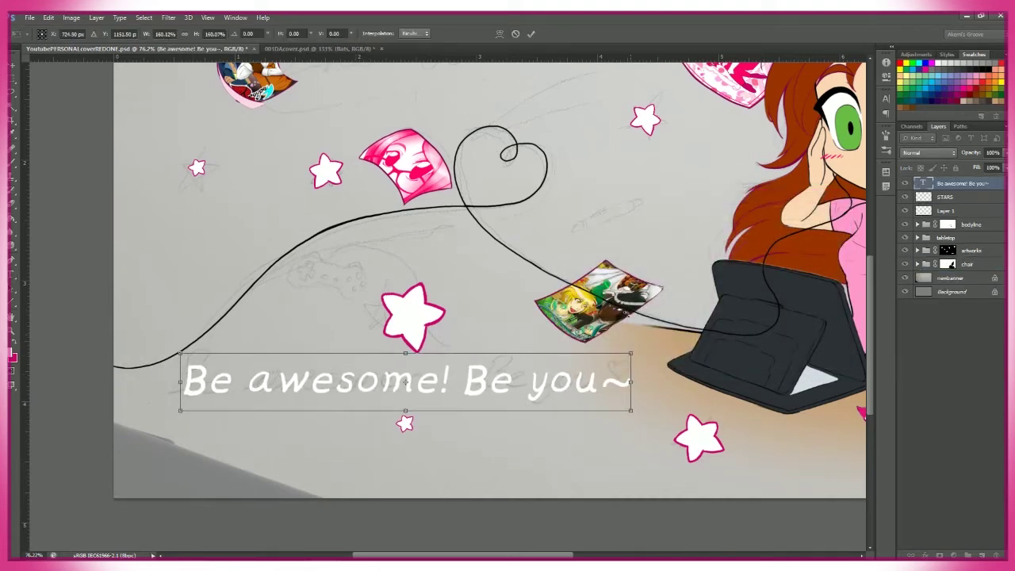
key(Return)
- Set the text's tracking to -50 and make it italic, then nudge it into place
click(886, 99)
click(864, 119)
click(865, 133)
click(857, 169)
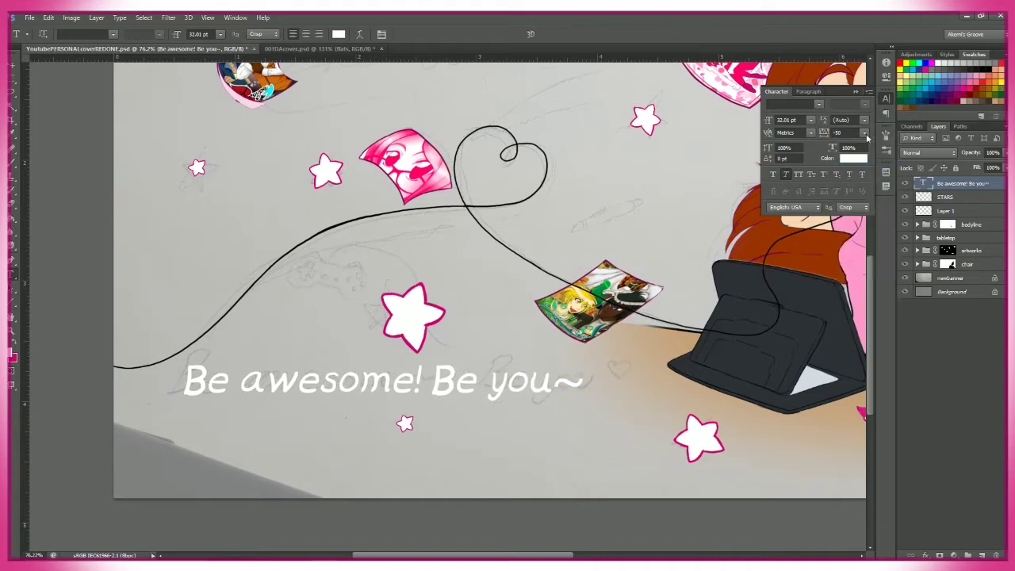
click(785, 174)
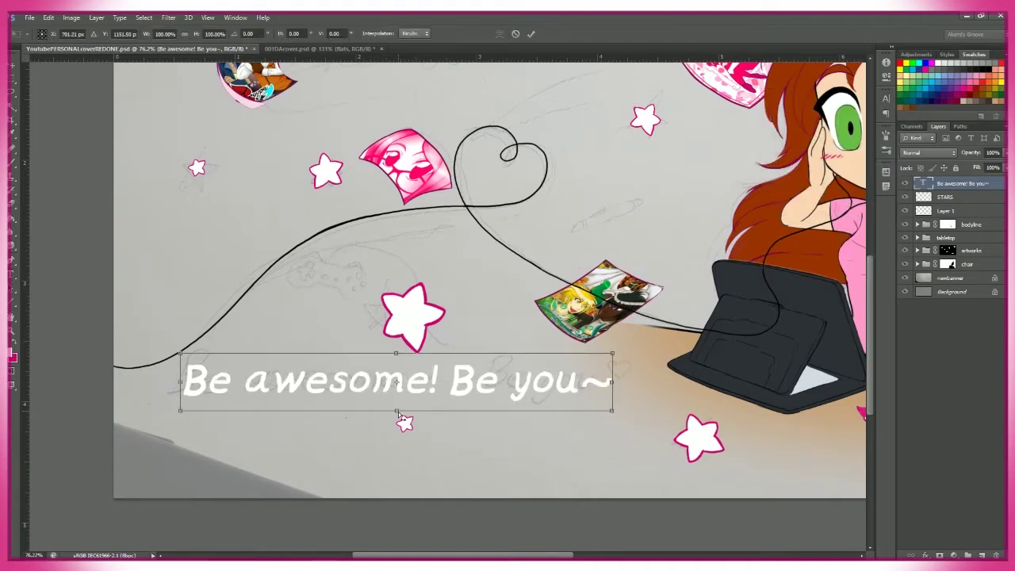
click(886, 98)
mouse_move(381, 391)
mouse_down()
mouse_move(404, 399)
mouse_move(393, 392)
mouse_up()
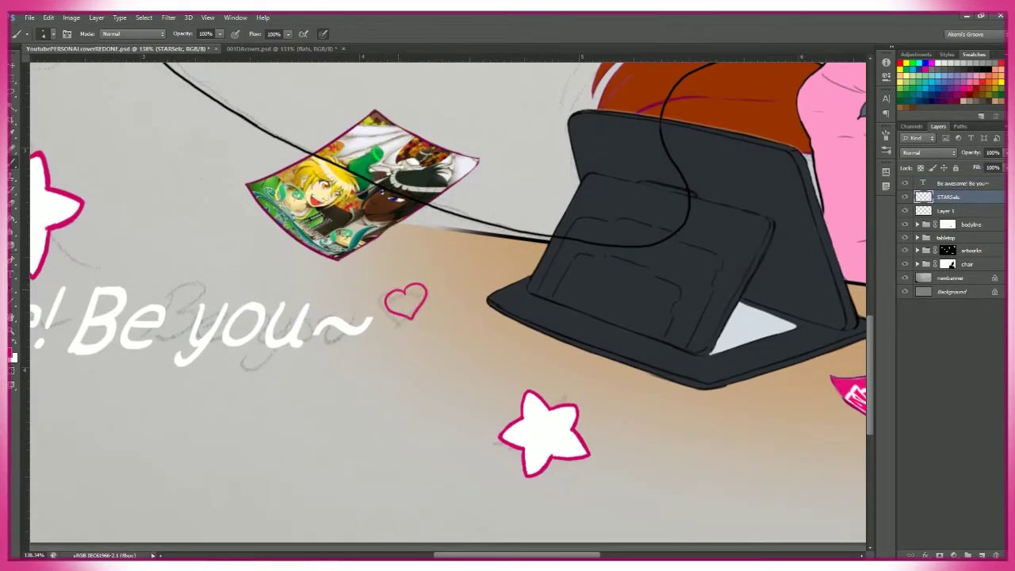
- Hide the artworks layer and rename the text layer
scroll(437, 301, up, 5)
key(g)
click(950, 213)
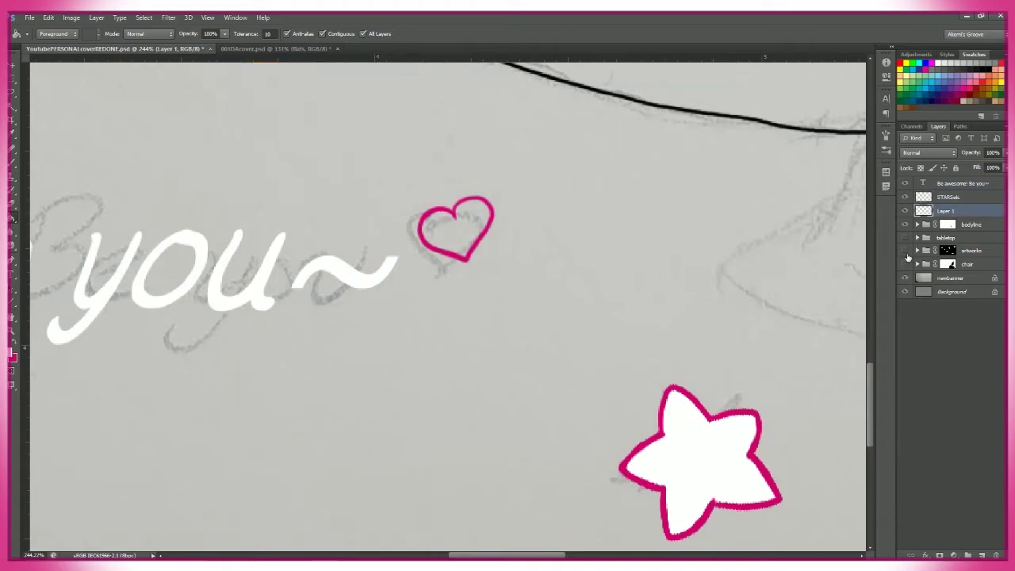
double_click(968, 184)
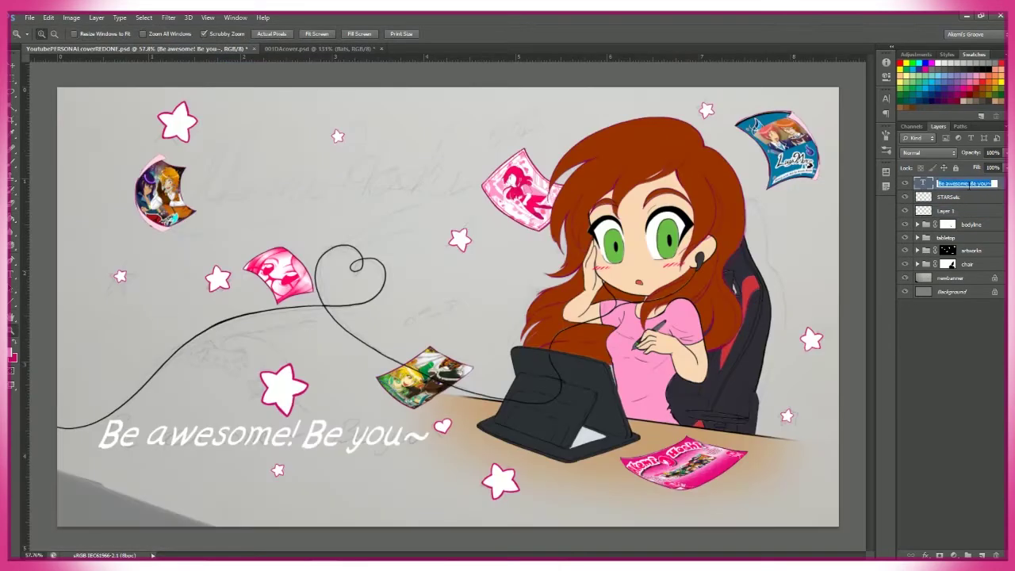
double_click(985, 184)
- Give the text a pink Stroke of size 18 with solid colour fill
click(492, 217)
drag(674, 146, 726, 230)
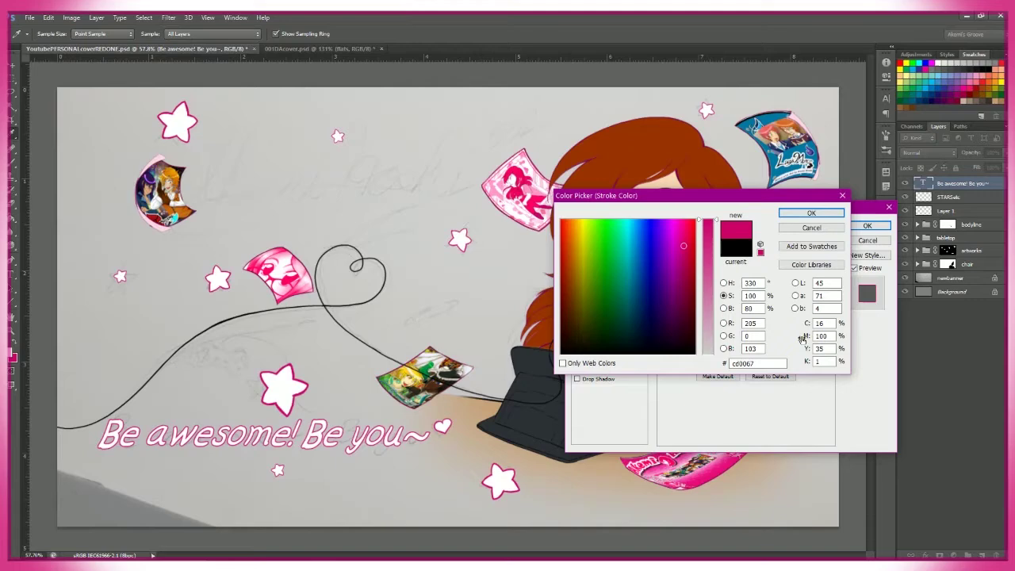
click(811, 216)
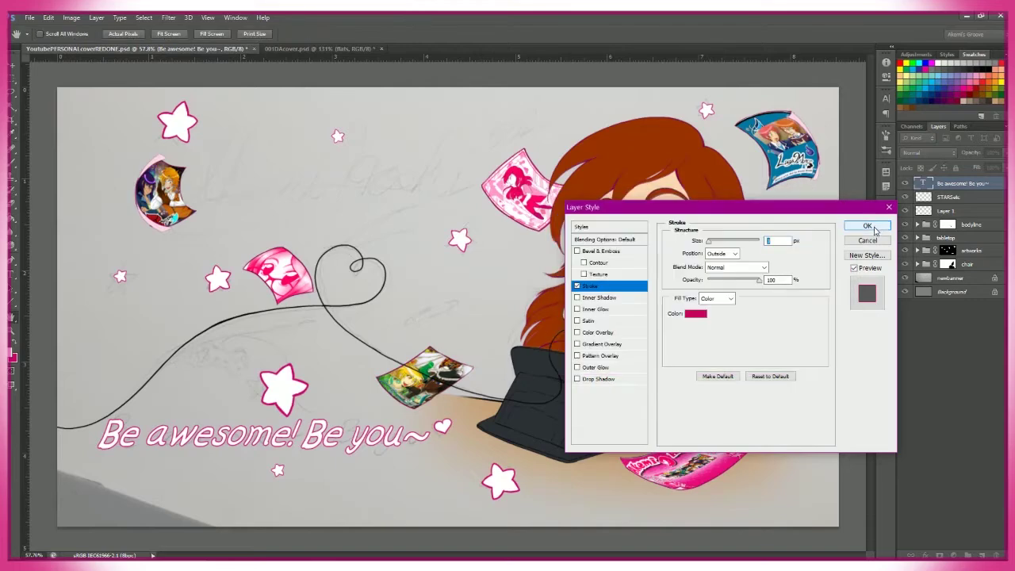
text(18)
click(736, 267)
click(737, 269)
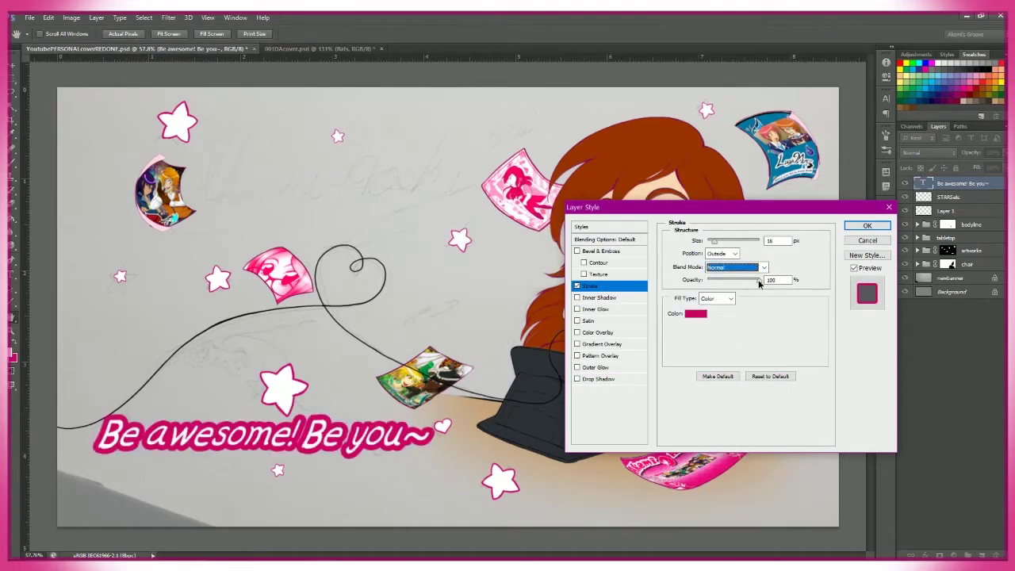
click(718, 299)
click(718, 311)
click(718, 298)
click(720, 320)
key(Return)
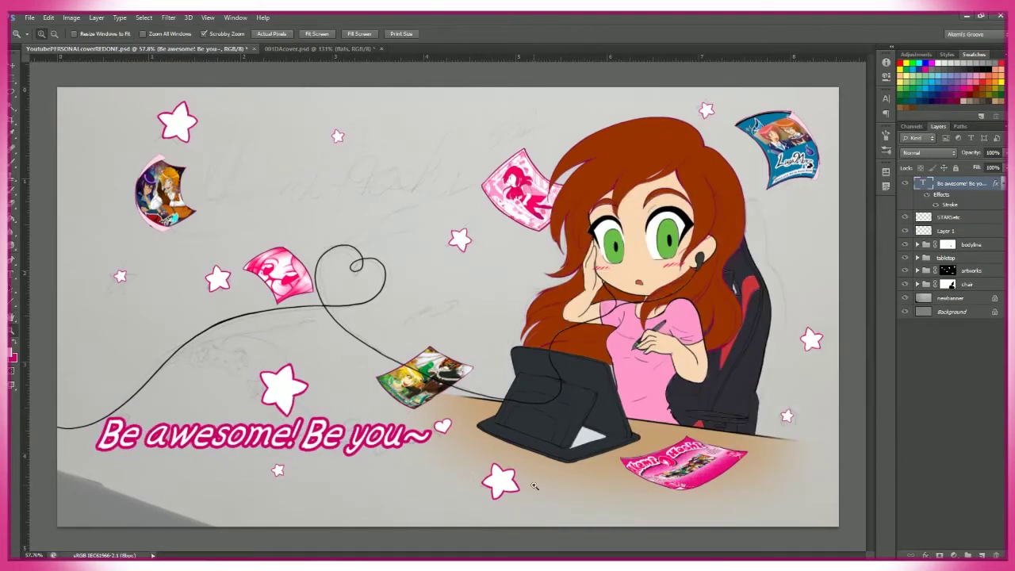
- Shift the text slightly left and down and add a new empty layer on top
drag(534, 486, 484, 486)
click(905, 298)
key(v)
drag(433, 407, 415, 419)
key(z)
drag(571, 434, 493, 434)
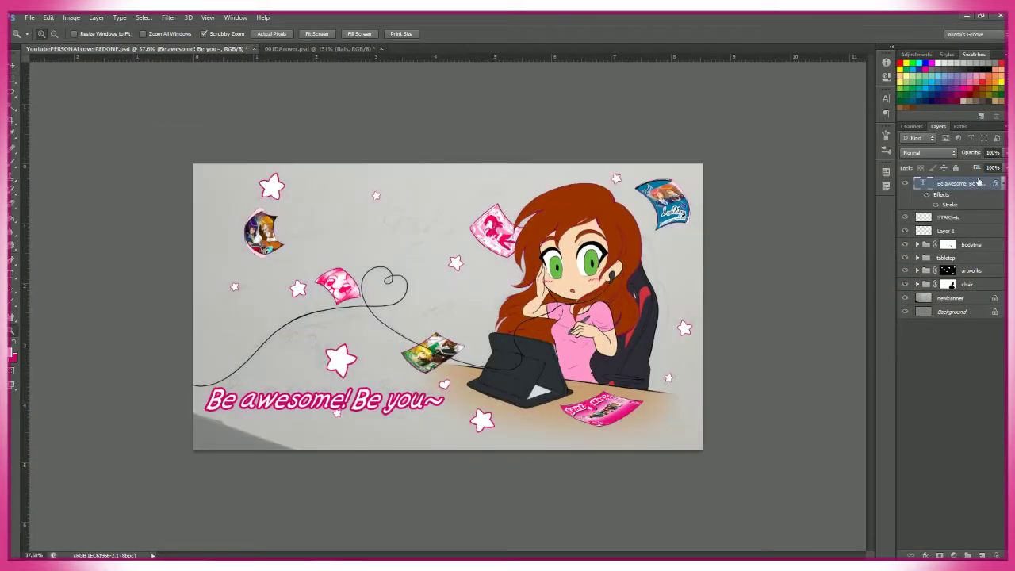
click(928, 186)
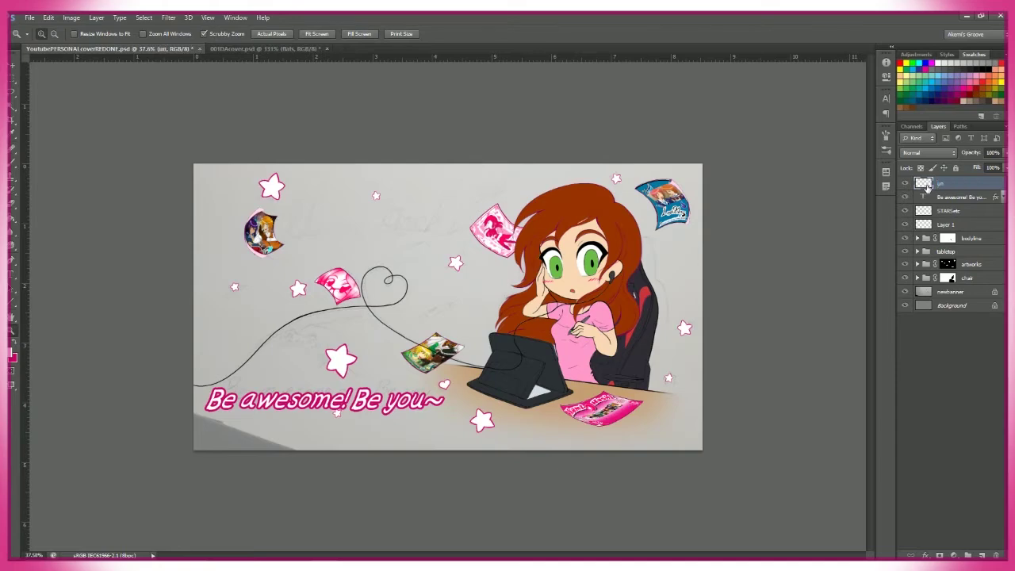
- Write the pink signature with a swoosh underline
key(b)
scroll(336, 226, up, 3)
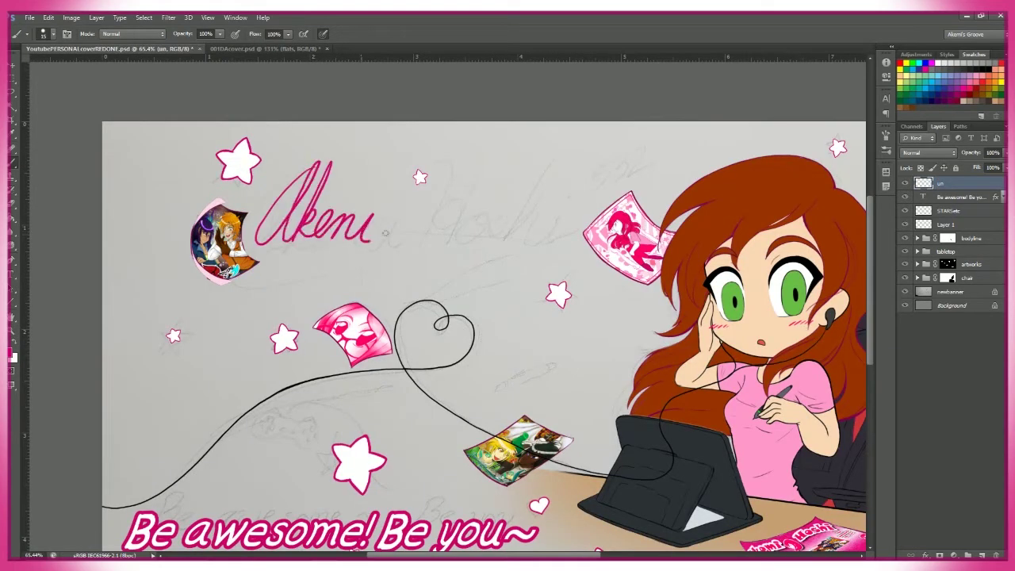
drag(541, 161, 482, 281)
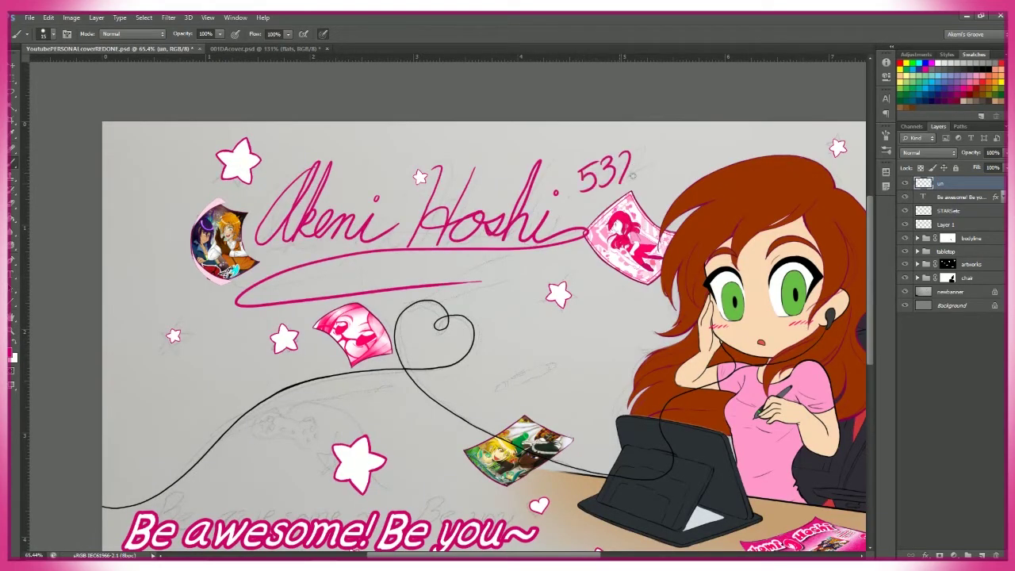
key(z)
drag(641, 379, 555, 381)
- Give the signature a white outline and a drop-shadow white glow
double_click(992, 183)
click(591, 286)
click(695, 313)
click(571, 208)
click(827, 211)
drag(726, 241, 709, 242)
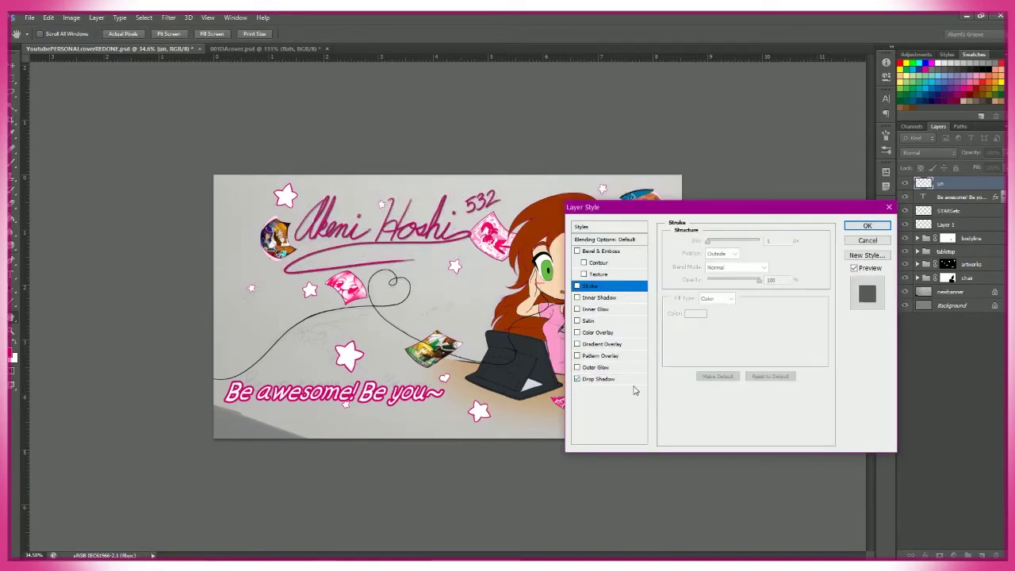
click(599, 379)
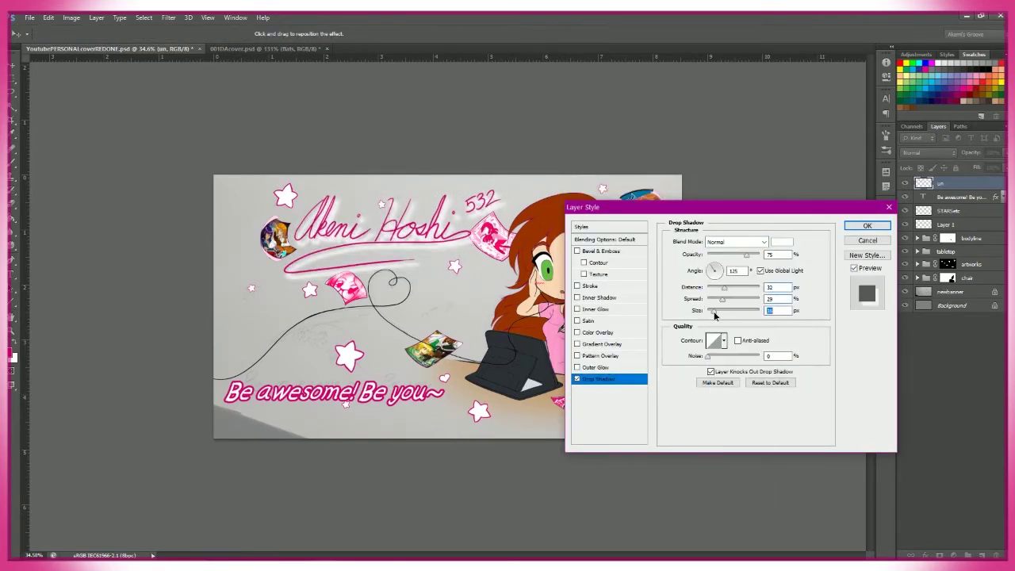
mouse_move(719, 316)
mouse_down()
mouse_move(687, 300)
mouse_move(723, 315)
mouse_up()
key(Return)
- Hide the background and add a pink outside stroke to the signature
click(905, 312)
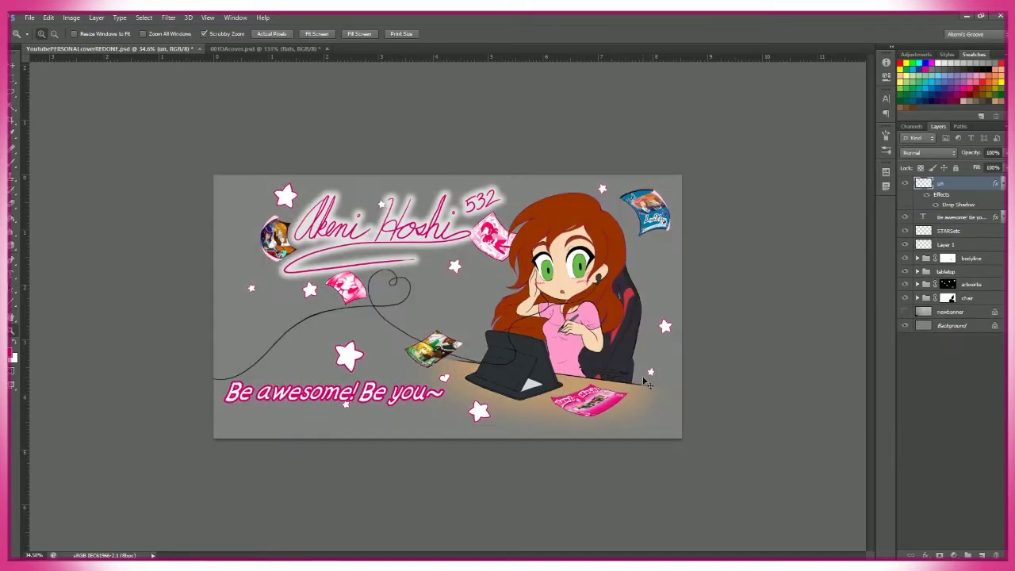
double_click(960, 183)
click(584, 296)
click(706, 433)
click(825, 211)
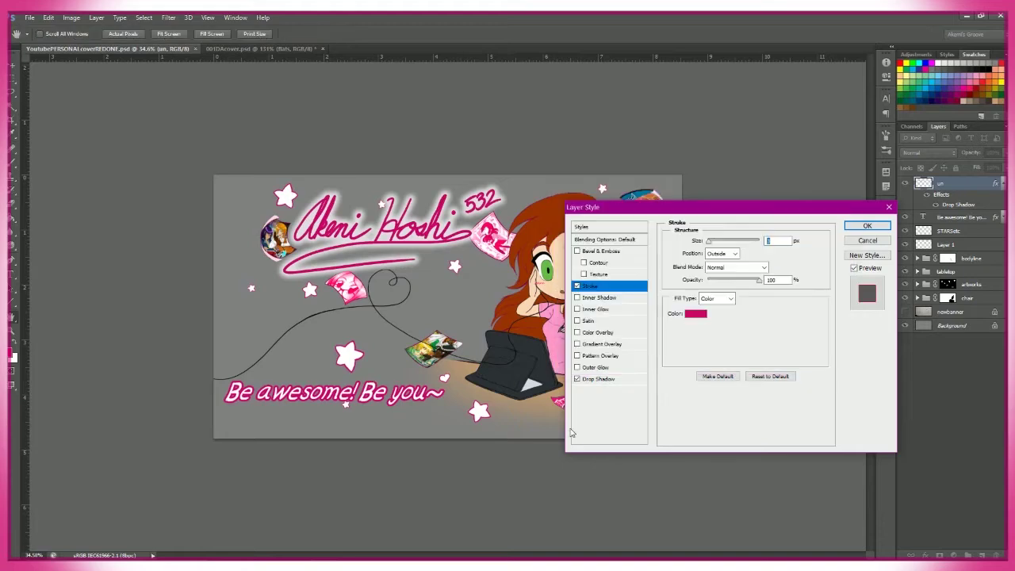
click(864, 225)
- Select the STARSetc layer and zoom in on the star above the slogan
click(317, 33)
click(949, 240)
drag(555, 381, 625, 386)
- Brush a pair of black curves near the star, undoing the stray hook stroke
key(b)
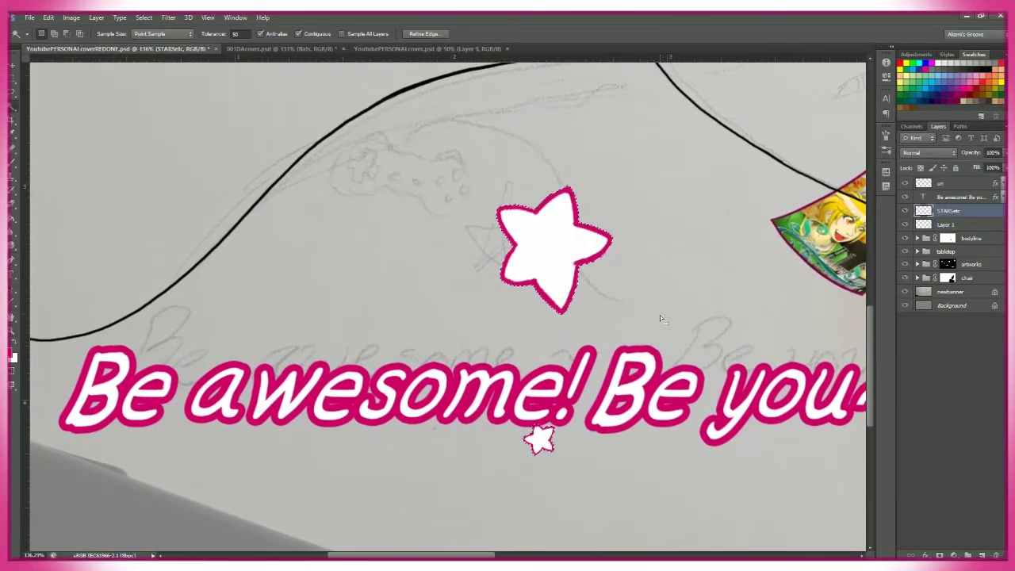
drag(579, 270, 641, 346)
drag(547, 202, 386, 214)
scroll(461, 170, up, 3)
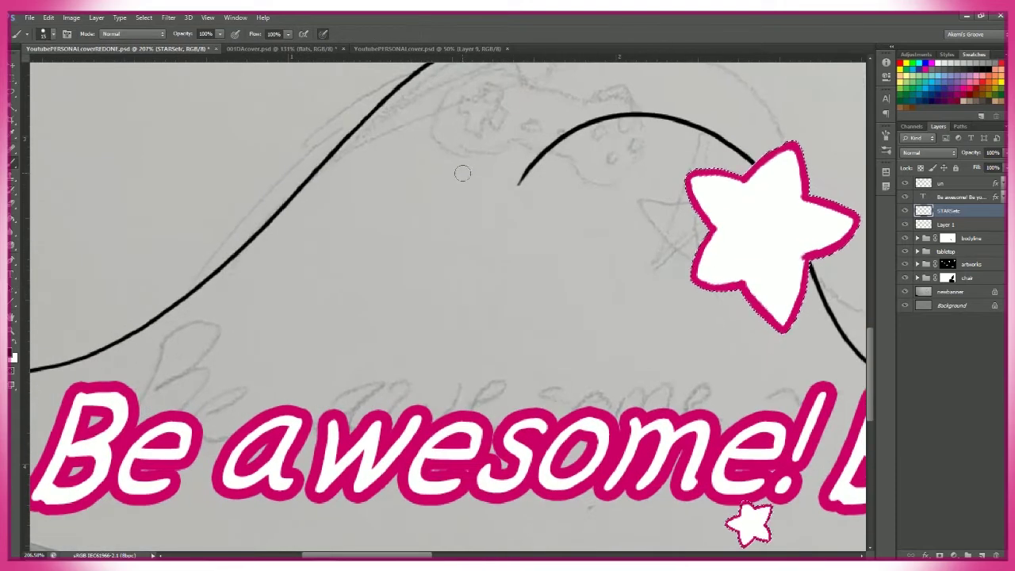
drag(627, 280, 621, 260)
drag(592, 203, 460, 161)
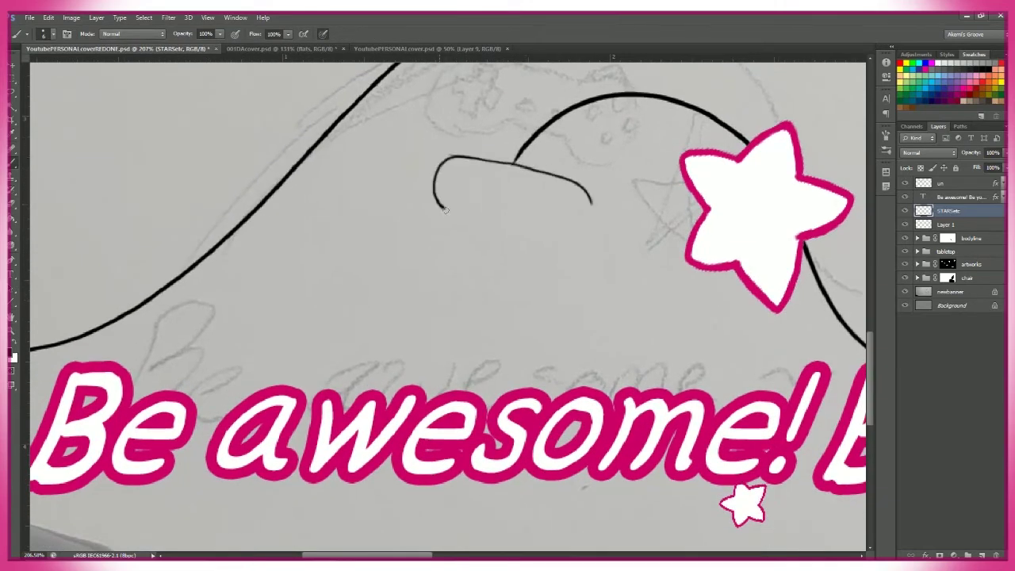
key(ctrl+z)
scroll(444, 210, up, 2)
- Ink the controller's straight top and rounded black outline, with a bump along the bottom
drag(423, 82, 603, 146)
mouse_move(396, 181)
mouse_down()
mouse_move(439, 205)
mouse_move(432, 87)
mouse_move(387, 120)
mouse_move(425, 184)
mouse_up()
key(ctrl+z)
key(ctrl+z)
mouse_move(373, 154)
mouse_down()
mouse_move(345, 145)
mouse_move(456, 194)
mouse_up()
mouse_move(476, 199)
mouse_down()
mouse_move(456, 192)
mouse_move(532, 227)
mouse_move(522, 219)
mouse_up()
drag(545, 184, 507, 227)
mouse_move(517, 144)
mouse_down()
mouse_move(498, 139)
mouse_move(528, 151)
mouse_up()
- Erase a stray mark and thicken the controller's bottom, right and side edges for depth
key(e)
drag(372, 211, 368, 212)
key(b)
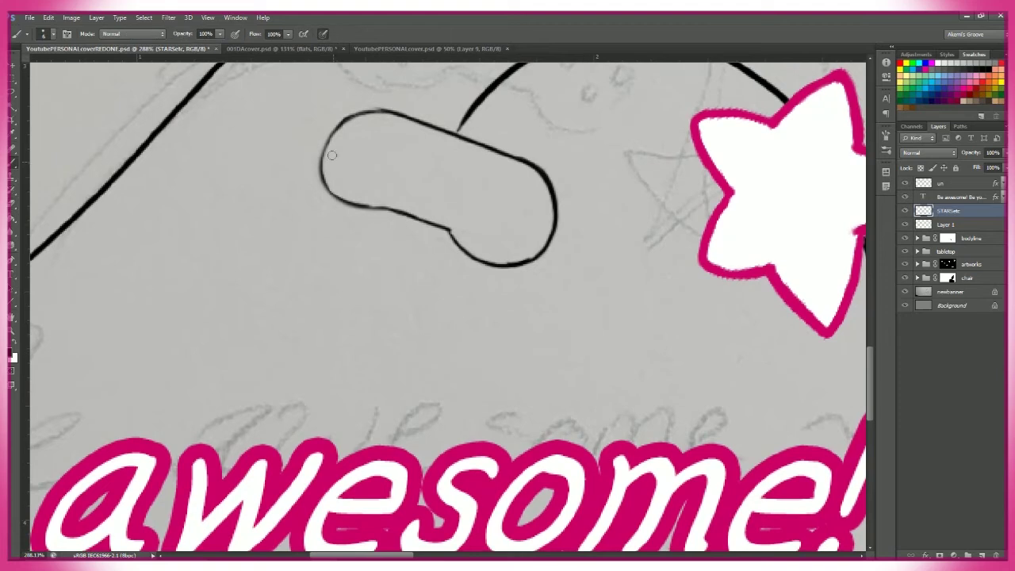
drag(458, 230, 528, 257)
drag(476, 174, 461, 188)
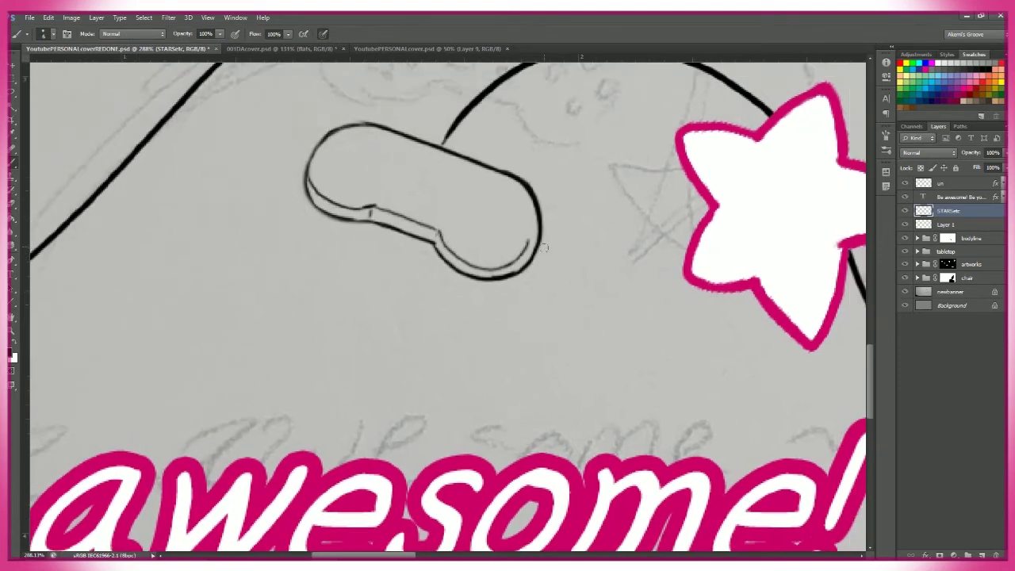
drag(530, 201, 533, 262)
drag(352, 165, 347, 197)
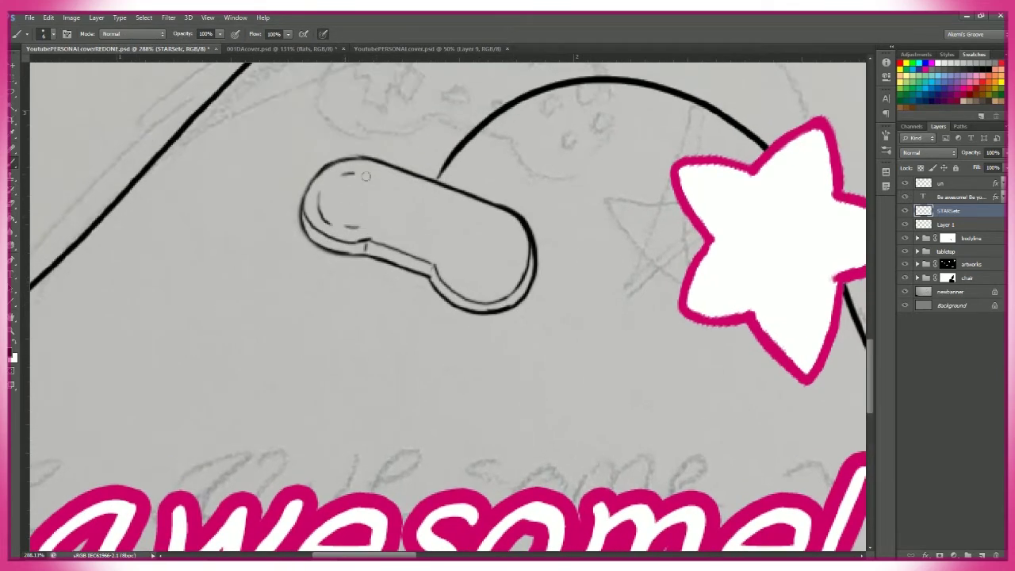
key(ctrl+z)
- Draw the two small centre buttons on the controller
drag(418, 234, 389, 221)
drag(407, 222, 415, 229)
drag(508, 244, 495, 238)
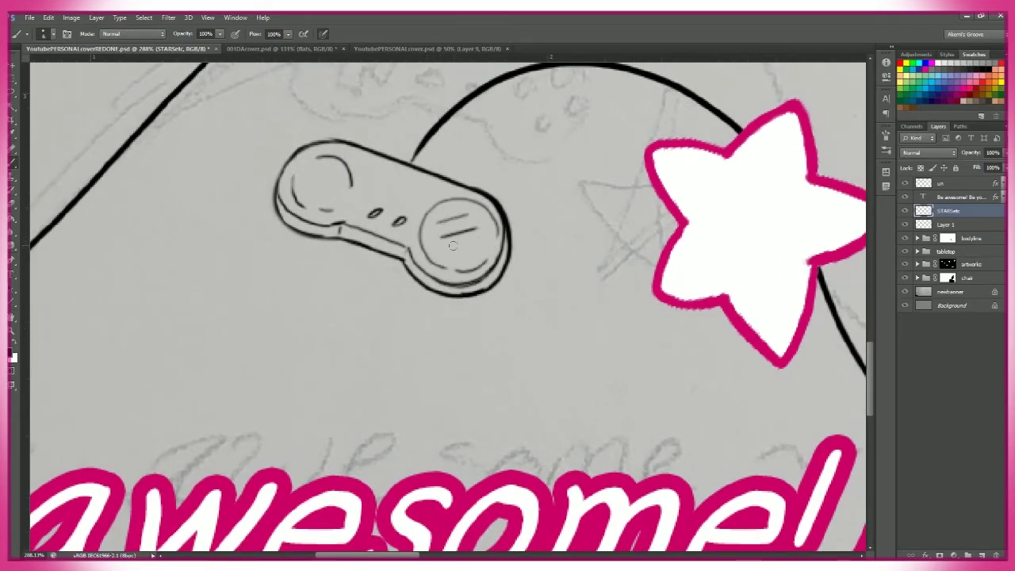
drag(471, 212, 503, 223)
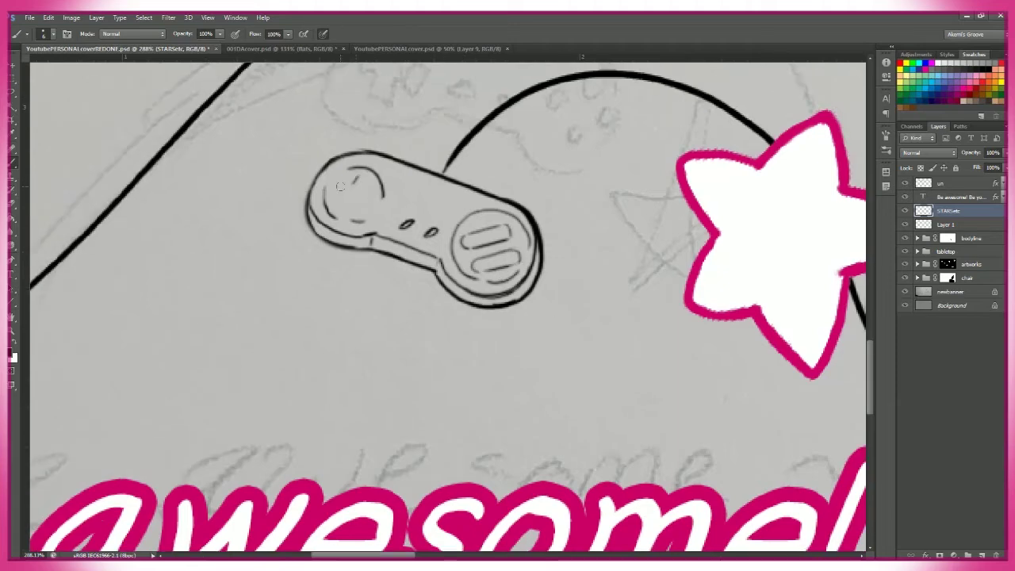
drag(405, 226, 321, 219)
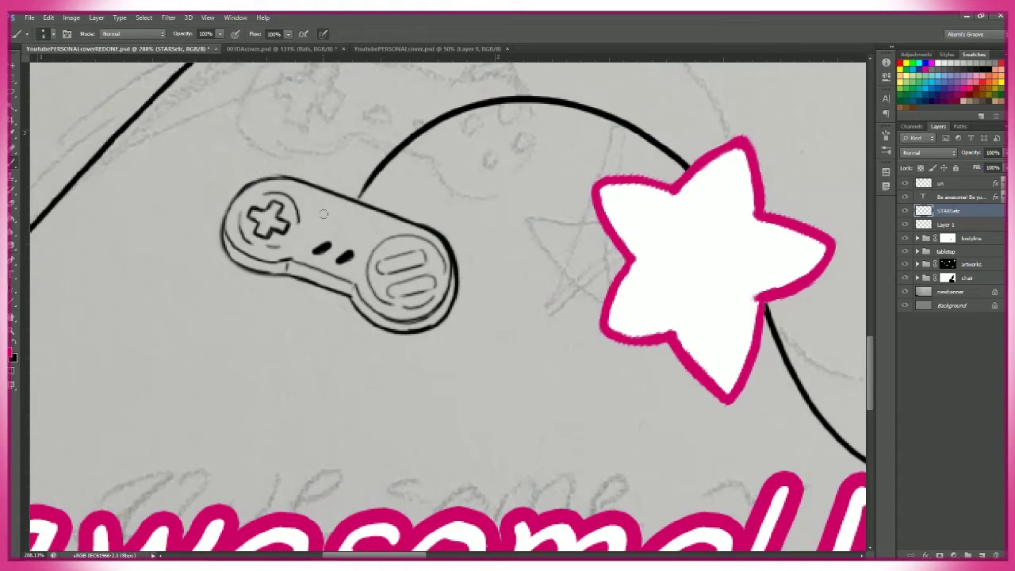
- Letter and underline CHILDHOOD in pink on the controller
drag(384, 219, 383, 220)
drag(506, 393, 533, 388)
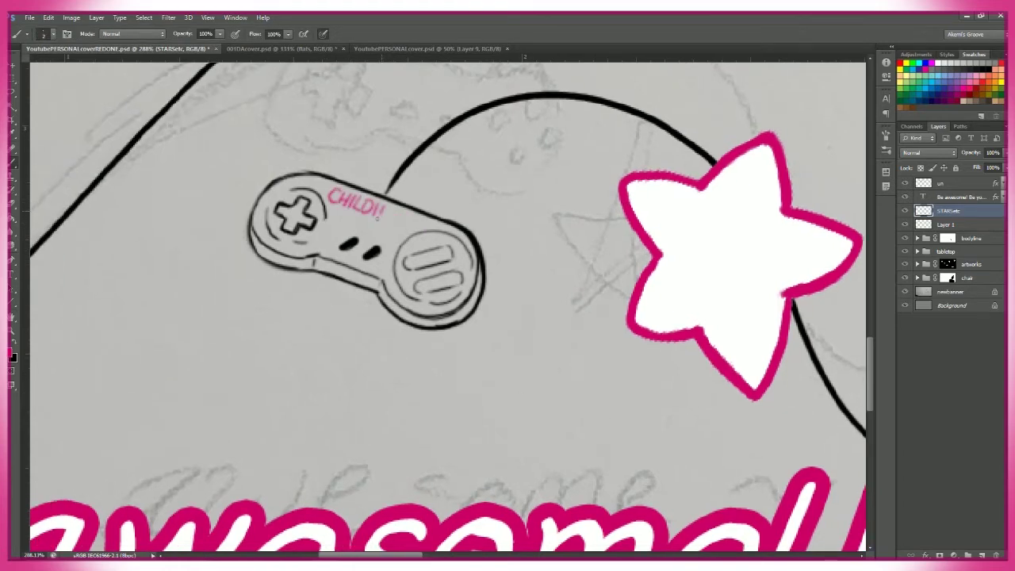
key(ctrl+minus)
drag(341, 205, 388, 224)
key(ctrl+0)
key(z)
drag(429, 310, 495, 342)
key(b)
- Choose a pink foreground colour and try a bucket fill on the D-pad, then undo it
click(12, 355)
key(Return)
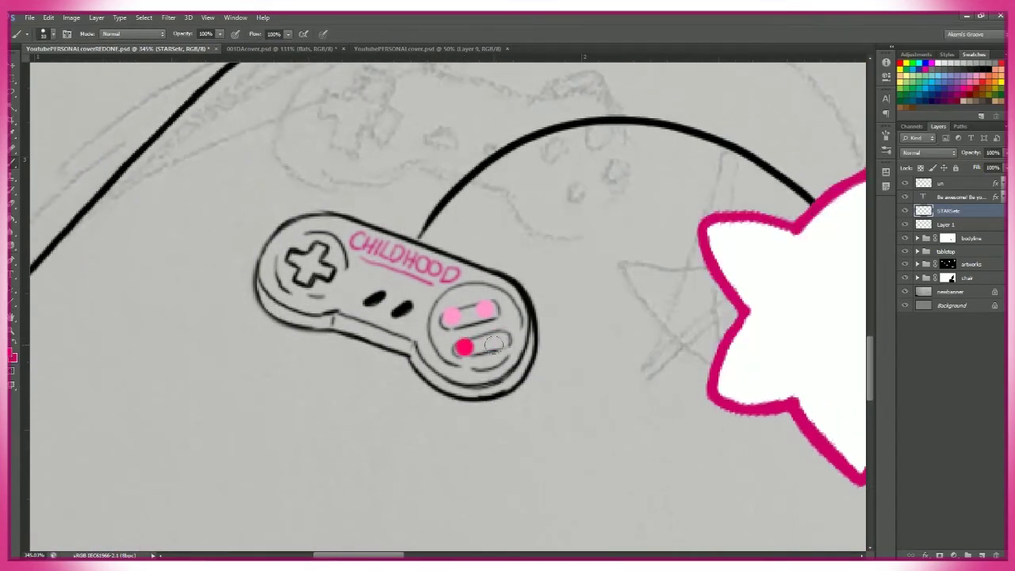
key(g)
click(309, 266)
key(ctrl+z)
- Lasso-select CHILDHOOD to resize it smaller, then select the controller and cable and deselect
key(l)
scroll(487, 265, down, 1)
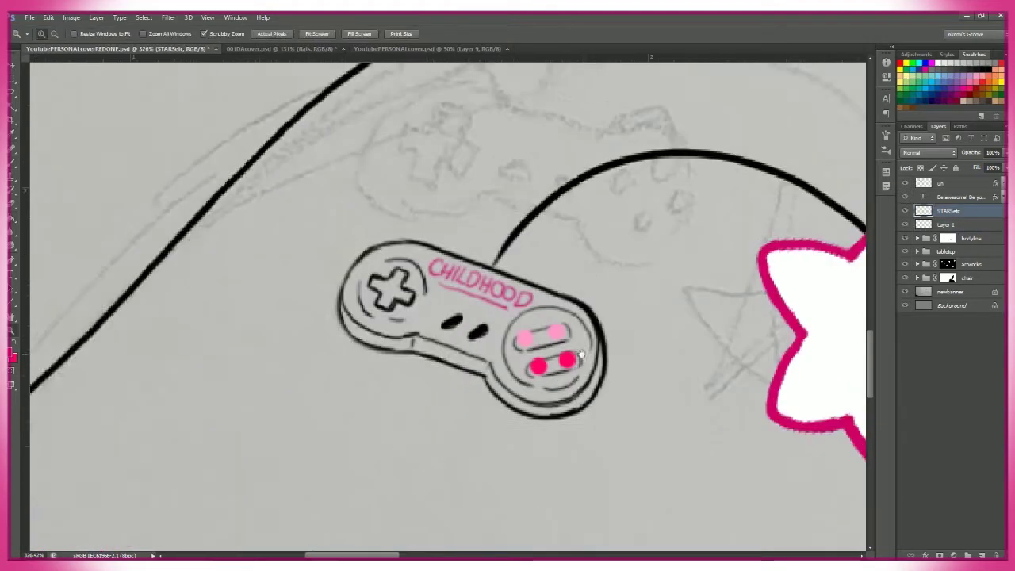
drag(487, 265, 485, 264)
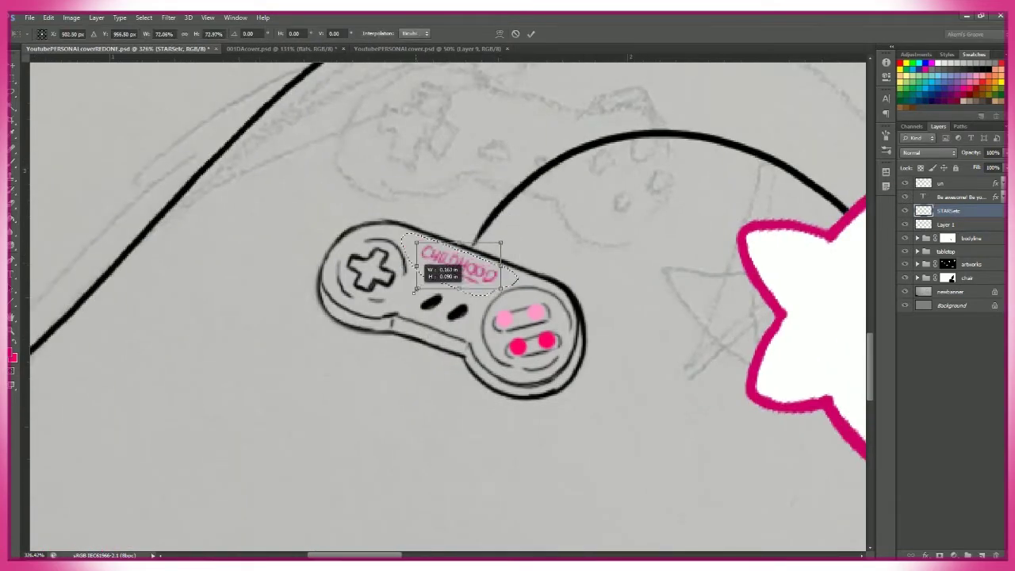
key(z)
scroll(571, 413, down, 3)
scroll(570, 413, down, 3)
key(l)
mouse_move(666, 285)
mouse_down()
mouse_move(754, 385)
mouse_move(662, 287)
mouse_up()
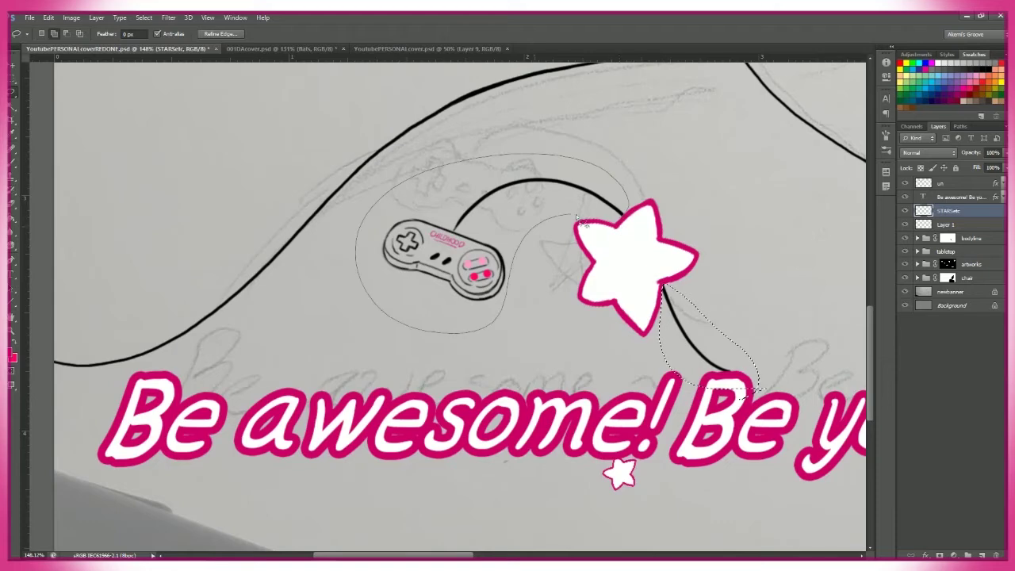
key(ctrl+d)
- On Layer 1, bucket-fill the controller body white
key(alt+[)
key(g)
click(409, 242)
scroll(625, 275, up, 3)
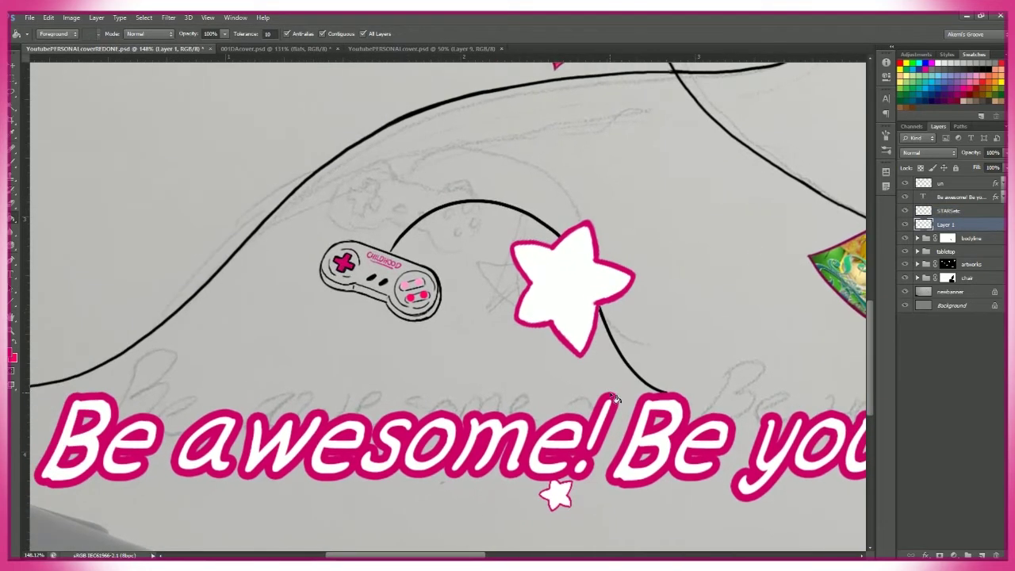
key(i)
key(z)
scroll(396, 262, up, 3)
key(g)
click(444, 257)
- Shade the controller's lower edges and right grip in light pink
key(b)
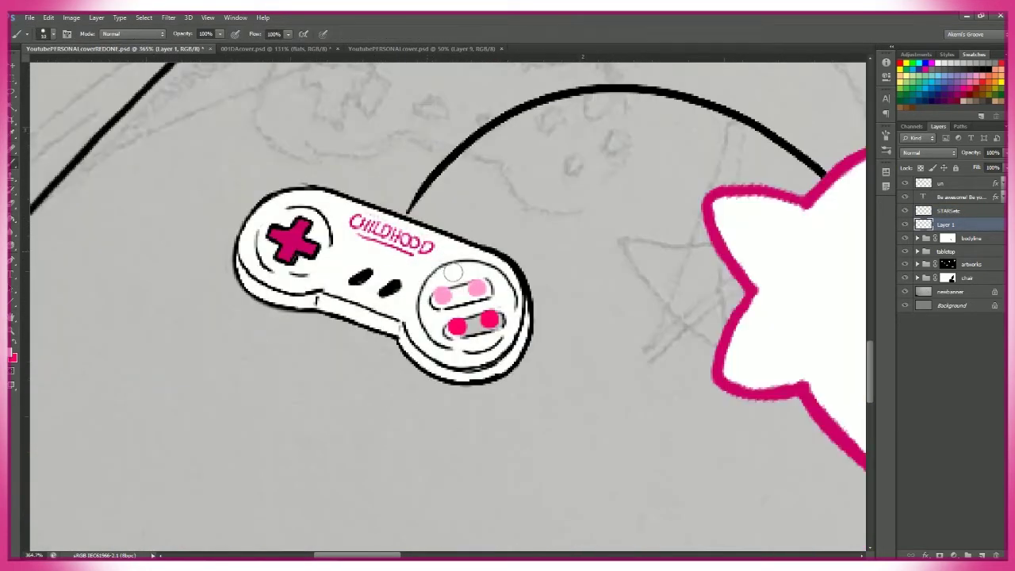
click(12, 357)
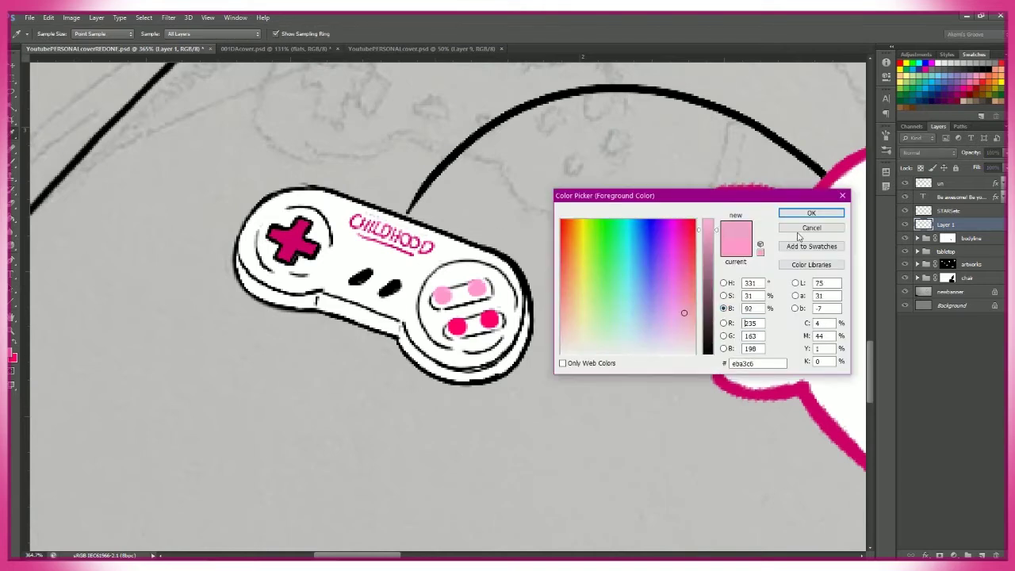
key(Return)
mouse_move(232, 254)
mouse_down()
mouse_move(309, 304)
mouse_move(403, 334)
mouse_up()
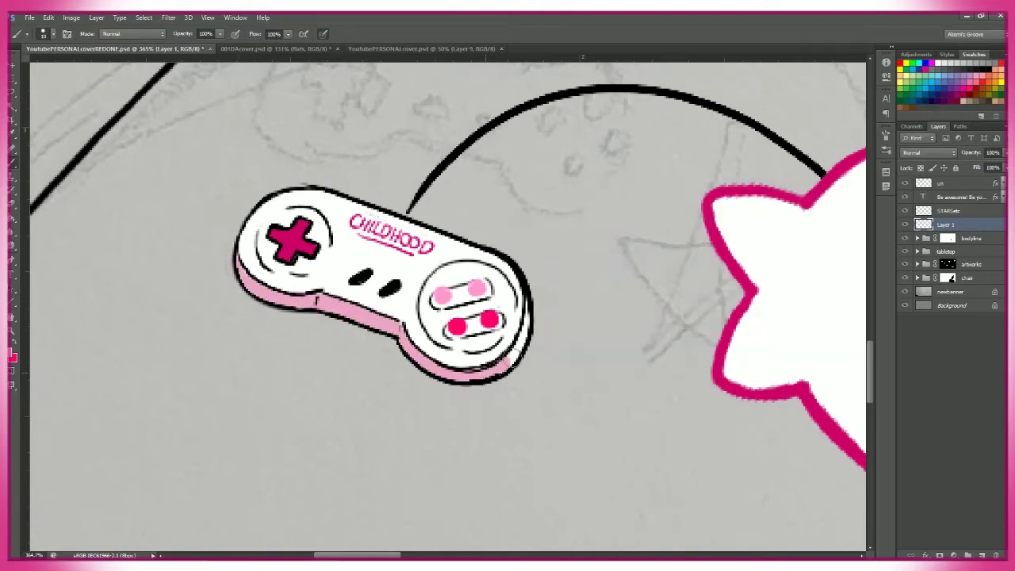
drag(527, 306, 500, 369)
drag(476, 333, 412, 301)
drag(361, 269, 421, 307)
drag(443, 261, 392, 237)
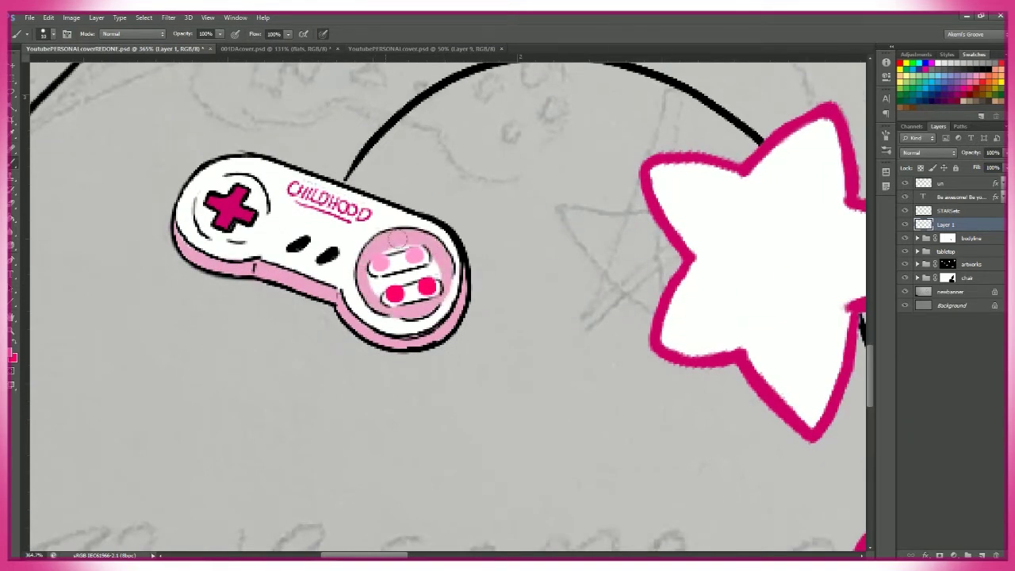
- Make STARSetc the active layer and zoom out to view the whole banner
key(z)
click(316, 33)
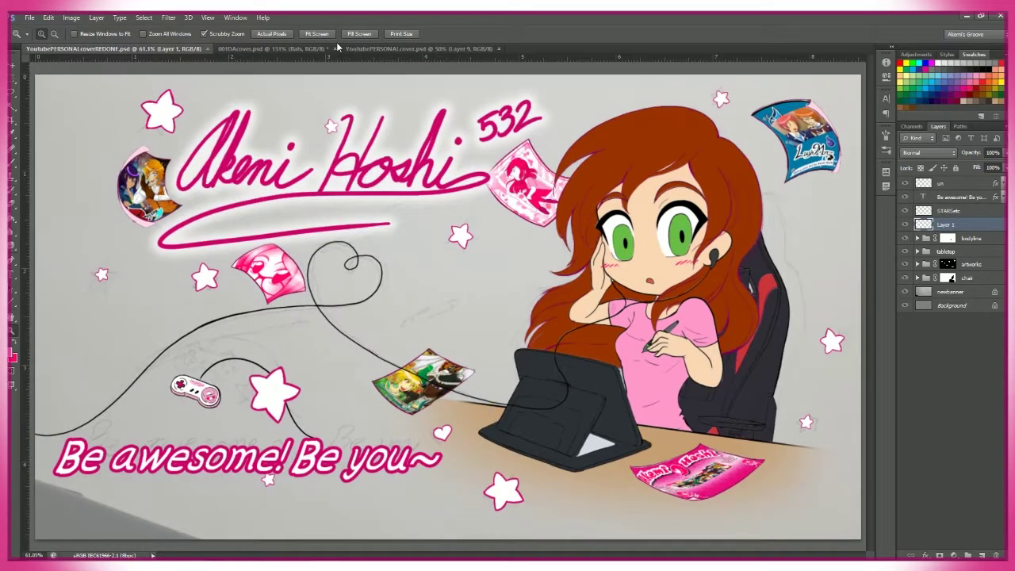
click(925, 211)
click(685, 111)
- Zoom in on the heart loop and star, then ink the box's top, side and bottom edges in black
click(358, 34)
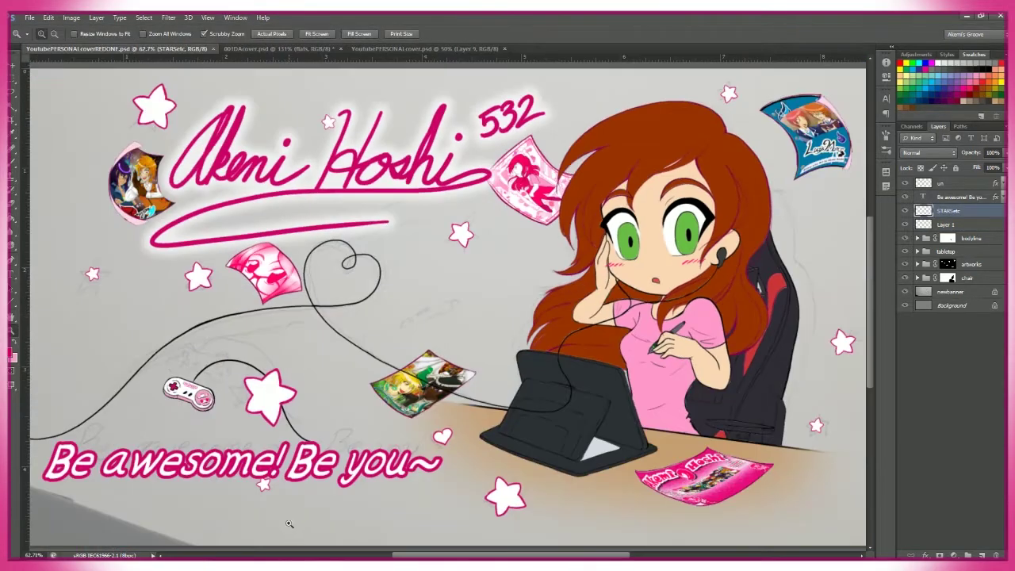
drag(445, 278, 508, 280)
key(b)
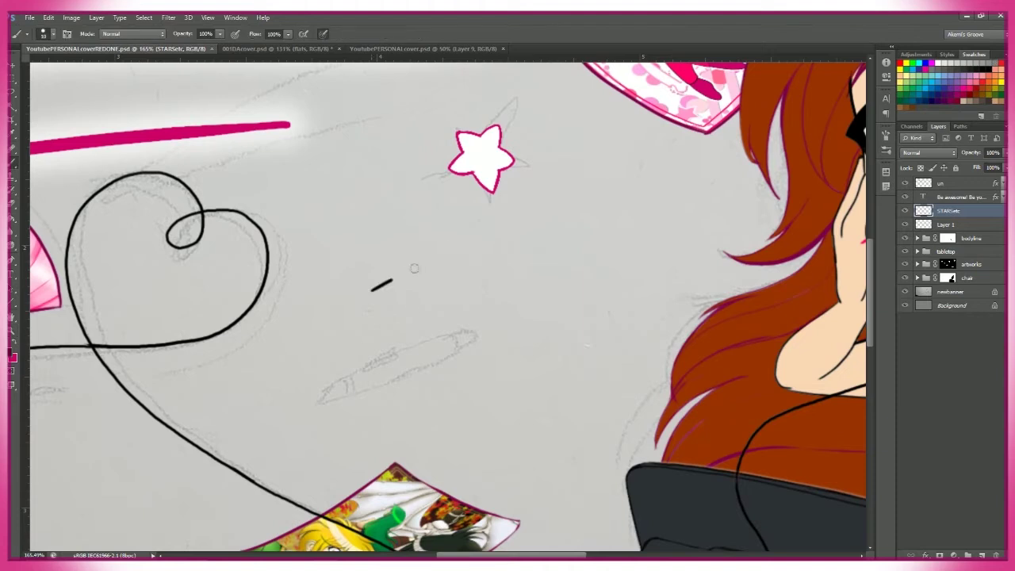
scroll(390, 300, up, 2)
drag(411, 243, 329, 290)
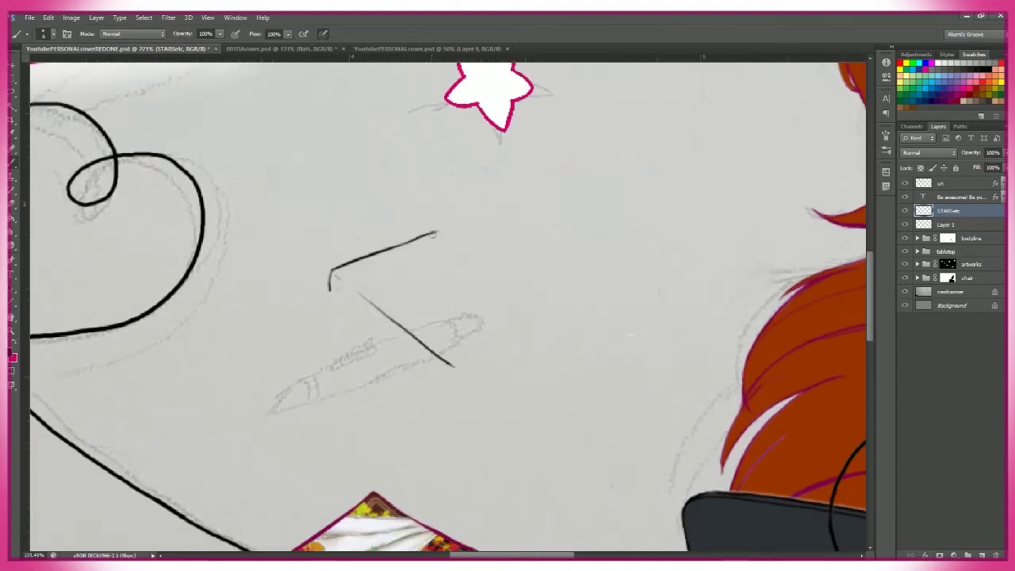
drag(436, 232, 554, 316)
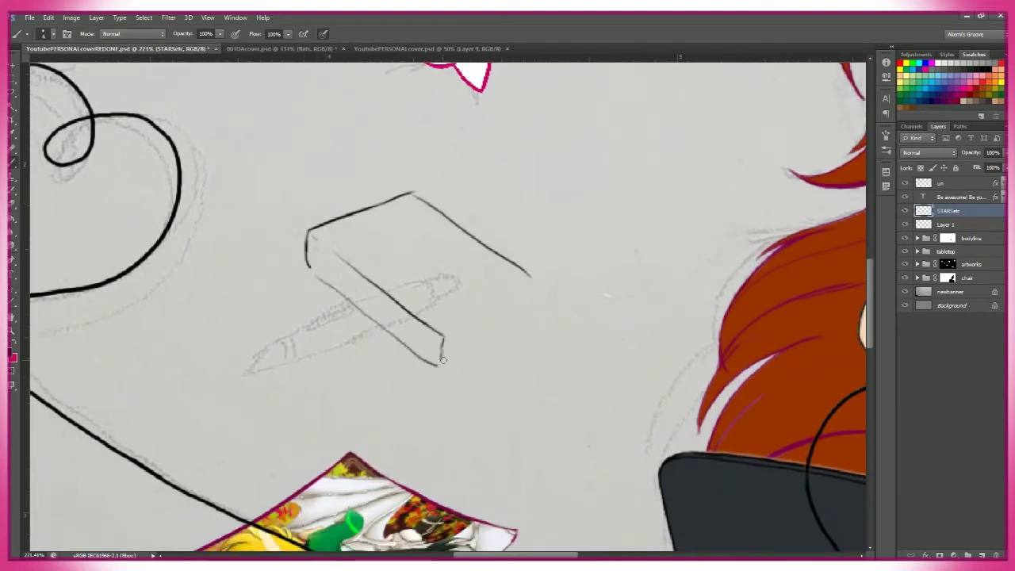
drag(523, 309, 442, 365)
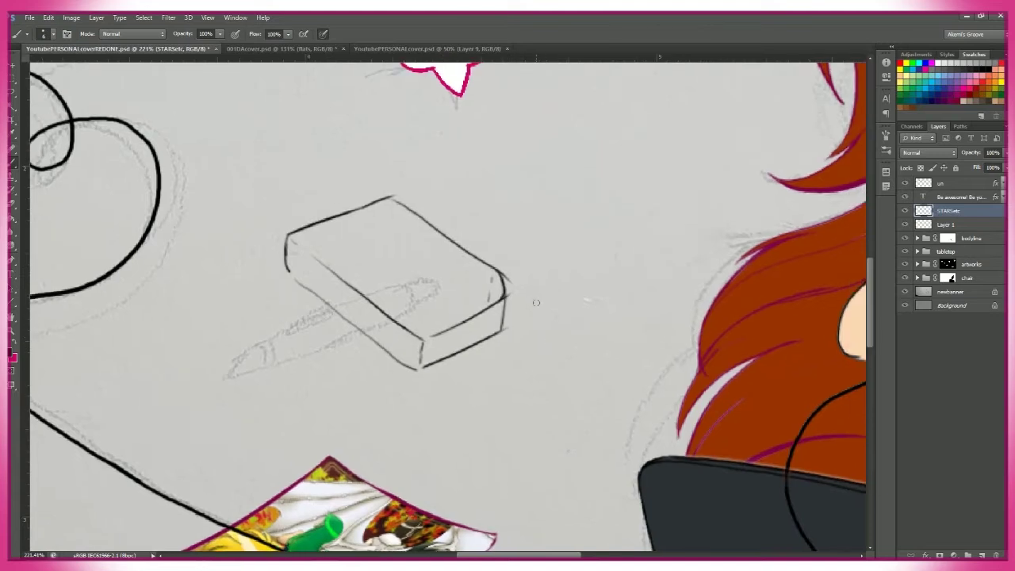
- Draw the inset screen outline on the top of the box
key(e)
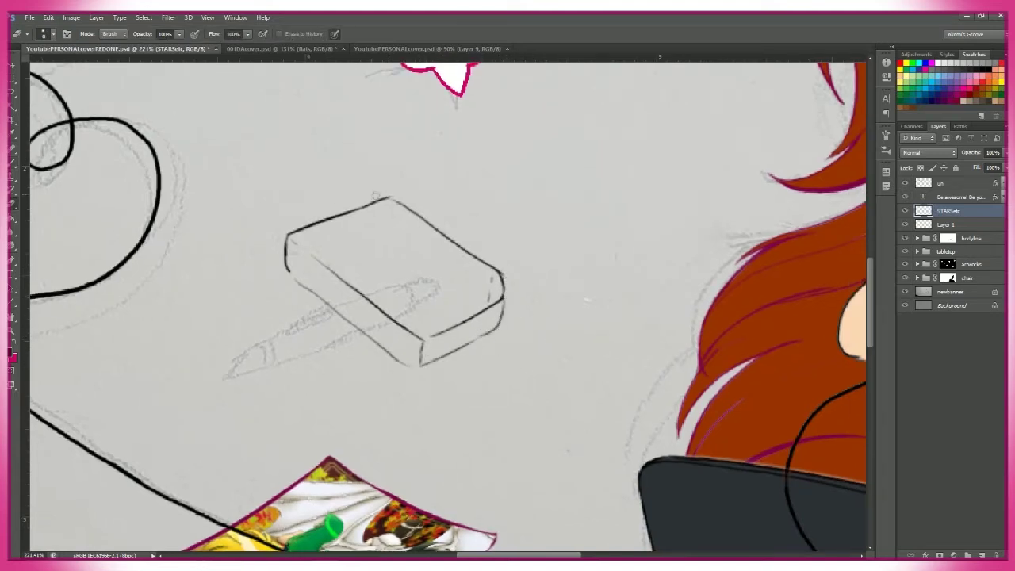
key(b)
scroll(346, 221, down, 1)
scroll(268, 200, up, 2)
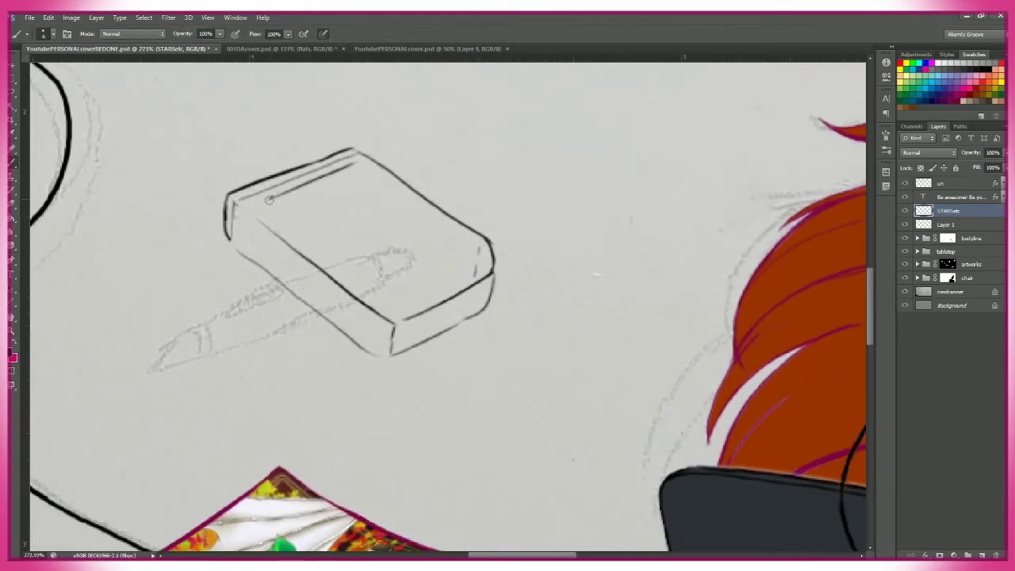
drag(355, 164, 335, 154)
drag(339, 155, 382, 192)
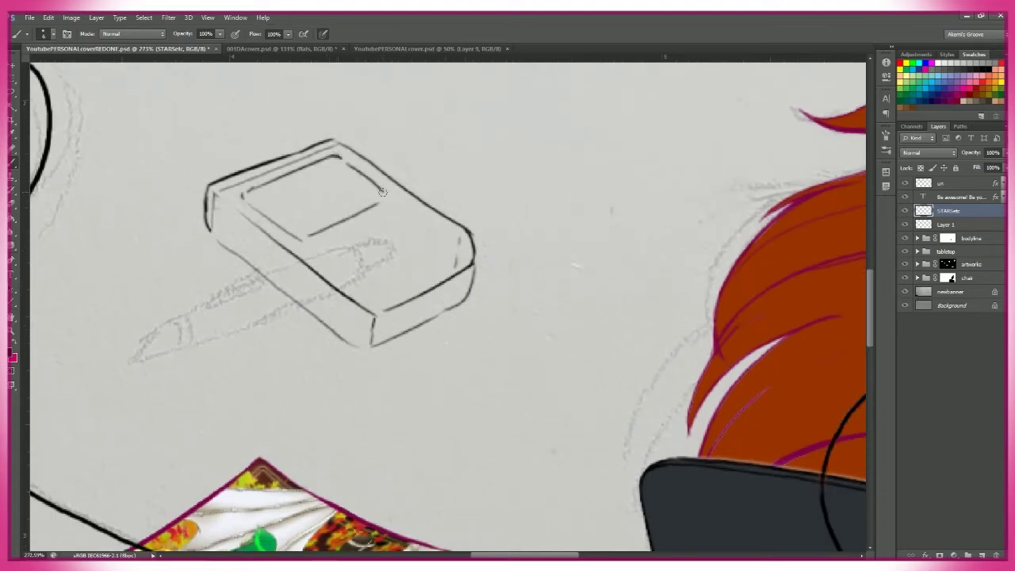
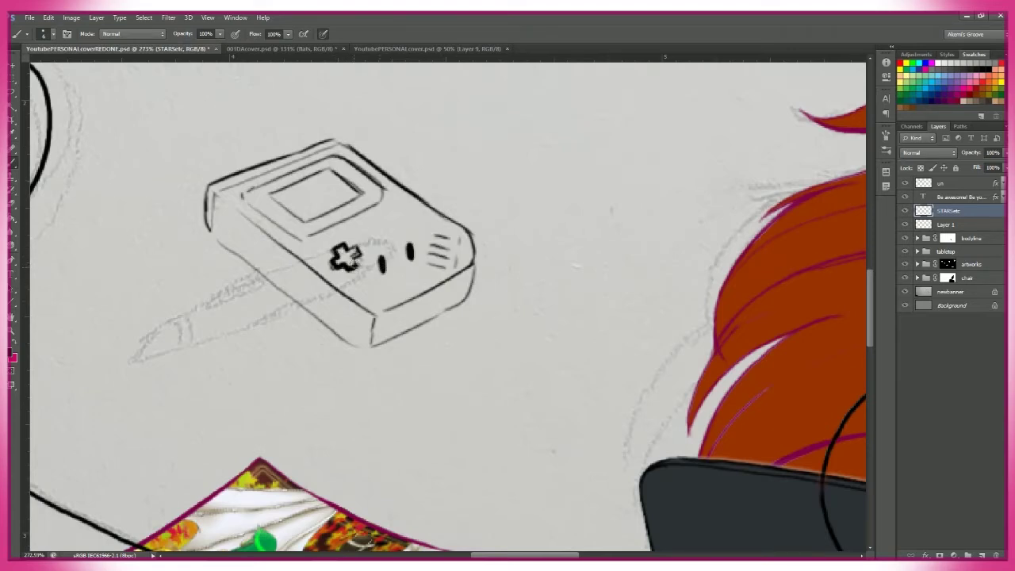
- Lasso the D-pad cross and skew it with Free Transform
key(l)
drag(334, 238, 340, 236)
key(ctrl+t)
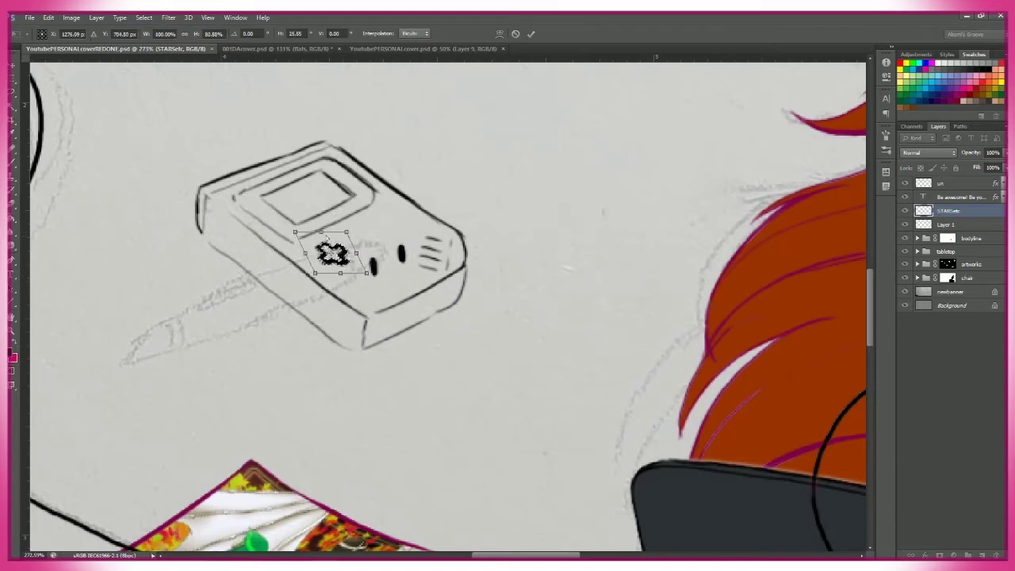
key(Return)
- Paint the pink button dots and power light dot on the Game Boy
scroll(424, 436, down, 5)
scroll(468, 288, up, 5)
key(b)
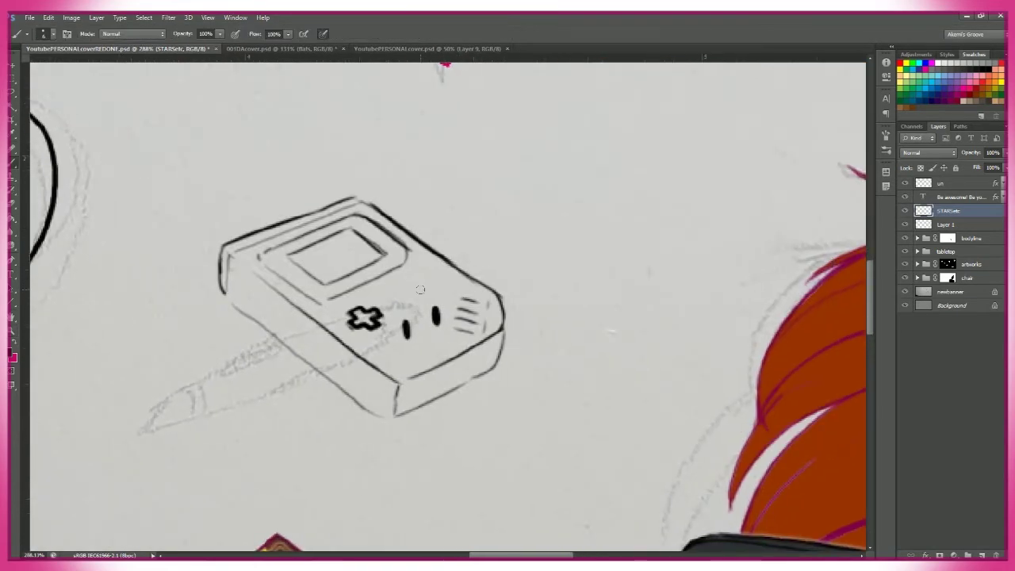
scroll(416, 306, down, 1)
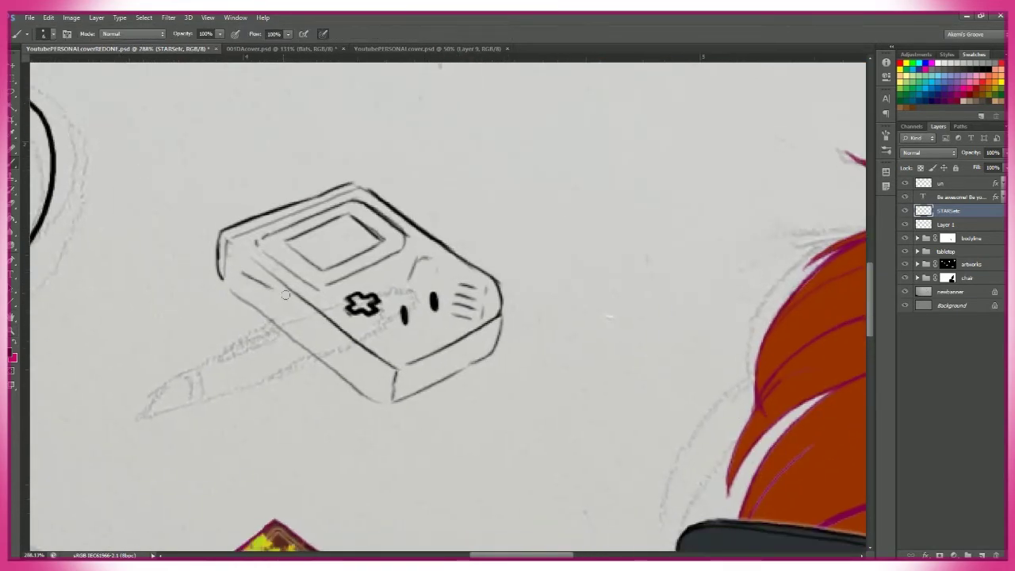
right_click(382, 387)
key(Escape)
drag(250, 219, 262, 227)
scroll(359, 193, down, 2)
key(e)
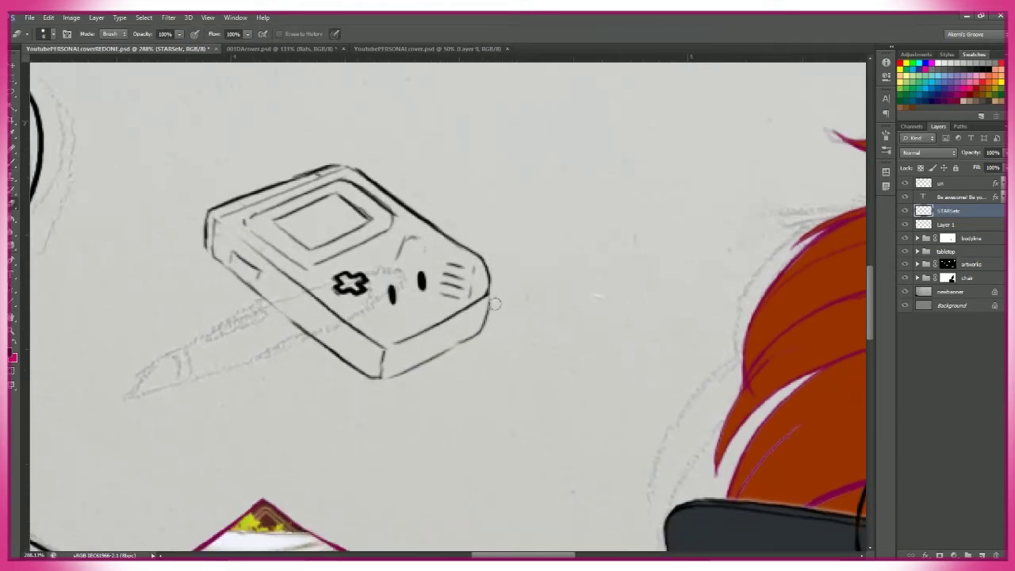
scroll(490, 295, down, 1)
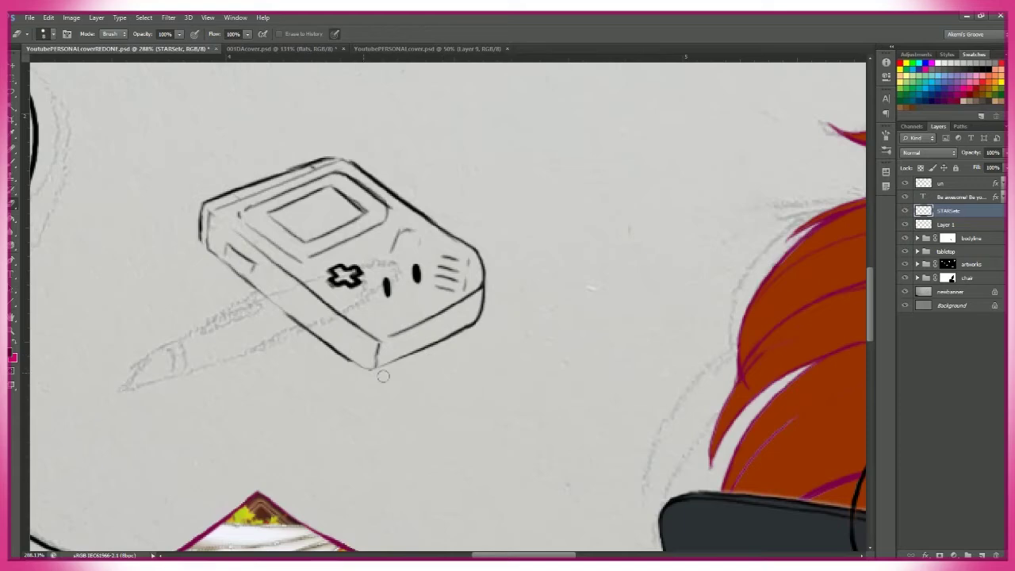
drag(500, 398, 464, 418)
click(371, 253)
drag(231, 250, 283, 256)
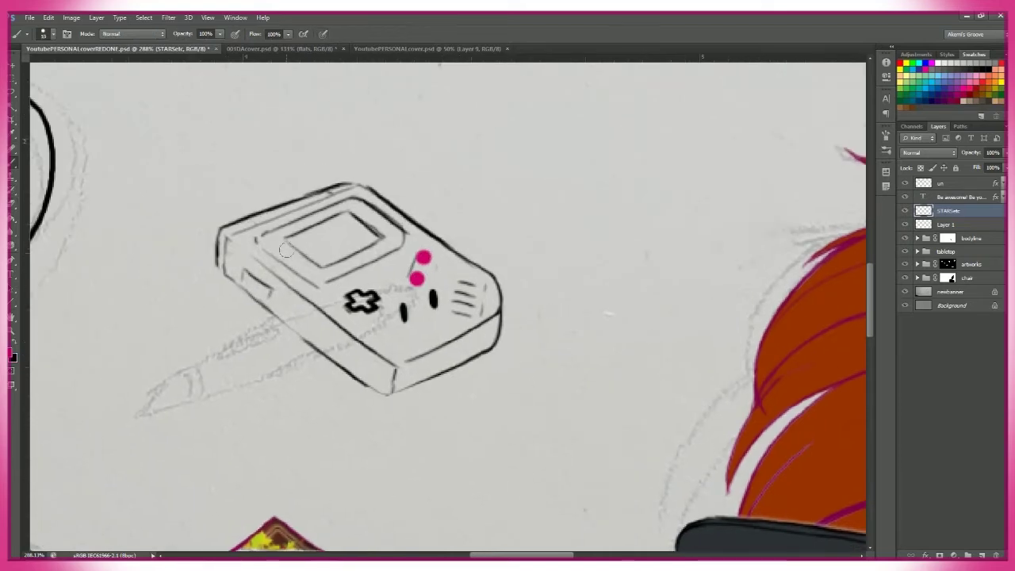
mouse_move(599, 380)
mouse_down()
mouse_move(526, 385)
mouse_move(503, 374)
mouse_up()
- Fill the Game Boy body with white on Layer 1
key(l)
drag(471, 436, 441, 443)
scroll(550, 424, left, 5)
key(ctrl+d)
key(alt+[)
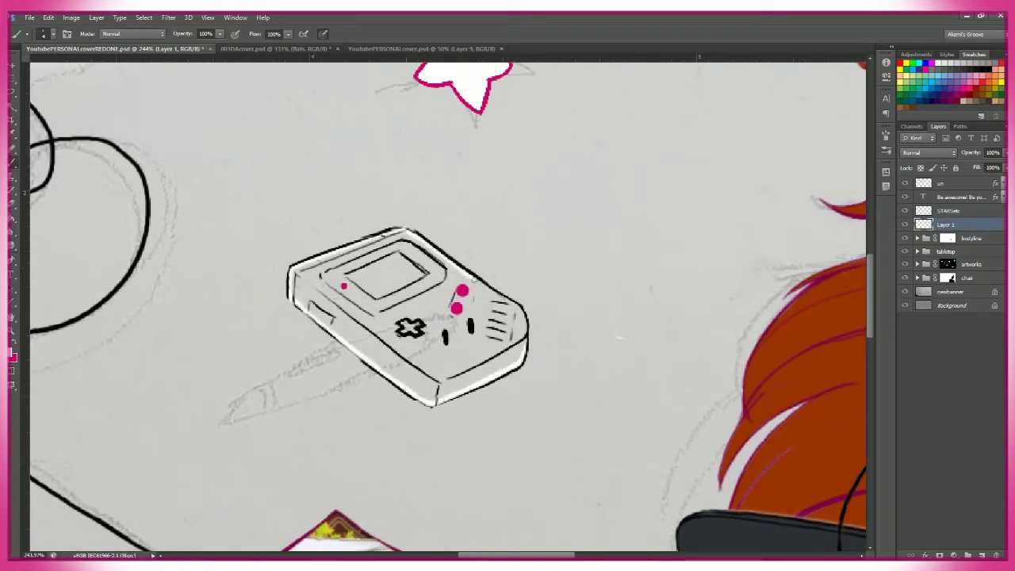
key(g)
click(412, 365)
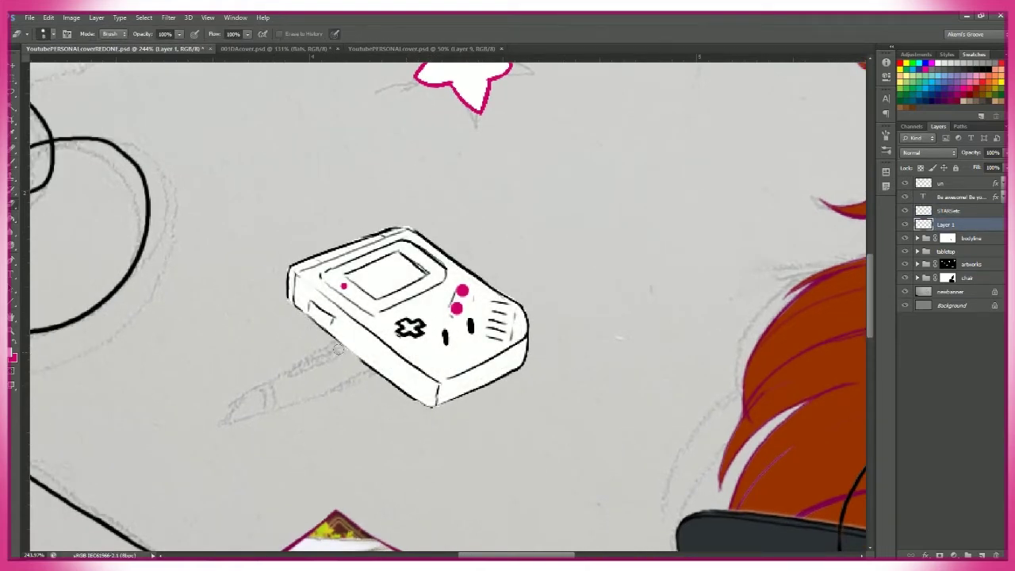
scroll(660, 316, down, 3)
scroll(233, 297, up, 5)
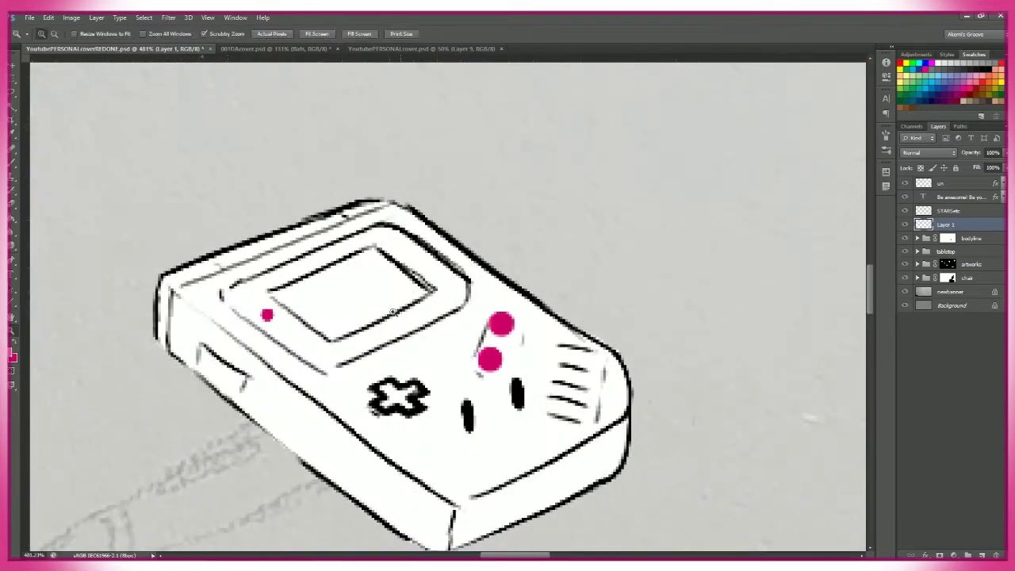
- Fill the screen area teal, then refill it with a paler cyan
key(b)
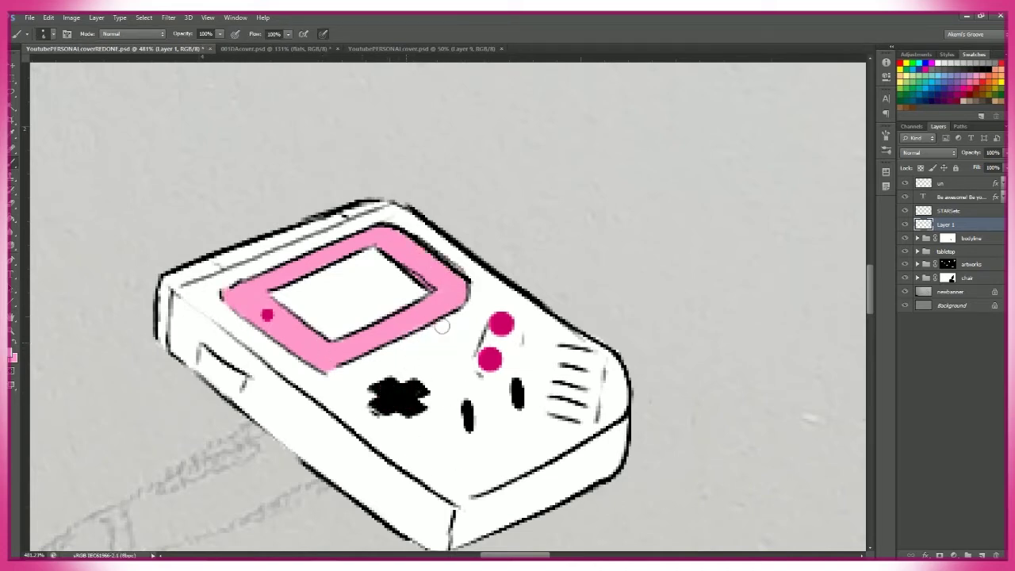
click(380, 295)
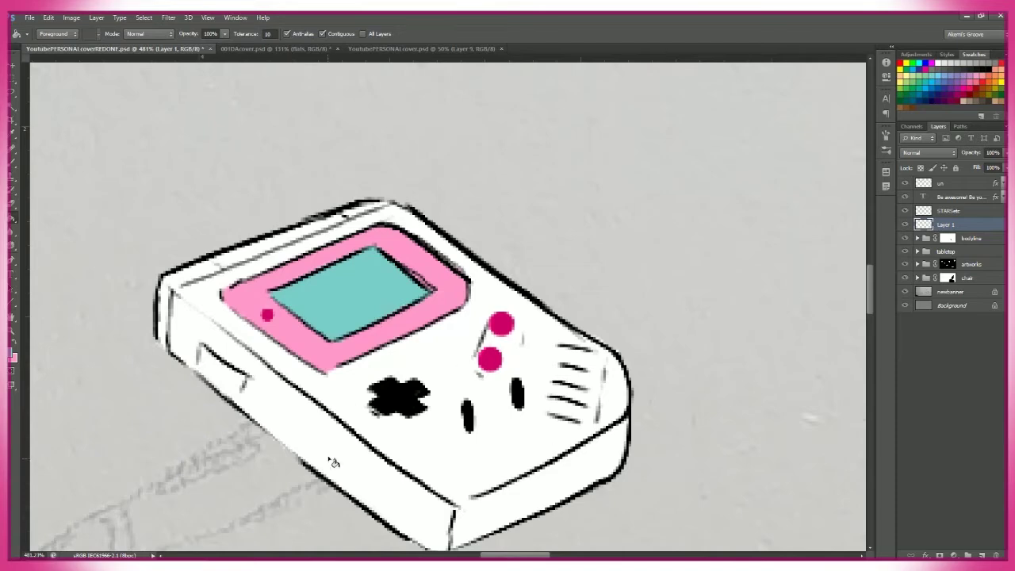
click(12, 354)
click(811, 208)
click(353, 293)
- Pick a pale pink and brush shading along the Game Boy's left side
key(z)
scroll(487, 296, down, 2)
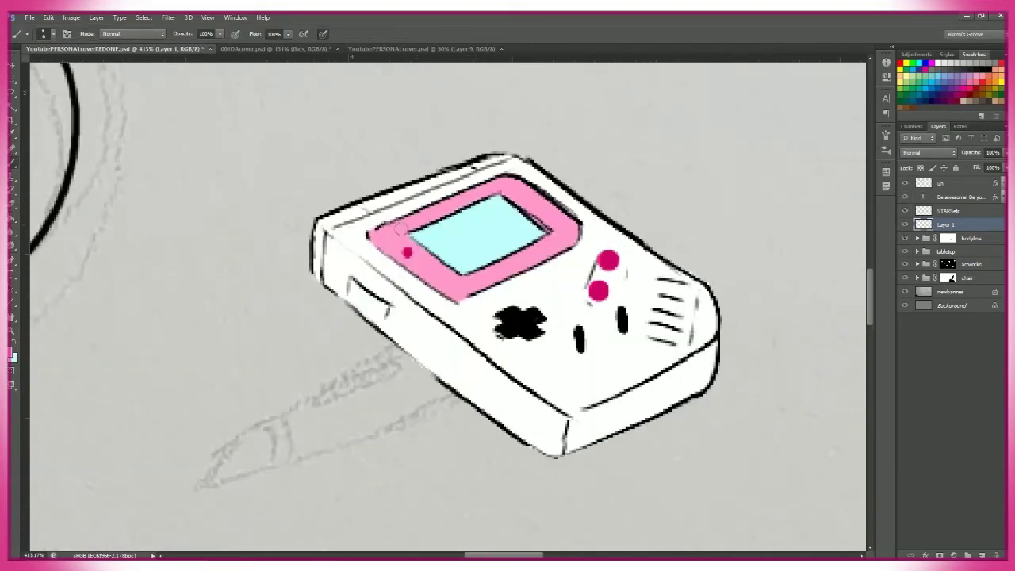
scroll(488, 296, down, 1)
key(i)
click(12, 355)
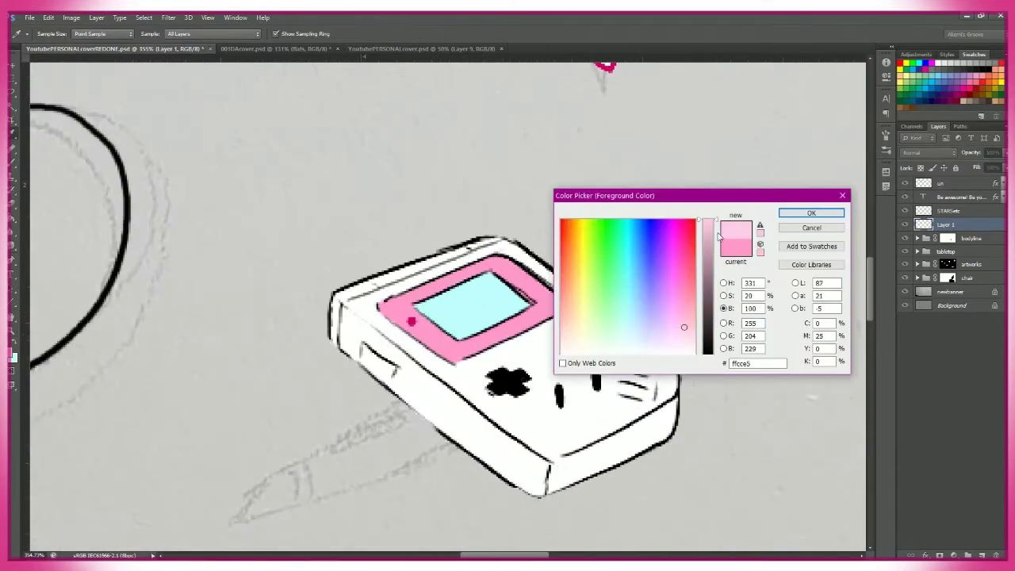
key(Return)
key(b)
mouse_move(349, 344)
mouse_down()
mouse_move(412, 370)
mouse_move(476, 439)
mouse_up()
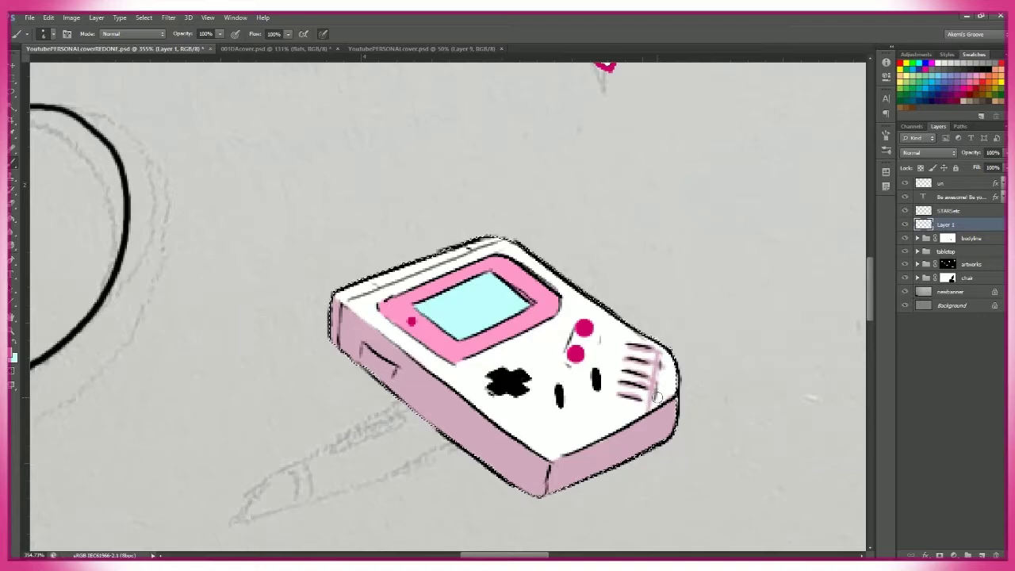
scroll(558, 277, up, 2)
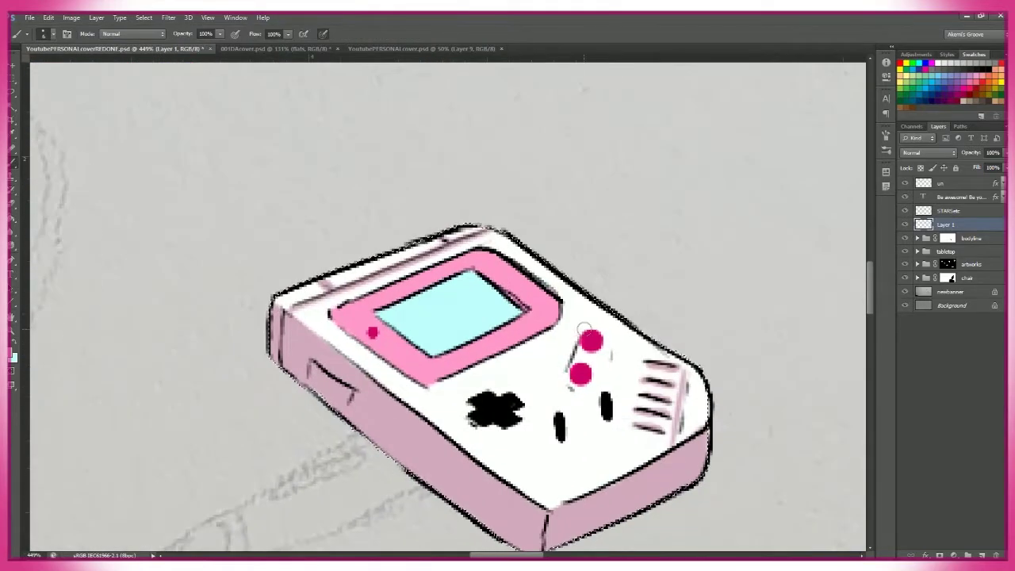
- Zoom out to view the whole banner
key(z)
scroll(617, 391, down, 5)
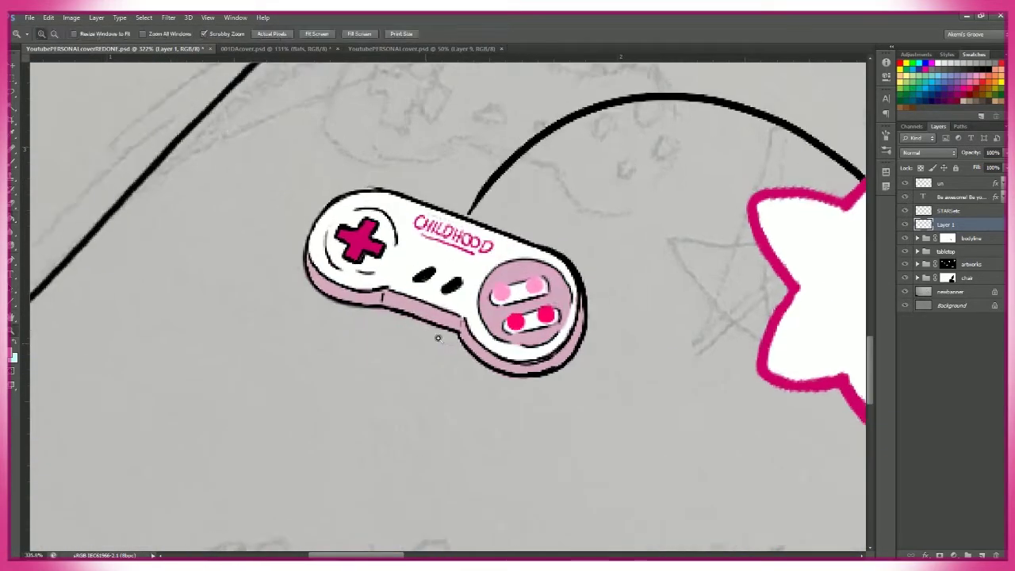
scroll(616, 390, up, 4)
key(i)
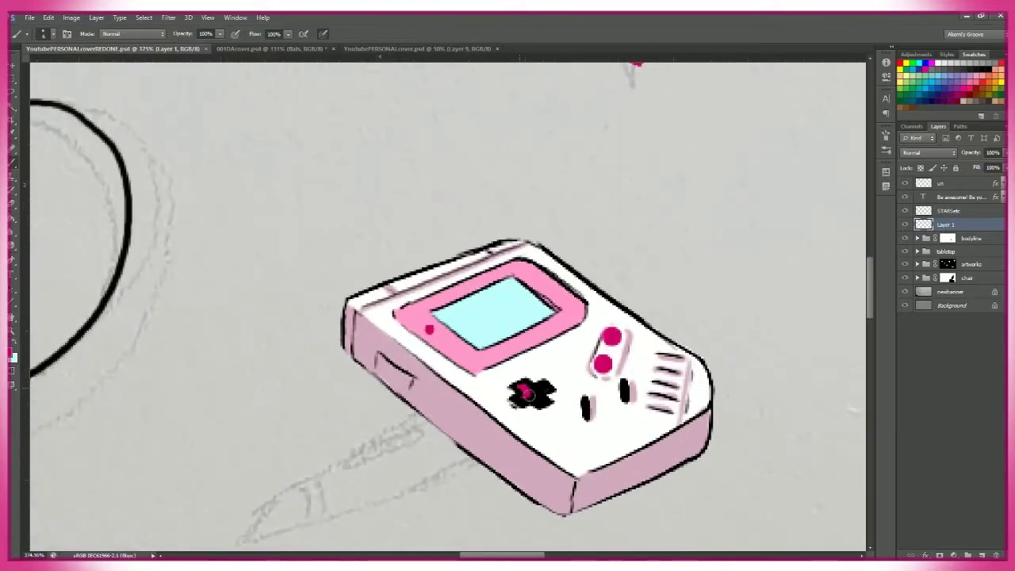
key(z)
key(alt+bracketright)
scroll(606, 363, up, 2)
scroll(571, 428, down, 5)
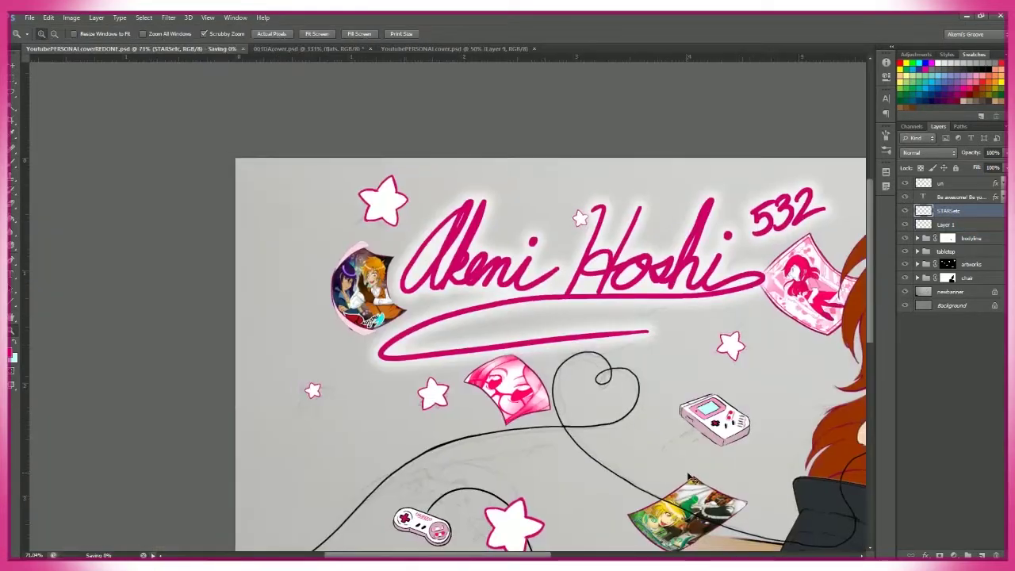
- In YoutubePERSONAL.cover, hide CHIBIS, Be Awesome and the left chibi, keeping Animations and the logo
scroll(547, 477, up, 1)
click(904, 299)
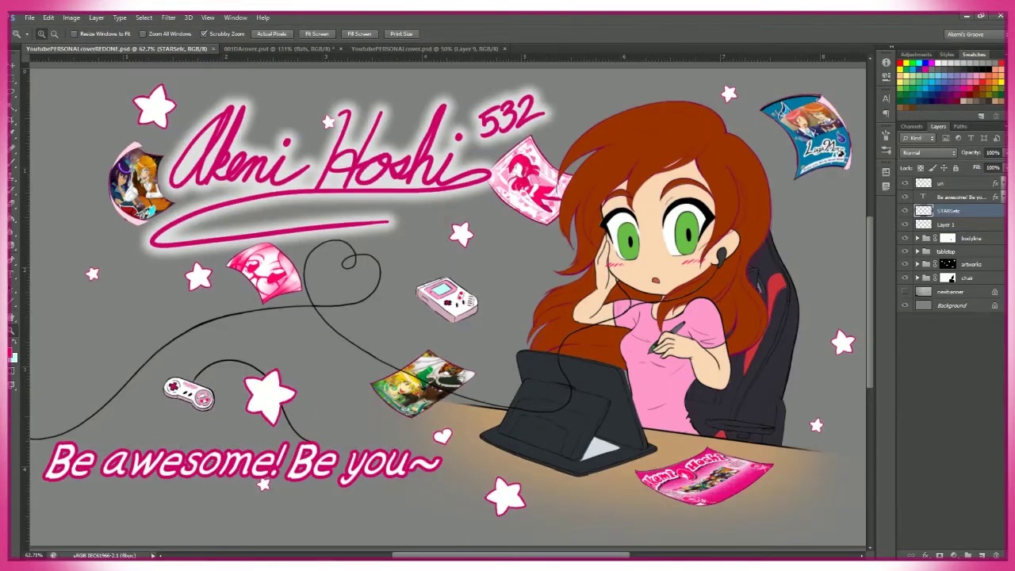
click(413, 48)
click(905, 198)
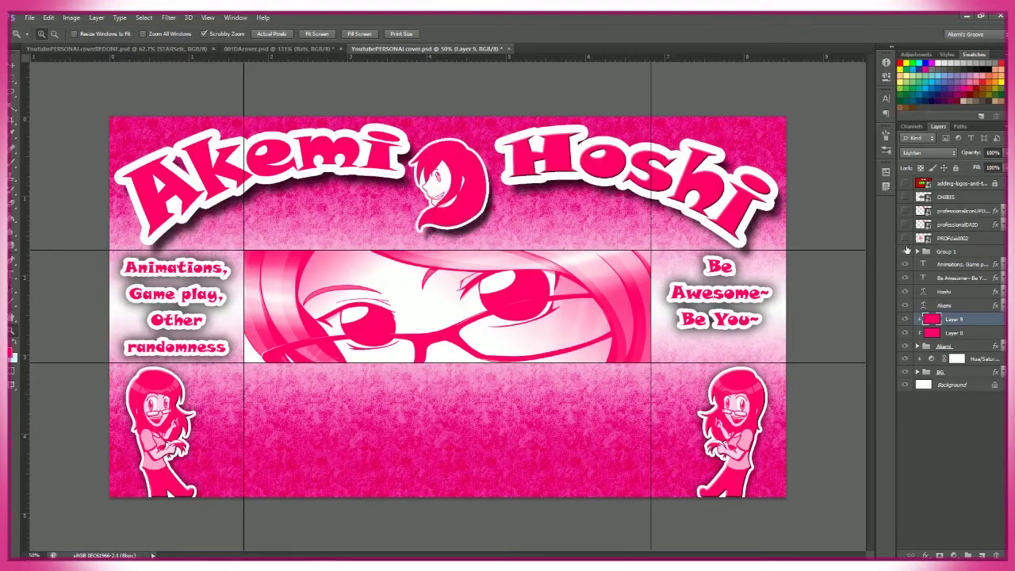
drag(908, 251, 906, 265)
click(905, 278)
click(905, 264)
click(905, 225)
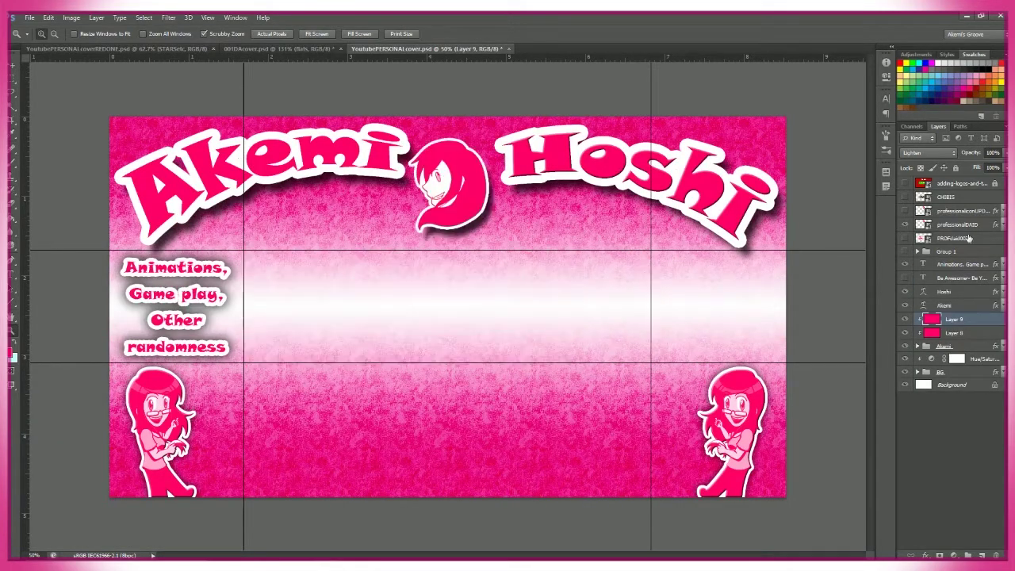
click(932, 359)
- Merge the Akemi group's background layers and select them with the professionalDAID layer
click(945, 345)
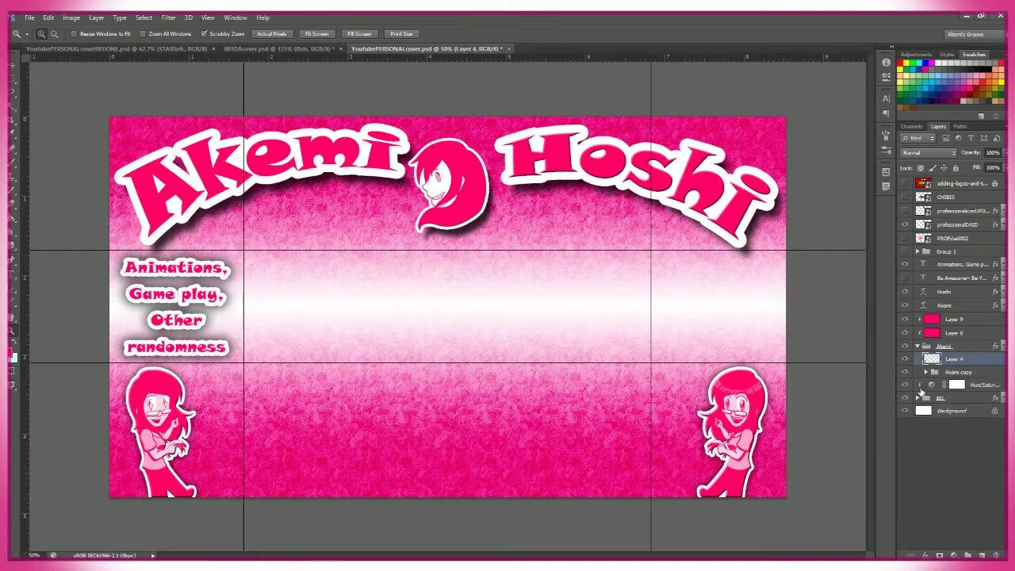
shift+click(938, 370)
key(ctrl+e)
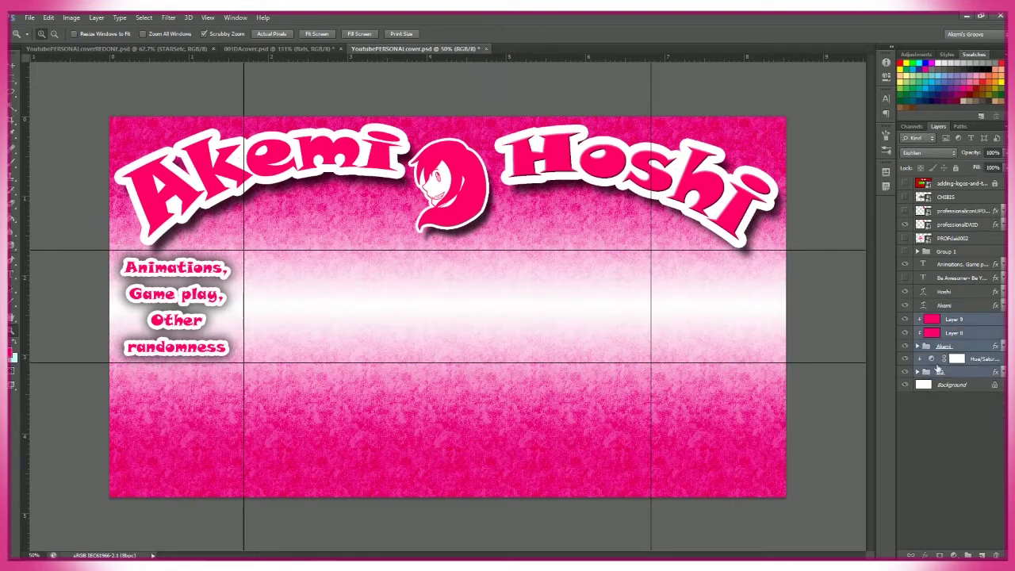
key(v)
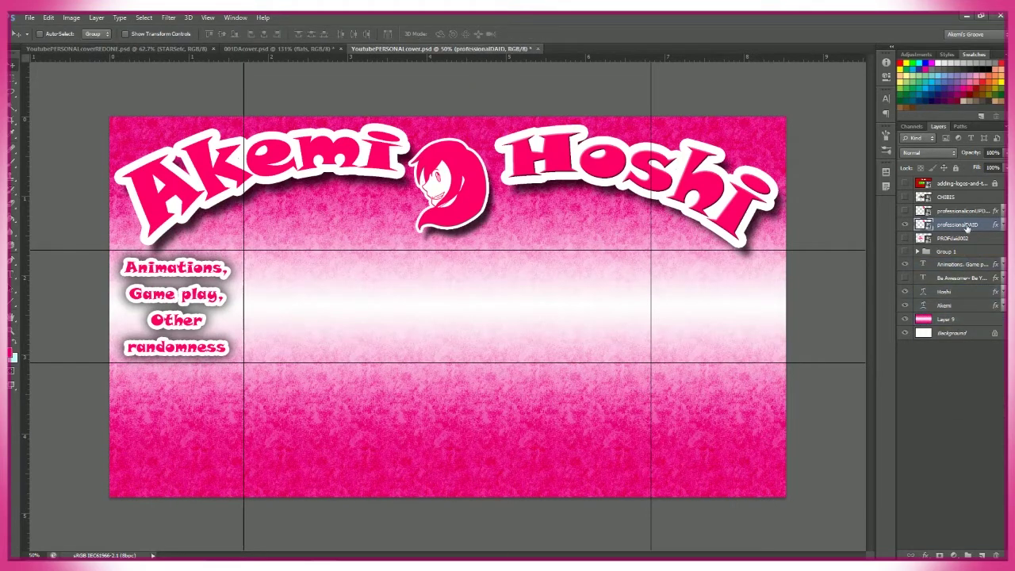
click(952, 319)
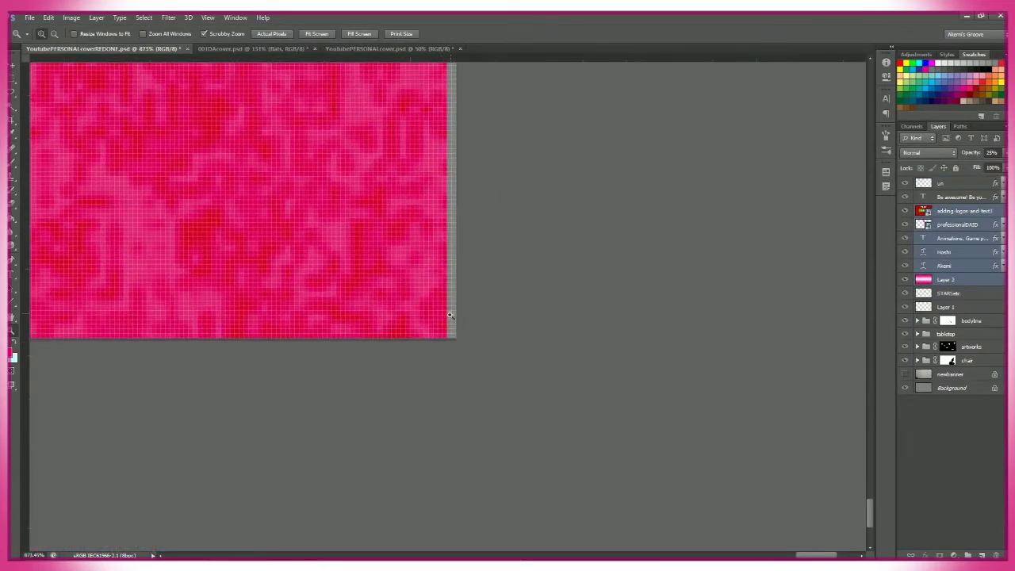
- Close the old banner, rename the pink background layer and shrink the deets copy
click(541, 220)
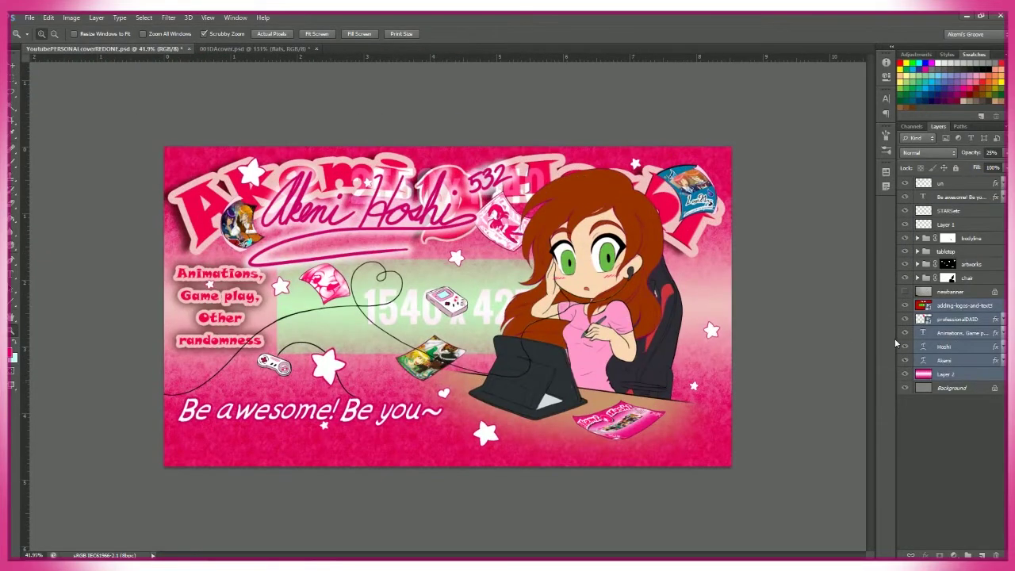
double_click(929, 378)
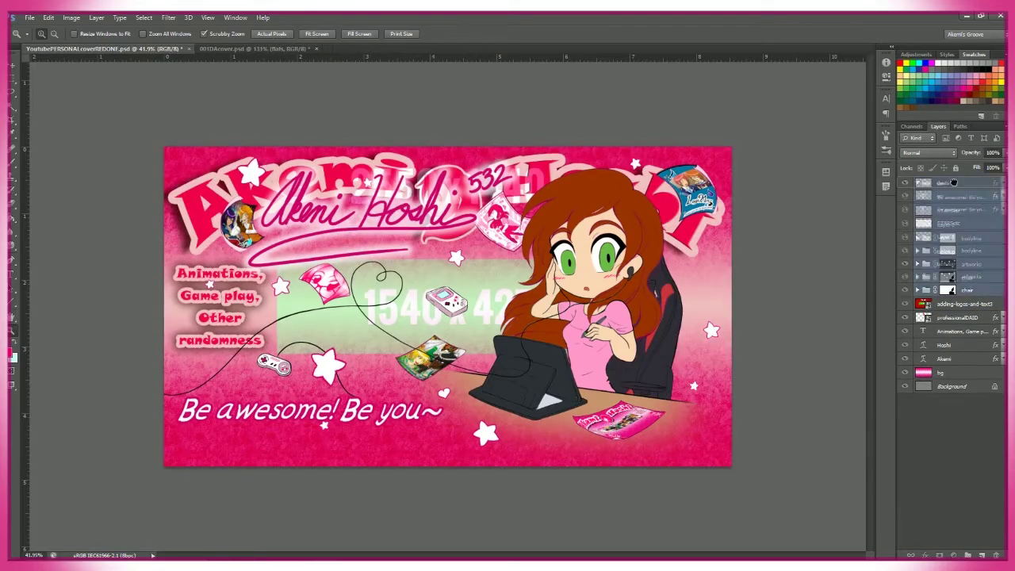
key(ctrl+t)
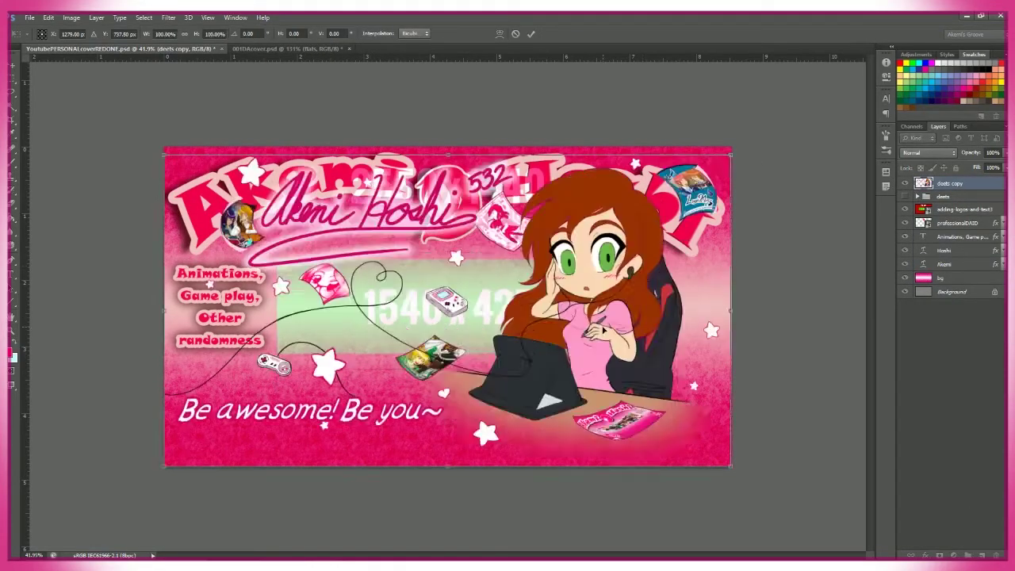
drag(657, 253, 618, 308)
drag(447, 368, 449, 361)
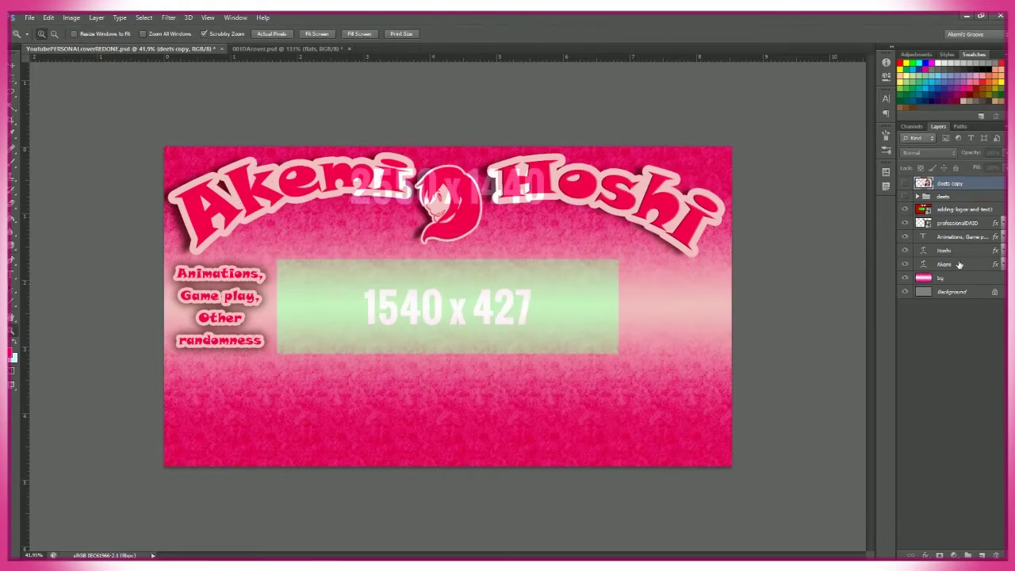
- Place a horizontal guide at the pink band's edge
click(949, 264)
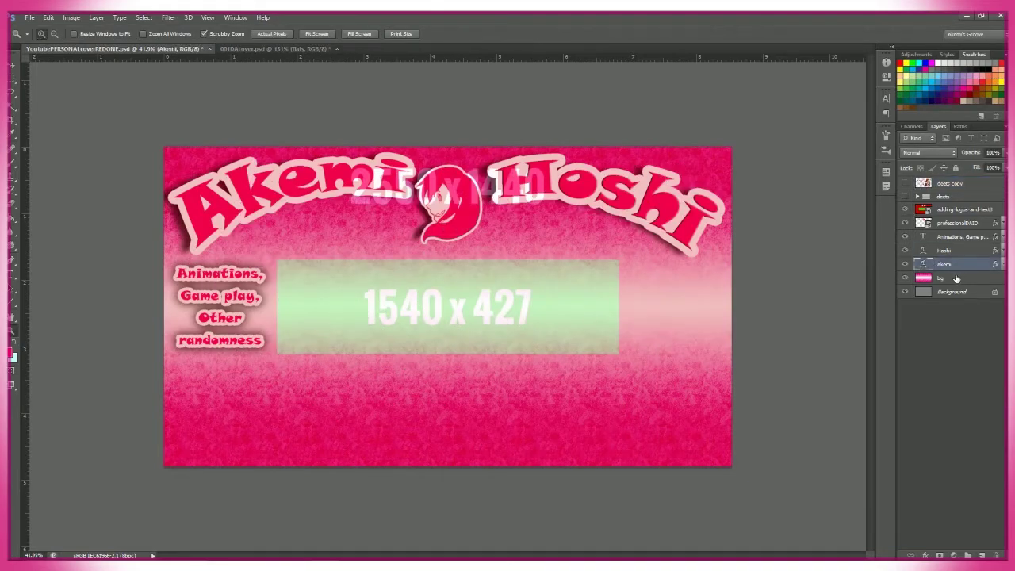
drag(452, 258, 516, 257)
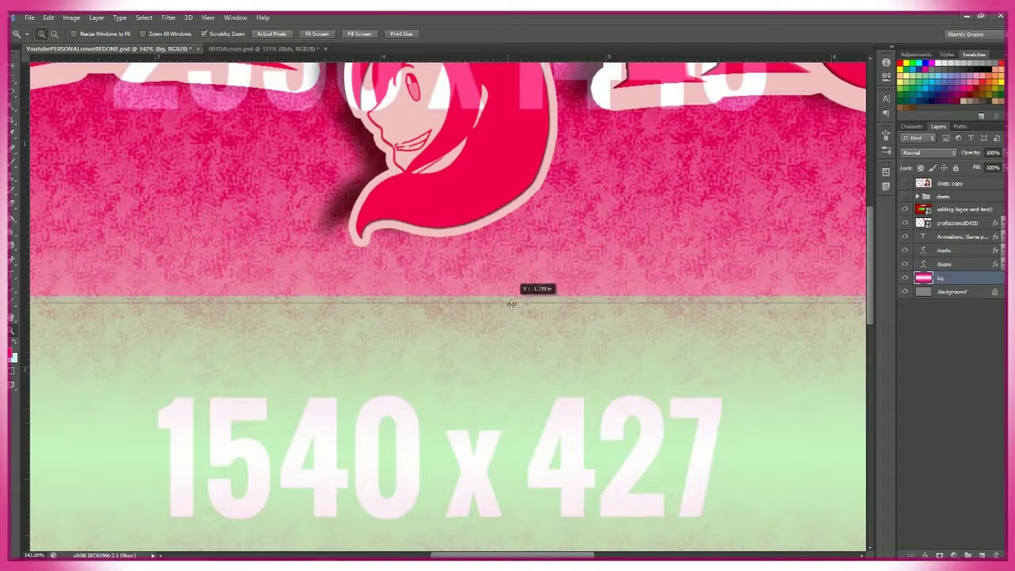
drag(512, 304, 512, 302)
scroll(476, 182, down, 5)
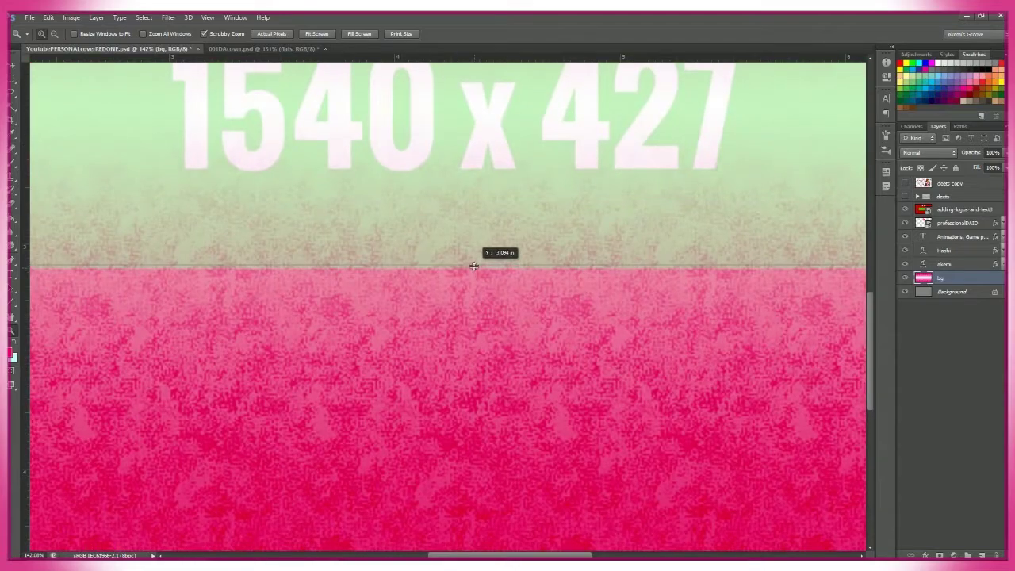
drag(474, 267, 503, 295)
scroll(503, 294, up, 5)
scroll(503, 294, down, 8)
scroll(561, 296, up, 6)
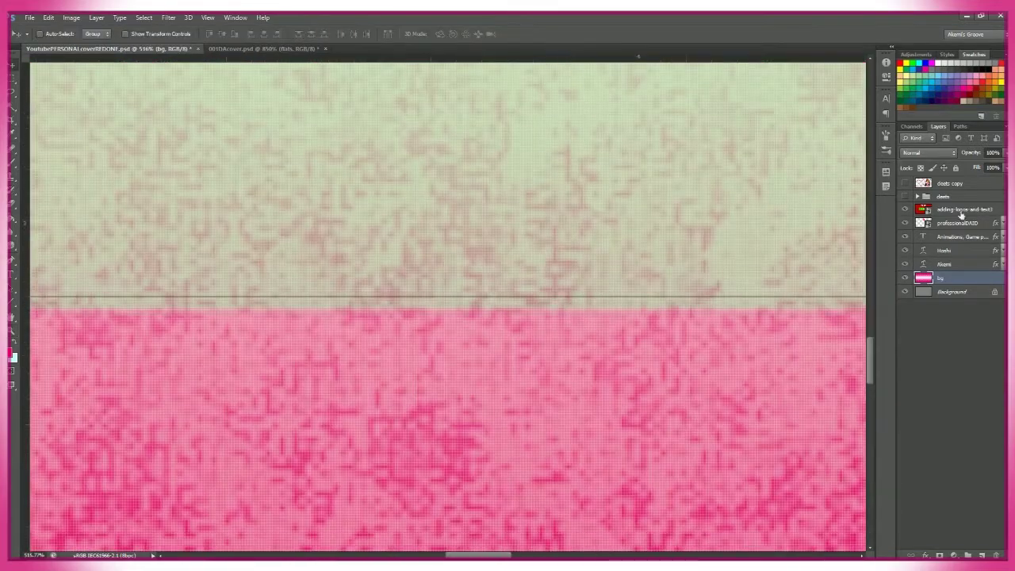
- Show the deets copy artwork and scale it to about 60%
key(z)
drag(594, 362, 484, 468)
click(953, 183)
click(905, 184)
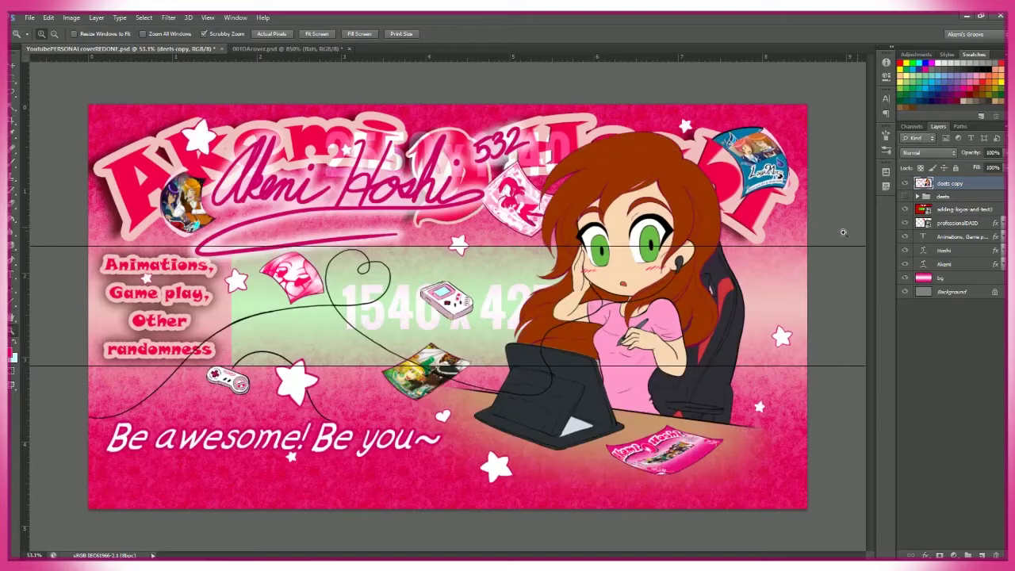
key(ctrl+t)
drag(793, 492, 667, 432)
drag(635, 341, 641, 341)
key(Return)
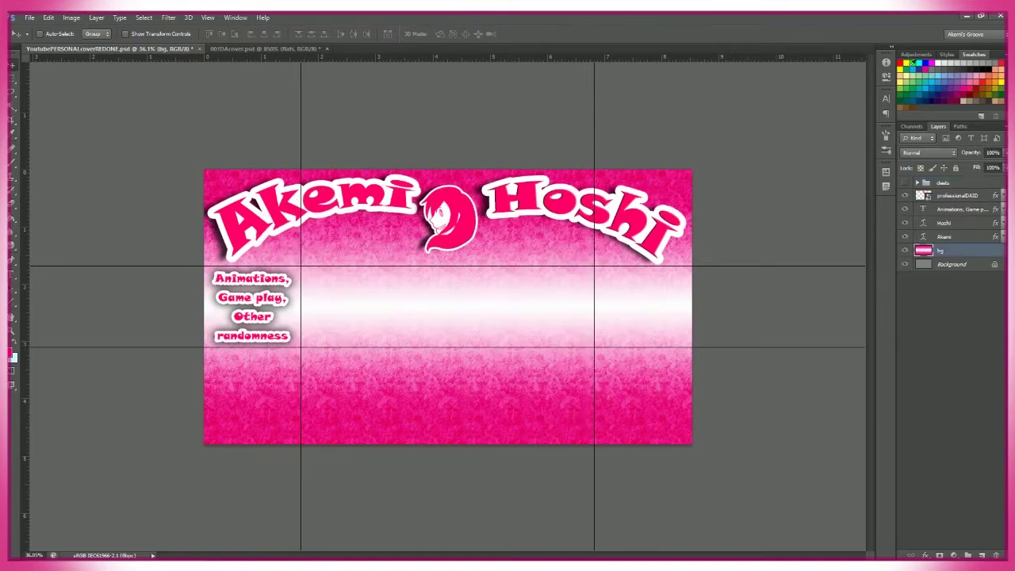
- Add a Hue/Saturation adjustment above the background and try Screen blending at 35% opacity
drag(784, 153, 796, 148)
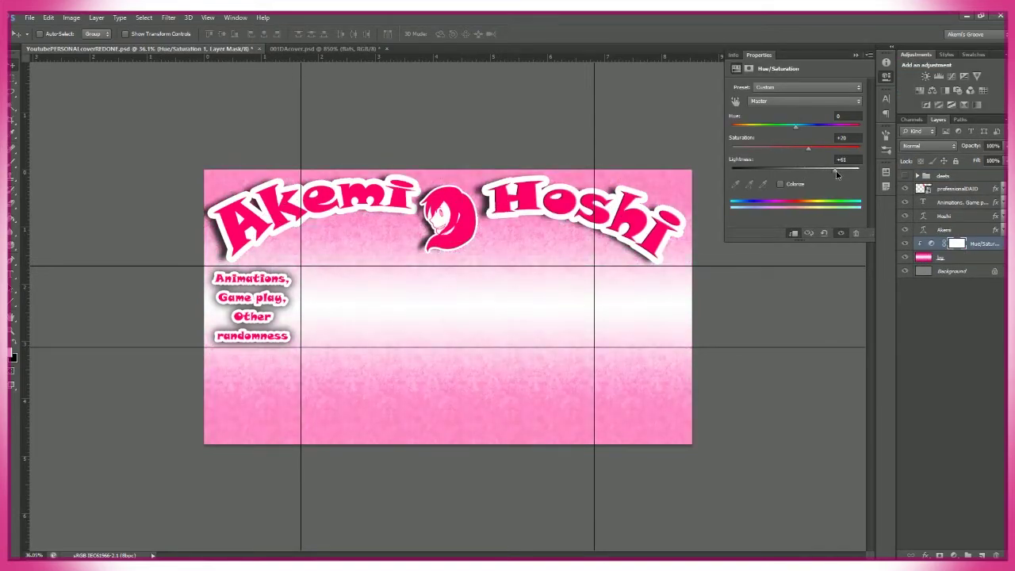
click(886, 76)
click(929, 146)
click(932, 258)
key(3)
key(5)
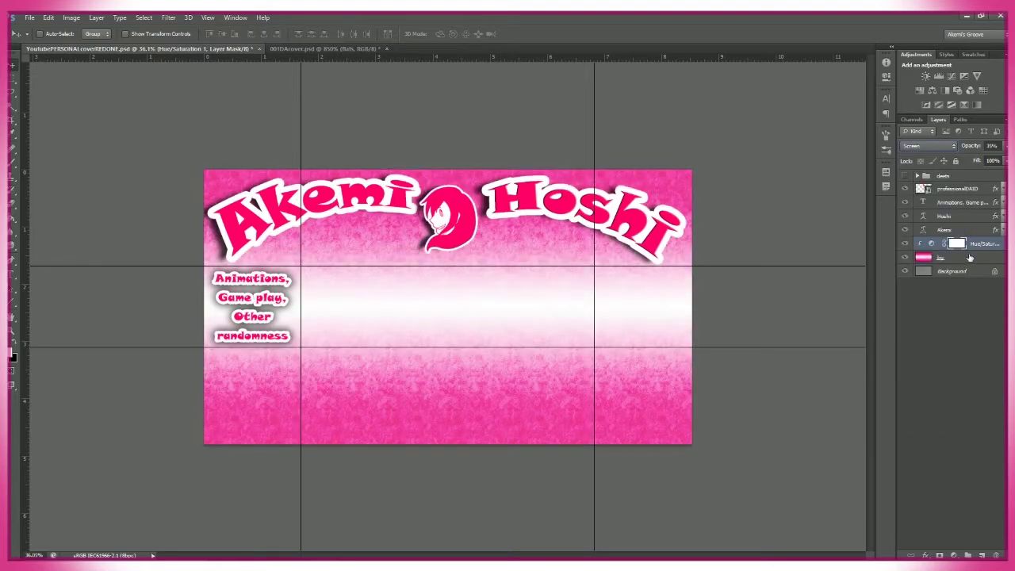
key(0)
- Compare Lighter Color and other blend modes, settle on Normal, and set Lightness +70
click(928, 146)
click(932, 270)
click(928, 146)
click(932, 286)
click(928, 146)
click(932, 266)
click(928, 146)
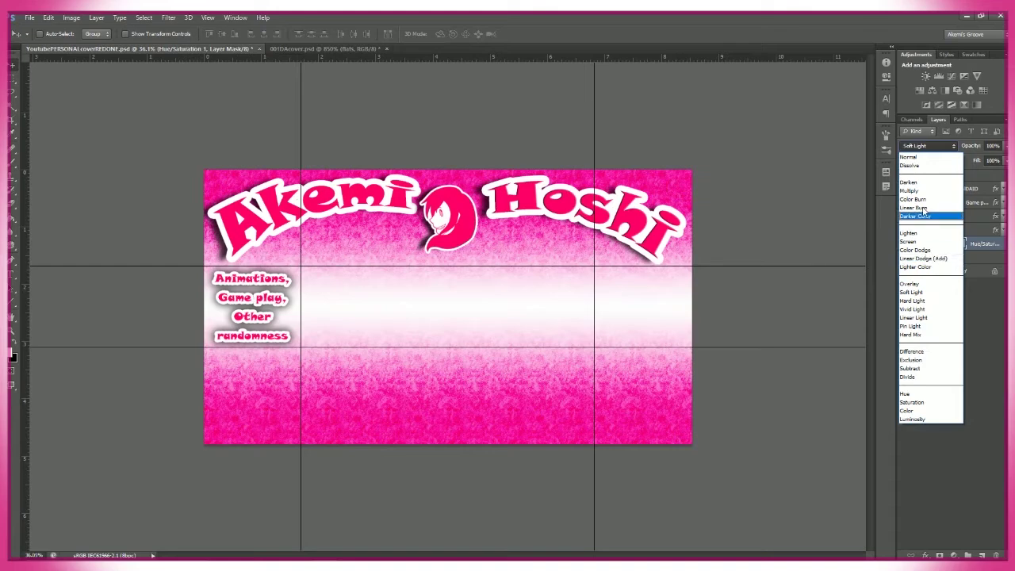
click(924, 158)
double_click(933, 244)
drag(817, 169, 841, 169)
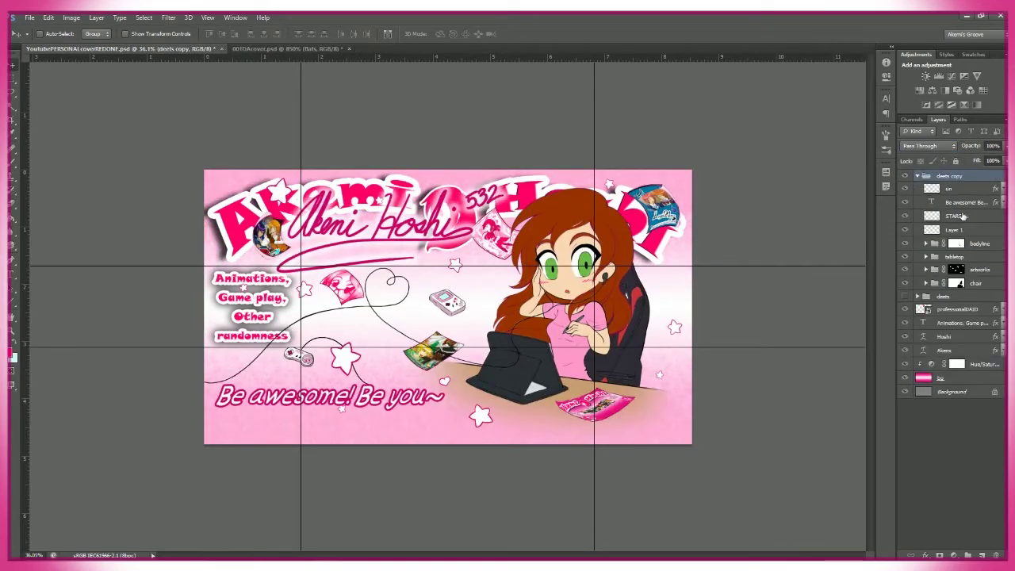
- Shrink the deets copy character artwork from its corner
click(918, 176)
click(950, 176)
key(ctrl+t)
drag(691, 170, 651, 223)
click(532, 33)
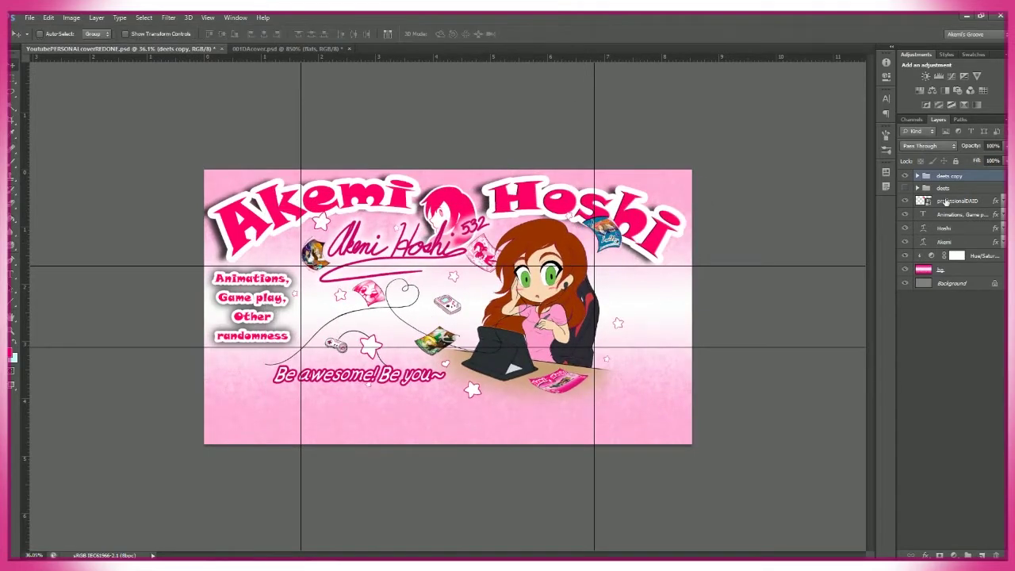
- Select the artworks layer and scale the signature down
click(918, 175)
click(952, 257)
click(979, 270)
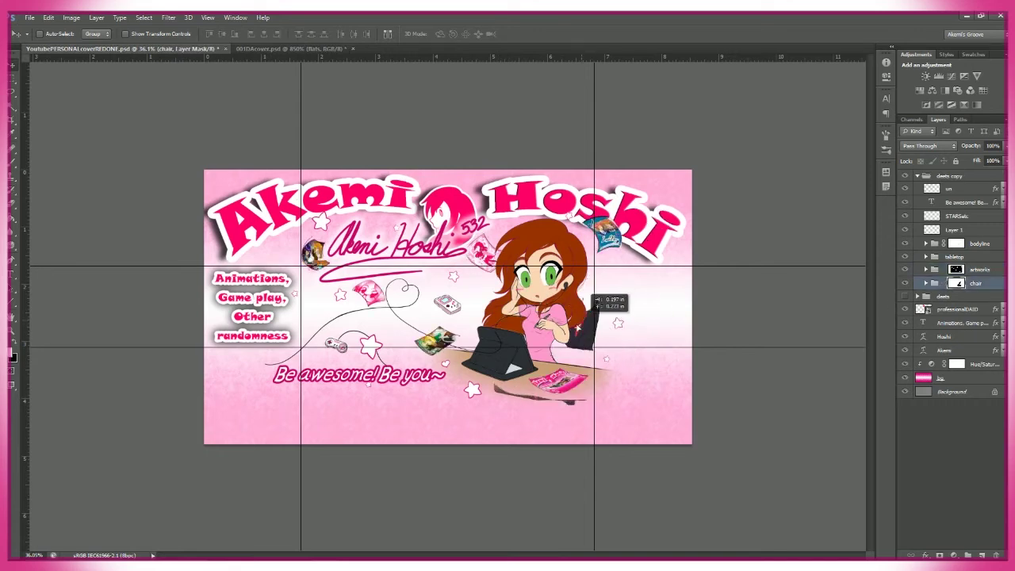
drag(586, 332, 613, 349)
key(ctrl+z)
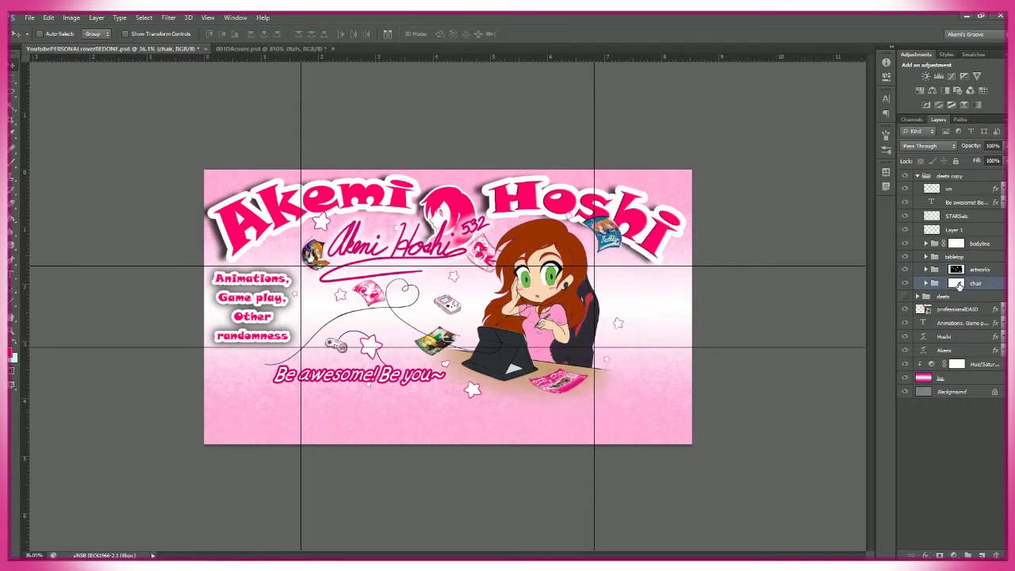
key(ctrl+t)
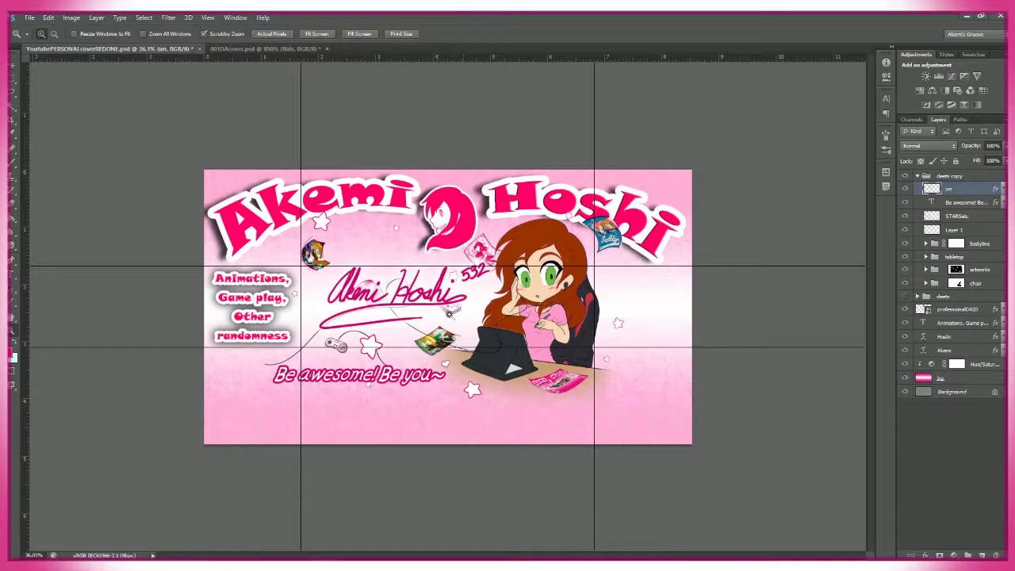
scroll(344, 226, up, 3)
drag(539, 314, 508, 291)
key(Return)
scroll(508, 290, down, 3)
- Move the 'Be awesome! Be you~' tagline up and scale it down
drag(476, 460, 524, 416)
key(ctrl+t)
scroll(387, 428, up, 3)
drag(135, 314, 333, 297)
key(Return)
- Review the stroke styles of the tagline and un layers, then show the preset styles
double_click(964, 203)
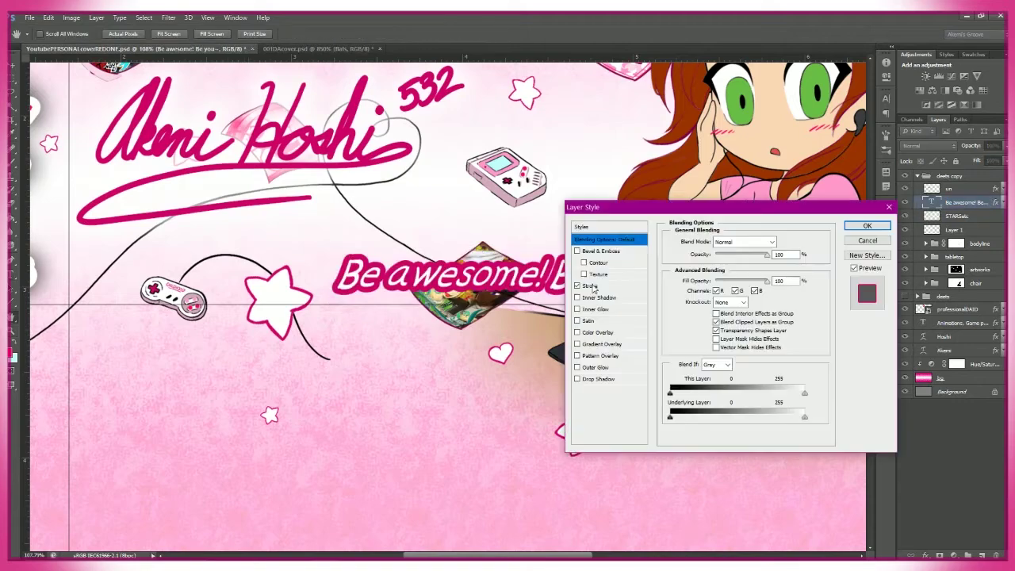
click(603, 286)
click(868, 240)
double_click(964, 189)
click(603, 286)
click(868, 240)
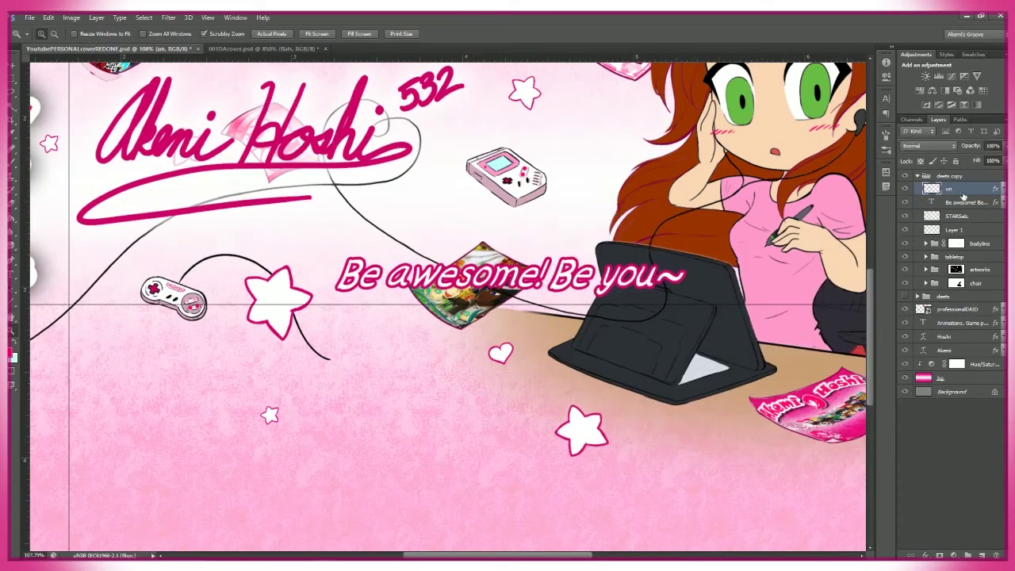
click(946, 54)
- Try shrinking the stars, then cancel and select the character groups from bodyline through chair
key(z)
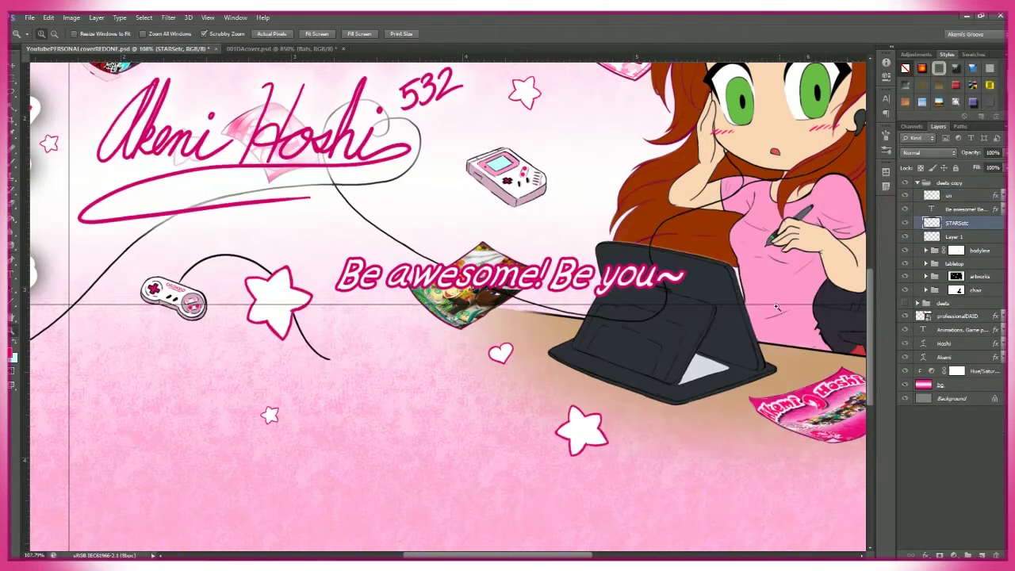
scroll(776, 307, down, 3)
key(ctrl+t)
drag(722, 440, 672, 422)
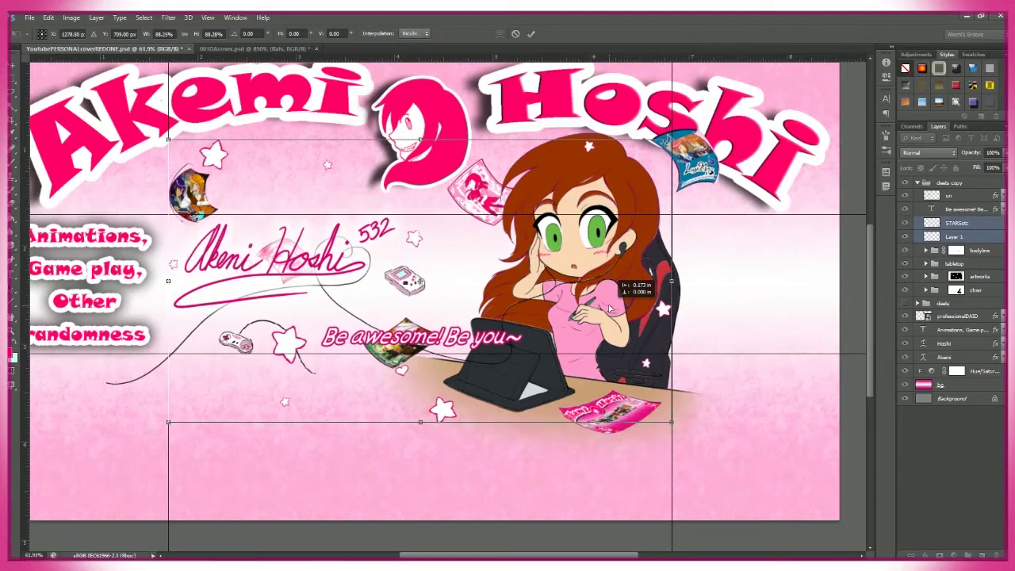
click(515, 33)
click(976, 250)
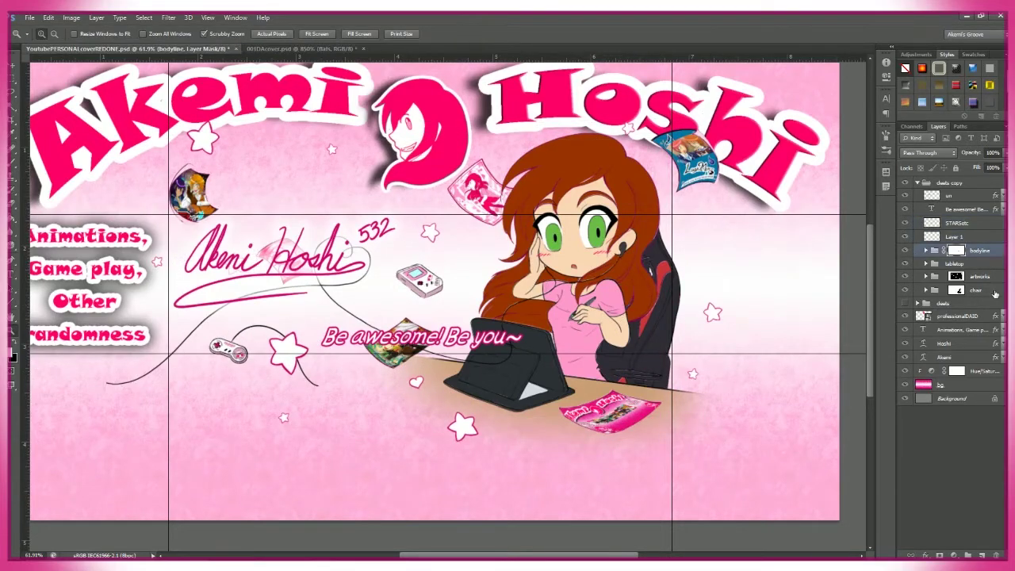
shift+click(943, 290)
key(ctrl+t)
key(Escape)
- Scale the character groups to about 84% and shift them down slightly
key(ctrl+t)
drag(734, 109, 674, 145)
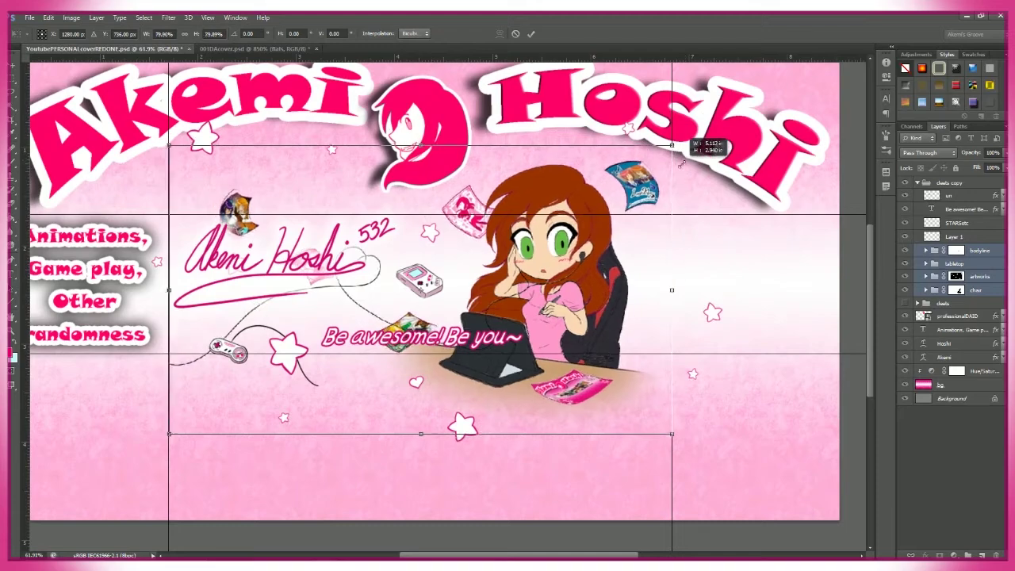
drag(672, 435, 685, 449)
mouse_move(636, 327)
mouse_down()
mouse_move(636, 341)
mouse_move(648, 331)
mouse_up()
key(Return)
- Move, squash and spread the STARSetc stars and Layer 1 props across the banner
click(952, 264)
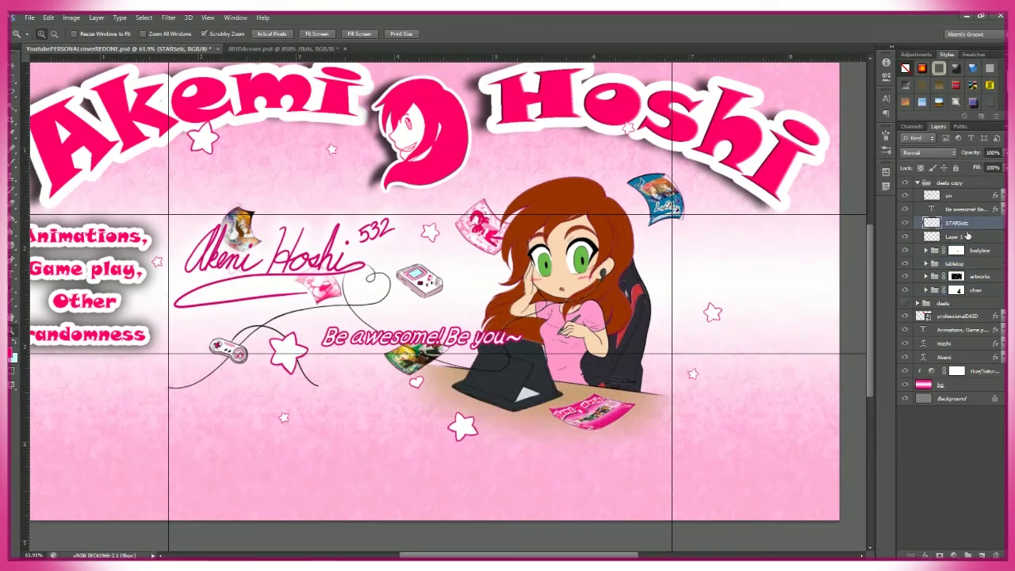
shift+click(970, 237)
key(ctrl+t)
drag(538, 349, 484, 321)
drag(704, 151, 675, 216)
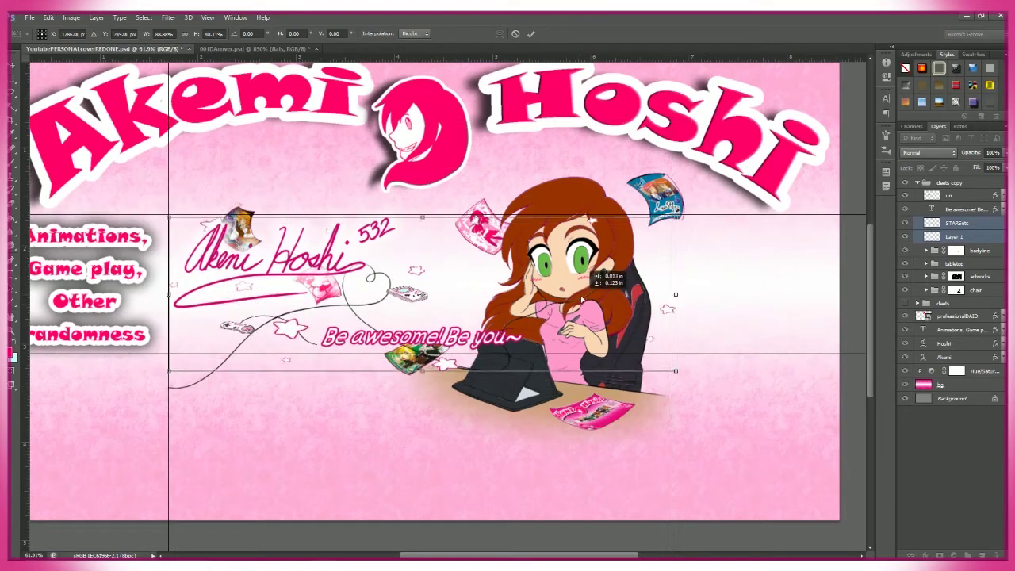
drag(675, 371, 679, 404)
drag(422, 216, 423, 118)
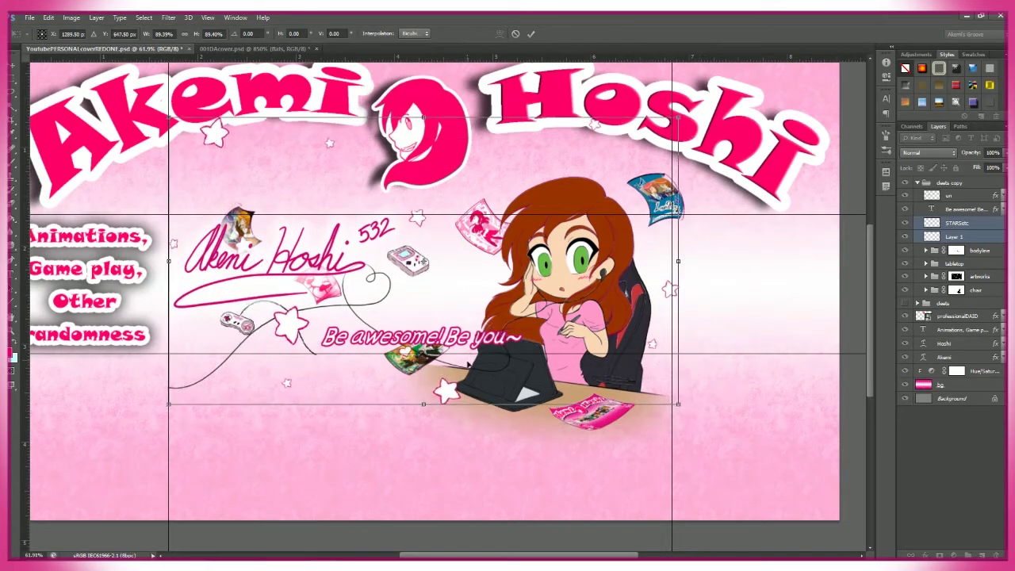
key(Return)
- Duplicate the STARSetc layer
key(z)
drag(315, 367, 291, 435)
key(v)
key(alt+bracketleft)
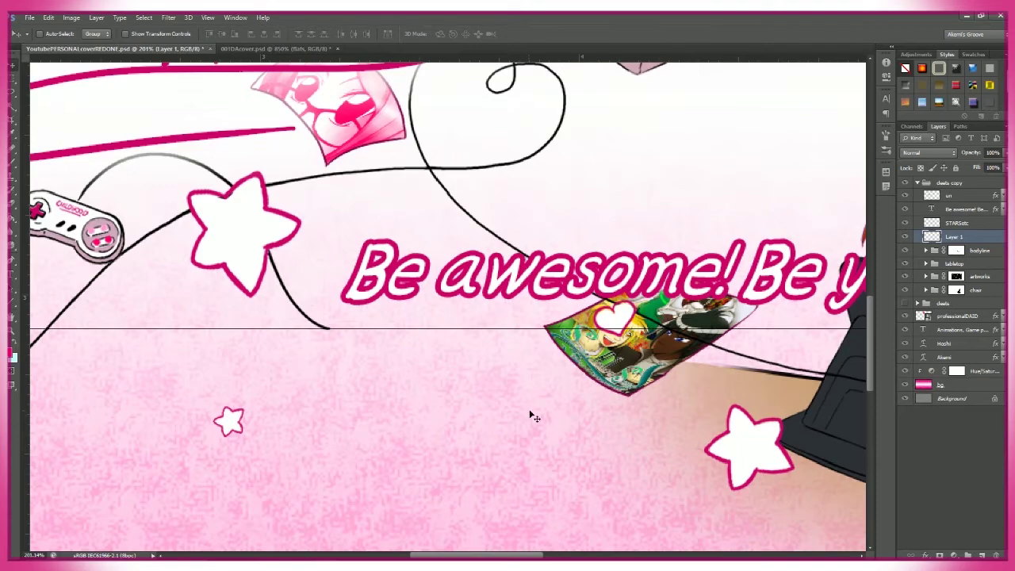
key(alt+bracketright)
key(z)
drag(515, 396, 406, 427)
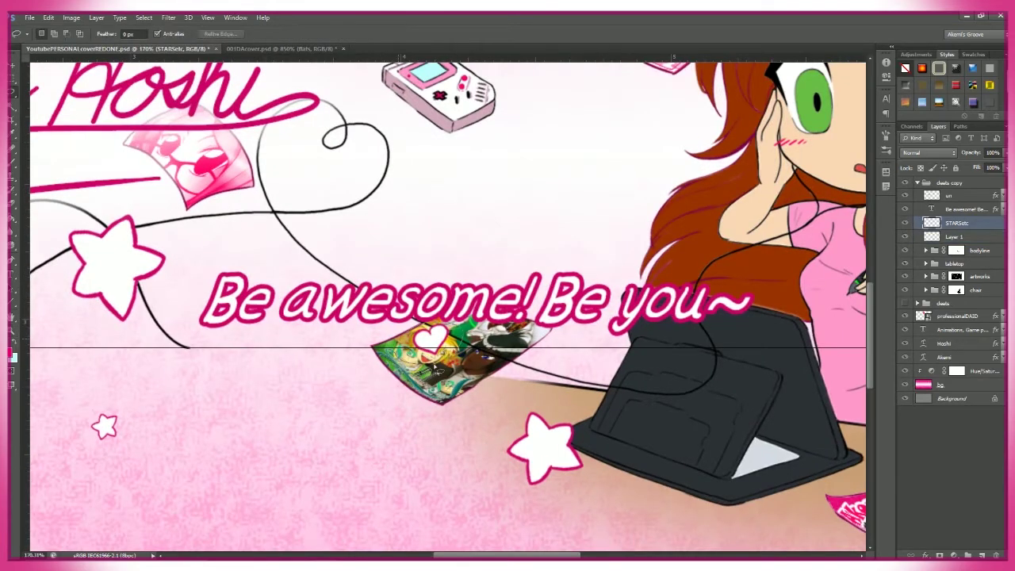
key(alt+bracketleft)
key(z)
drag(379, 456, 484, 472)
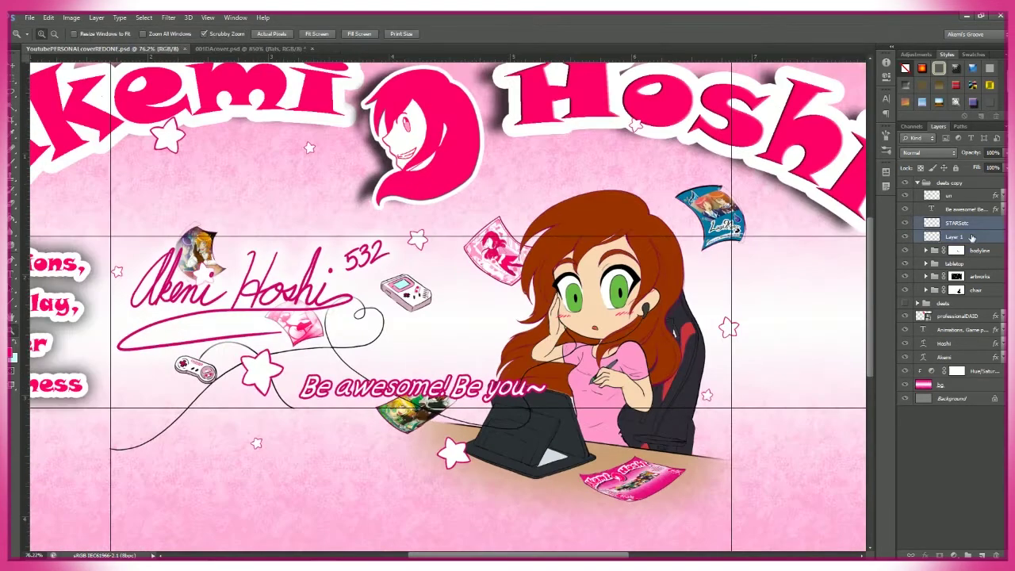
key(ctrl+j)
- Move the Game Boy down beside the girl and the tagline to the banner's right side
drag(424, 323, 476, 368)
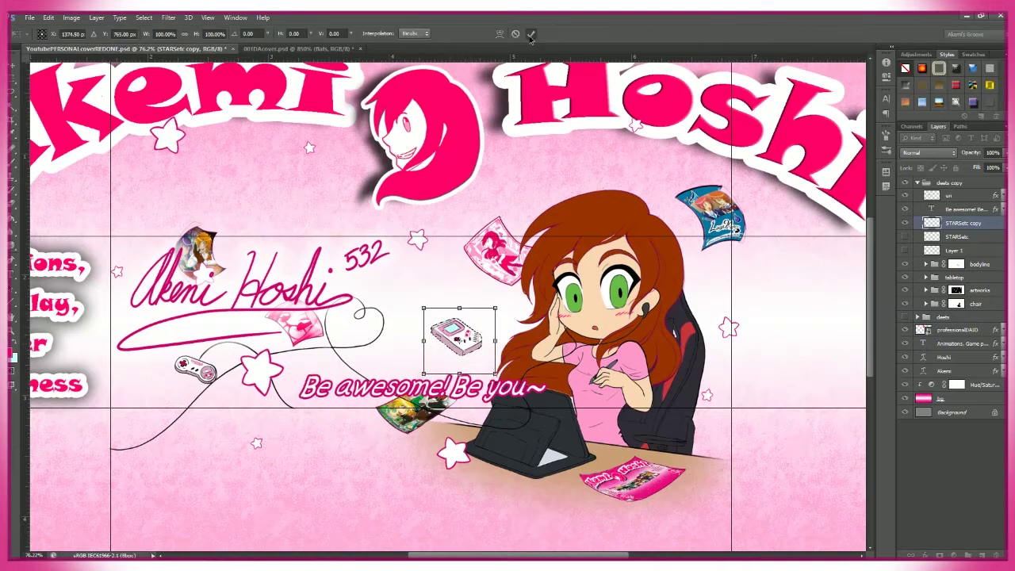
key(z)
drag(761, 334, 689, 331)
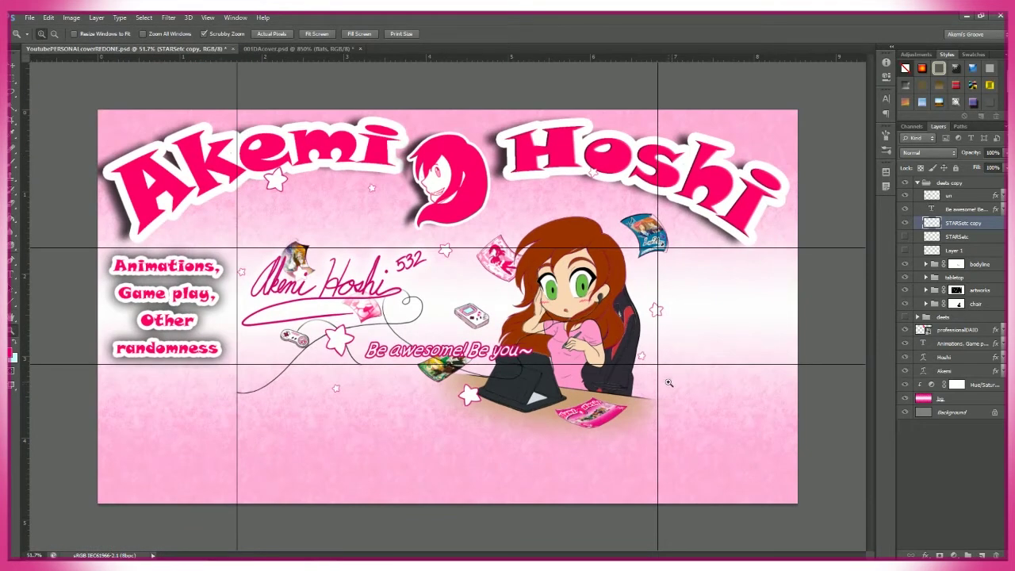
drag(519, 356, 766, 356)
double_click(675, 351)
- Split the tagline onto two lines and delete the 'Animations, Game play, Other randomness' text
drag(627, 310, 730, 305)
key(ctrl+Return)
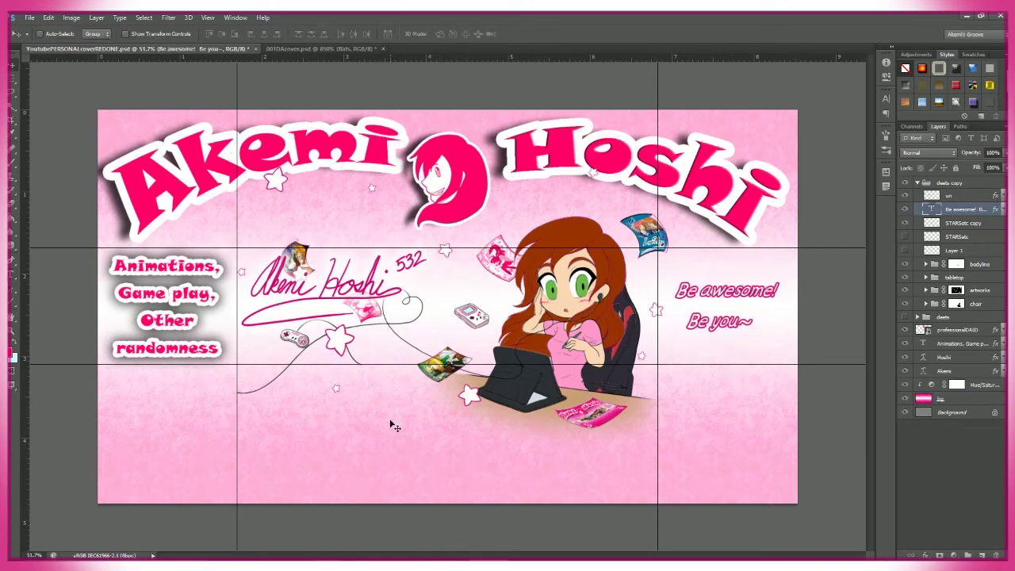
ctrl+click(166, 301)
key(Delete)
- Replace a copy of the tagline's text with 'Art! Gameplay! Shenanigans!'
click(964, 208)
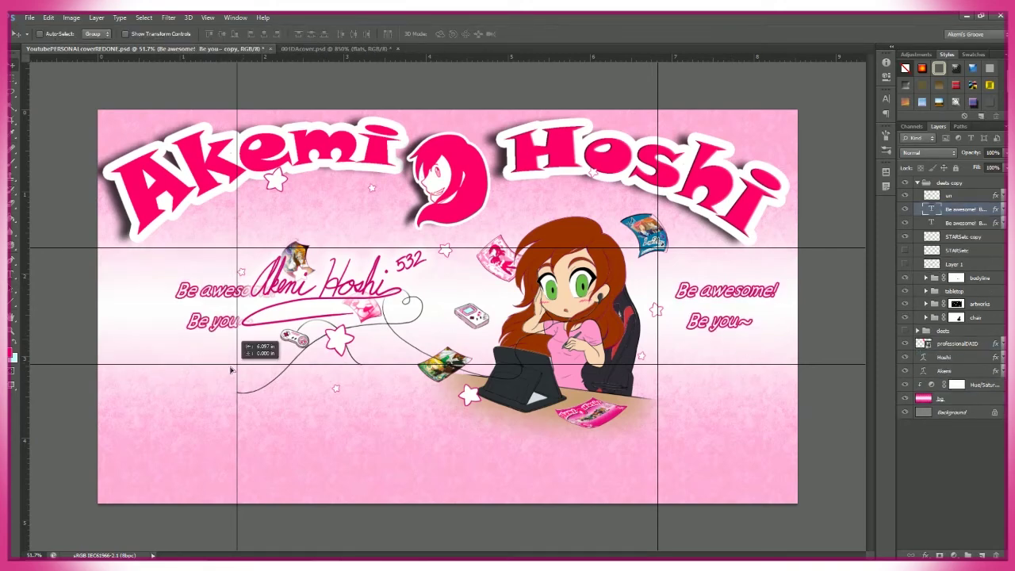
drag(726, 306, 169, 305)
double_click(168, 305)
text(Art!)
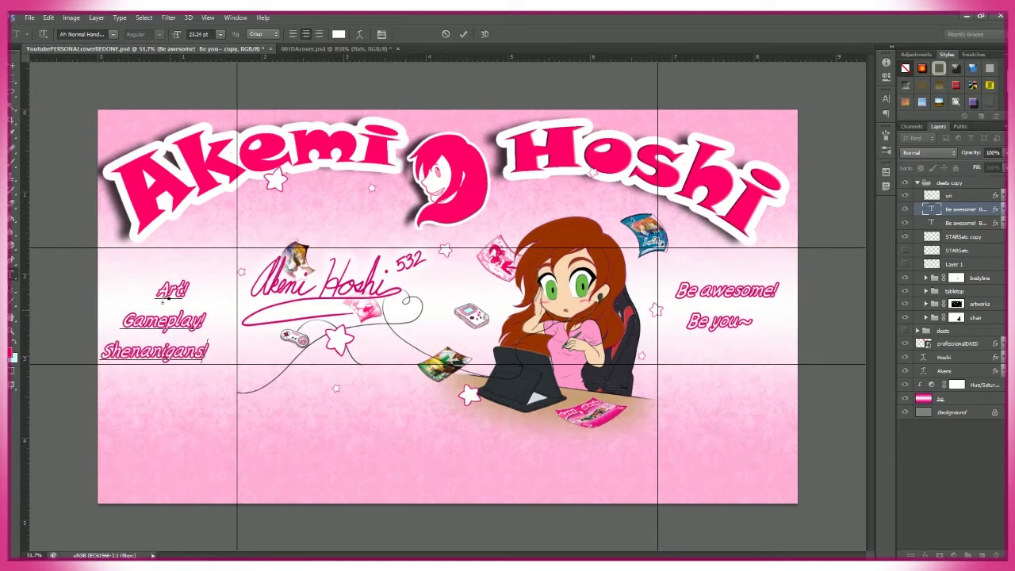
key(ctrl+a)
- Skew the new side text by 25°
key(ctrl+Return)
key(ctrl+t)
drag(177, 263, 142, 265)
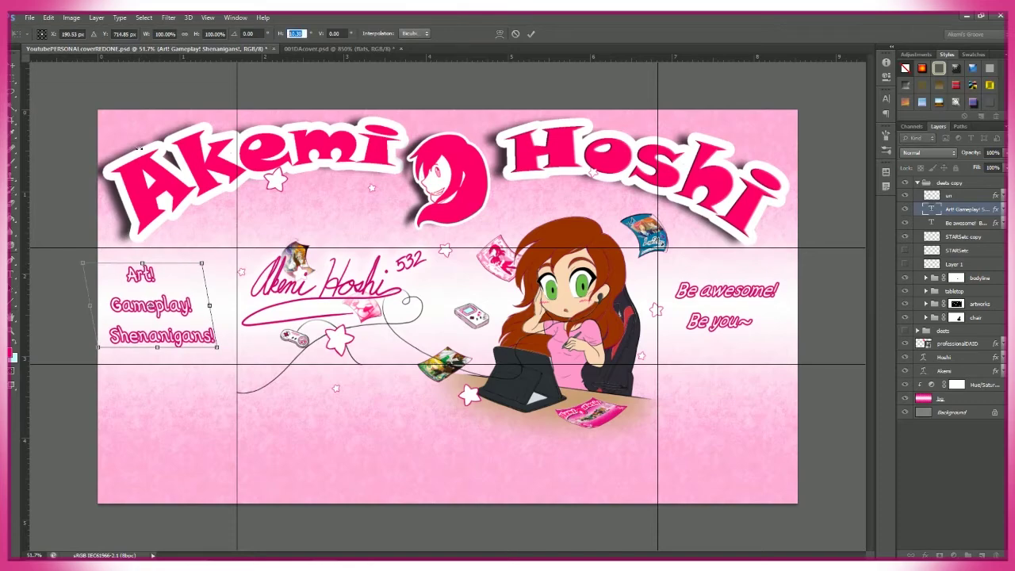
key(Return)
- Try a black and green style on the side text, then undo it
click(884, 112)
click(885, 112)
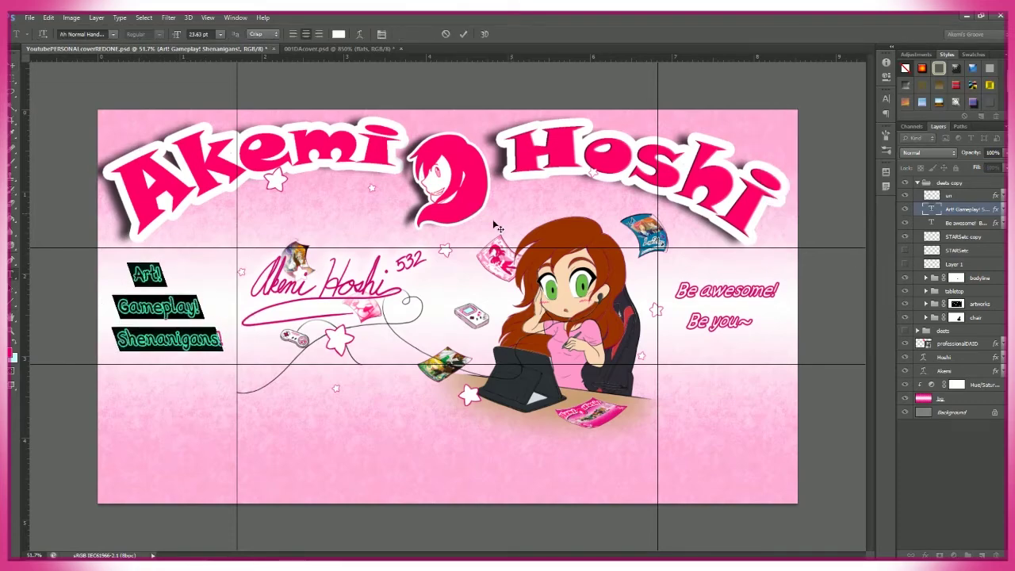
key(ctrl+z)
key(v)
key(alt+bracketleft)
key(z)
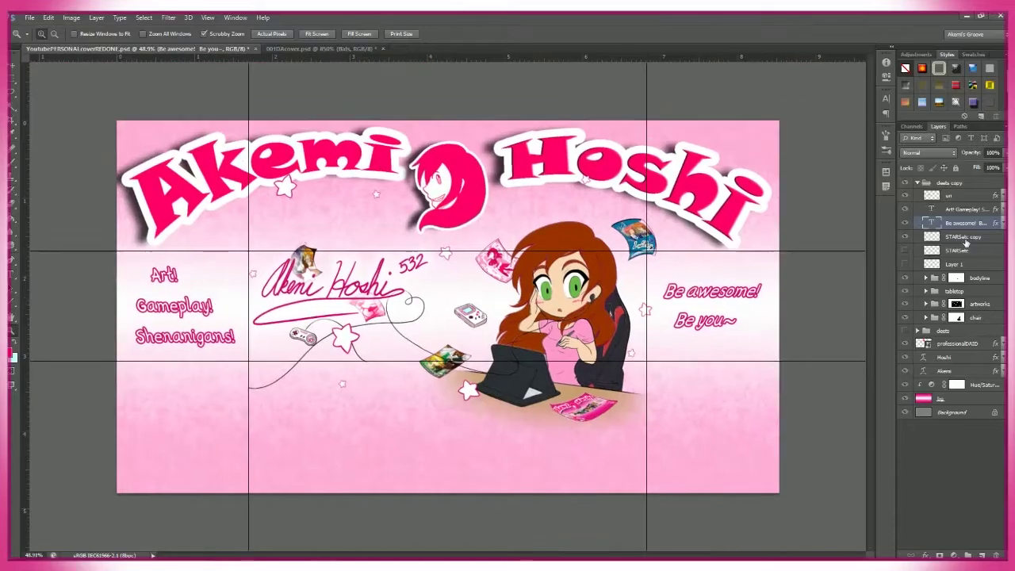
click(967, 250)
shift+click(974, 264)
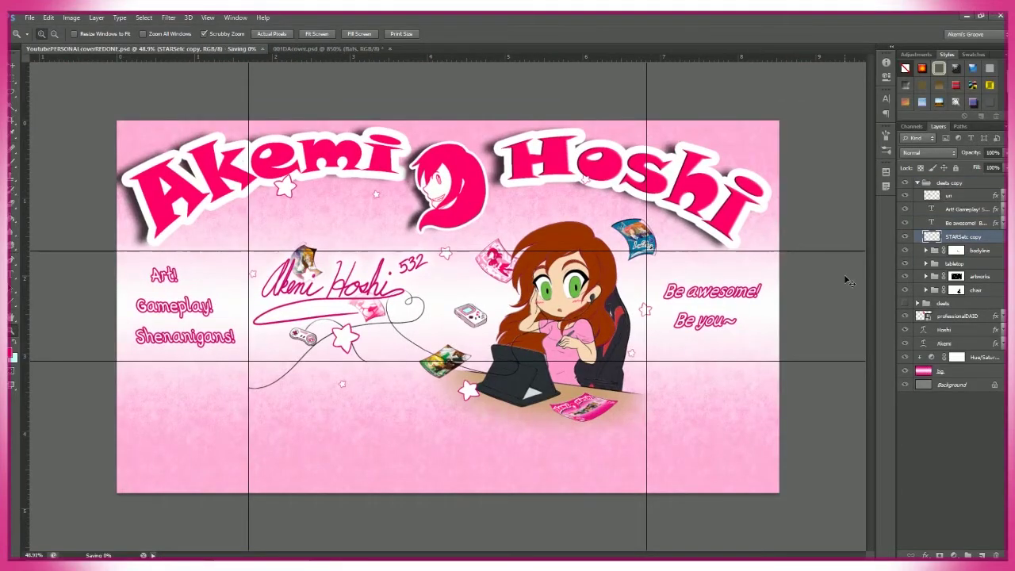
- Bring up the 001DAcover document and zoom in on the group of characters
key(ctrl+Tab)
key(ctrl+minus)
drag(909, 253, 905, 314)
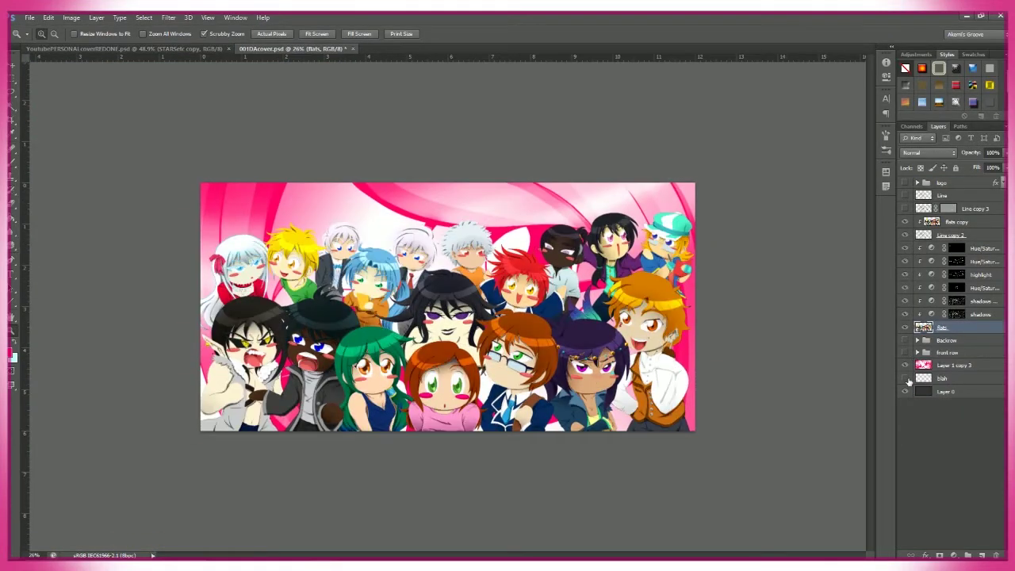
- Hide the pink background of the 001DAcover group art and inspect the characters
click(905, 365)
drag(247, 343, 563, 276)
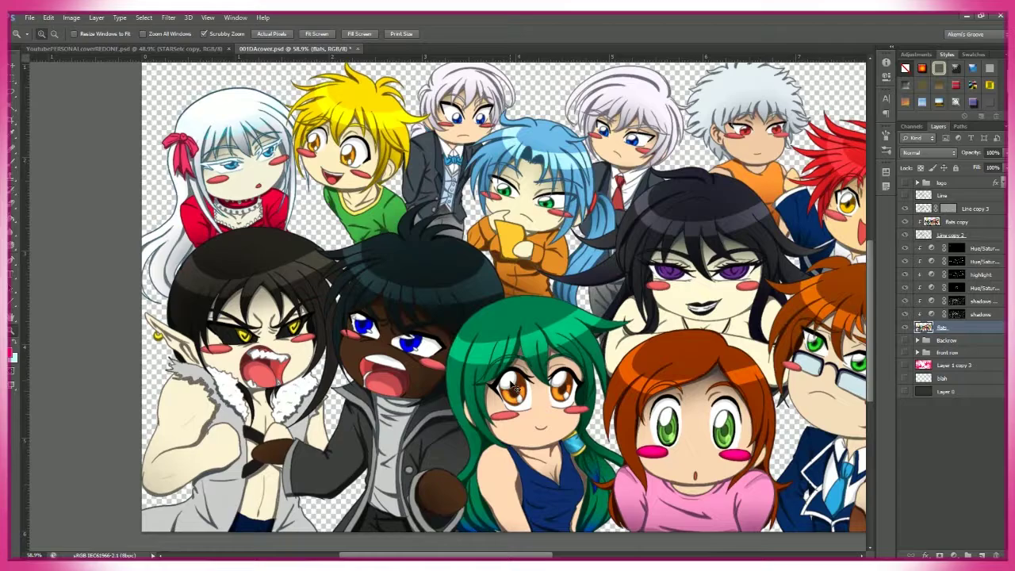
key(ctrl+minus)
key(ctrl+Tab)
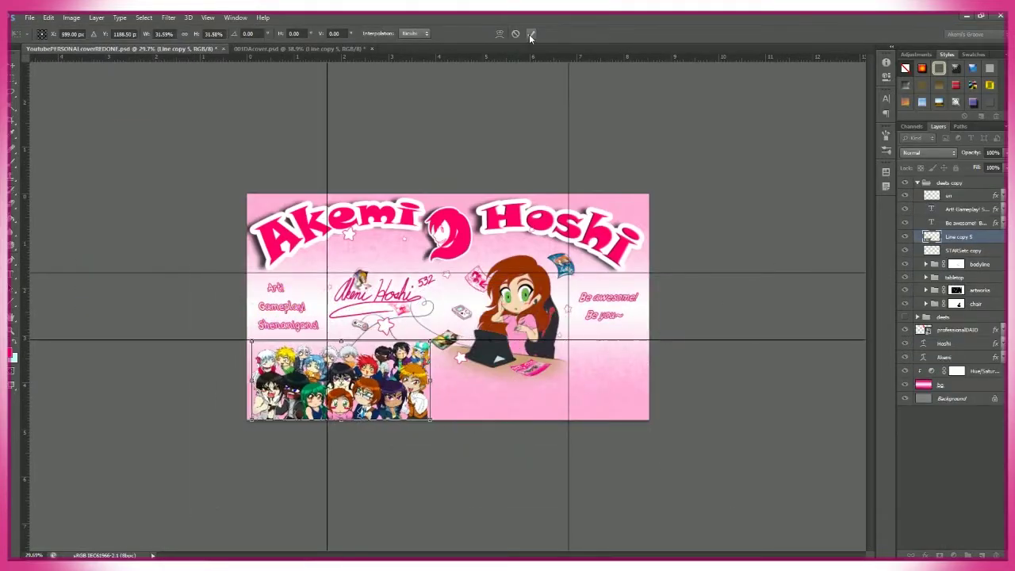
- Place the group of characters at the banner's lower left, nudged slightly left
click(530, 36)
click(474, 371)
key(v)
drag(474, 370, 461, 371)
- Delete the pasted characters layer and fit the banner to the window
key(z)
drag(450, 479, 516, 403)
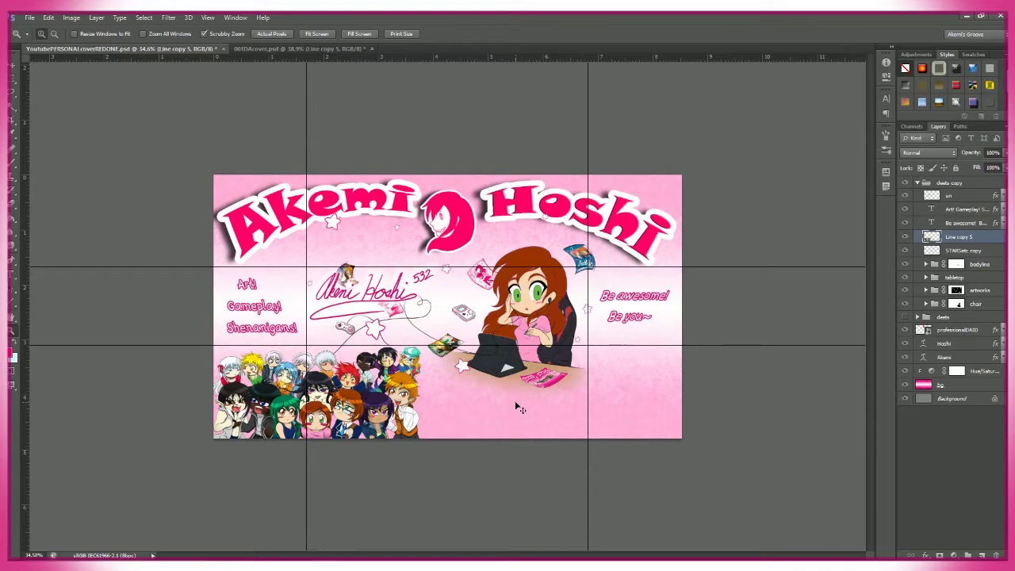
key(Delete)
key(ctrl+0)
click(907, 361)
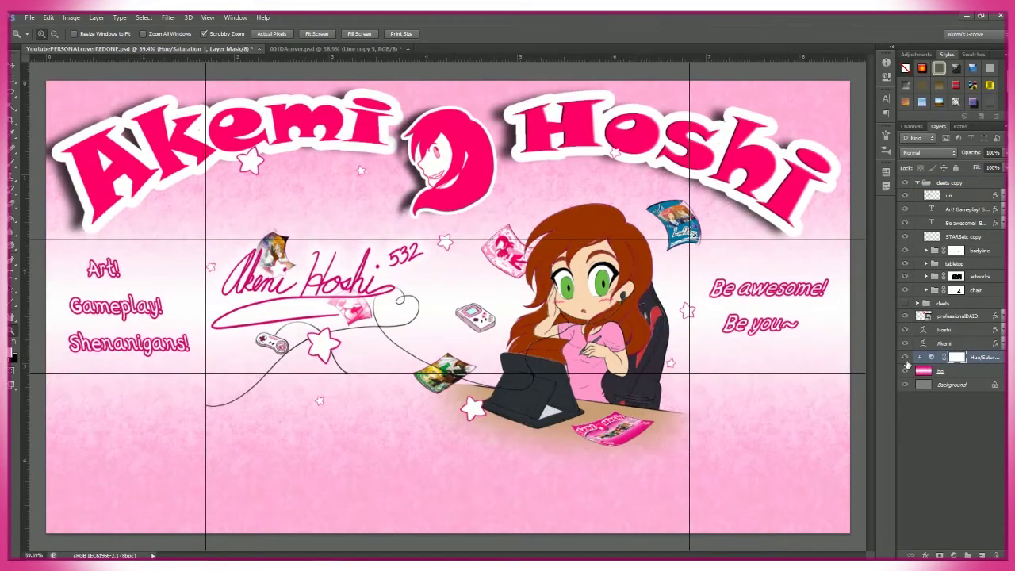
- Scale the 'un' signature layer down
click(948, 195)
key(ctrl+t)
drag(425, 332, 396, 312)
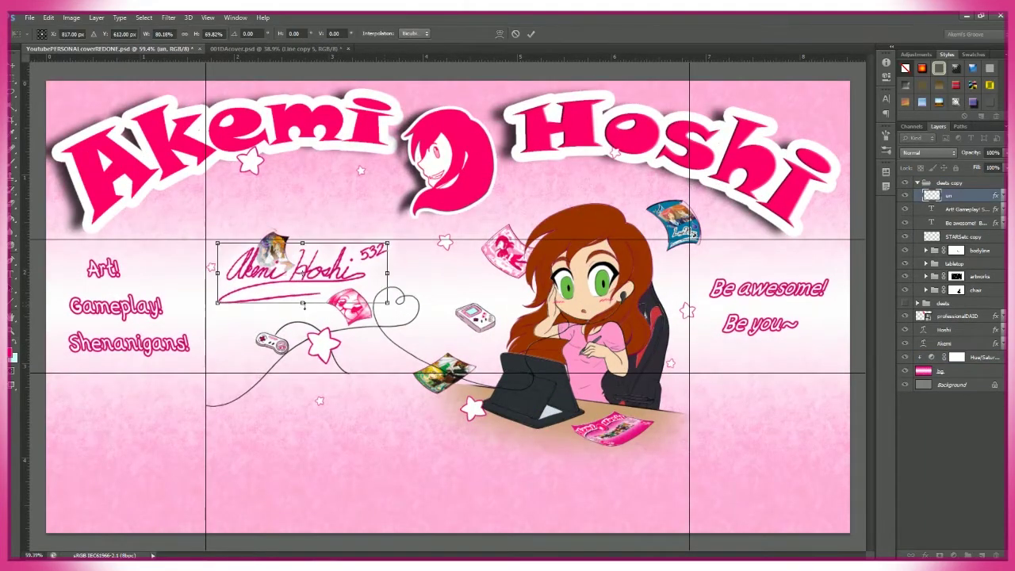
click(530, 33)
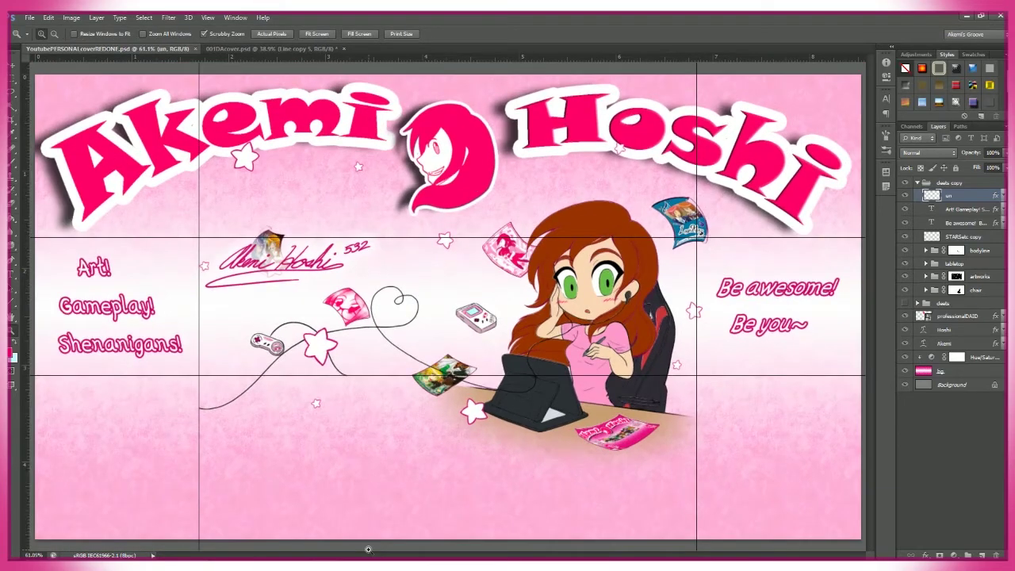
- Set up the brush colour on the STARSetc copy layer, undoing a stray stroke
click(963, 237)
scroll(198, 373, up, 3)
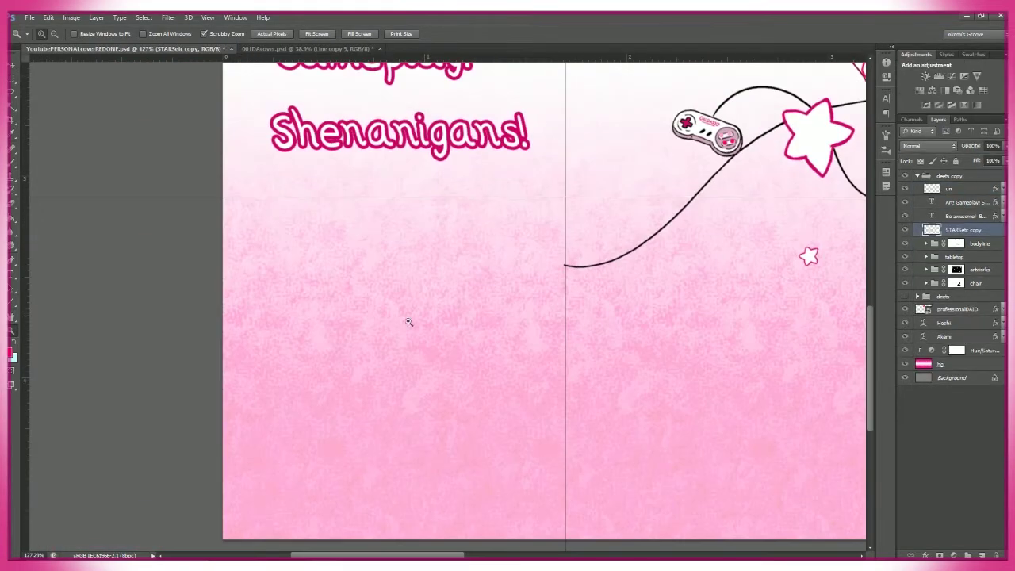
key(b)
click(11, 355)
key(Return)
key(ctrl+z)
- Add a new empty layer above the deets copy group and name it fx
click(950, 182)
click(918, 183)
key(ctrl+shift+alt+n)
double_click(940, 184)
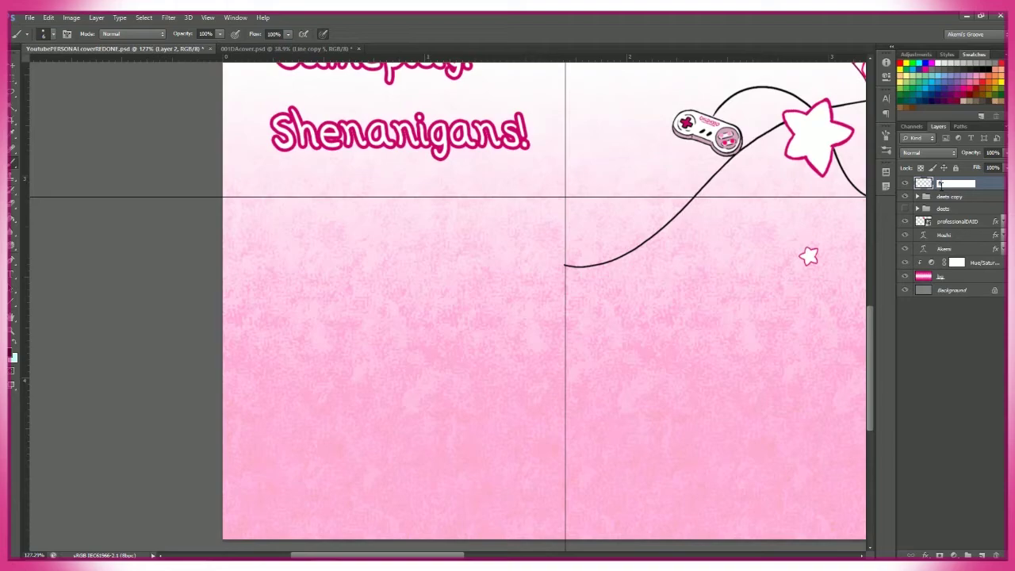
- Draw a long looping black curve across the lower banner, undoing a first attempt
scroll(644, 379, down, 3)
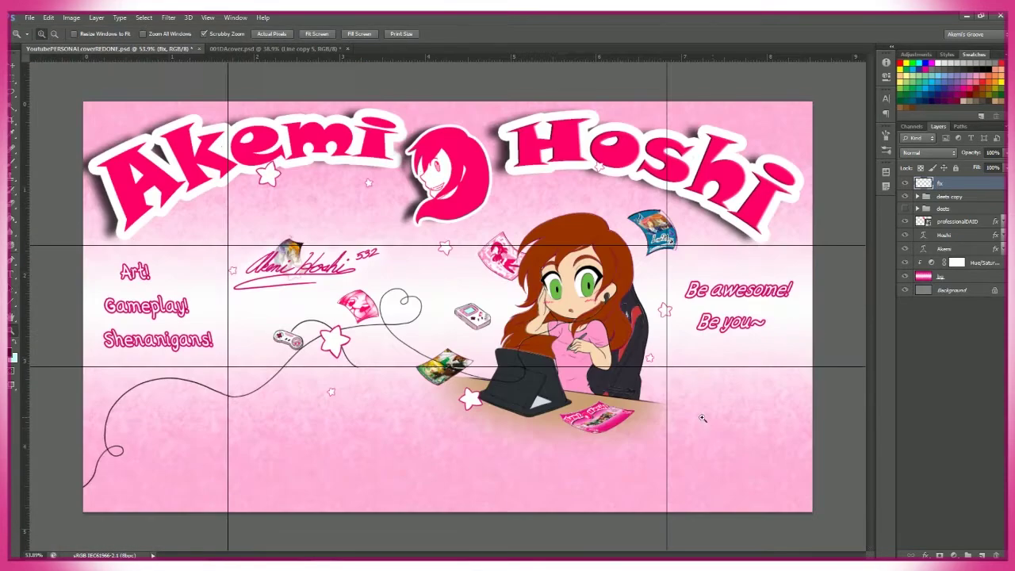
scroll(475, 471, up, 4)
scroll(261, 202, down, 3)
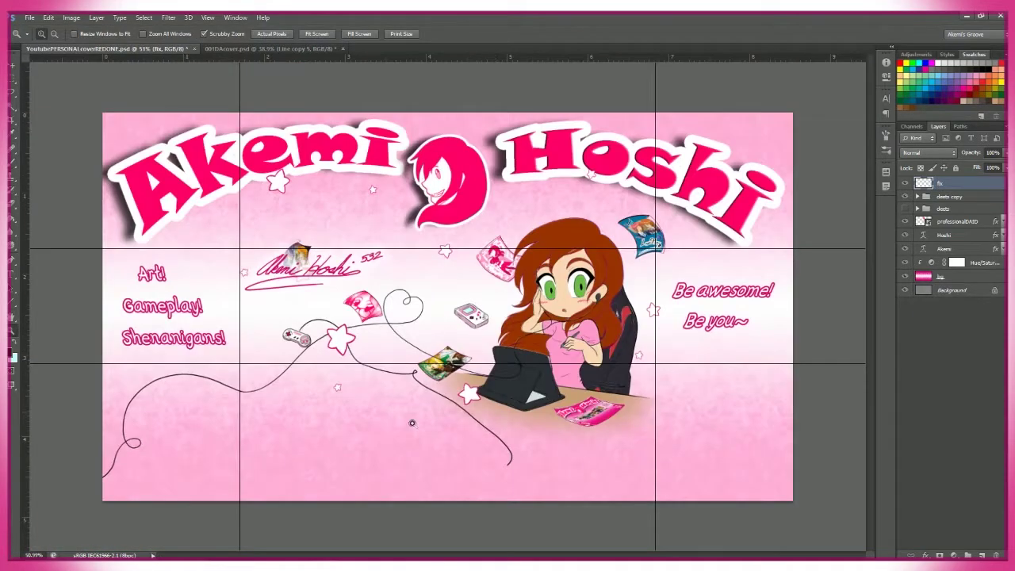
scroll(266, 206, up, 3)
scroll(702, 426, down, 3)
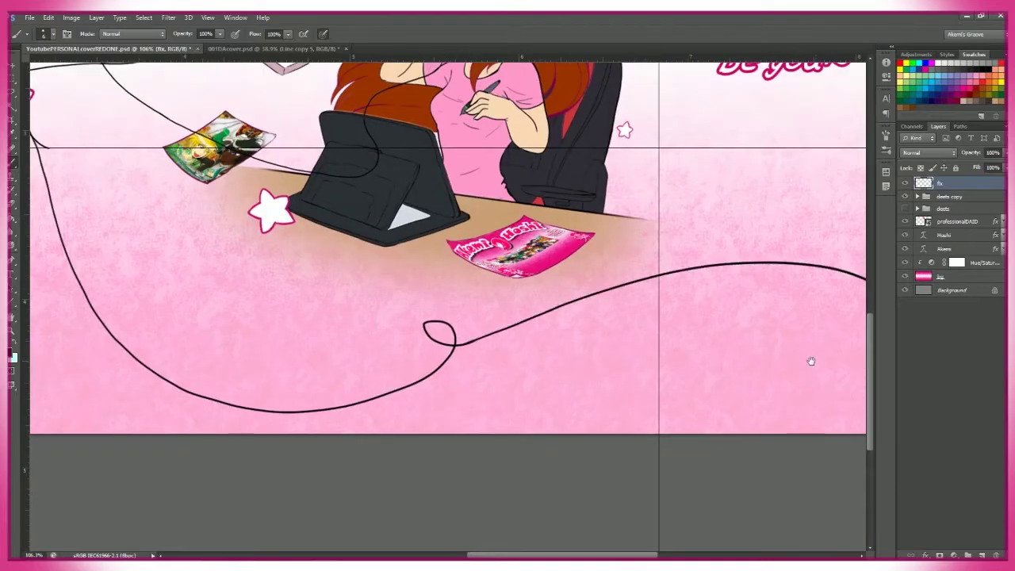
key(z)
scroll(671, 363, up, 2)
key(ctrl+z)
- Check the finished curve up close and select the bodyline group
key(b)
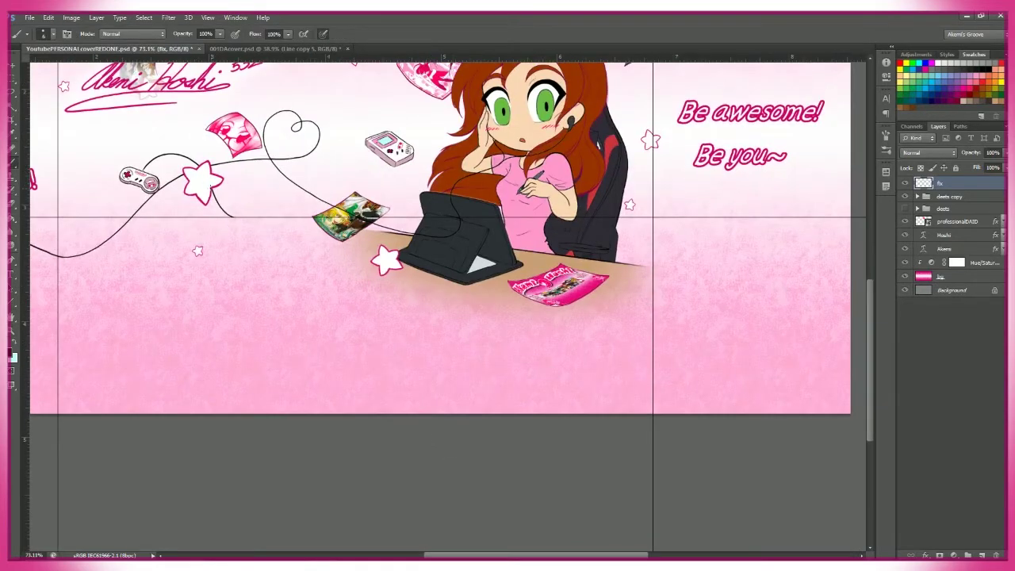
key(z)
scroll(292, 181, up, 3)
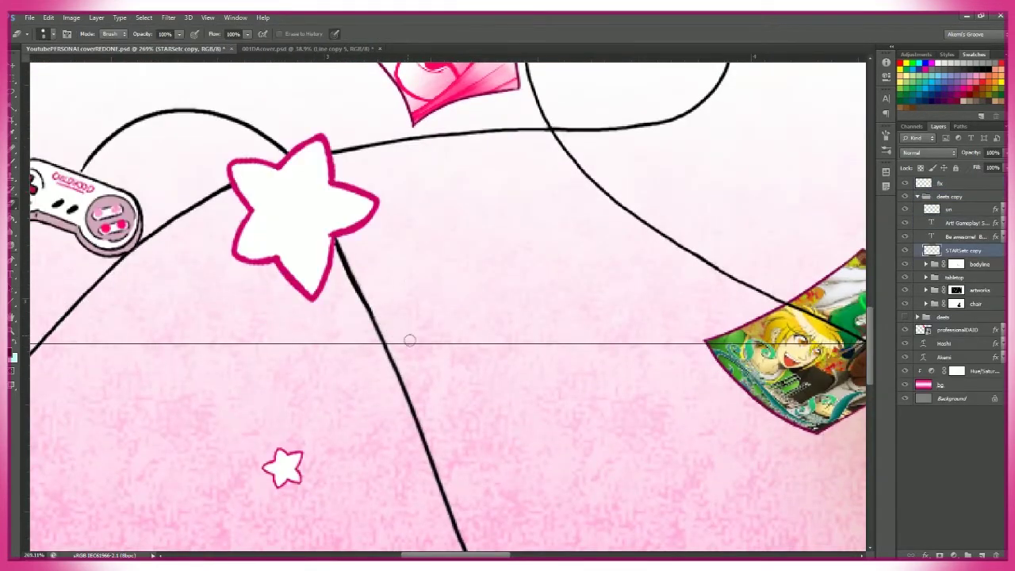
scroll(426, 358, down, 3)
click(956, 264)
click(956, 263)
- Hide the pink background and STARSetc copy stars, and view the artworks mask as an overlay
key(w)
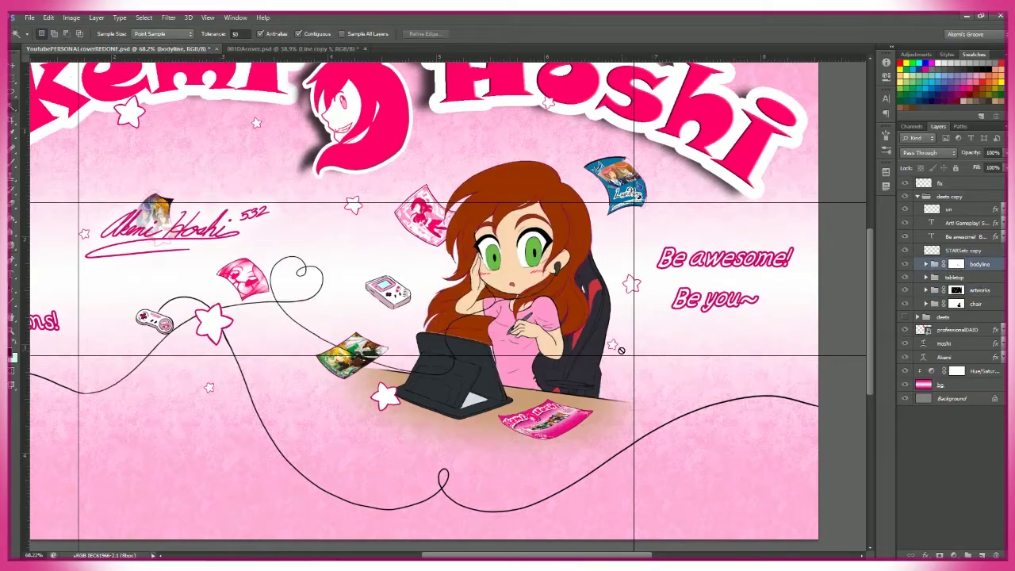
click(905, 385)
click(905, 250)
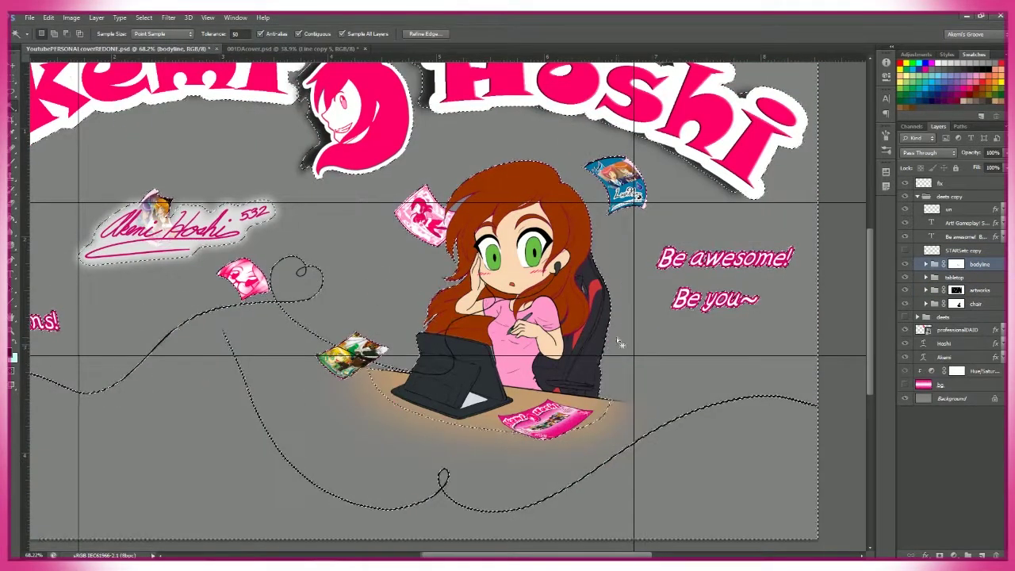
click(956, 290)
key(backslash)
key(backslash)
key(ctrl+minus)
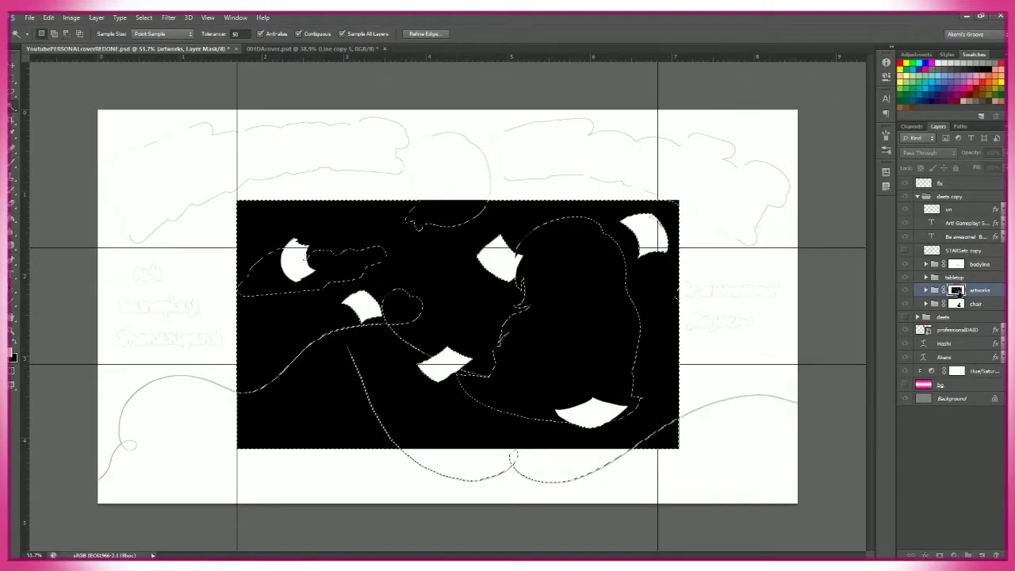
key(ctrl+z)
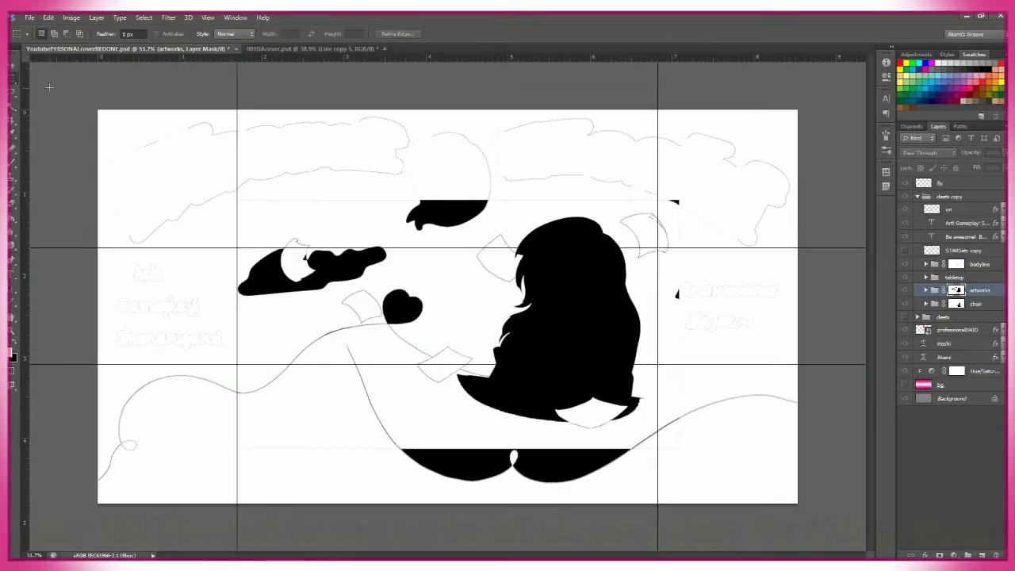
- Fill the artworks mask's left column white and paint out the black shape at the bottom
key(m)
drag(98, 110, 237, 503)
key(g)
click(107, 413)
key(m)
key(ctrl+d)
key(b)
drag(404, 474, 833, 480)
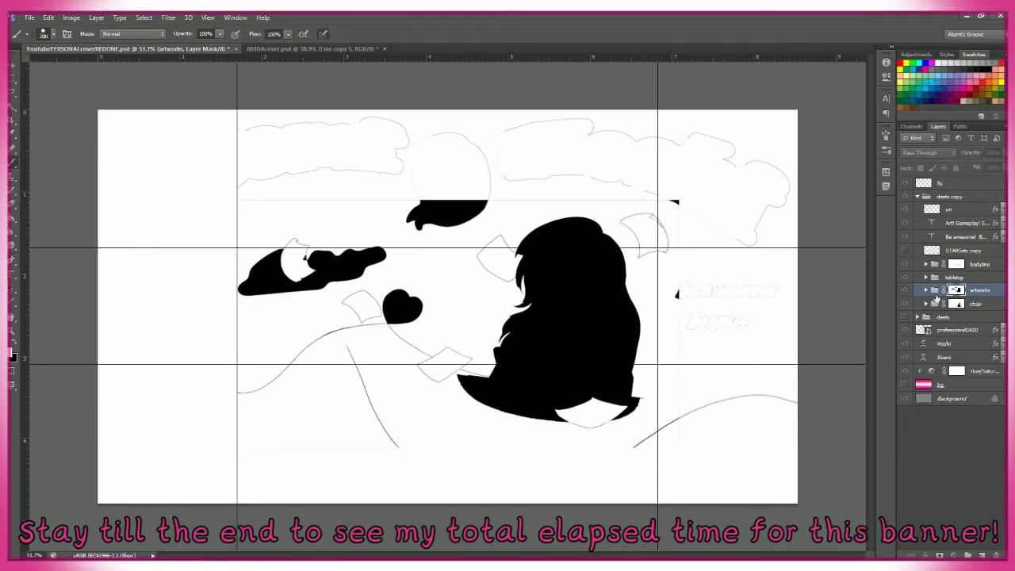
alt+click(956, 291)
- Fill the bodyline mask black outside the line art, then reset it to white
click(977, 264)
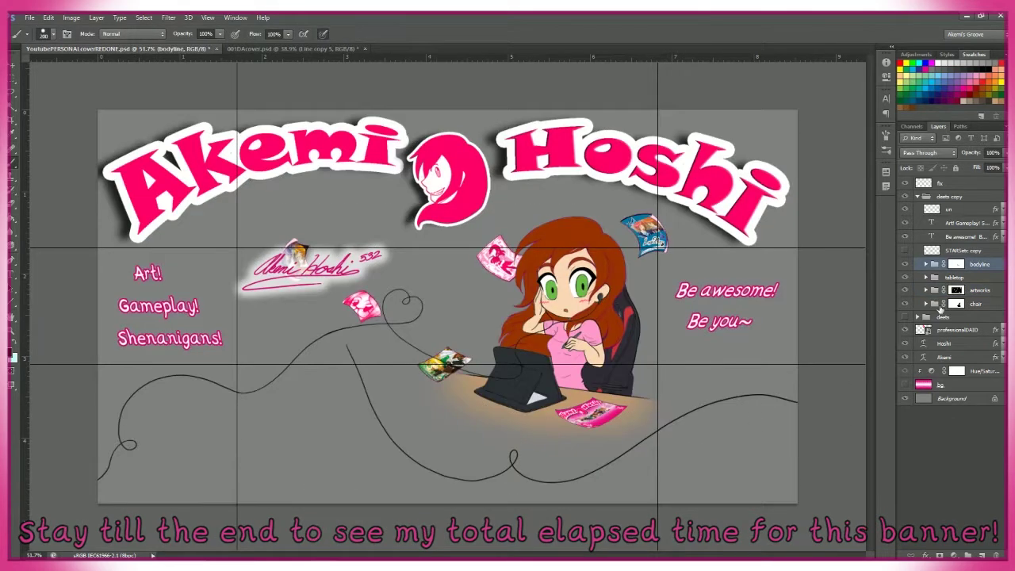
key(w)
ctrl+click(956, 265)
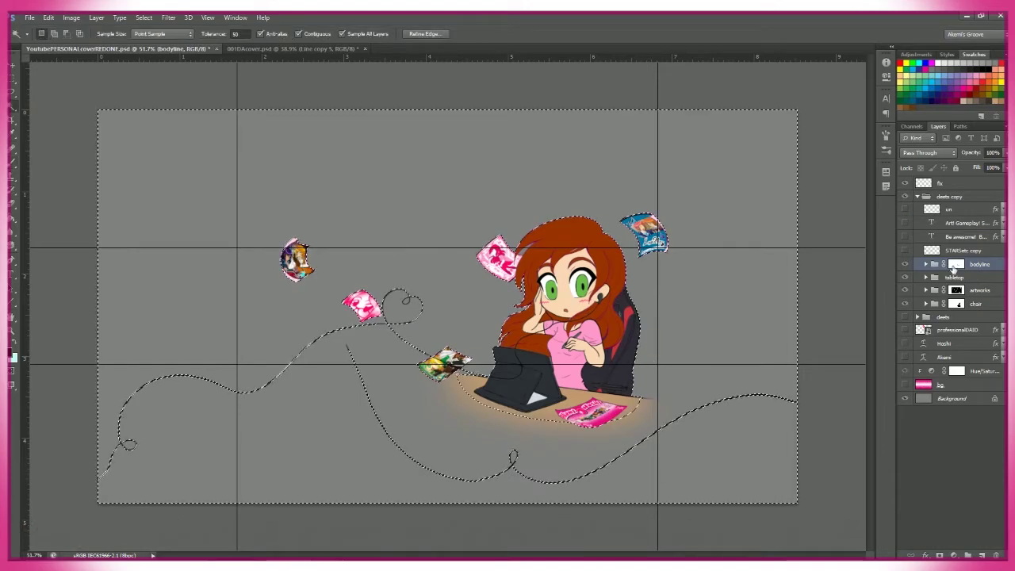
alt+click(956, 264)
key(ctrl+shift+i)
key(alt+BackSpace)
key(ctrl+d)
key(b)
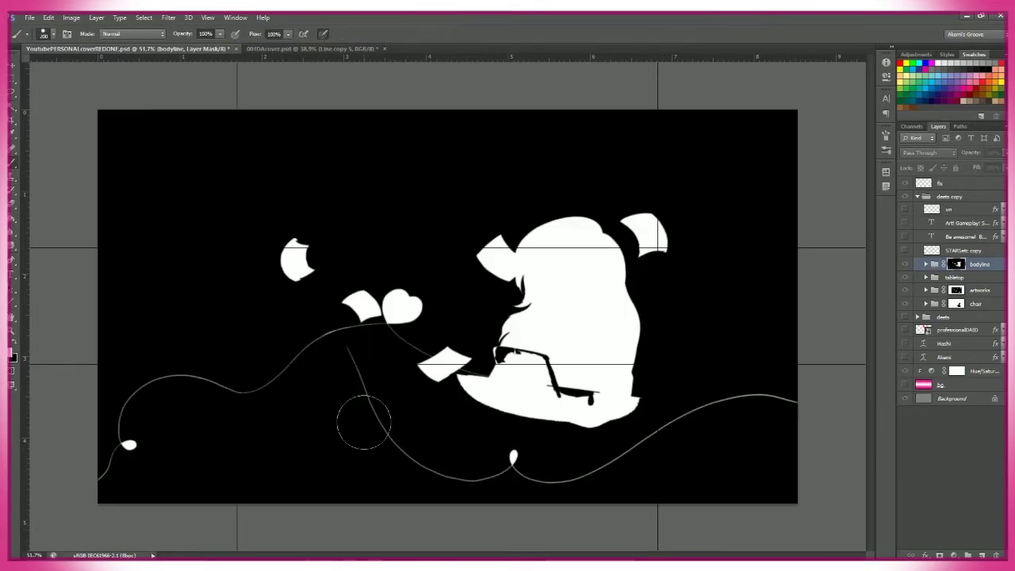
key(ctrl+alt+z)
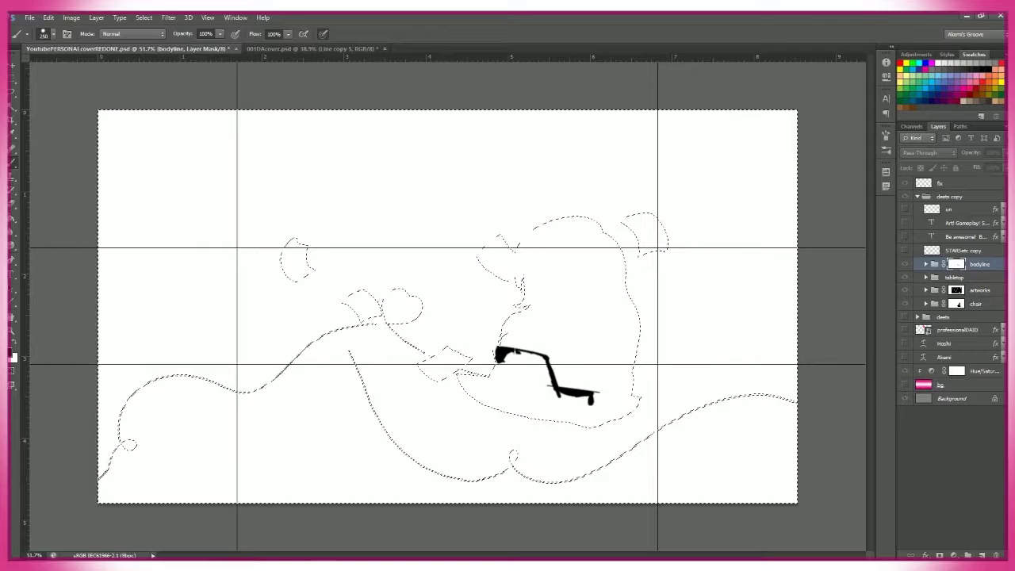
- Invert the artworks mask and compare it with the colour composite
alt+click(956, 291)
key(ctrl+i)
key(w)
click(242, 487)
alt+click(956, 291)
- Test moving the floating papers in the artworks group, then put them back
click(943, 296)
key(v)
drag(660, 249, 631, 210)
key(ctrl+z)
key(b)
scroll(499, 283, up, 3)
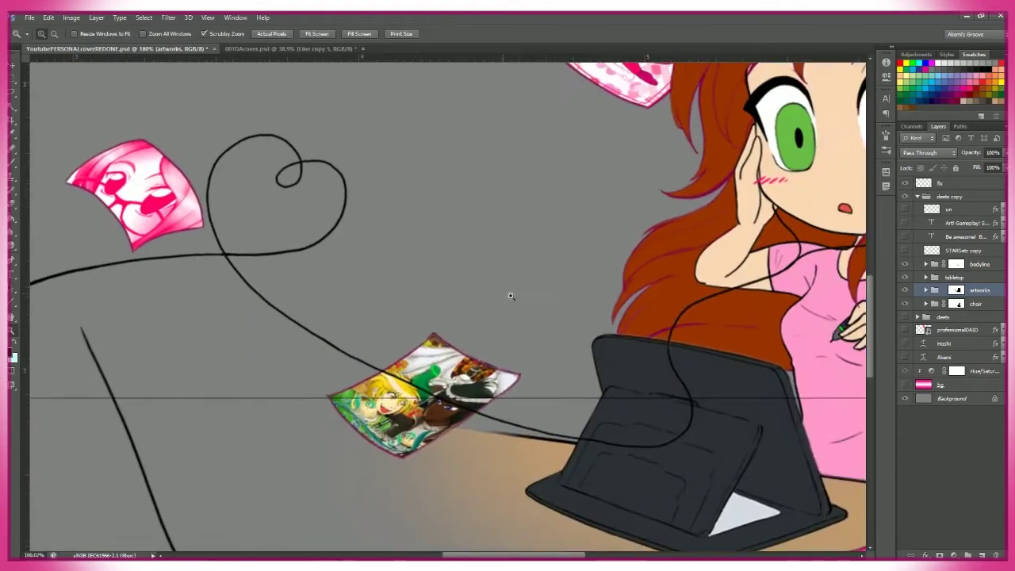
- Paint the heart, papers and lines out of the artworks layer mask
scroll(396, 424, down, 2)
key(alt+backslash)
drag(518, 205, 339, 221)
click(956, 290)
key(z)
scroll(596, 290, up, 2)
scroll(596, 290, down, 4)
- On the objects copy layer, shift the blue, pink, green and left papers into new positions
click(926, 290)
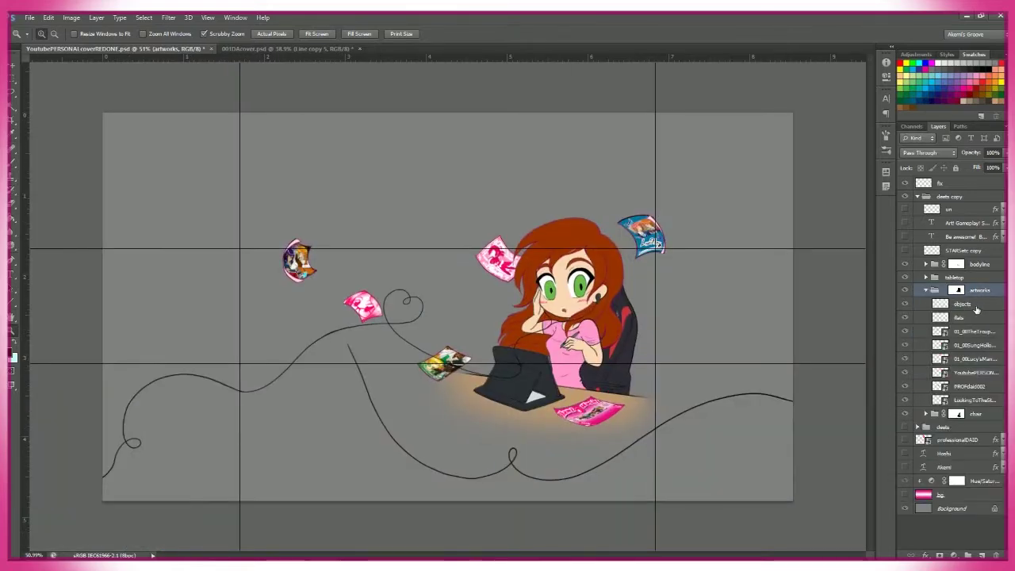
click(968, 304)
drag(646, 234, 649, 270)
drag(480, 230, 497, 279)
mouse_move(454, 326)
mouse_down()
mouse_move(465, 393)
mouse_move(464, 369)
mouse_up()
key(ctrl+t)
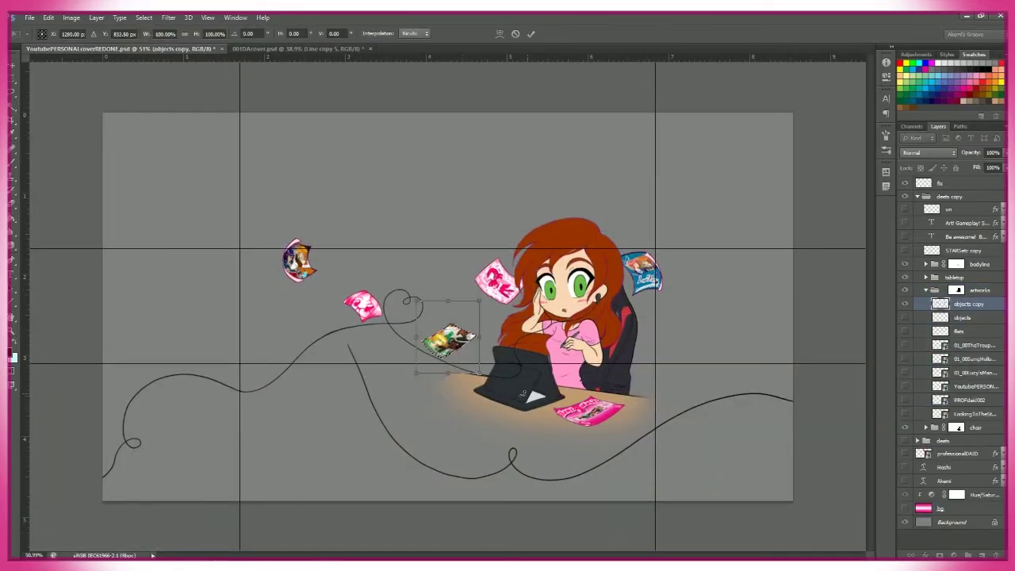
key(Return)
drag(297, 212, 295, 315)
key(ctrl+t)
drag(299, 286, 271, 324)
key(Return)
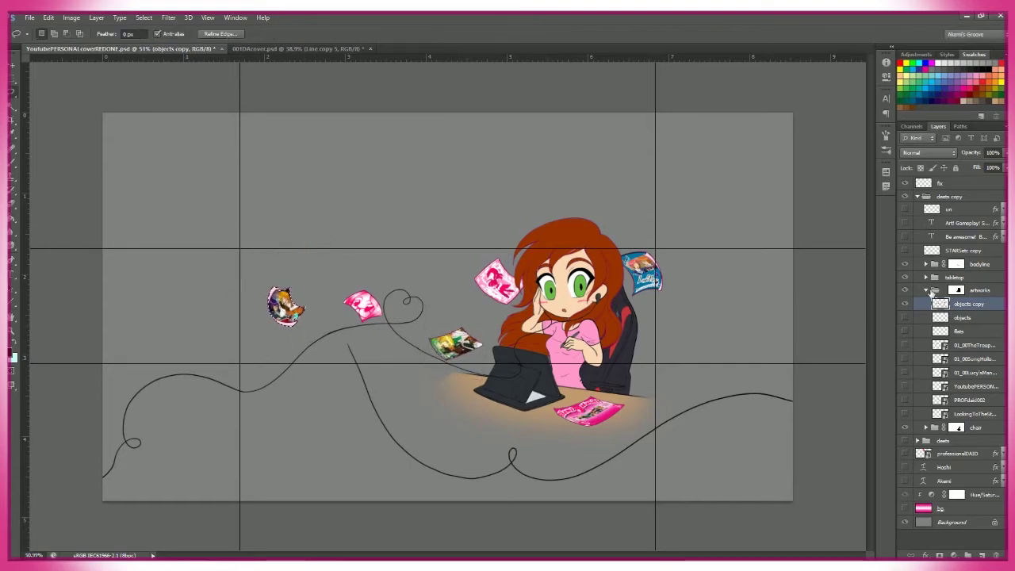
click(926, 290)
- Turn the deets copy text, stars, pink background and title back on
click(905, 196)
drag(905, 384, 905, 329)
key(v)
scroll(301, 332, up, 5)
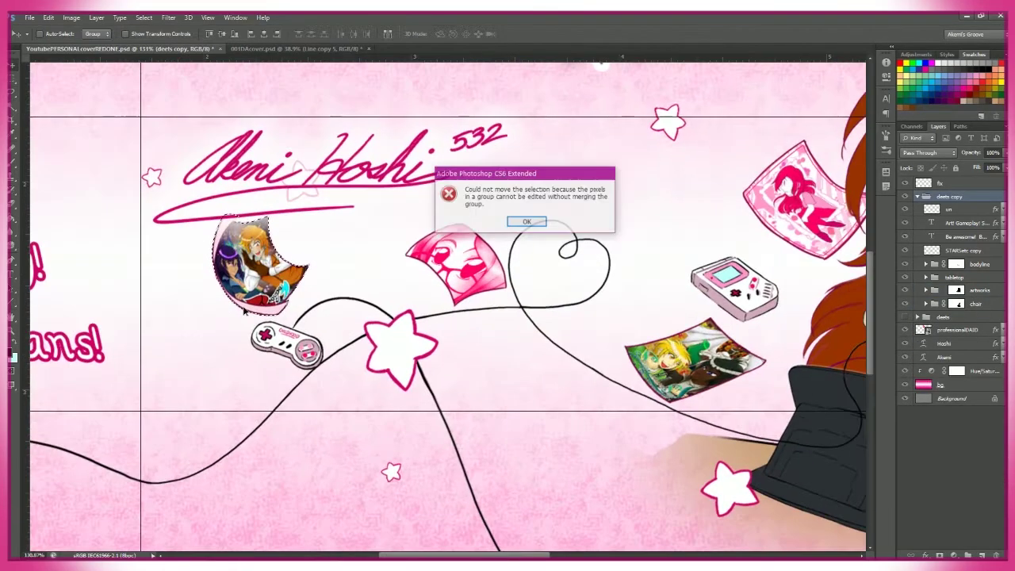
key(Return)
- Rotate and move the pink girl paper, and reposition the green paper
ctrl+click(221, 508)
scroll(221, 508, down, 2)
drag(341, 277, 481, 317)
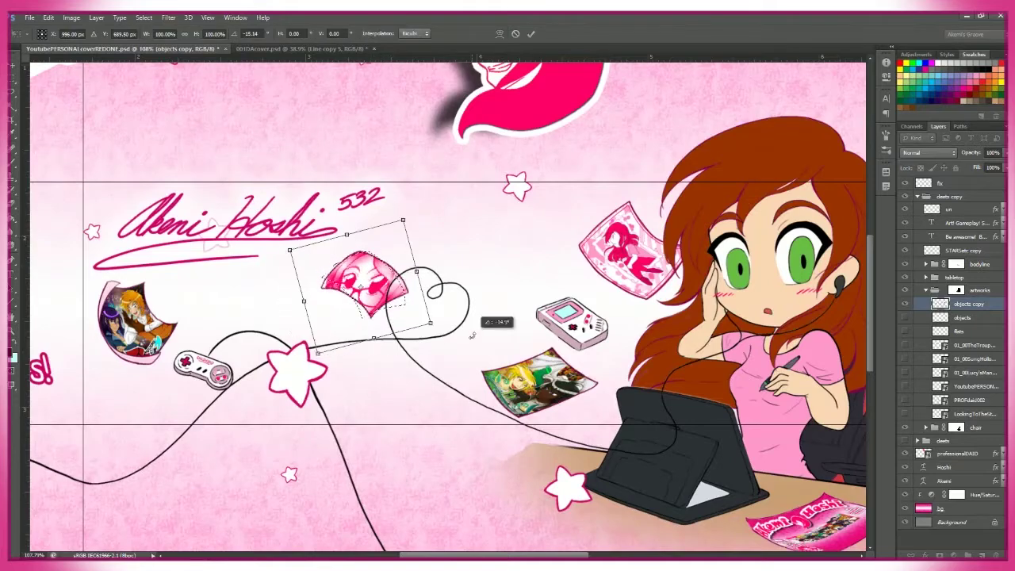
key(ctrl+t)
mouse_move(469, 252)
mouse_down()
mouse_move(566, 269)
mouse_move(559, 255)
mouse_up()
key(Return)
scroll(492, 373, up, 1)
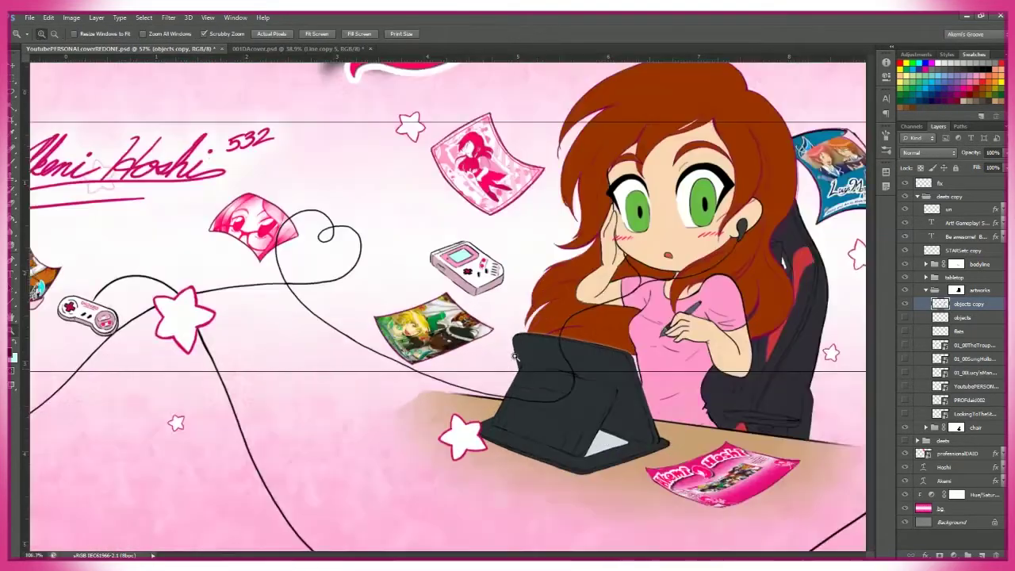
drag(397, 270, 444, 385)
key(ctrl+t)
drag(422, 346, 426, 338)
key(Return)
scroll(426, 337, down, 2)
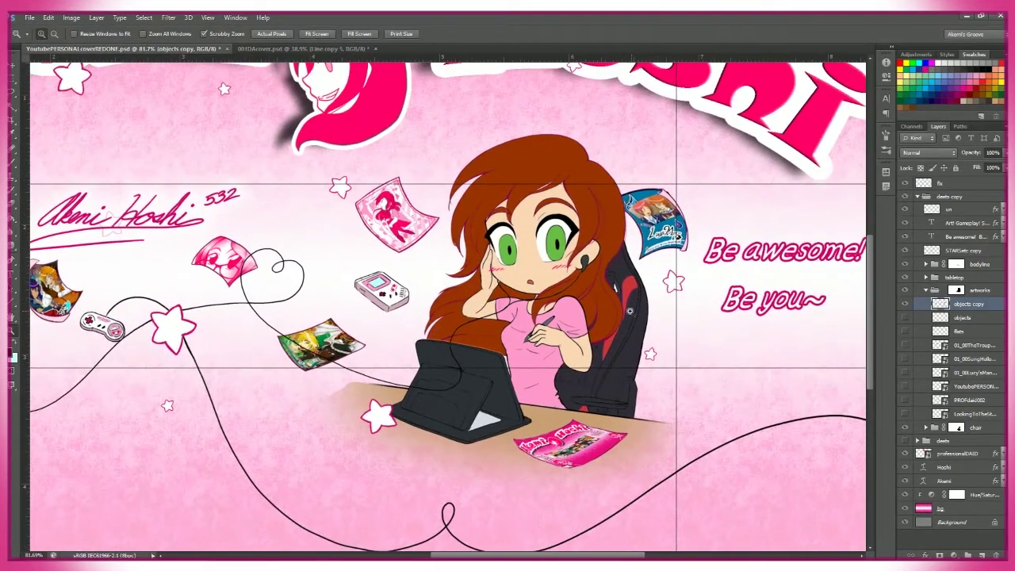
- Lasso and transform the gameboy on STARSetc copy, then fit the banner on screen
ctrl+click(380, 291)
key(l)
drag(373, 256, 411, 323)
key(ctrl+t)
key(Return)
key(z)
key(ctrl+0)
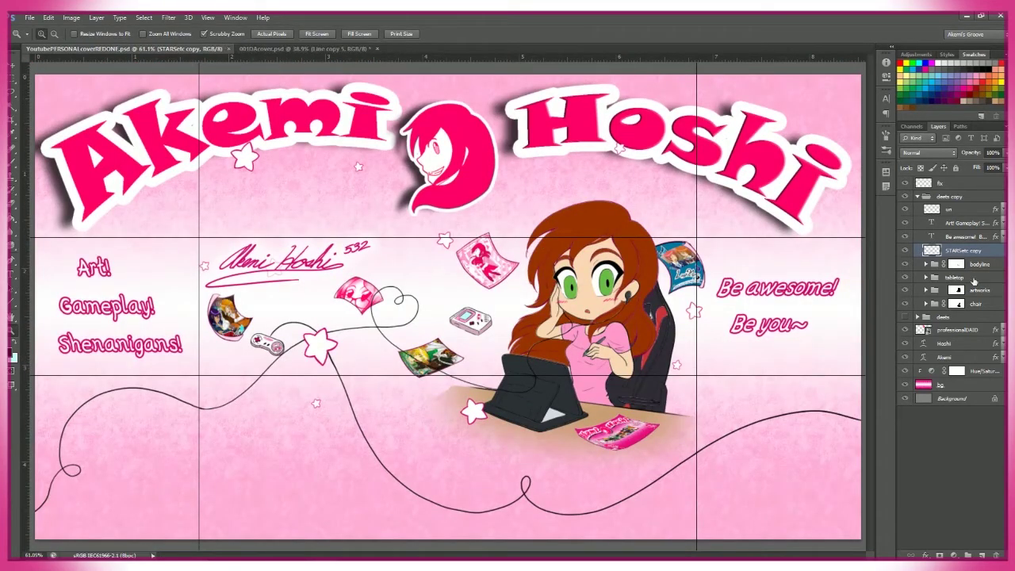
- Try shrinking the character layers to about 95–96%, then cancel to keep the original size
click(954, 277)
shift+click(976, 264)
shift+click(976, 304)
key(ctrl+t)
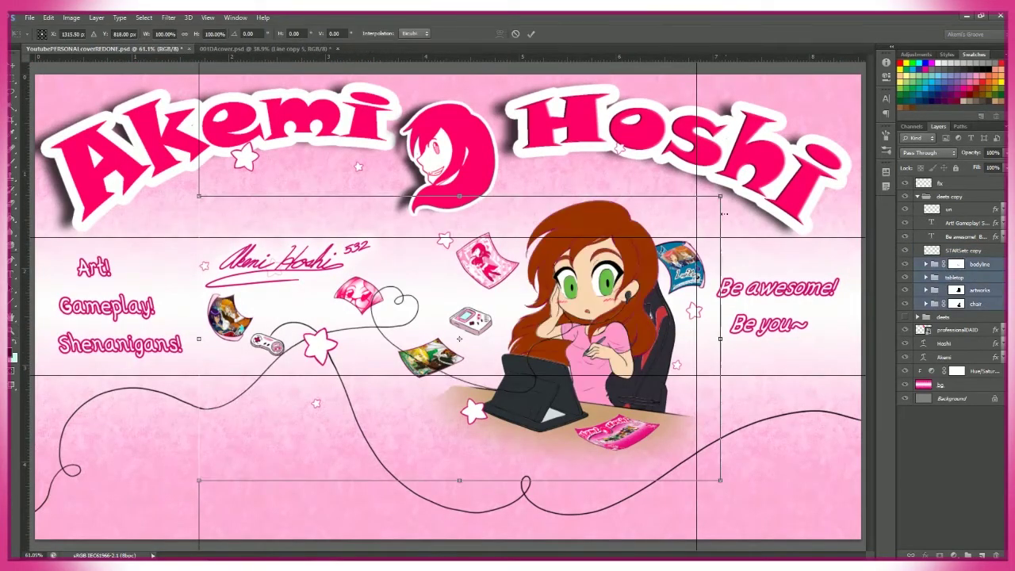
drag(721, 181, 710, 192)
key(Escape)
key(ctrl+t)
key(Escape)
key(z)
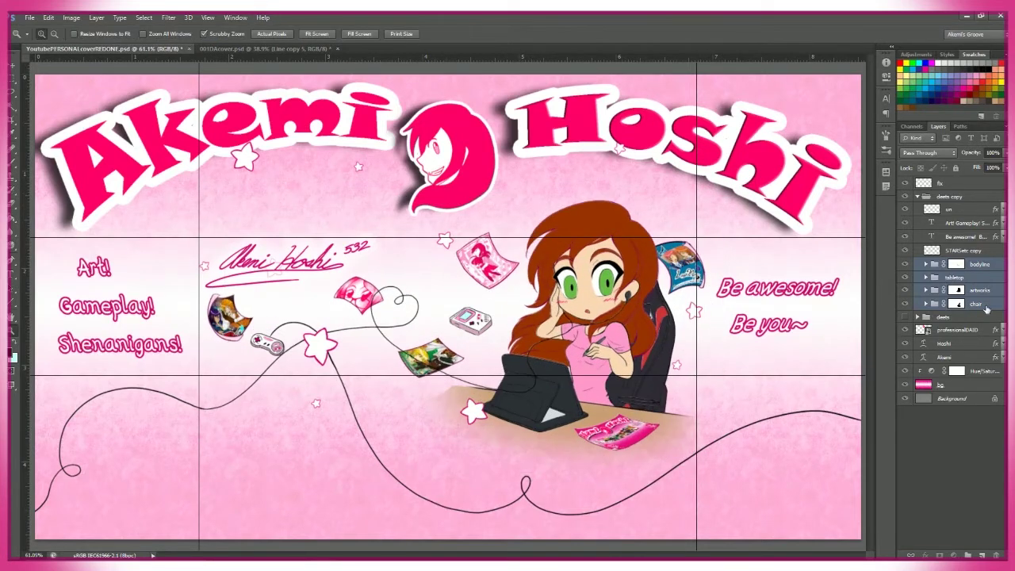
key(ctrl+t)
drag(721, 202, 700, 212)
drag(645, 347, 682, 353)
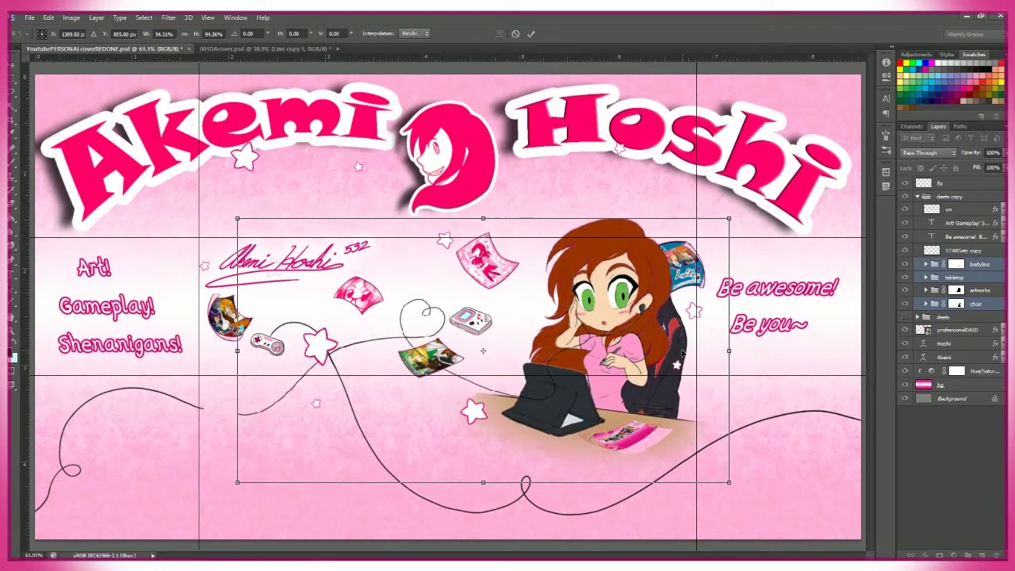
key(Escape)
- Delete the artworks layer mask and zoom out beyond the banner edges
click(957, 291)
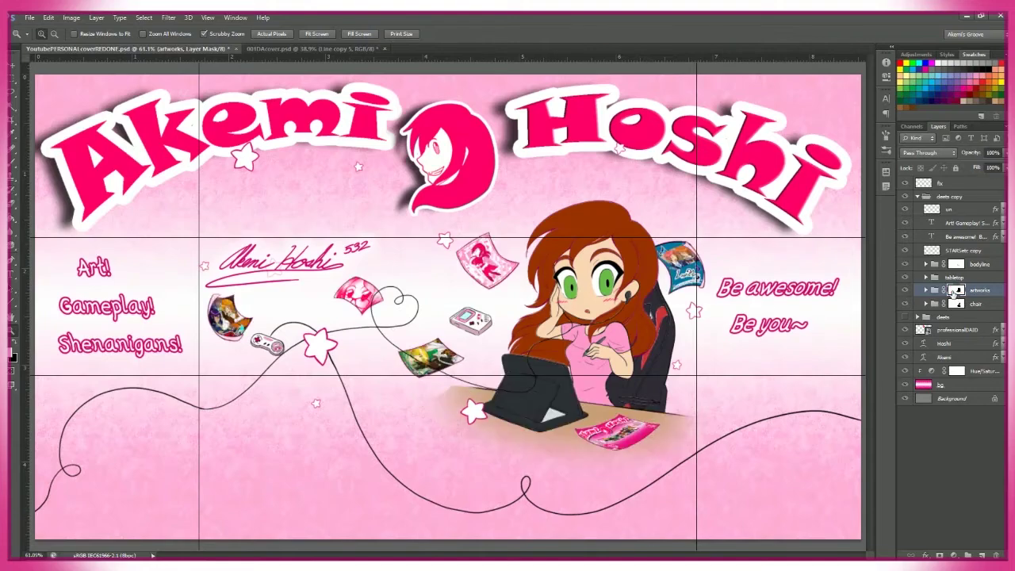
right_click(957, 290)
click(896, 308)
click(954, 277)
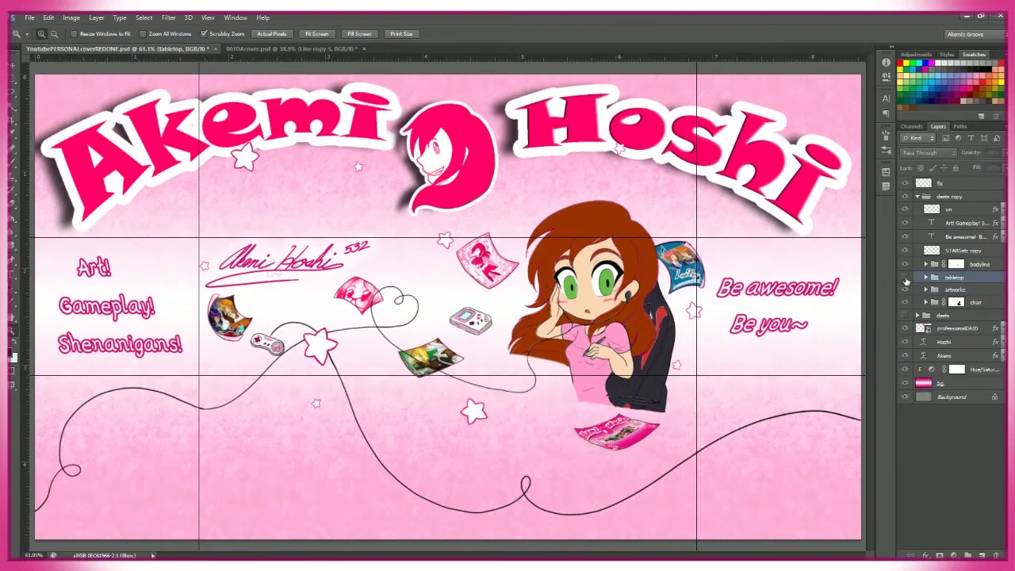
ctrl+click(980, 264)
key(ctrl+t)
key(Escape)
key(ctrl+Tab)
key(ctrl+Tab)
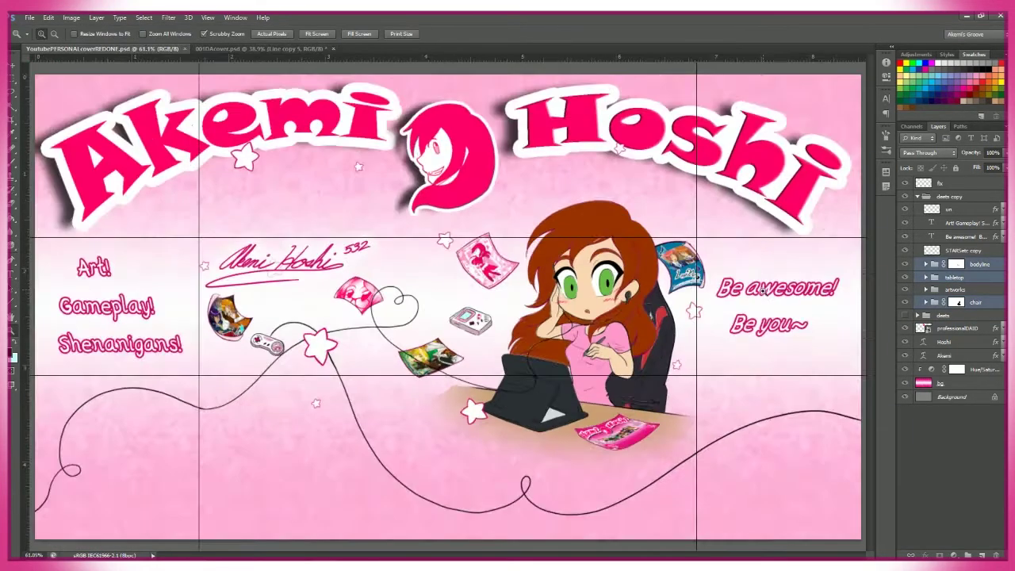
drag(446, 306, 421, 307)
- Add a layer named blinders and Paint Bucket the bands above and below black
click(982, 556)
double_click(946, 183)
click(12, 77)
click(444, 194)
click(489, 457)
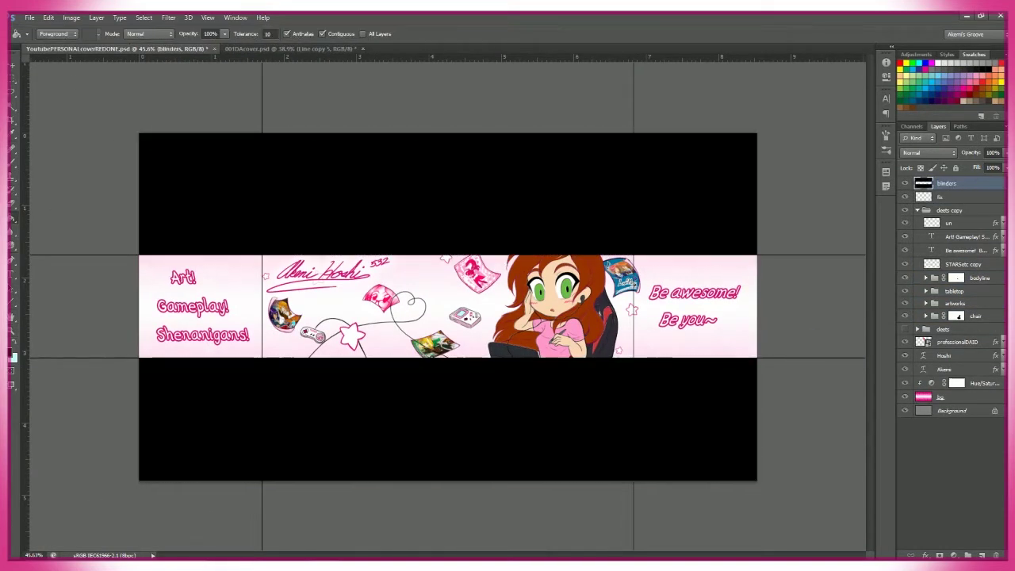
- Lower the Lightness of the pink Hue/Saturation adjustment, checking it with blinders hidden
click(950, 210)
click(917, 211)
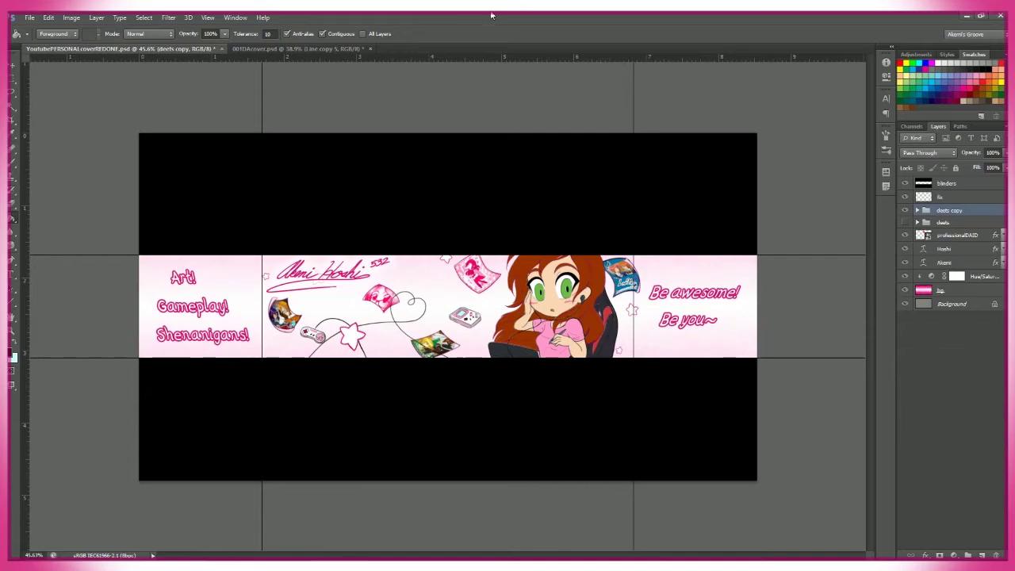
click(931, 276)
drag(809, 169, 802, 171)
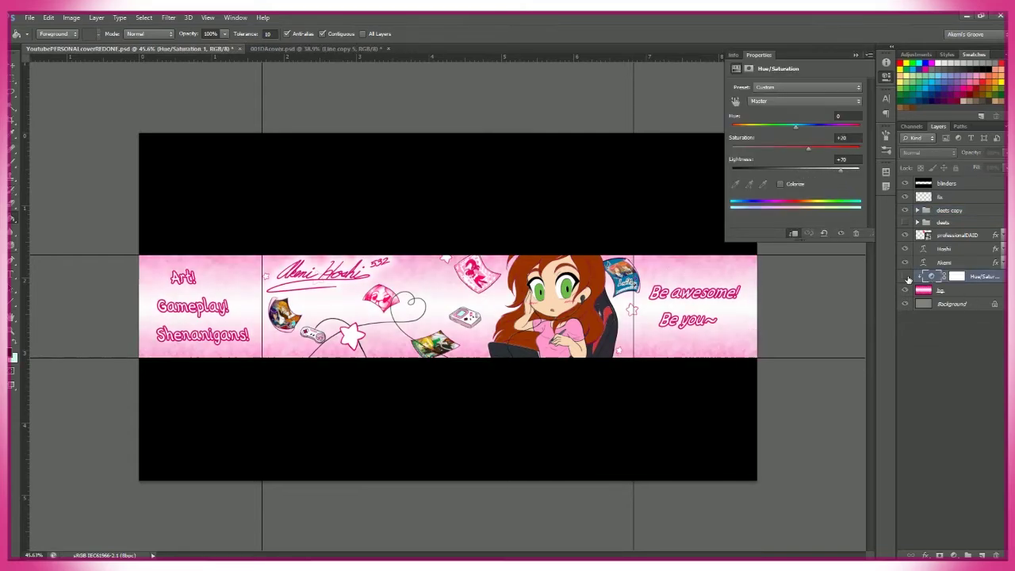
click(905, 184)
drag(840, 169, 799, 171)
click(906, 184)
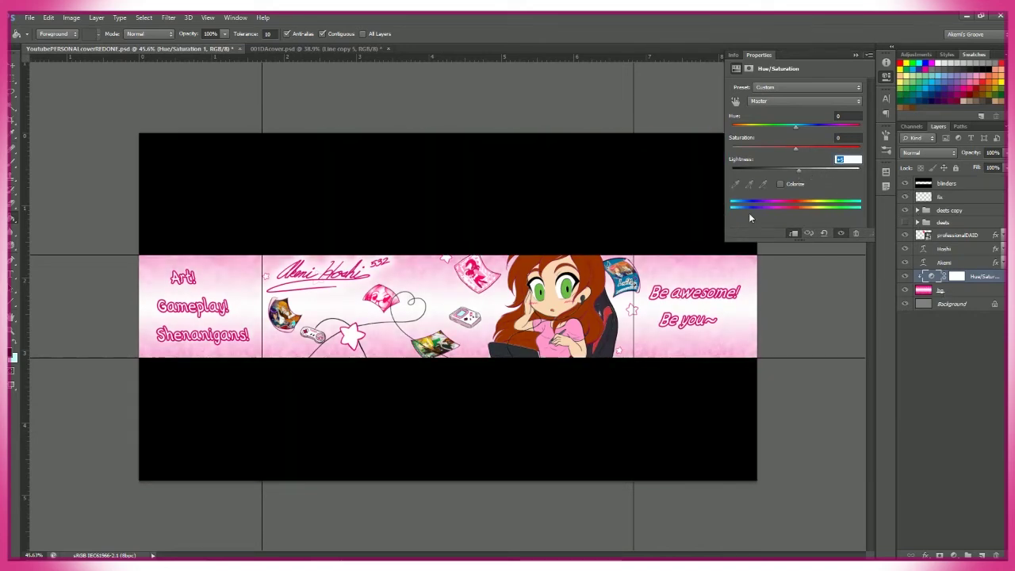
- View the adjustment mask's properties and open Layer Style for the deets copy group
right_click(957, 276)
click(810, 297)
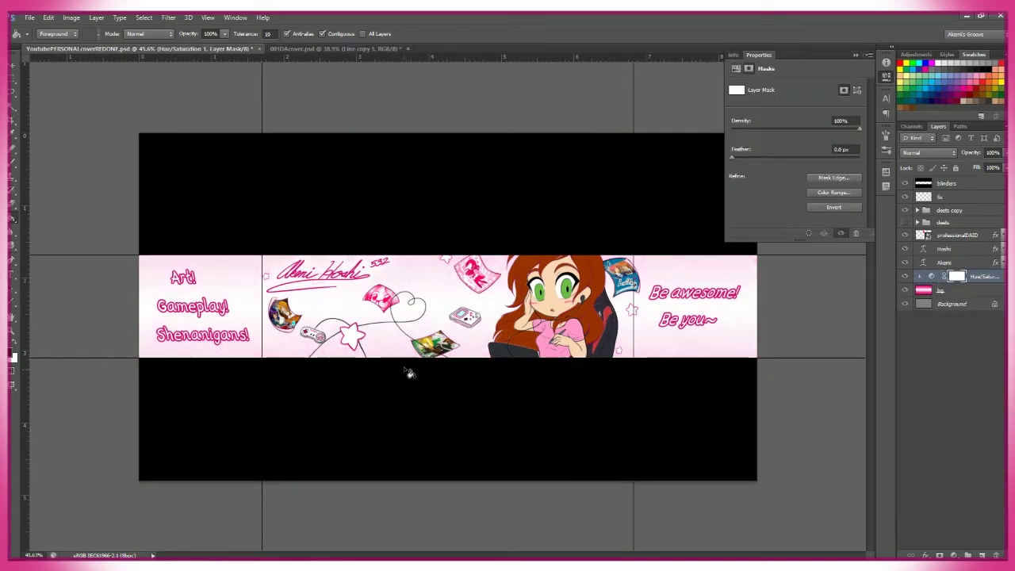
click(905, 183)
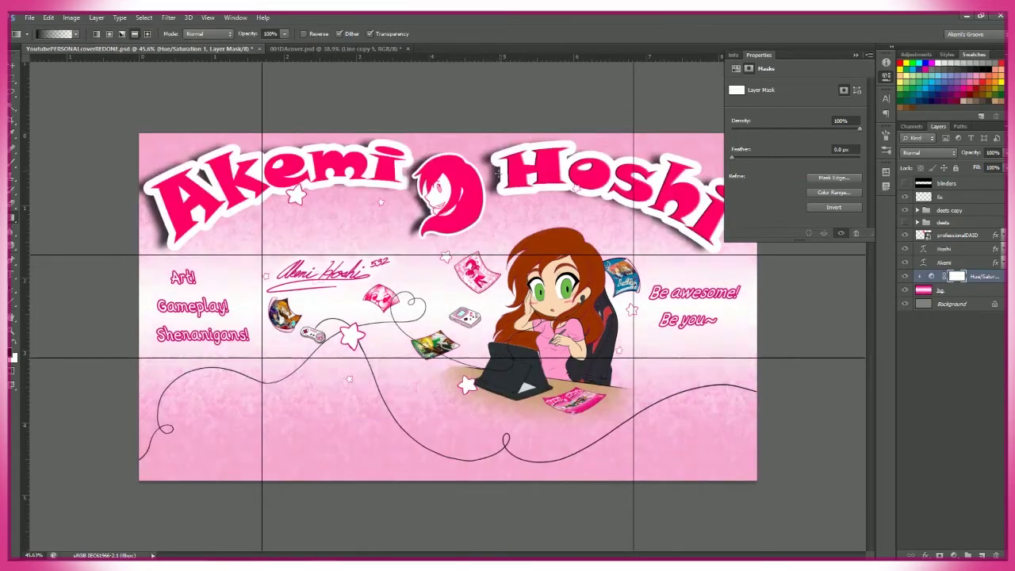
click(905, 184)
double_click(976, 210)
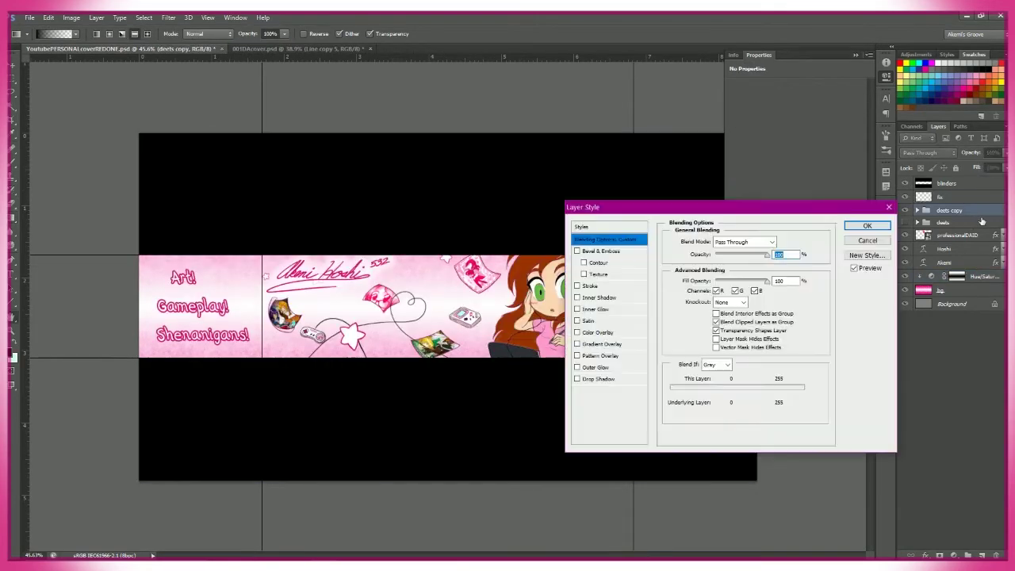
- Enable Drop Shadow and give it a dark navy colour, trying Overlay and Soft Light blends
drag(964, 176, 924, 132)
click(677, 297)
drag(796, 206, 795, 222)
click(862, 160)
click(663, 311)
click(812, 212)
click(815, 160)
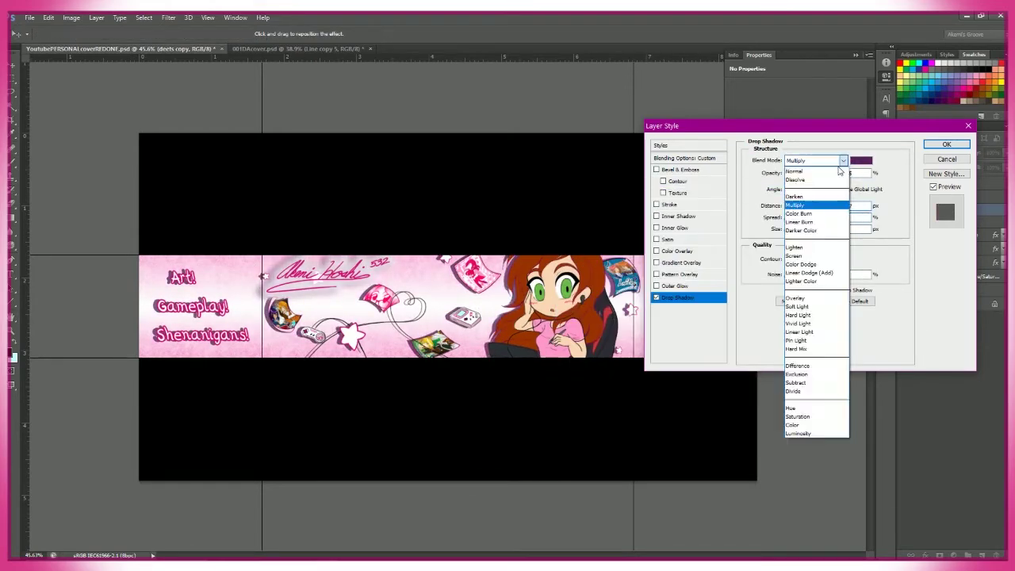
click(802, 238)
click(862, 160)
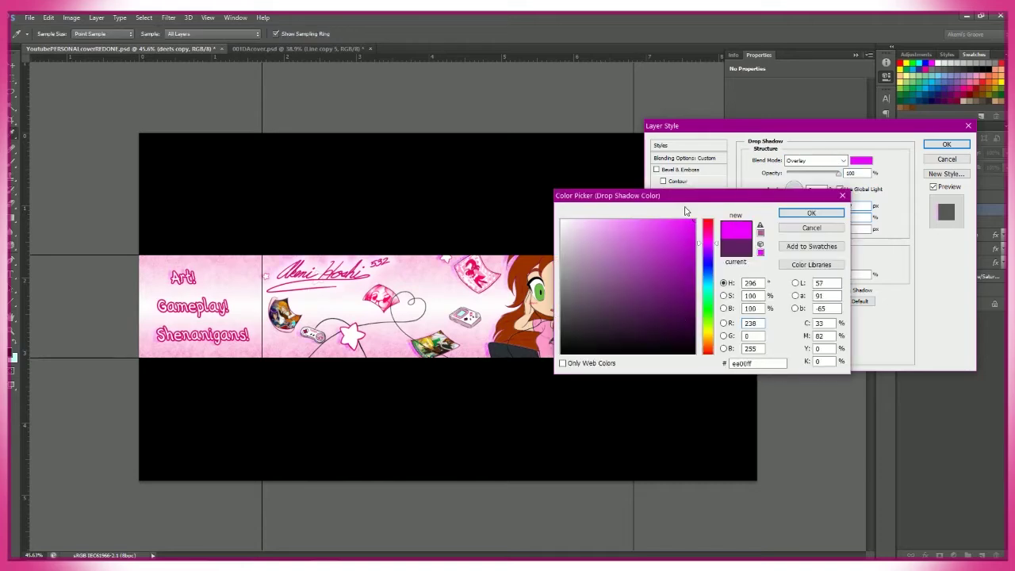
click(708, 287)
click(680, 328)
click(709, 264)
click(812, 213)
- Set distance 50 px, size 0 px, a contour preset and Linear Burn blend, then accept
scroll(841, 167, down, 1)
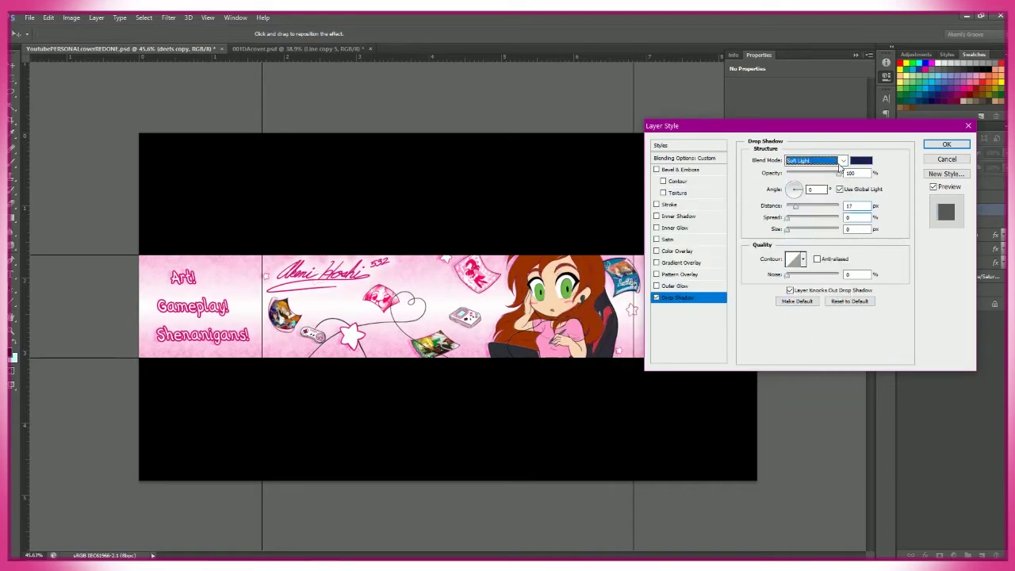
click(841, 161)
click(806, 216)
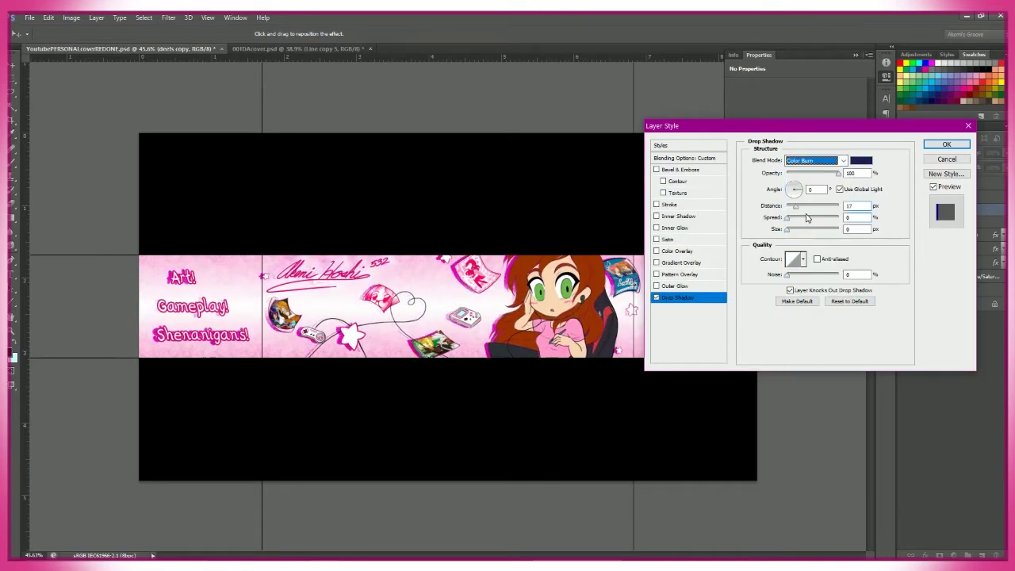
drag(796, 206, 812, 206)
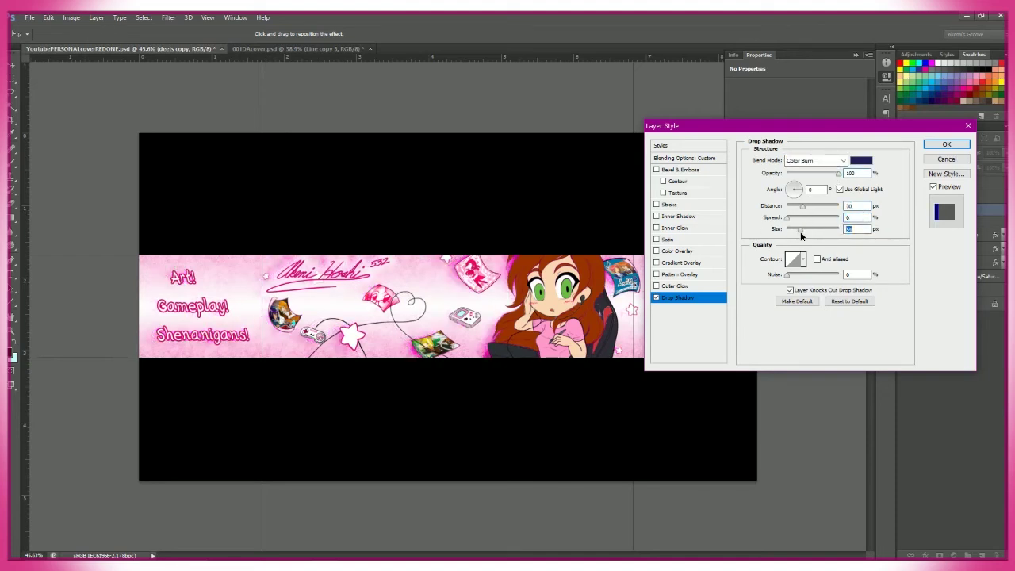
drag(803, 233, 786, 230)
click(804, 259)
double_click(761, 304)
click(804, 259)
click(841, 161)
click(830, 216)
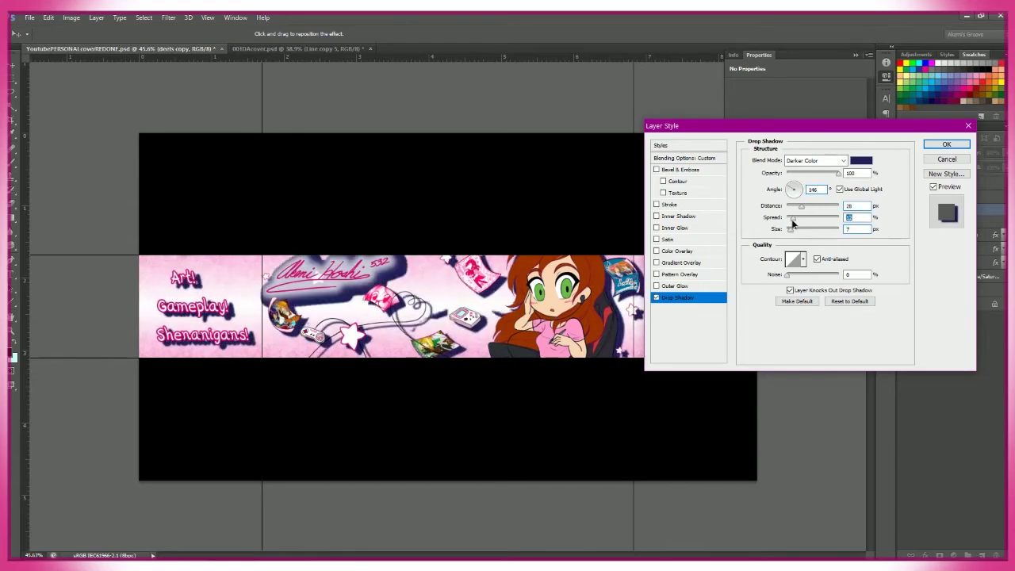
click(947, 143)
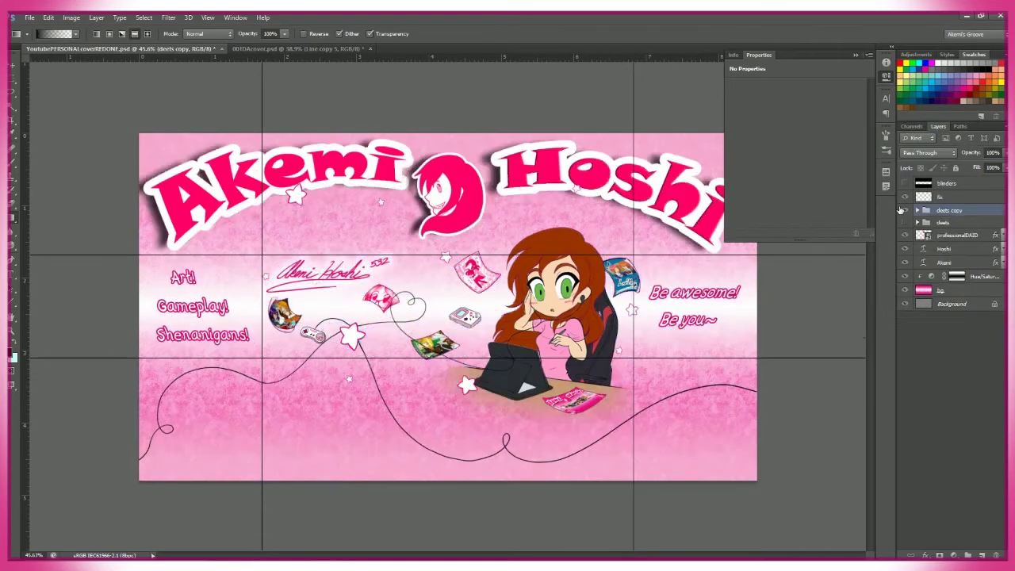
- Clear the drop shadow from deets copy and try several Styles panel presets
click(947, 54)
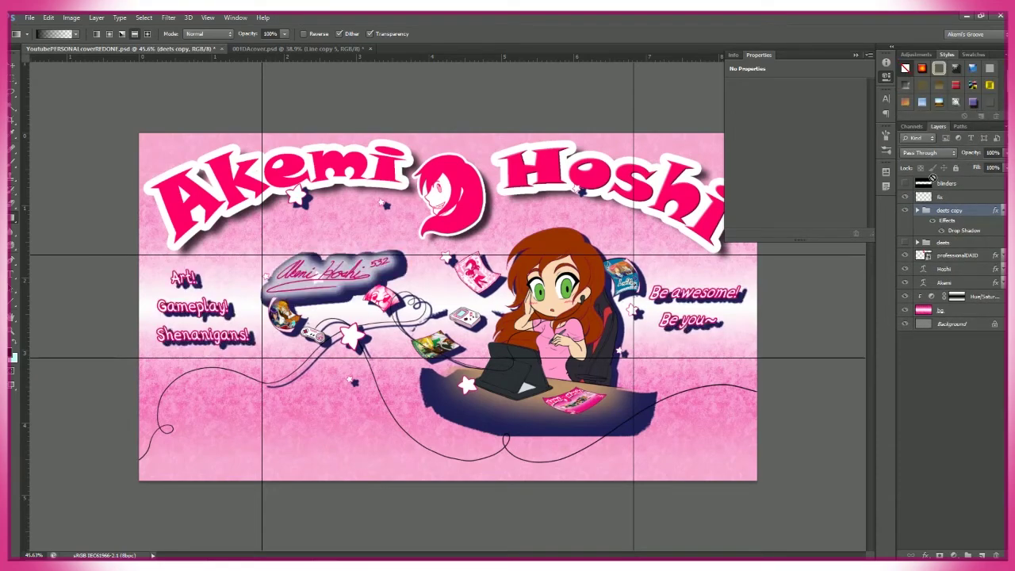
click(906, 68)
click(922, 68)
click(939, 85)
click(924, 103)
click(939, 103)
click(973, 85)
click(939, 84)
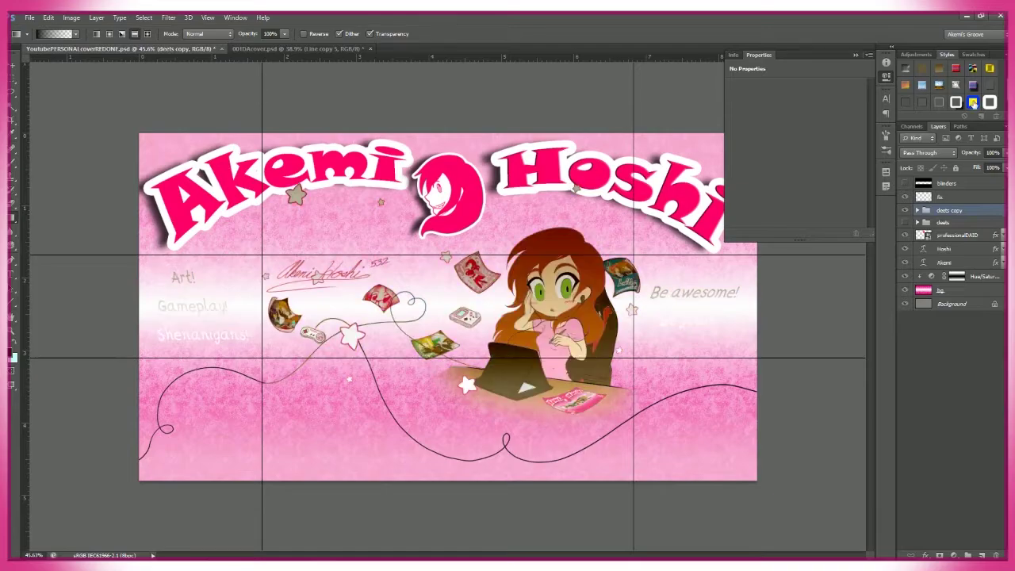
click(956, 85)
click(973, 85)
- Fit the banner to the window and close the 001DAcover document
click(985, 276)
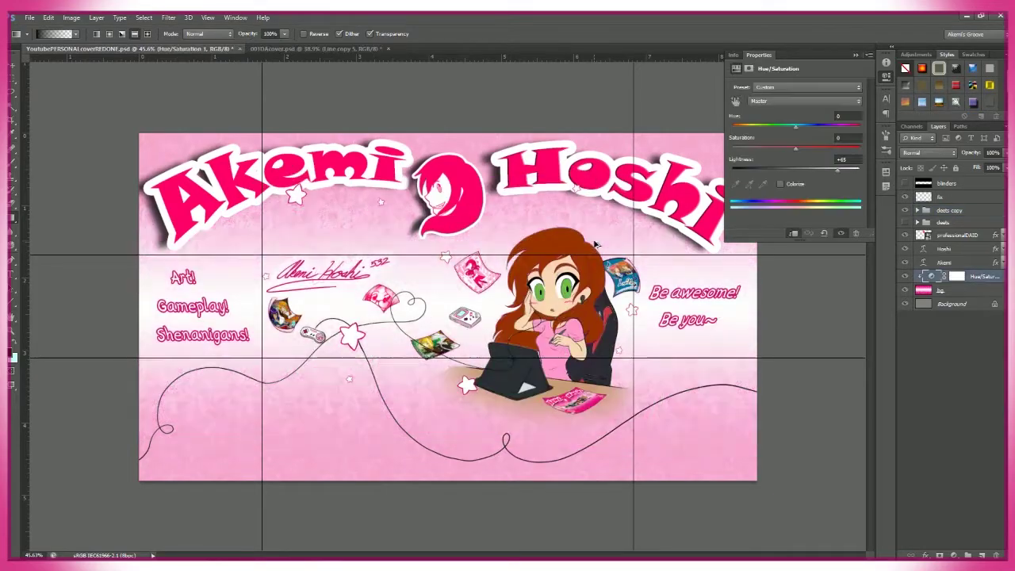
key(z)
drag(596, 246, 375, 36)
click(358, 33)
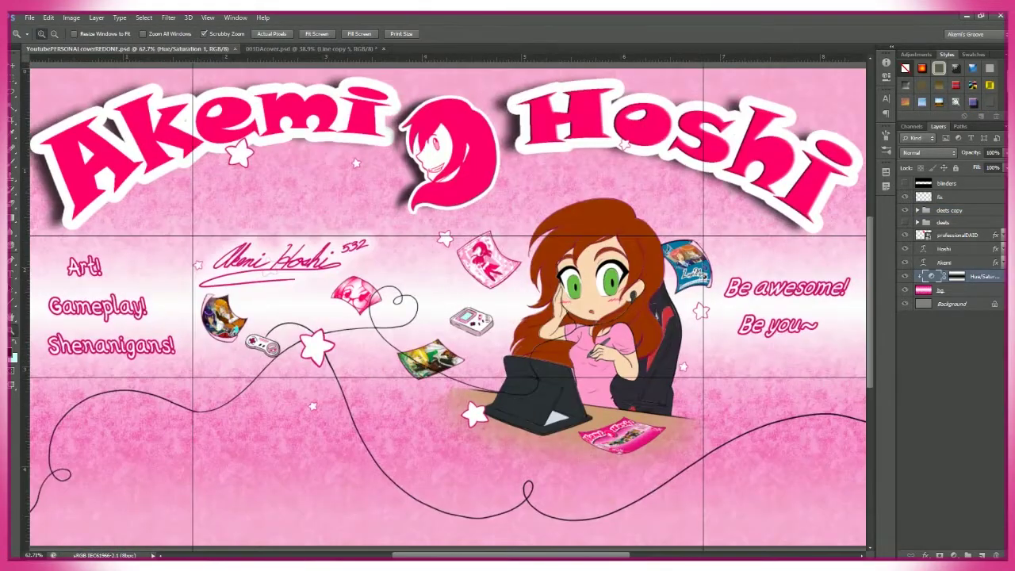
click(956, 253)
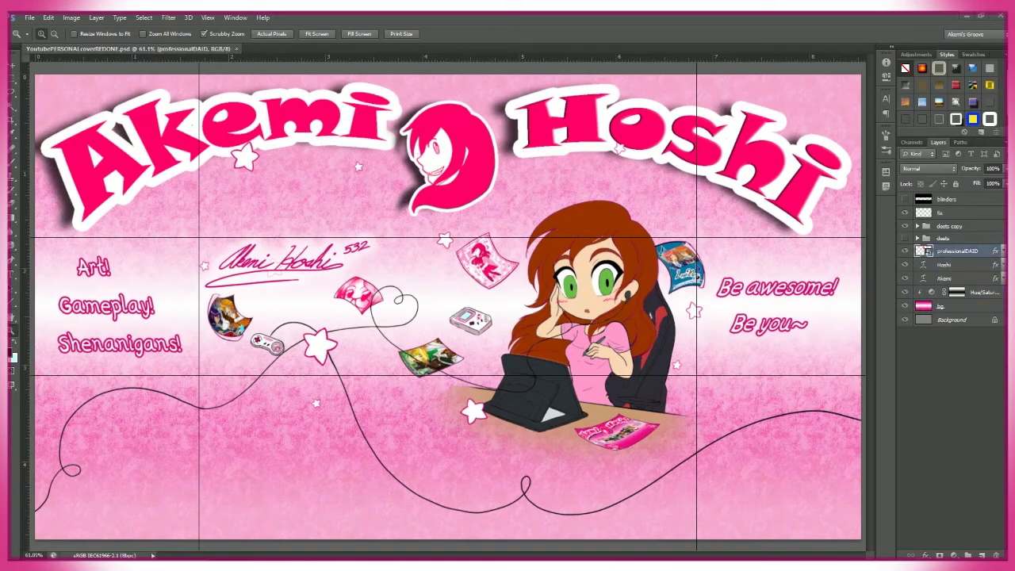
- Place professionalIconUPDATED at 39.28% between Akemi and Hoshi, then delete the temporary notes layer
drag(585, 208, 577, 164)
key(Return)
scroll(116, 260, up, 3)
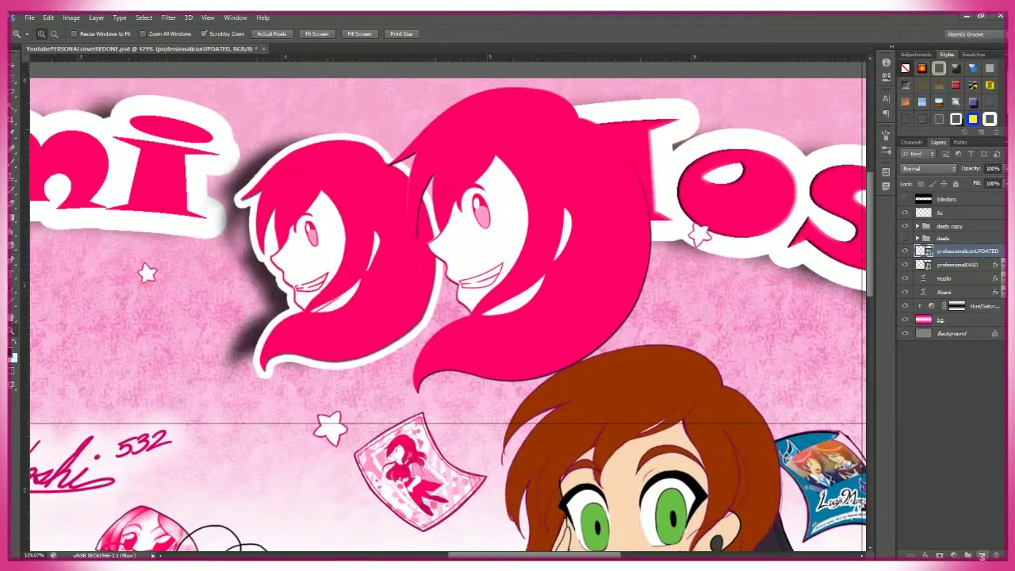
key(m)
key(b)
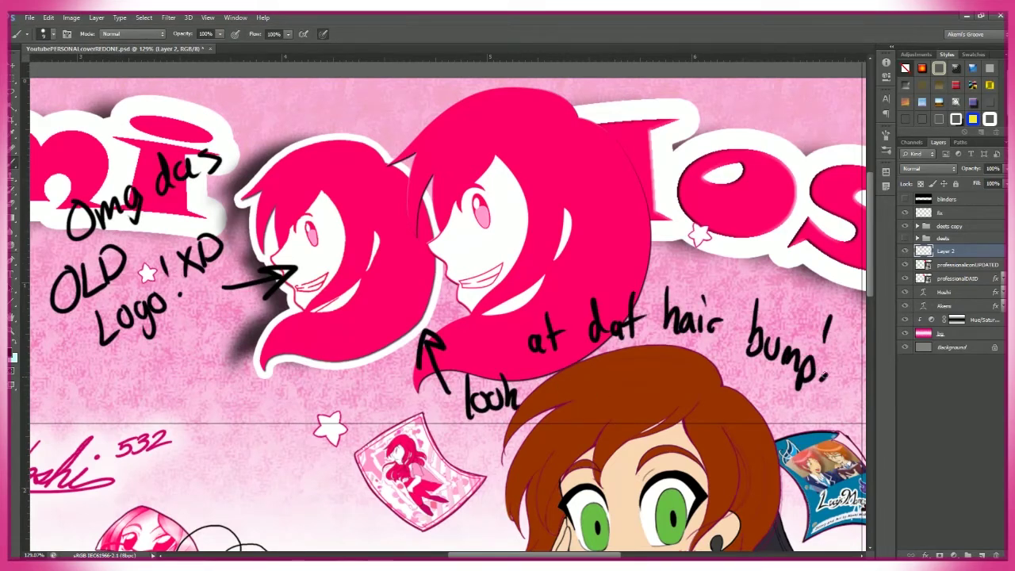
key(Delete)
click(995, 266)
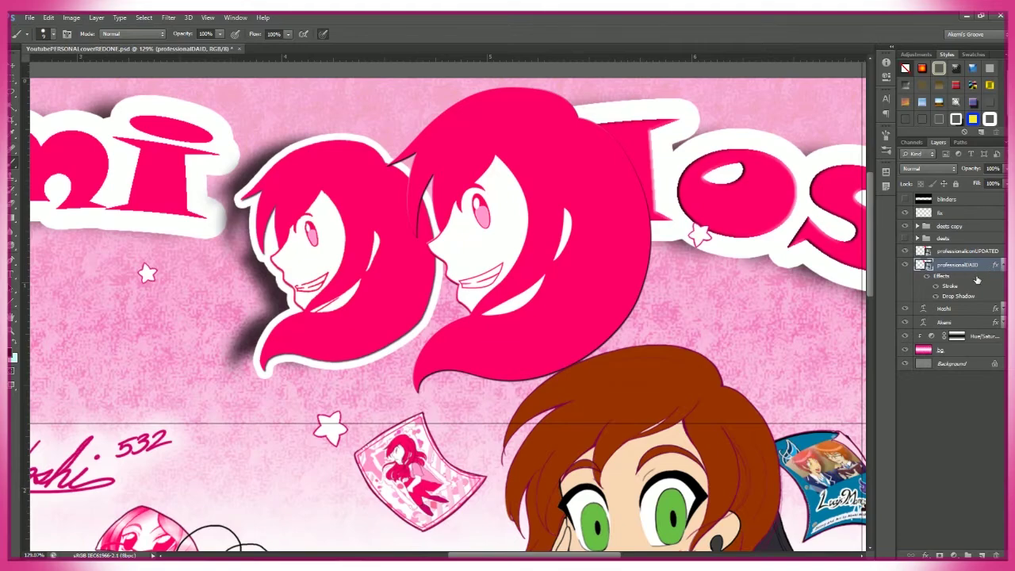
click(930, 307)
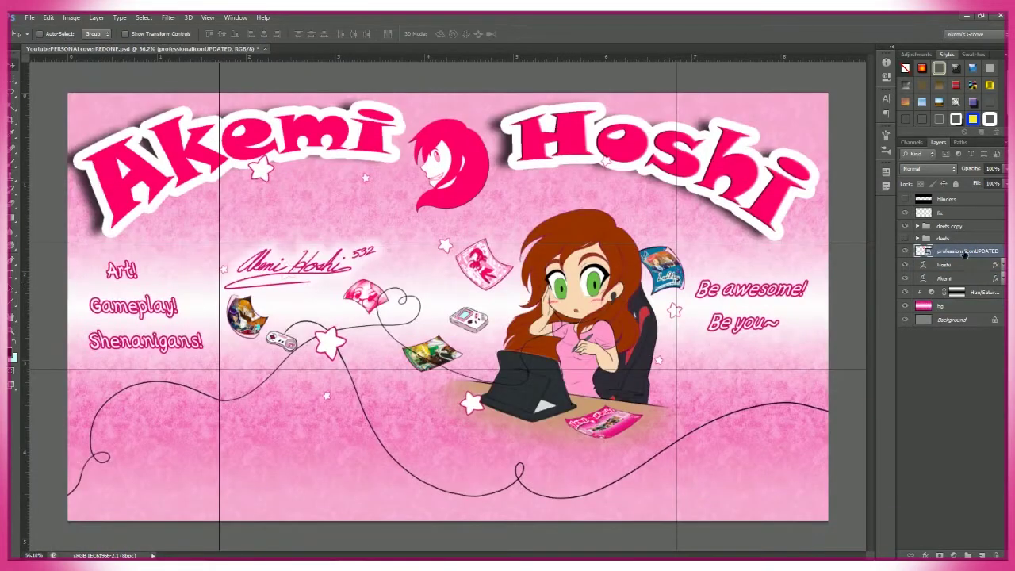
- Give the pink hair-icon logo layer a white stroke outline
double_click(966, 254)
click(504, 283)
click(611, 310)
click(529, 252)
click(742, 228)
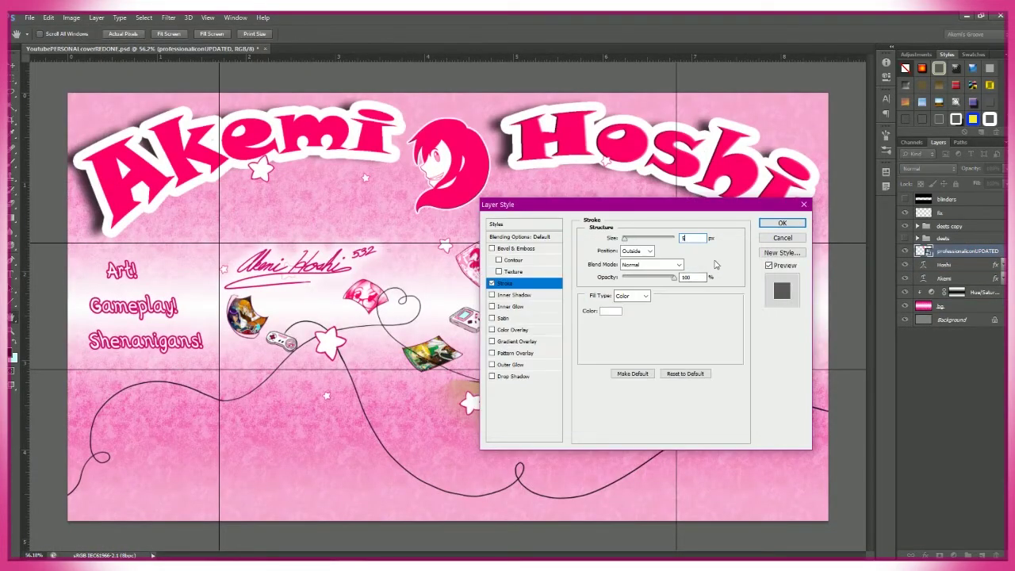
click(513, 376)
key(Return)
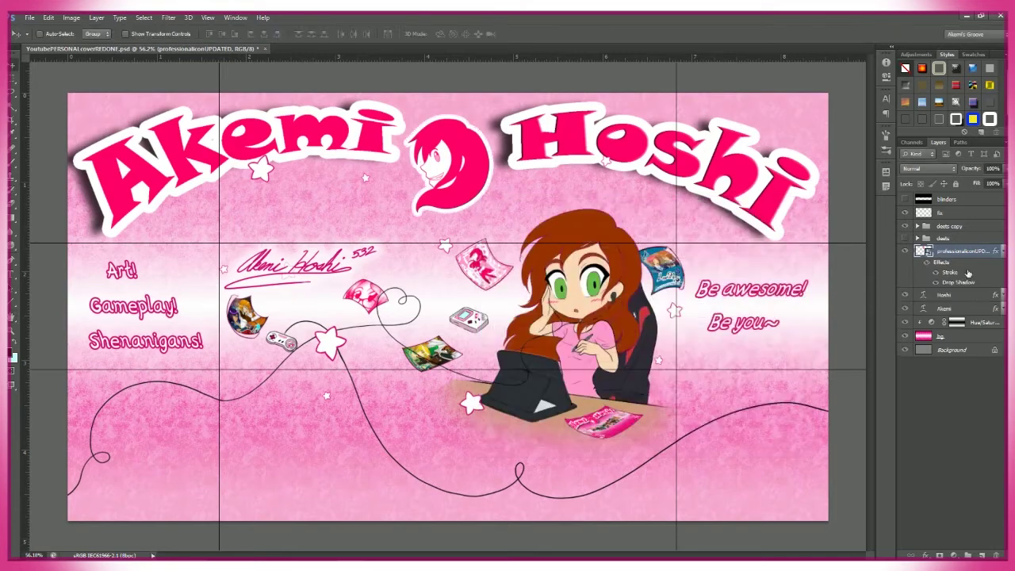
- Angle the icon's drop shadow to about 125° to match the title lettering
double_click(958, 283)
key(Return)
double_click(958, 282)
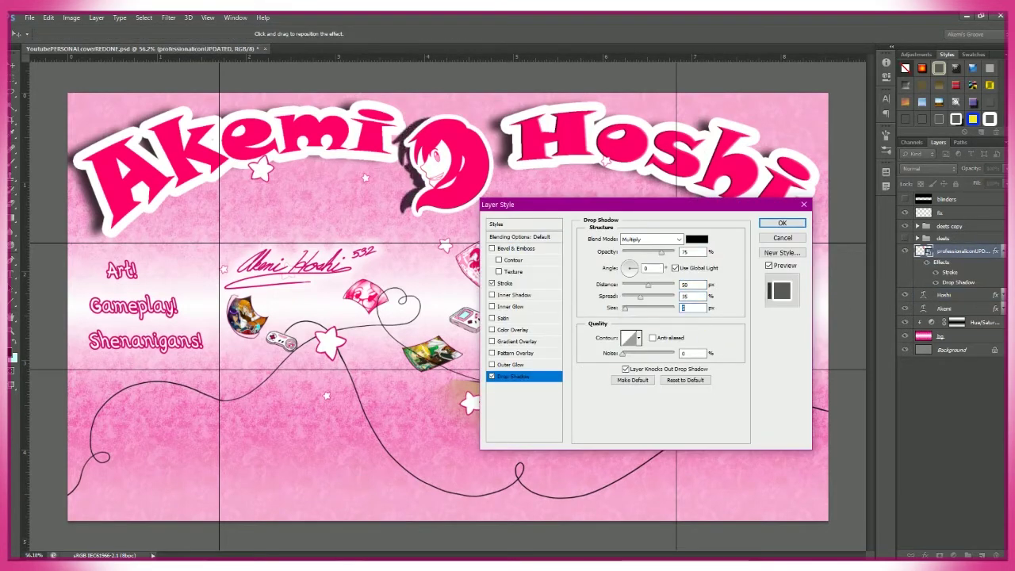
click(628, 274)
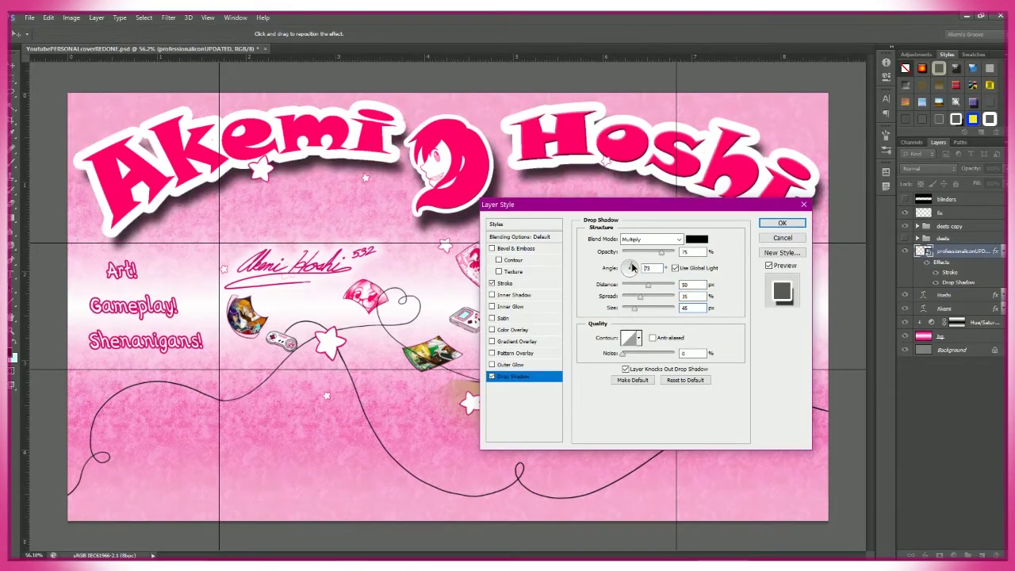
click(629, 264)
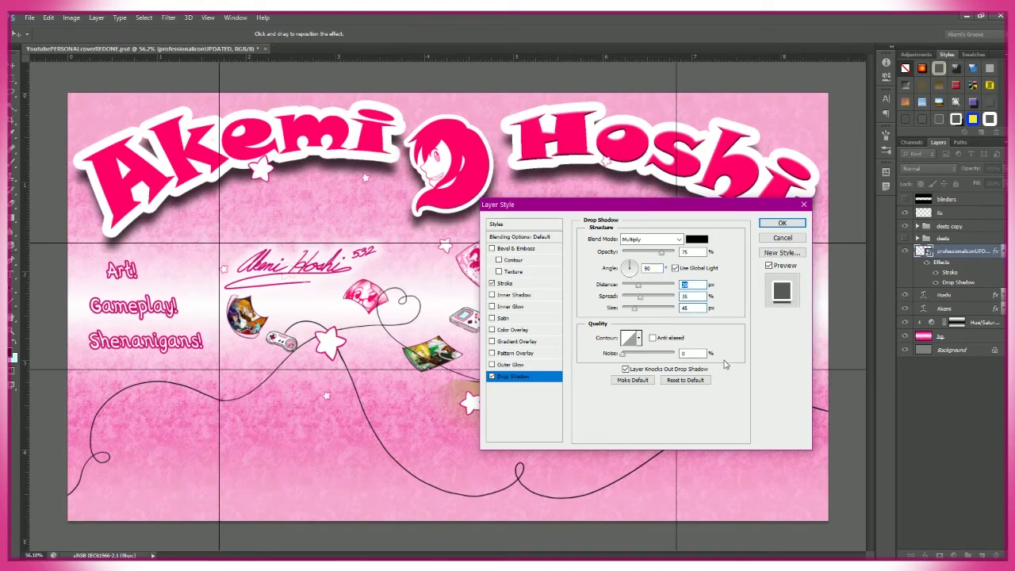
click(628, 267)
click(697, 239)
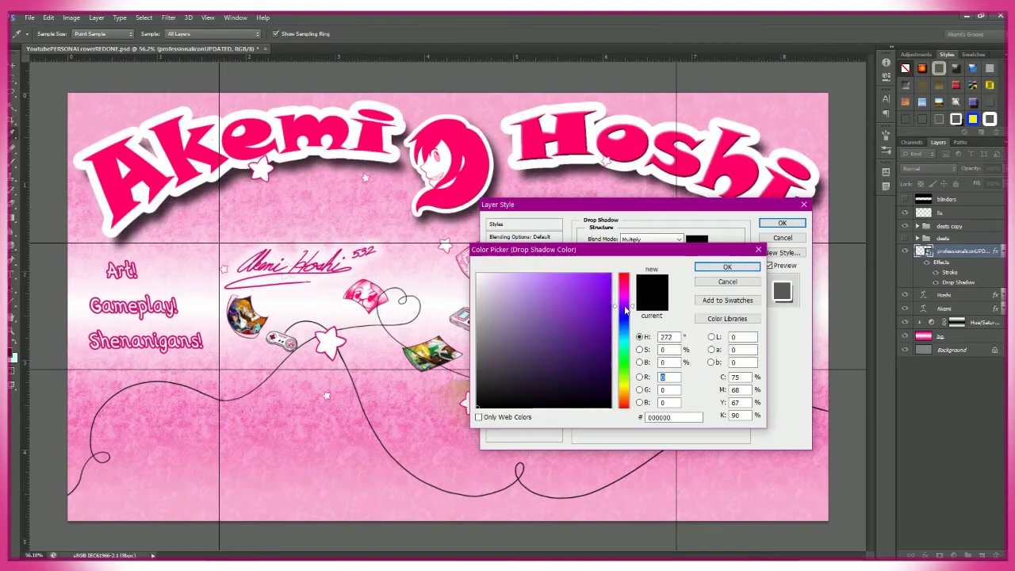
click(727, 267)
click(782, 223)
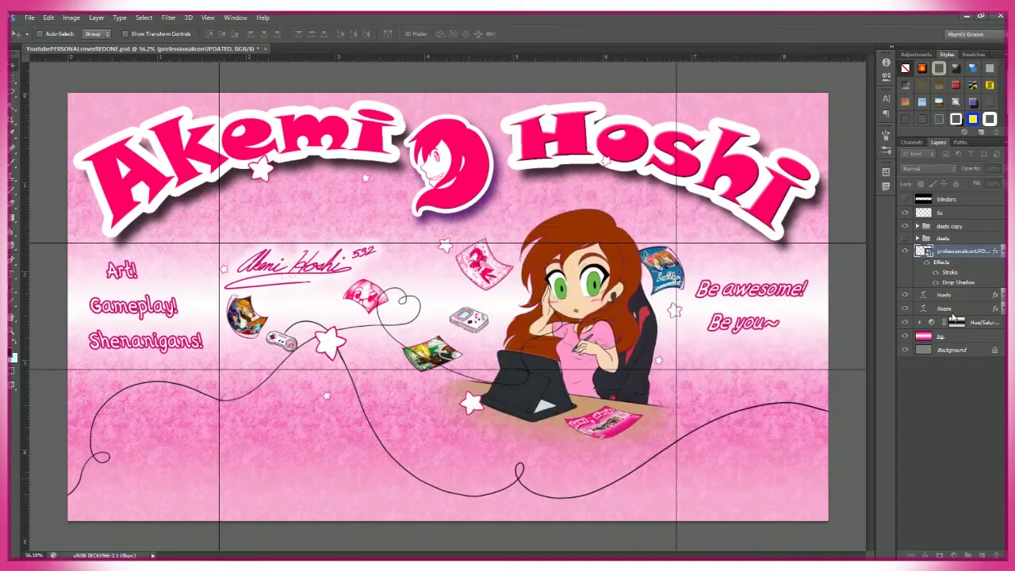
- Compare against the Hoshi and Akemi text layers' stroke settings, then zoom in on the banner
double_click(968, 264)
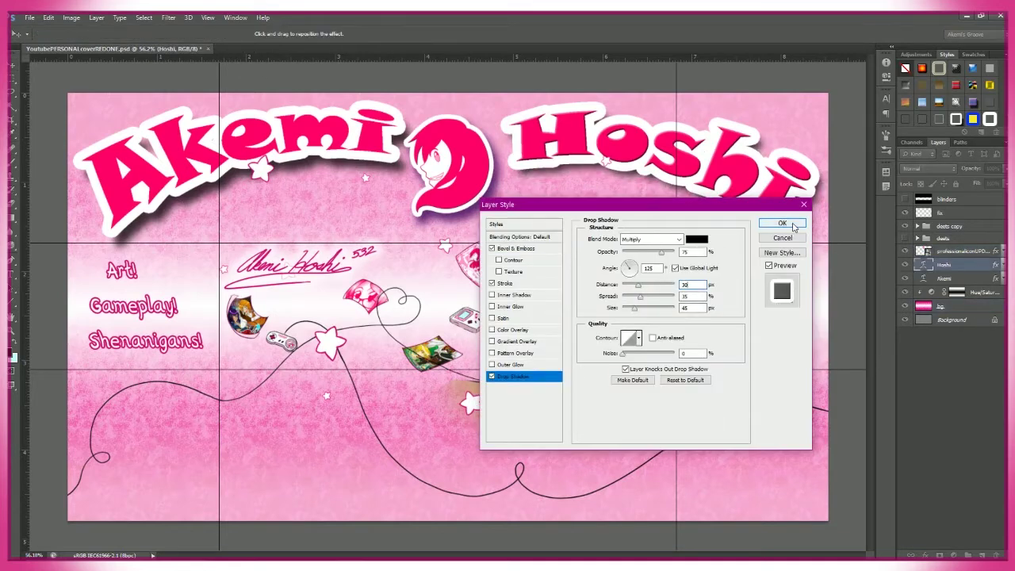
click(524, 283)
click(783, 238)
double_click(968, 278)
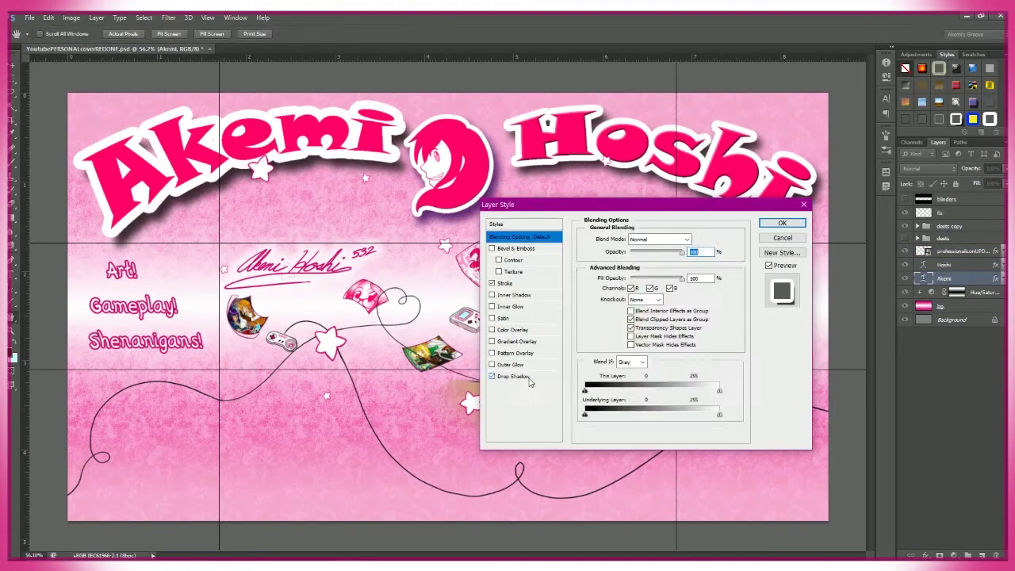
click(524, 283)
key(Escape)
key(z)
key(ctrl+plus)
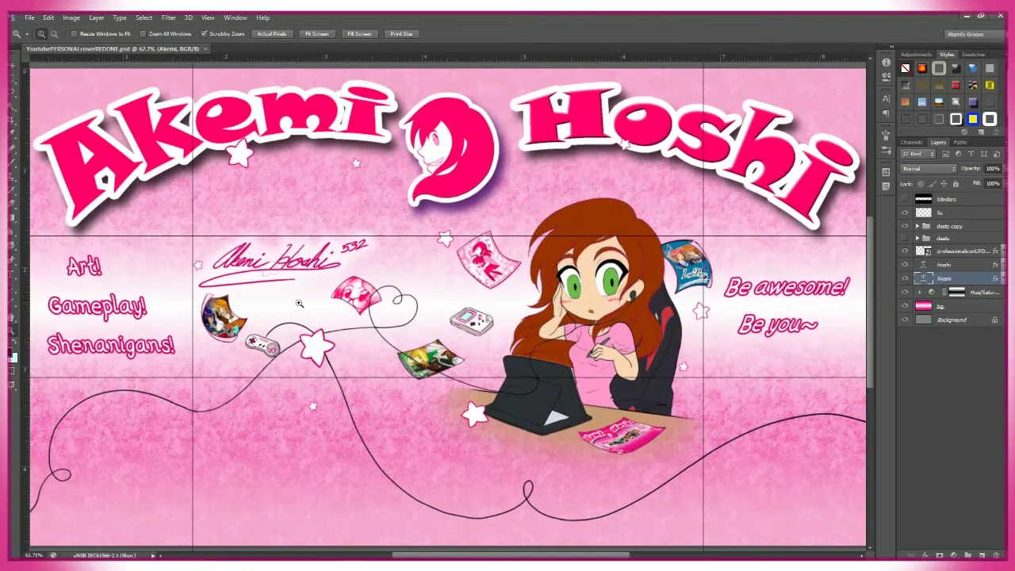
- Drop the Hue/Saturation layer's Lightness to -100 for nearly black edges
double_click(933, 293)
drag(795, 169, 730, 169)
click(952, 292)
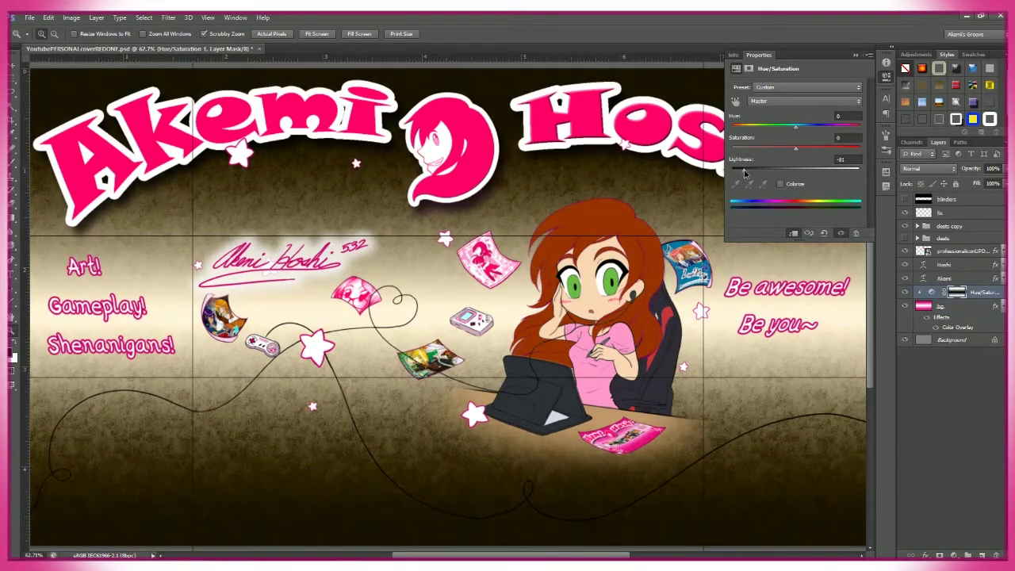
- Start the bg layer's Color Overlay colour as a golden web-safe tan
double_click(958, 327)
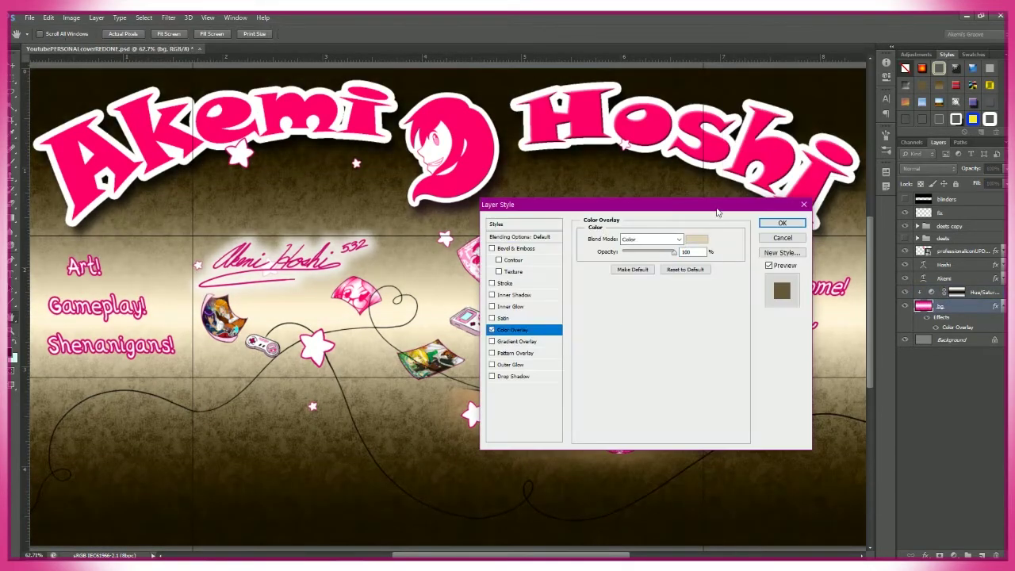
drag(714, 204, 847, 138)
click(830, 173)
drag(632, 405, 632, 407)
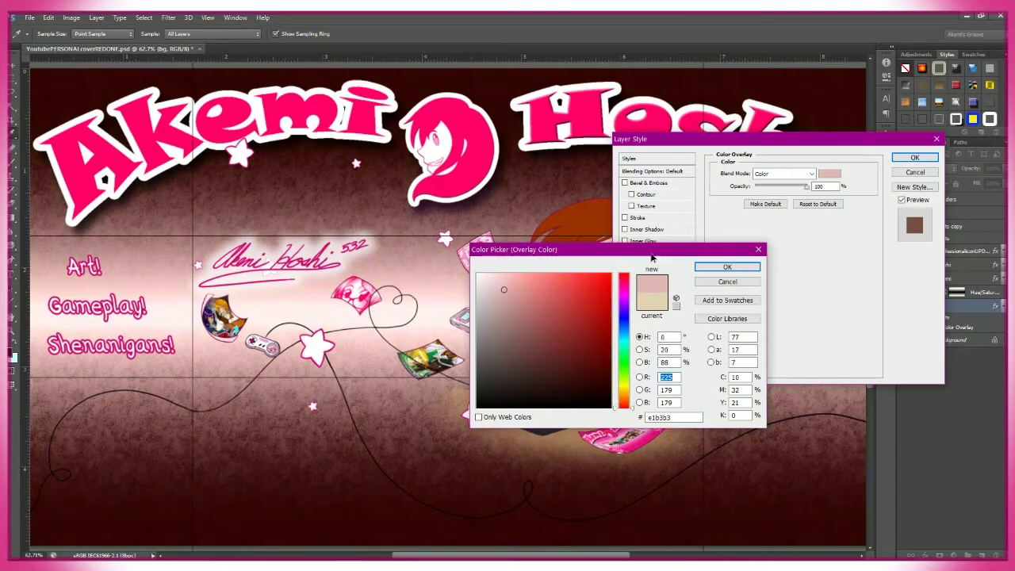
drag(555, 249, 755, 327)
drag(833, 485, 834, 476)
click(788, 379)
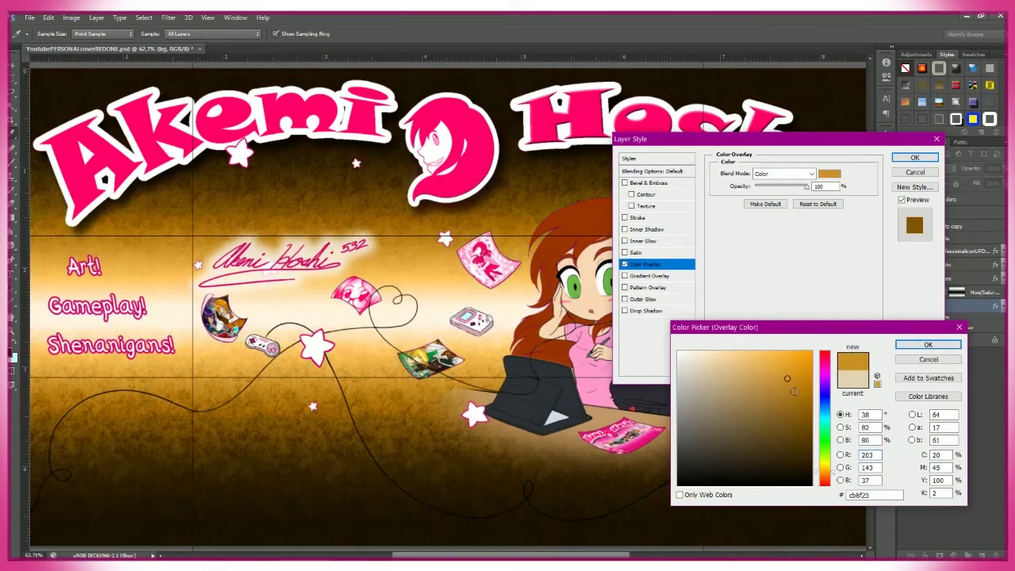
click(878, 376)
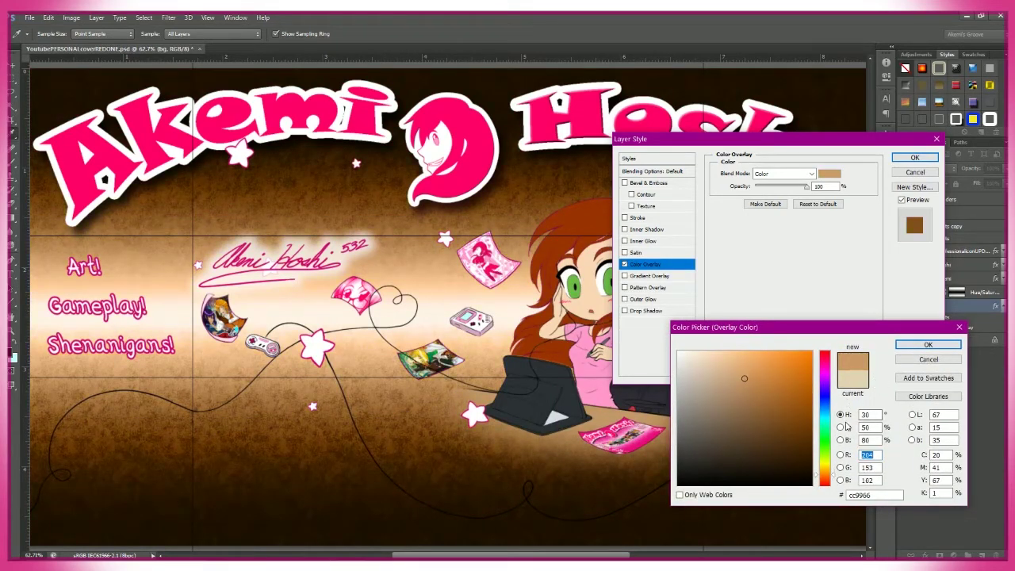
- Desaturate and darken the overlay to a dark brown, apply it, and view the whole banner
click(840, 427)
click(834, 436)
click(840, 440)
drag(834, 397, 835, 357)
click(840, 414)
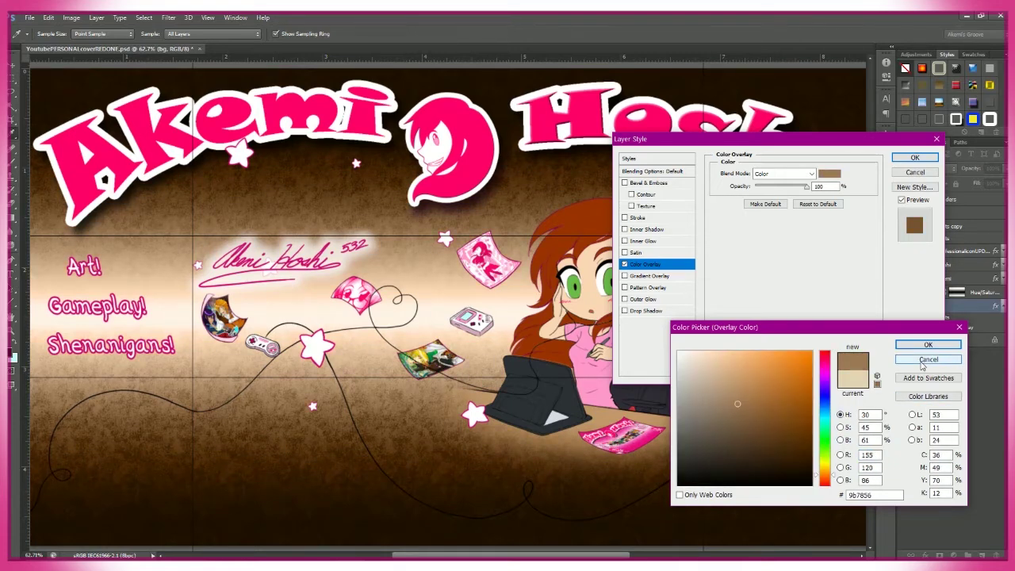
click(571, 238)
click(840, 440)
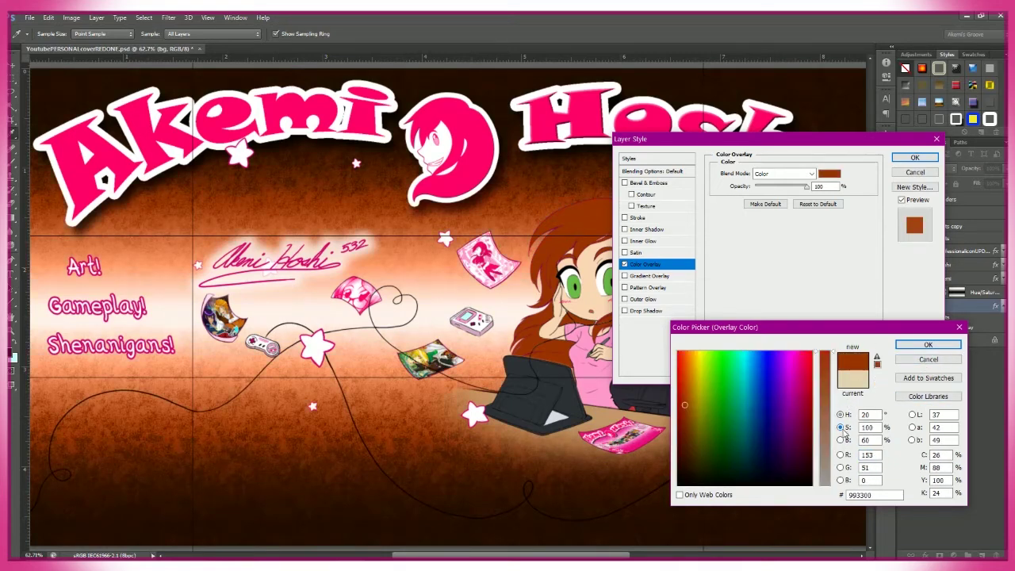
click(840, 414)
click(840, 427)
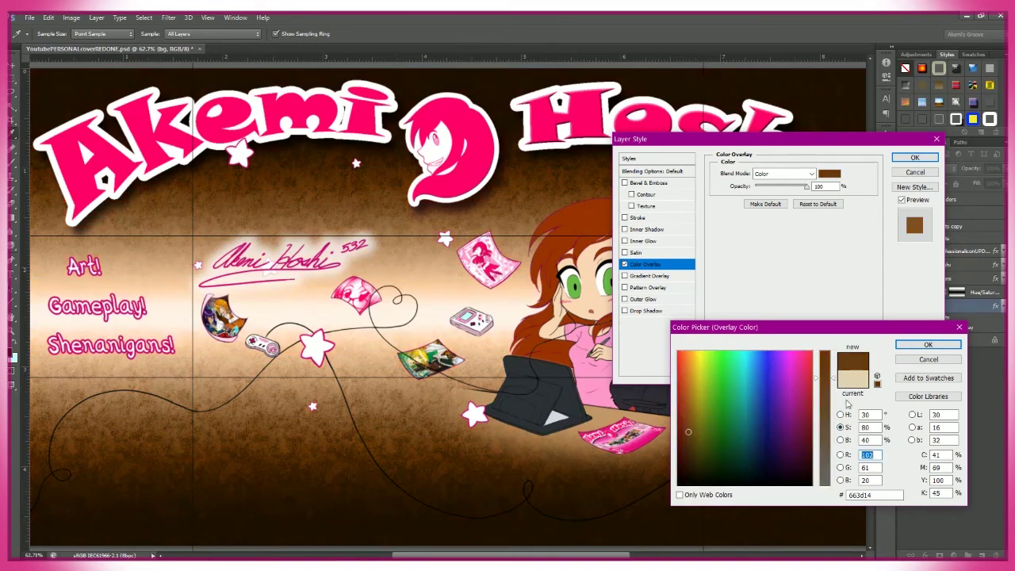
click(928, 344)
key(Return)
key(z)
drag(698, 485, 666, 492)
click(1000, 307)
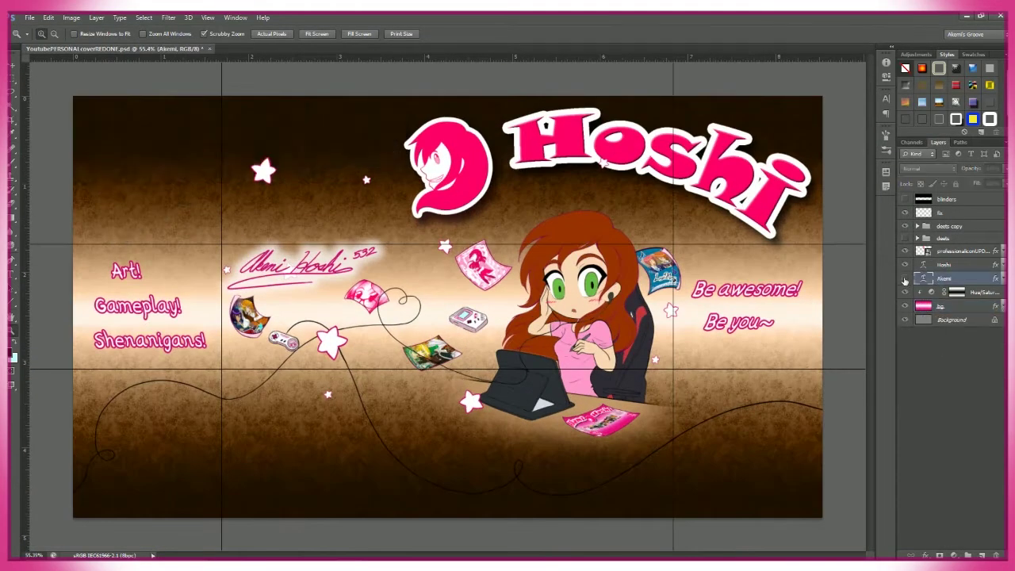
- Switch the icon and Hoshi drop shadows to a purple glow blended as Lighten
double_click(995, 251)
click(811, 173)
click(762, 260)
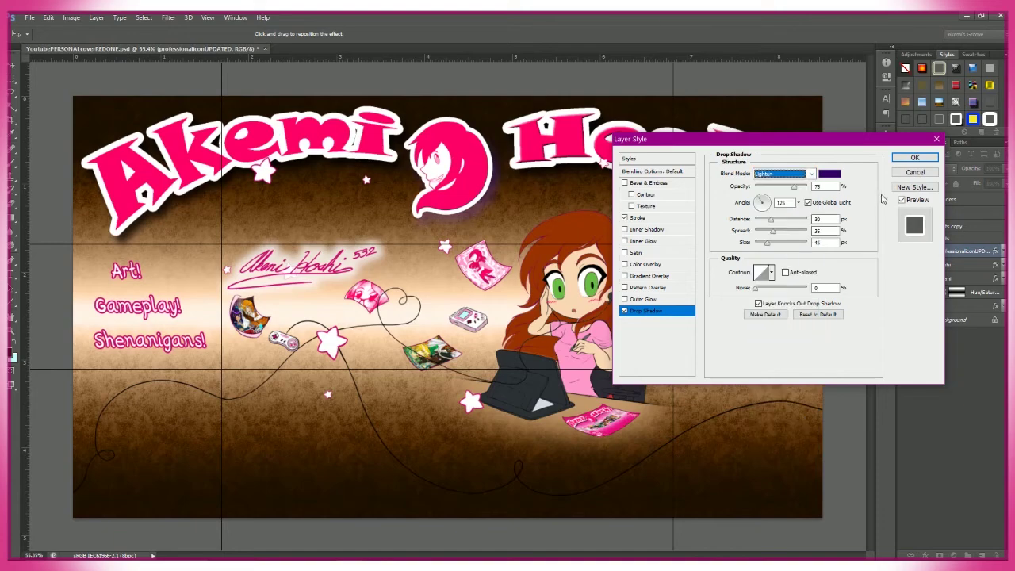
click(829, 173)
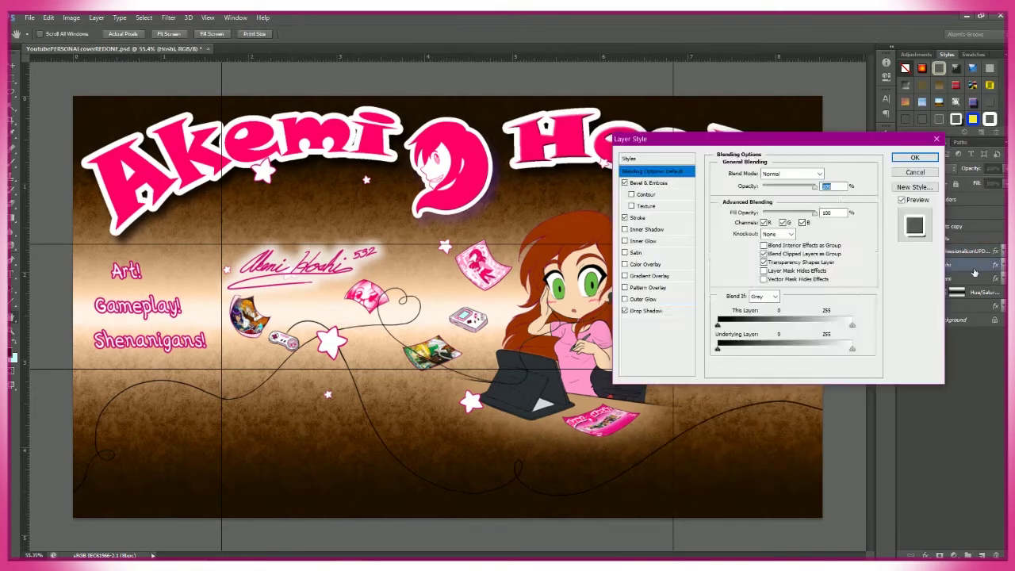
click(829, 173)
click(929, 344)
drag(767, 144, 758, 204)
click(904, 217)
- Give the Akemi text's drop shadow the same purple glow colour
double_click(944, 279)
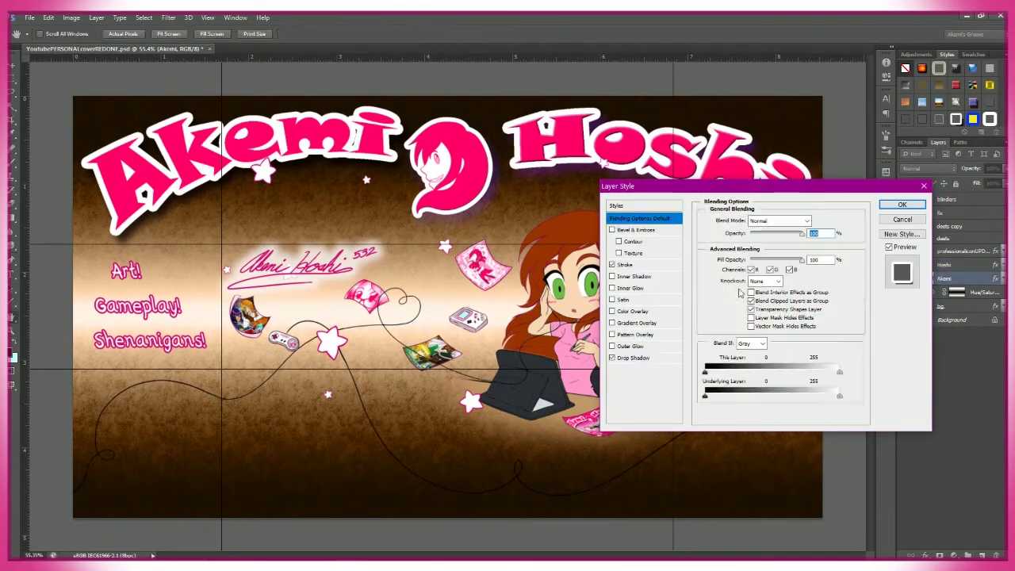
click(632, 346)
click(818, 209)
click(907, 347)
click(905, 194)
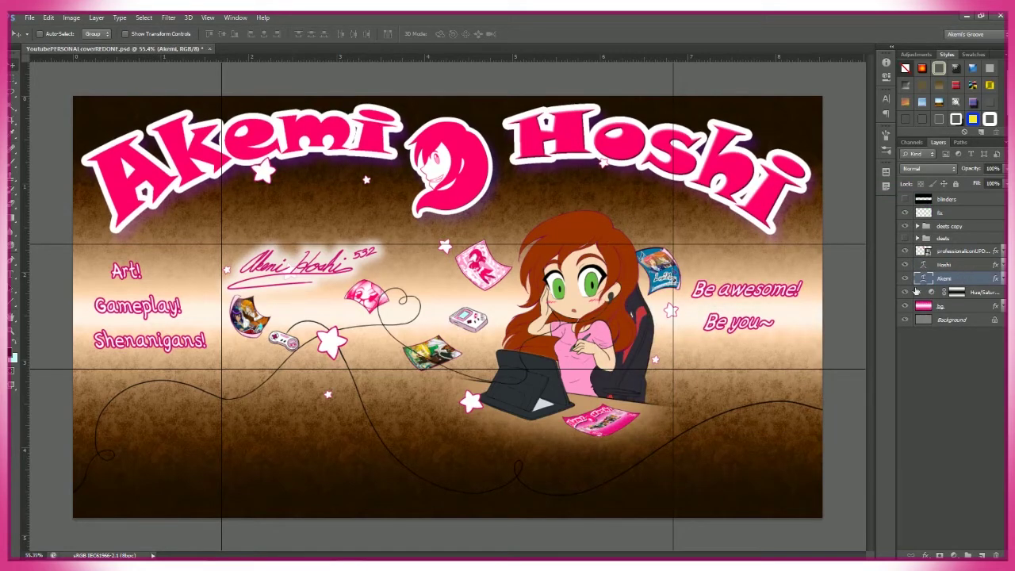
- Group the title and icon layers into a group named 'logodetails'
shift+click(960, 251)
key(ctrl+g)
double_click(945, 251)
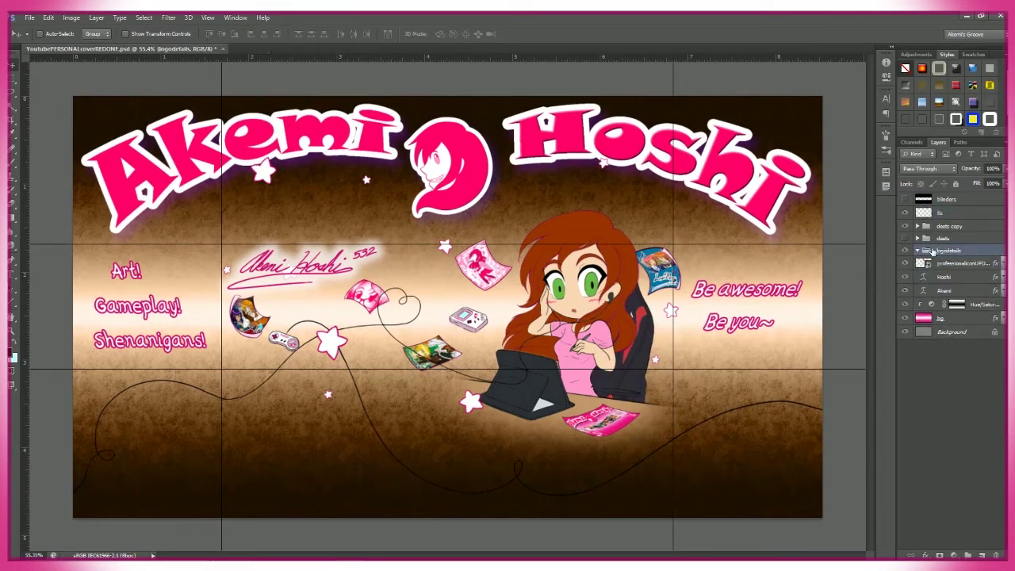
text(logodetails)
click(918, 251)
- In the deets copy group, hide the 'Be awesome! Be you~' text layer
click(907, 215)
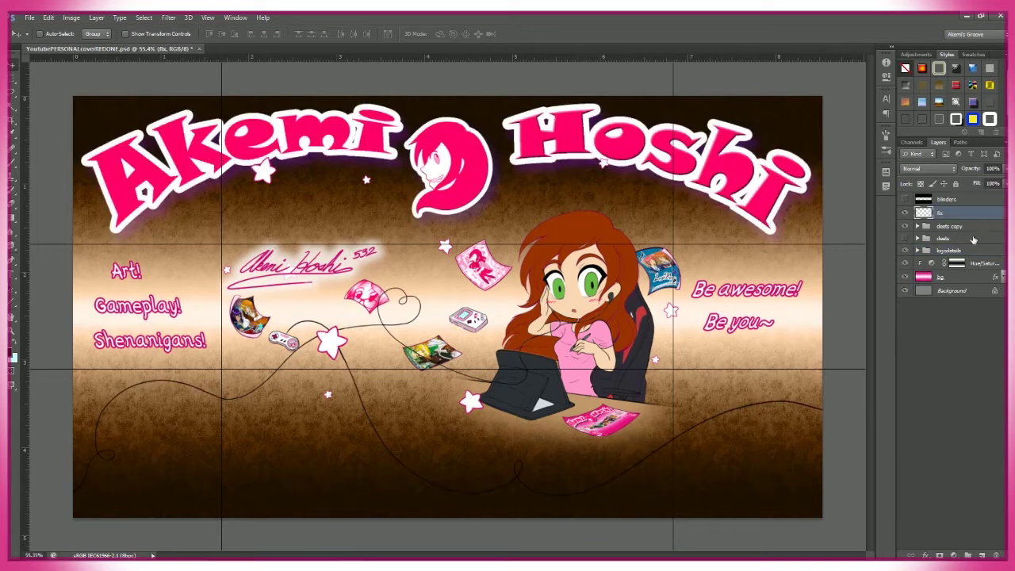
click(918, 227)
click(906, 281)
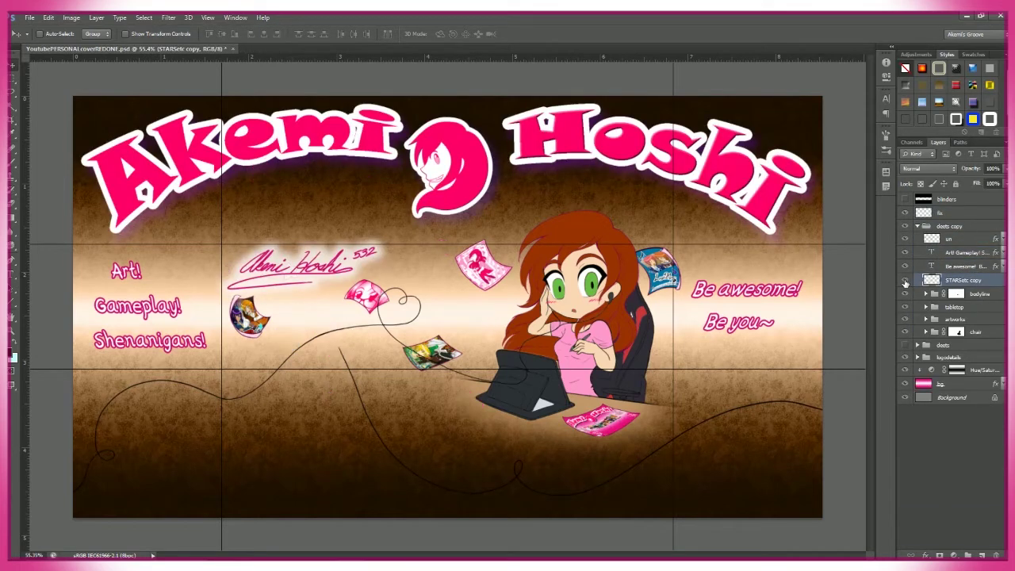
click(906, 281)
click(906, 266)
- Duplicate the STARSetc copy layer and move the copy above all groups
click(906, 280)
click(906, 280)
click(962, 280)
key(ctrl+j)
drag(962, 280, 956, 228)
- Duplicate the line layer from the bodyline group to the top level
click(925, 307)
click(917, 349)
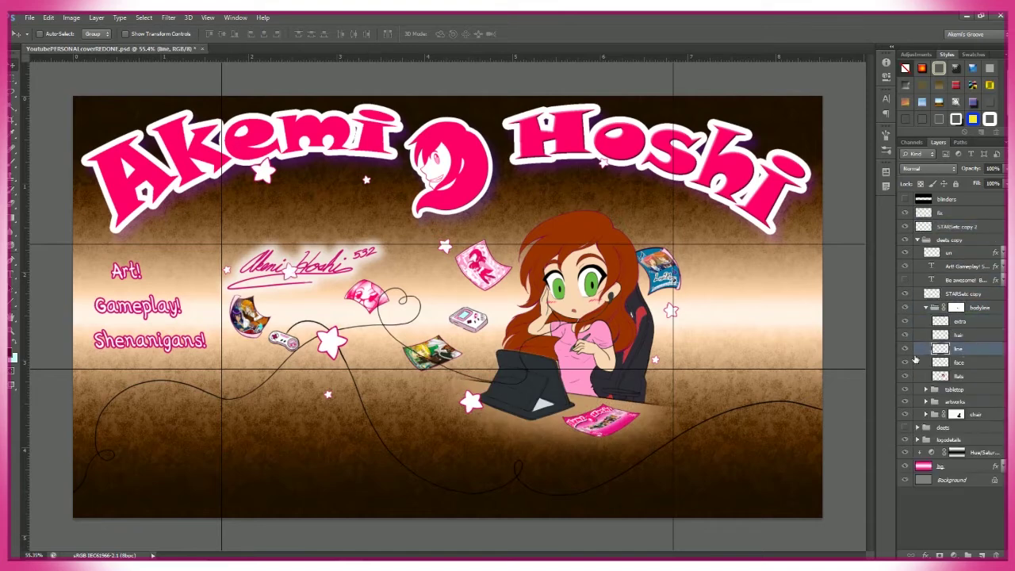
key(ctrl+j)
drag(960, 350, 952, 238)
click(918, 254)
- Merge the stars copy into the fx layer and give it a dark purple drop shadow
shift+click(940, 214)
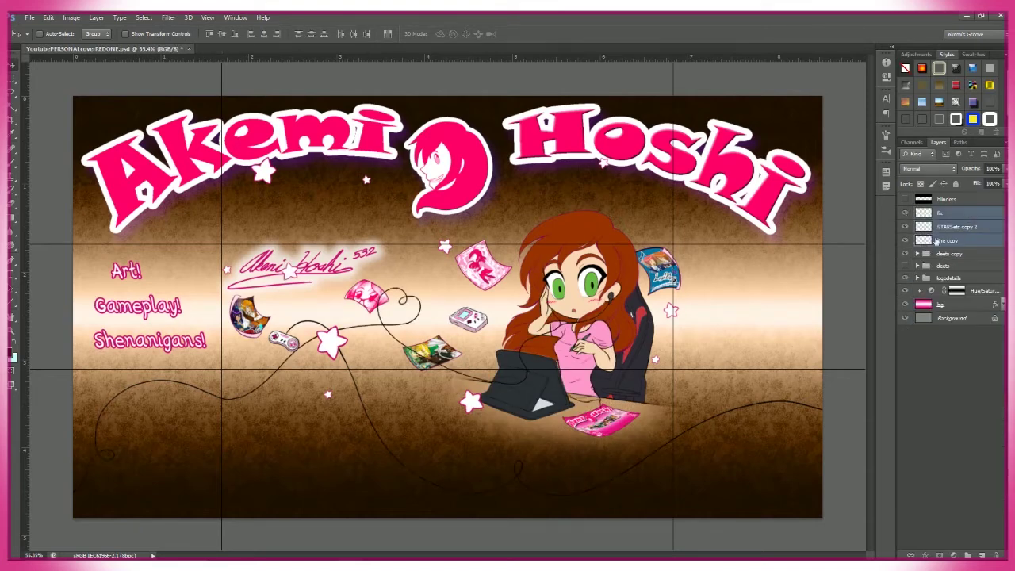
key(ctrl+e)
double_click(976, 214)
click(635, 358)
click(817, 221)
click(929, 352)
click(800, 221)
- Apply the fx layer's shadow blend mode and inspect the cord's glow up close
click(799, 220)
click(902, 205)
click(708, 407)
drag(746, 407, 708, 407)
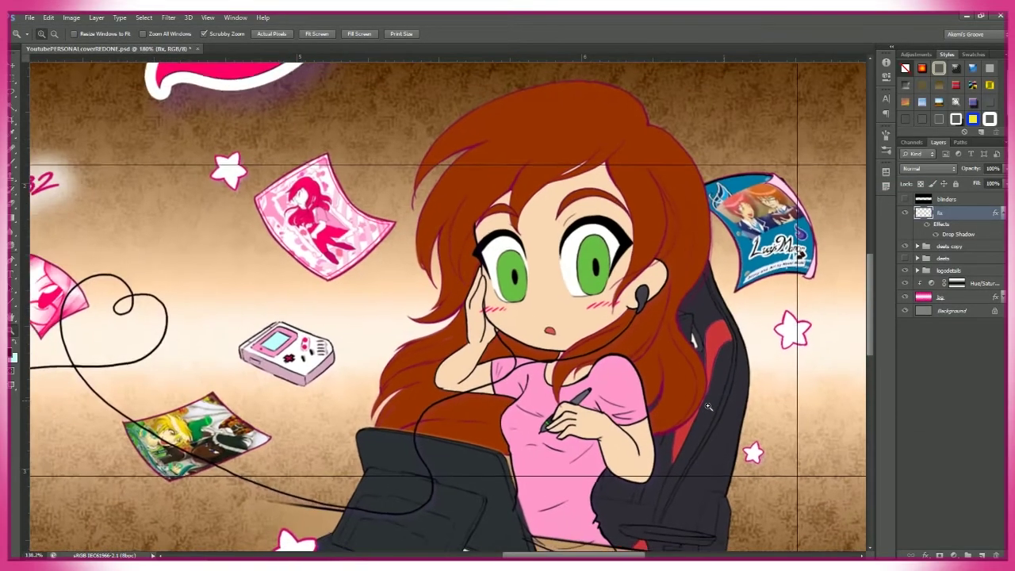
key(ctrl+0)
- Tighten the cord's purple glow with Spread 70 and Distance 15
double_click(958, 234)
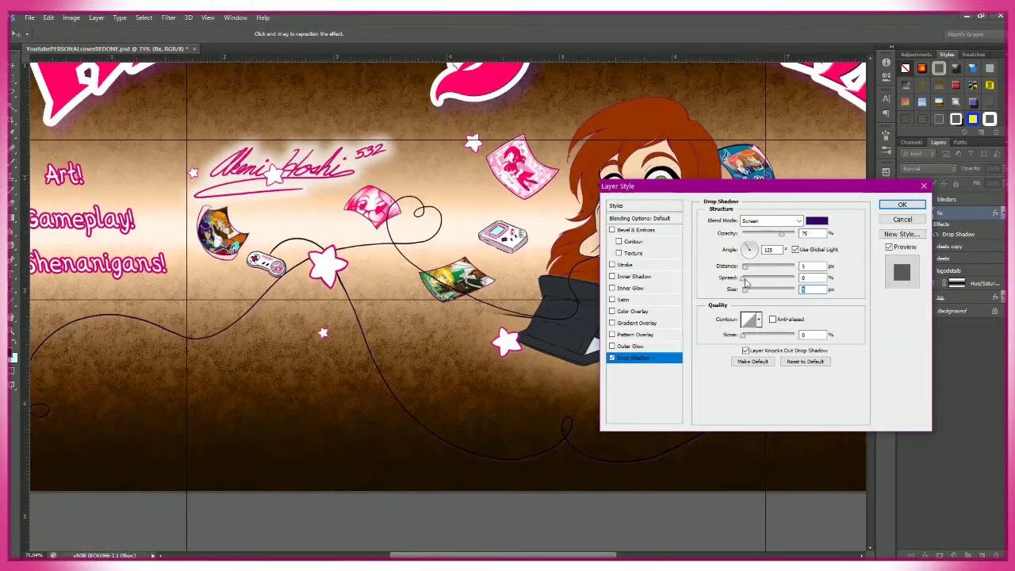
drag(793, 185, 929, 176)
mouse_move(892, 279)
mouse_down()
mouse_move(913, 279)
mouse_move(881, 284)
mouse_up()
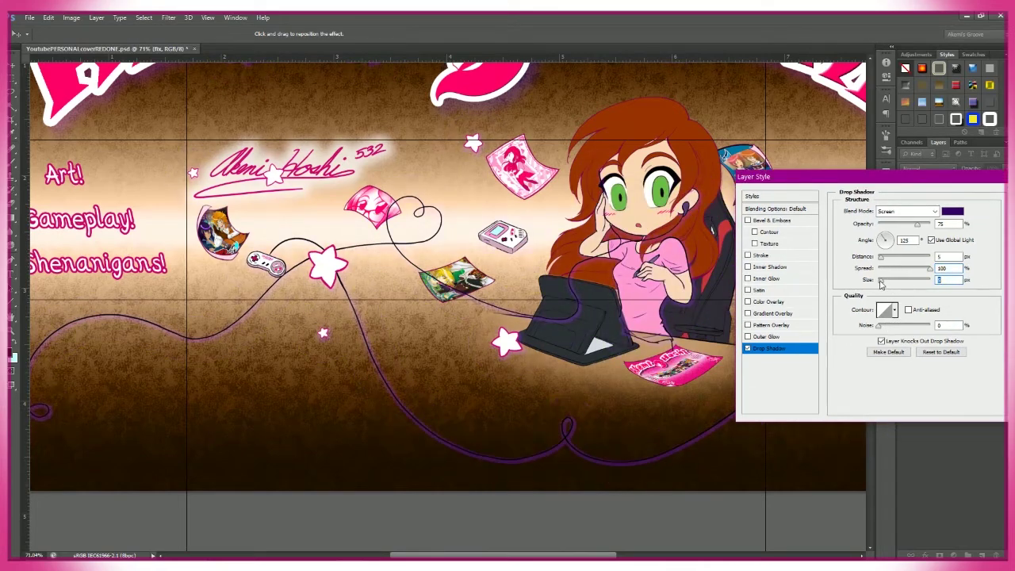
drag(794, 176, 615, 202)
click(717, 336)
click(784, 331)
drag(751, 293, 724, 310)
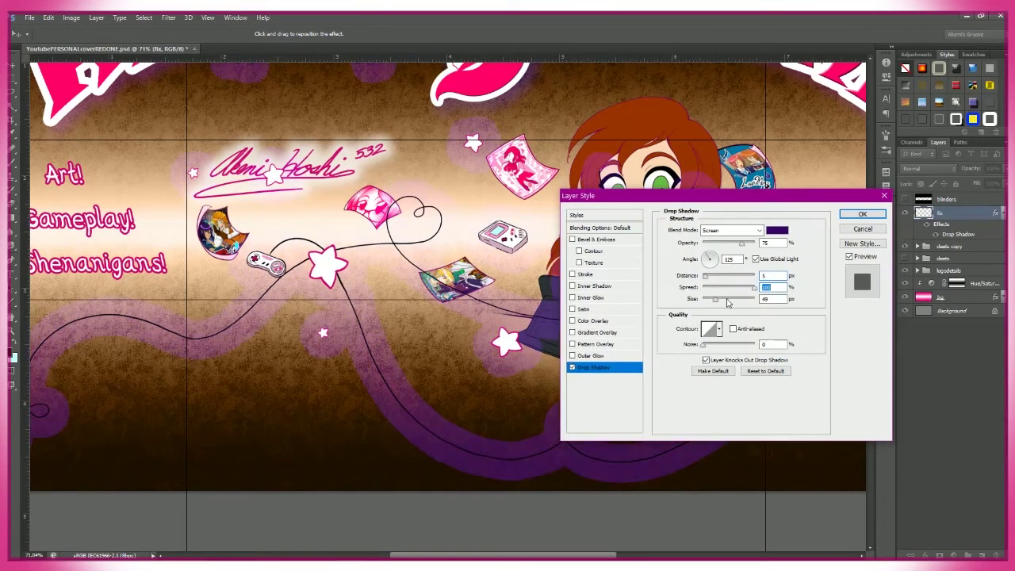
drag(750, 294, 710, 276)
drag(706, 299, 708, 302)
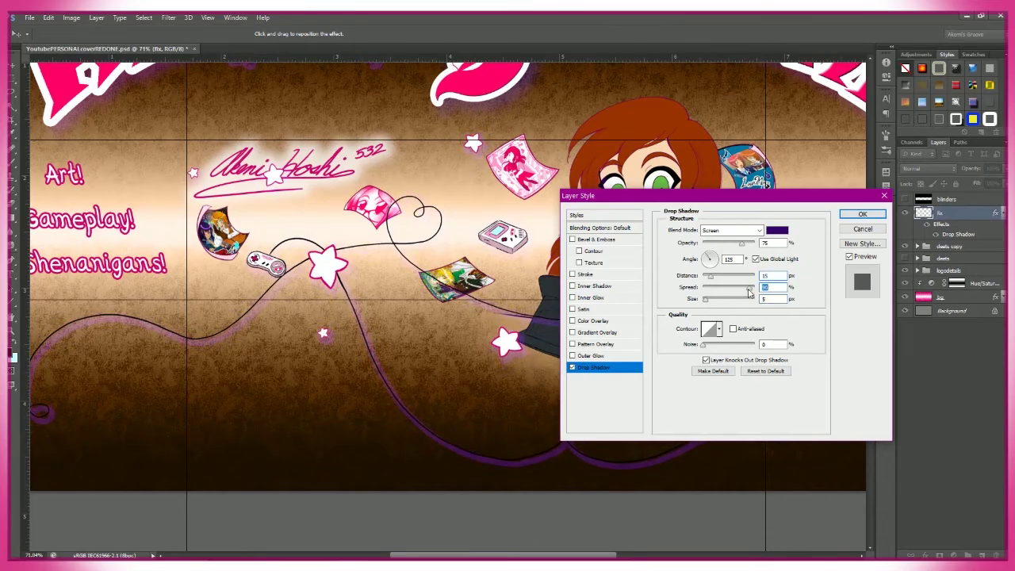
click(862, 214)
- Lasso and delete the stray line near the hand and the earbud hook on the cord
key(z)
scroll(561, 452, down, 5)
scroll(521, 294, up, 10)
key(e)
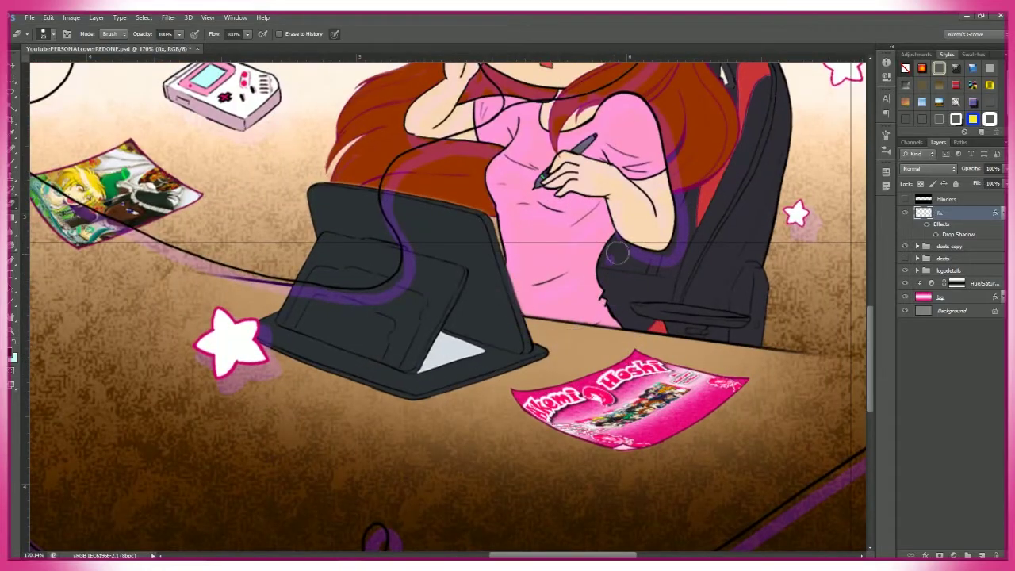
scroll(667, 198, up, 3)
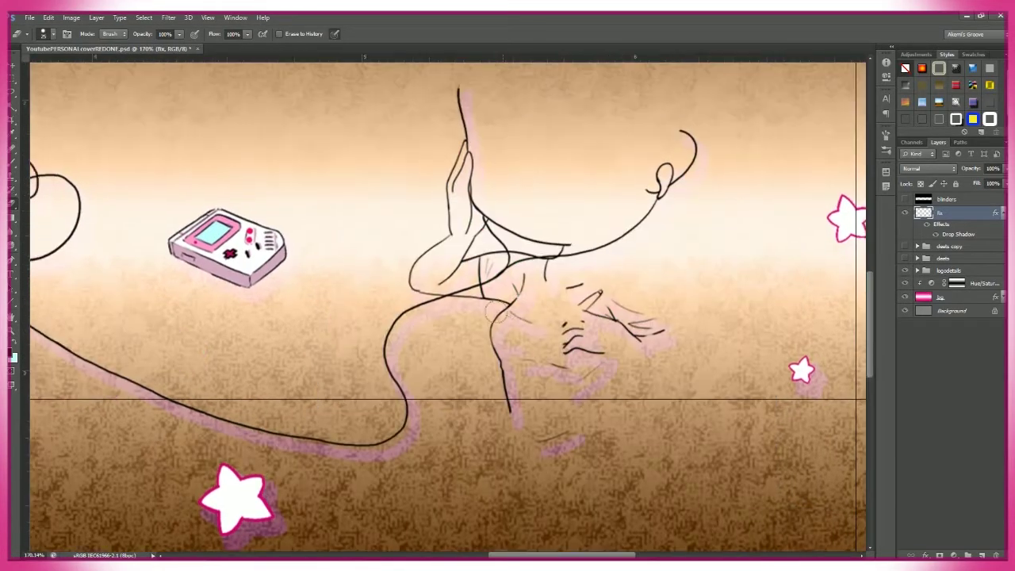
scroll(499, 320, up, 3)
key(l)
scroll(589, 261, down, 3)
scroll(495, 249, up, 4)
drag(389, 230, 494, 249)
scroll(580, 293, up, 3)
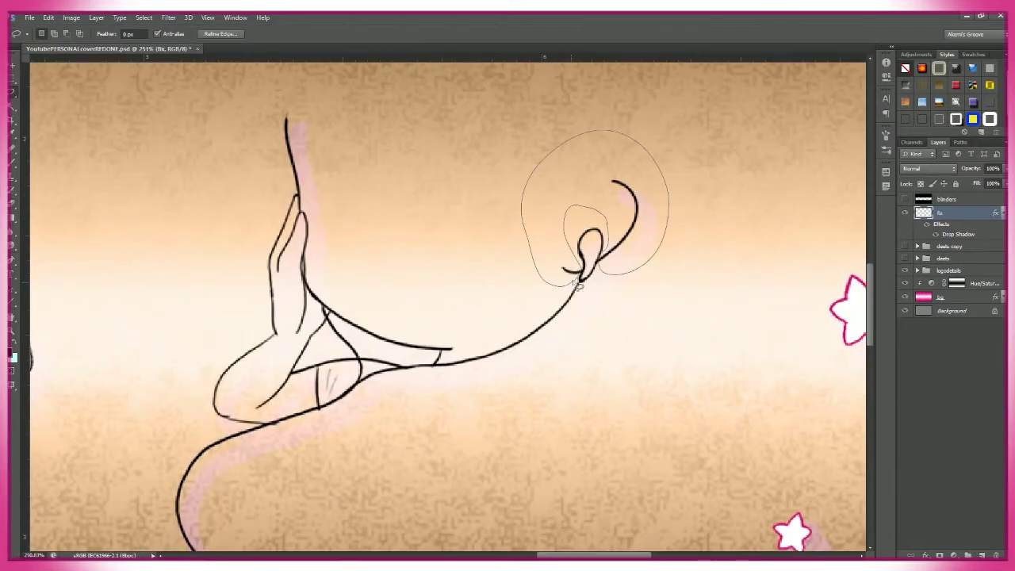
drag(579, 285, 577, 283)
key(Delete)
- Lasso and delete the hand's thumb and upper lines, then deselect
scroll(577, 283, down, 1)
scroll(577, 284, left, 3)
drag(516, 303, 514, 307)
key(Delete)
drag(486, 262, 484, 265)
key(Delete)
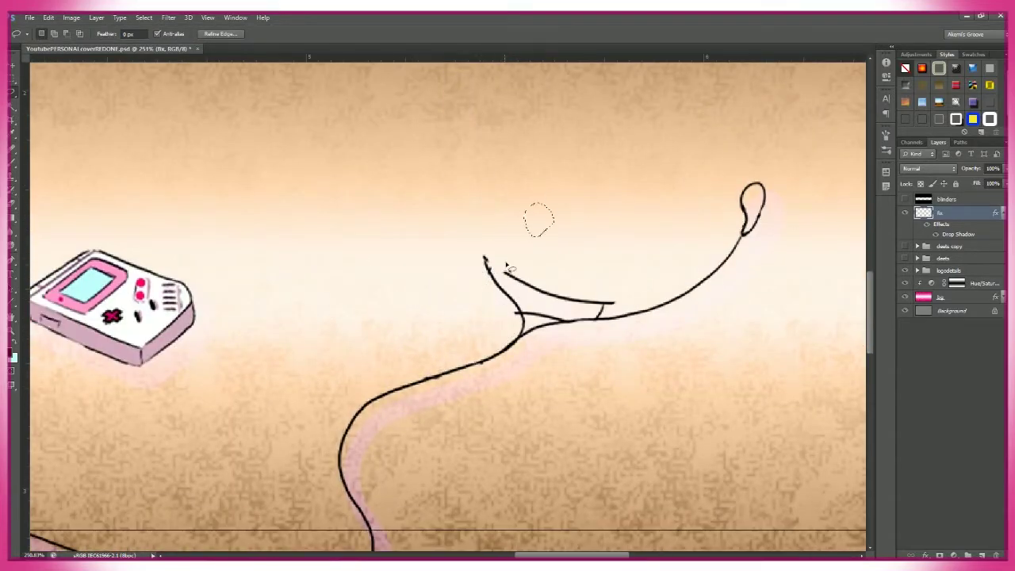
key(Delete)
key(ctrl+d)
key(e)
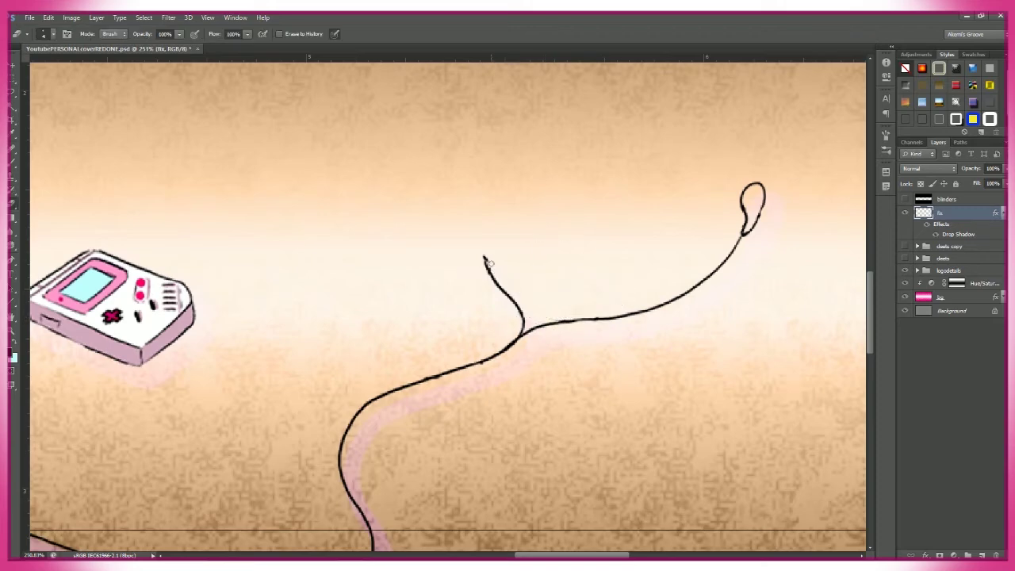
- Fit the banner on screen, duplicate the fx cord layer, and show the character artwork group
key(z)
key(ctrl+0)
key(ctrl+j)
key(ctrl+z)
click(906, 248)
- Give the cord copy a wide Color Dodge drop shadow glow, size about 141
double_click(975, 217)
click(604, 367)
click(730, 230)
click(711, 368)
click(730, 230)
click(734, 301)
click(729, 230)
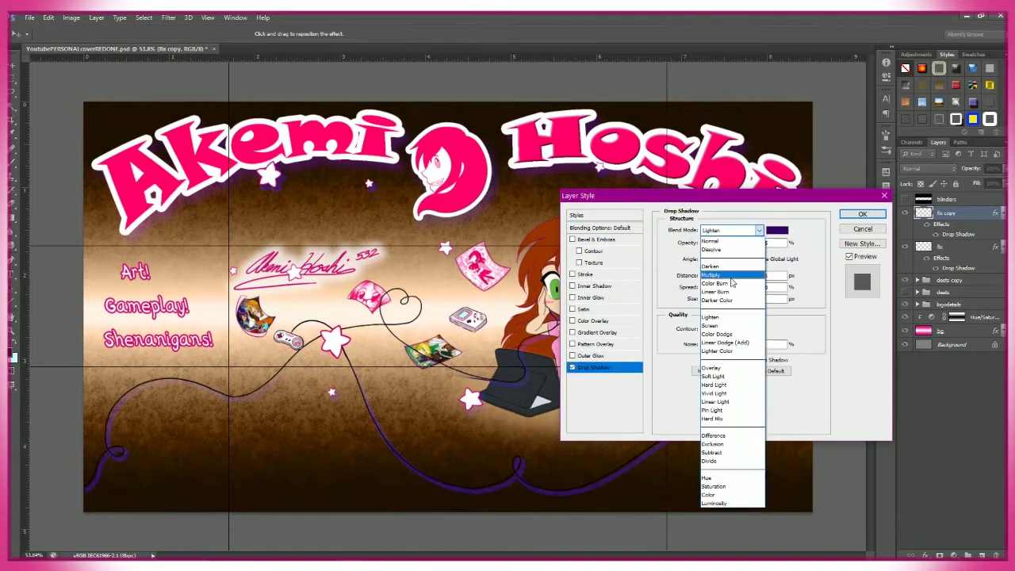
click(731, 282)
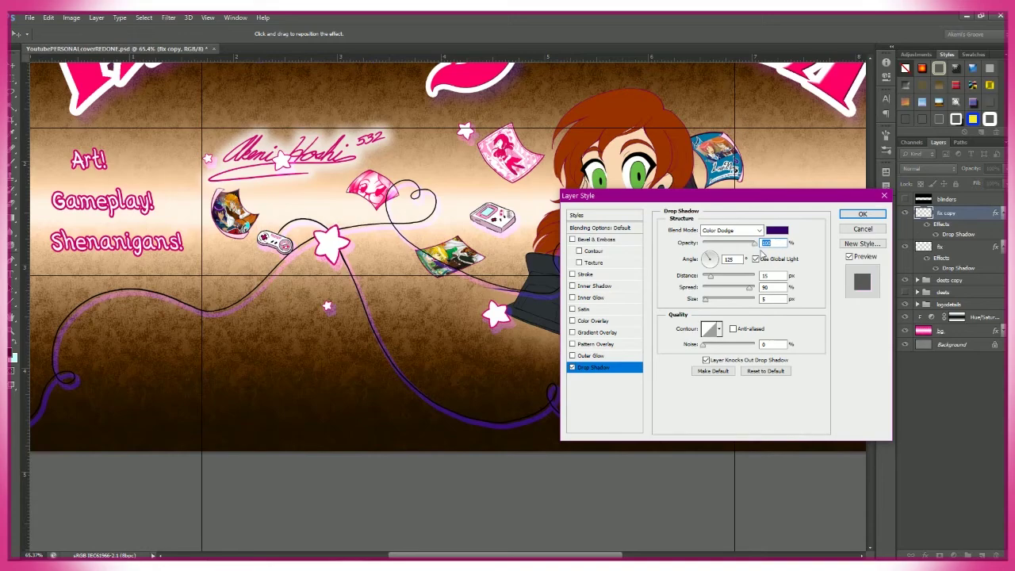
drag(706, 301, 734, 309)
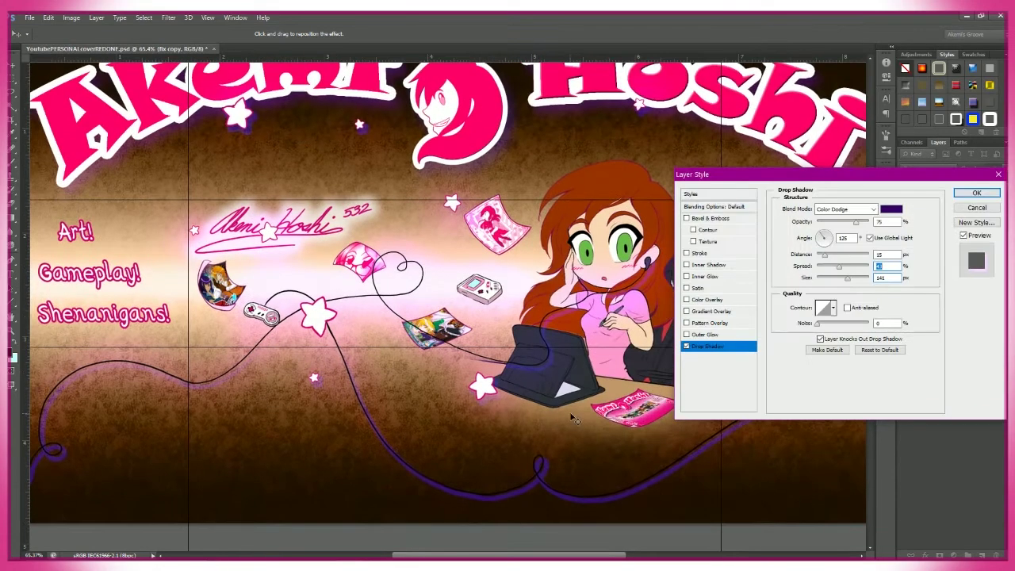
drag(789, 267, 777, 261)
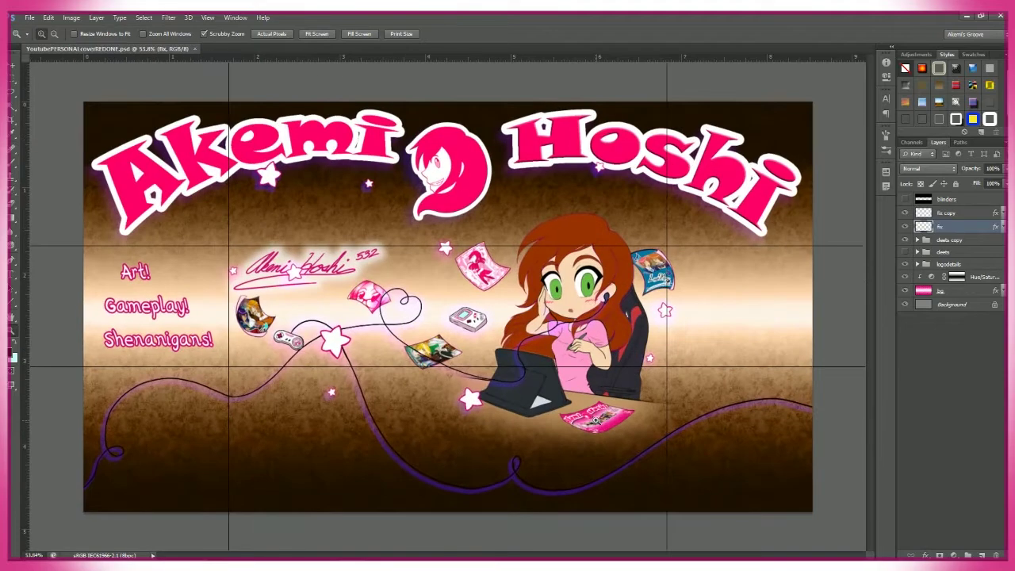
- Add purple drop shadow glows to the Hoshi and Akemi title layers
click(982, 267)
click(918, 264)
click(968, 291)
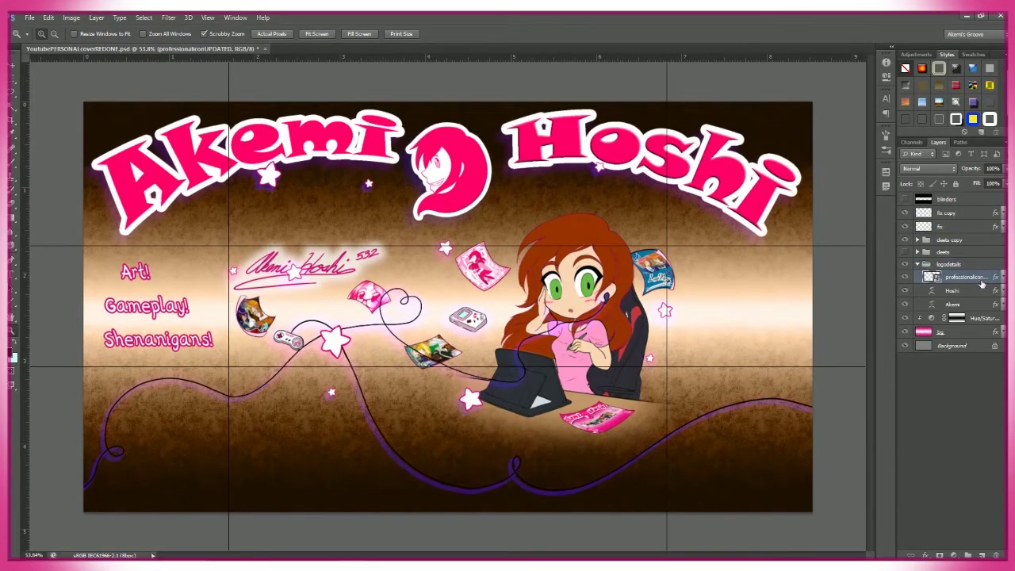
double_click(968, 291)
click(671, 357)
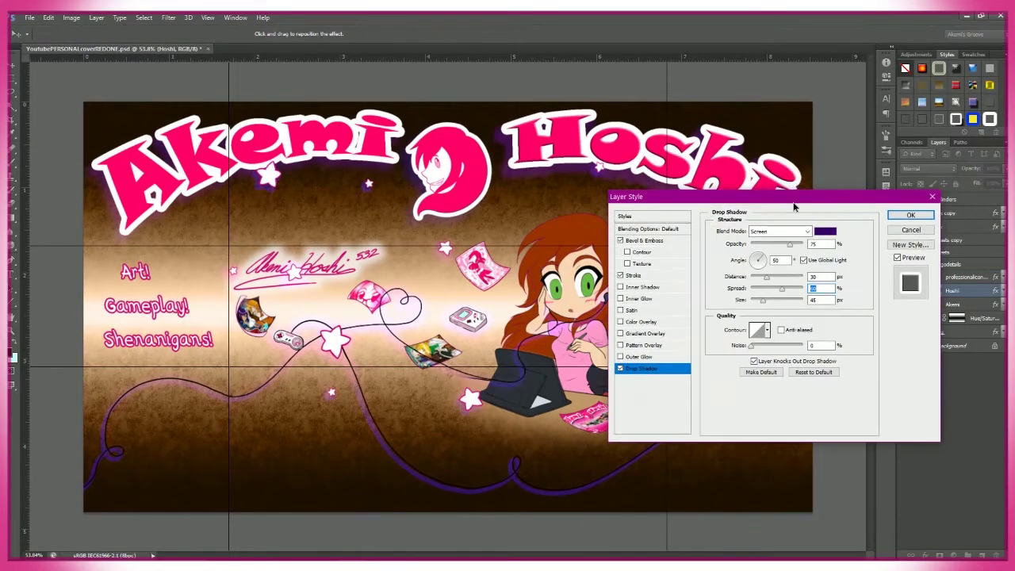
click(929, 203)
double_click(980, 305)
click(907, 249)
- Give professionalicon a purple Screen drop shadow: 0 px distance, 50% spread, 100 px size
click(964, 276)
double_click(965, 277)
click(639, 402)
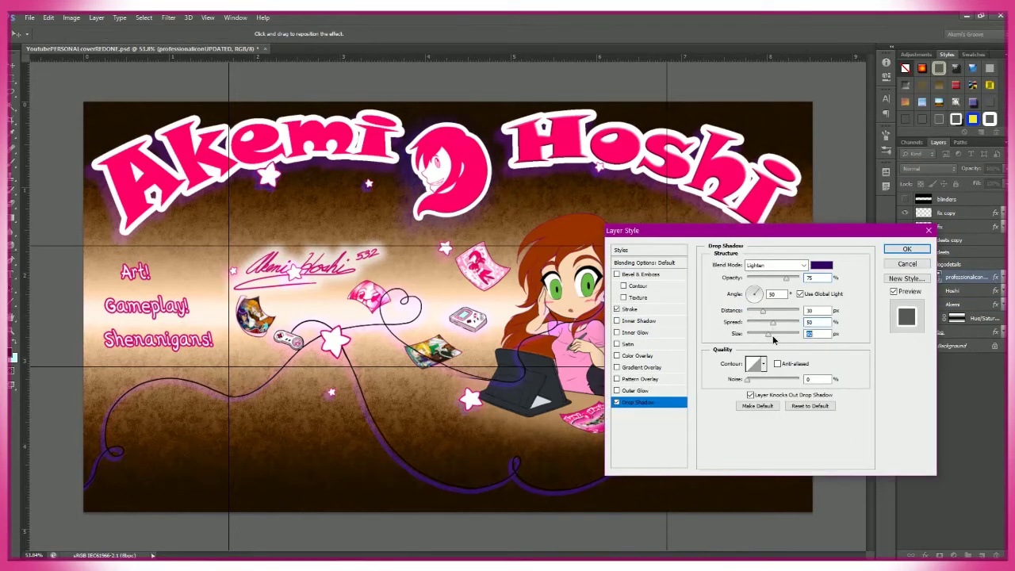
click(776, 265)
click(763, 361)
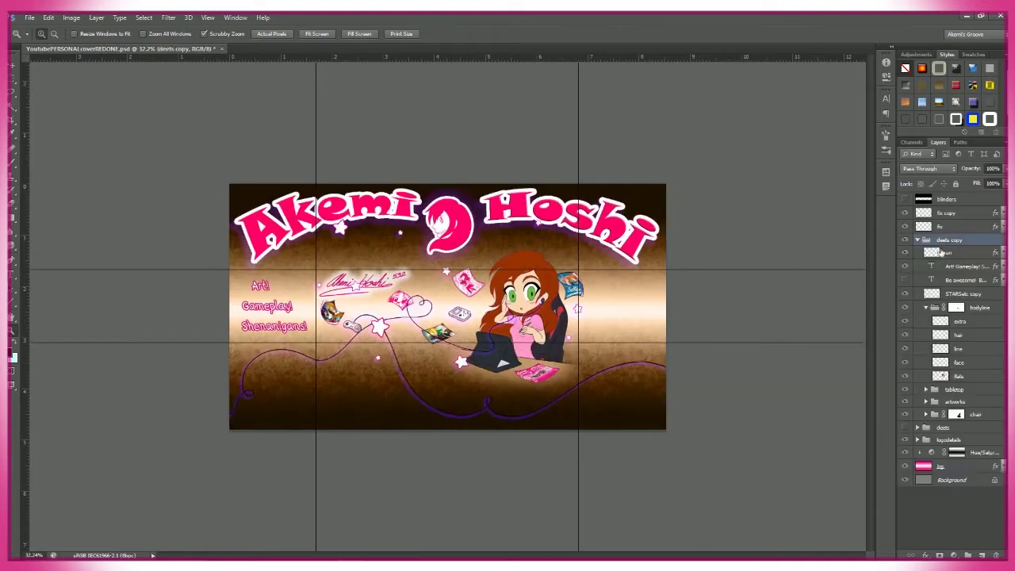
- Save, then move the Art! Gameplay! and Be awesome! text layers above their group
key(ctrl+s)
click(965, 267)
shift+click(965, 280)
drag(965, 280, 952, 234)
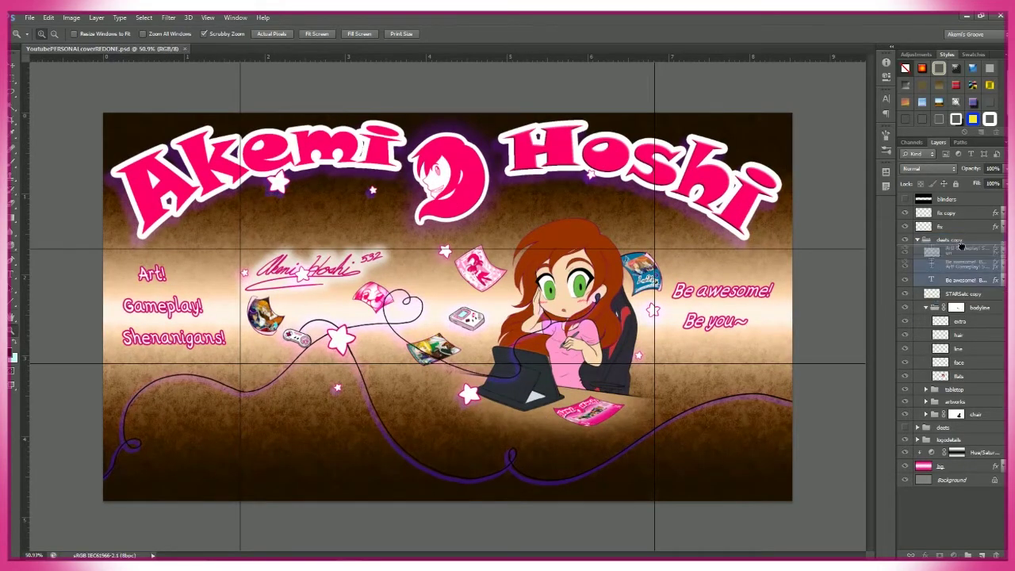
click(918, 266)
click(918, 292)
- Give Art! Gameplay! a purple Color Dodge drop shadow glow with spread around 35
double_click(976, 240)
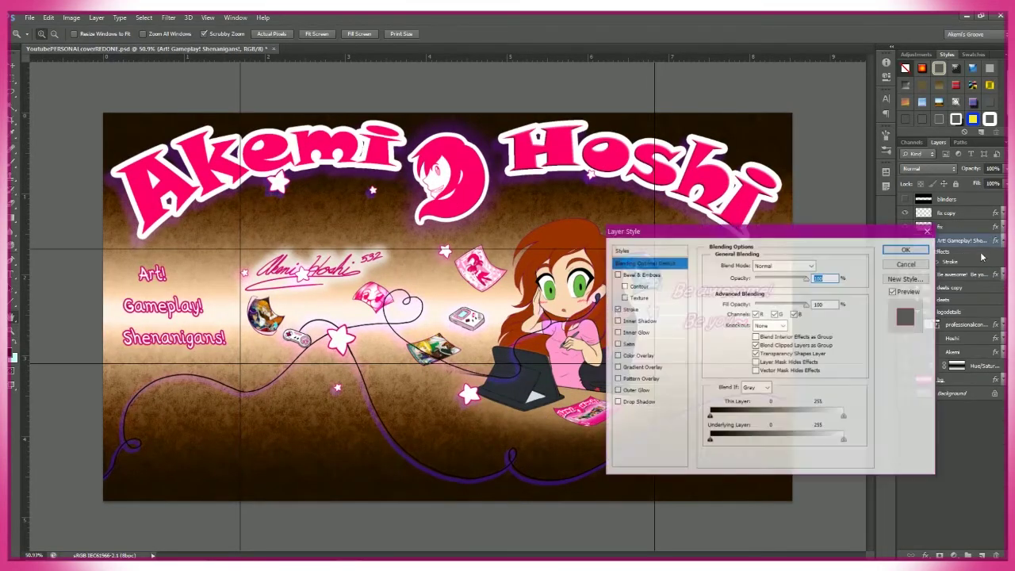
click(821, 265)
click(918, 344)
click(776, 265)
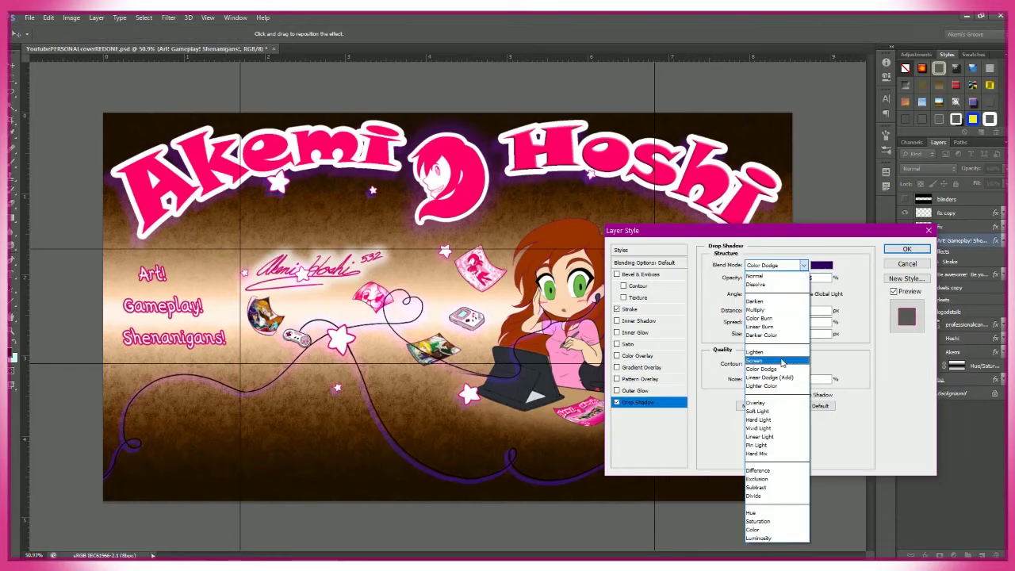
click(760, 352)
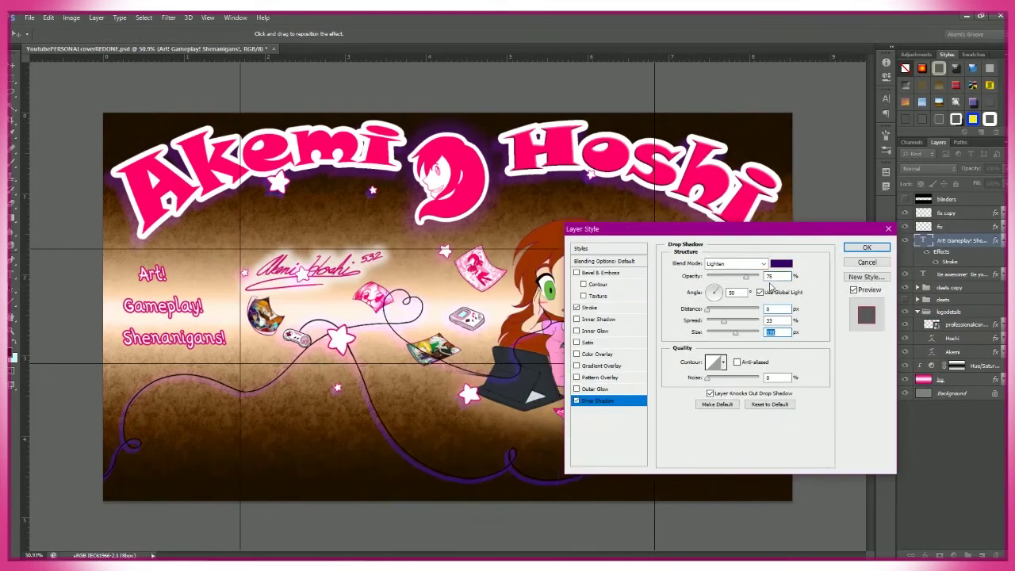
click(771, 271)
click(737, 371)
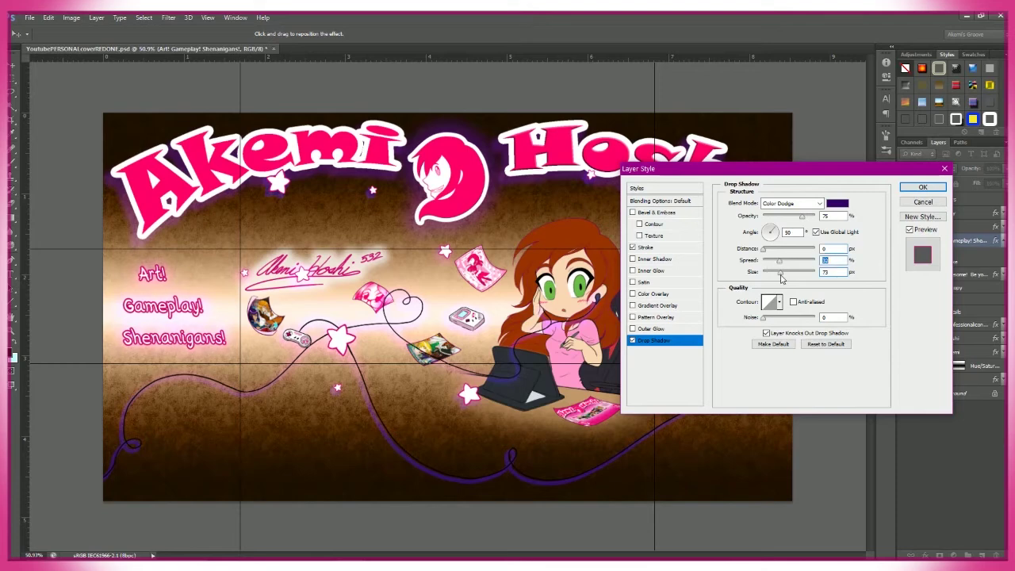
key(shift+Tab)
text(14)
key(shift+Tab)
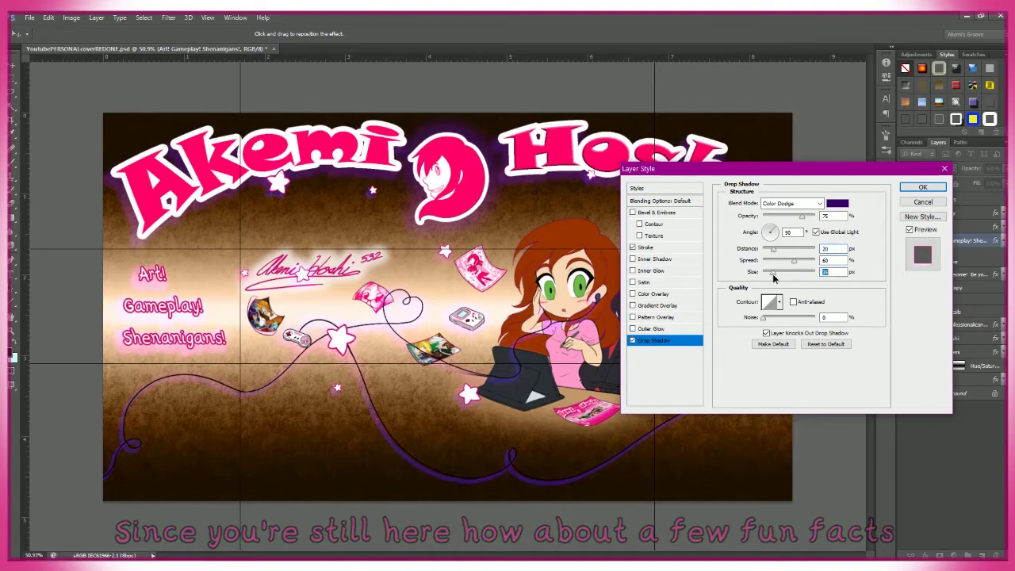
drag(794, 260, 780, 261)
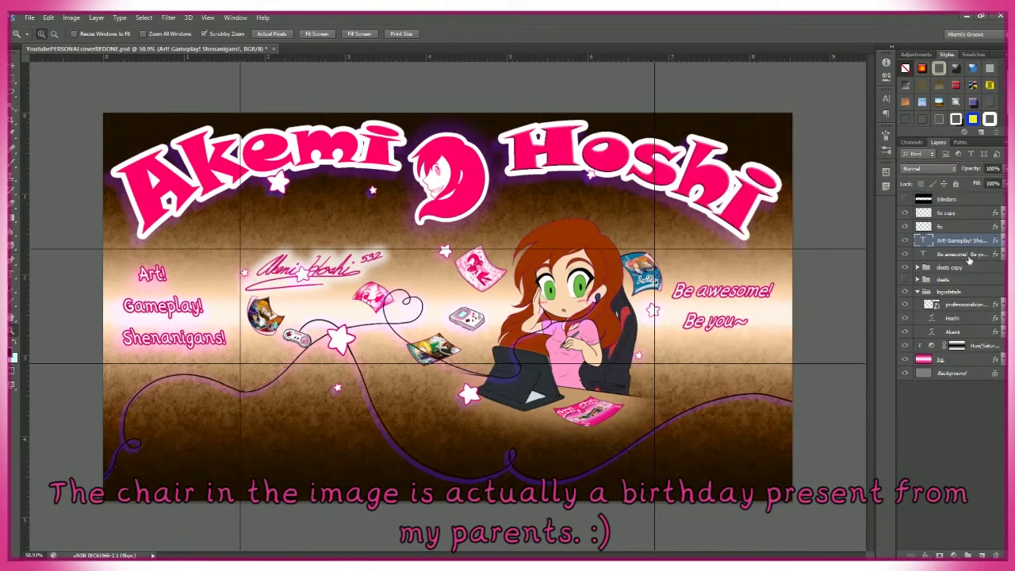
click(658, 340)
- Give Be awesome! Be you~ a matching purple glow with its light angle reversed
click(838, 203)
click(918, 333)
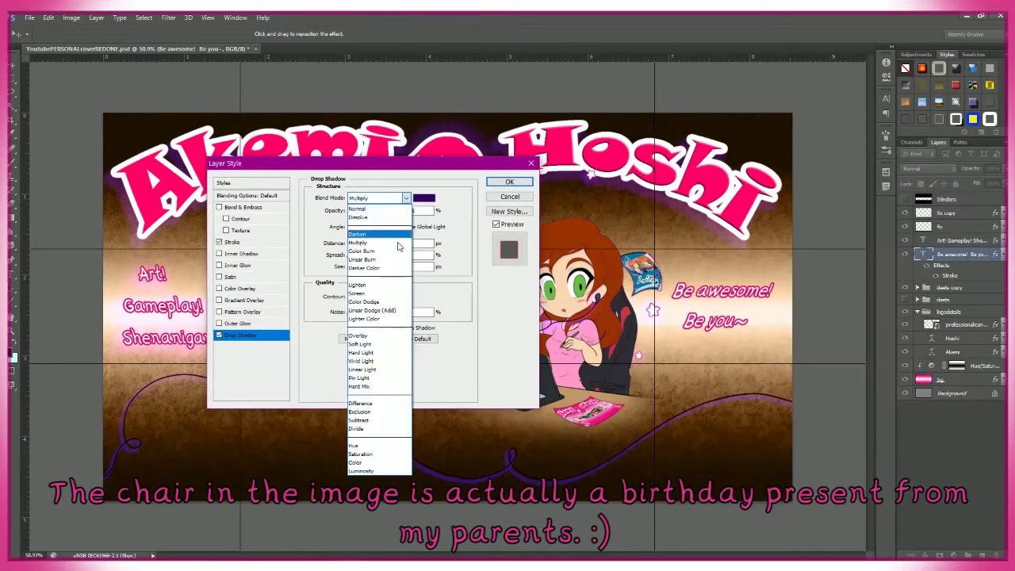
click(437, 180)
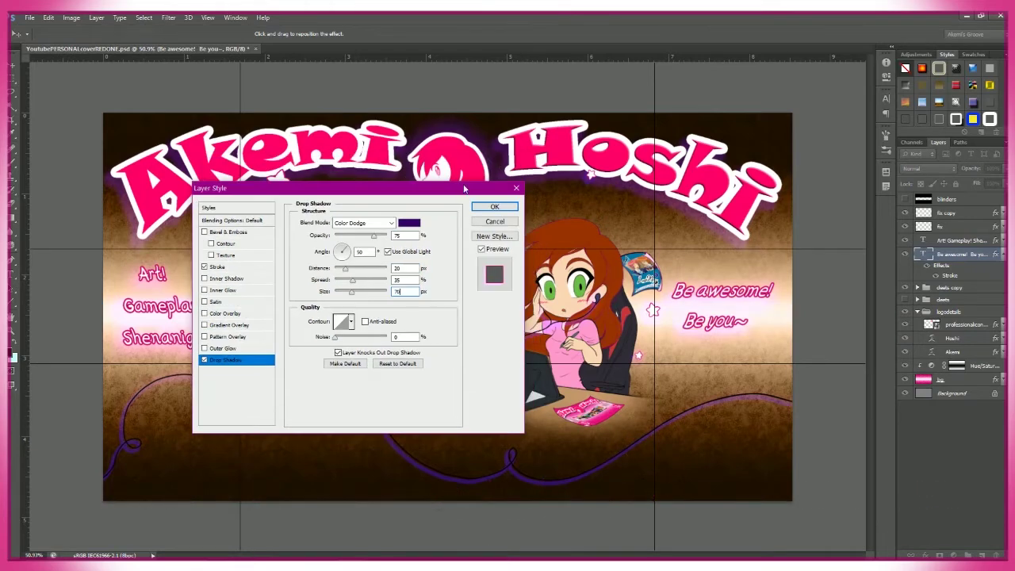
drag(357, 162, 480, 292)
drag(480, 354, 471, 355)
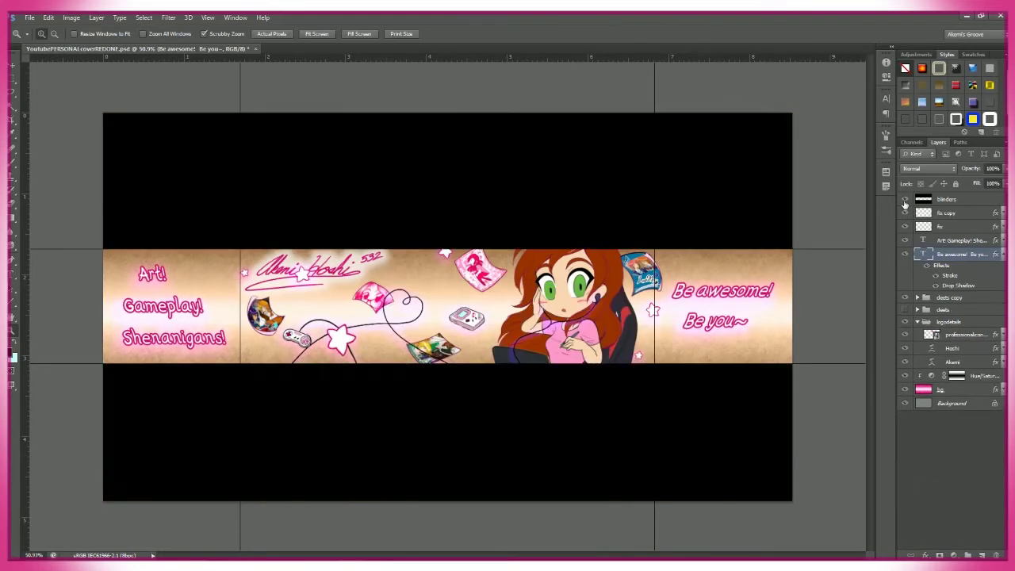
click(316, 33)
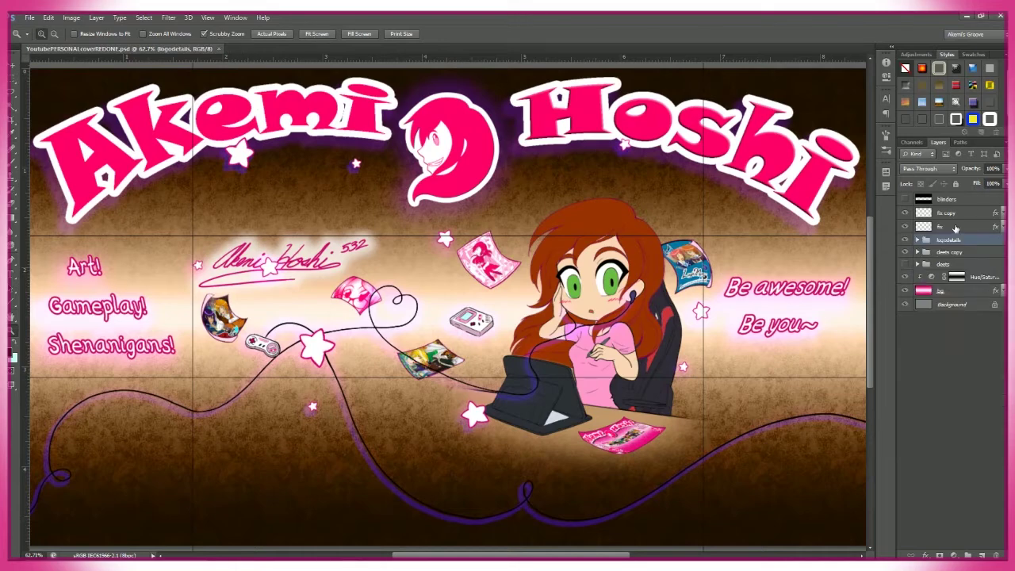
click(952, 228)
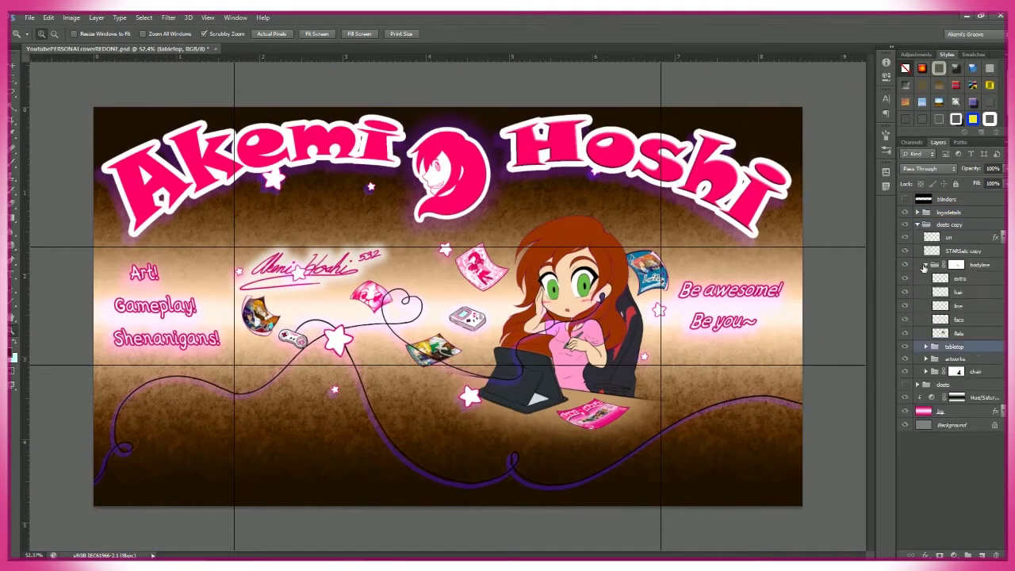
- Turn on a navy drop shadow for the artworks layer and enlarge it to 35
click(955, 278)
double_click(954, 290)
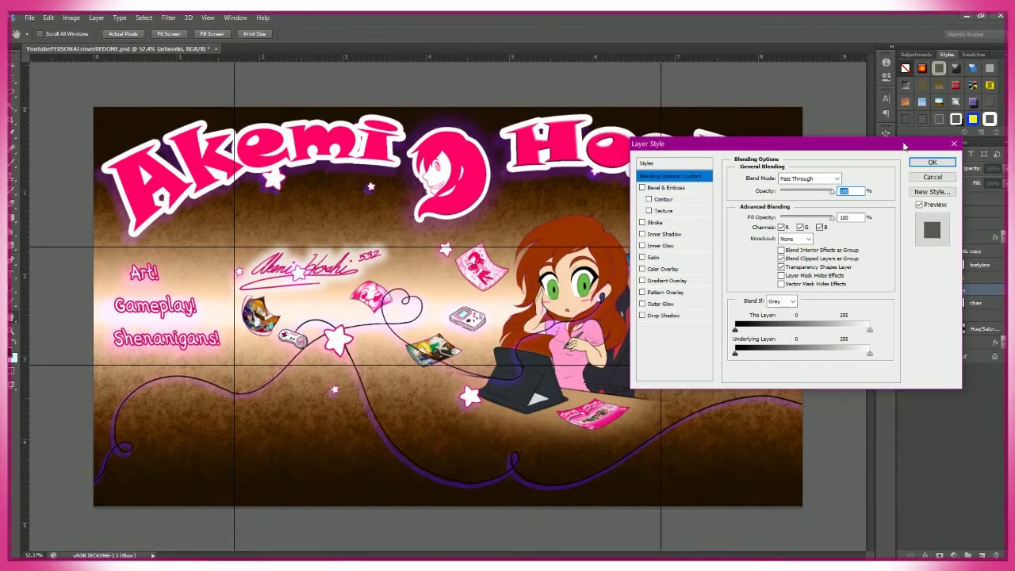
click(663, 316)
click(847, 179)
click(907, 352)
click(829, 179)
click(829, 184)
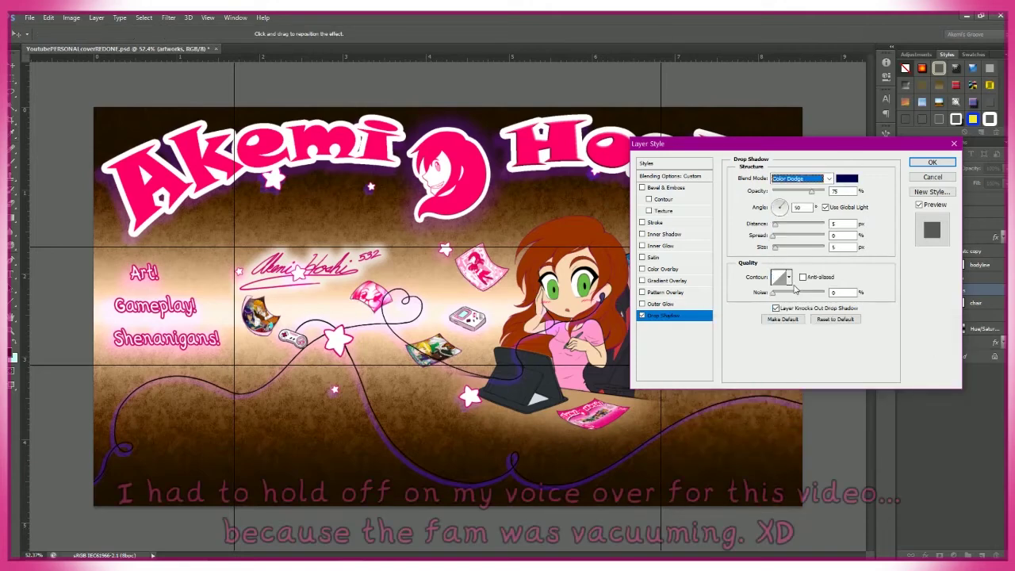
click(829, 179)
click(782, 316)
text(35)
drag(714, 143, 781, 124)
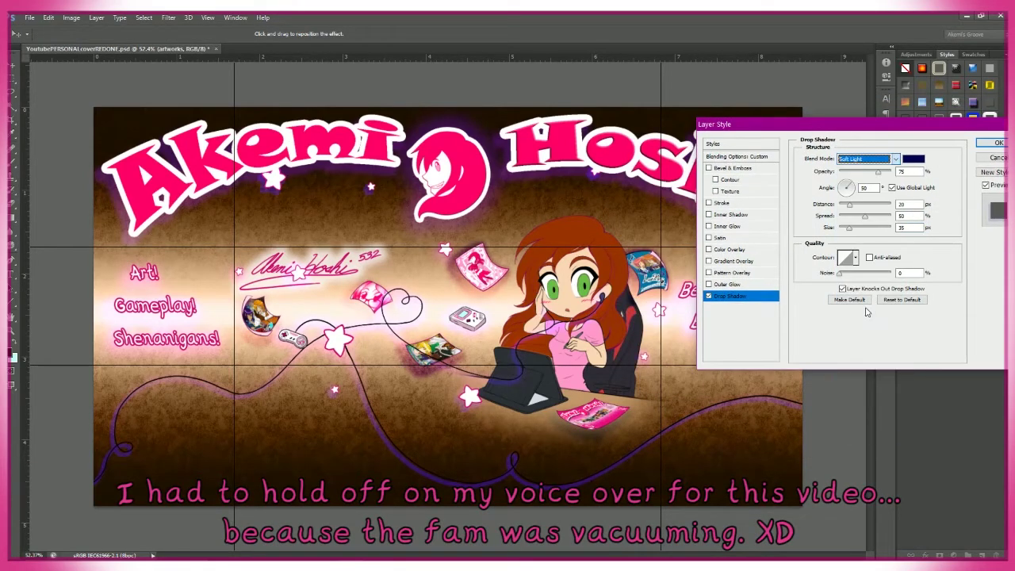
- Set the artworks' shadow blend mode to Linear Dodge (Add) and accept it
click(867, 159)
click(851, 212)
click(867, 158)
click(853, 220)
click(867, 158)
click(869, 263)
click(867, 159)
click(873, 271)
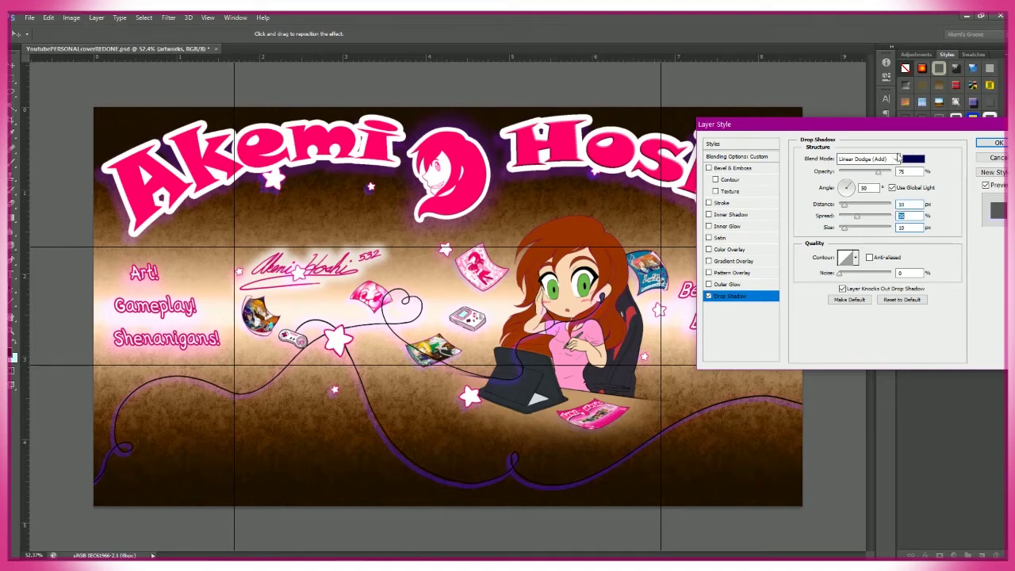
drag(793, 124, 748, 133)
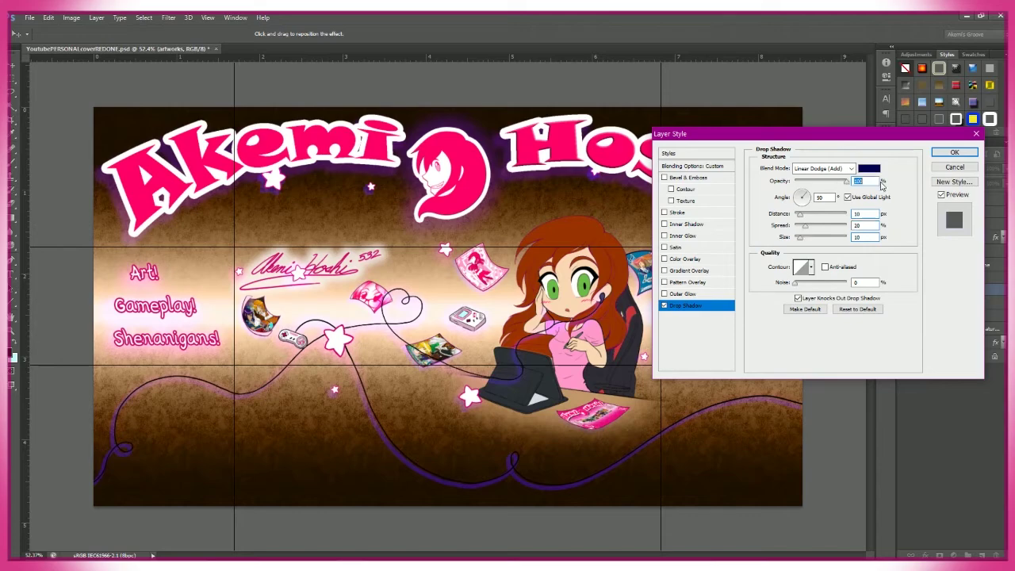
click(955, 153)
key(z)
scroll(556, 318, up, 5)
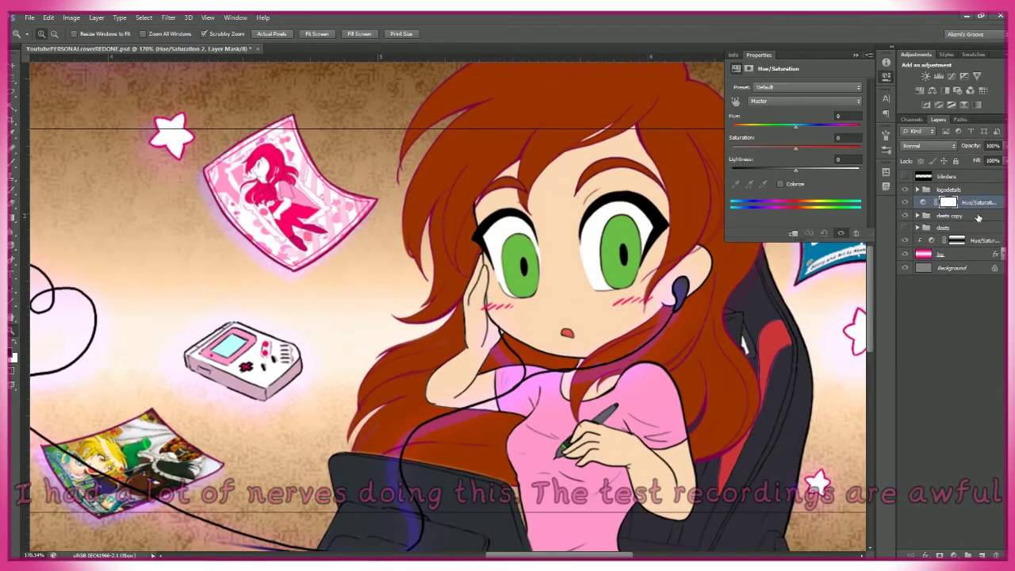
- Add a Hue/Saturation layer 'shadows' above bodyline: Hue -10, Saturation +25, Lightness -47
double_click(946, 209)
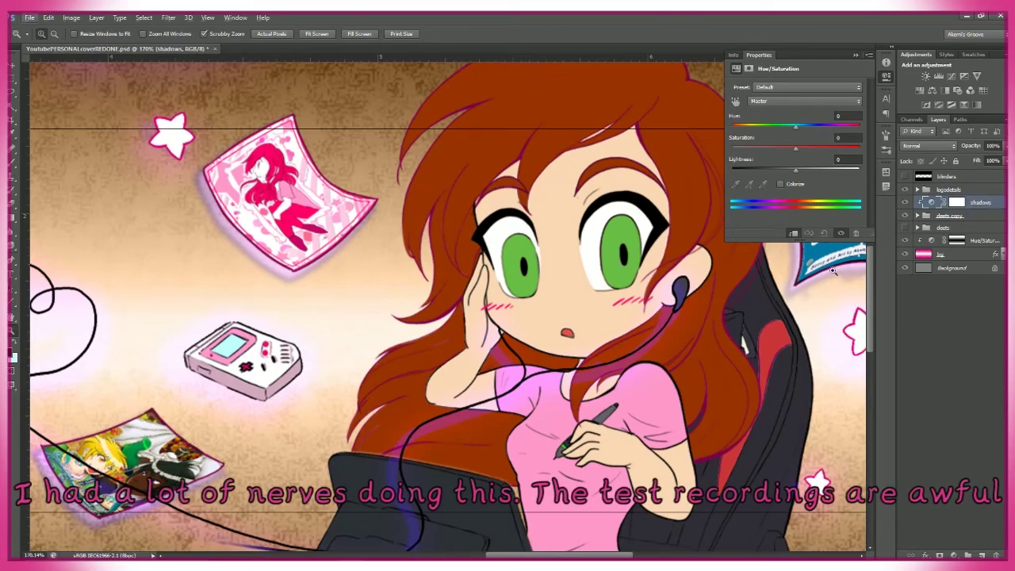
scroll(752, 340, down, 5)
key(ctrl+z)
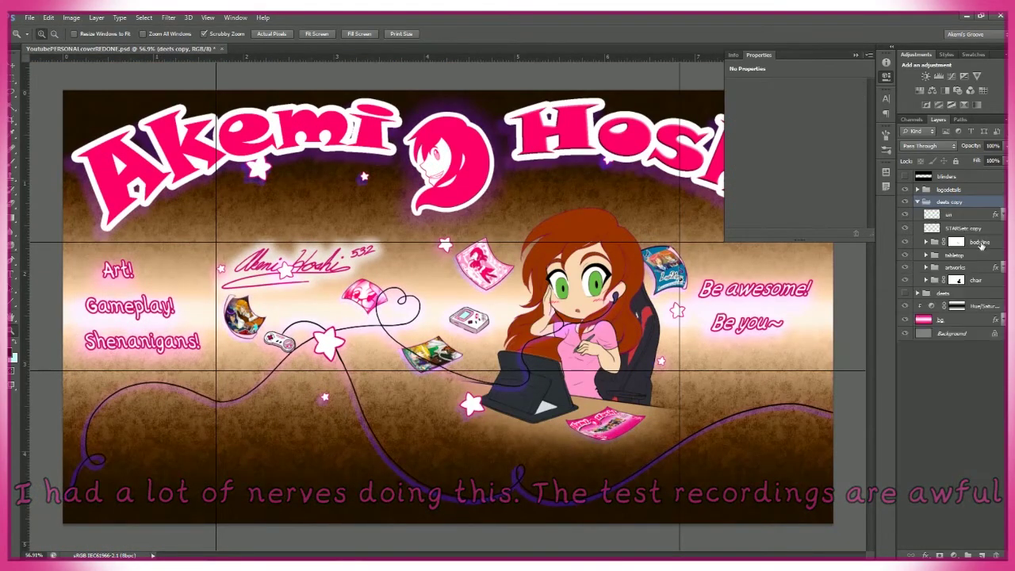
click(980, 242)
click(886, 77)
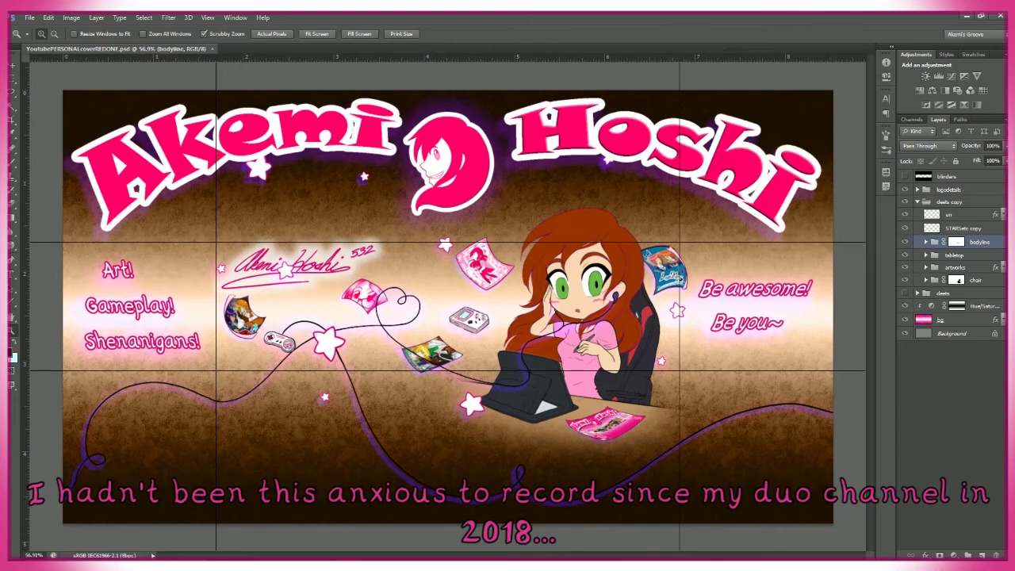
click(935, 90)
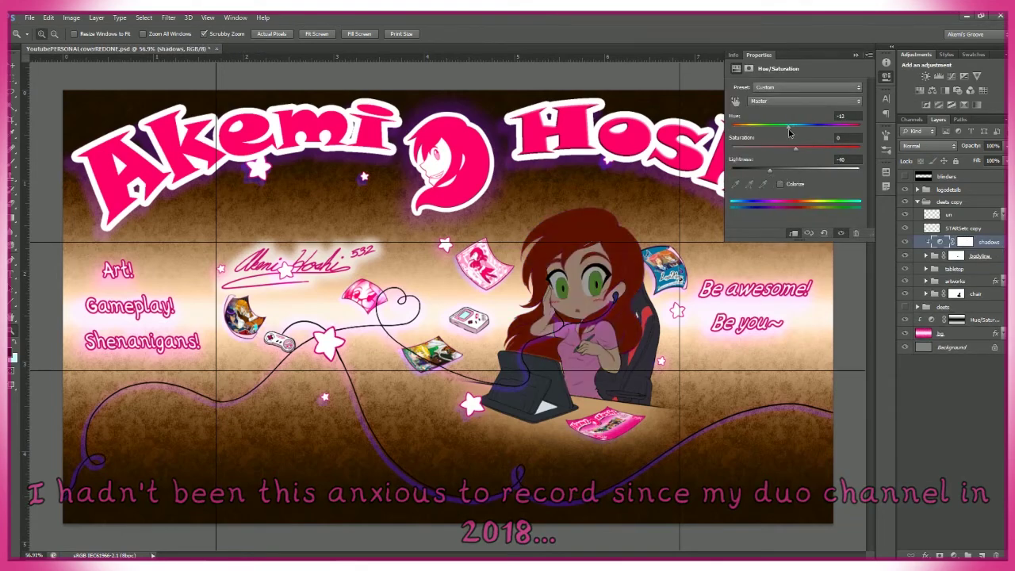
drag(629, 305, 627, 344)
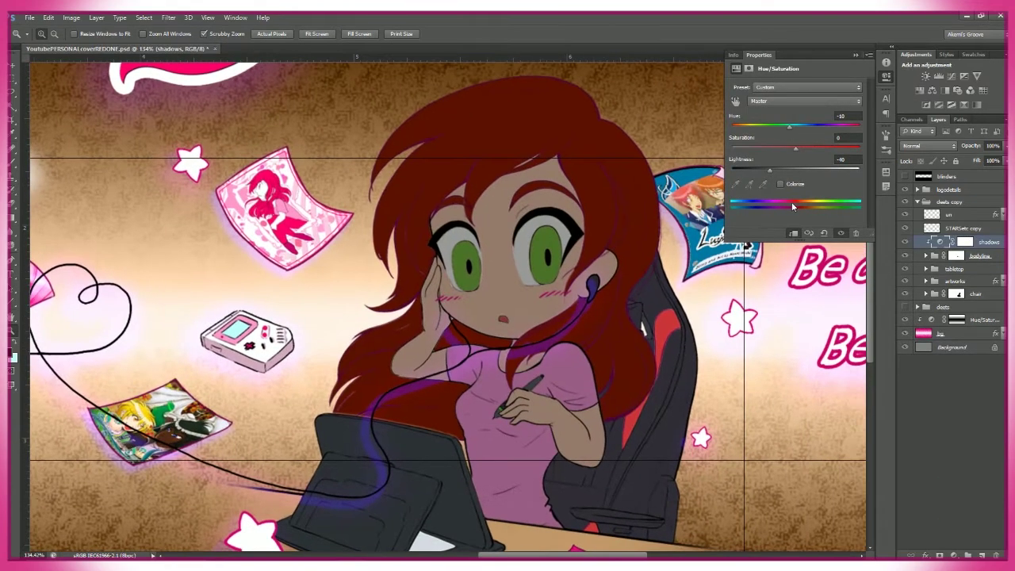
drag(770, 171, 767, 170)
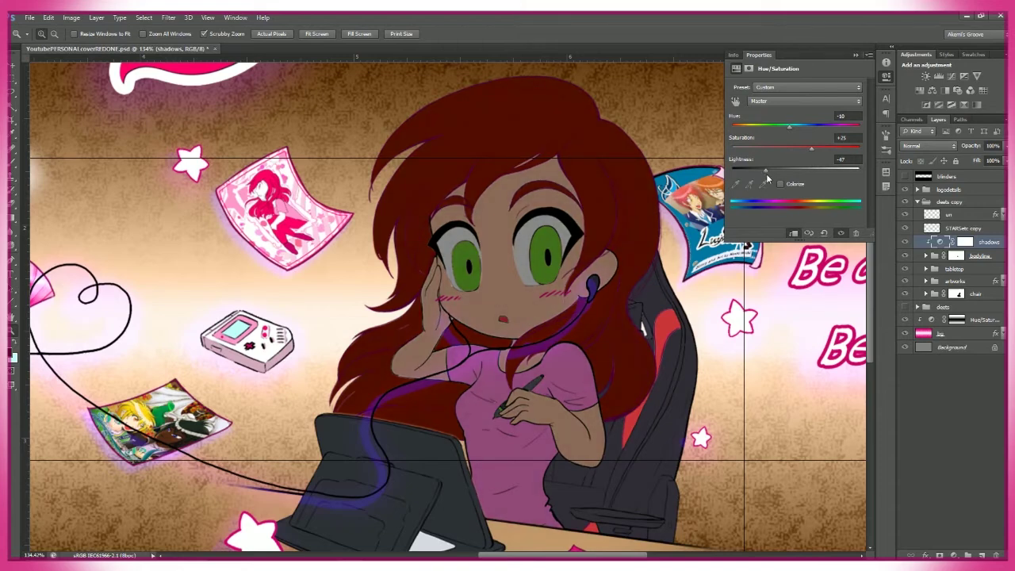
ctrl+click(508, 292)
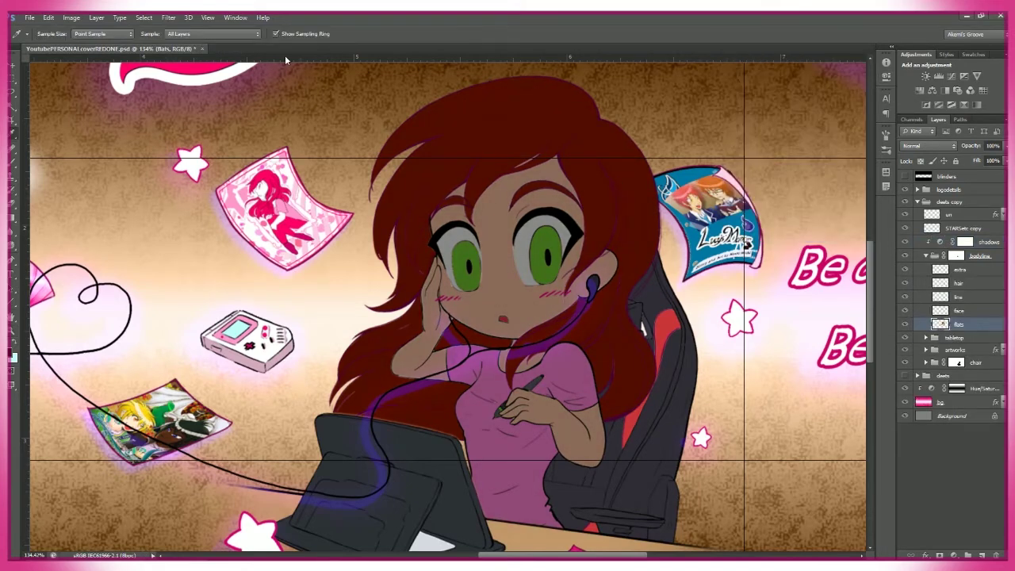
- Zoom in close on the character's face and hair, with the Brush ready
click(514, 289)
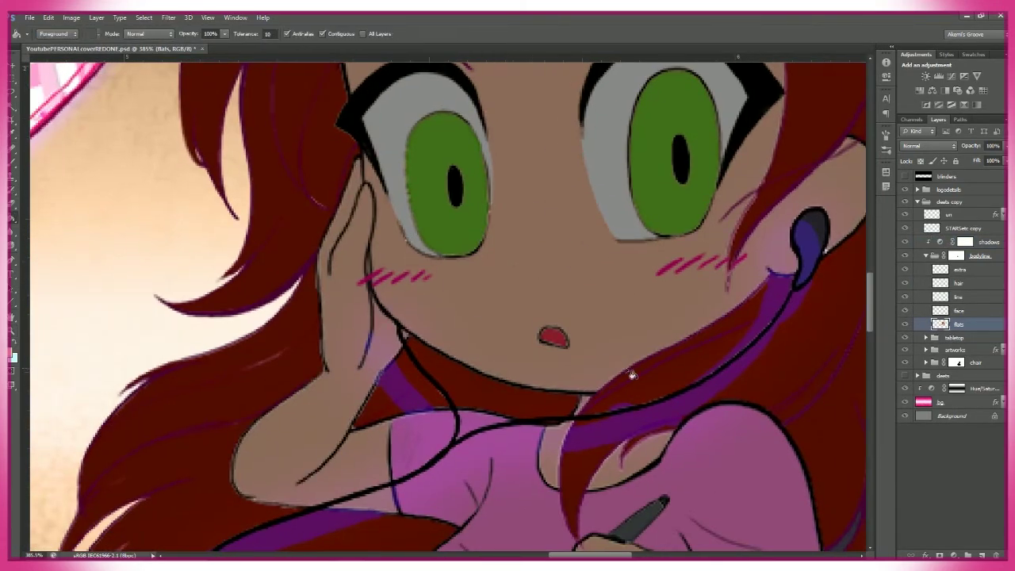
scroll(606, 337, down, 4)
scroll(607, 337, up, 3)
key(b)
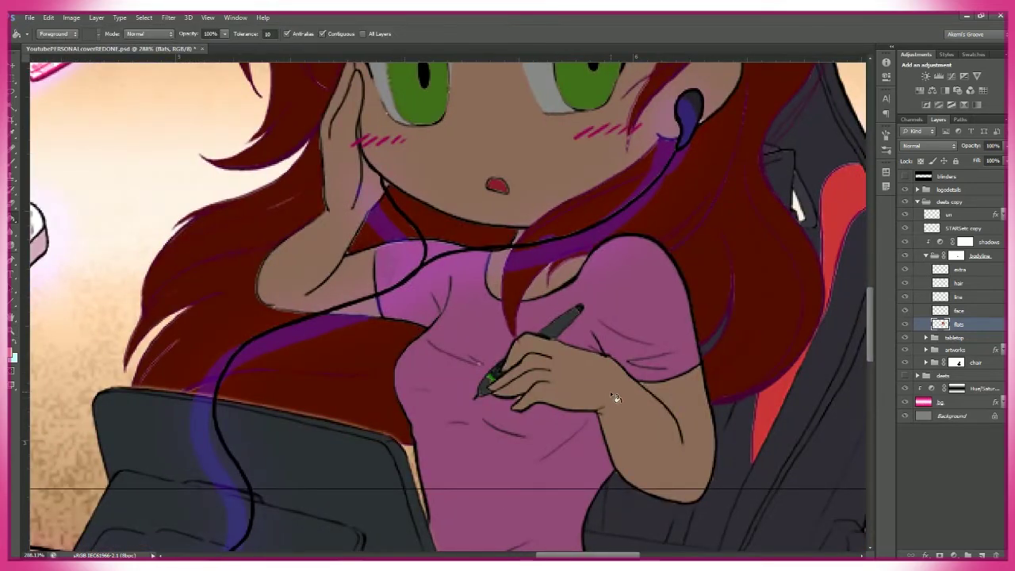
scroll(610, 391, down, 1)
scroll(506, 272, up, 2)
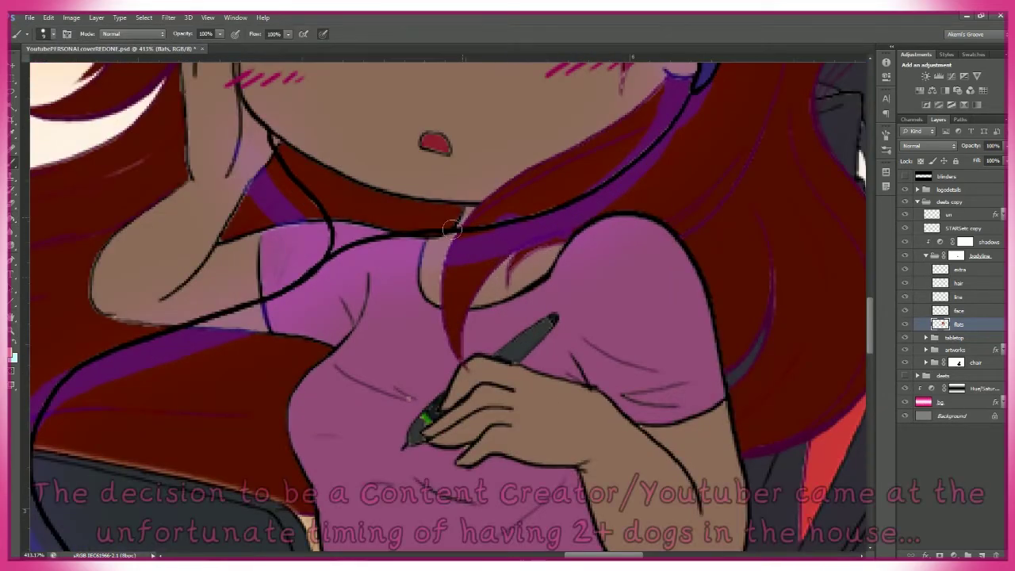
scroll(476, 307, down, 3)
scroll(275, 131, left, 3)
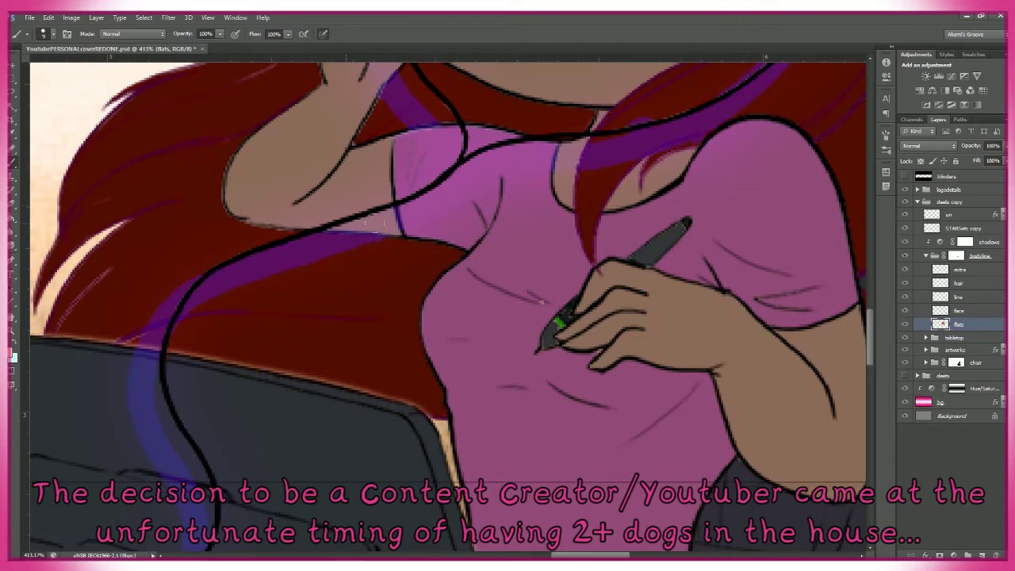
scroll(374, 223, up, 2)
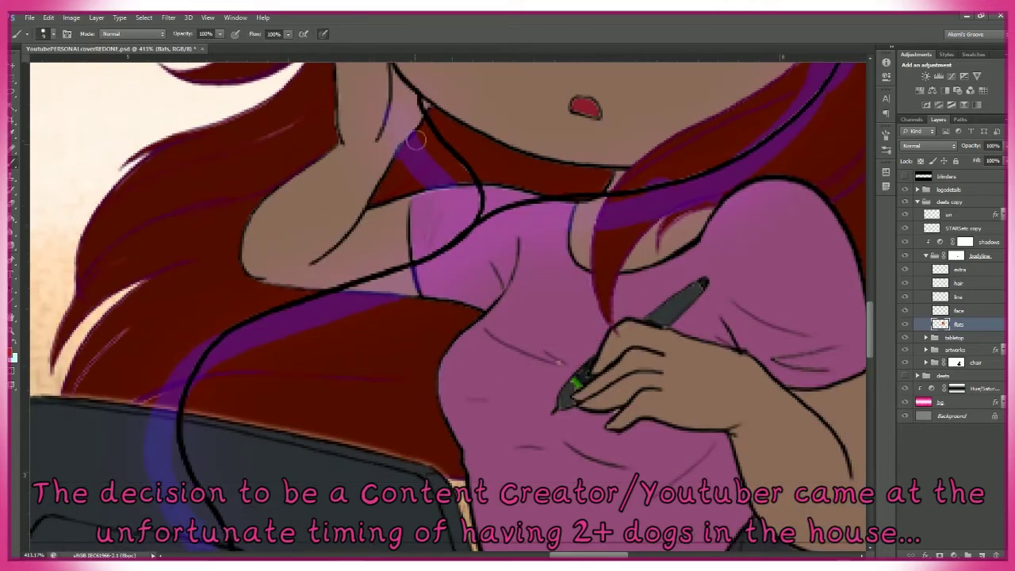
scroll(538, 175, right, 2)
drag(611, 252, 730, 220)
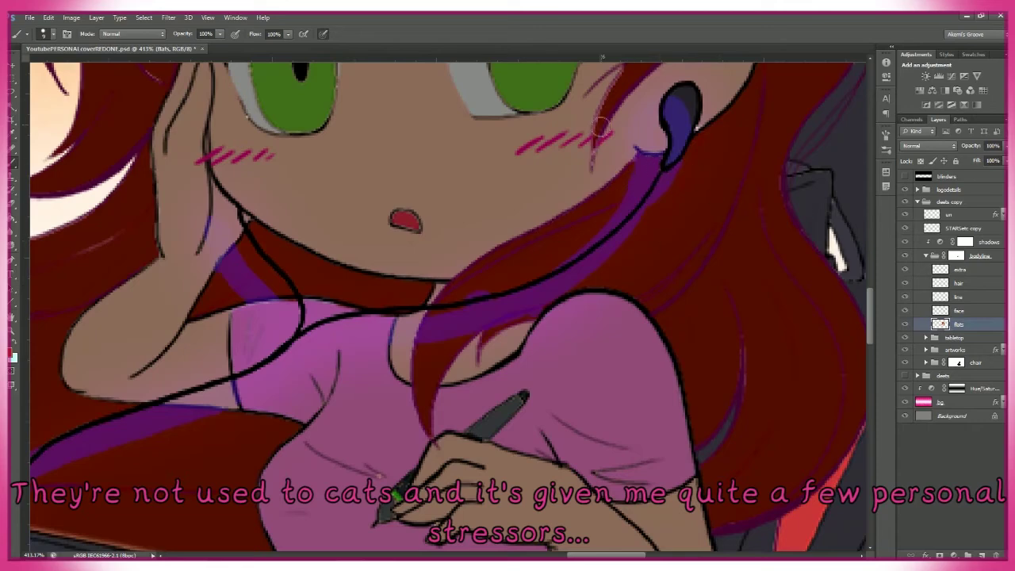
drag(602, 126, 511, 294)
scroll(658, 341, up, 3)
scroll(476, 199, left, 2)
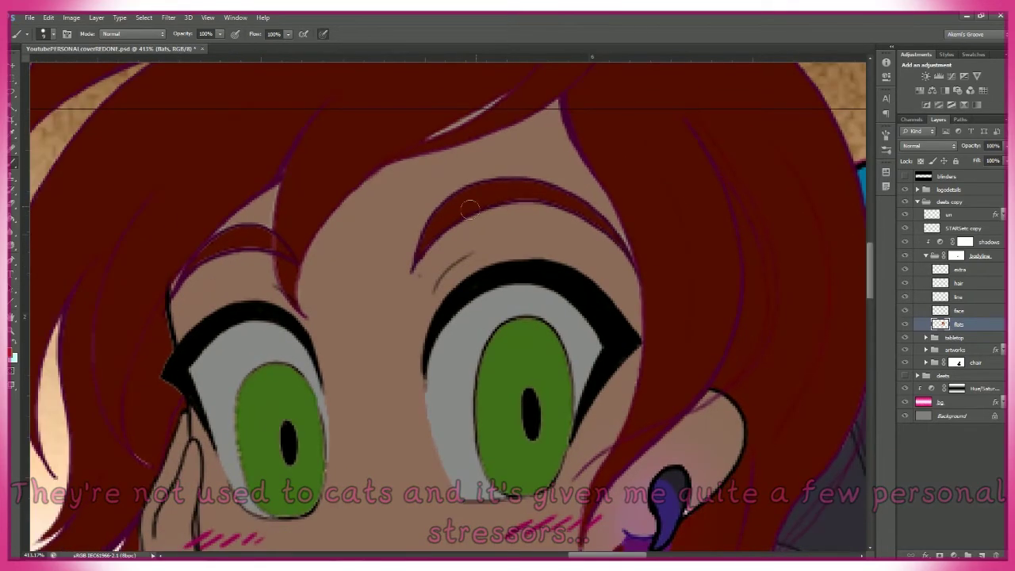
scroll(465, 251, left, 4)
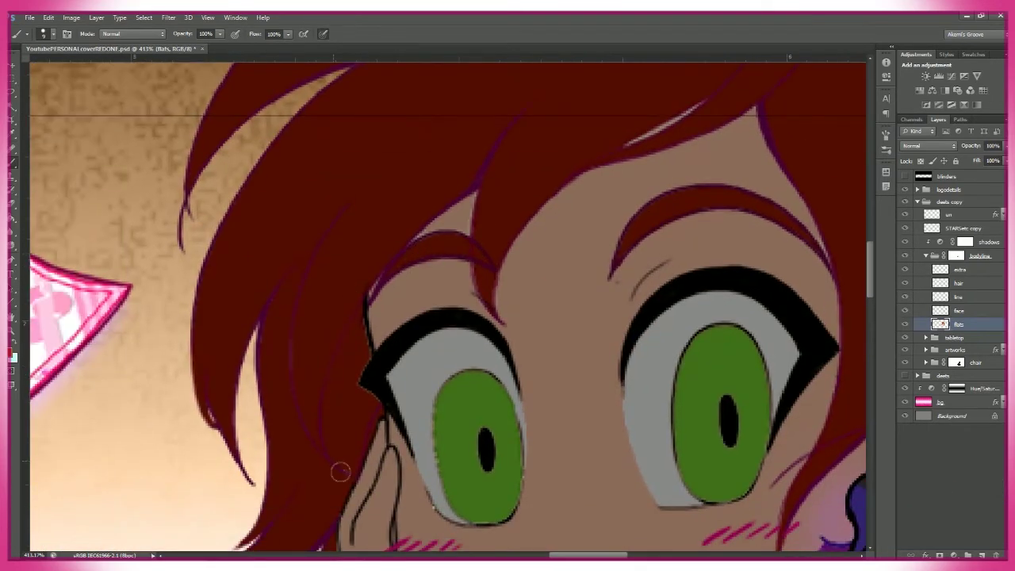
scroll(346, 392, down, 4)
scroll(341, 276, down, 1)
scroll(341, 276, left, 2)
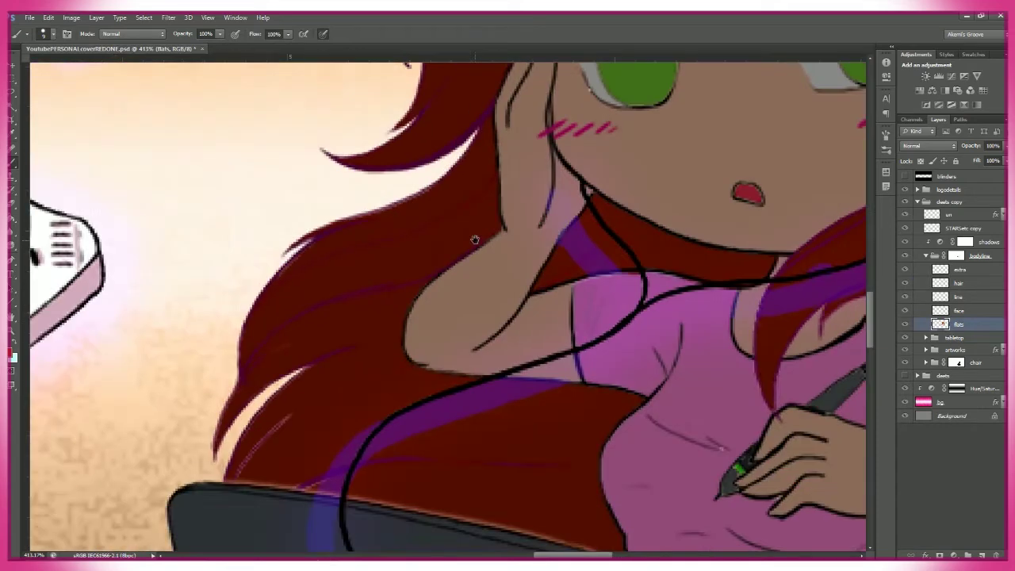
scroll(155, 307, down, 3)
scroll(155, 307, right, 2)
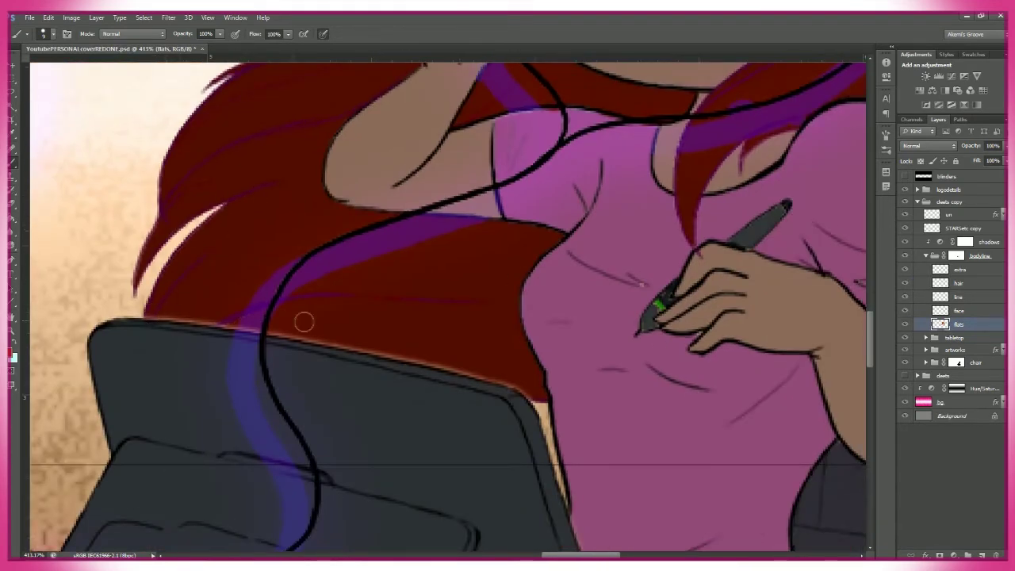
scroll(533, 384, down, 1)
scroll(533, 384, right, 2)
- Sample the shirt colour and paint out the purple streaks on hair, shirt and earbud
alt+click(426, 245)
scroll(389, 176, up, 1)
scroll(389, 176, left, 1)
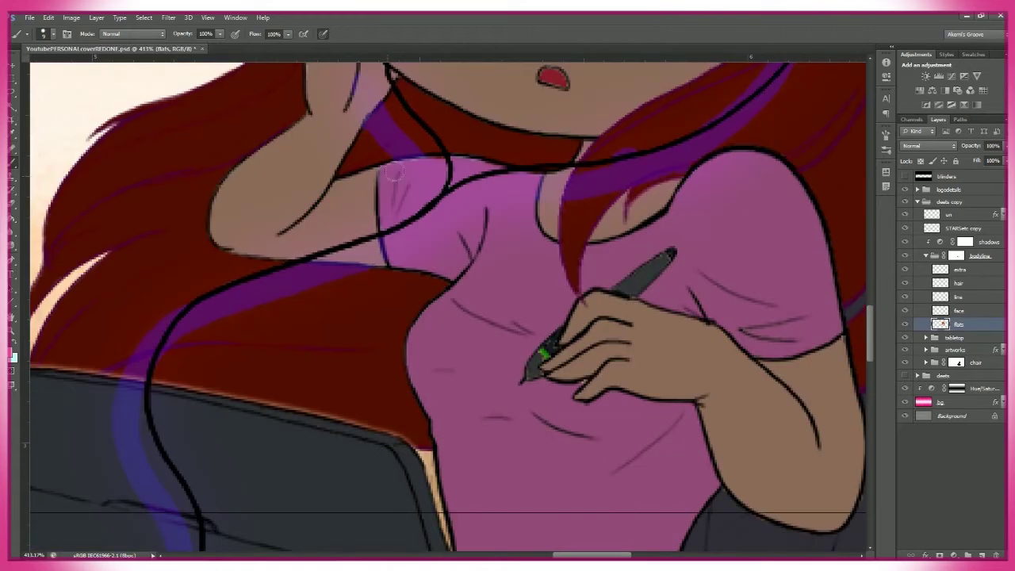
scroll(535, 178, down, 1)
scroll(539, 223, right, 1)
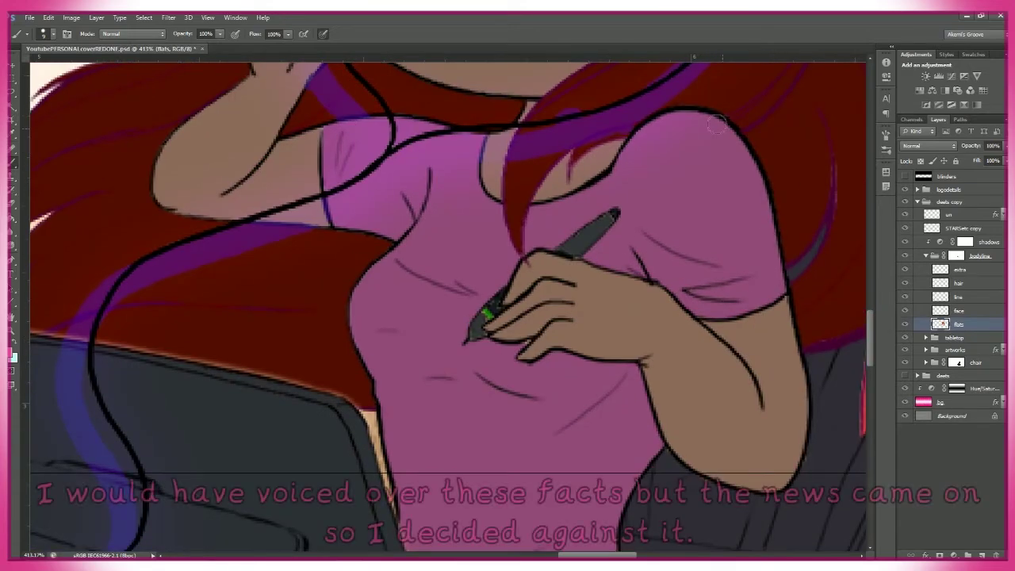
scroll(655, 260, up, 1)
scroll(655, 260, right, 1)
scroll(657, 227, up, 2)
scroll(657, 227, right, 2)
scroll(670, 240, down, 5)
scroll(544, 311, left, 3)
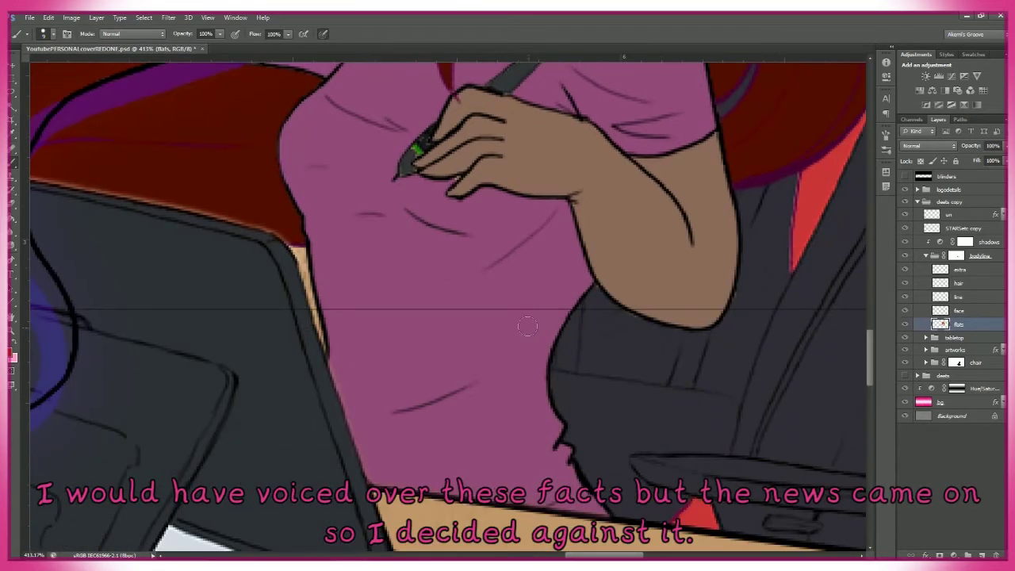
scroll(568, 268, down, 2)
scroll(569, 268, right, 1)
scroll(577, 215, up, 4)
scroll(577, 215, left, 2)
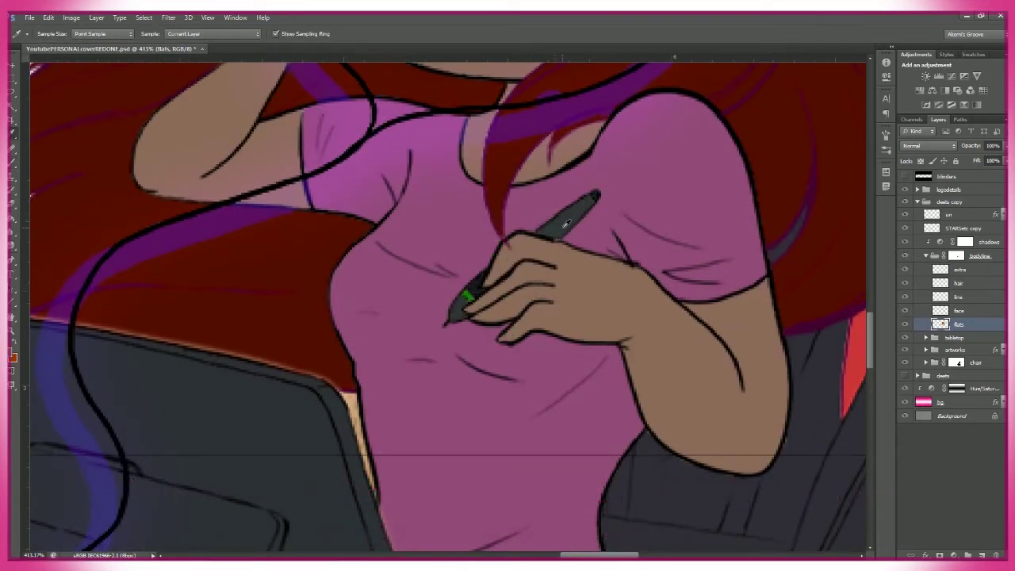
scroll(492, 206, up, 3)
scroll(482, 184, up, 4)
scroll(482, 184, left, 1)
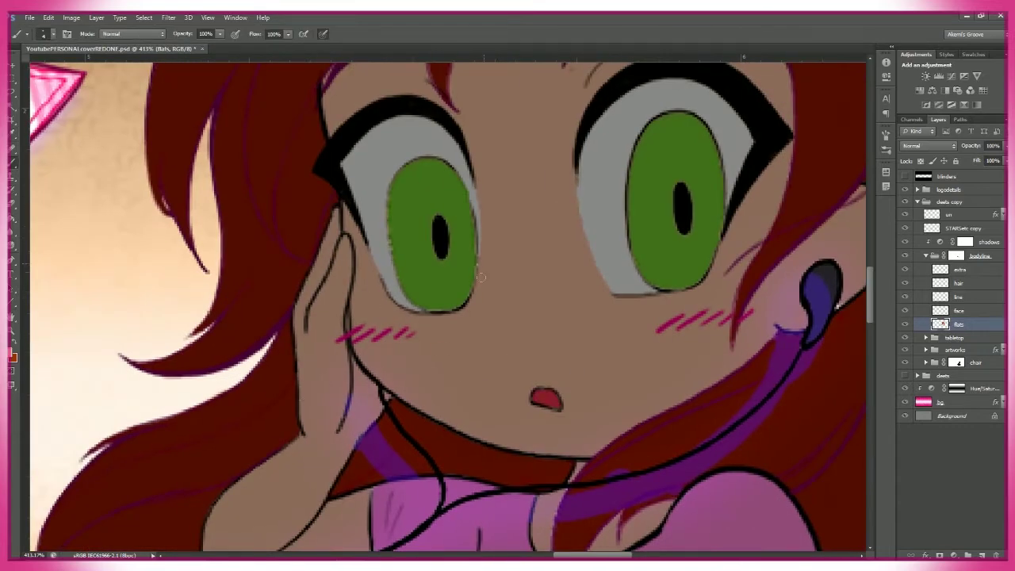
scroll(555, 318, up, 1)
scroll(555, 317, right, 2)
scroll(696, 329, left, 2)
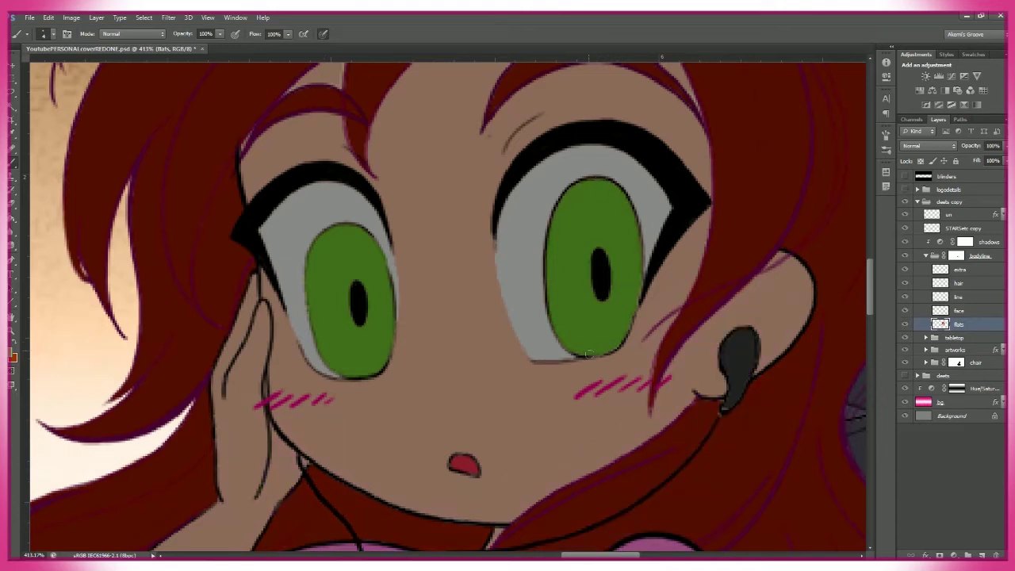
scroll(587, 238, down, 1)
scroll(587, 238, right, 1)
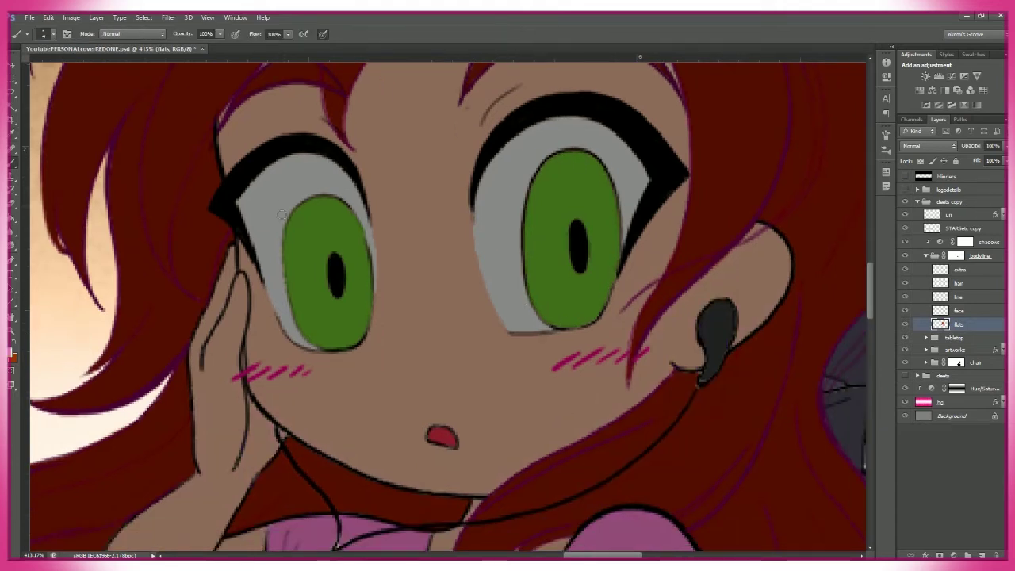
scroll(622, 354, down, 1)
scroll(623, 355, right, 1)
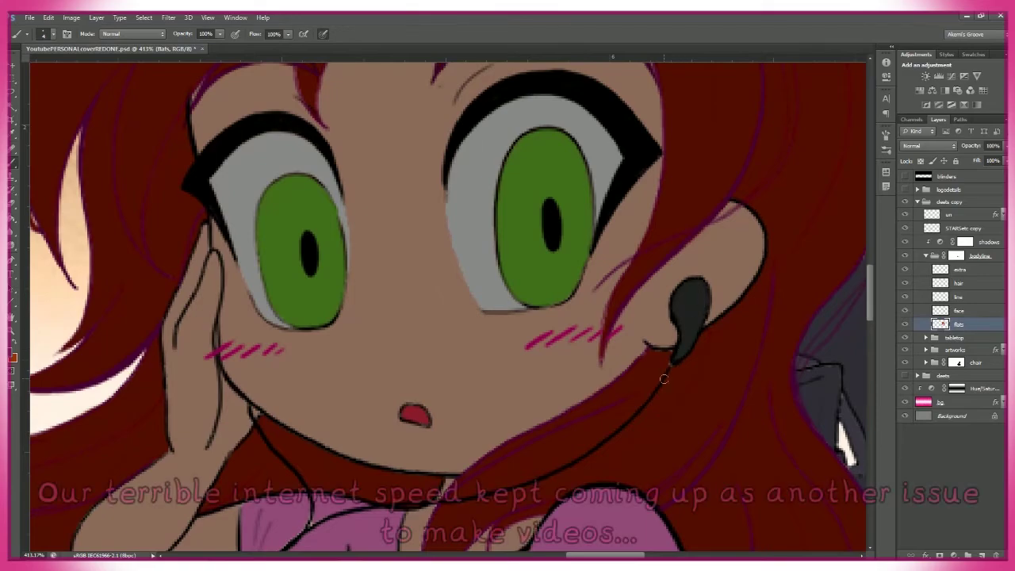
drag(600, 404, 505, 379)
scroll(435, 390, up, 2)
scroll(337, 357, down, 2)
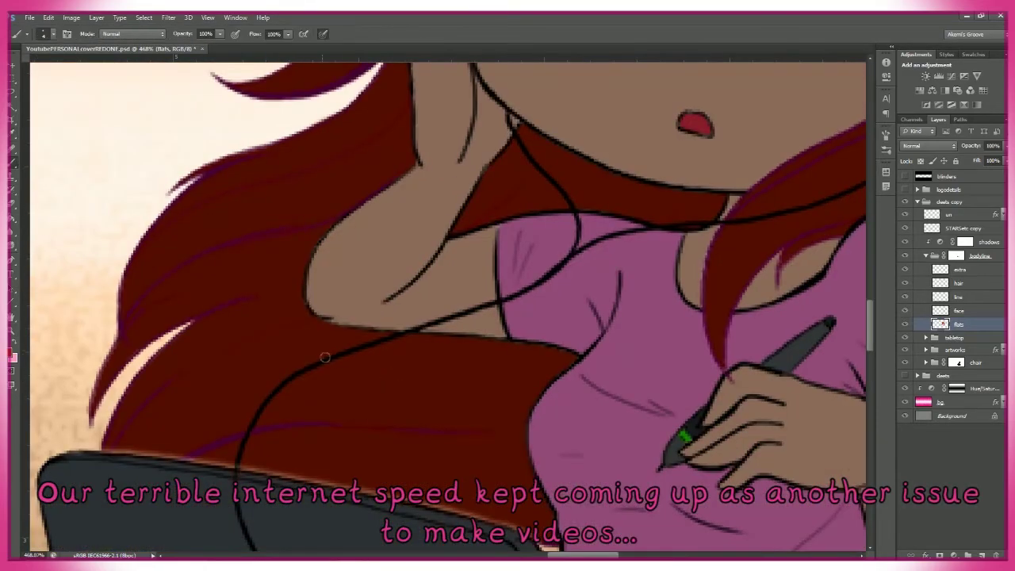
key(z)
scroll(338, 357, down, 5)
scroll(588, 415, up, 2)
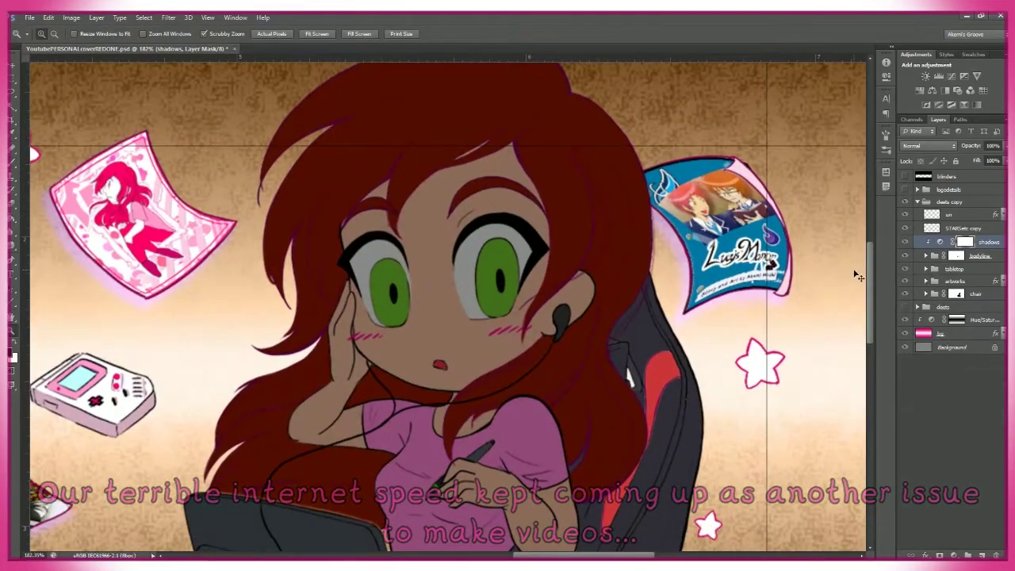
- Select both green irises with the Magic Wand and paint shading across their tops on the shadows mask
key(w)
click(390, 292)
shift+click(498, 278)
click(965, 242)
key(b)
scroll(388, 272, up, 2)
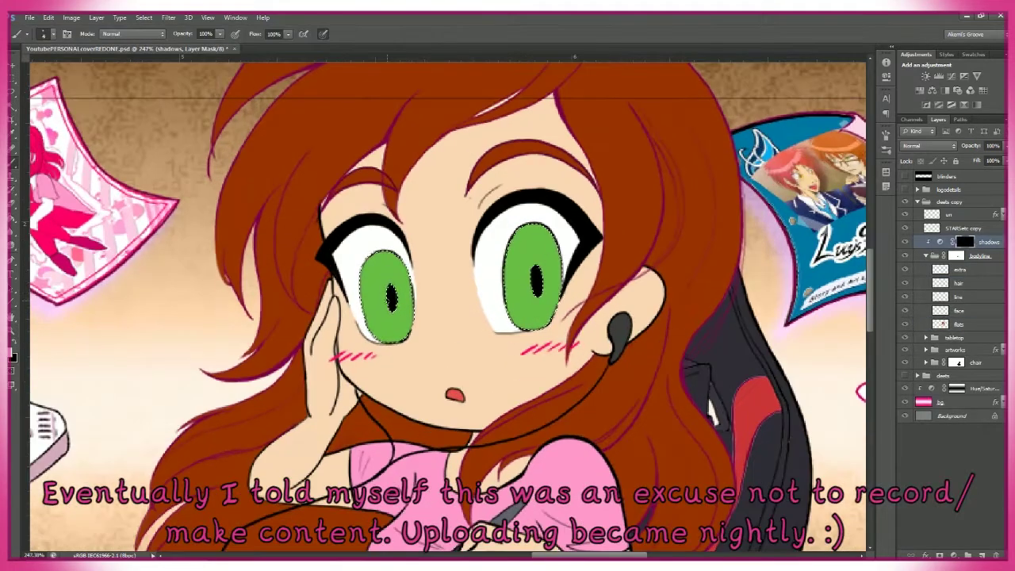
scroll(406, 384, up, 2)
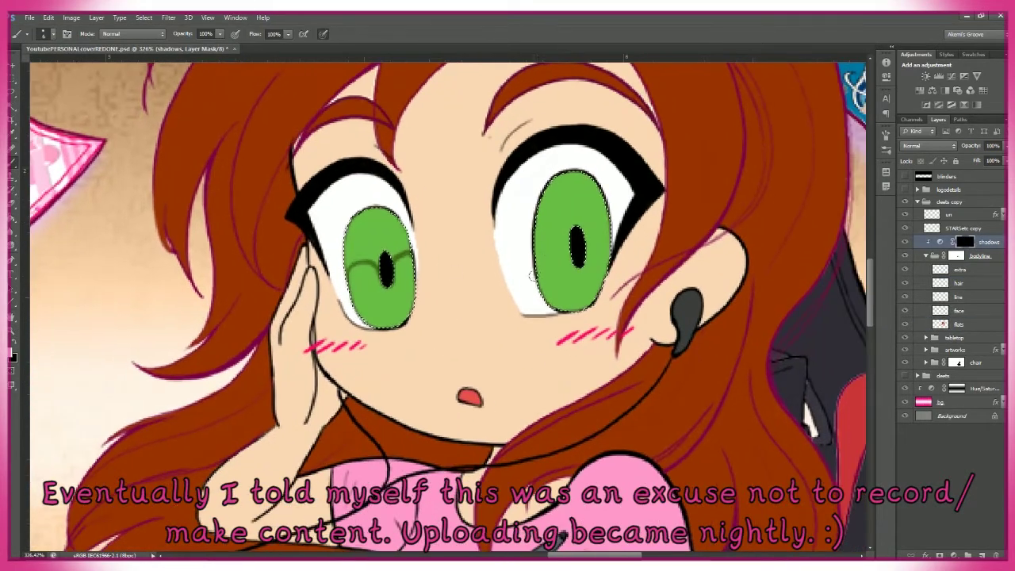
drag(609, 227, 349, 280)
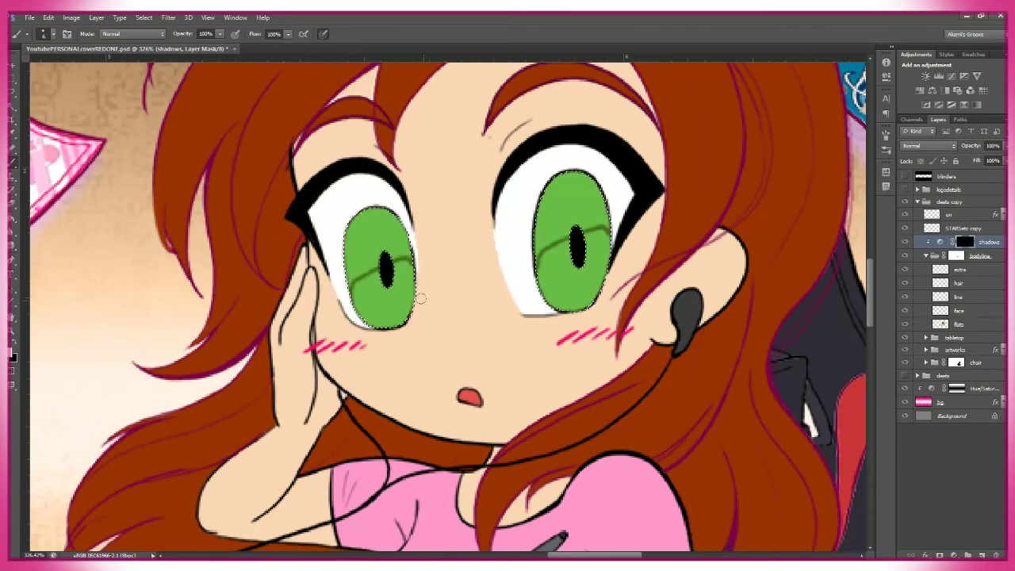
- Check the foreground colour, then shade the top of the right eye white
key(g)
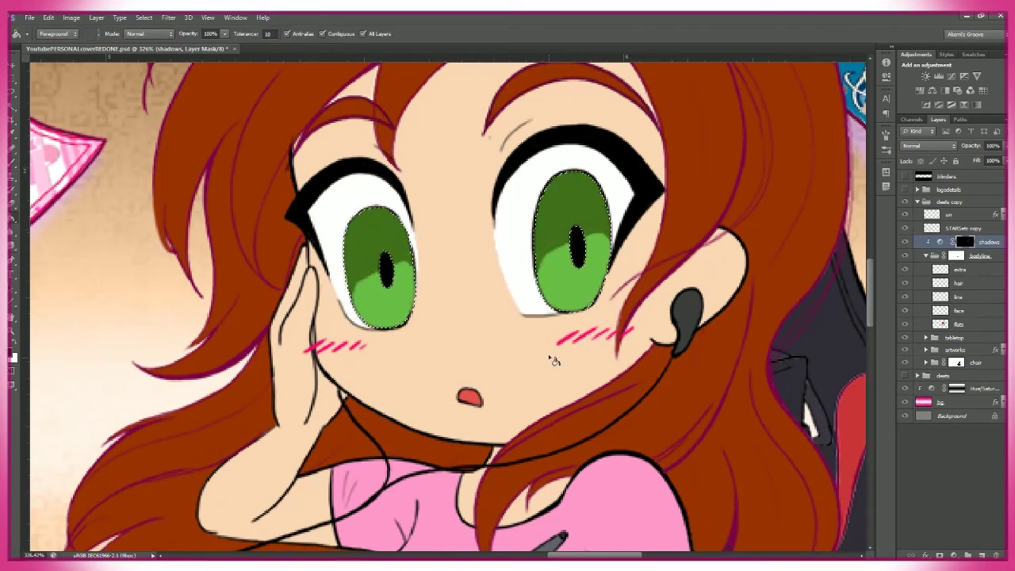
click(12, 357)
key(Return)
key(z)
scroll(519, 370, down, 2)
key(b)
drag(476, 262, 566, 238)
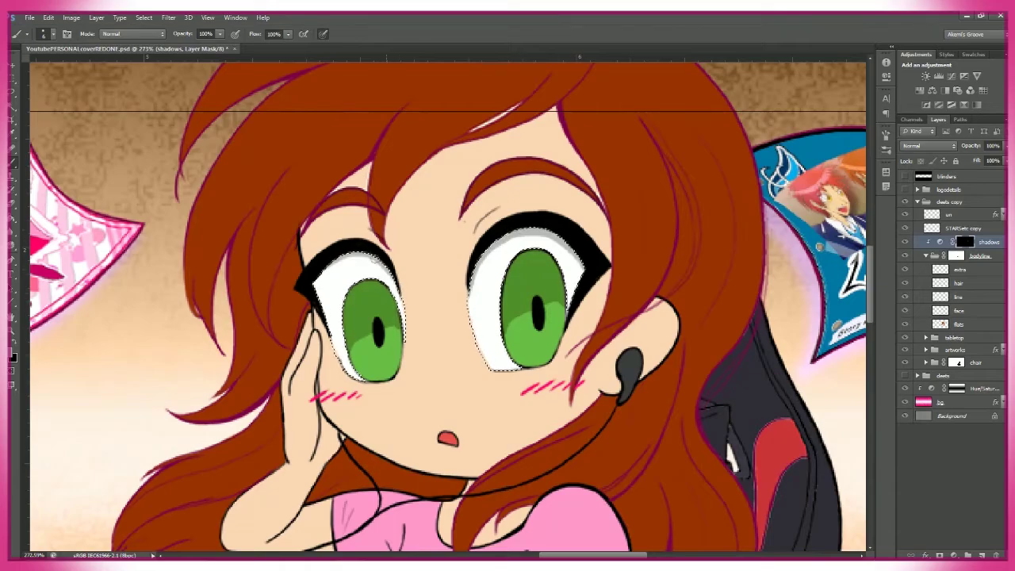
scroll(766, 349, down, 2)
- Clear the eye-white selection and shade the forehead along the hairline
key(w)
key(ctrl+d)
key(b)
scroll(414, 223, up, 2)
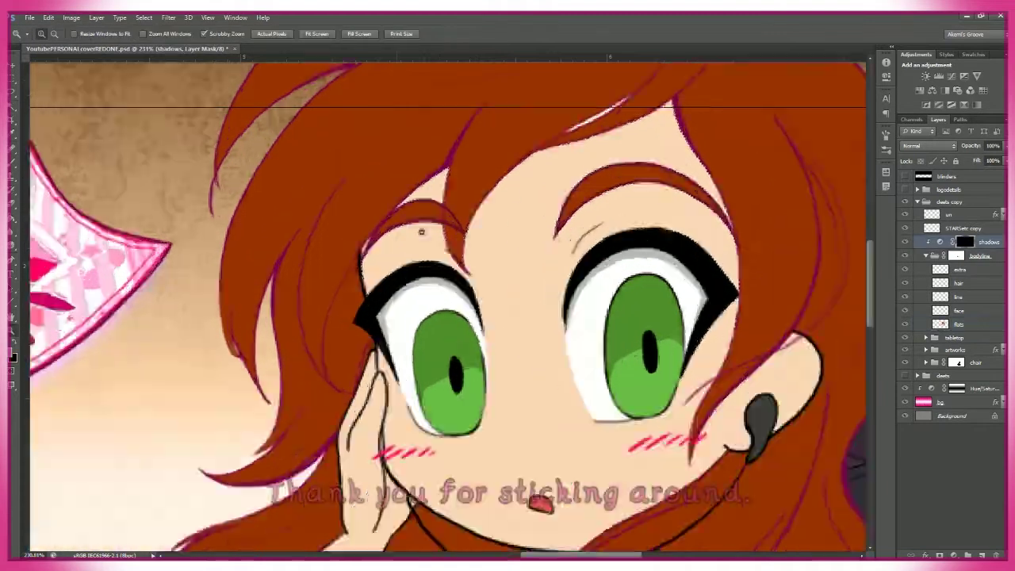
mouse_move(362, 261)
mouse_down()
mouse_move(356, 295)
mouse_move(463, 276)
mouse_move(478, 230)
mouse_move(578, 172)
mouse_up()
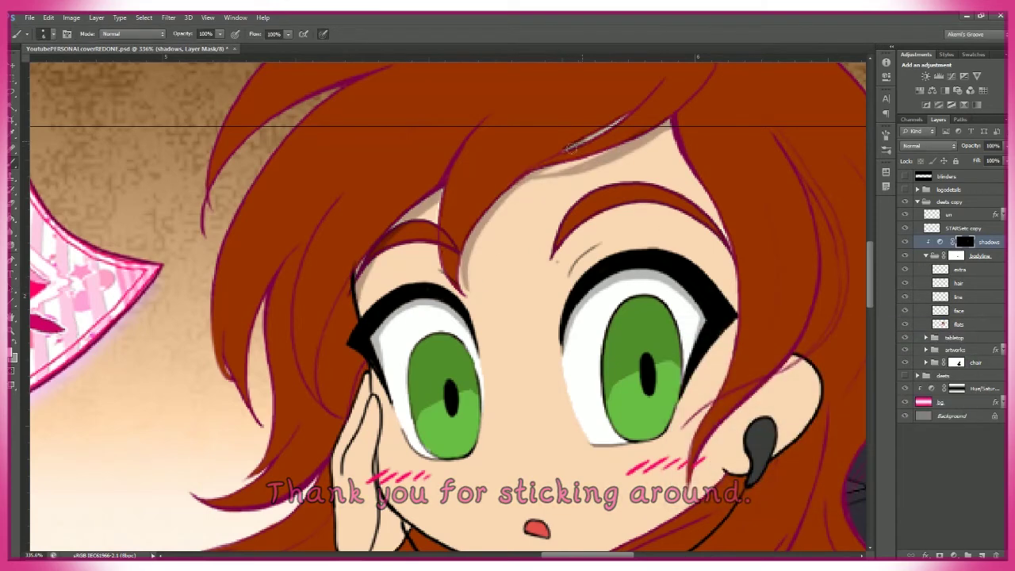
- Darken the hair under the chin
scroll(553, 132, right, 3)
scroll(542, 127, down, 4)
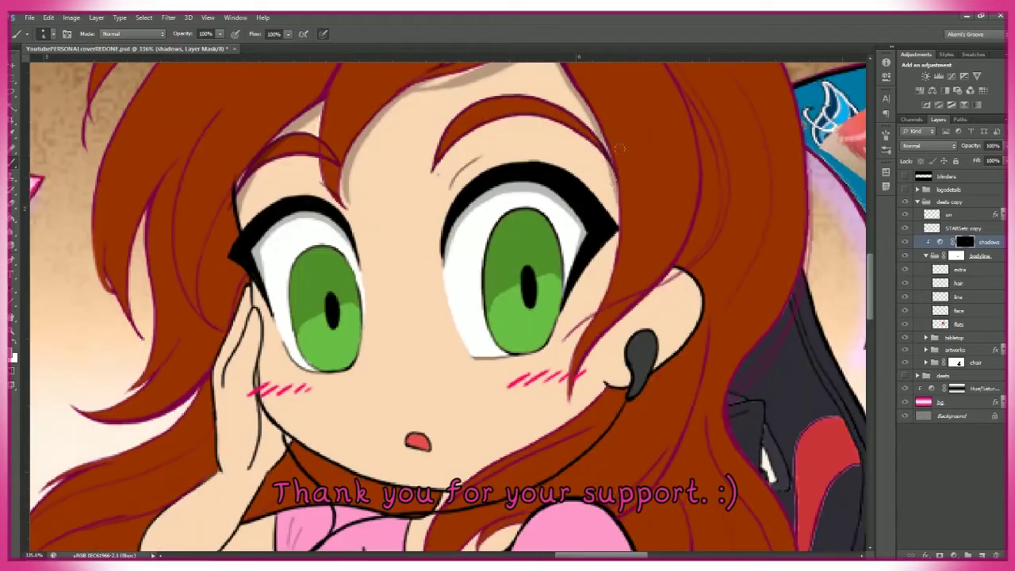
scroll(648, 249, down, 3)
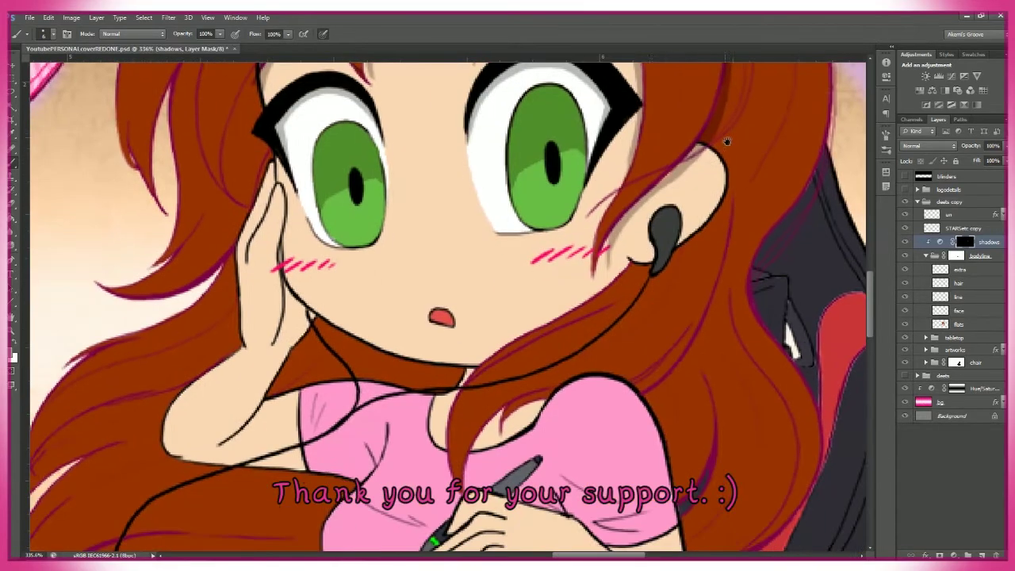
scroll(427, 224, up, 3)
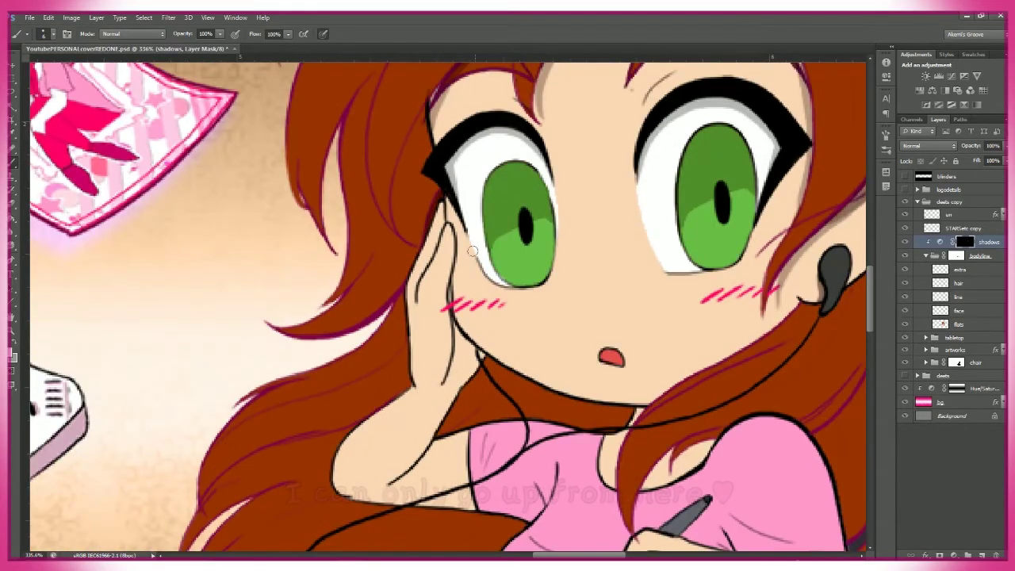
scroll(449, 249, down, 2)
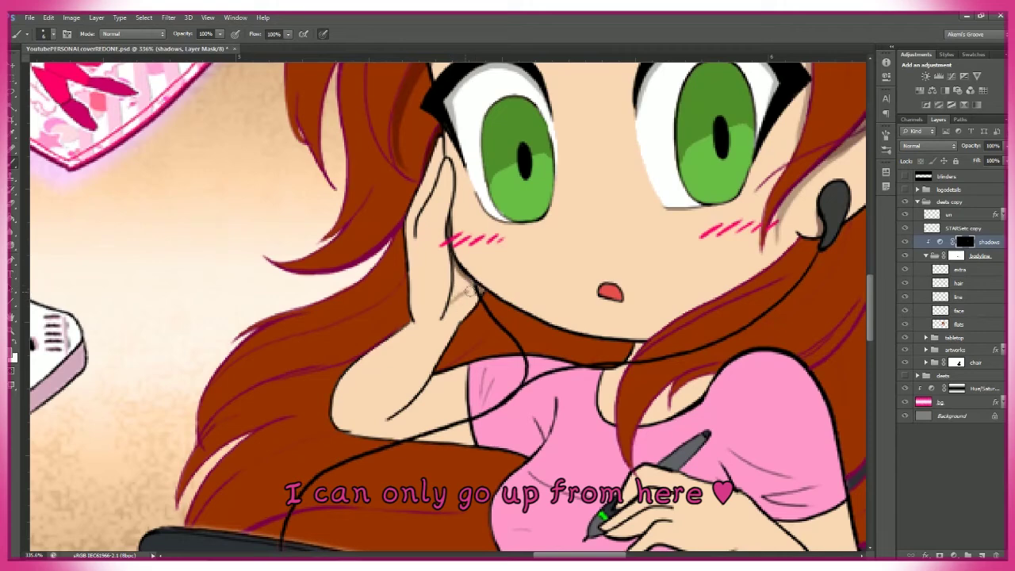
scroll(456, 290, down, 3)
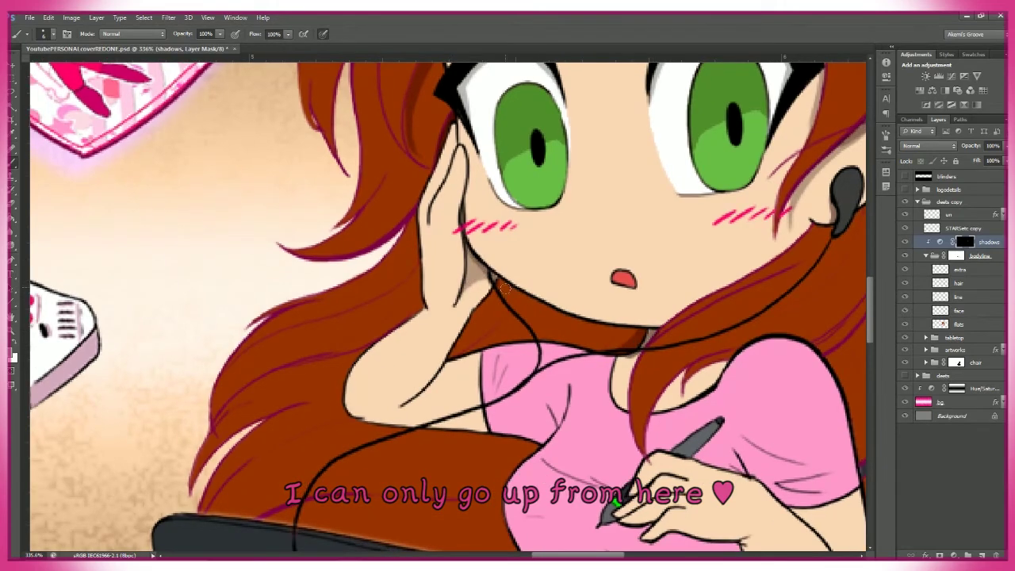
scroll(493, 279, up, 3)
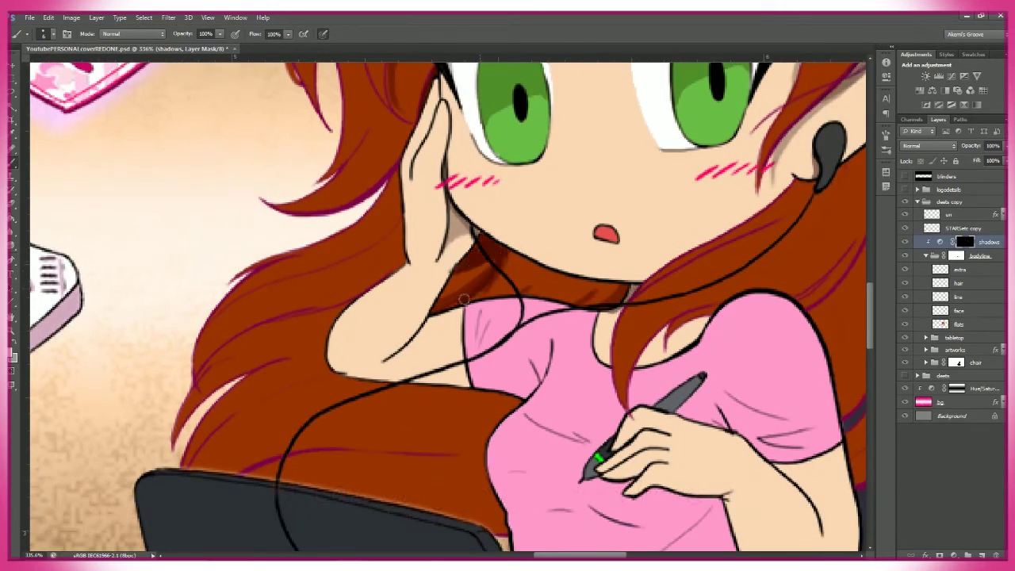
mouse_move(502, 271)
mouse_down()
mouse_move(505, 296)
mouse_move(532, 265)
mouse_move(544, 293)
mouse_move(553, 276)
mouse_move(573, 300)
mouse_up()
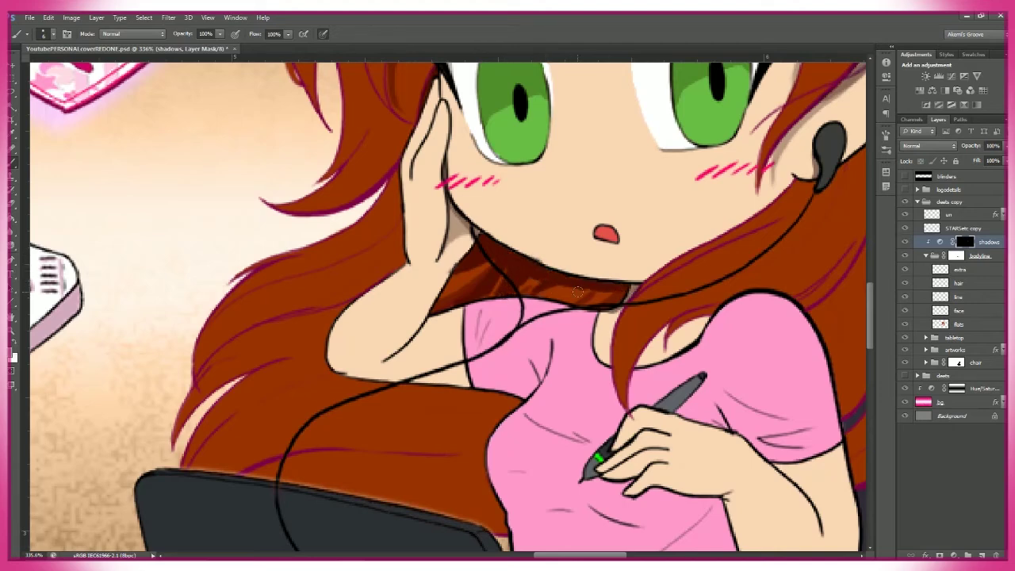
- Paint shadows along the collar and across the shirt below the hand
scroll(606, 286, down, 2)
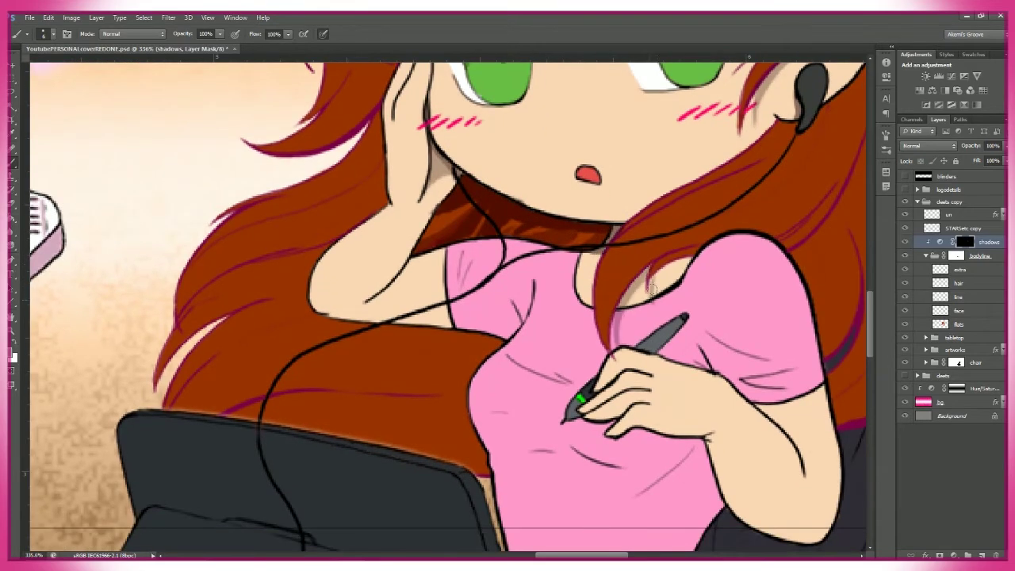
scroll(667, 278, right, 4)
scroll(595, 177, down, 2)
scroll(553, 235, down, 2)
scroll(587, 309, up, 2)
scroll(592, 322, down, 2)
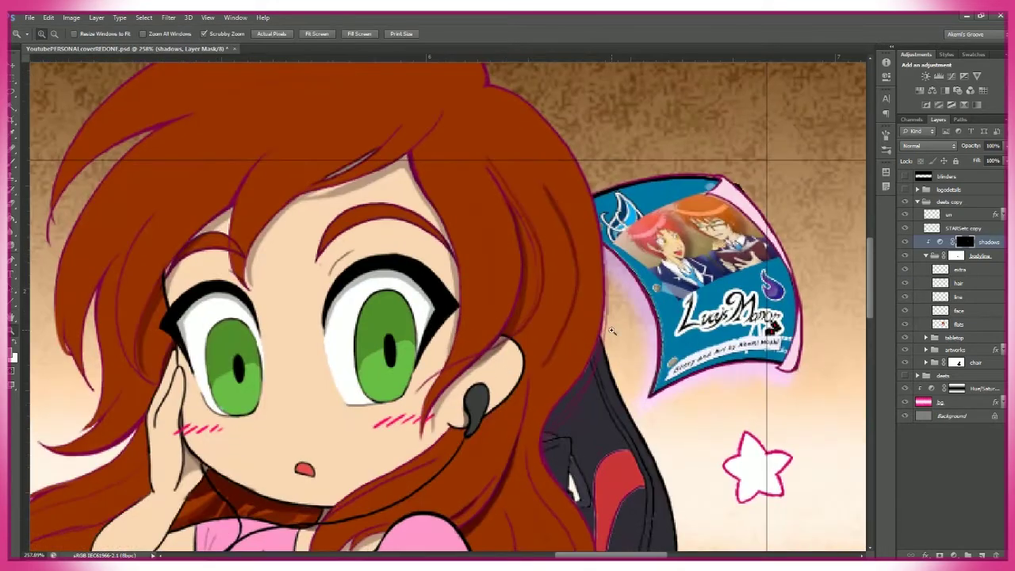
scroll(476, 317, down, 3)
drag(448, 322, 380, 283)
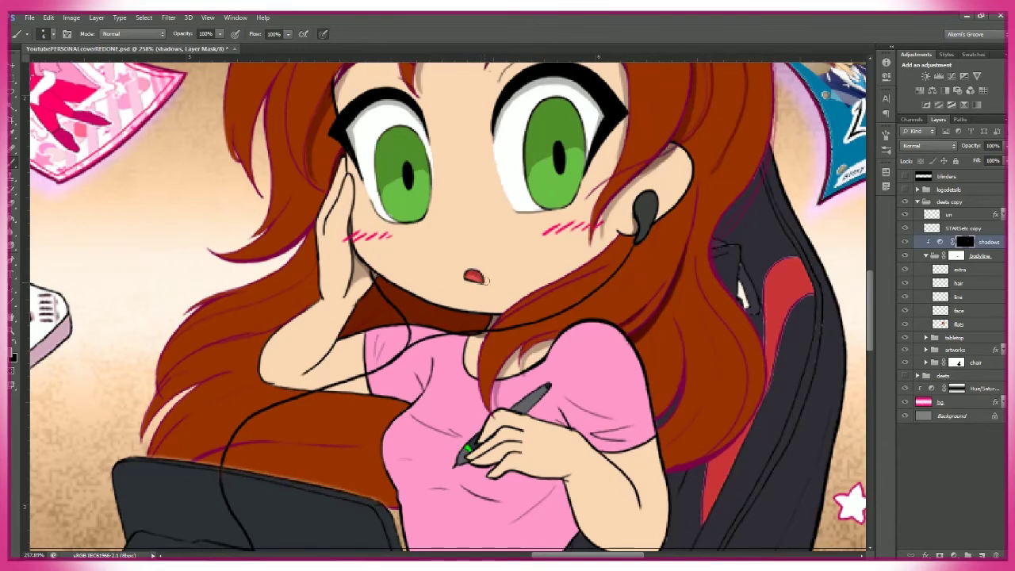
scroll(586, 242, down, 3)
scroll(586, 242, down, 1)
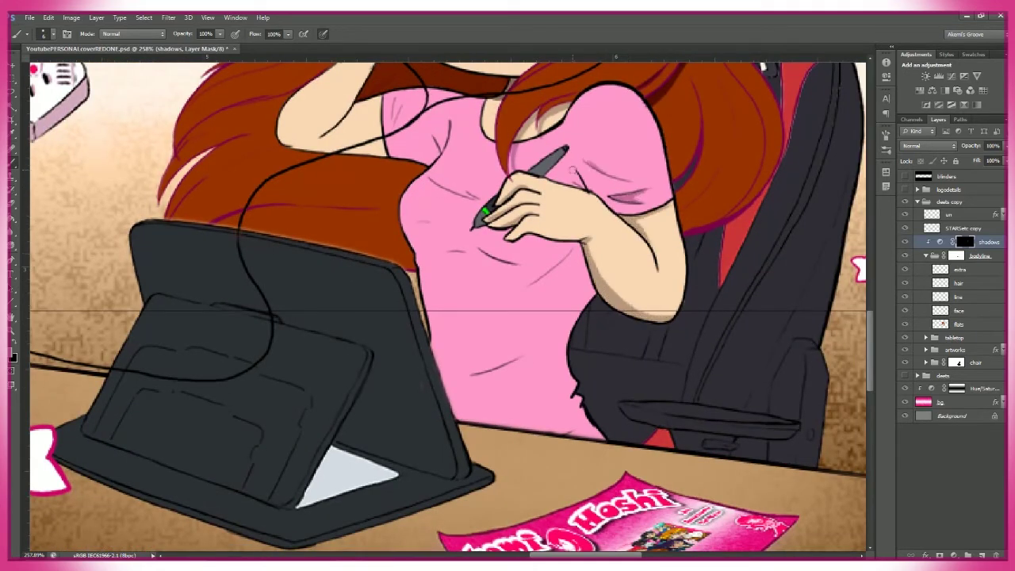
mouse_move(574, 272)
mouse_down()
mouse_move(533, 263)
mouse_move(522, 286)
mouse_move(417, 256)
mouse_move(401, 241)
mouse_move(411, 231)
mouse_move(500, 242)
mouse_up()
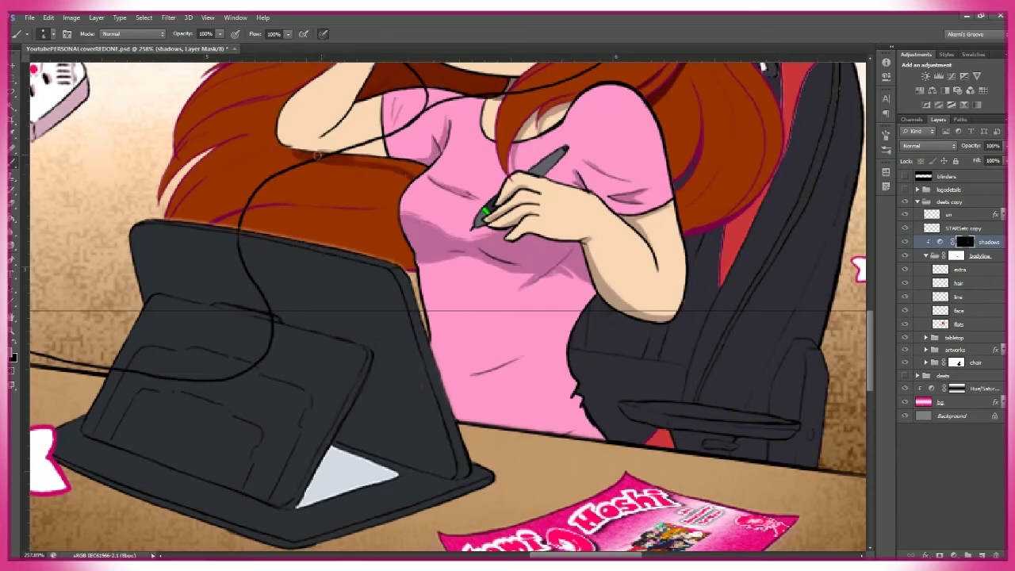
- Reframe the view on the face and hair, then paint a shadow down the side of the hair
drag(308, 160, 396, 295)
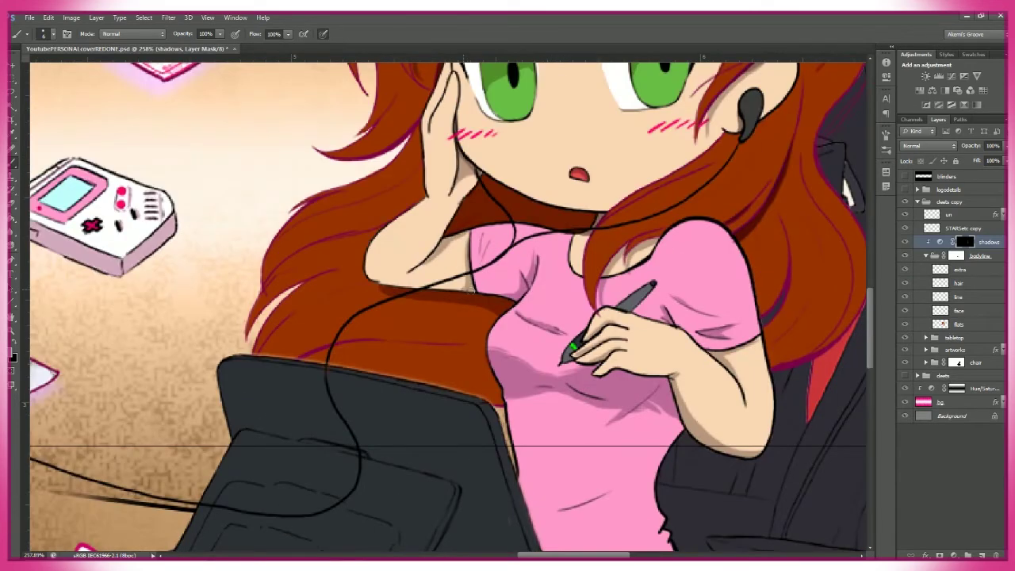
drag(645, 330, 590, 287)
drag(528, 276, 488, 117)
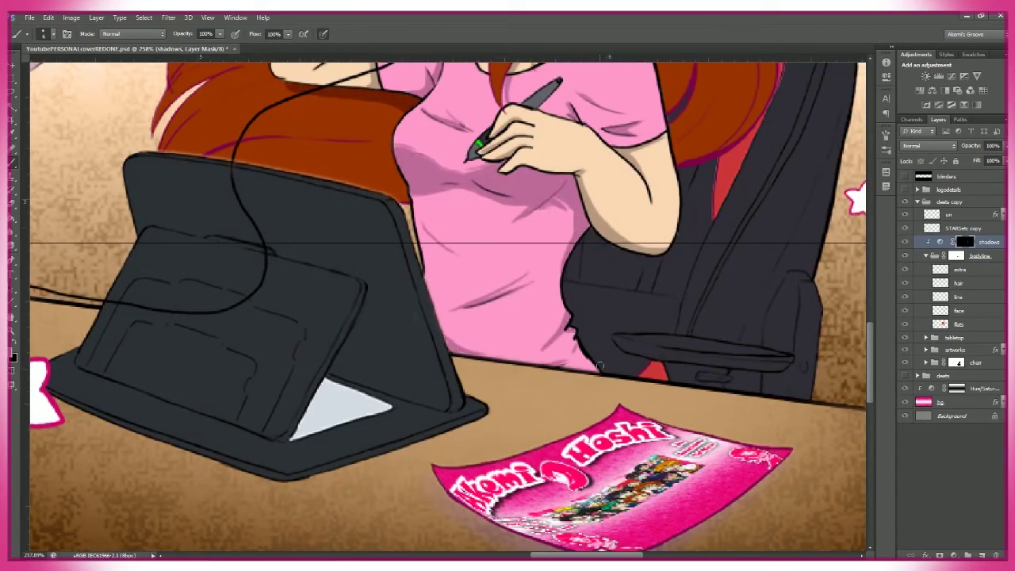
drag(601, 366, 427, 230)
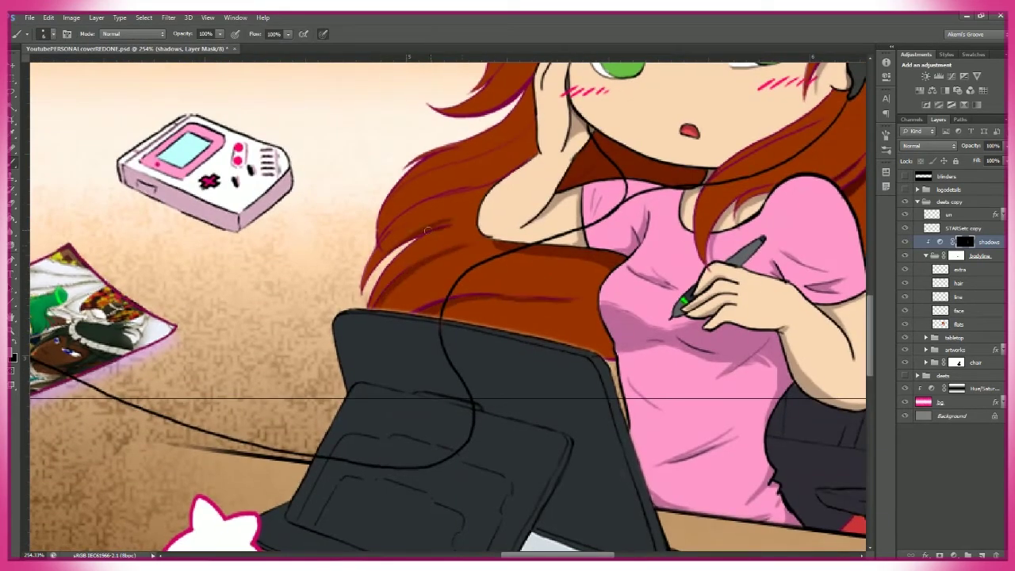
drag(496, 178, 476, 274)
drag(476, 103, 468, 274)
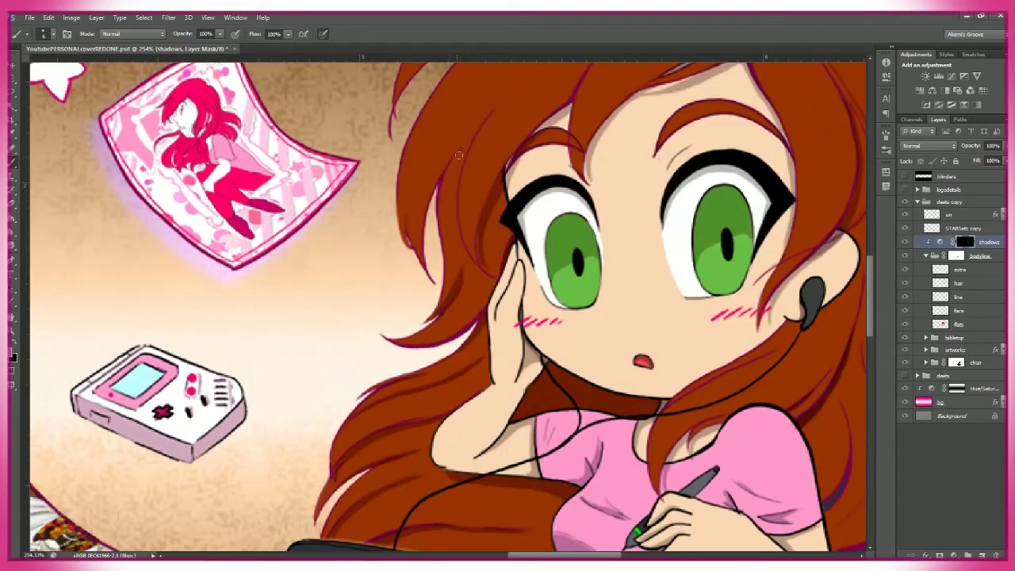
drag(484, 159, 492, 268)
drag(508, 115, 529, 146)
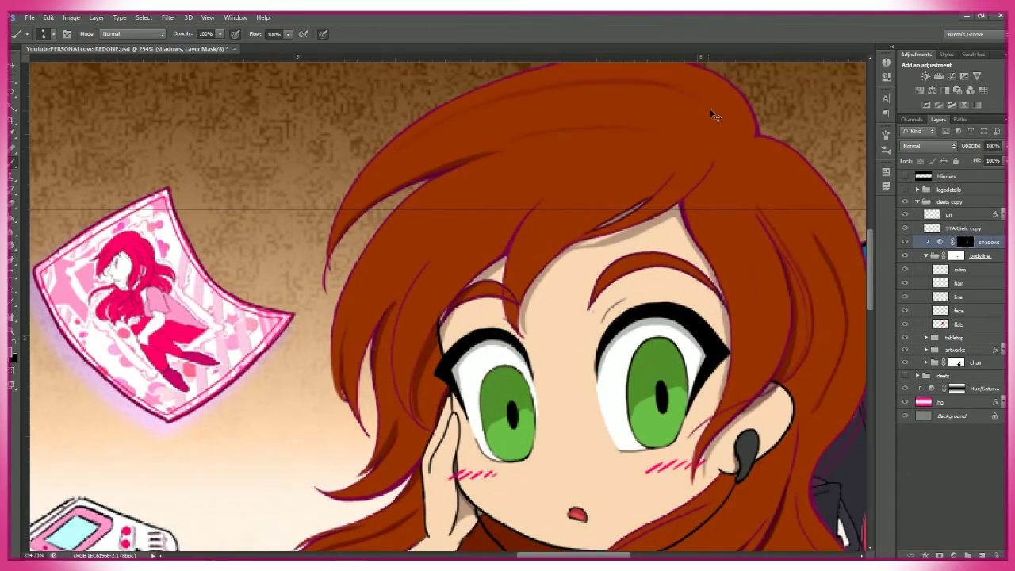
drag(813, 239, 698, 175)
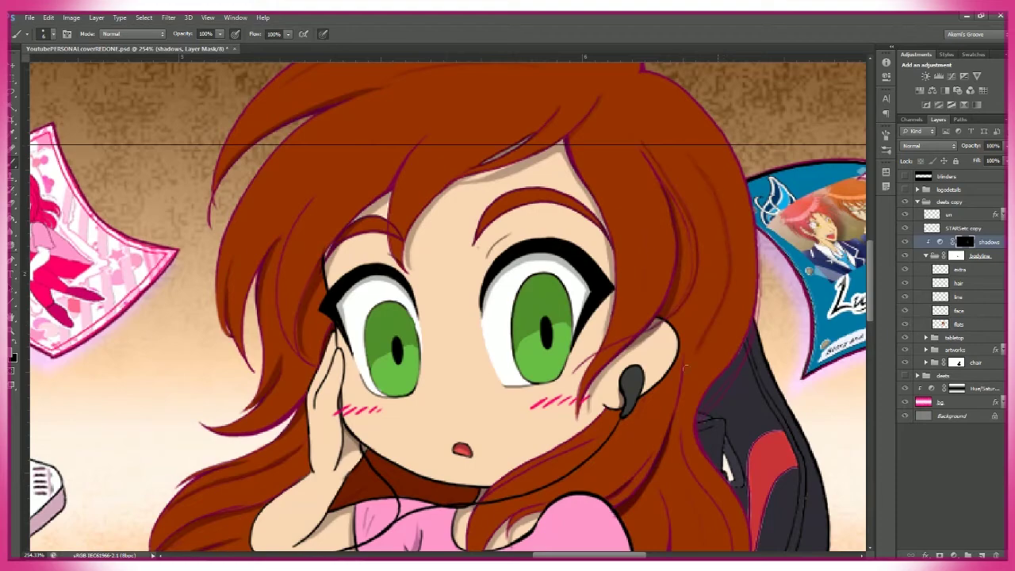
drag(311, 203, 317, 282)
scroll(441, 281, down, 10)
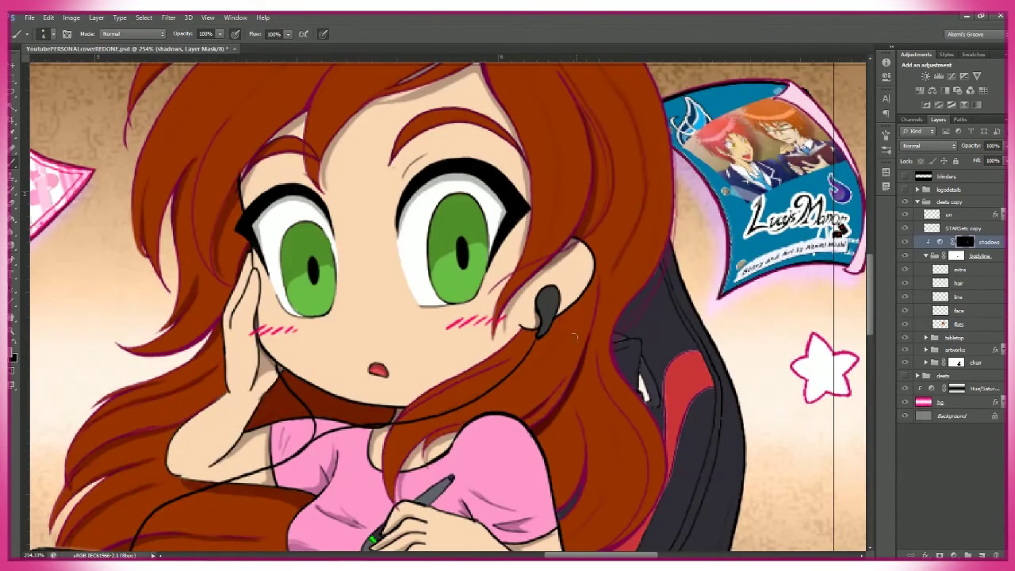
scroll(575, 261, down, 2)
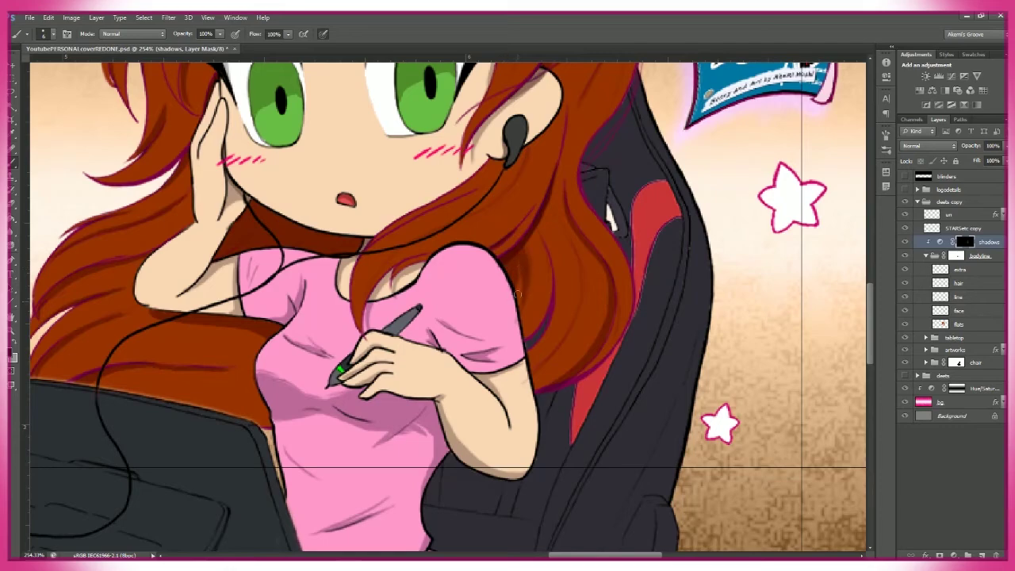
mouse_move(543, 283)
mouse_down()
mouse_move(530, 338)
mouse_move(562, 310)
mouse_move(560, 279)
mouse_up()
- Pan over to the torso and Game Boy, then select the hair and skin areas
key(h)
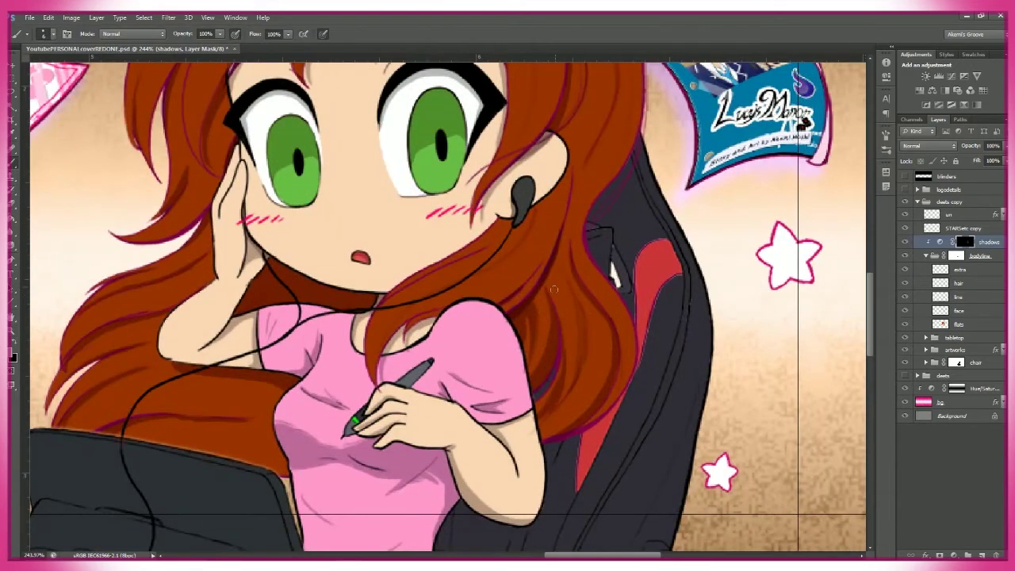
right_click(553, 302)
key(Escape)
mouse_move(622, 306)
mouse_down()
mouse_move(576, 366)
mouse_move(563, 318)
mouse_move(525, 347)
mouse_move(423, 345)
mouse_up()
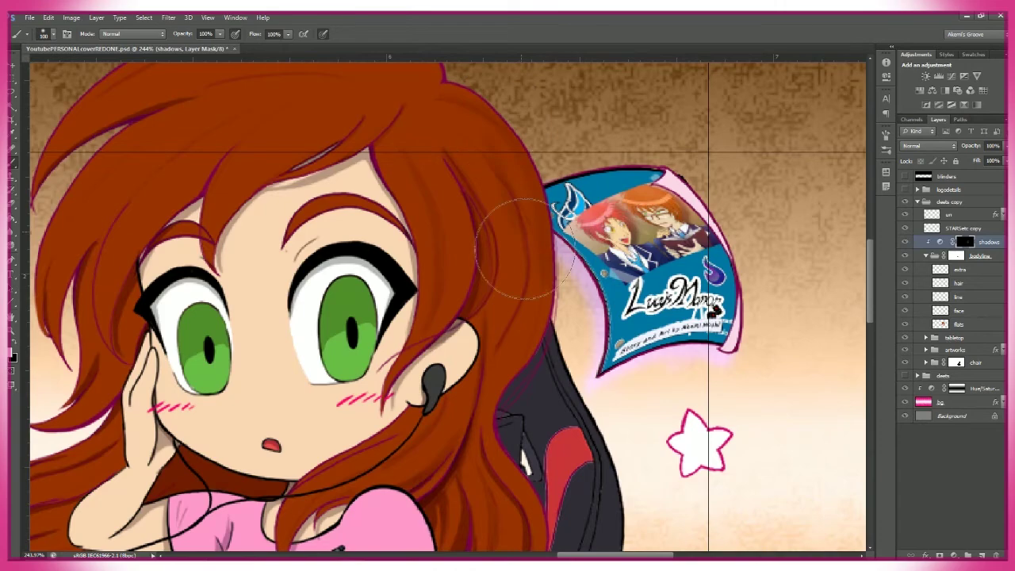
drag(515, 250, 572, 55)
drag(476, 317, 576, 342)
drag(444, 333, 593, 277)
drag(480, 359, 525, 375)
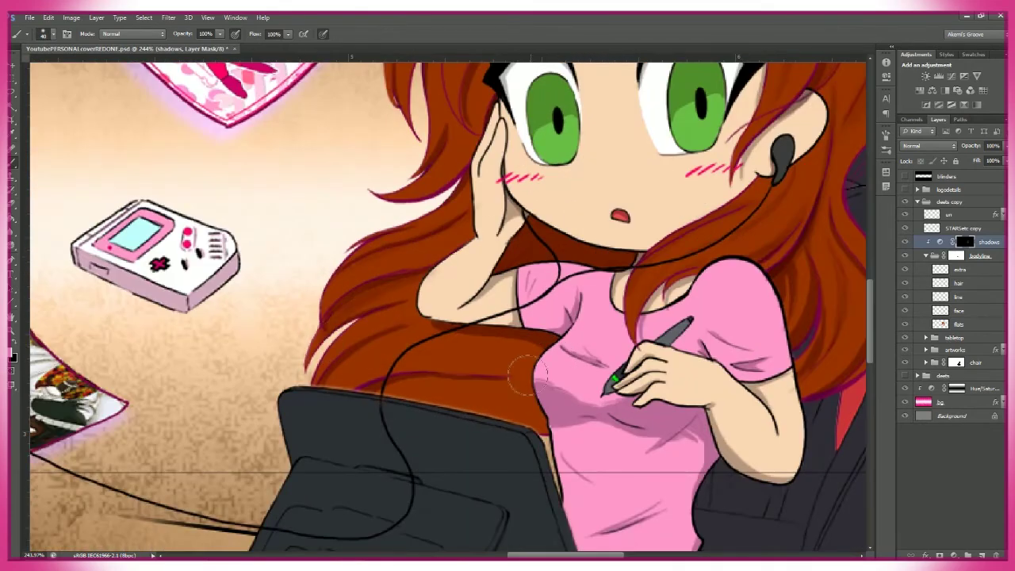
ctrl+click(940, 324)
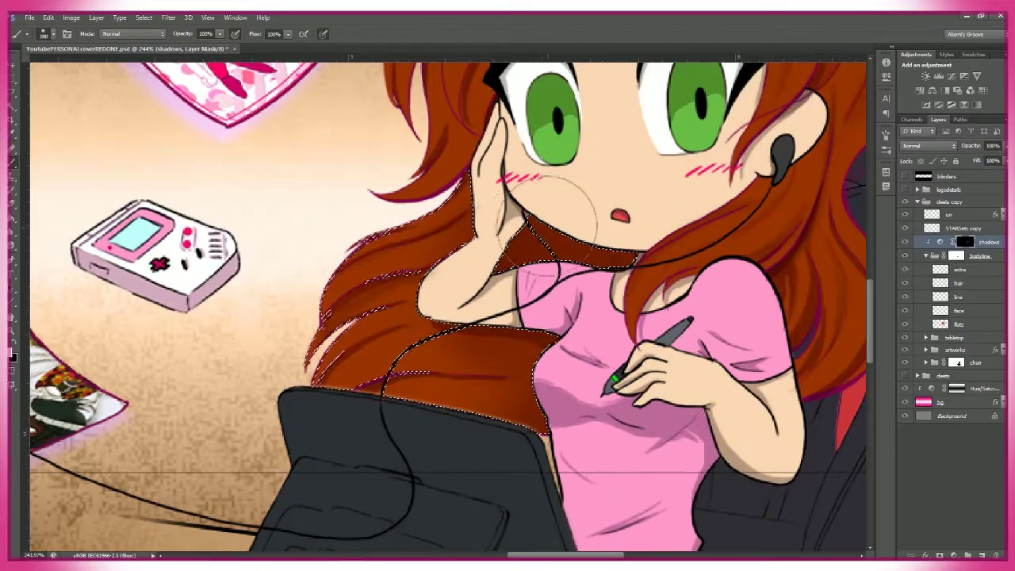
- Enlarge the brush while adjusting the view
scroll(559, 212, down, 5)
scroll(438, 266, up, 5)
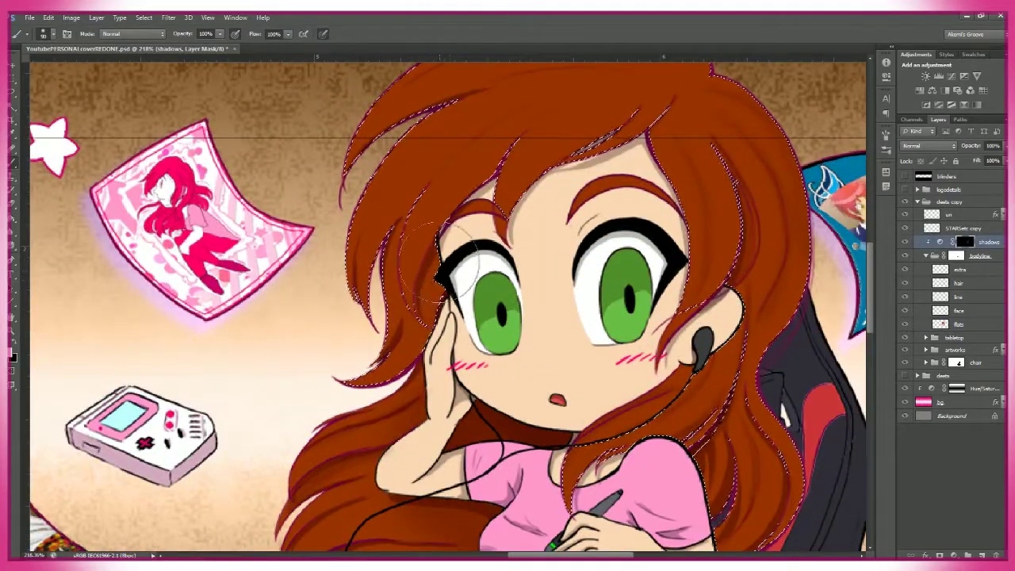
scroll(437, 262, down, 2)
key(bracketright)
key(bracketright)
key(bracketright)
scroll(555, 182, up, 2)
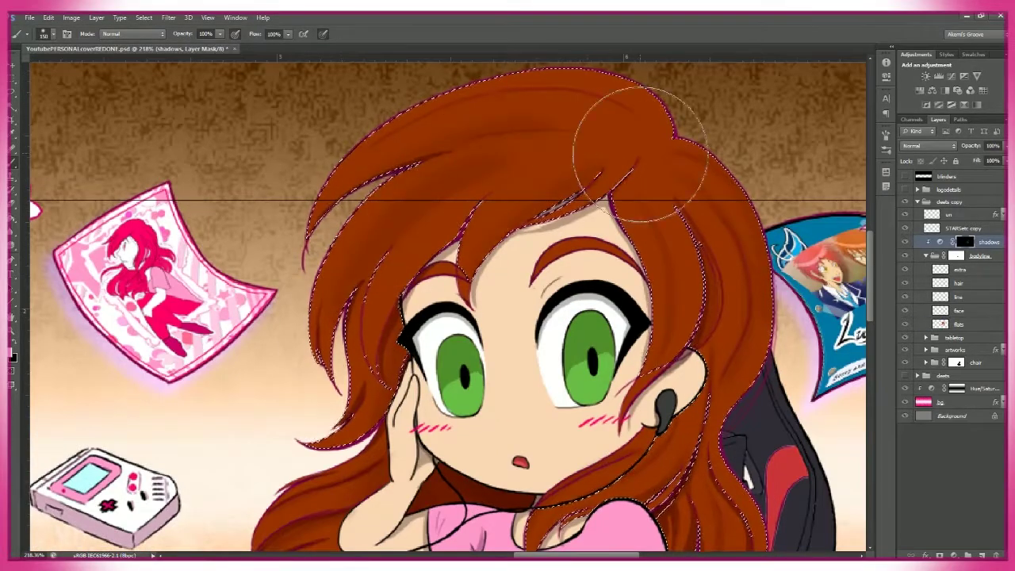
scroll(641, 151, down, 3)
- Select the pink shirt on the flats layer and return to the shadows mask with a ~250 brush
key(w)
scroll(516, 361, up, 2)
click(960, 324)
click(515, 361)
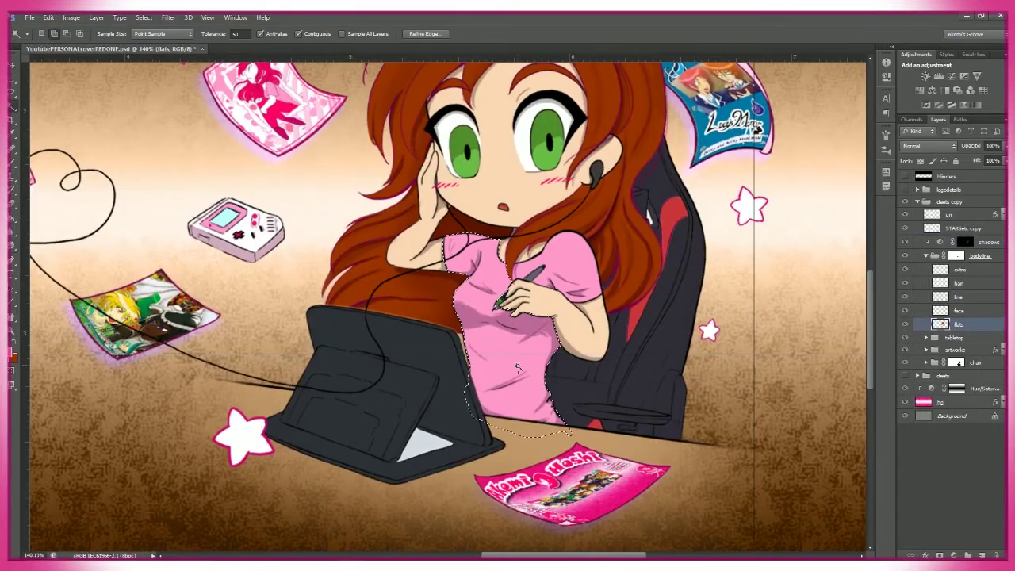
key(b)
click(984, 241)
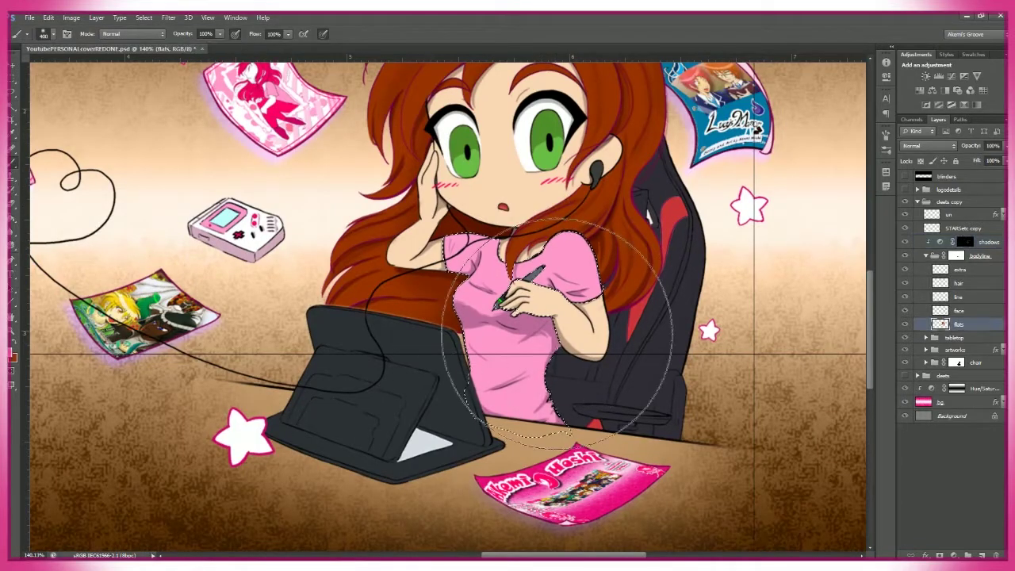
key(bracketleft)
key(bracketleft)
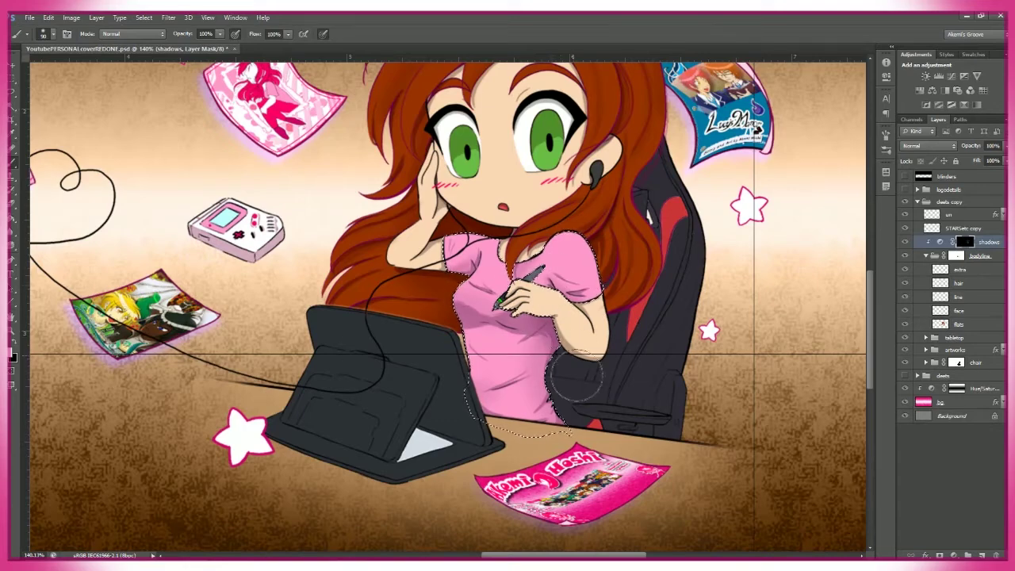
scroll(580, 365, up, 1)
key(bracketright)
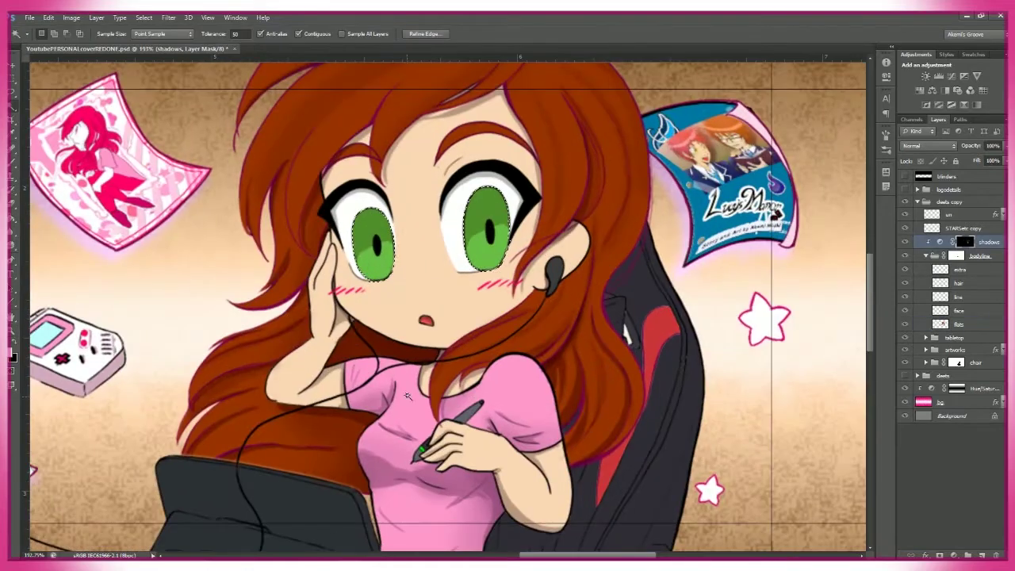
- Zoom out around the face and eye, then switch to the Magic Wand
key(z)
alt+click(478, 222)
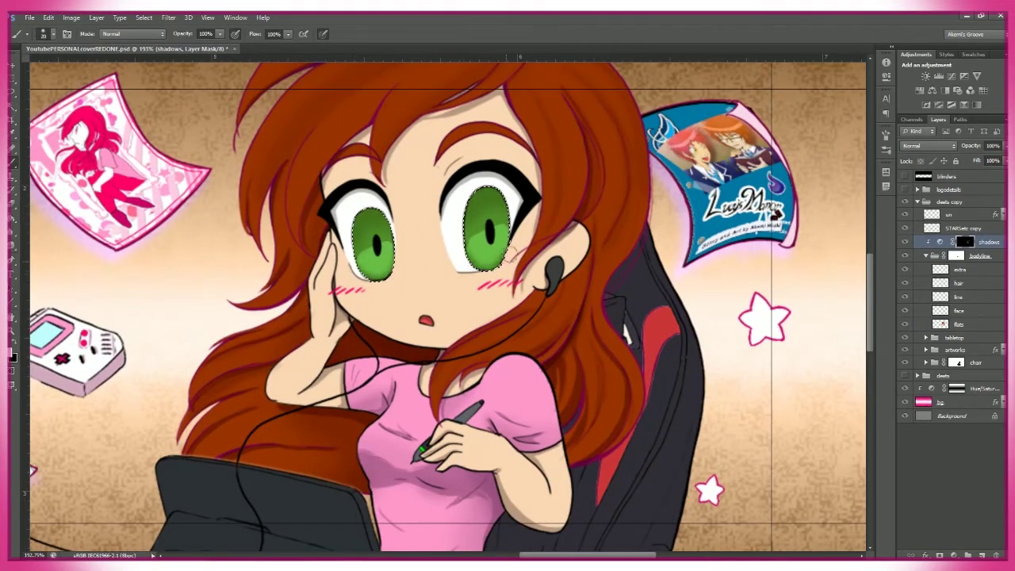
alt+click(599, 371)
drag(599, 371, 639, 370)
key(b)
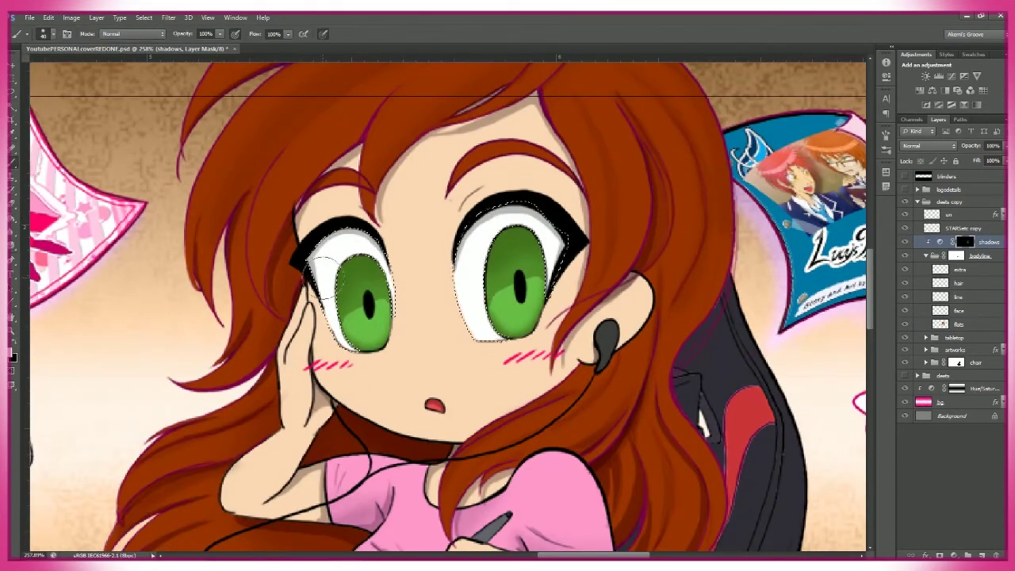
scroll(355, 294, down, 3)
key(w)
scroll(508, 317, down, 6)
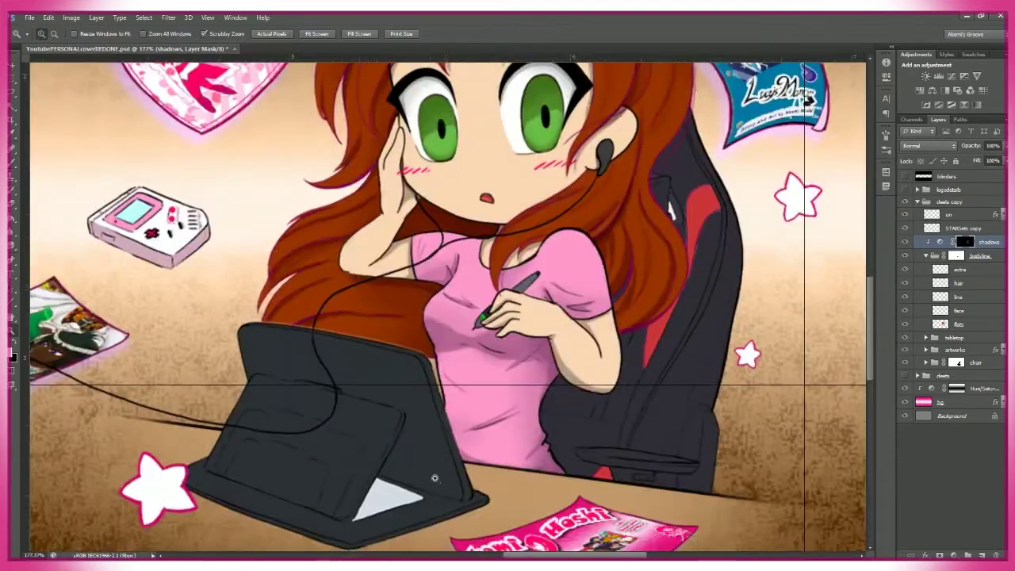
- Save the banner PSD and zoom out to see the whole character
scroll(559, 421, up, 5)
key(ctrl+s)
key(z)
drag(559, 420, 539, 421)
- Add a Hue/Saturation layer, darken Master, and set Greens to Hue +75, Saturation +30, Lightness -70
click(933, 89)
drag(796, 172, 785, 128)
key(Down)
key(Down)
key(Down)
key(Tab)
key(Tab)
key(shift+Down)
key(alt+5)
drag(796, 170, 768, 176)
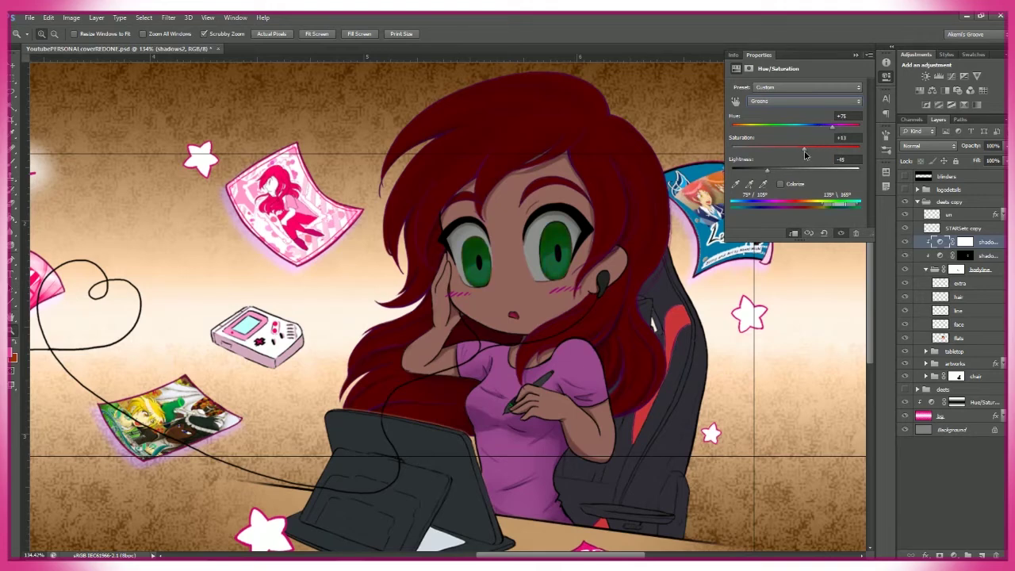
mouse_move(835, 129)
mouse_down()
mouse_move(847, 130)
mouse_move(831, 128)
mouse_up()
key(ctrl+plus)
- Invert the new layer's mask to hide it, then paint the adjustment onto the eyes
key(ctrl+minus)
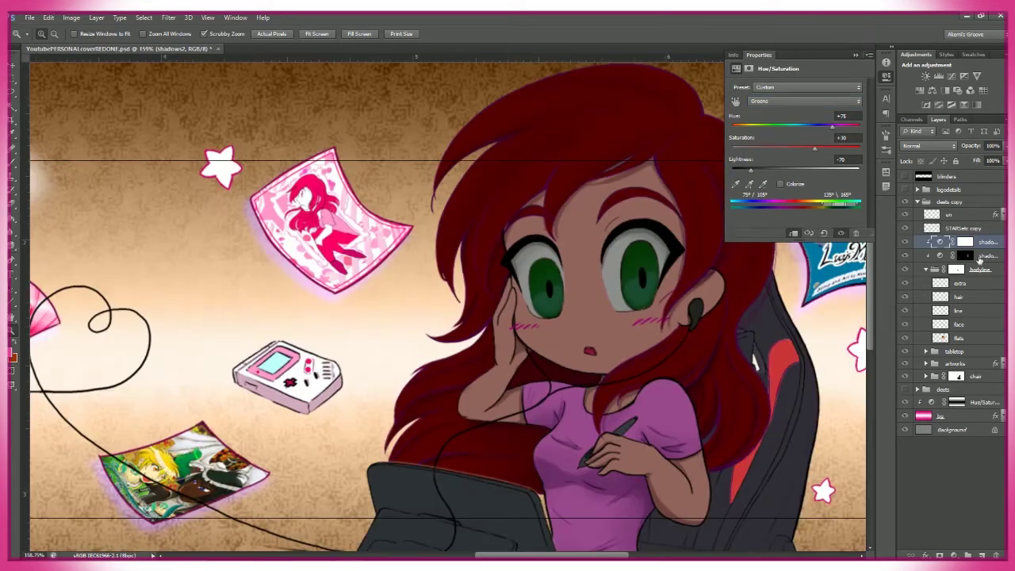
click(886, 77)
click(966, 241)
key(ctrl+i)
scroll(682, 360, up, 3)
drag(682, 359, 656, 346)
key(b)
mouse_move(460, 246)
mouse_down()
mouse_move(603, 223)
mouse_move(645, 185)
mouse_up()
drag(544, 262, 583, 262)
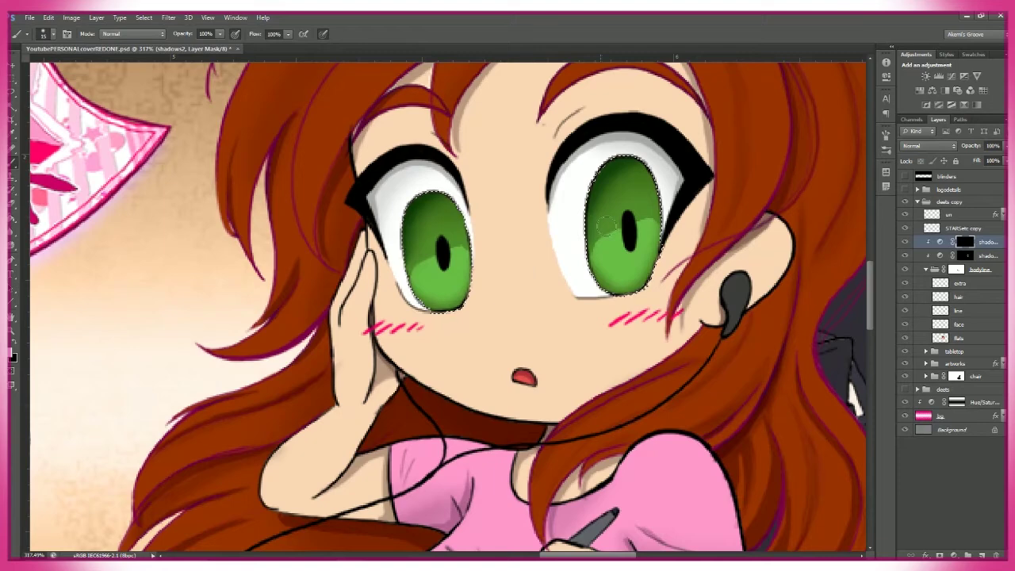
- Shrink the brush to a tiny size and lighten the lower part of the left iris
key(bracketleft)
key(bracketleft)
key(bracketleft)
key(bracketleft)
key(bracketleft)
key(bracketleft)
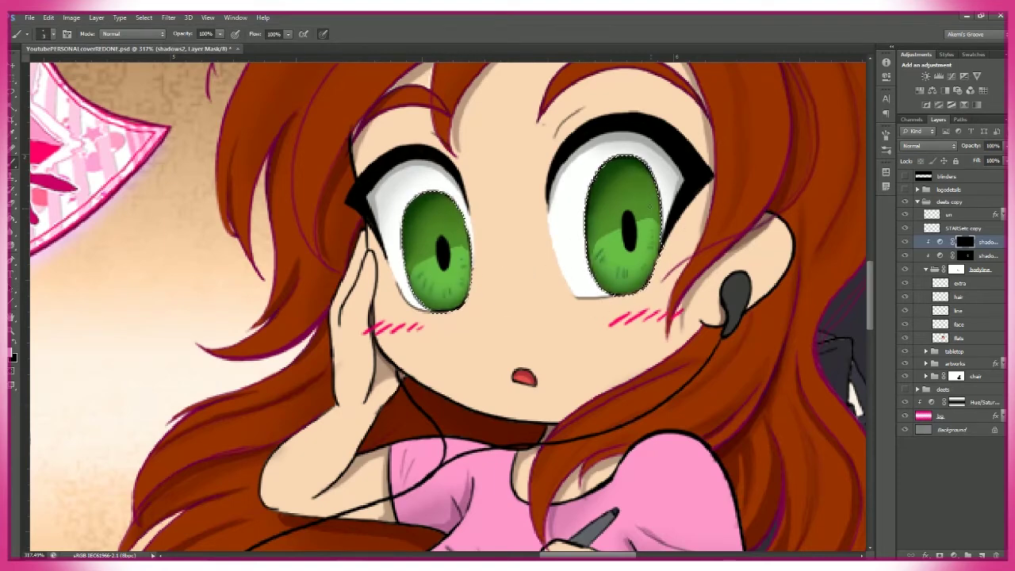
key(z)
drag(738, 361, 641, 407)
key(b)
mouse_move(532, 262)
mouse_down()
mouse_move(500, 317)
mouse_move(515, 274)
mouse_move(488, 310)
mouse_move(508, 266)
mouse_move(490, 261)
mouse_up()
key(z)
mouse_move(695, 349)
mouse_down()
mouse_move(678, 361)
mouse_move(698, 357)
mouse_up()
key(b)
key(z)
key(b)
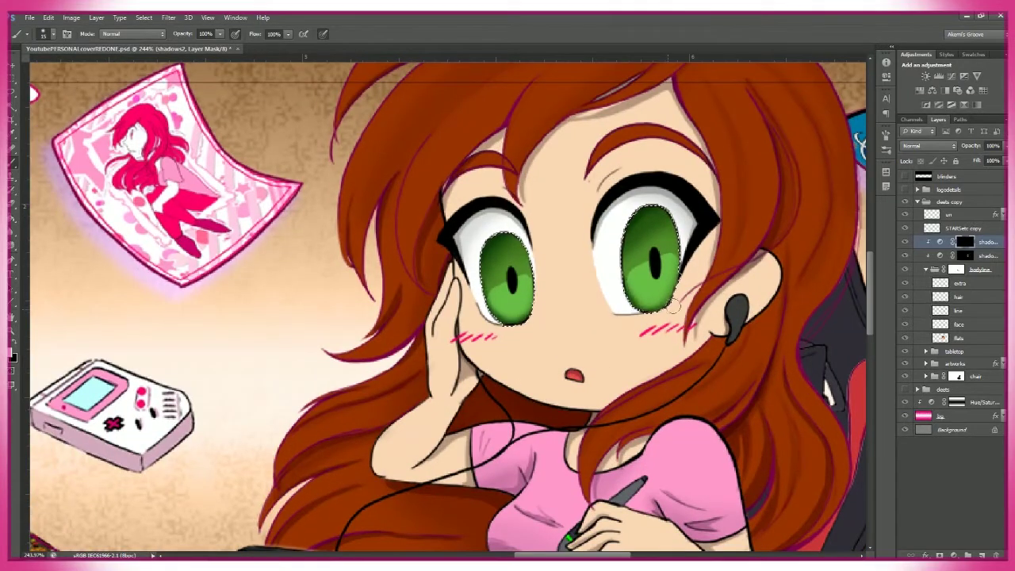
- Finish lightening the lower irises, check the whole scene, then select the face area
key(z)
mouse_move(674, 366)
mouse_down()
mouse_move(647, 367)
mouse_move(710, 359)
mouse_move(683, 358)
mouse_up()
key(b)
key(z)
mouse_move(489, 320)
mouse_down()
mouse_move(448, 320)
mouse_move(496, 319)
mouse_up()
key(b)
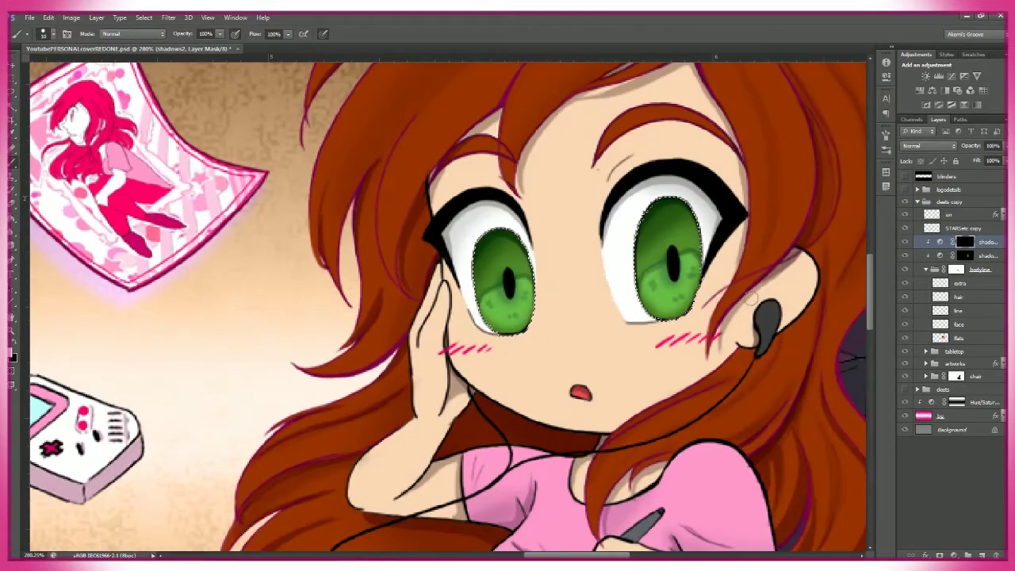
scroll(751, 297, up, 2)
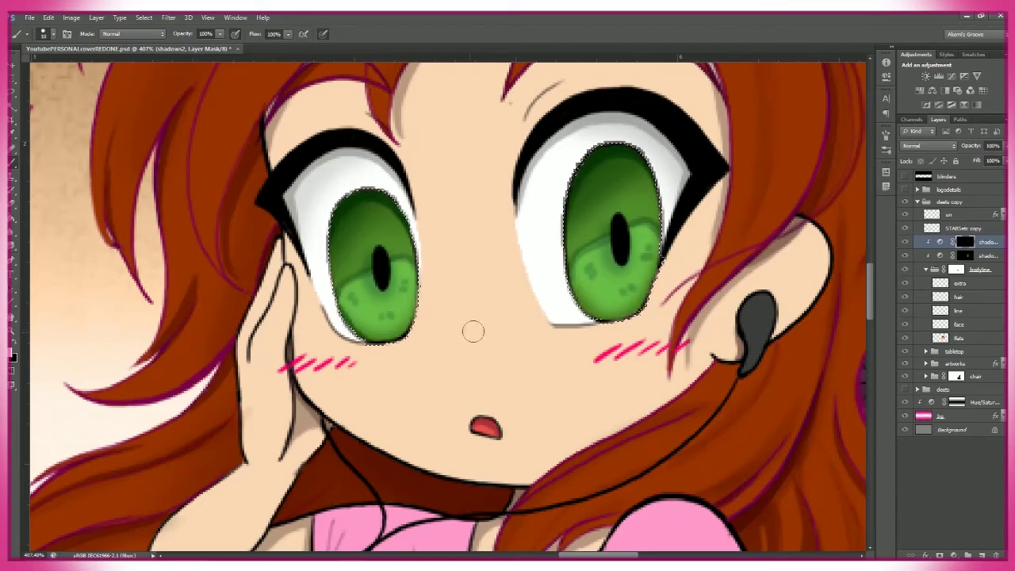
key(z)
mouse_move(571, 248)
mouse_down()
mouse_move(492, 249)
mouse_move(547, 249)
mouse_up()
key(w)
ctrl+click(966, 252)
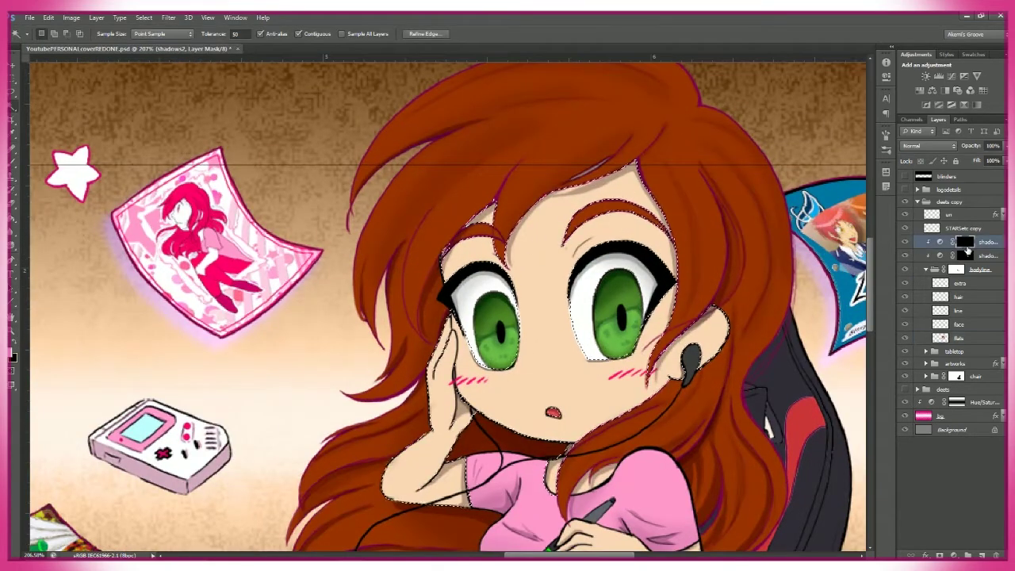
- Zoom out to show the whole character and restore the previous face selection
key(z)
drag(698, 254, 678, 254)
key(b)
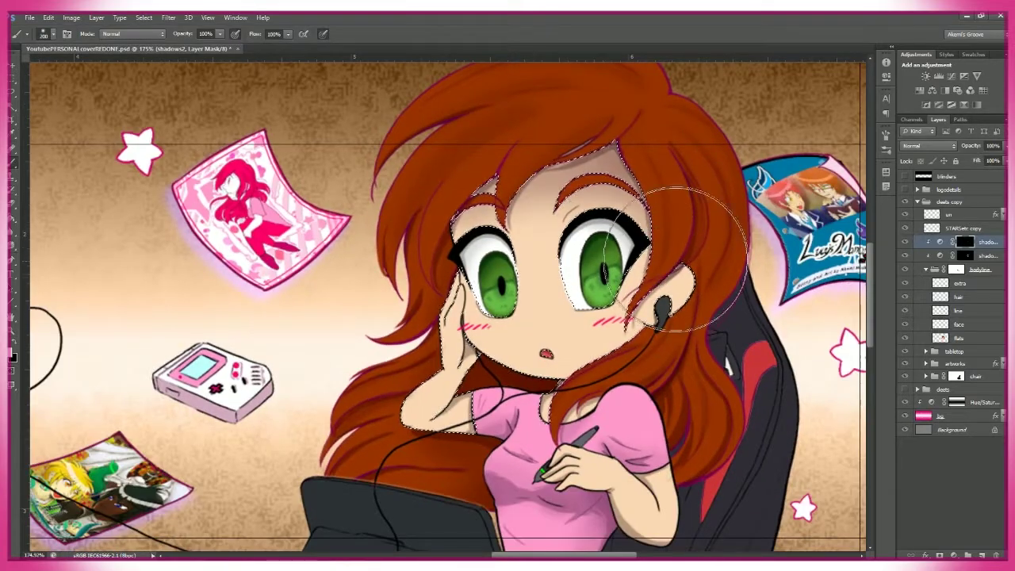
scroll(678, 254, down, 2)
key(w)
scroll(678, 254, down, 2)
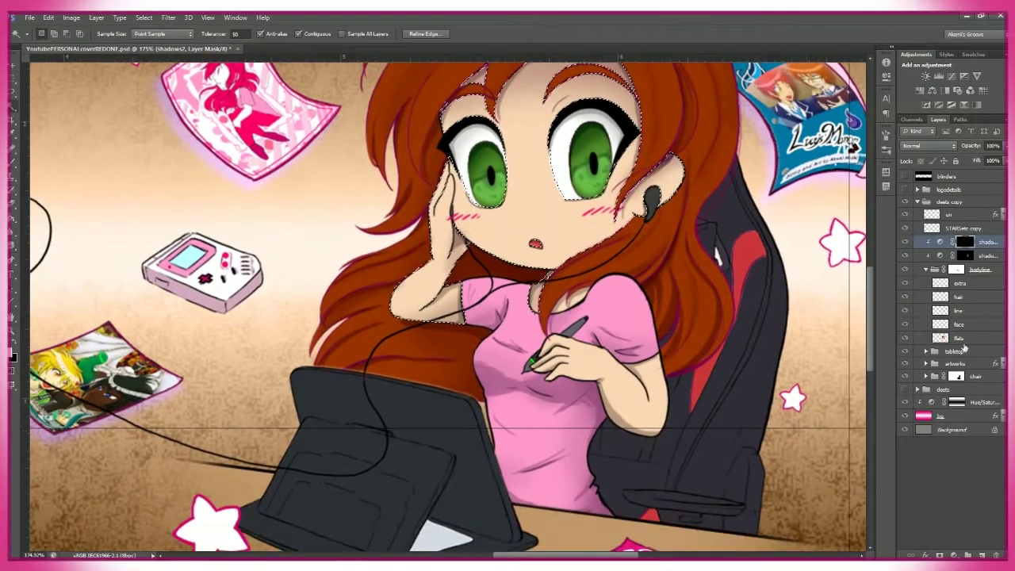
key(ctrl+d)
key(z)
drag(728, 392, 708, 392)
key(ctrl+shift+d)
key(b)
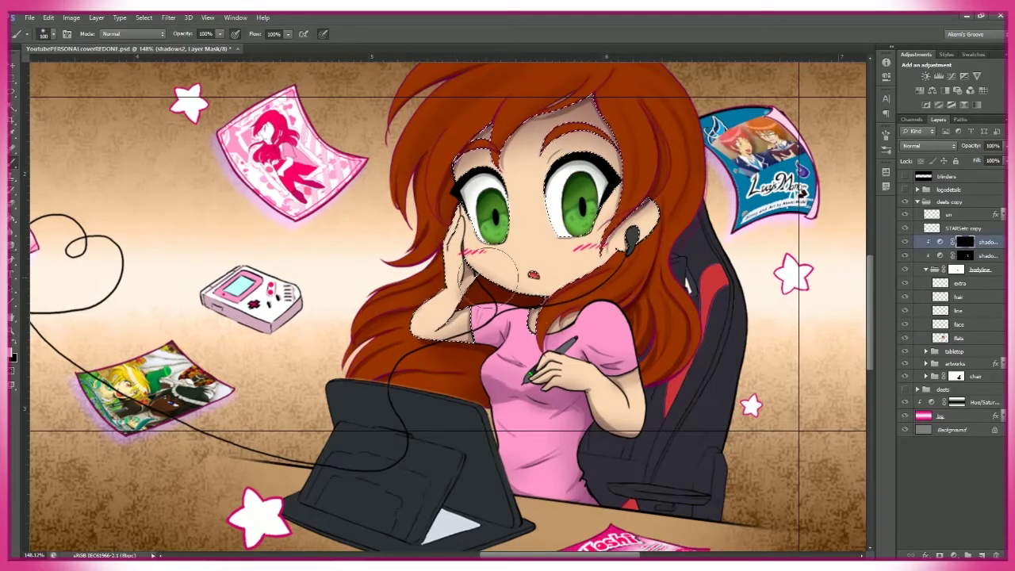
scroll(677, 394, up, 2)
- Magic Wand the pink shirt on the flats layer and target the shadows2 mask
key(w)
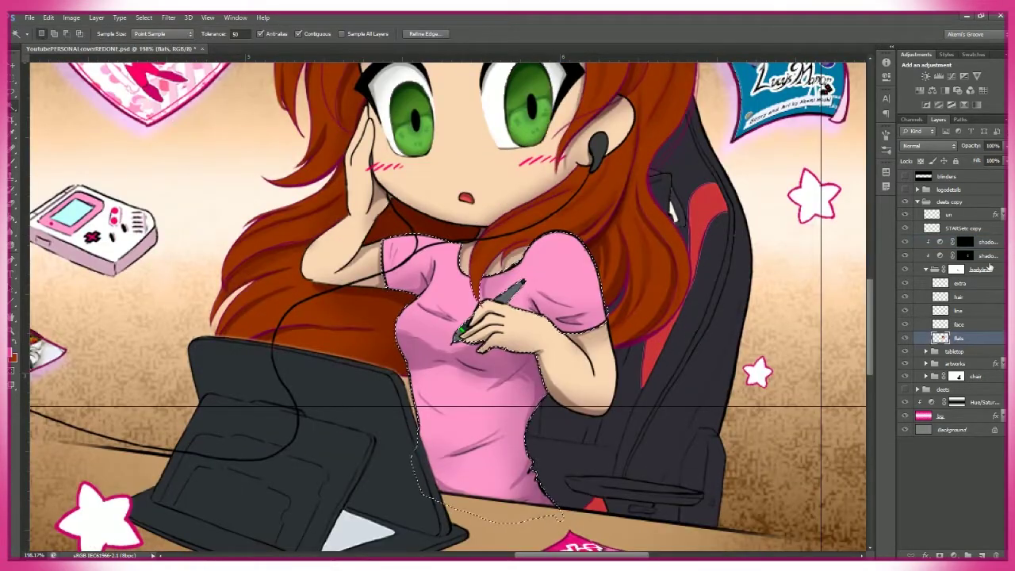
click(965, 242)
key(b)
scroll(433, 302, down, 2)
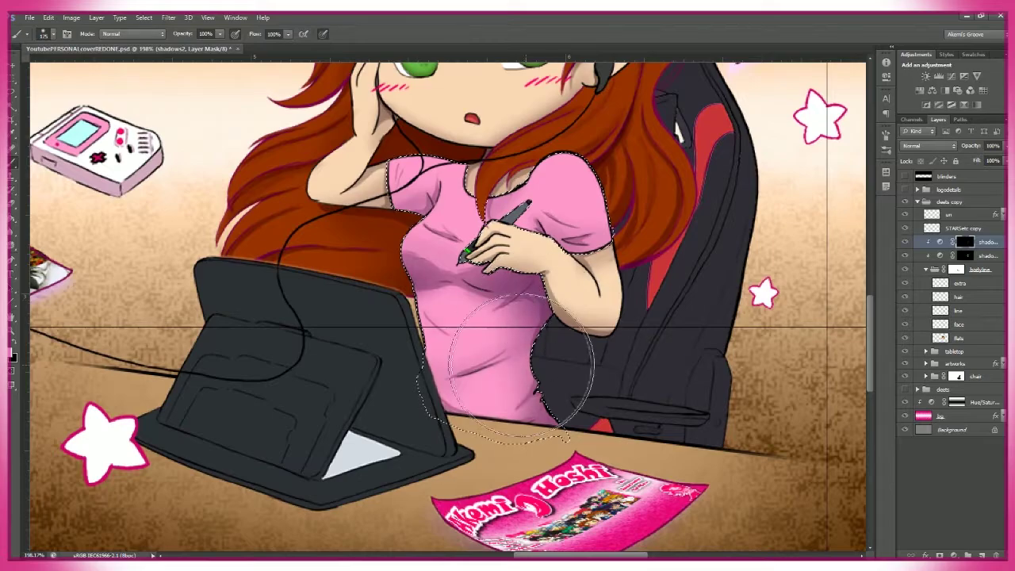
scroll(476, 270, up, 1)
- Set a wide 200px brush at 75% opacity and move to the shadows1 mask
key(bracketright)
key(bracketright)
key(bracketright)
key(bracketright)
key(bracketright)
key(bracketright)
key(bracketright)
key(bracketright)
key(bracketright)
key(7)
key(5)
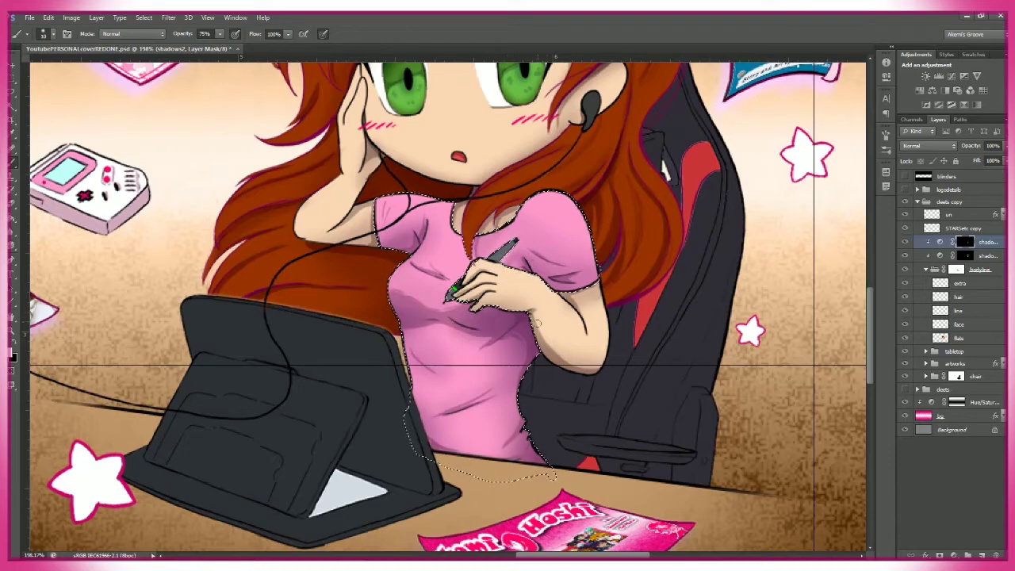
scroll(502, 334, down, 1)
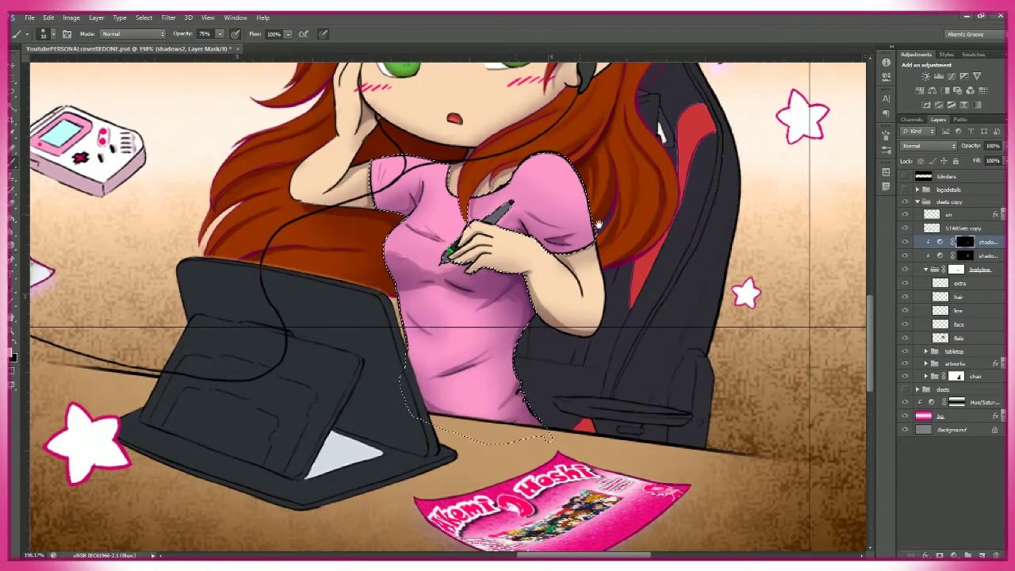
scroll(362, 296, up, 1)
key(alt+bracketleft)
right_click(428, 340)
key(Escape)
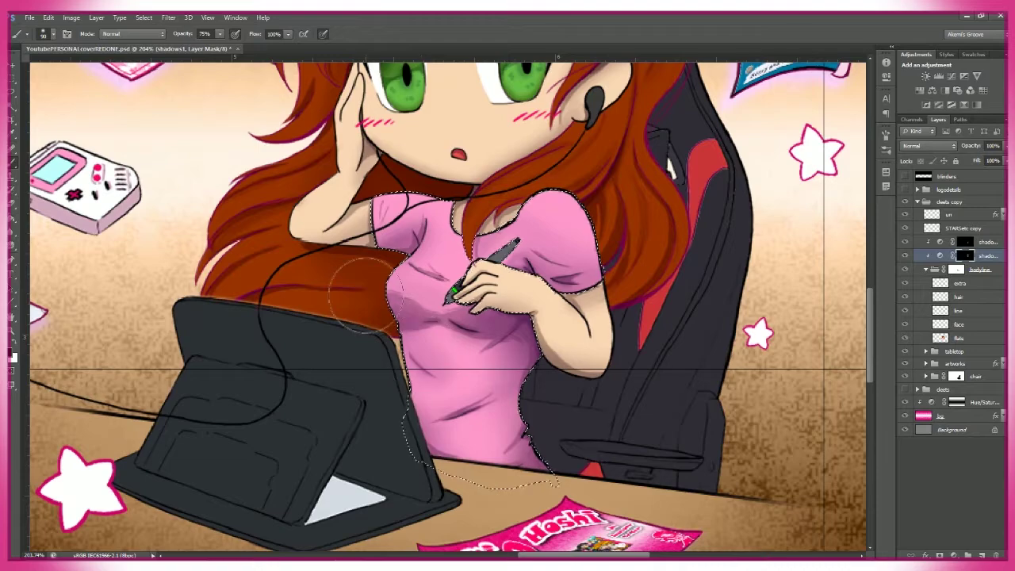
- Paint darker folds across the shirt's chest and torso on the shadows2 mask with a narrower brush
scroll(435, 329, down, 4)
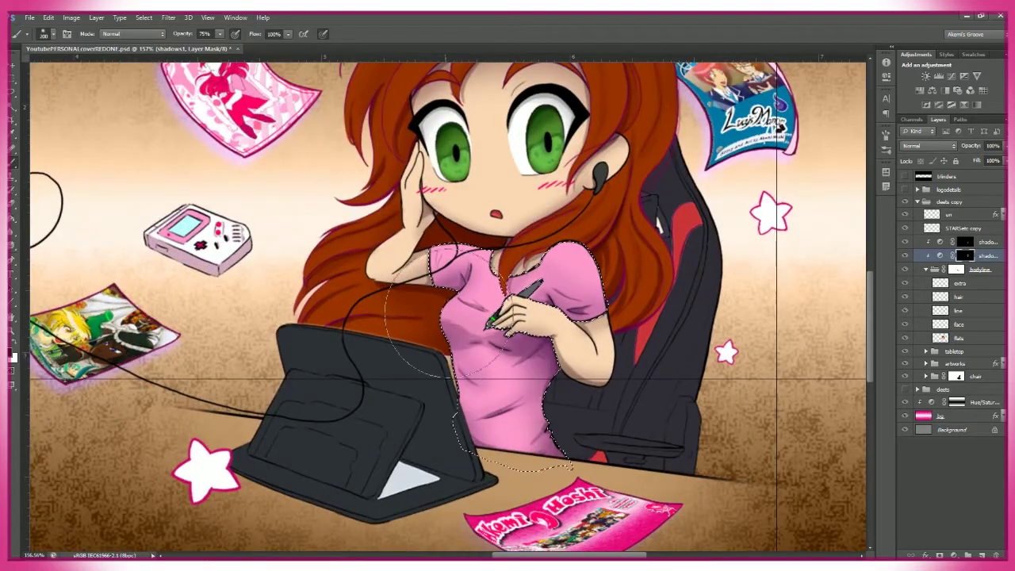
drag(561, 412, 528, 420)
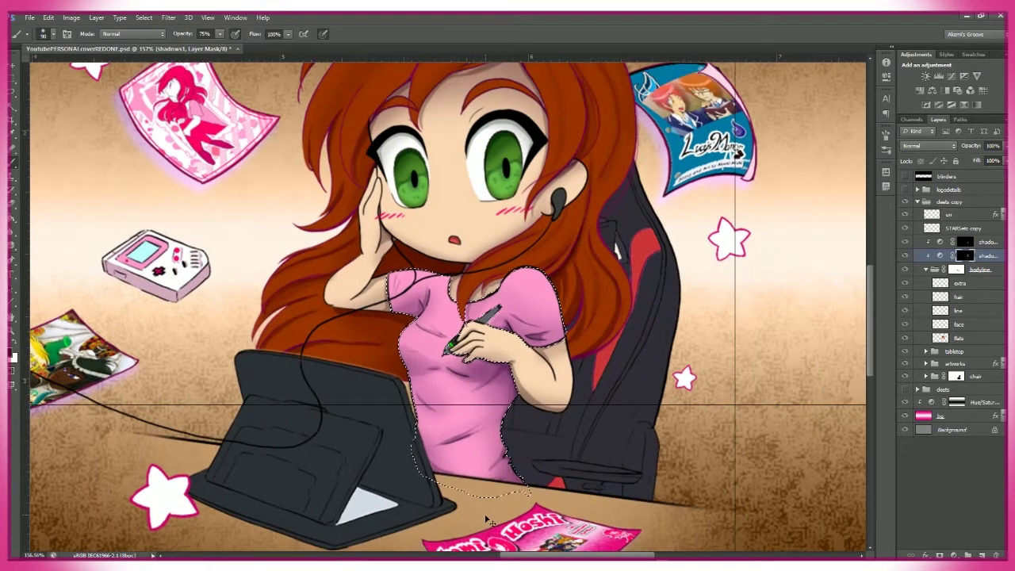
scroll(471, 333, up, 1)
key(alt+bracketright)
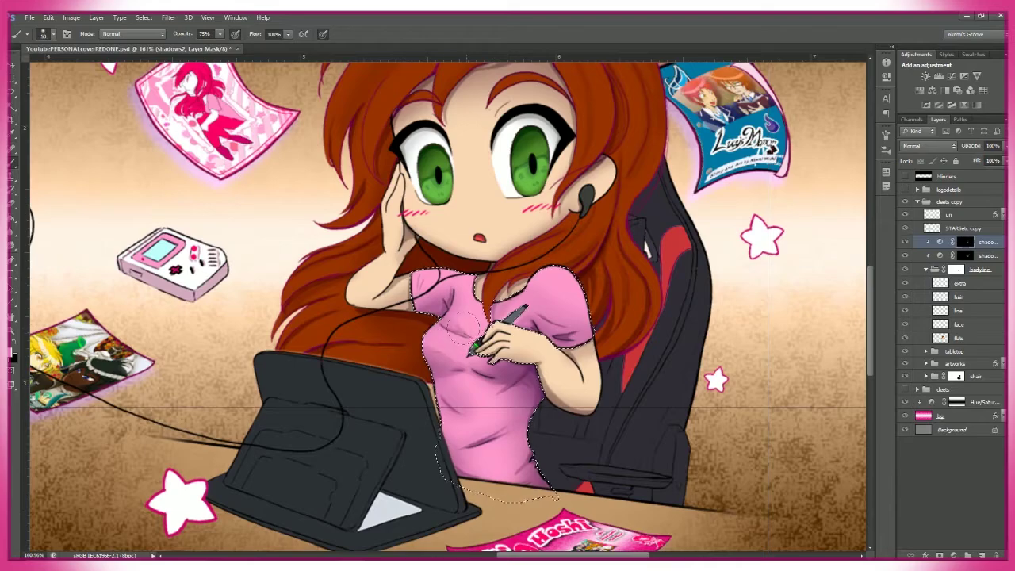
scroll(507, 287, down, 3)
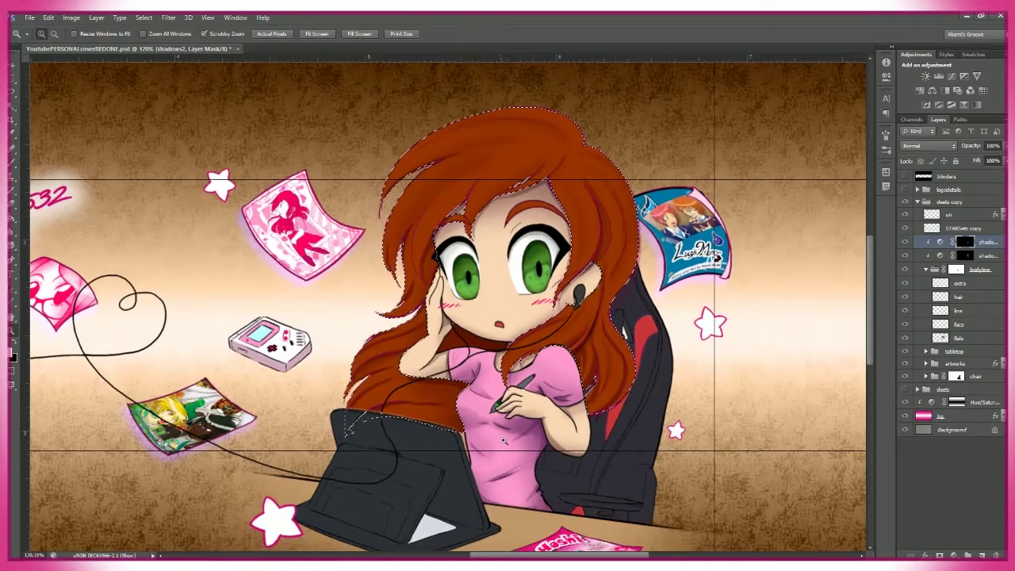
key(bracketleft)
key(bracketleft)
key(bracketleft)
key(bracketleft)
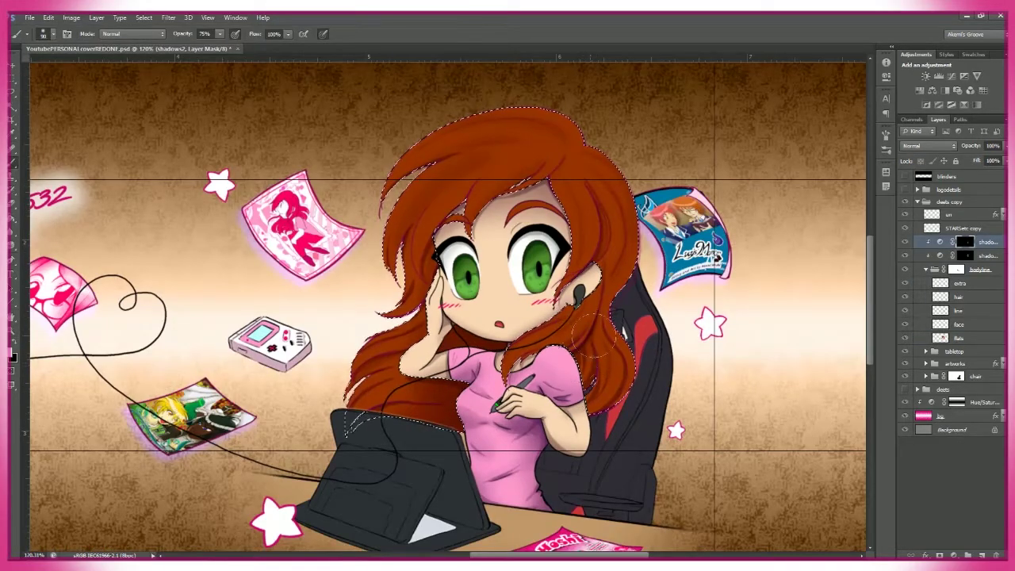
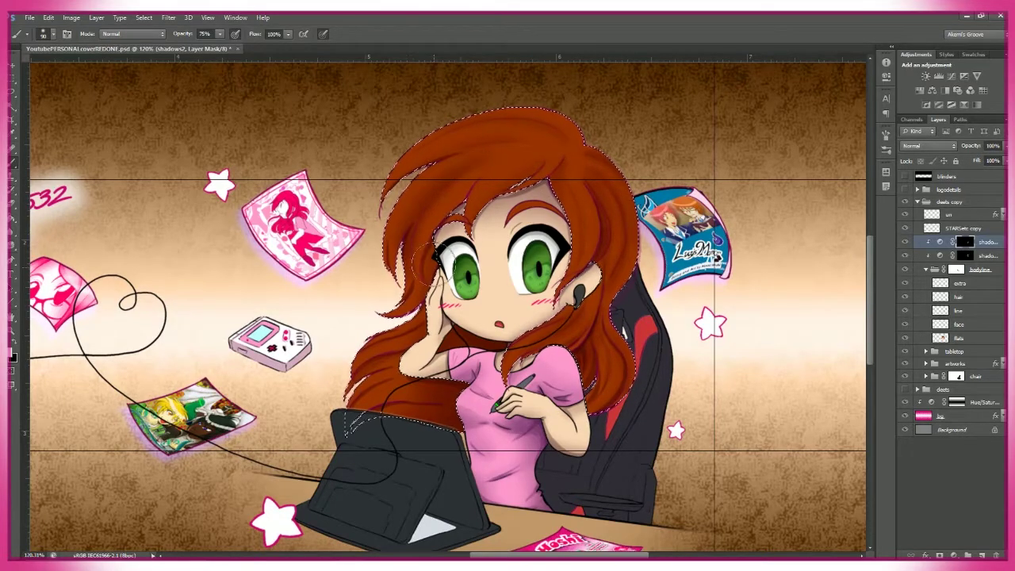
- Save the YoutubePERSONALcoverREDONE banner and fit the whole canvas in the window
key(ctrl+s)
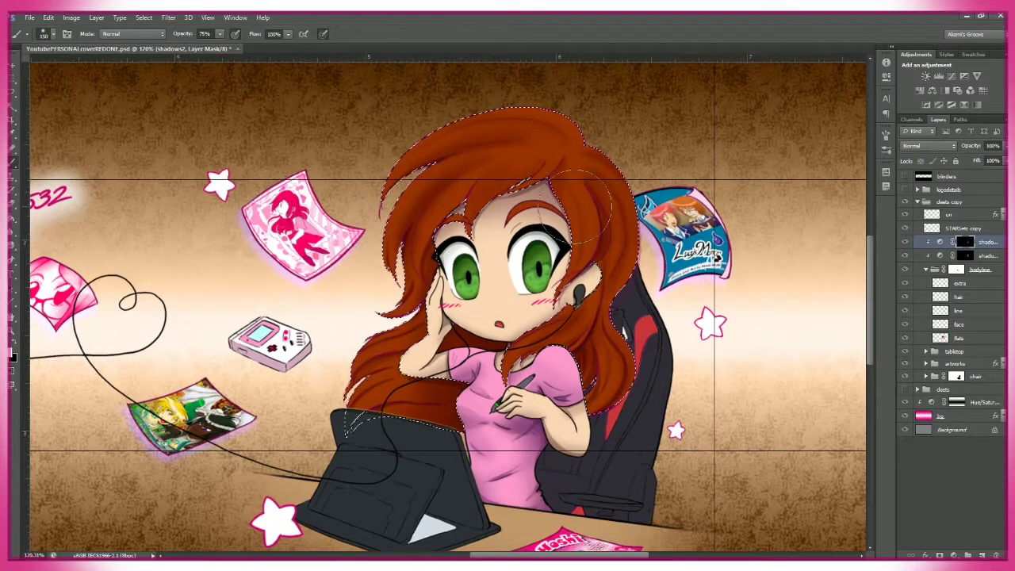
key(z)
key(ctrl+0)
key(ctrl+1)
click(316, 34)
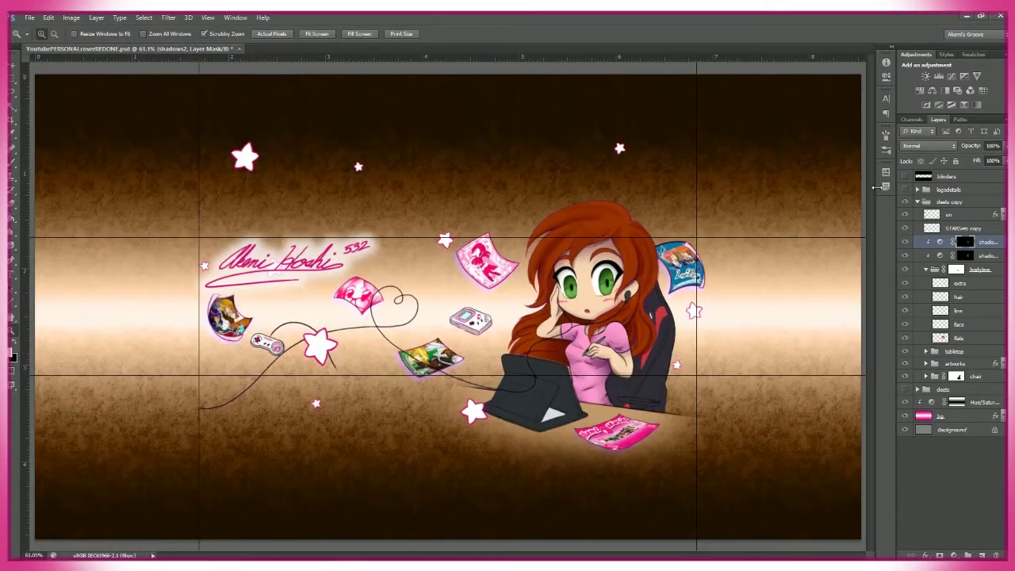
- Boost saturation on the highlights Hue/Saturation layer and set its blend mode to Luminosity
drag(635, 317, 714, 317)
double_click(940, 242)
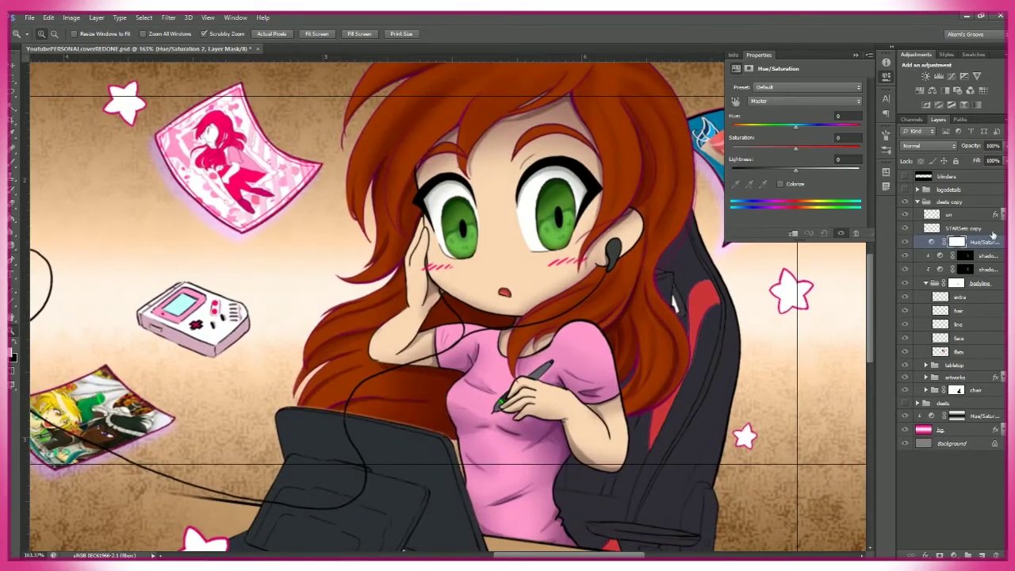
click(982, 242)
drag(790, 170, 832, 149)
click(928, 146)
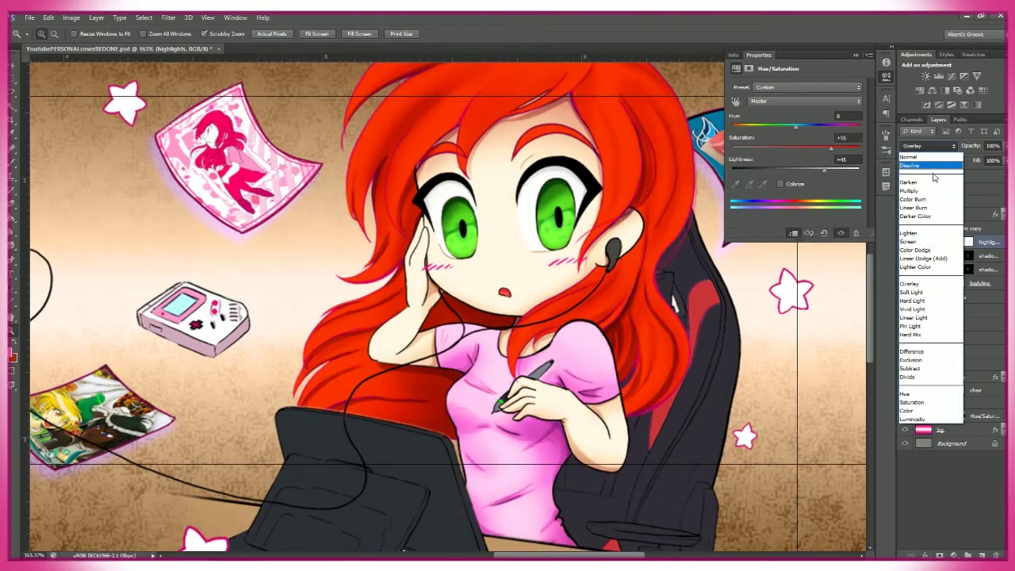
click(923, 258)
click(936, 149)
click(933, 162)
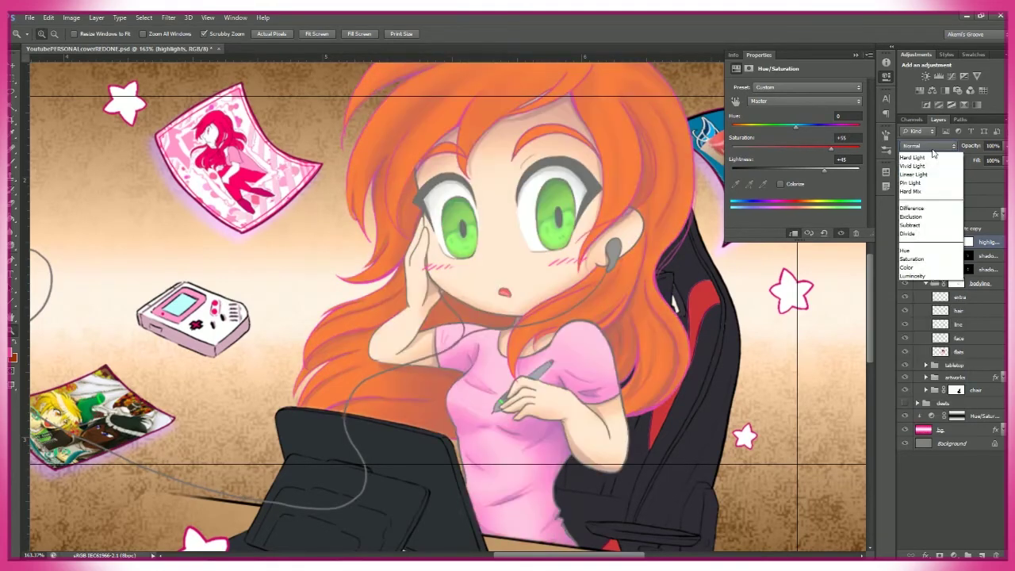
key(Down)
click(928, 146)
click(930, 155)
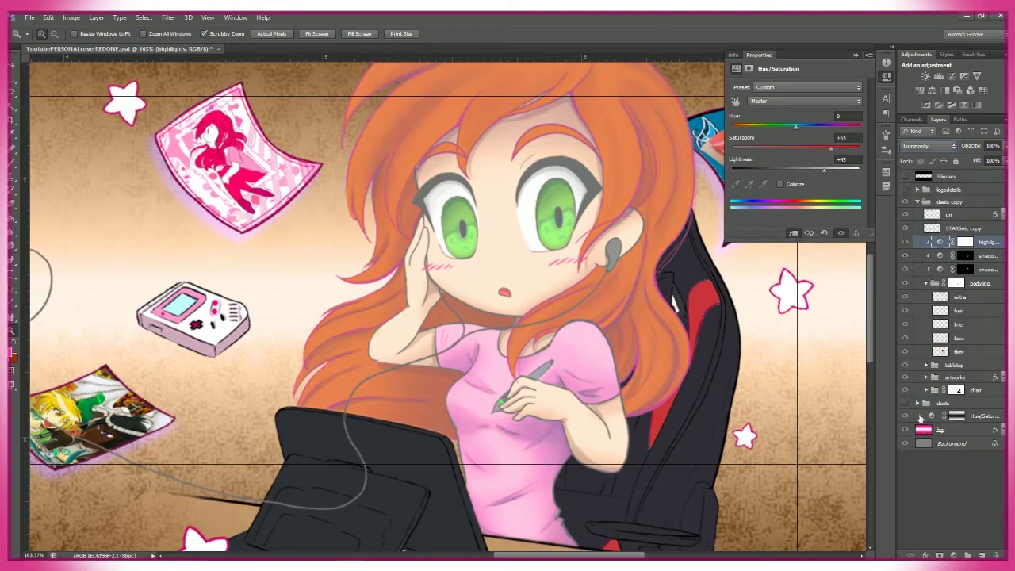
- Raise the Reds lightness and shift the Greens hue in the Hue/Saturation settings
click(803, 101)
click(791, 112)
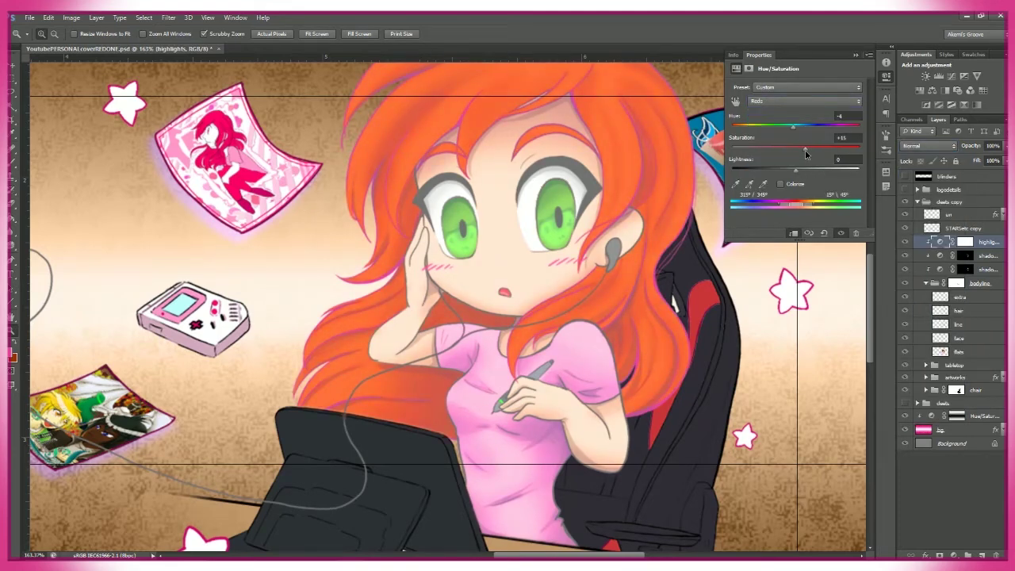
drag(806, 154, 807, 154)
drag(796, 170, 818, 172)
click(839, 101)
click(794, 134)
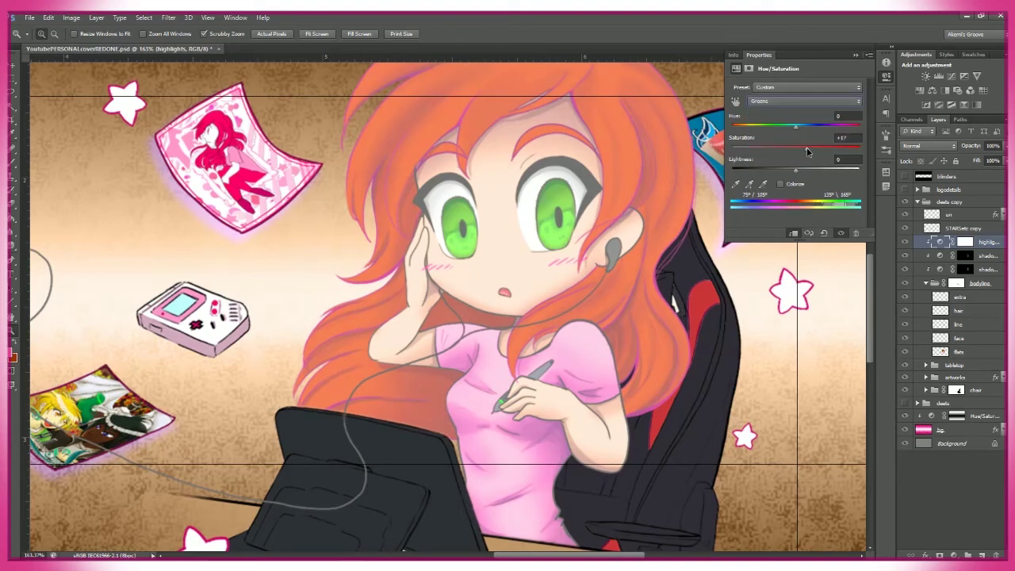
drag(796, 127, 820, 127)
scroll(608, 302, up, 4)
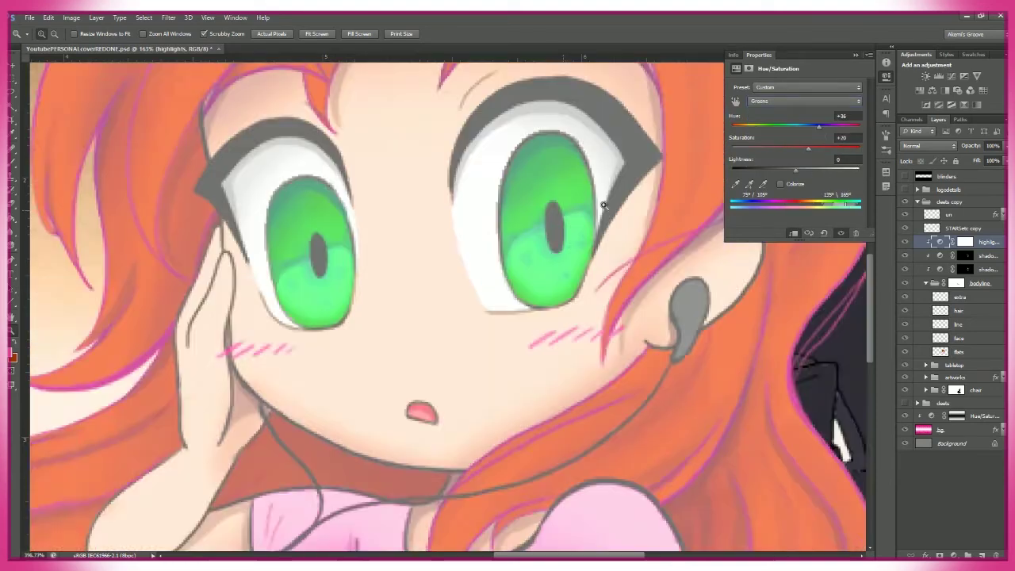
scroll(608, 302, down, 3)
- Fill the highlights layer mask with black and ready the brush at 100% opacity
click(965, 242)
key(ctrl+i)
key(b)
scroll(473, 222, up, 2)
key(0)
- Paint white highlight spots and dots into both of the girl's eyes
click(462, 211)
click(471, 228)
click(506, 290)
click(667, 171)
mouse_move(712, 238)
mouse_down()
mouse_move(707, 271)
mouse_move(711, 261)
mouse_up()
click(680, 191)
click(672, 256)
drag(467, 283, 513, 276)
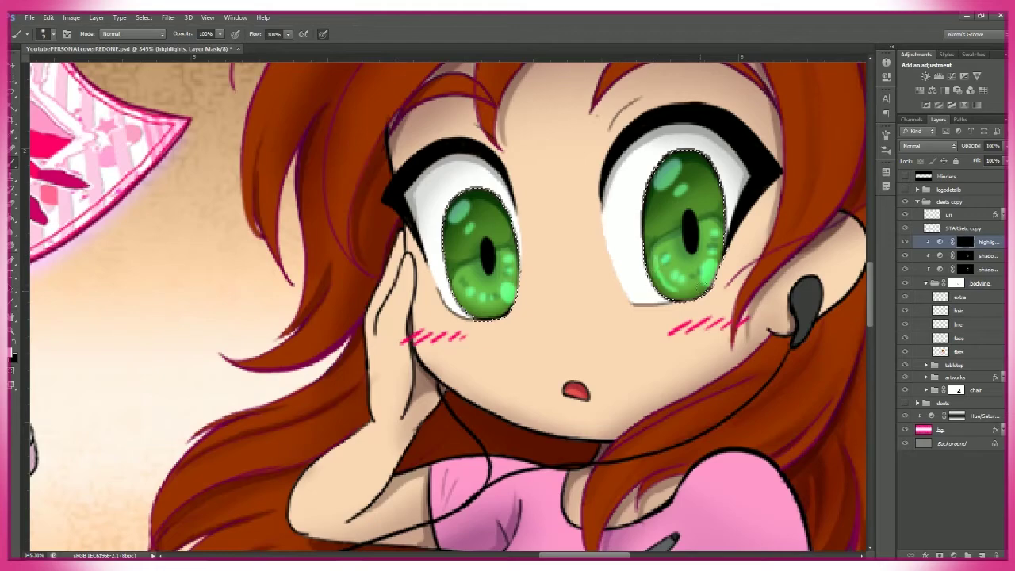
- Check the brush size settings and set brush opacity to 100%
right_click(711, 221)
key(Escape)
scroll(508, 302, down, 3)
scroll(507, 301, up, 3)
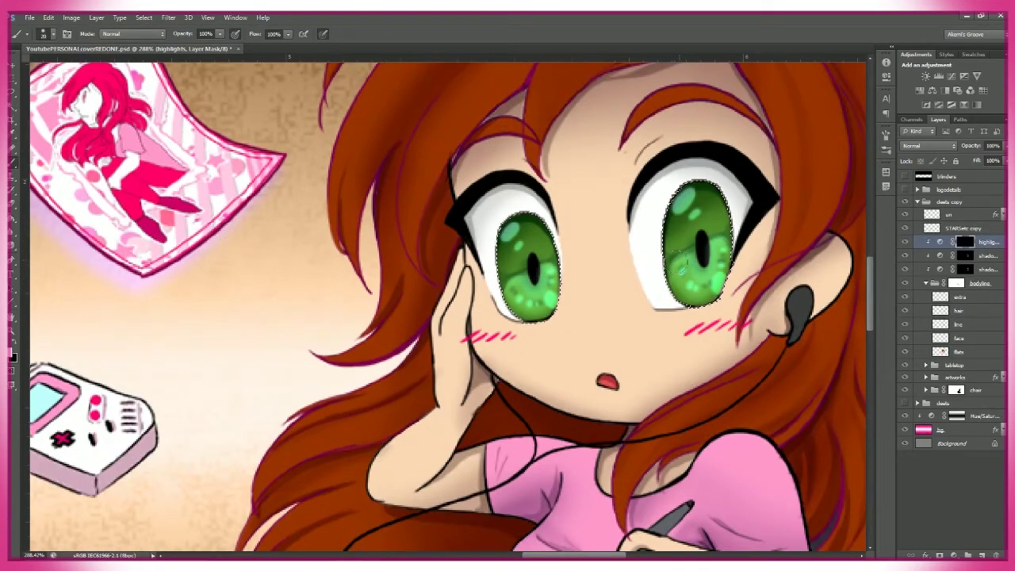
scroll(702, 266, down, 3)
scroll(650, 337, up, 4)
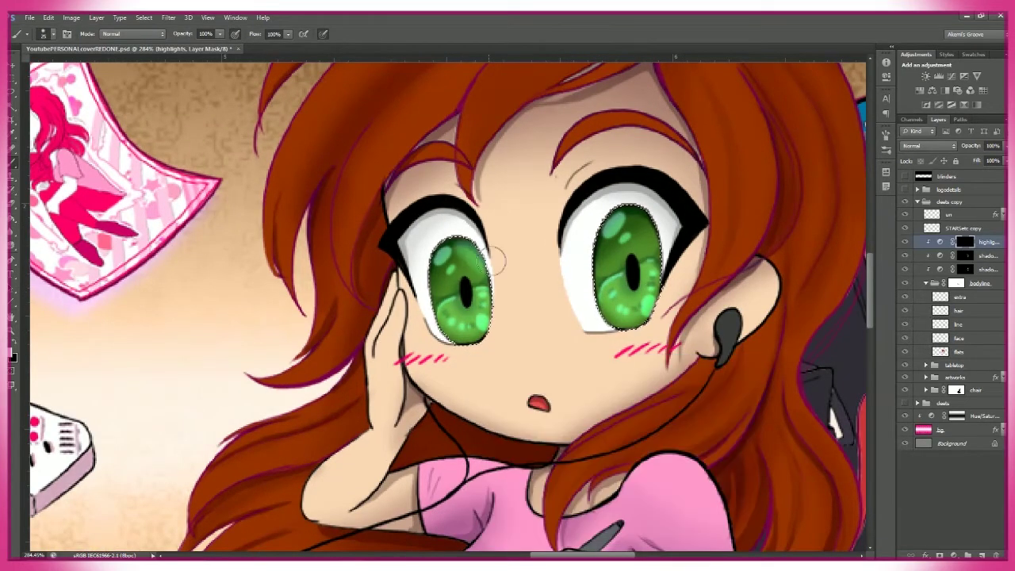
scroll(510, 300, down, 1)
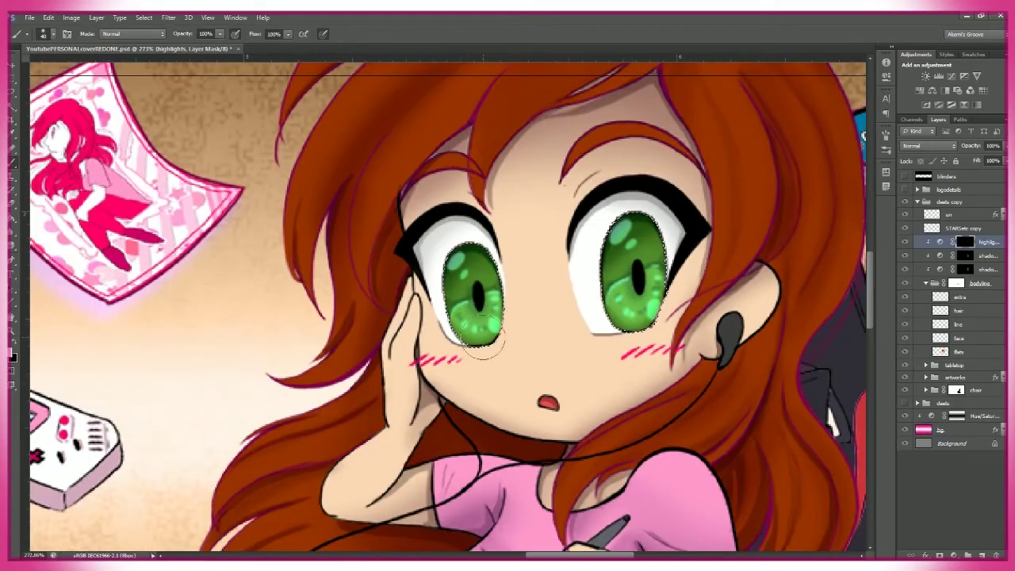
scroll(635, 308, up, 2)
scroll(635, 308, right, 2)
key(0)
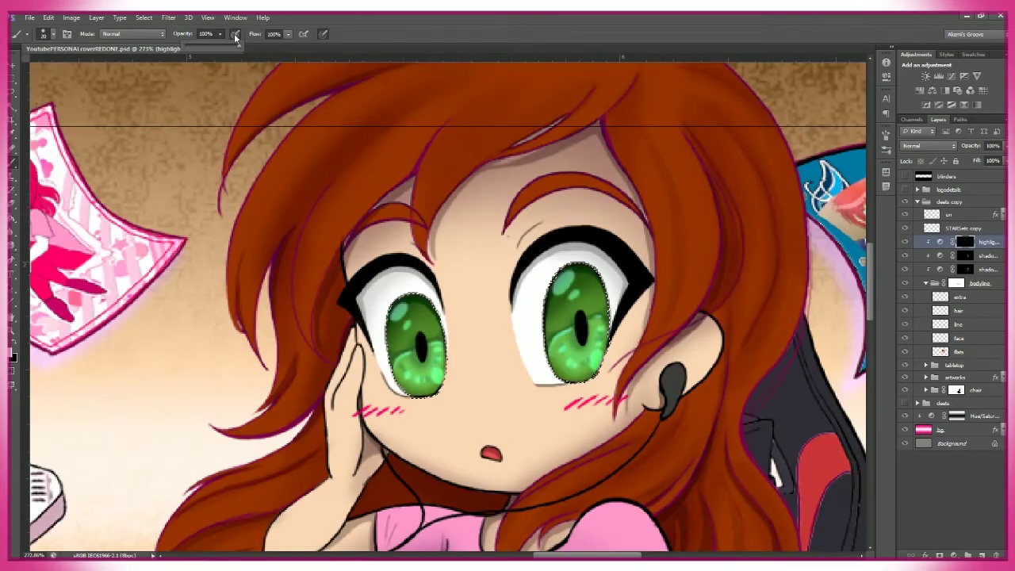
- Zoom in on the girl's head and paint a highlight band across the top of her hair
key(z)
mouse_move(481, 351)
mouse_down()
mouse_move(373, 345)
mouse_move(464, 338)
mouse_up()
key(b)
key(F5)
key(F5)
scroll(650, 216, down, 2)
key(6)
key(6)
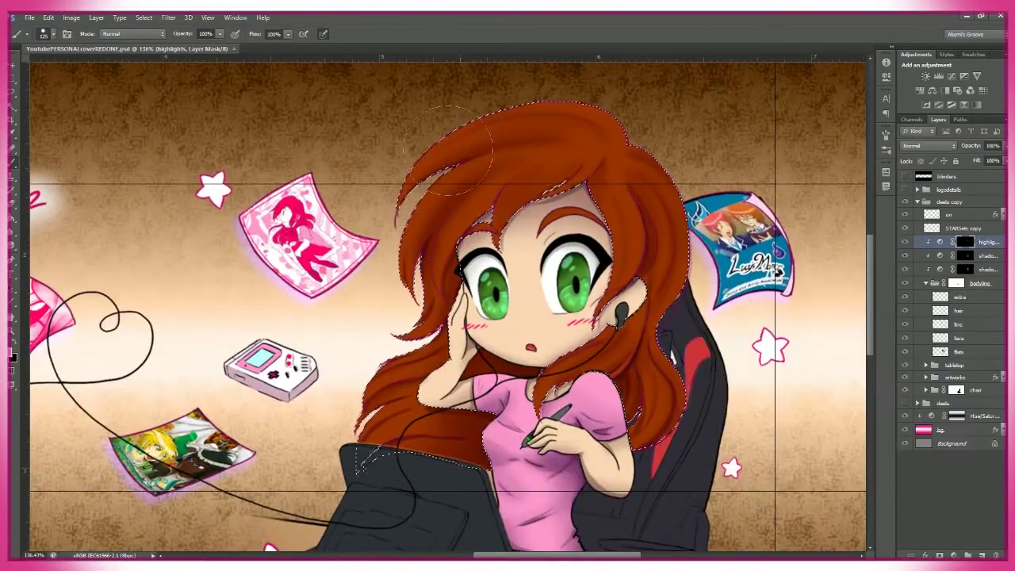
key(z)
mouse_move(476, 119)
mouse_down()
mouse_move(357, 127)
mouse_move(686, 158)
mouse_up()
scroll(687, 151, down, 2)
scroll(686, 151, up, 4)
key(0)
mouse_move(531, 142)
mouse_down()
mouse_move(509, 197)
mouse_move(469, 211)
mouse_up()
- Brush 59%-opacity highlights over the girl's shoulder and arm
key(z)
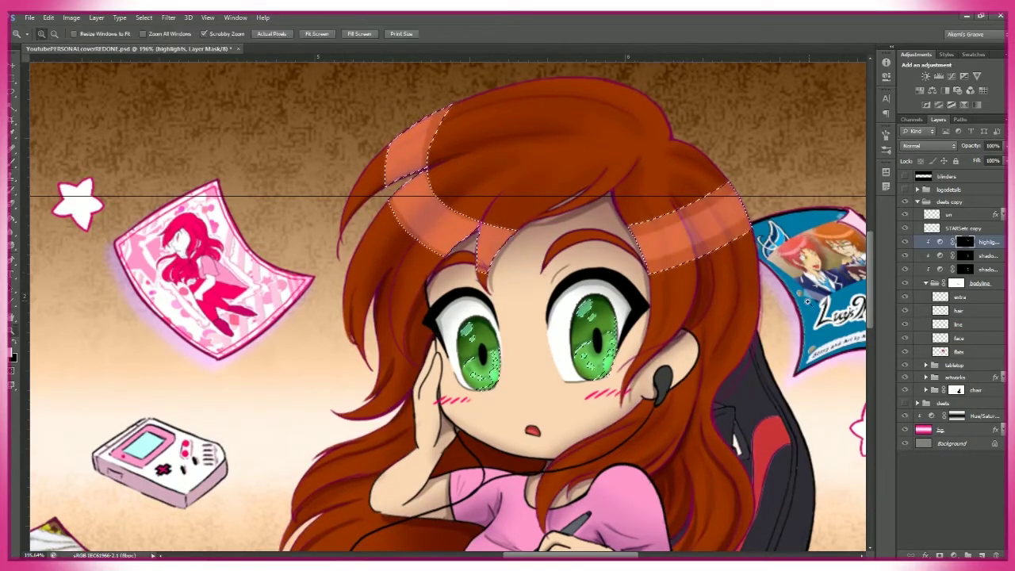
drag(634, 405, 649, 407)
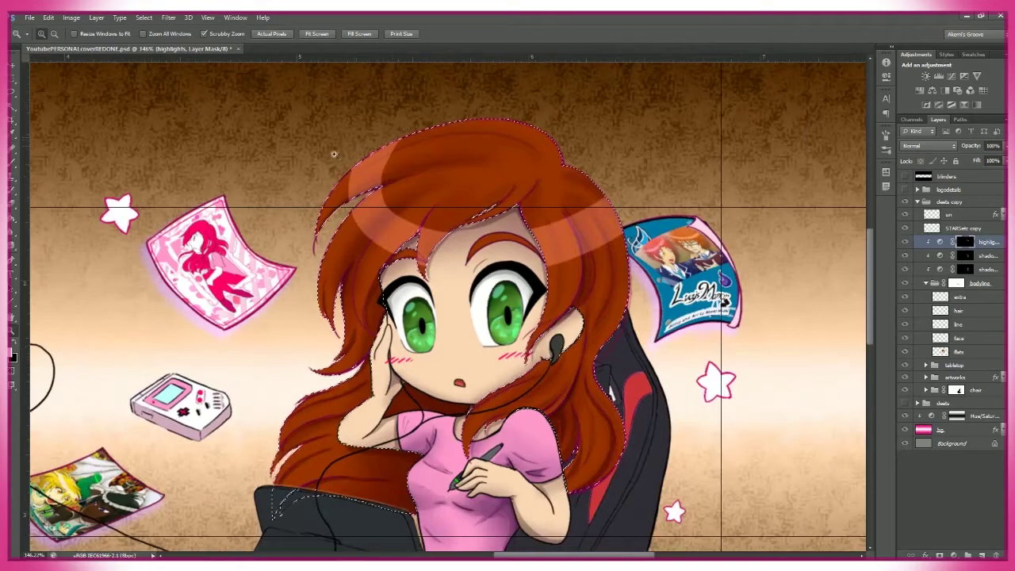
scroll(611, 174, down, 2)
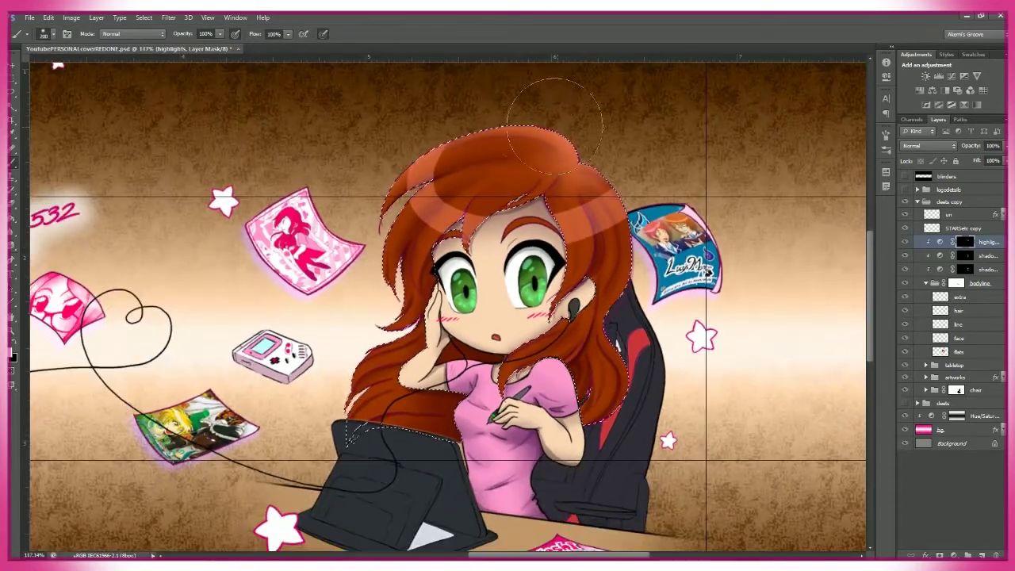
scroll(639, 429, up, 2)
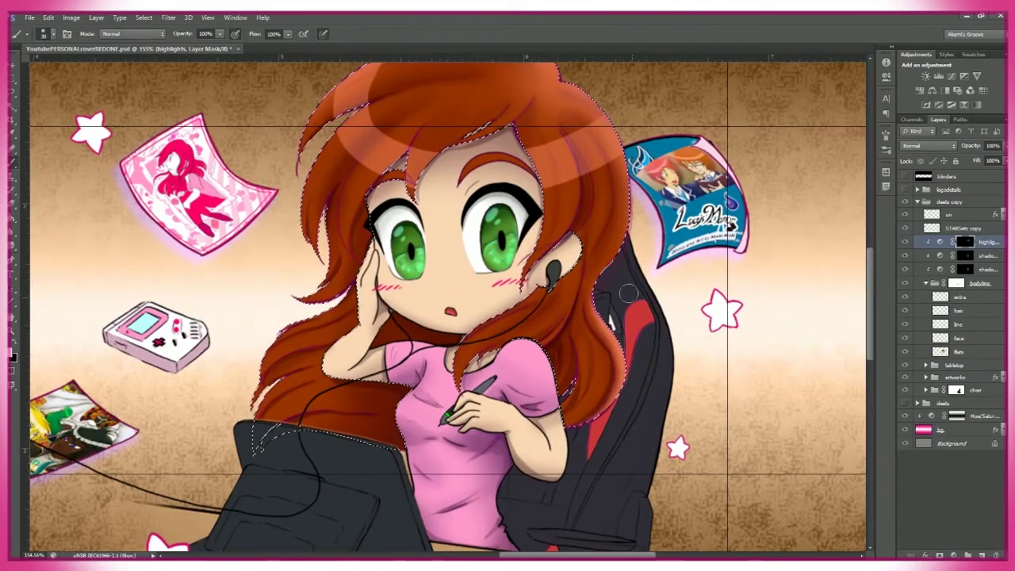
drag(361, 165, 448, 187)
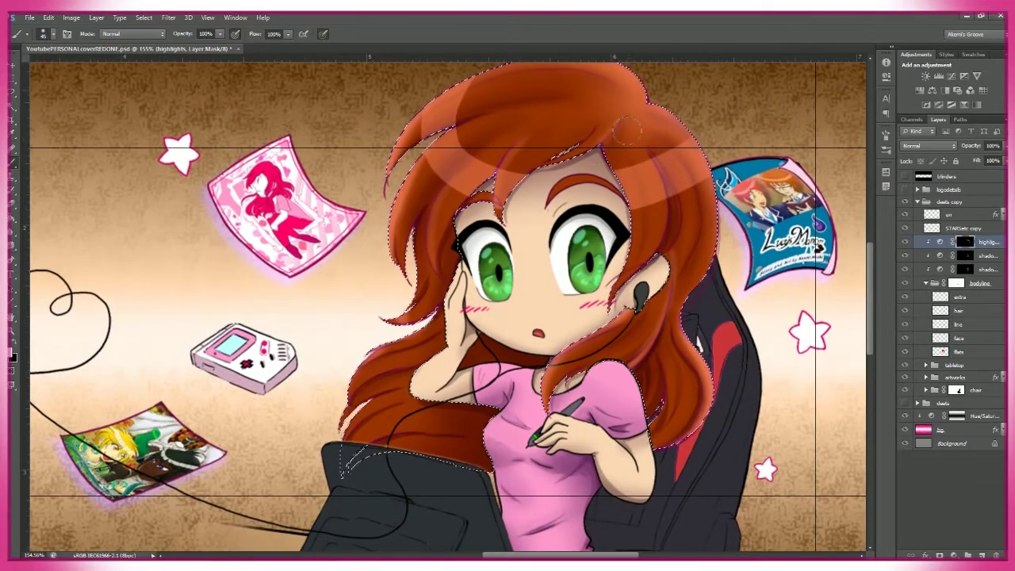
drag(568, 68, 540, 42)
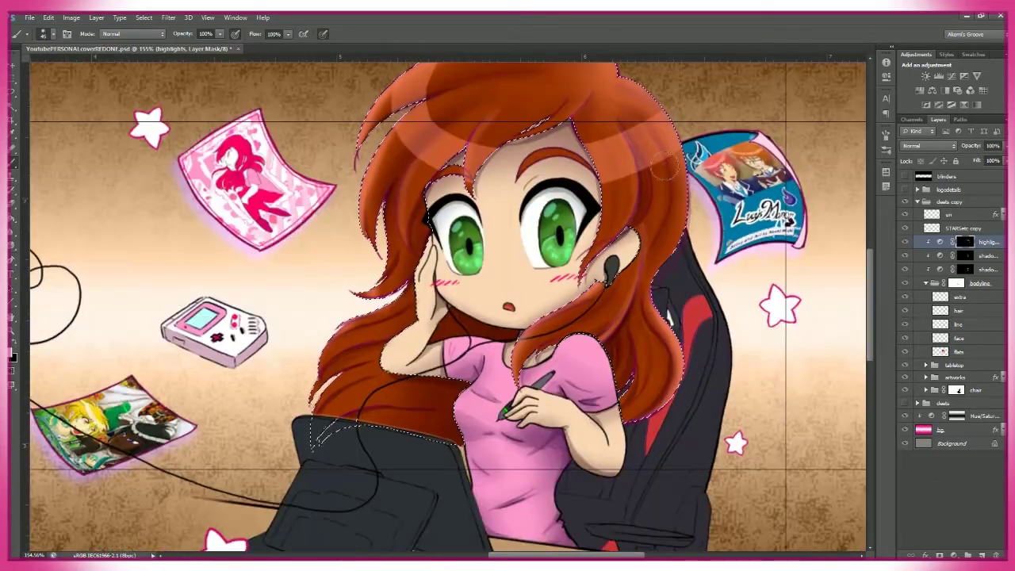
drag(655, 143, 636, 109)
key(5)
key(9)
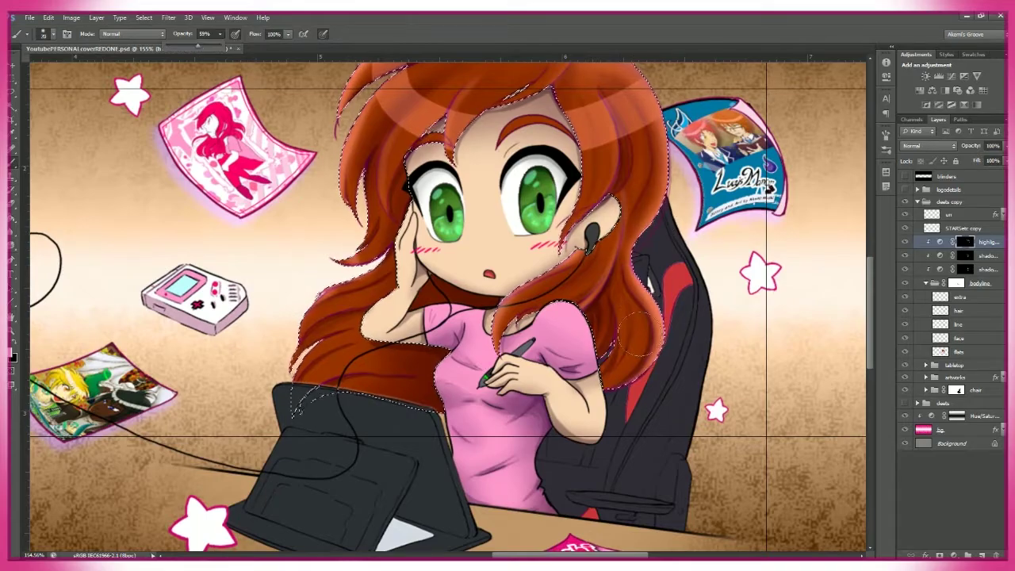
drag(599, 254, 702, 227)
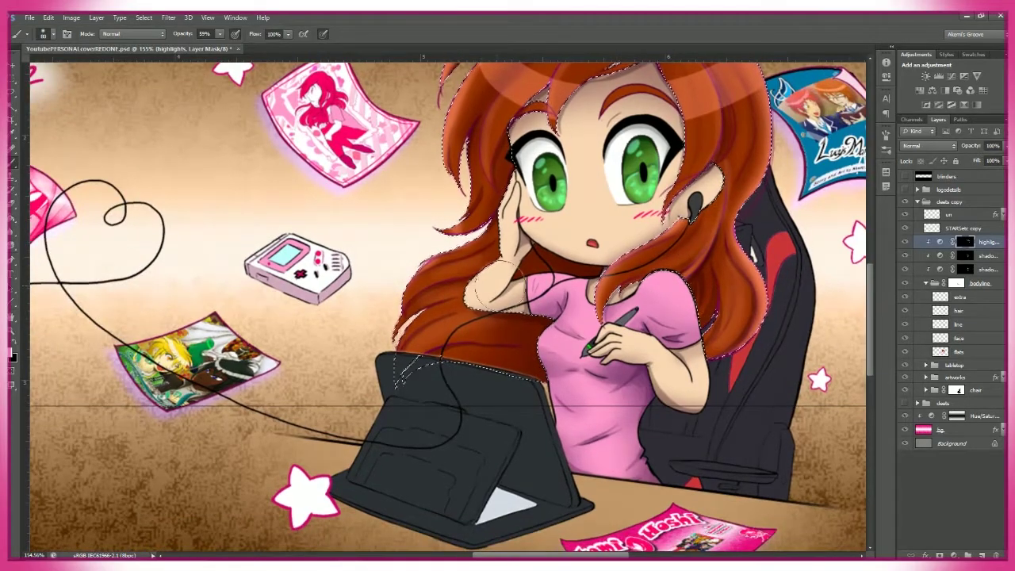
drag(483, 316, 532, 321)
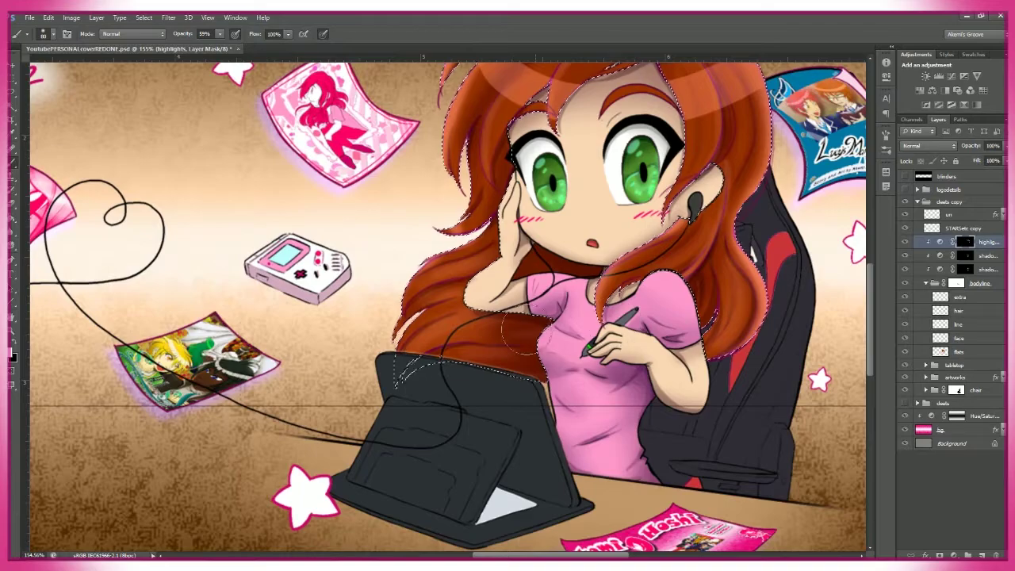
drag(579, 65, 565, 192)
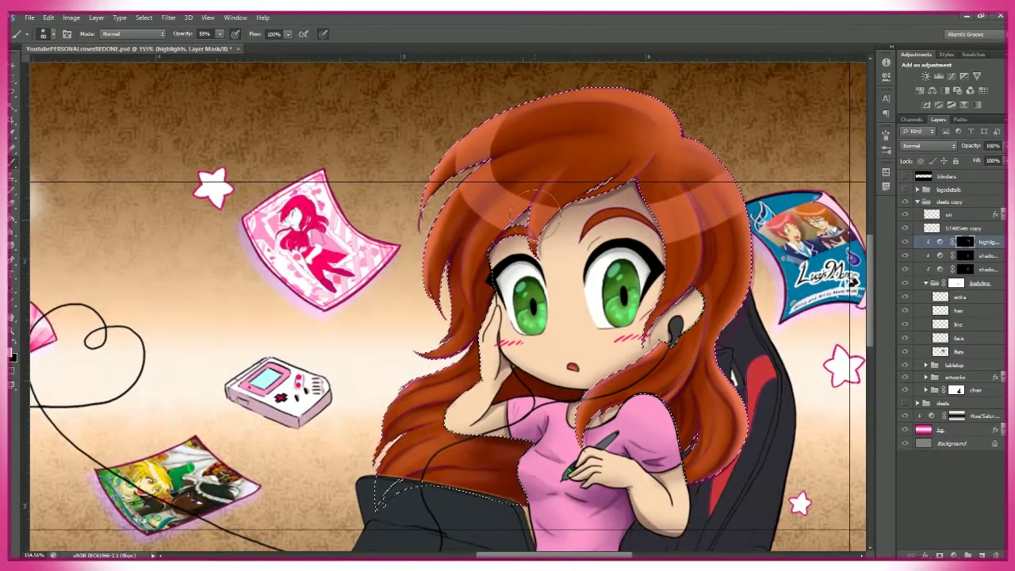
- Load the girl's outline as a selection and paint highlights near her hand
key(z)
alt+click(775, 338)
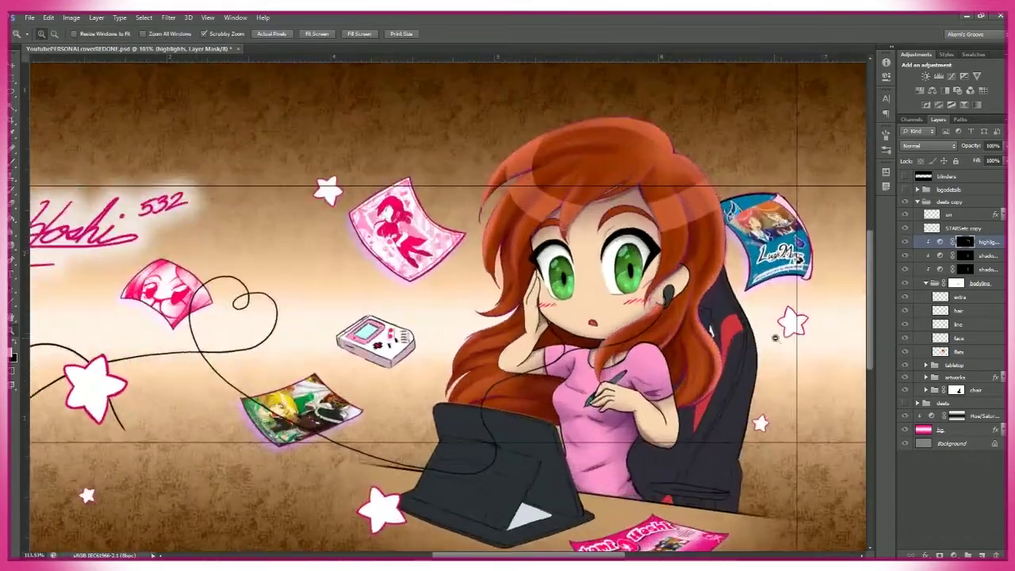
click(775, 338)
ctrl+click(941, 352)
key(b)
mouse_move(579, 396)
mouse_down()
mouse_move(603, 444)
mouse_move(595, 412)
mouse_up()
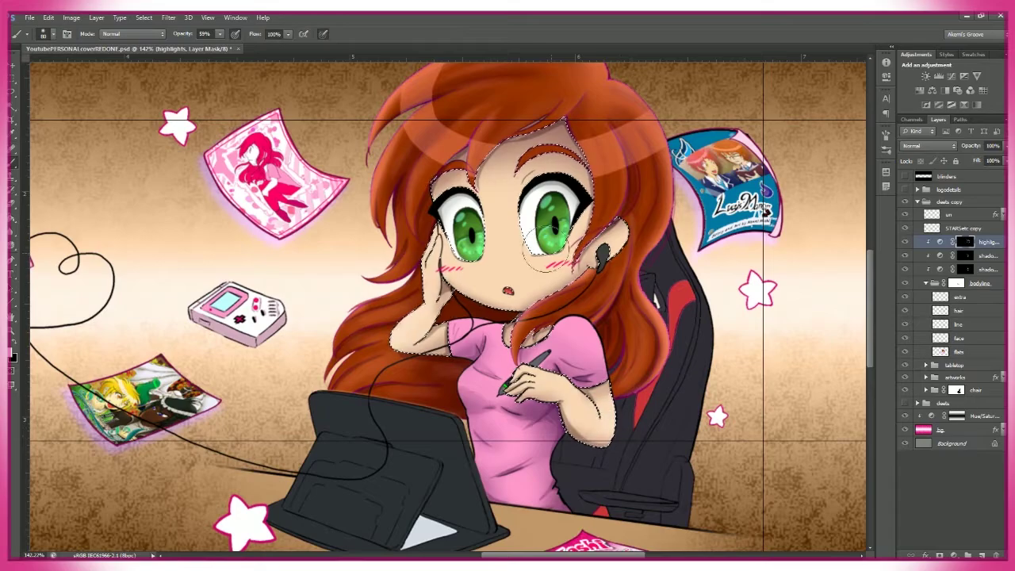
key(z)
click(524, 176)
key(b)
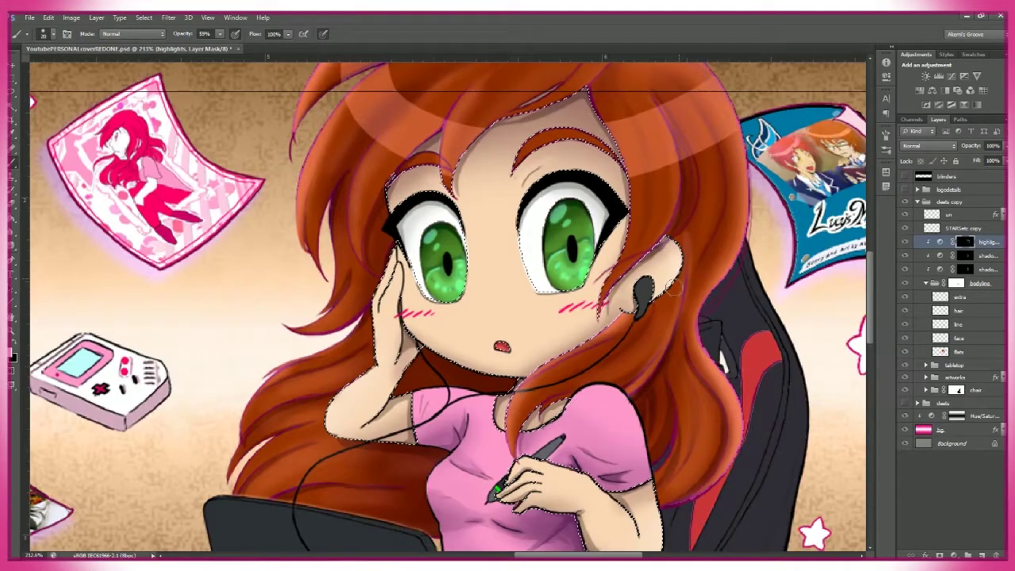
- Reframe the view on the hand holding the pen at about 155% zoom
scroll(364, 291, down, 3)
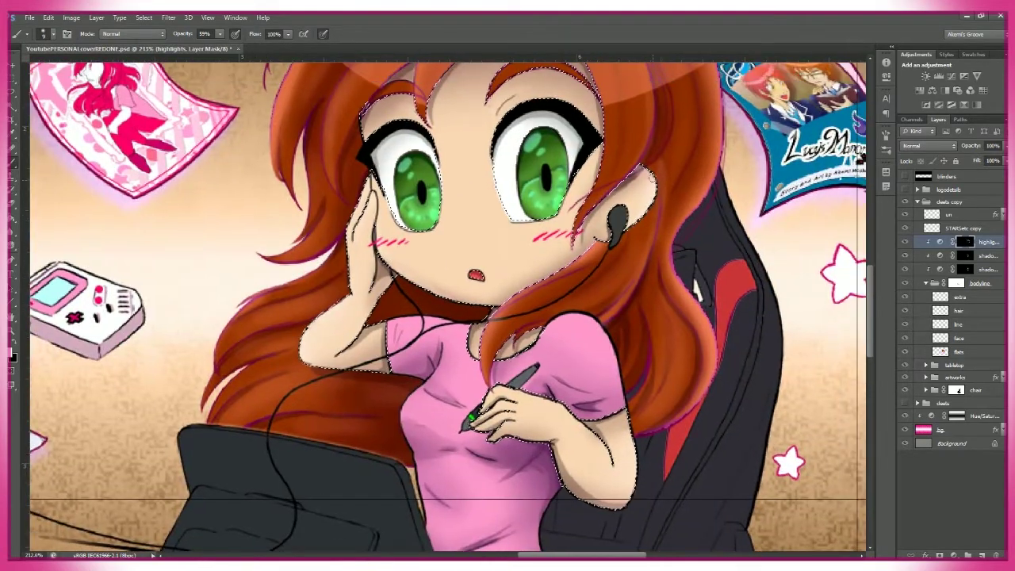
key(z)
key(ctrl+minus)
key(ctrl+plus)
key(b)
key(z)
key(ctrl+minus)
key(ctrl+minus)
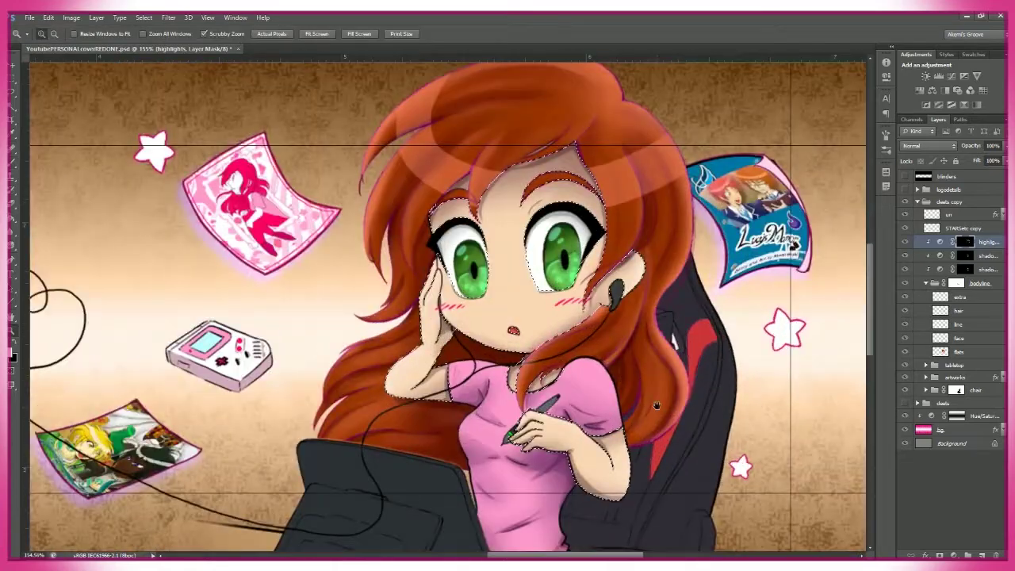
key(ctrl+plus)
key(b)
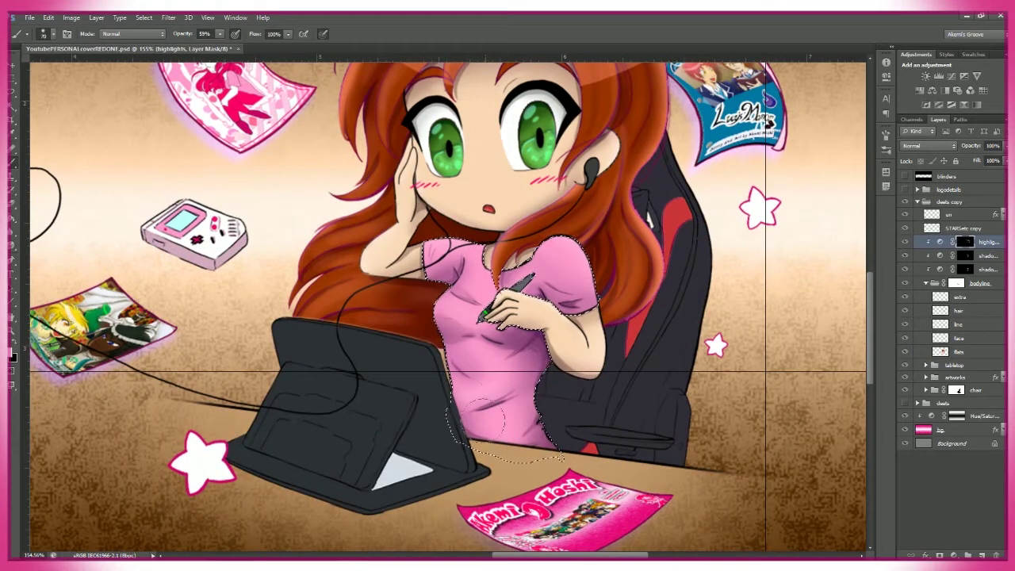
- Preview the highlights mask overlay, zoom to about 117%, and save the banner
key(backslash)
key(backslash)
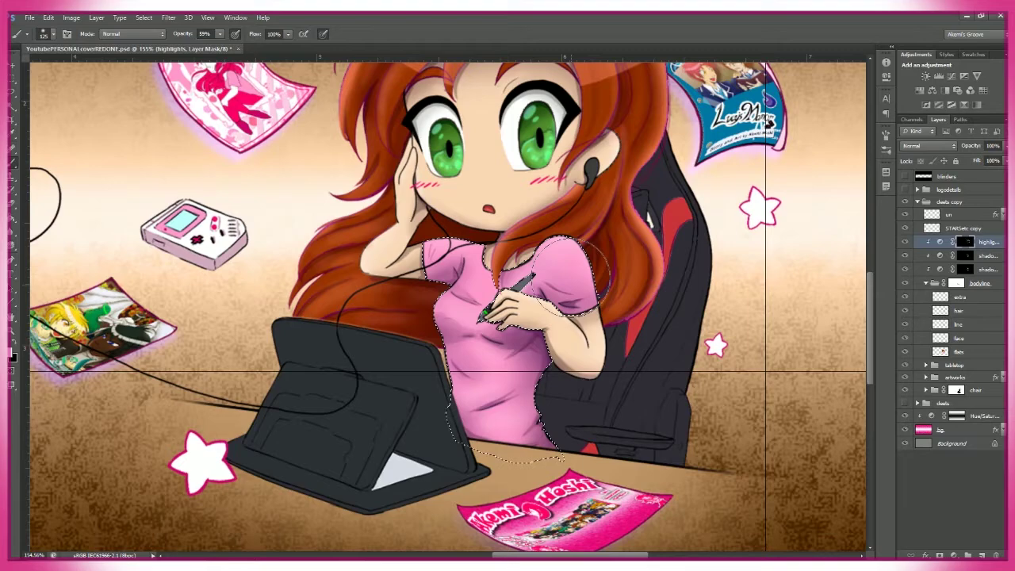
key(z)
key(ctrl+minus)
key(ctrl+plus)
key(ctrl+s)
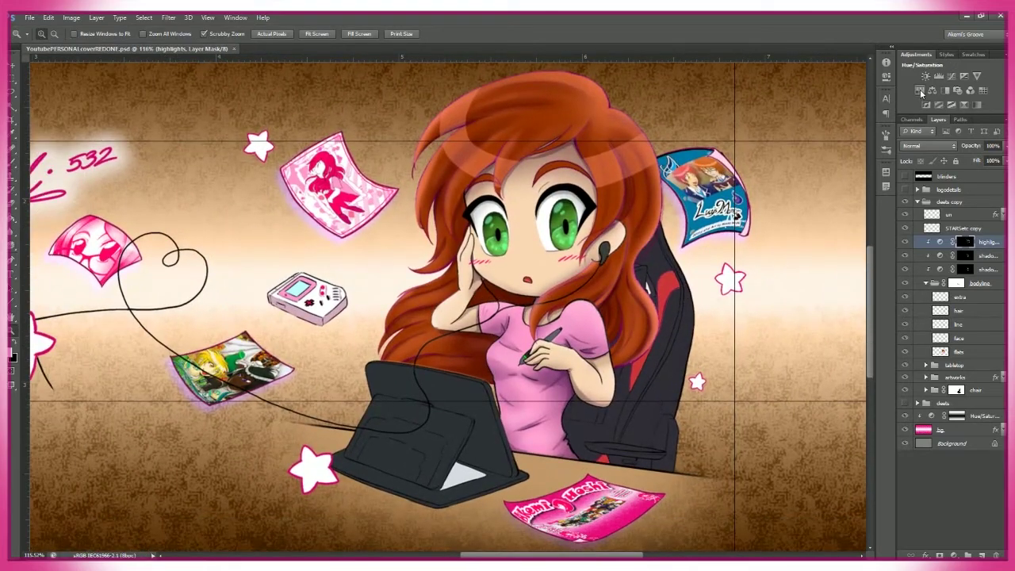
- Try a Hue/Saturation lightness of +78, discard it, and zoom into the face at about 284%
click(921, 92)
drag(795, 170, 847, 171)
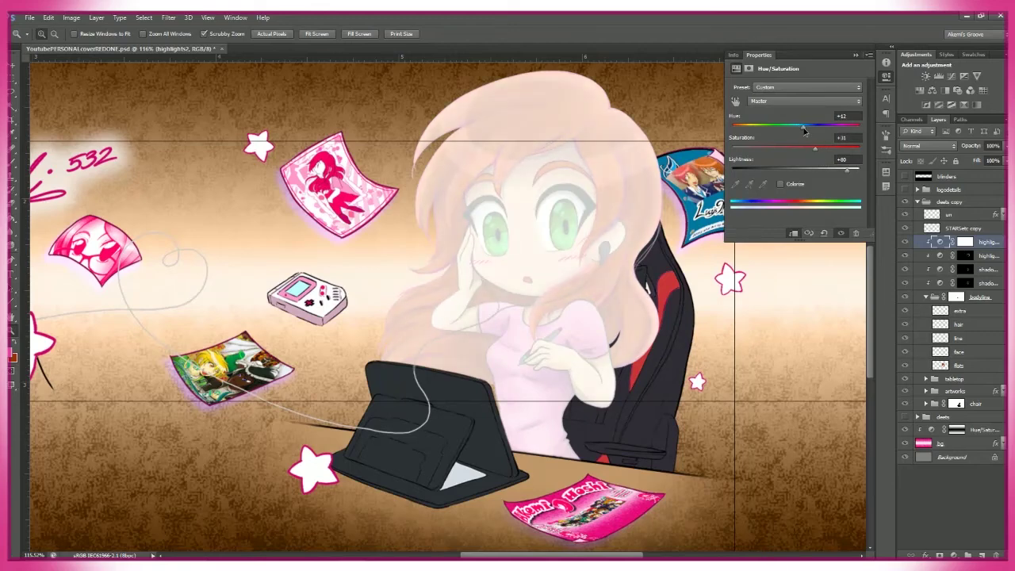
click(887, 76)
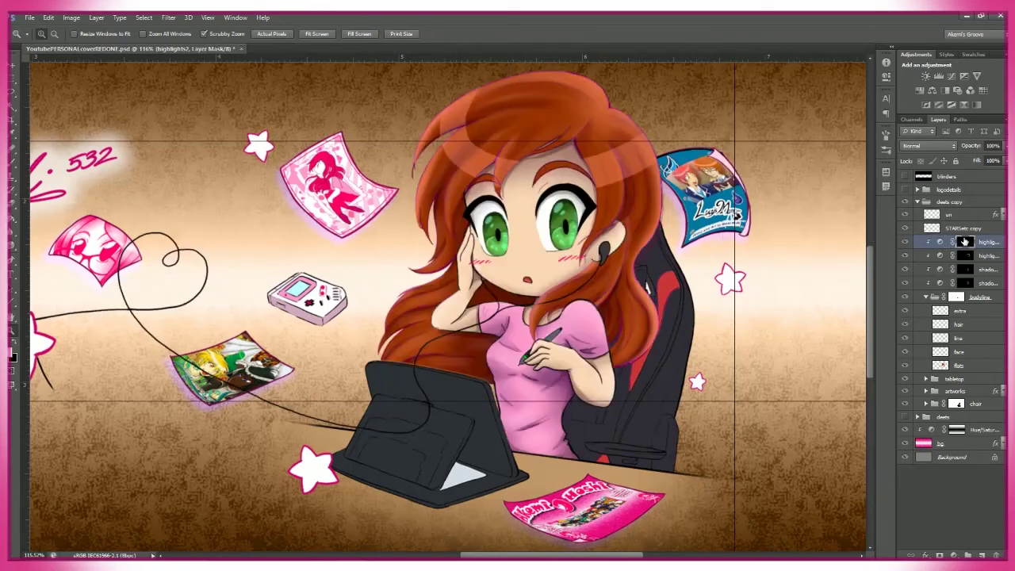
key(b)
scroll(507, 230, up, 4)
right_click(476, 226)
key(Return)
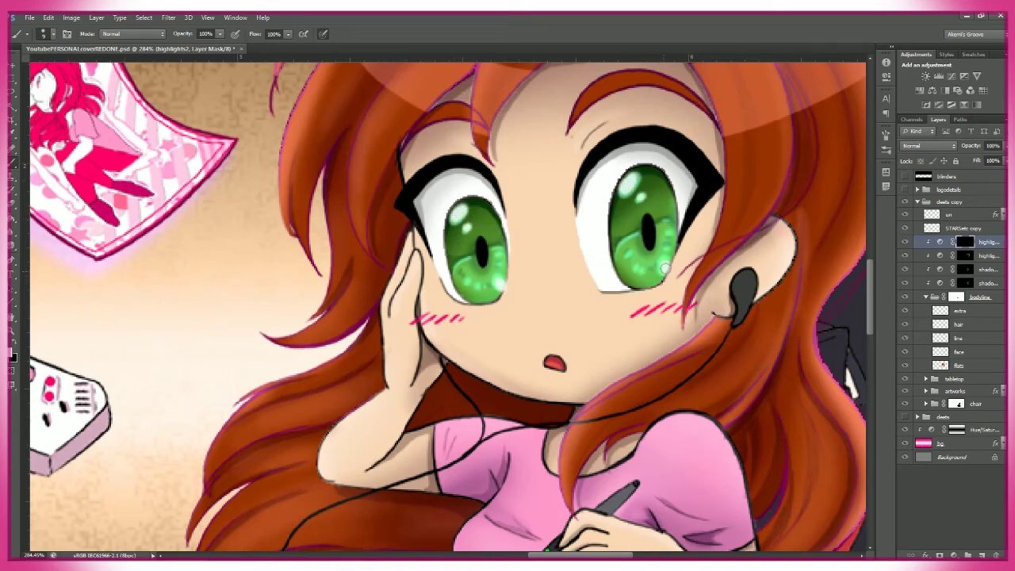
scroll(665, 271, down, 2)
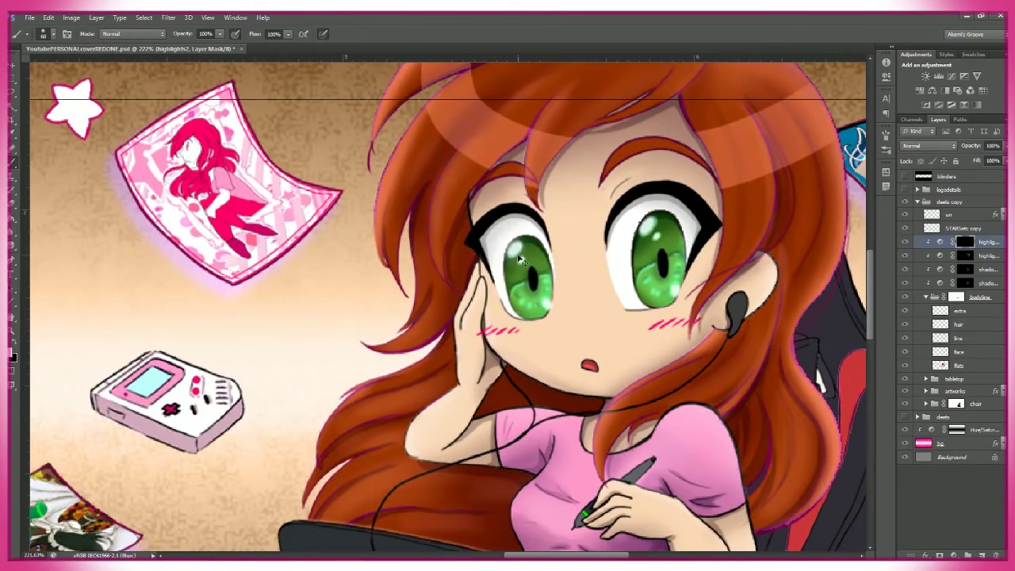
drag(550, 322, 539, 317)
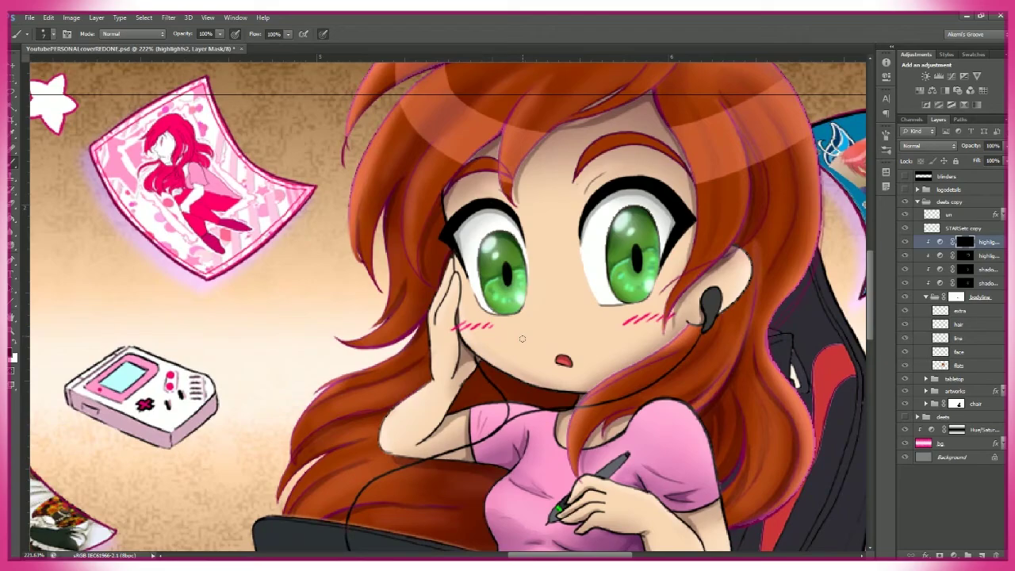
scroll(653, 310, down, 2)
- Select the girl's silhouette from the flats layer with the Magic Wand and pick a dark paint colour for the highlights mask
key(w)
click(959, 366)
click(645, 195)
click(965, 241)
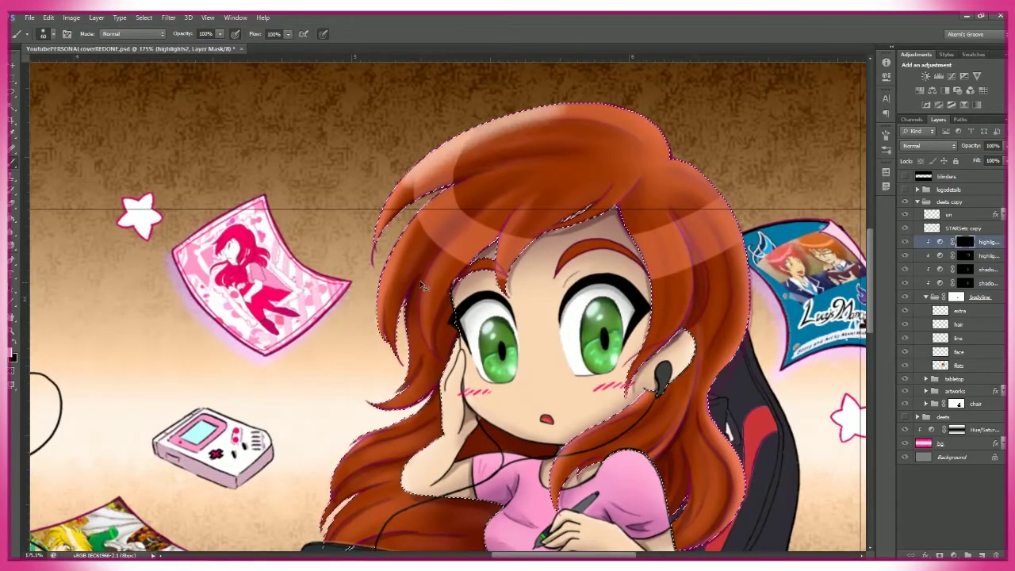
key(b)
click(12, 356)
key(Return)
scroll(437, 243, down, 3)
scroll(554, 397, up, 4)
- Create a new colorhighlights layer above the highlights layers and show the Swatches panel
key(z)
scroll(553, 396, down, 1)
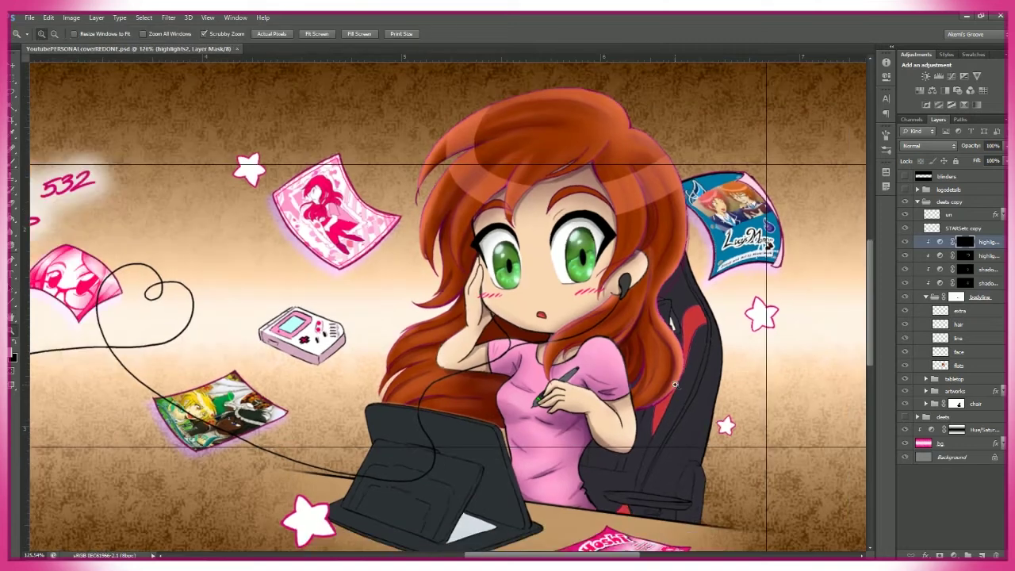
click(974, 54)
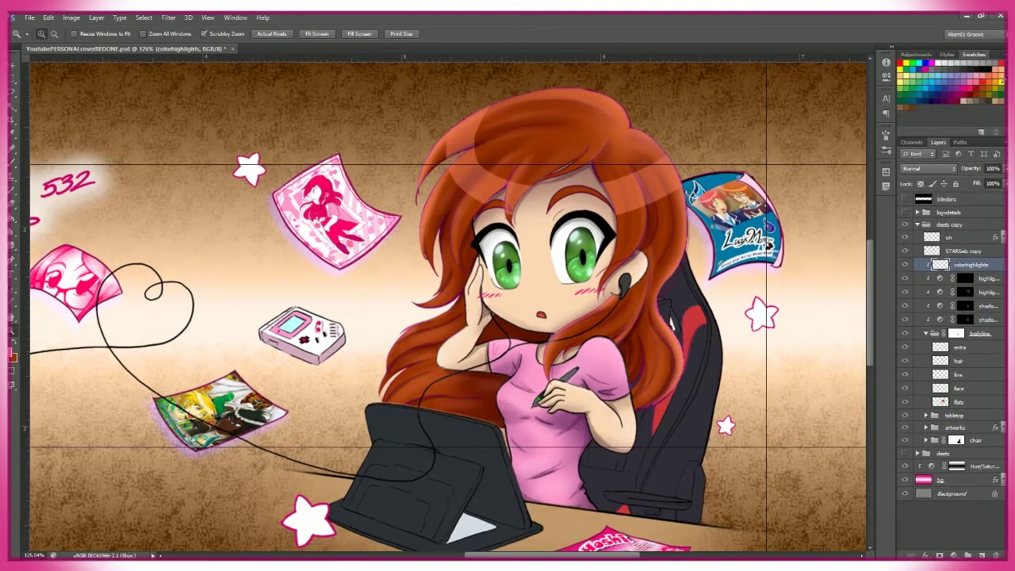
- Set the colorhighlights layer to Overlay and load the girl's silhouette as a selection
key(b)
click(930, 169)
click(917, 317)
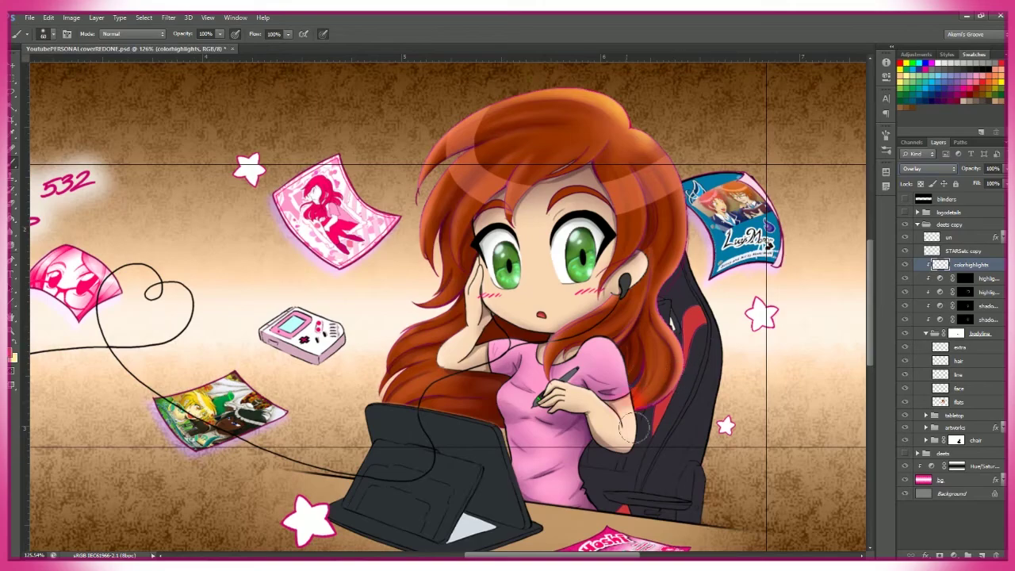
scroll(624, 436, up, 2)
ctrl+click(940, 402)
- Resize the soft brush between 125 and 400 px and paint overlay highlights inside the selection
key(bracketright)
key(bracketright)
key(bracketright)
key(bracketright)
key(bracketright)
key(bracketright)
right_click(474, 205)
key(Escape)
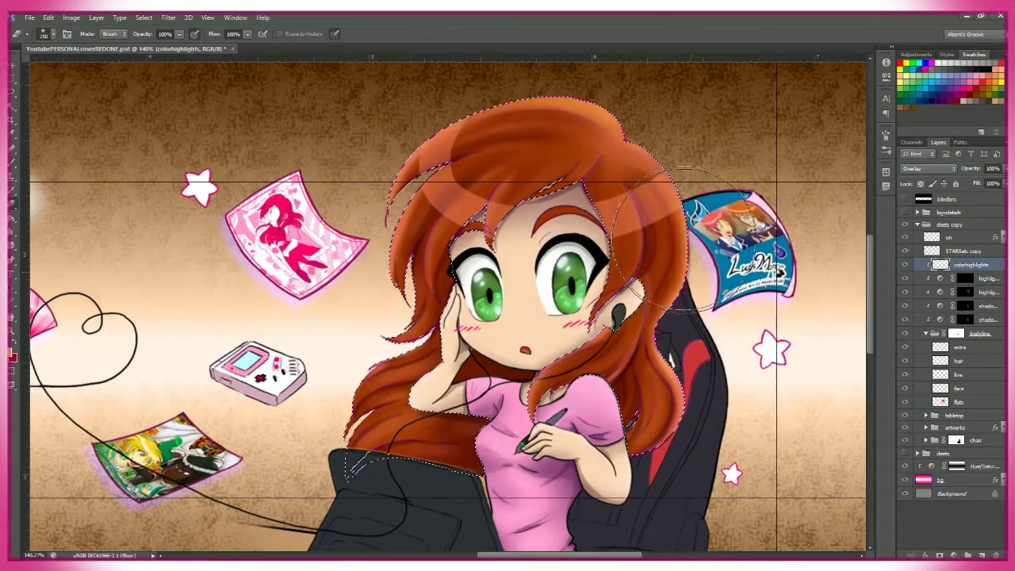
key(bracketleft)
key(bracketright)
key(bracketright)
key(bracketright)
key(bracketright)
key(bracketright)
key(bracketright)
key(bracketright)
scroll(492, 48, up, 1)
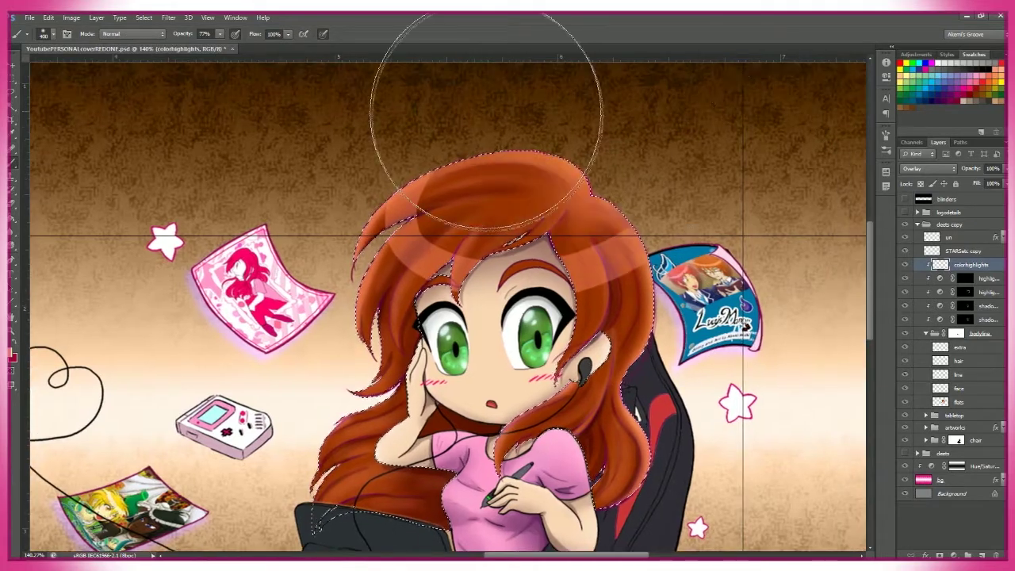
scroll(635, 428, down, 2)
scroll(403, 161, up, 2)
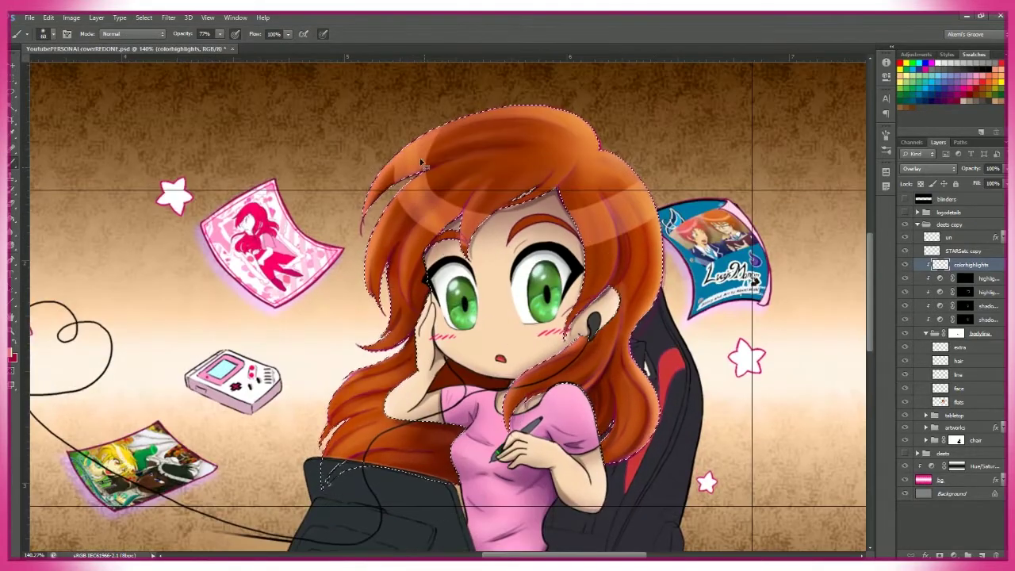
scroll(609, 242, up, 1)
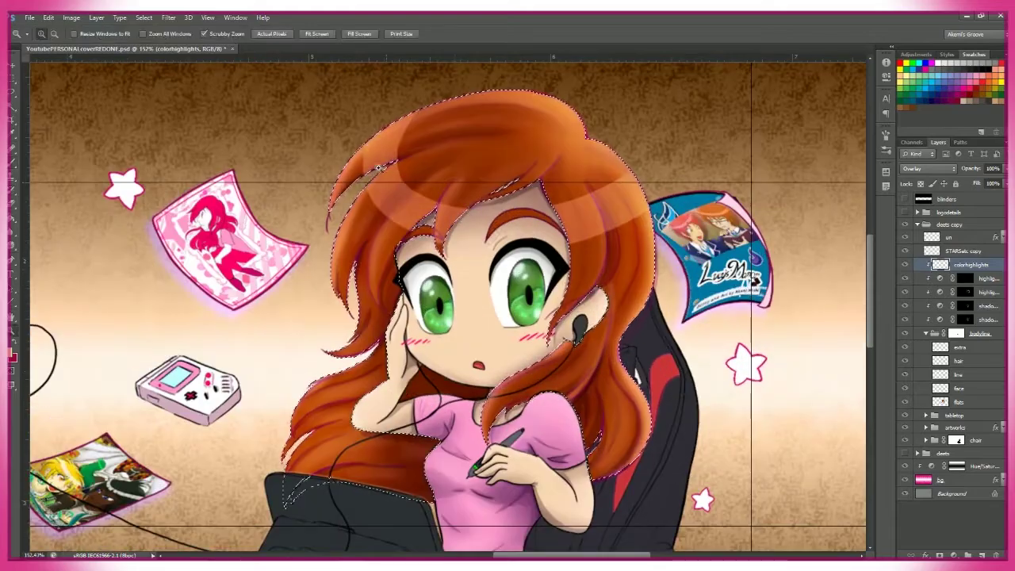
scroll(588, 293, down, 1)
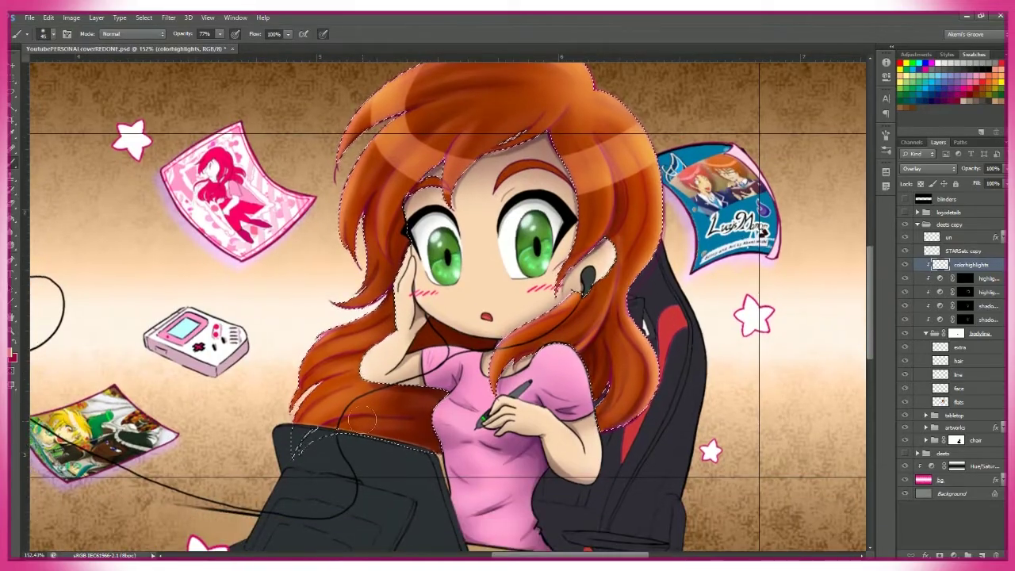
scroll(588, 295, up, 1)
scroll(643, 313, right, 1)
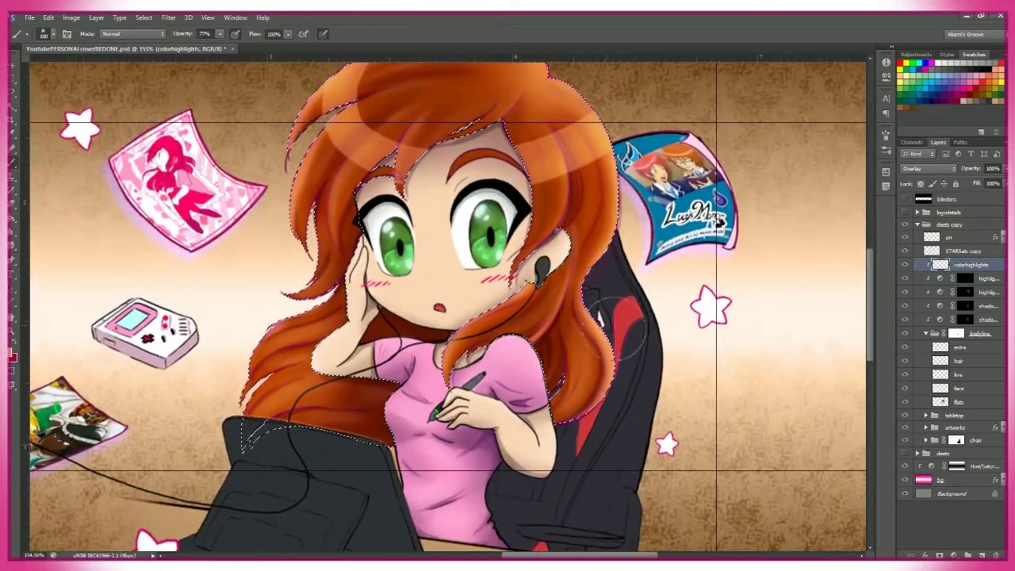
scroll(690, 321, down, 2)
scroll(690, 322, left, 1)
- Continue painting highlights across skin, hair and shirt, erasing overspill, with a brush of about 150
key(w)
key(b)
scroll(658, 374, up, 2)
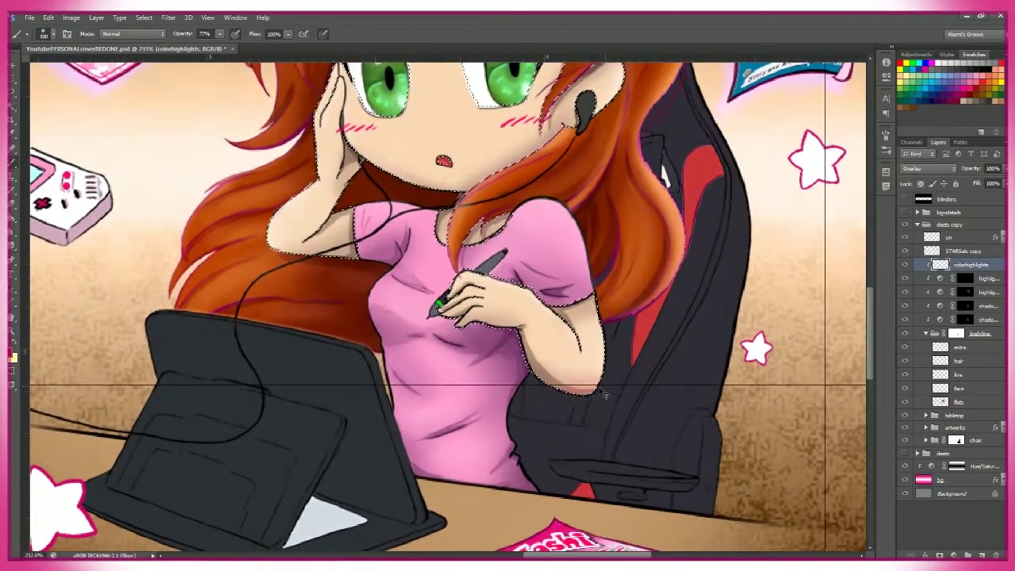
scroll(651, 379, up, 3)
scroll(411, 263, left, 1)
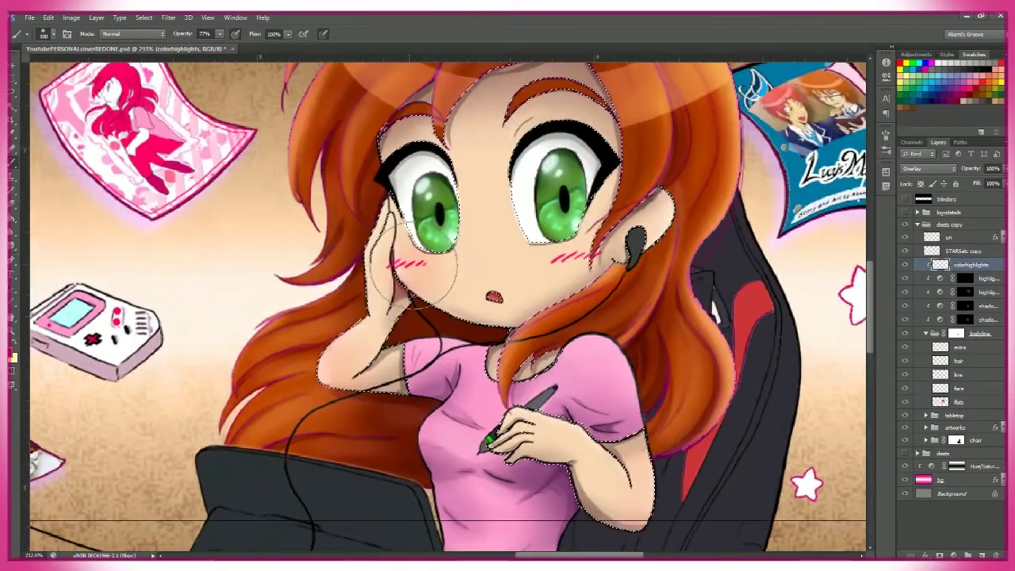
scroll(673, 203, down, 2)
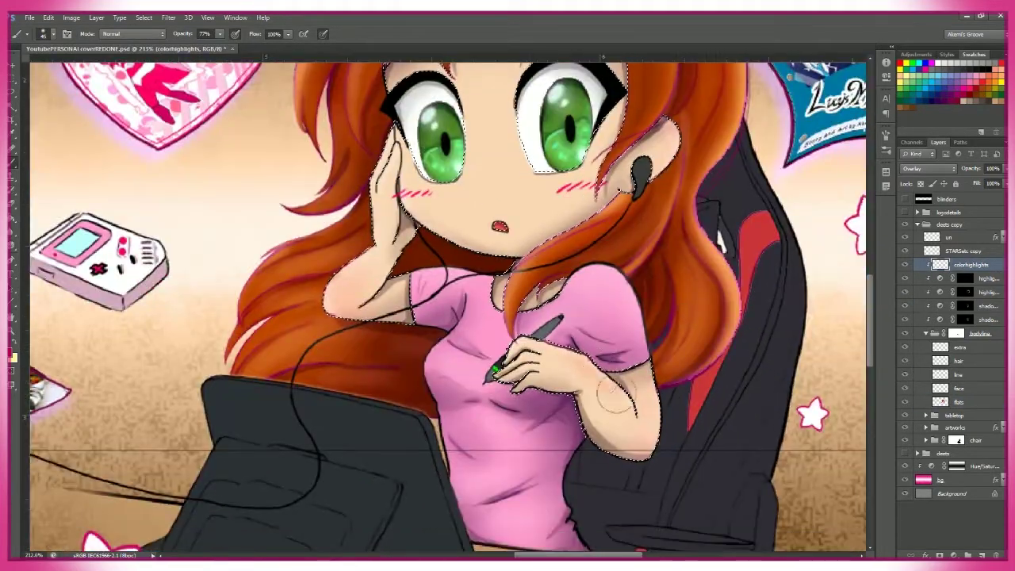
scroll(684, 414, down, 2)
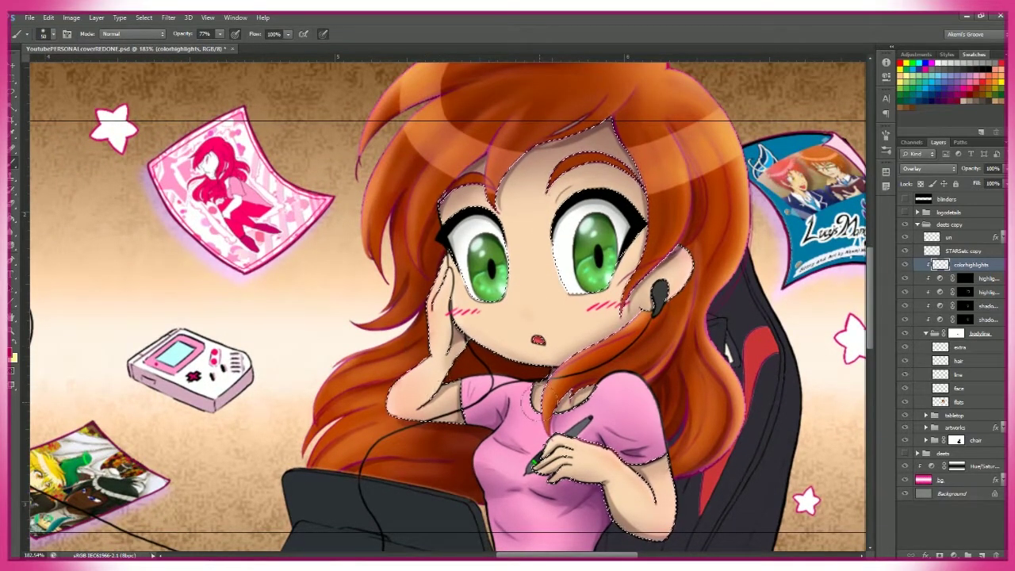
scroll(448, 306, down, 3)
scroll(448, 306, right, 1)
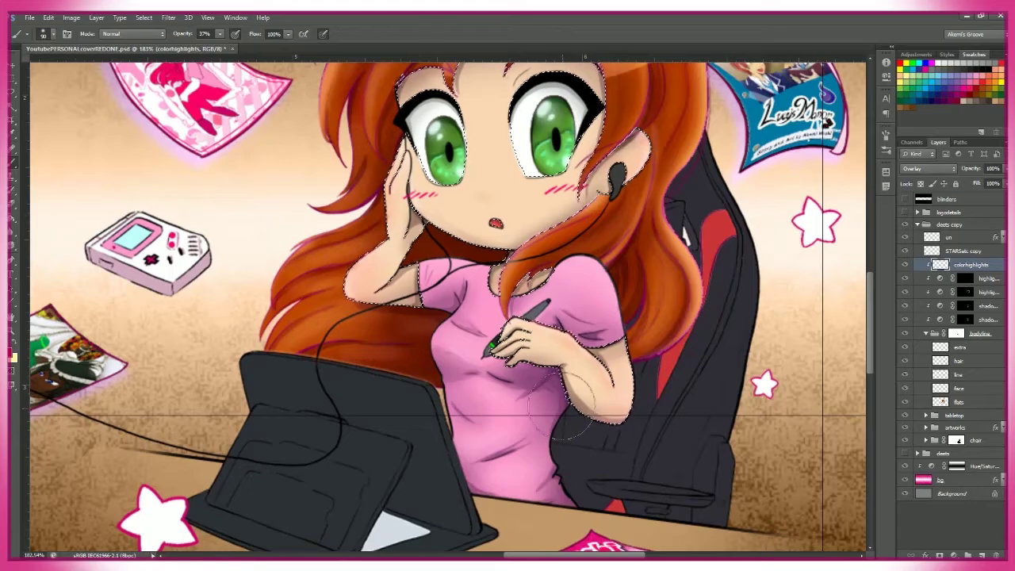
key(e)
key(b)
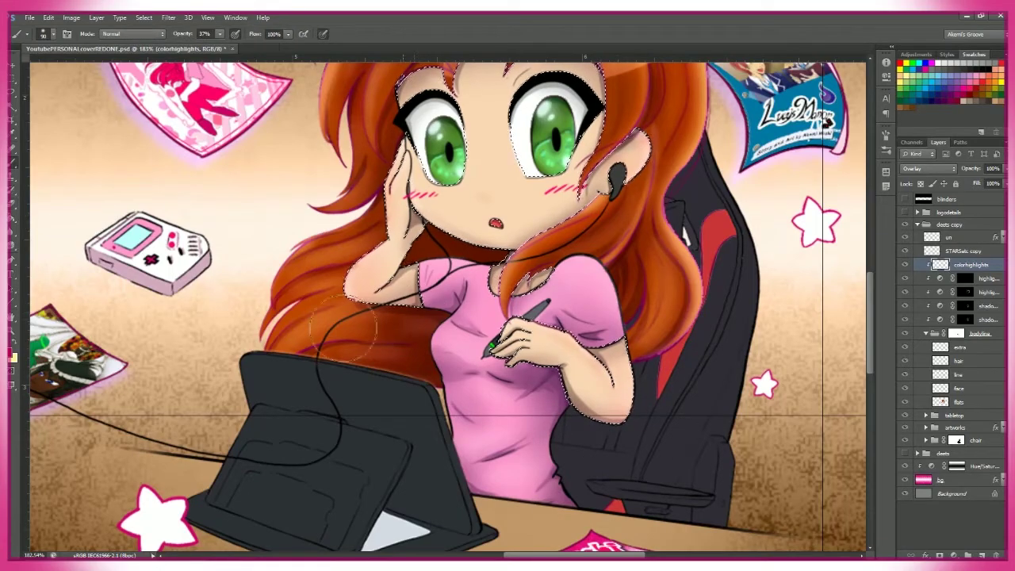
scroll(403, 424, up, 3)
scroll(403, 425, left, 1)
scroll(402, 424, down, 2)
scroll(402, 424, right, 1)
key(bracketright)
key(bracketright)
key(bracketright)
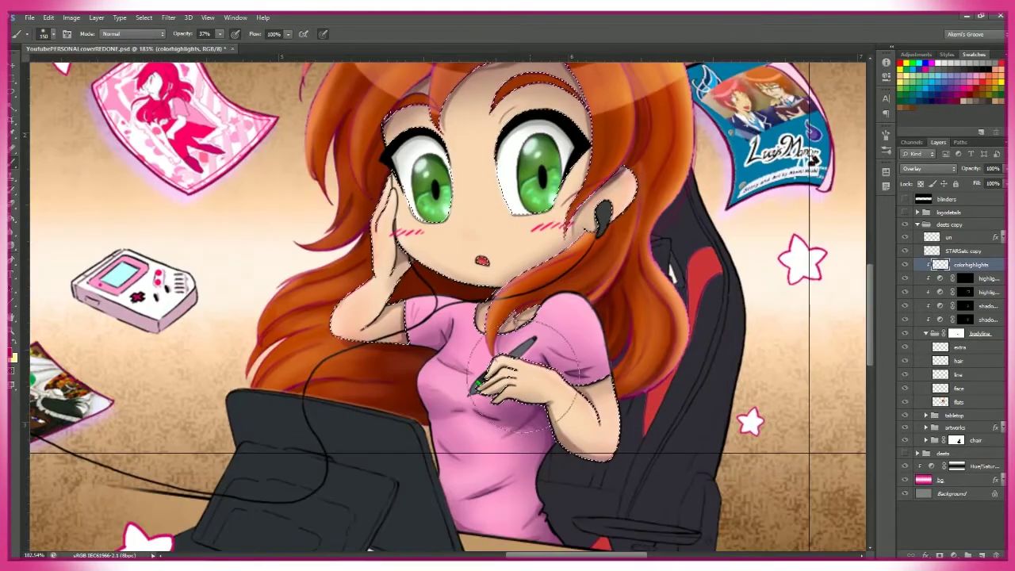
scroll(561, 376, up, 2)
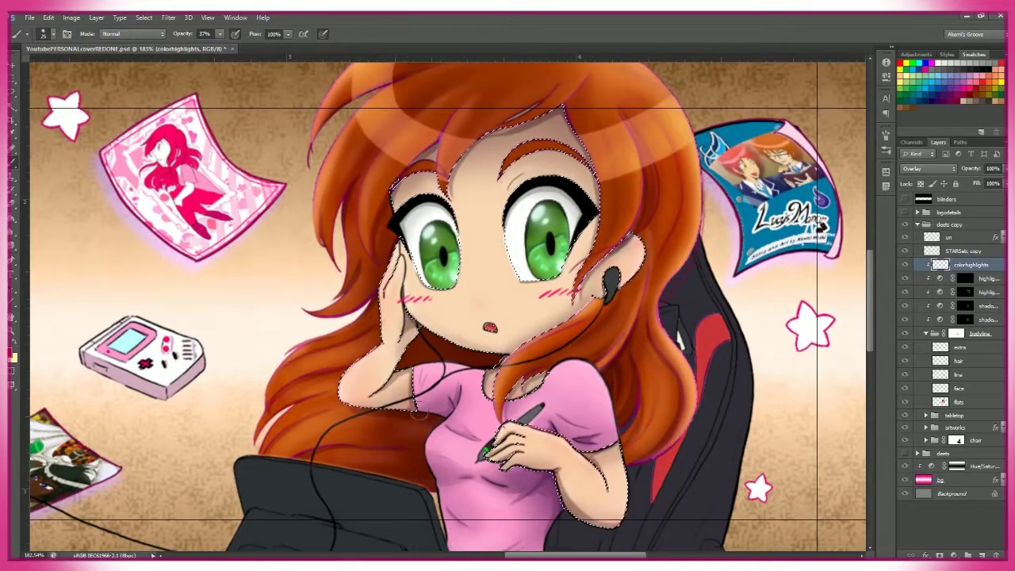
scroll(402, 380, up, 1)
scroll(402, 380, right, 1)
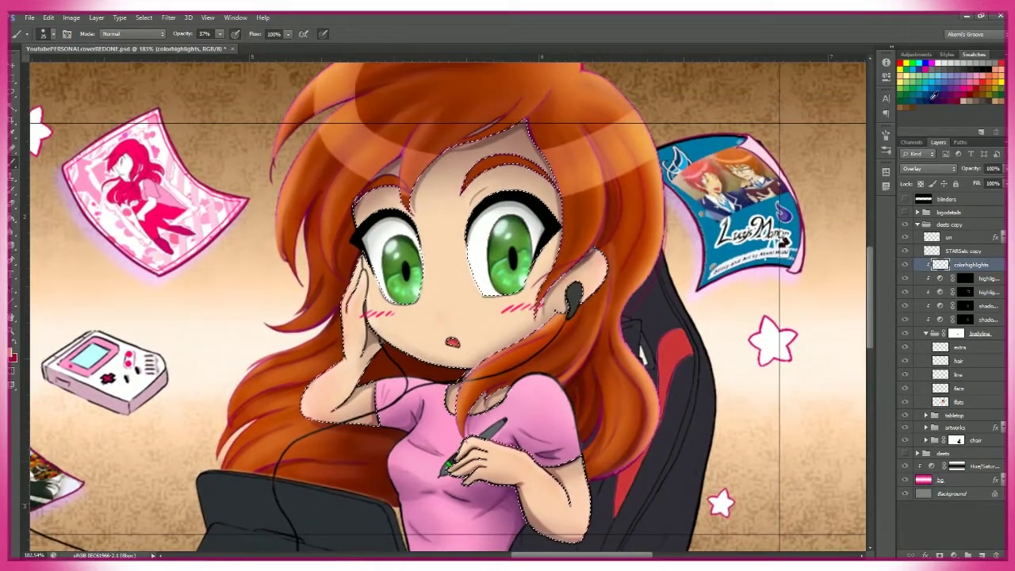
- Paint brighter highlights at 100% brush opacity across the girl's arms and shirt
scroll(448, 305, down, 2)
key(0)
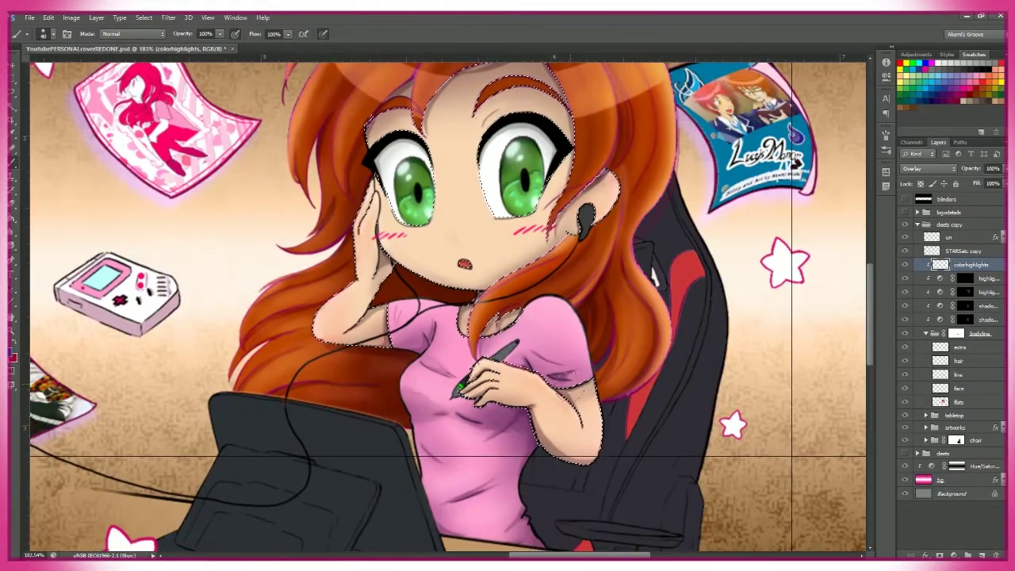
scroll(635, 480, down, 2)
scroll(601, 324, left, 1)
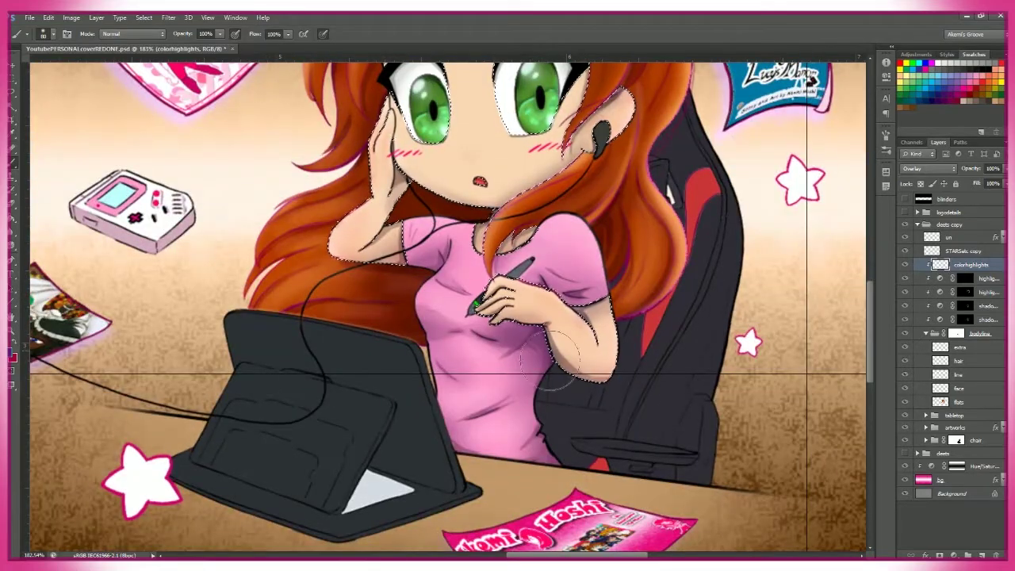
scroll(550, 361, up, 1)
scroll(550, 361, left, 2)
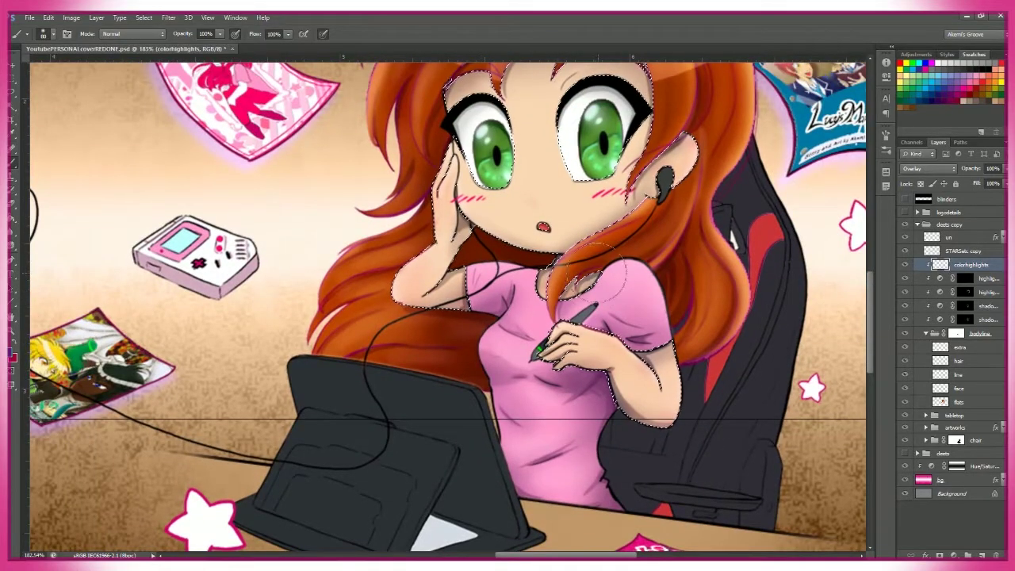
scroll(590, 269, up, 1)
scroll(591, 270, right, 1)
scroll(583, 270, up, 1)
- Zoom in on the girl's upper body and erase overspill from the highlights
key(v)
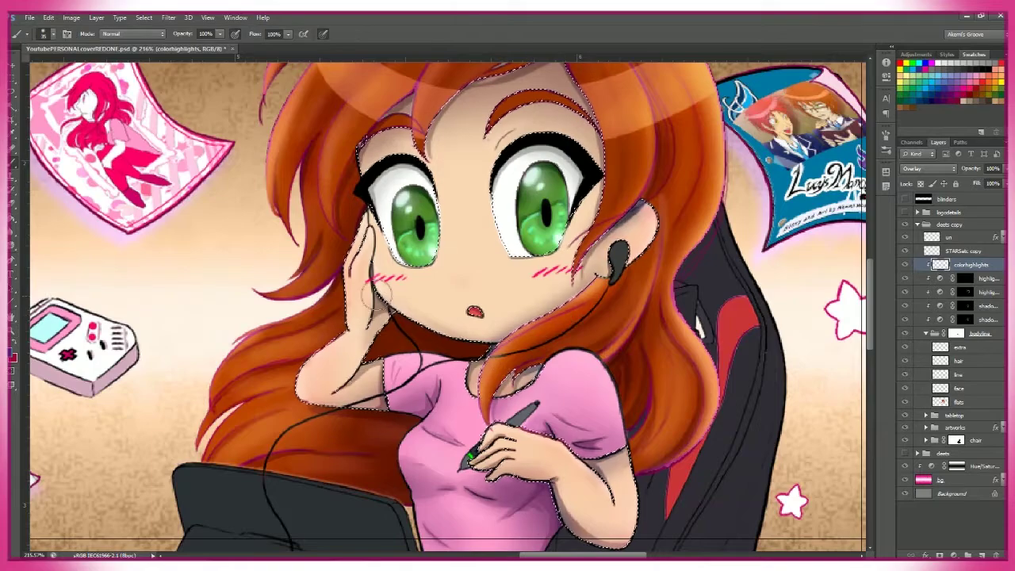
scroll(476, 238, up, 1)
key(w)
key(b)
scroll(585, 309, down, 2)
drag(681, 248, 706, 248)
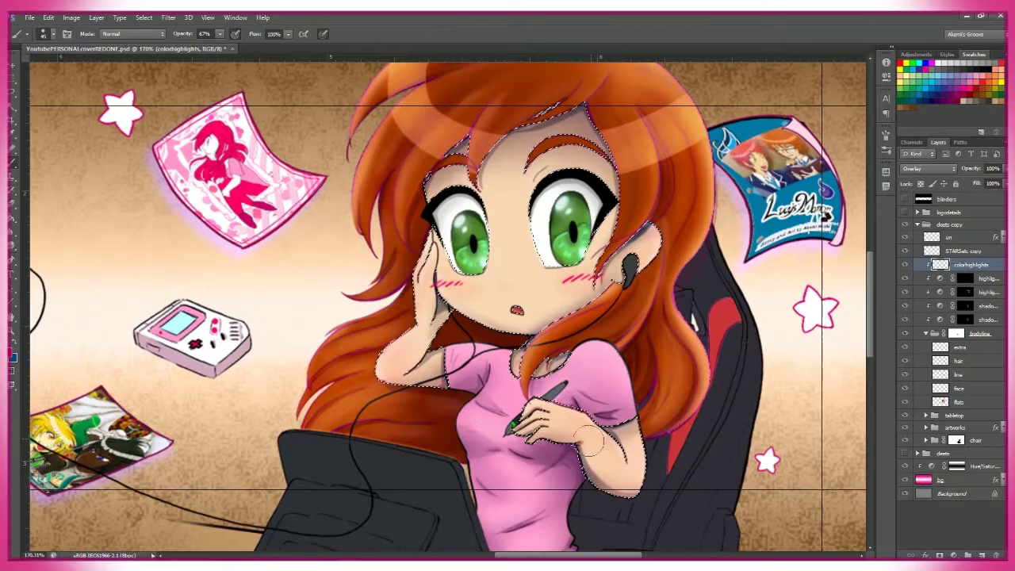
scroll(698, 361, up, 1)
key(e)
scroll(595, 325, up, 1)
key(b)
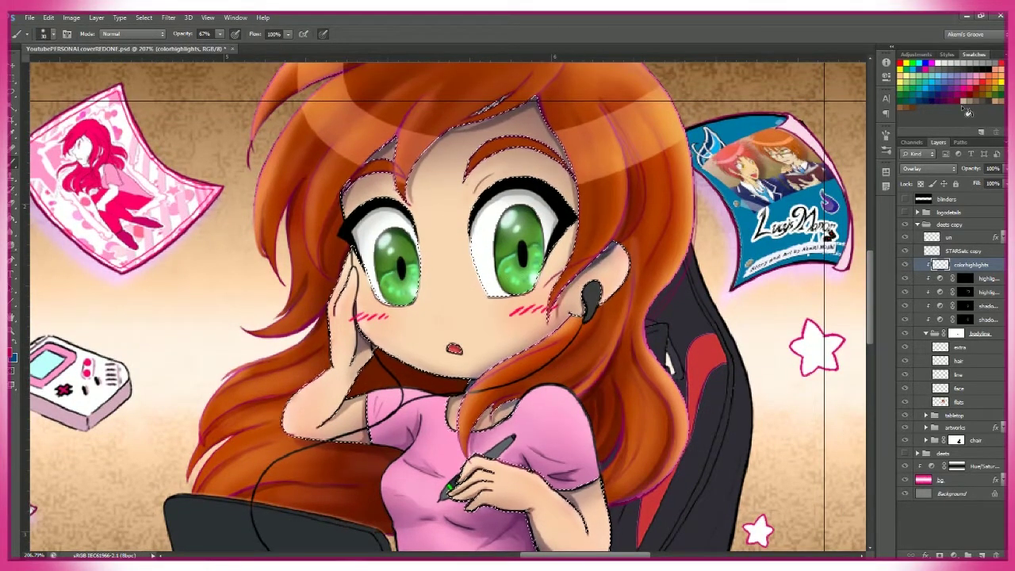
- Paint face highlights at about 70% opacity with 125 px then 15 px brushes, then deselect
key(2)
key(3)
key(6)
key(8)
drag(222, 37, 225, 37)
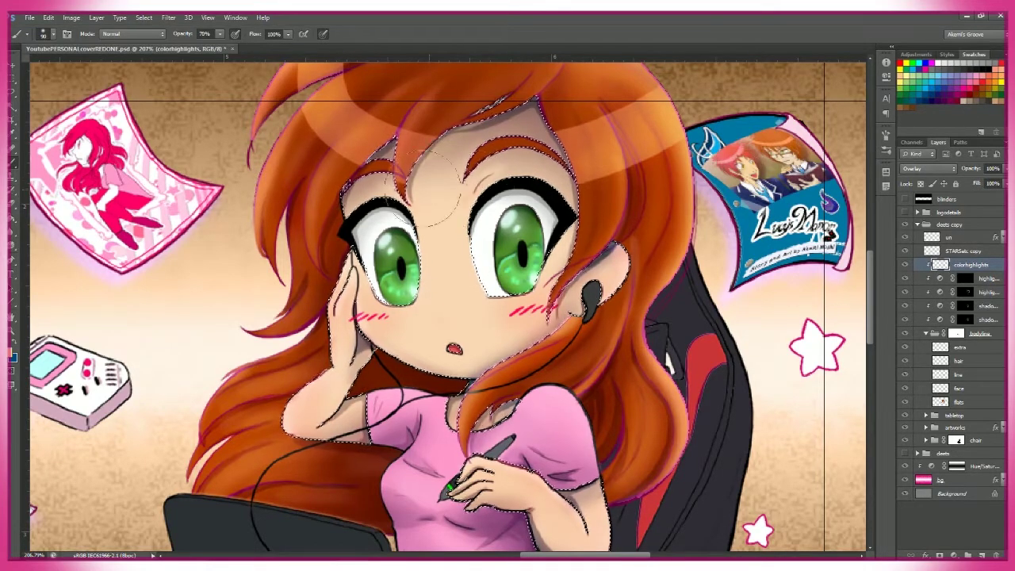
drag(461, 342, 445, 304)
drag(577, 273, 364, 365)
key(bracketleft)
key(bracketleft)
key(bracketleft)
key(bracketleft)
key(bracketleft)
key(bracketleft)
key(bracketleft)
key(bracketleft)
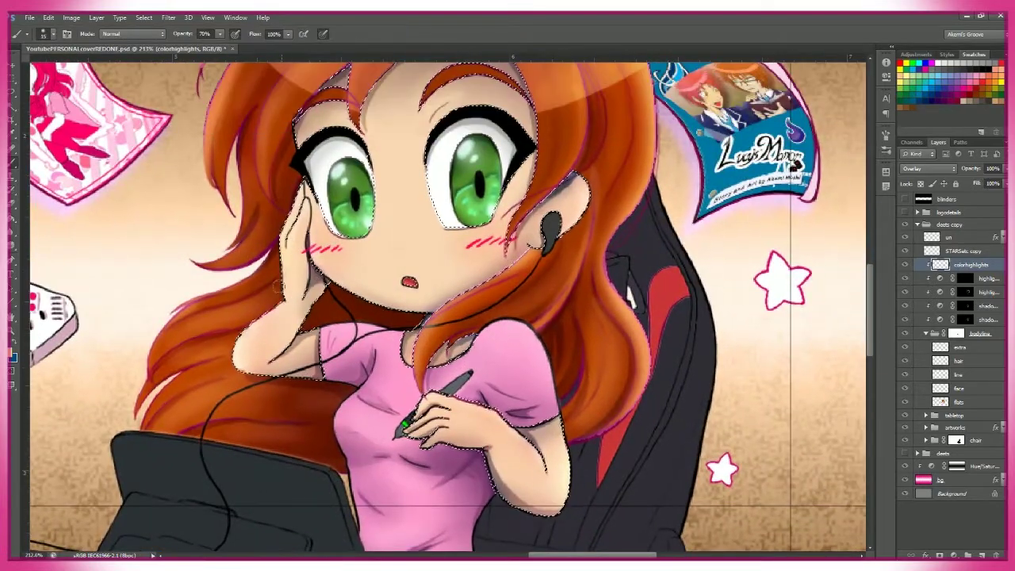
key(ctrl+d)
drag(414, 268, 439, 287)
- Magic-wand the face skin on flats, paint overlay highlights on colorhighlights, then deselect
key(w)
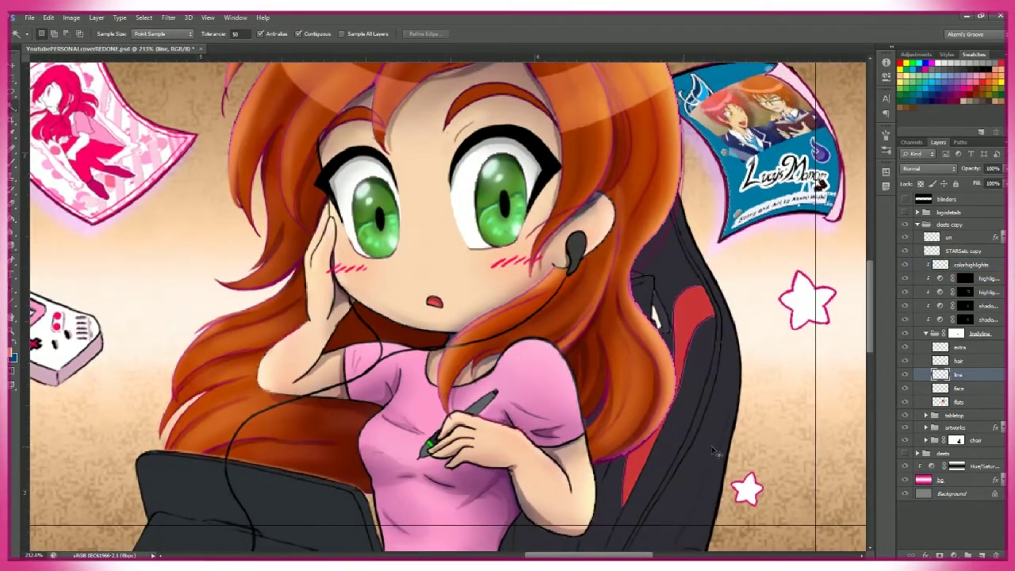
click(959, 402)
click(326, 248)
click(972, 264)
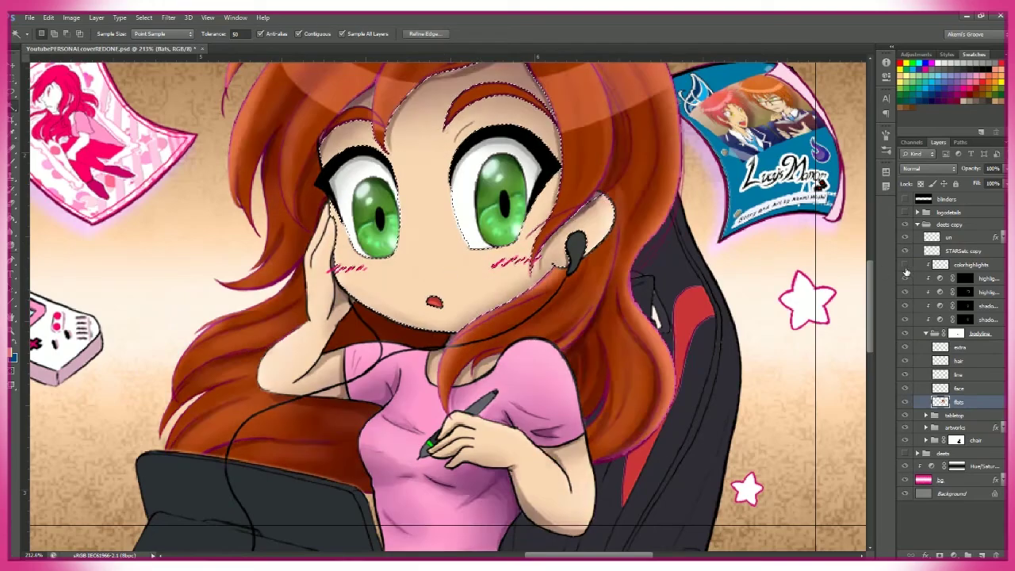
key(b)
key(ctrl+d)
scroll(639, 169, down, 6)
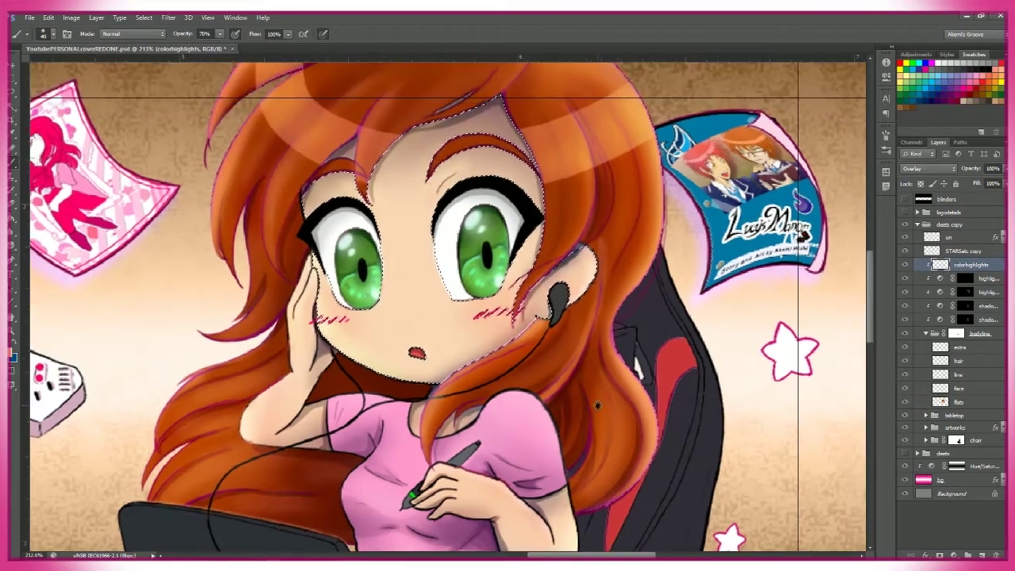
- Select the hair on flats and paint overlay highlights over it, zoomed on the tablet and body
key(w)
click(639, 169)
click(972, 264)
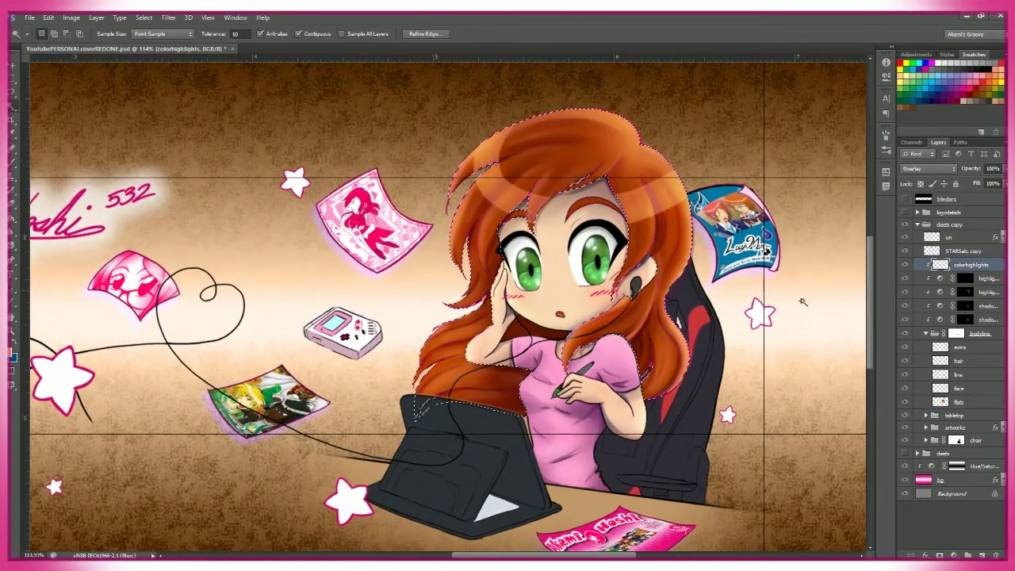
key(b)
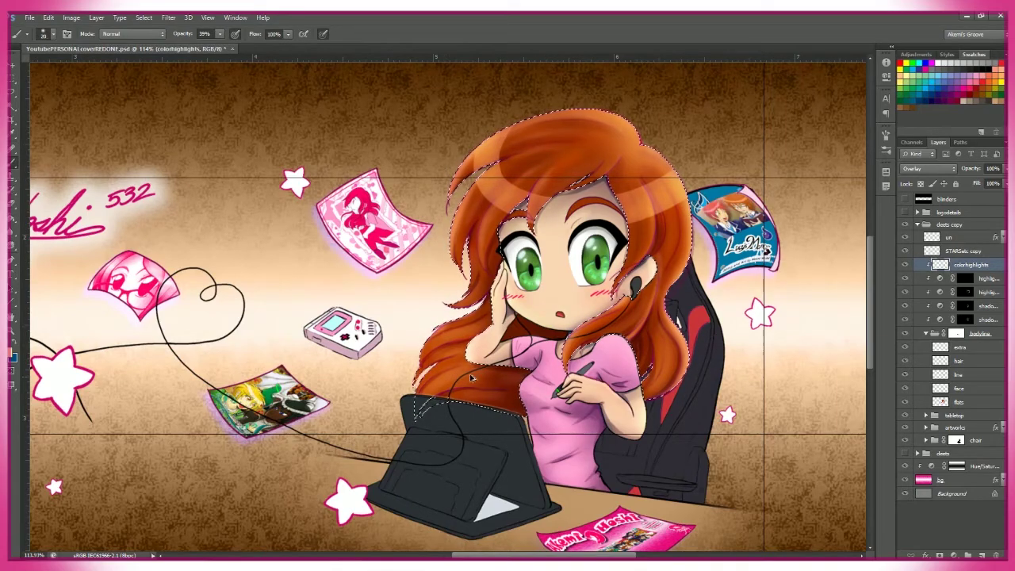
key(z)
drag(524, 459, 585, 366)
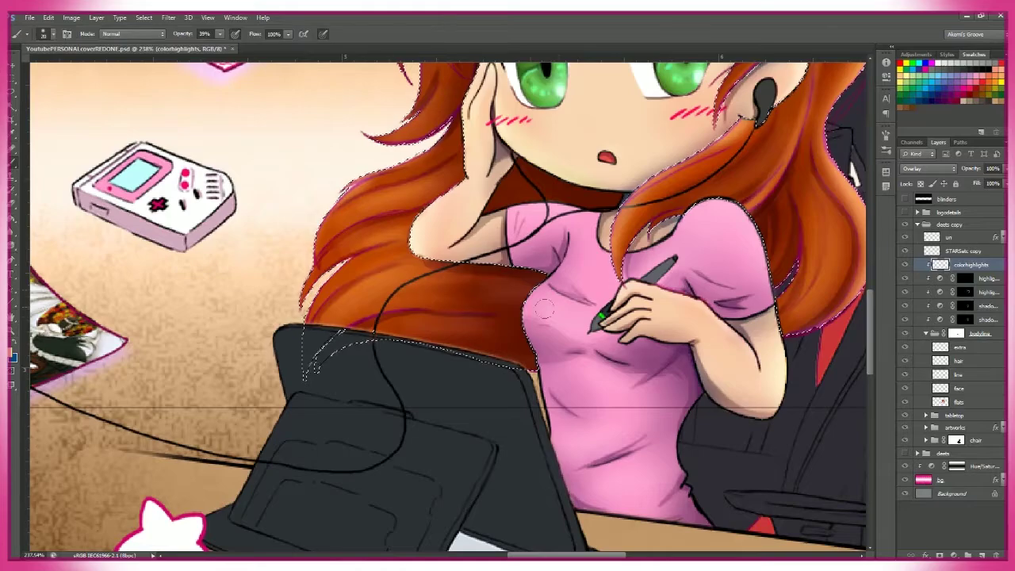
scroll(448, 302, right, 3)
scroll(448, 302, up, 2)
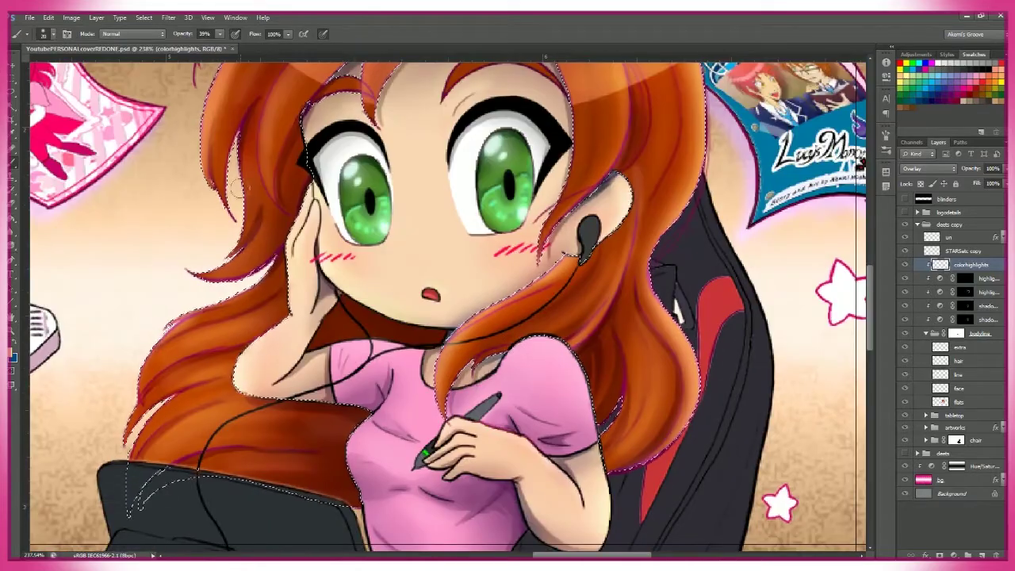
scroll(390, 117, up, 2)
scroll(389, 117, up, 2)
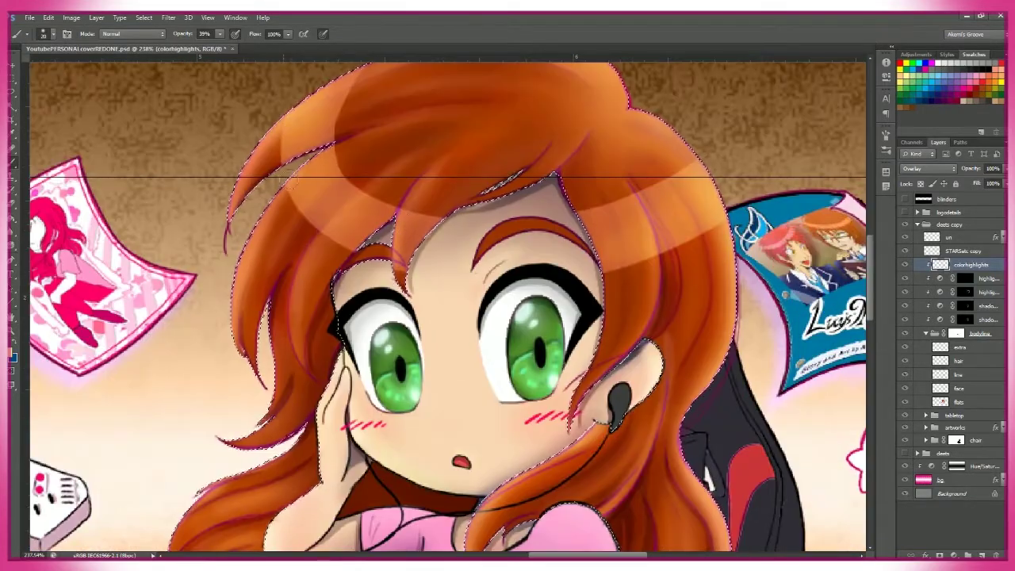
scroll(476, 174, right, 1)
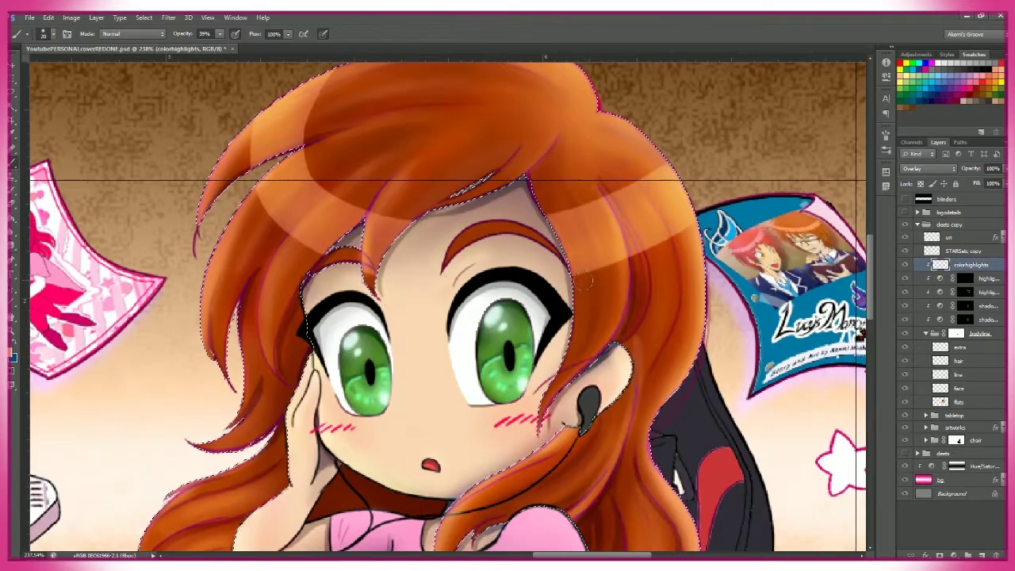
scroll(476, 278, down, 3)
scroll(457, 287, up, 3)
- Zoom out to the whole scene and erase stray highlight strokes
key(z)
scroll(457, 287, down, 5)
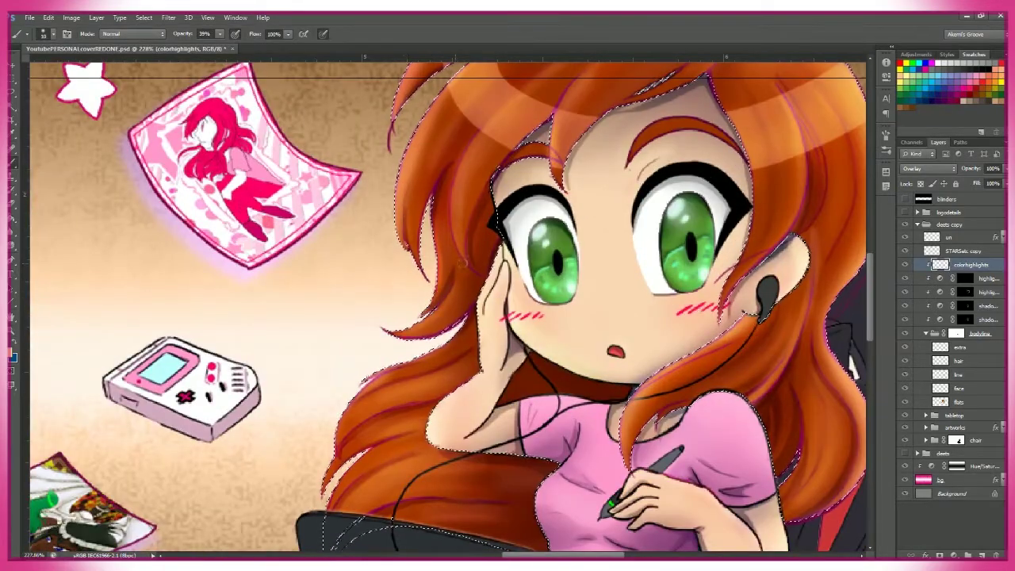
scroll(530, 270, up, 4)
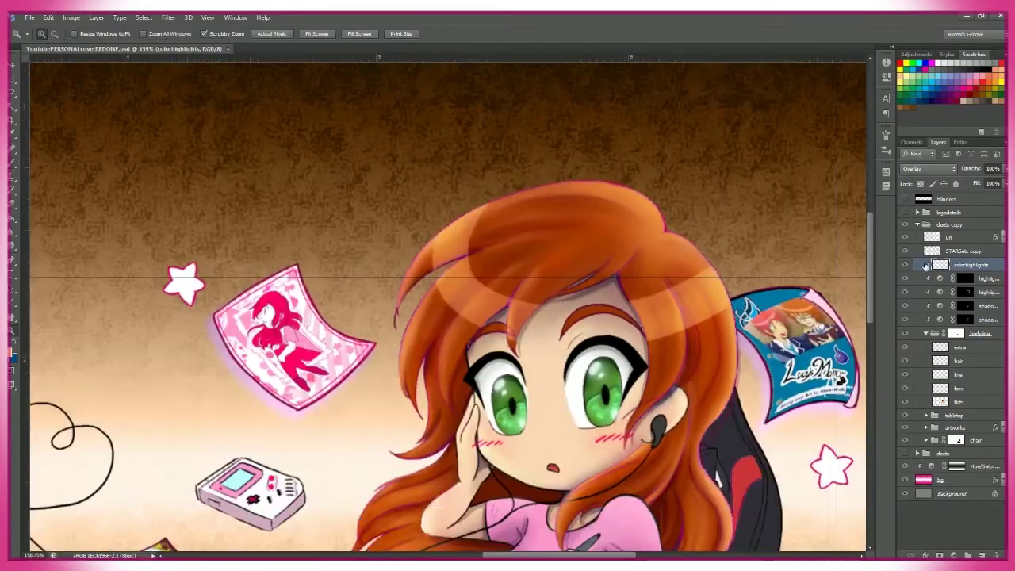
key(e)
scroll(530, 270, left, 1)
scroll(605, 297, down, 3)
key(b)
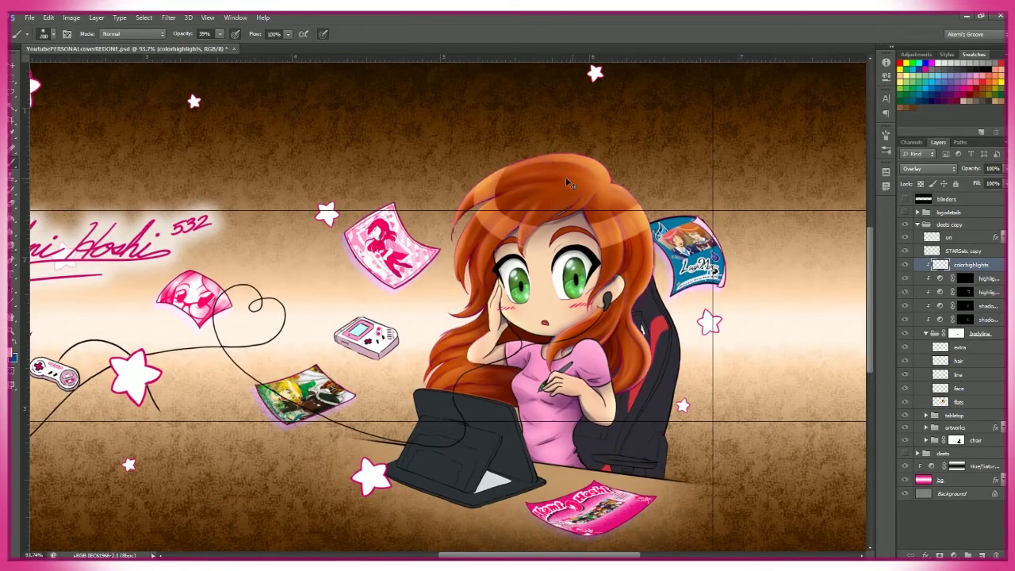
key(z)
scroll(680, 220, down, 4)
scroll(615, 336, up, 3)
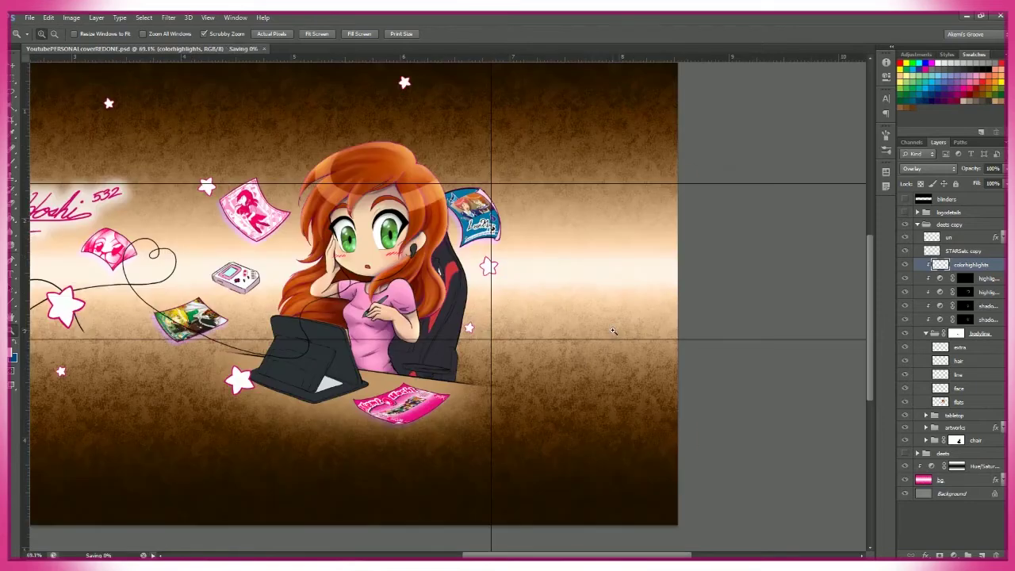
scroll(615, 335, down, 2)
- Collapse bodyline, show the logo and title, fit the banner, and add a 'shadows' layer above tabletop
click(926, 333)
click(905, 212)
click(358, 33)
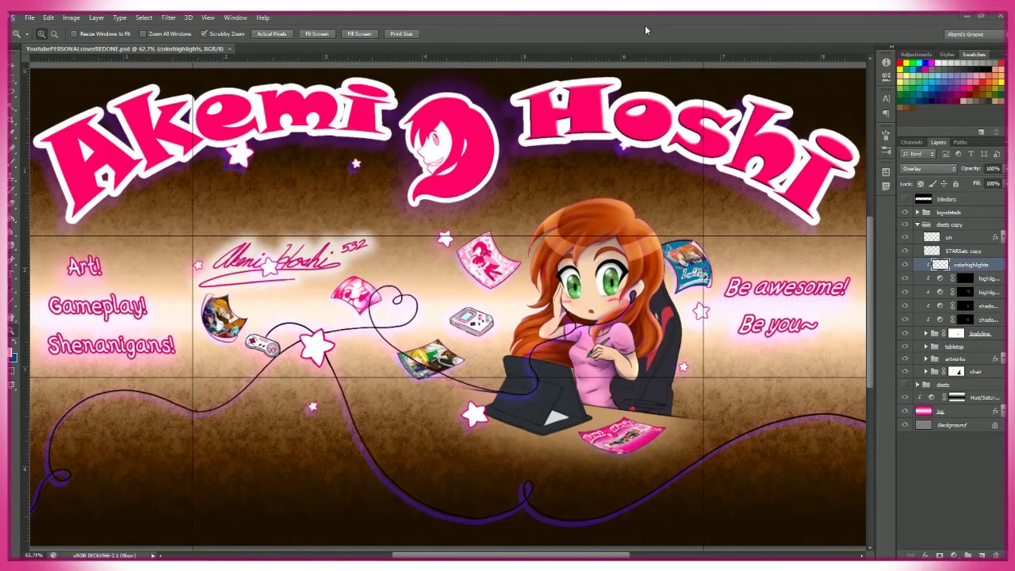
scroll(622, 423, up, 4)
click(918, 347)
key(ctrl+shift+alt+n)
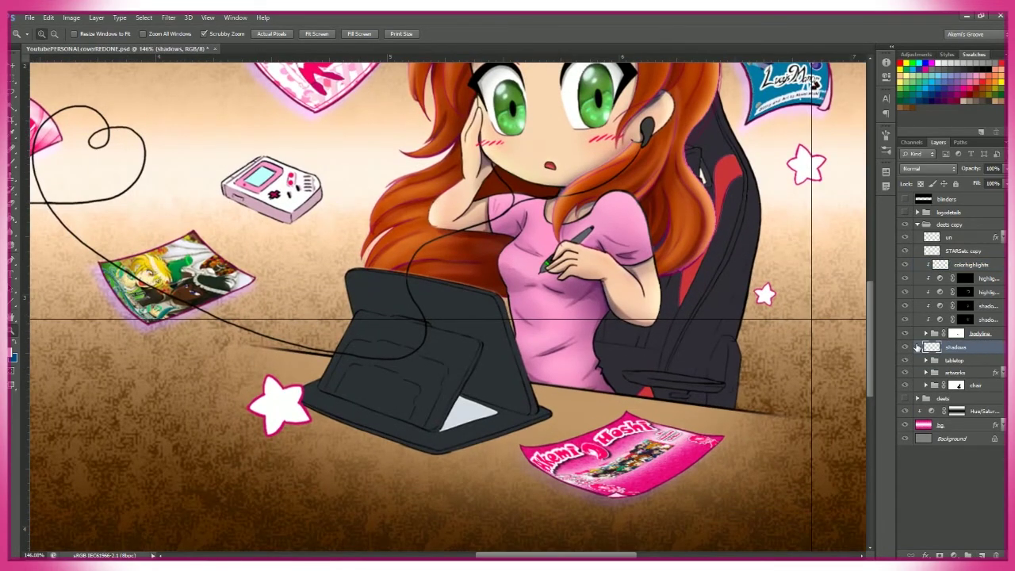
- Check the tabletop group's visibility, zoom to 100% and make the shadows layer active
key(b)
click(905, 361)
click(905, 360)
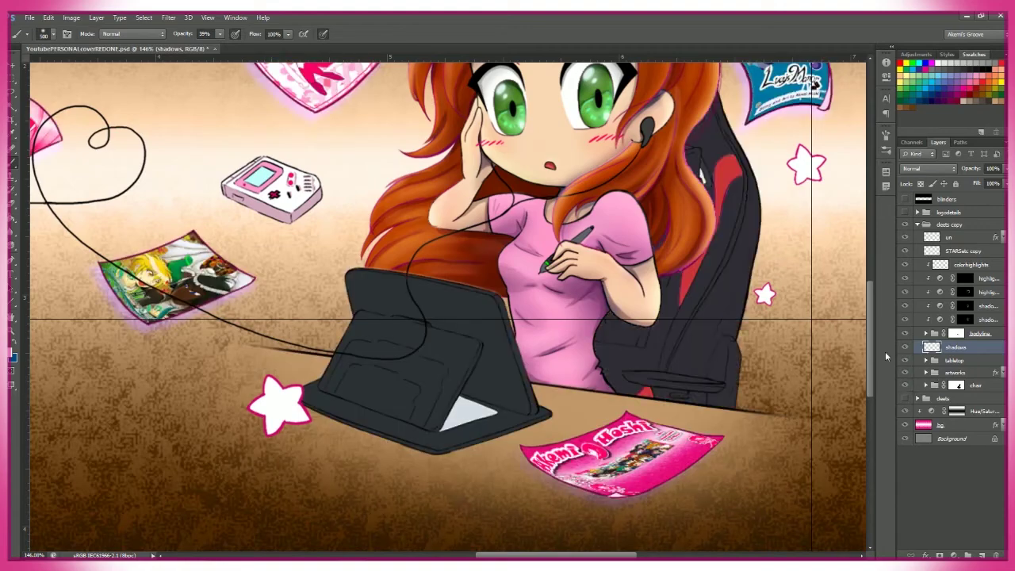
key(z)
key(ctrl+1)
click(956, 360)
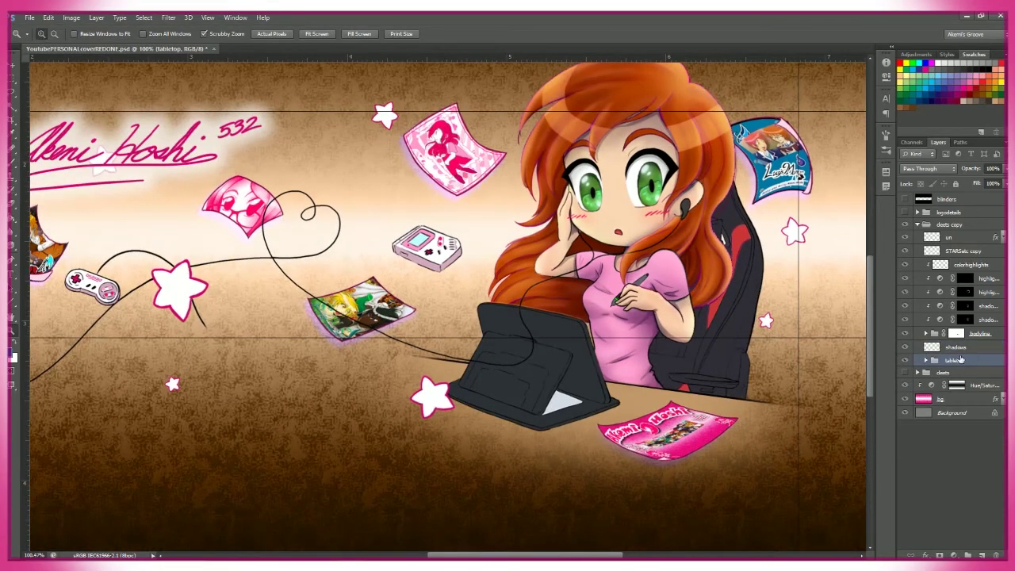
key(ctrl+z)
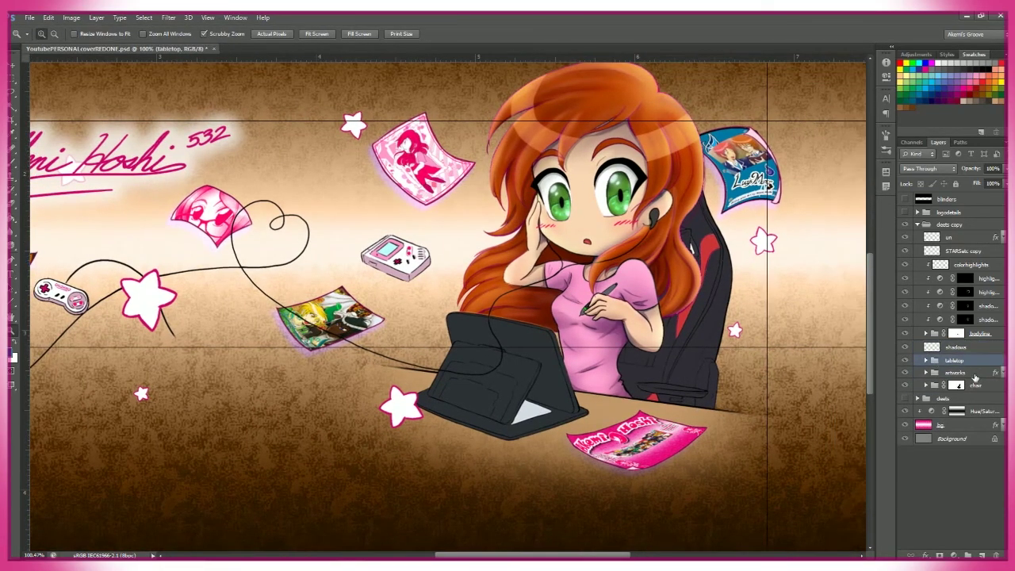
click(956, 347)
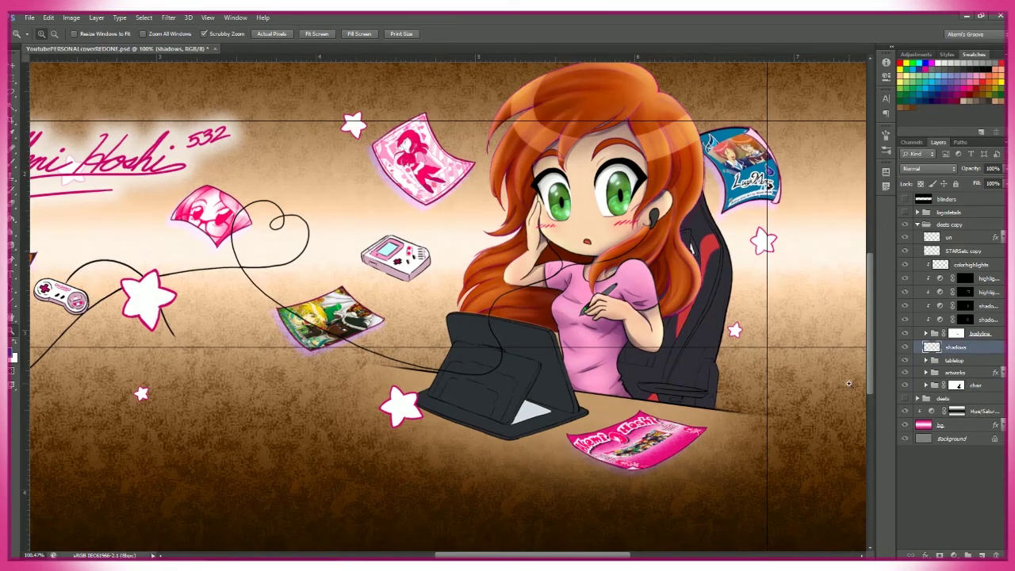
- Load the gaming chair's shape as a selection and set the brush to 100% opacity
drag(627, 394, 575, 416)
key(b)
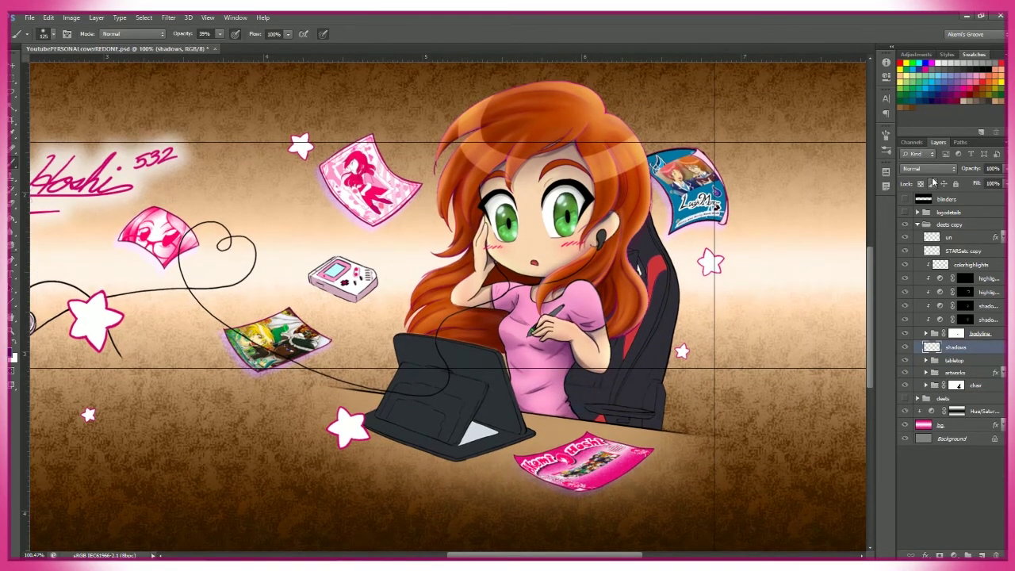
click(926, 385)
ctrl+click(940, 412)
drag(650, 395, 690, 395)
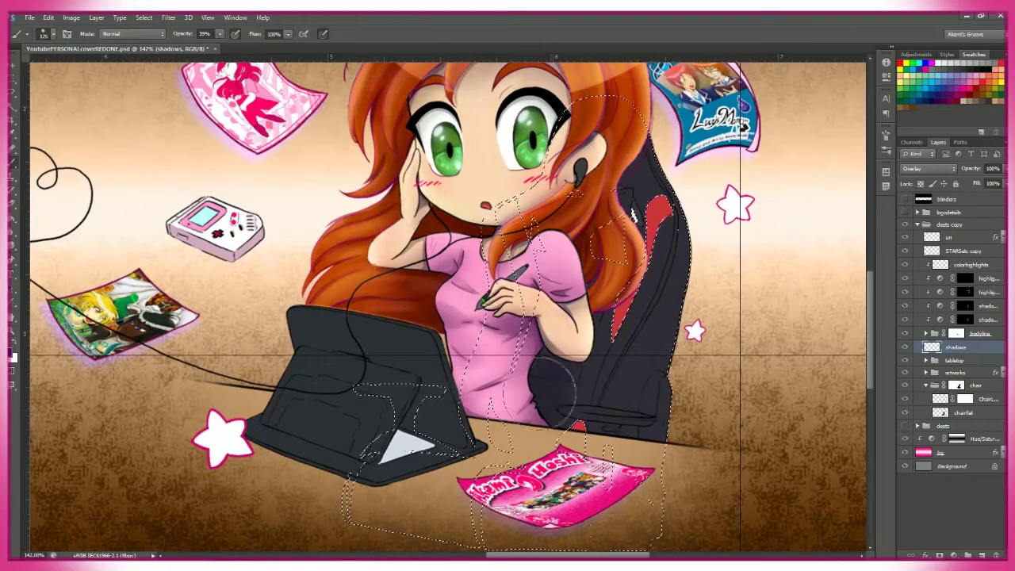
key(0)
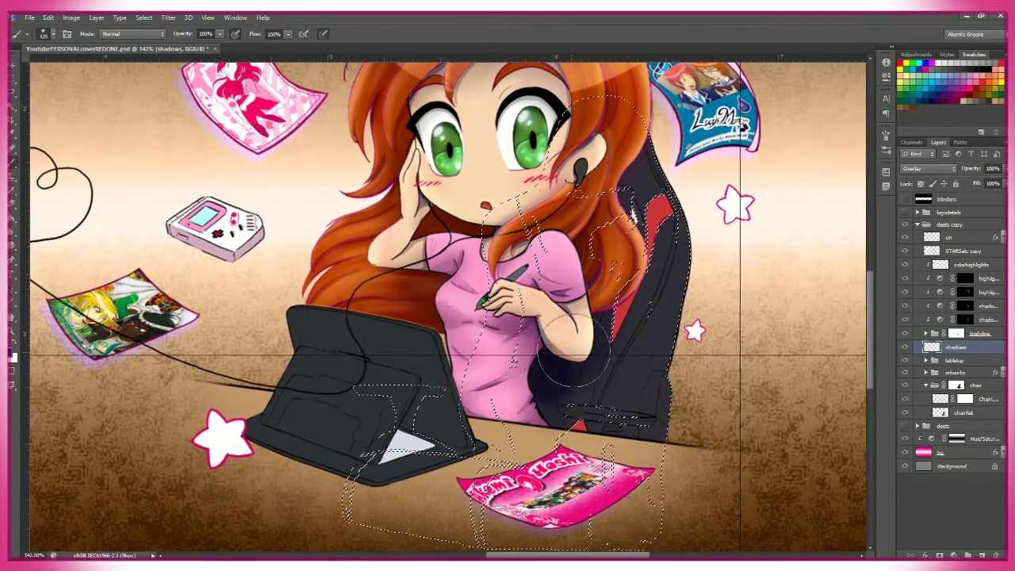
- Paint shading on the chair and the girl's body at 56%, 100% and 64% opacity
drag(668, 484, 714, 484)
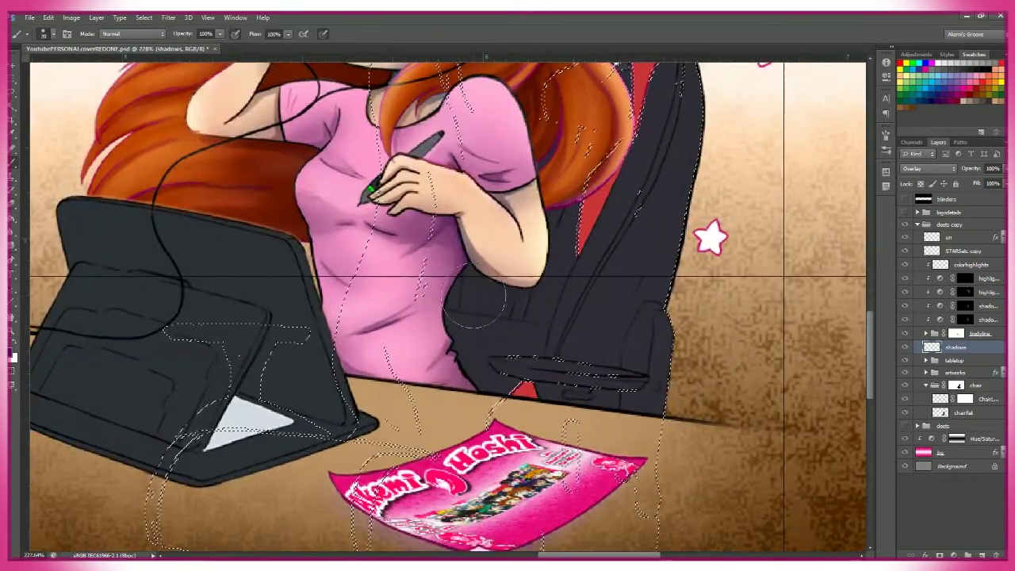
mouse_move(464, 297)
mouse_down()
mouse_move(432, 336)
mouse_move(388, 450)
mouse_move(420, 351)
mouse_up()
drag(220, 34, 198, 54)
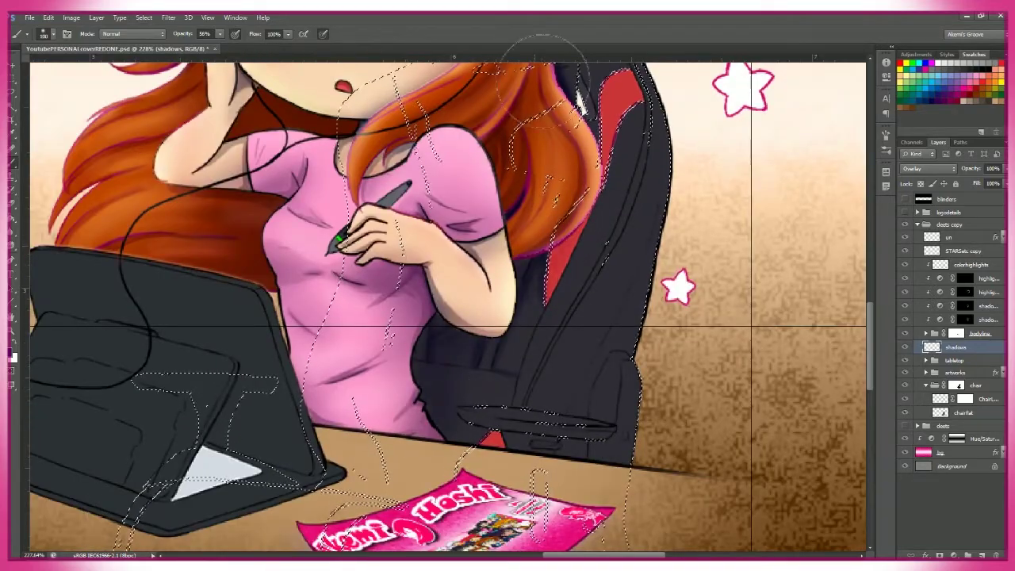
drag(646, 133, 623, 178)
scroll(555, 262, down, 3)
key(0)
scroll(492, 317, down, 2)
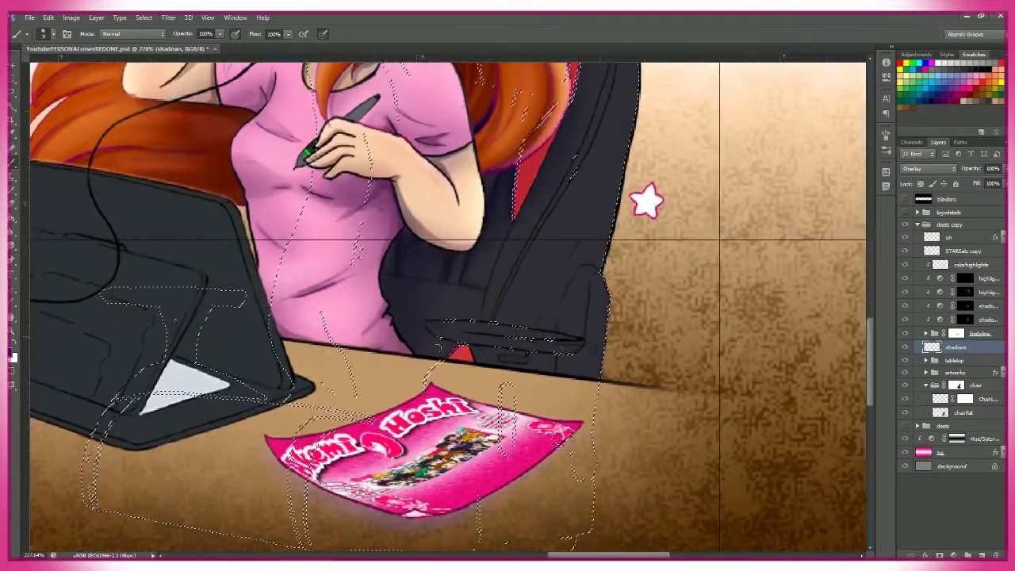
key(6)
key(4)
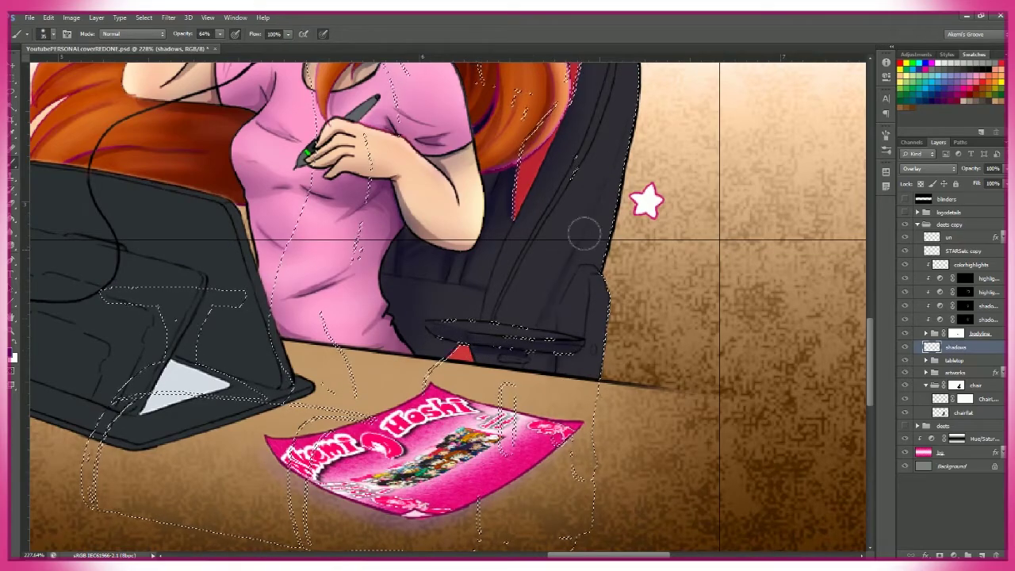
scroll(698, 344, down, 1)
- Erase stray shading, then refine the desk area with a size-20 brush at 100% opacity
key(e)
scroll(466, 345, up, 10)
key(b)
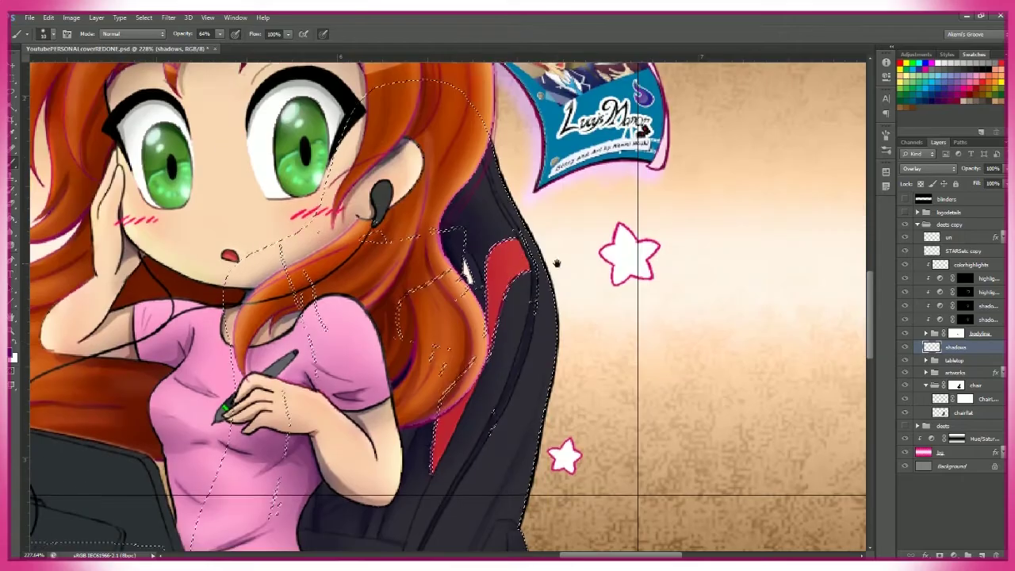
drag(468, 271, 474, 317)
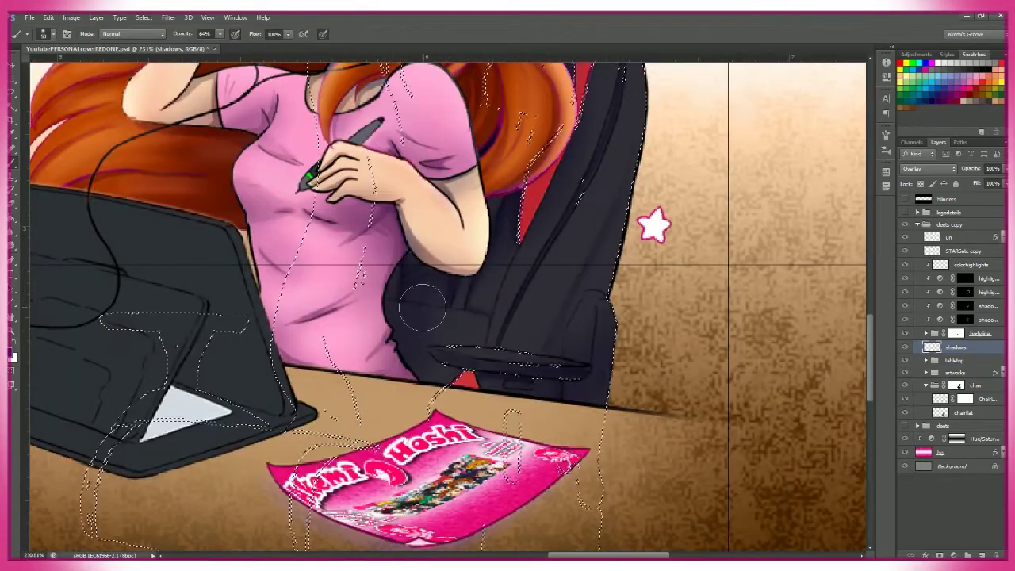
scroll(474, 317, up, 3)
scroll(476, 329, right, 1)
key(bracketleft)
key(bracketleft)
key(bracketleft)
key(0)
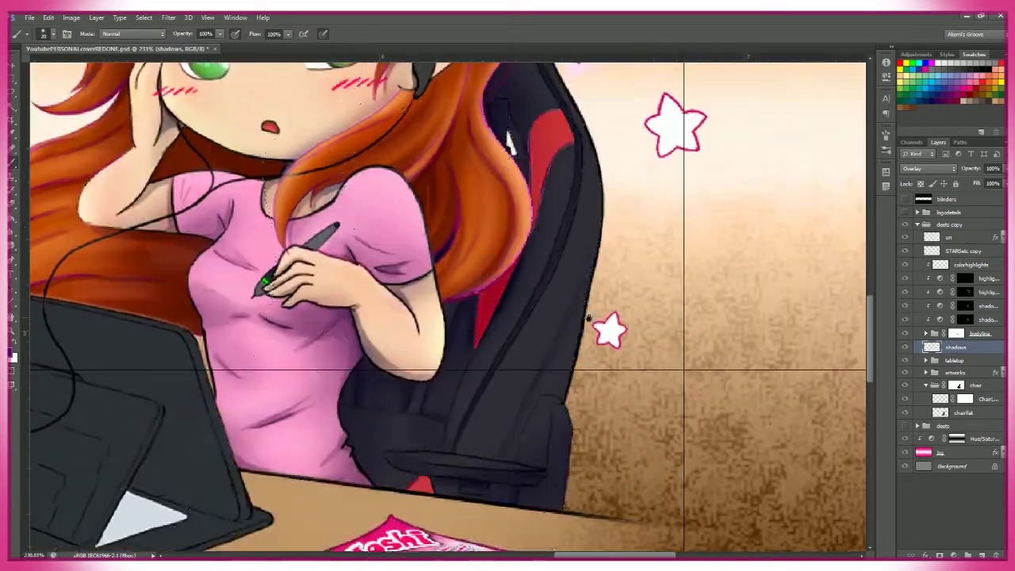
scroll(478, 341, down, 2)
scroll(478, 341, up, 3)
- Select the drawing tablet's shape, shade it on the shadows layer, then deselect
key(w)
scroll(477, 341, down, 5)
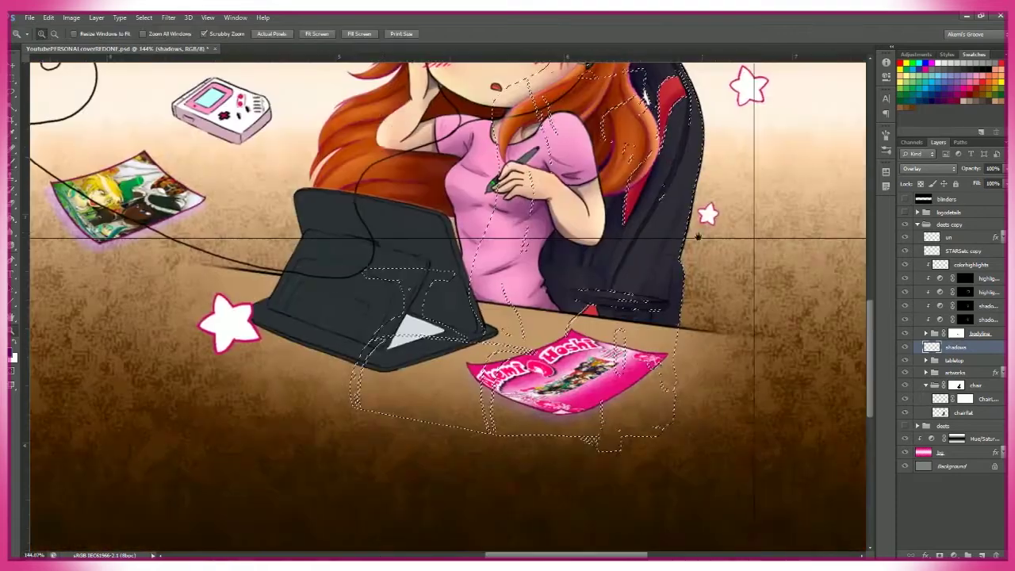
click(954, 361)
click(926, 360)
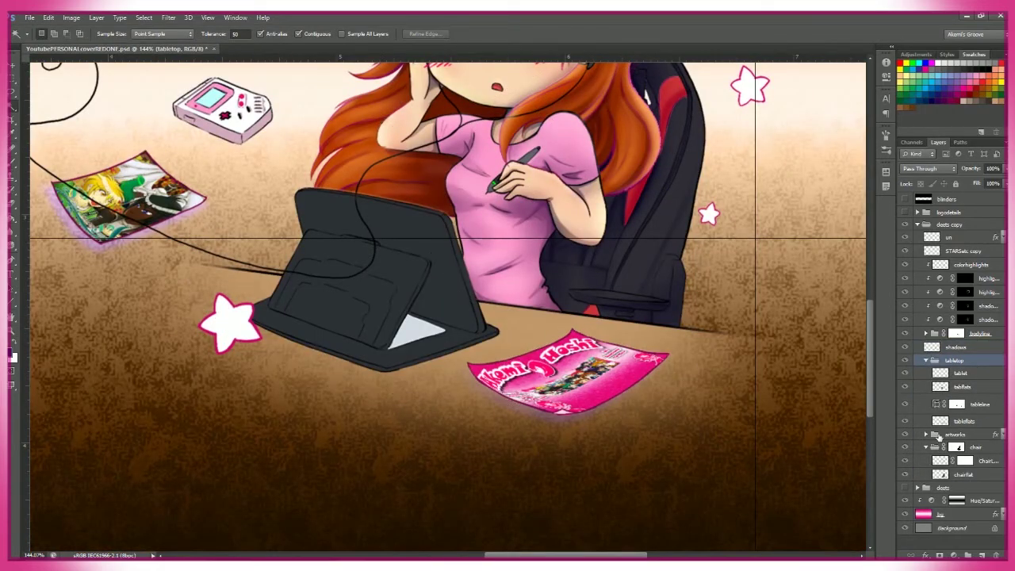
ctrl+click(940, 373)
click(956, 347)
key(b)
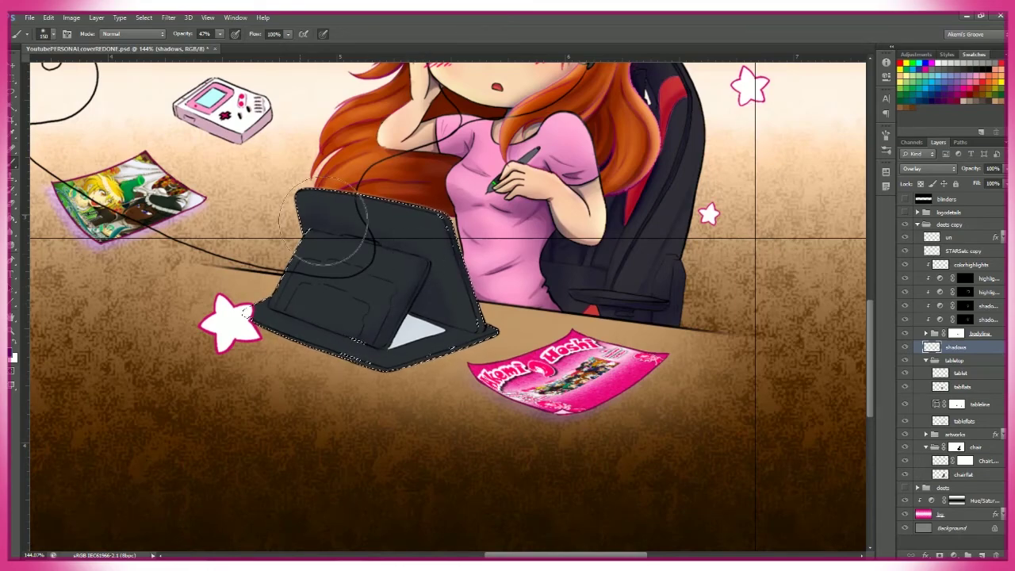
key(ctrl+d)
- Zoom out around the desk and return to brushing on the shadows layer
key(z)
drag(345, 265, 302, 266)
click(956, 333)
click(956, 347)
key(b)
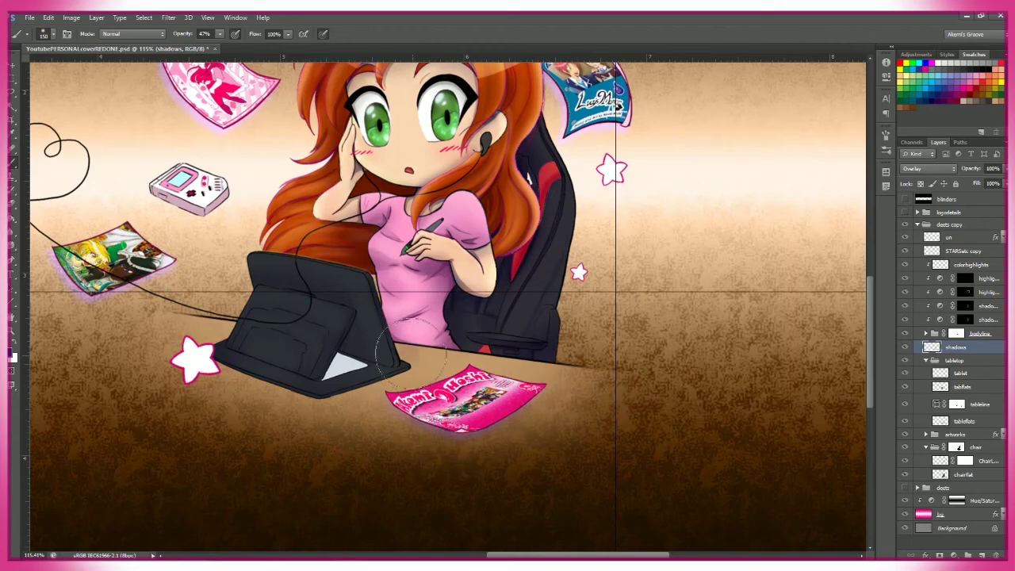
- Fit the whole banner to the window and create a new layer named highlights
drag(456, 411, 561, 385)
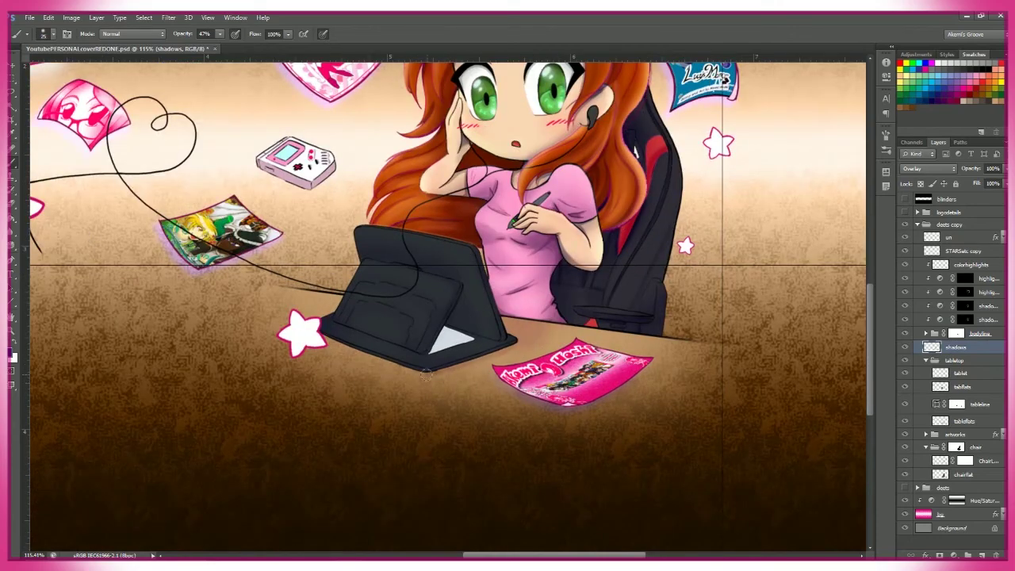
drag(509, 331, 473, 367)
drag(706, 404, 386, 404)
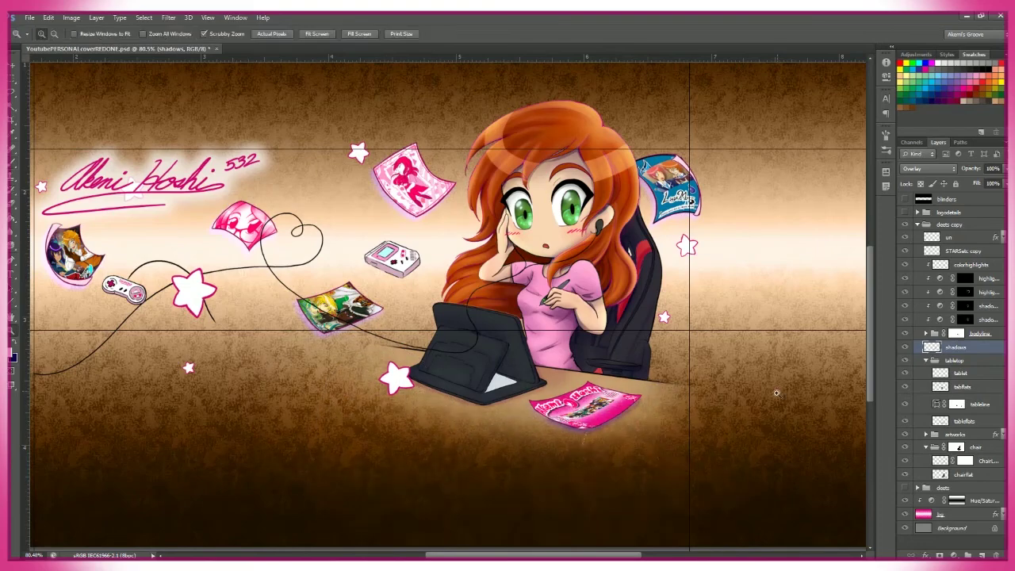
drag(680, 430, 616, 526)
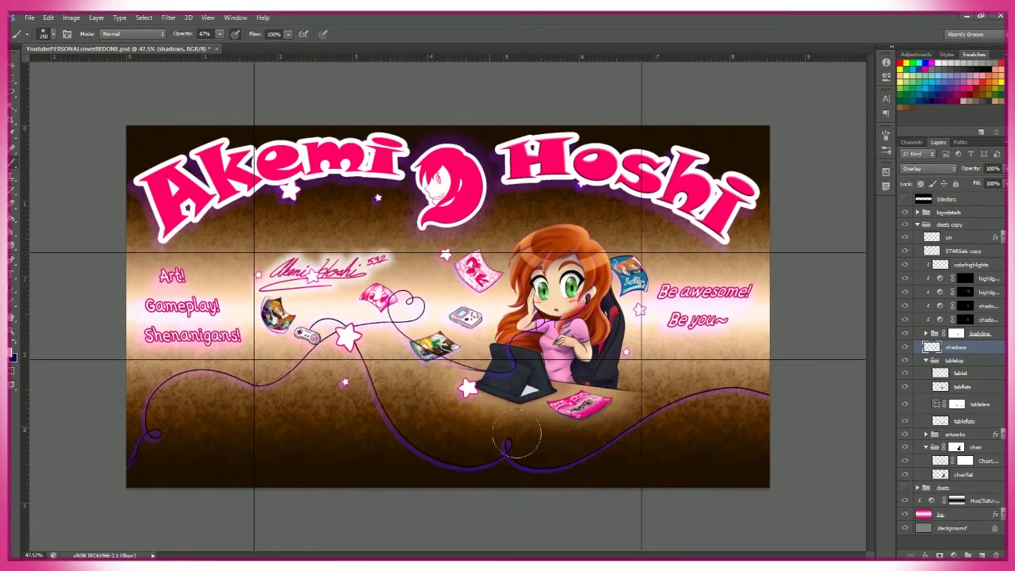
key(ctrl+minus)
click(318, 34)
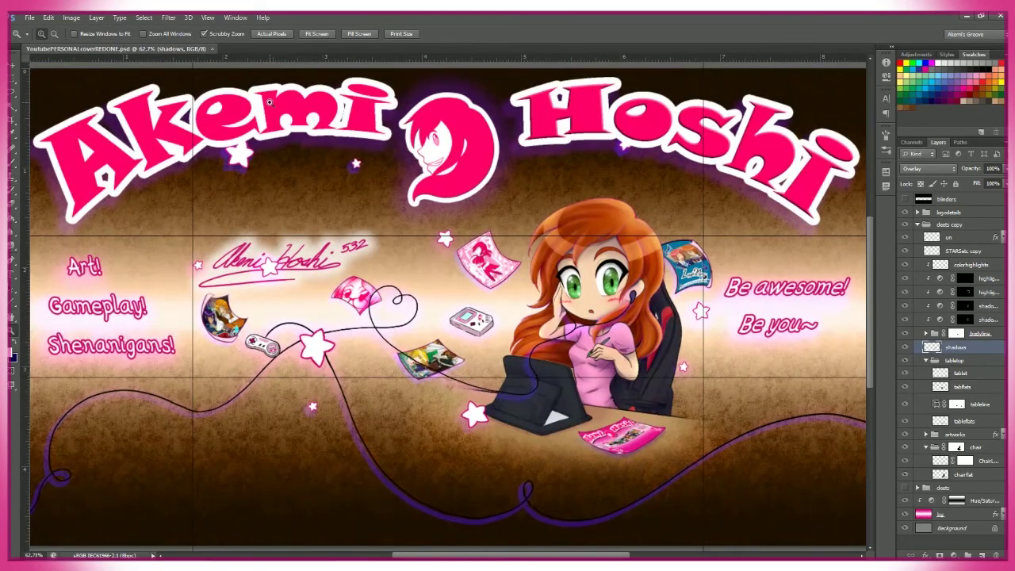
key(ctrl+shift+alt+n)
double_click(927, 346)
- Set the highlights layer's blend mode to Color Dodge and brush opacity to 22%
click(930, 169)
click(924, 292)
click(762, 389)
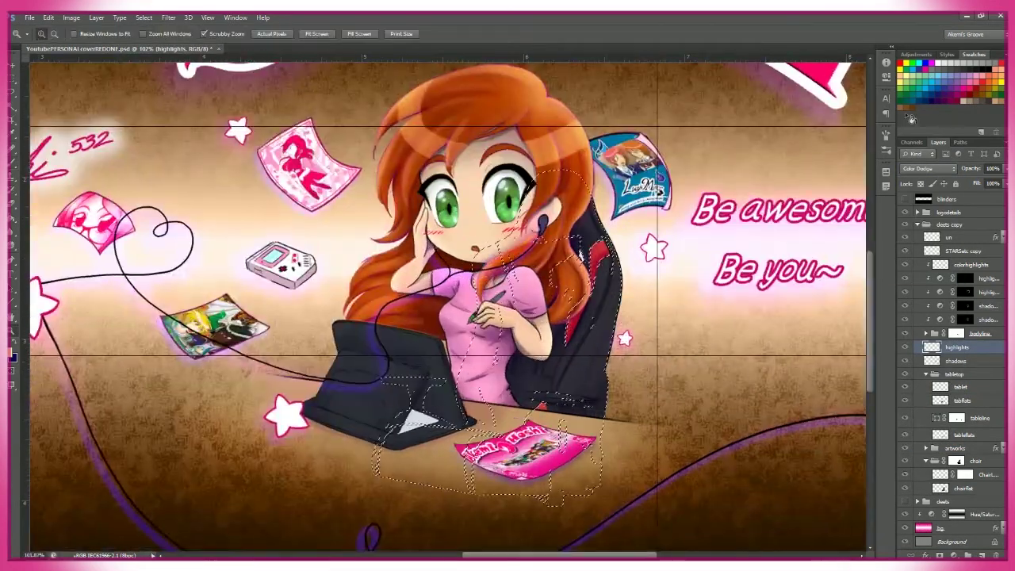
key(b)
mouse_move(722, 325)
mouse_down()
mouse_move(690, 327)
mouse_move(738, 327)
mouse_up()
key(2)
key(2)
drag(643, 298, 627, 262)
- Brighten the top edge of the drawing tablet on the highlights layer, then enlarge the brush to 100
key(z)
click(955, 373)
click(958, 347)
key(b)
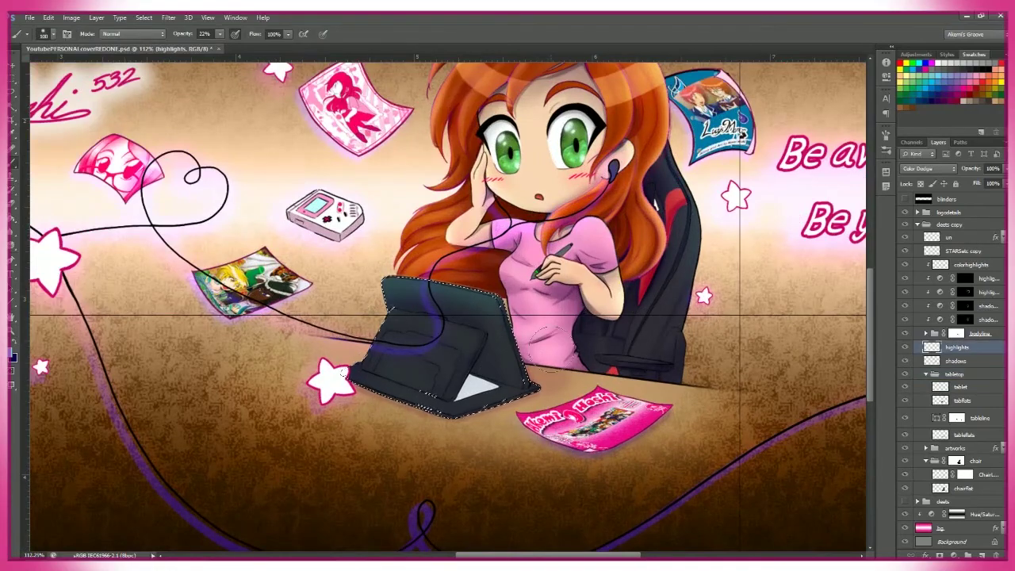
mouse_move(480, 361)
mouse_down()
mouse_move(407, 265)
mouse_move(507, 293)
mouse_up()
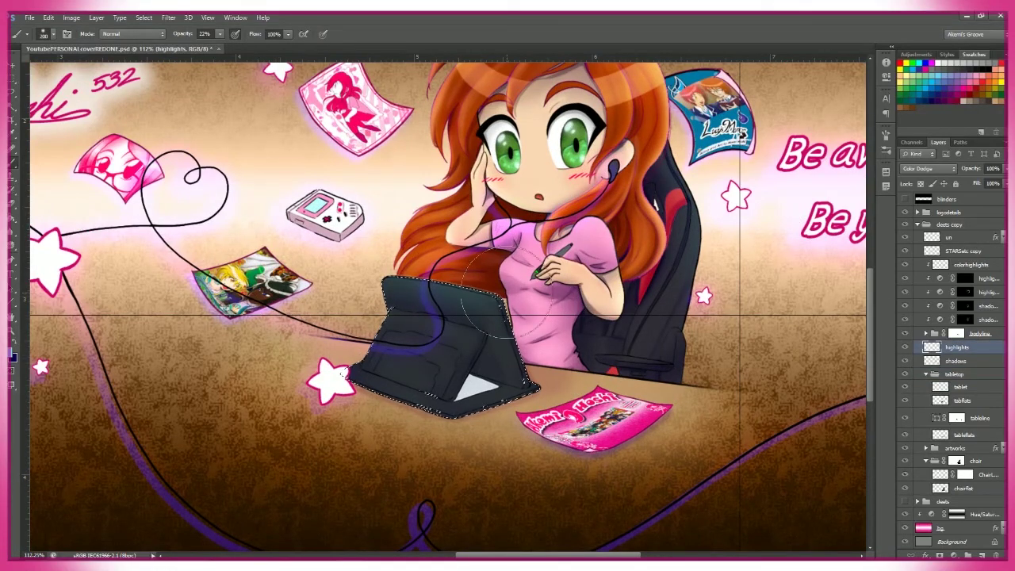
scroll(481, 344, up, 1)
key(bracketright)
key(bracketright)
key(bracketright)
key(bracketright)
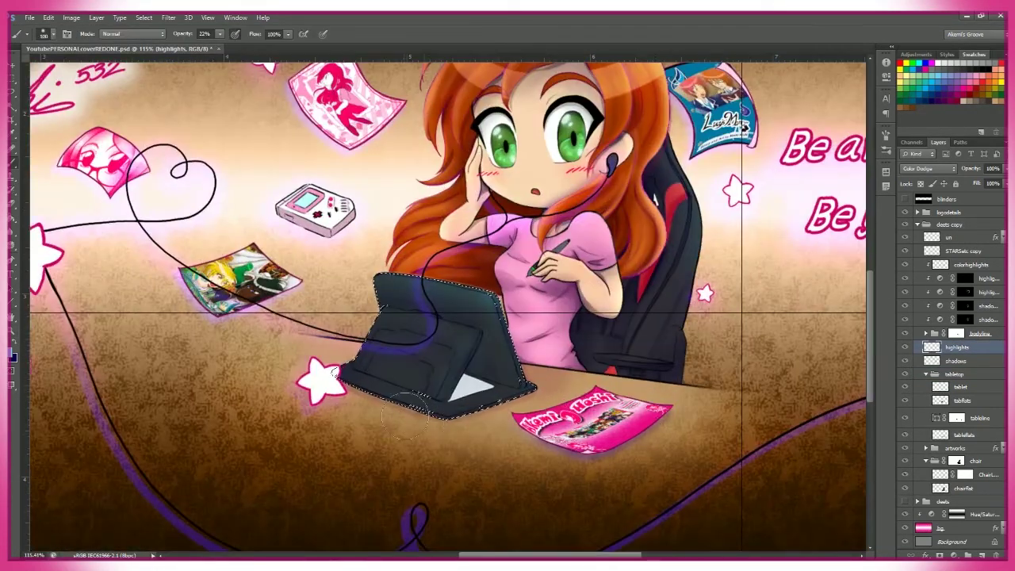
- Add soft 4%-opacity highlights to the tablet and hide the title lettering and captions
scroll(577, 468, down, 3)
scroll(594, 465, up, 2)
key(bracketleft)
key(bracketleft)
key(bracketleft)
key(bracketleft)
key(bracketleft)
key(bracketleft)
key(0)
key(4)
scroll(698, 428, down, 4)
scroll(262, 300, up, 5)
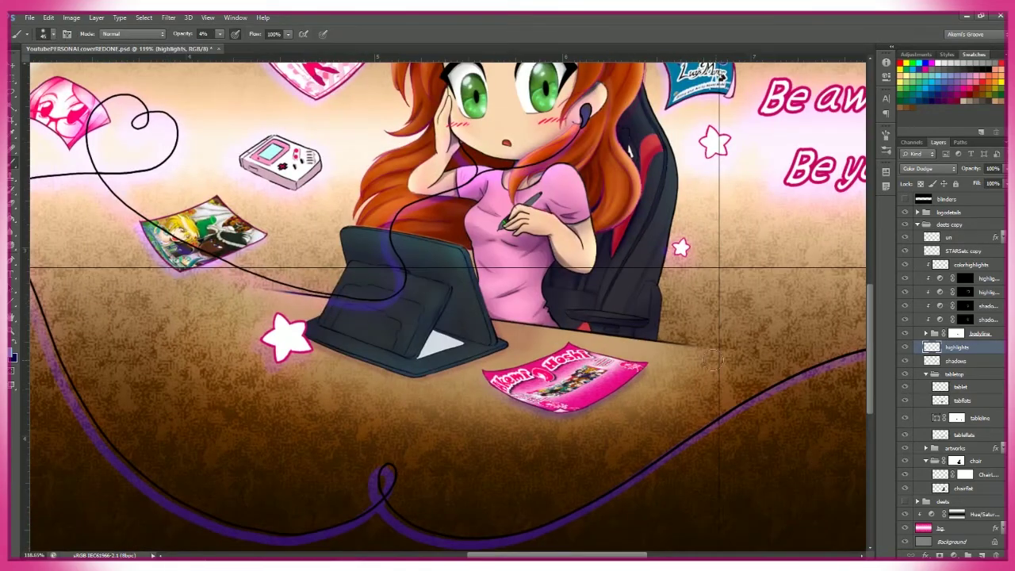
scroll(673, 381, down, 3)
scroll(232, 480, up, 1)
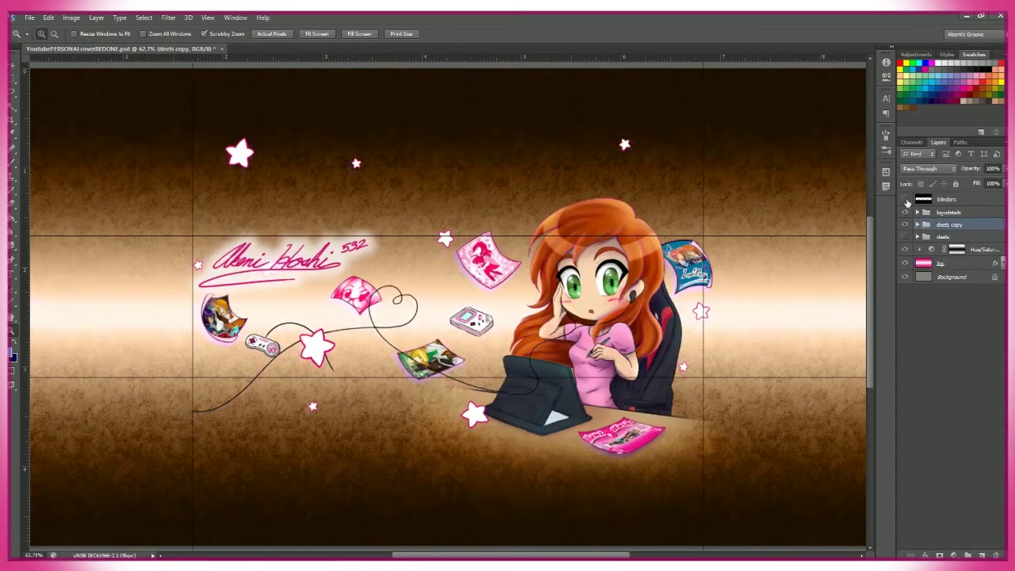
click(905, 199)
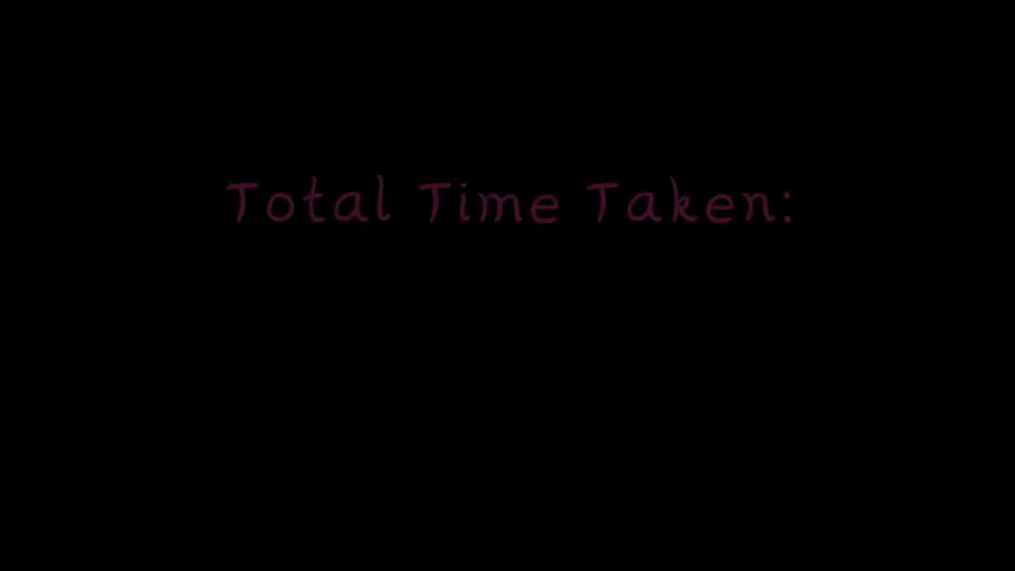